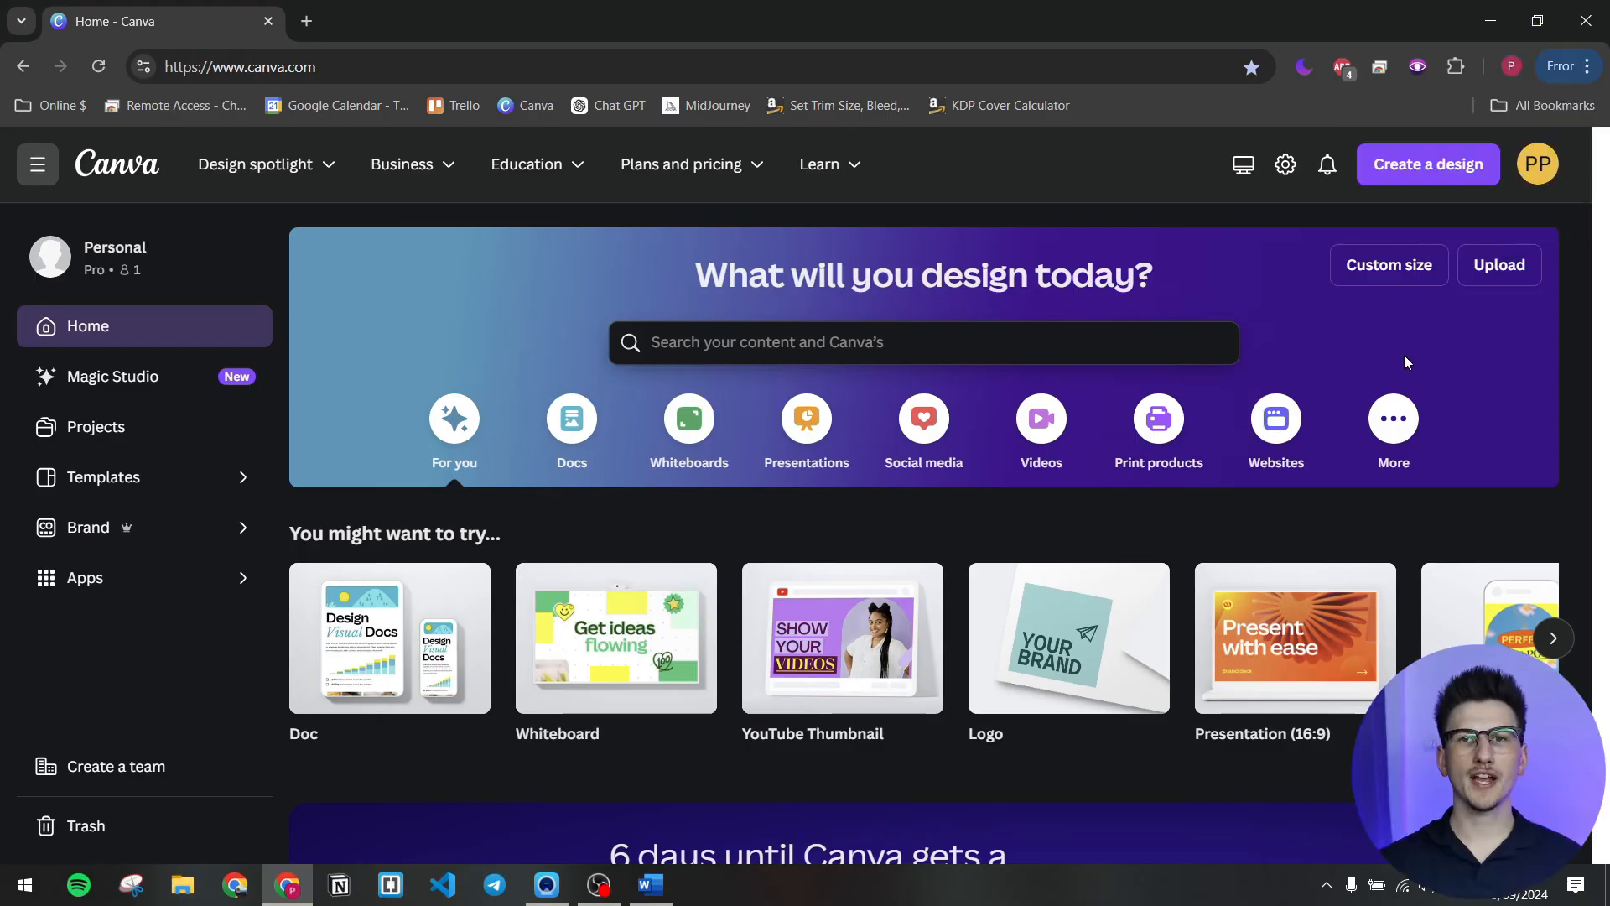
- Start creating a new design with a custom size
left_click(1414, 163)
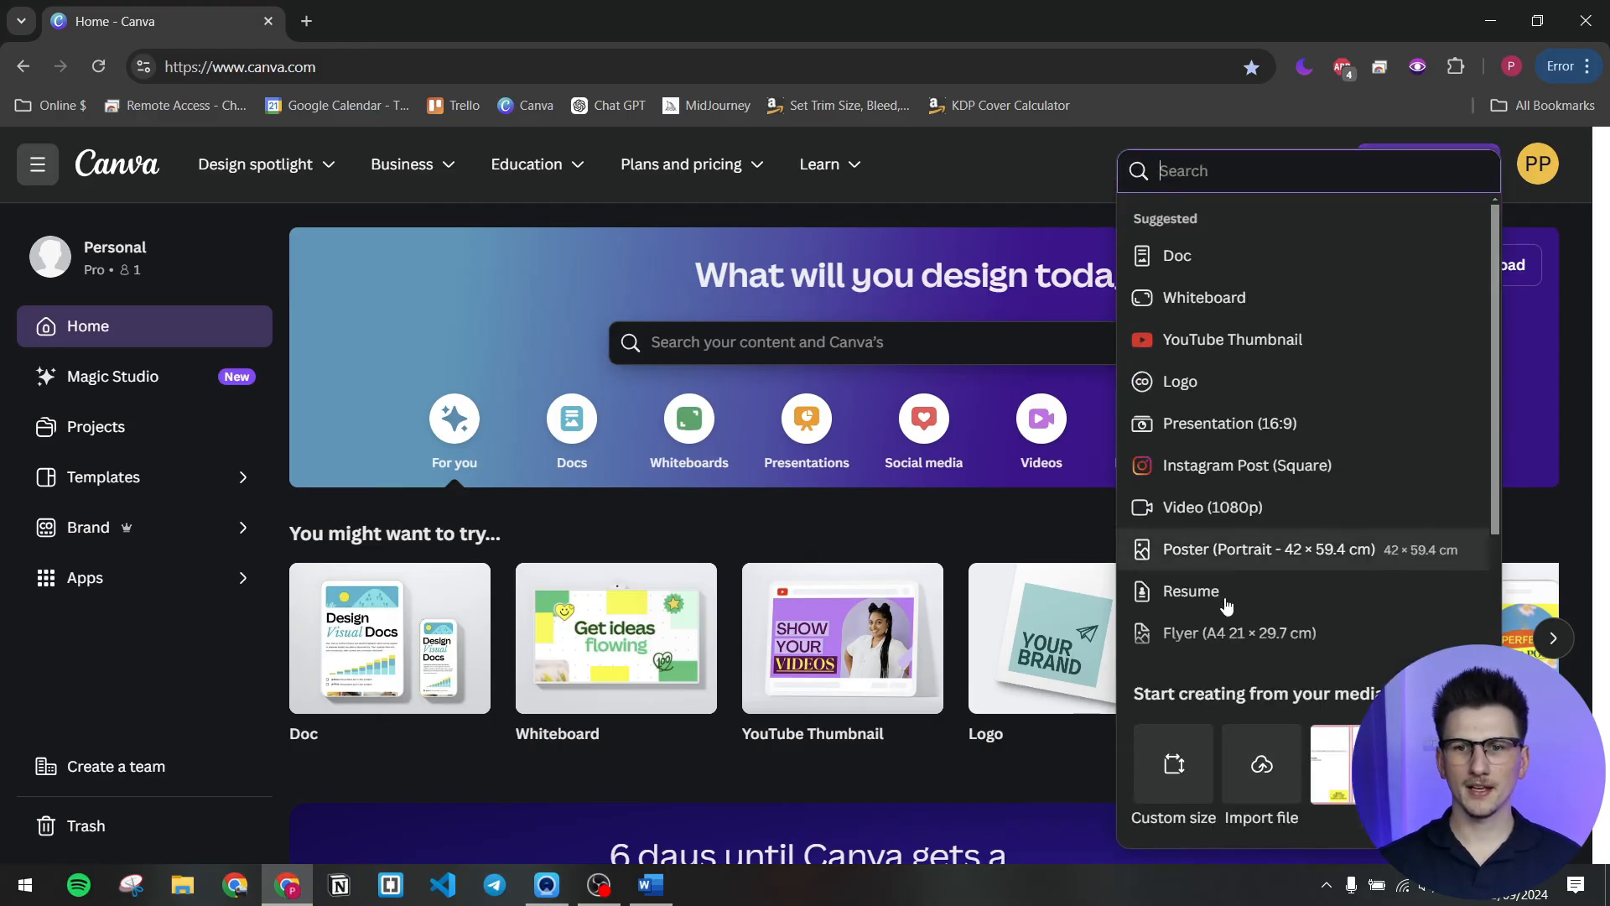
left_click(1172, 764)
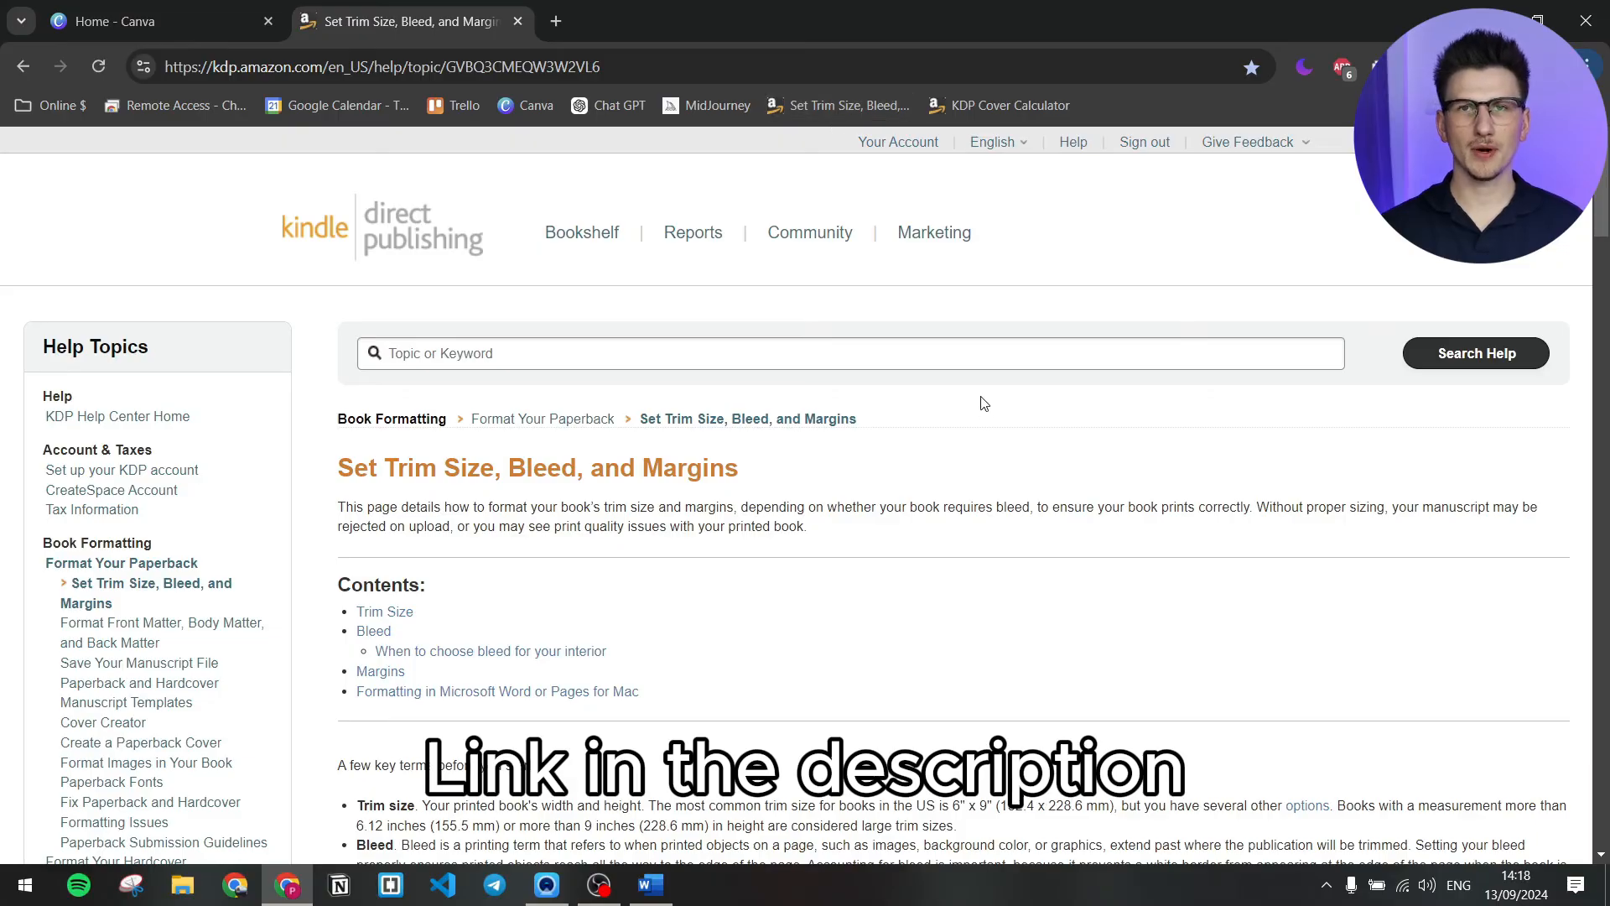
- On the KDP trim size, bleed and margins help page, read the definition of bleed and view the book interior examples
scroll(1109, 333, "down", 12)
scroll(1108, 332, "down", 10)
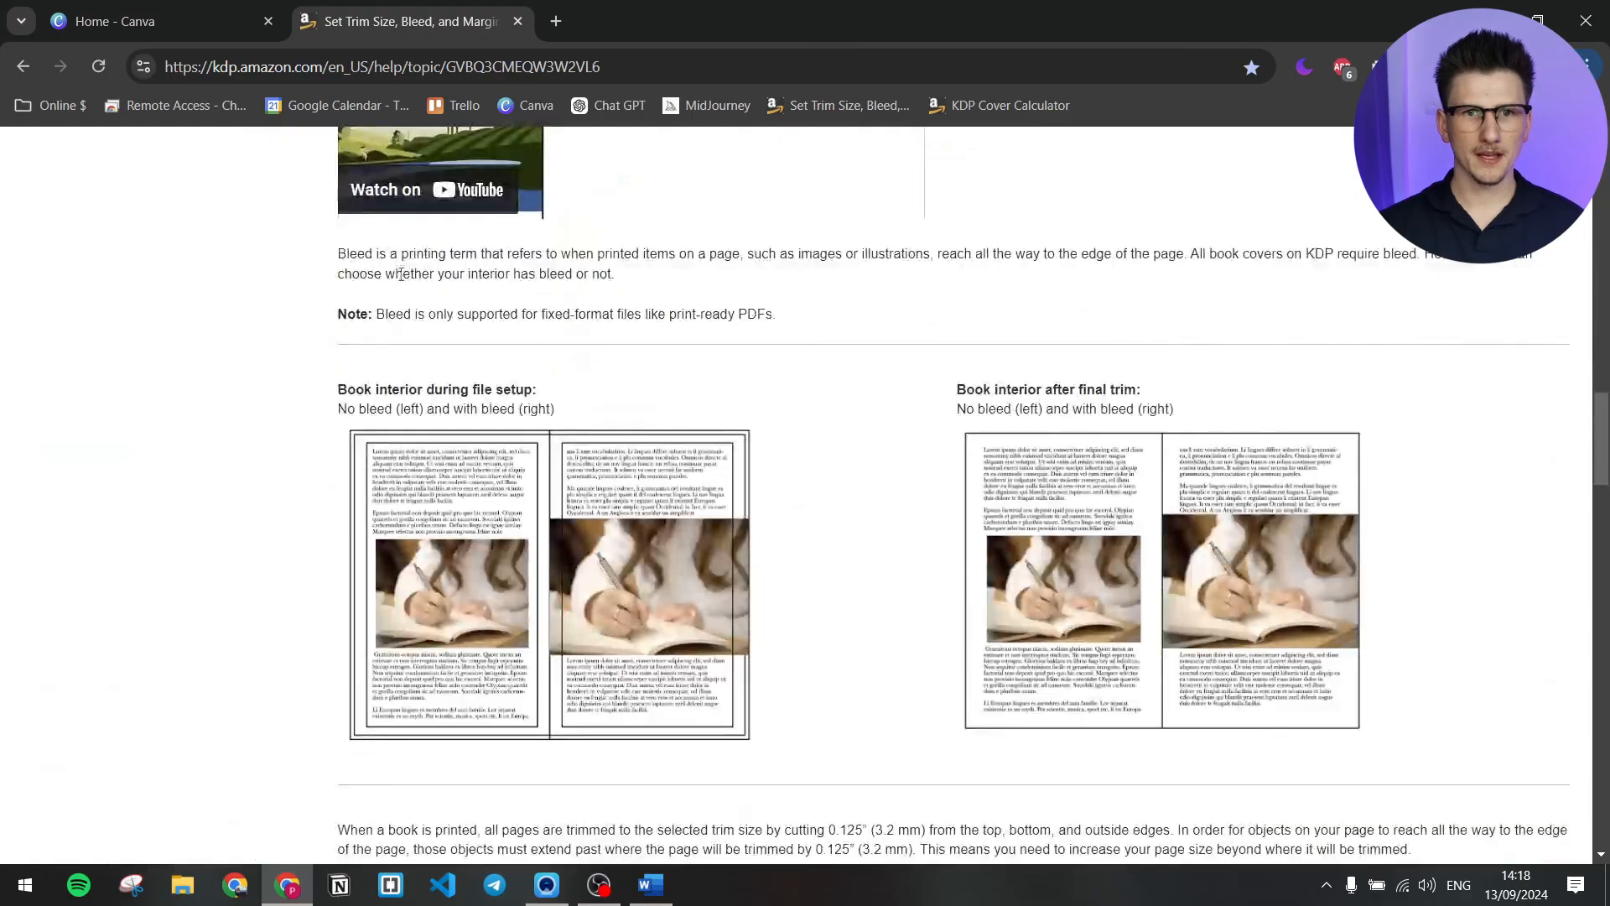
left_click_drag(336, 253, 1188, 255)
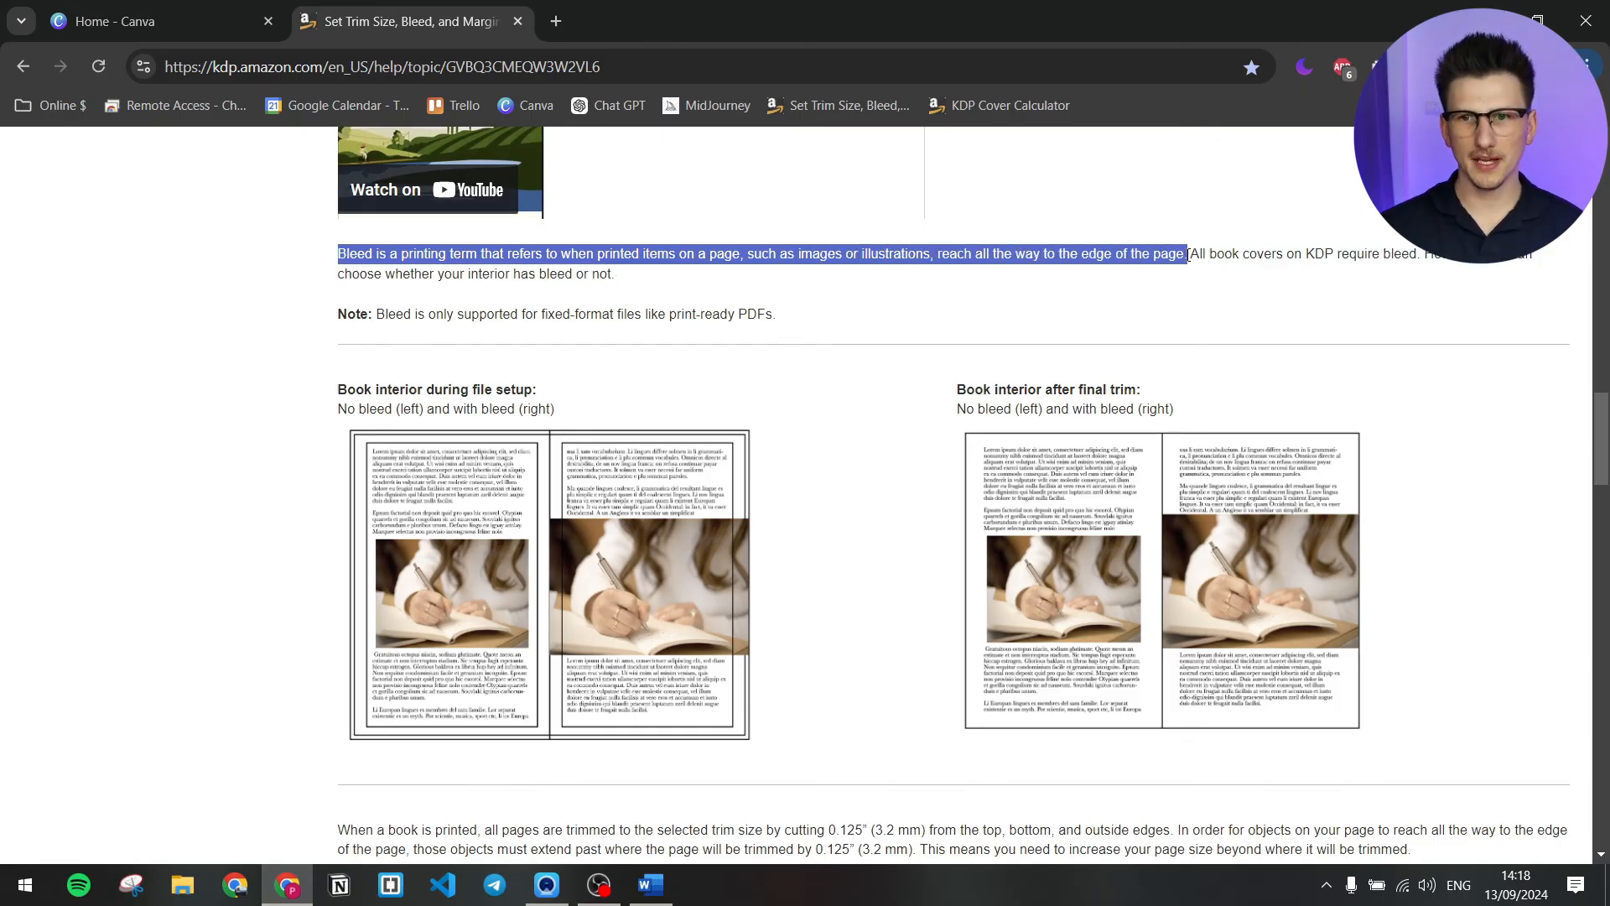
scroll(1277, 261, "down", 1)
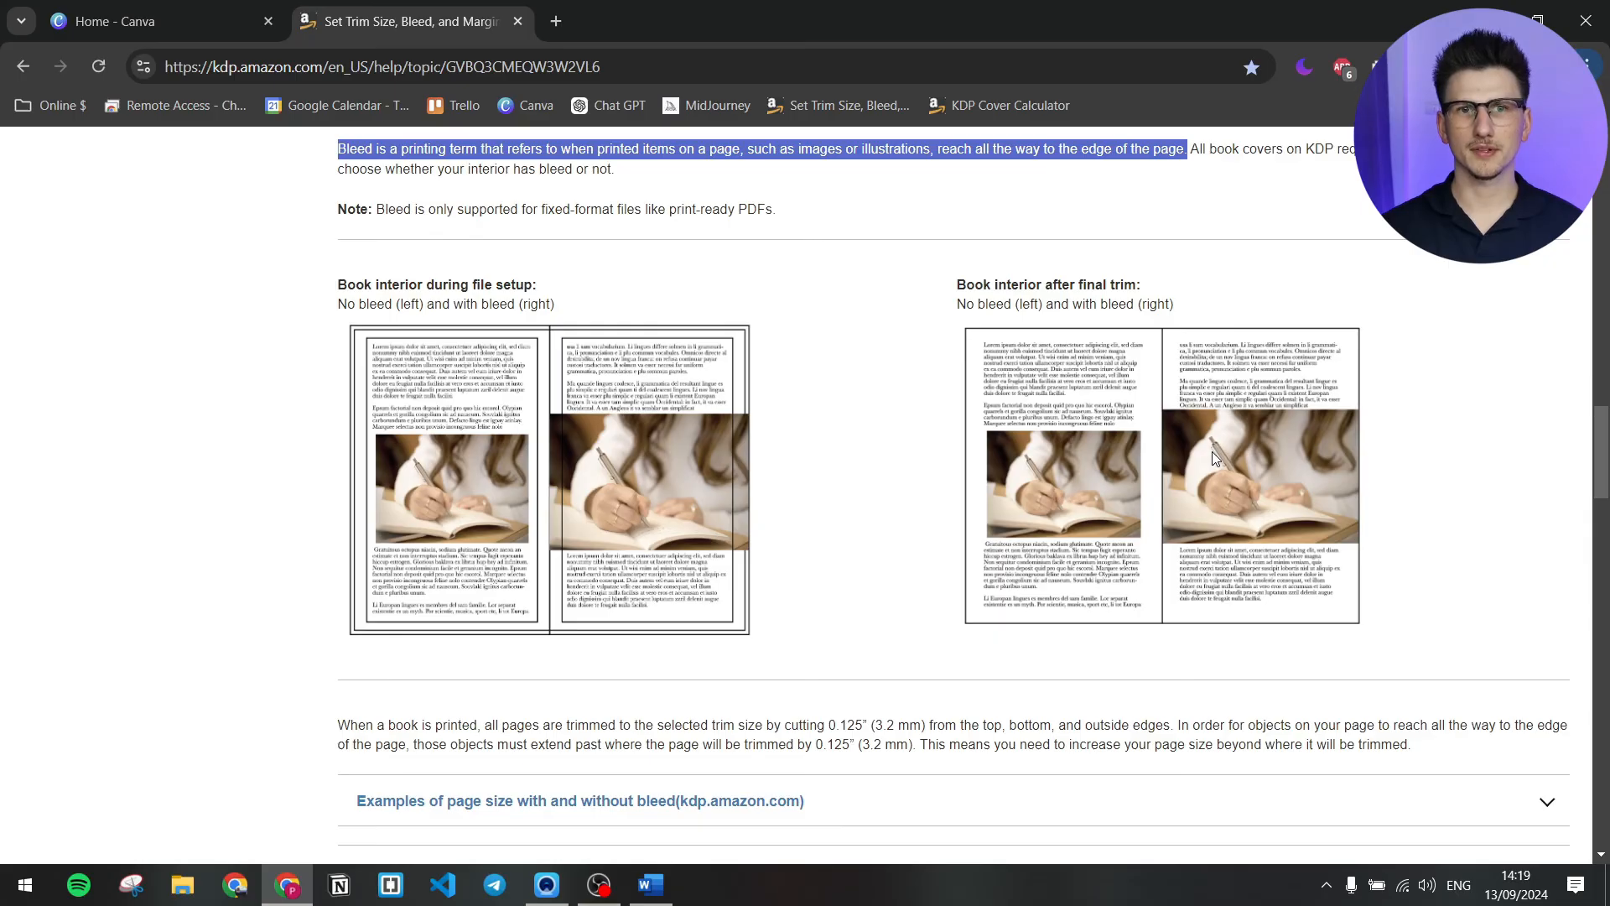
- Expand the kdp.amazon.com page size examples and look up the with-bleed size for an 8.5" x 8.5" book
scroll(1074, 348, "down", 4)
scroll(1036, 341, "down", 3)
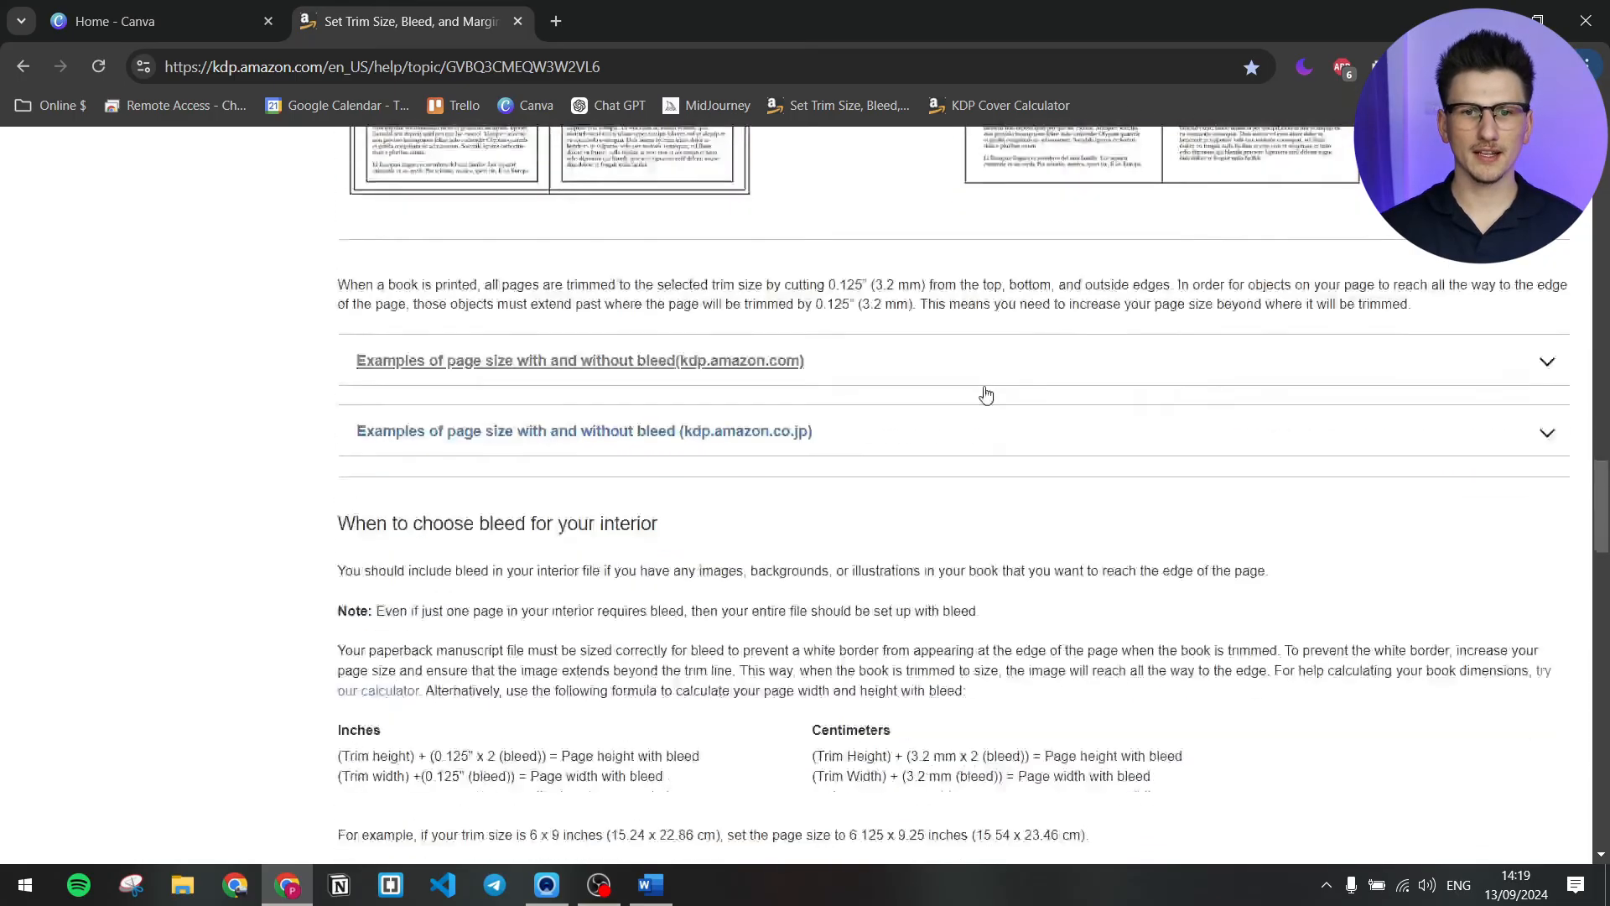
left_click(900, 288)
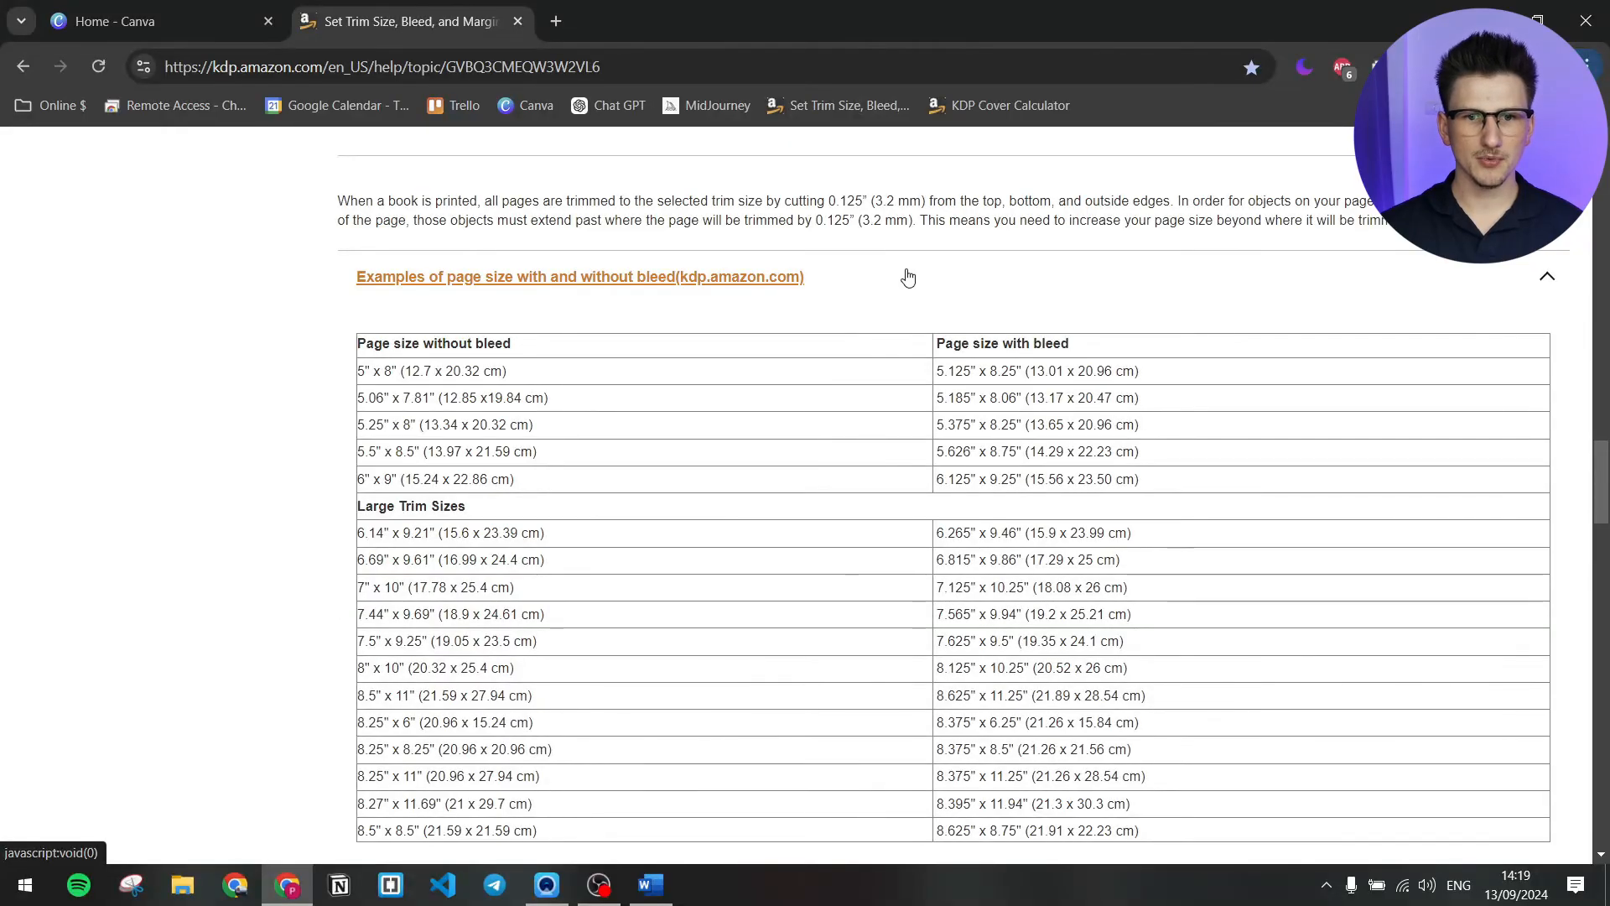
scroll(906, 278, "down", 1)
left_click_drag(359, 725, 538, 721)
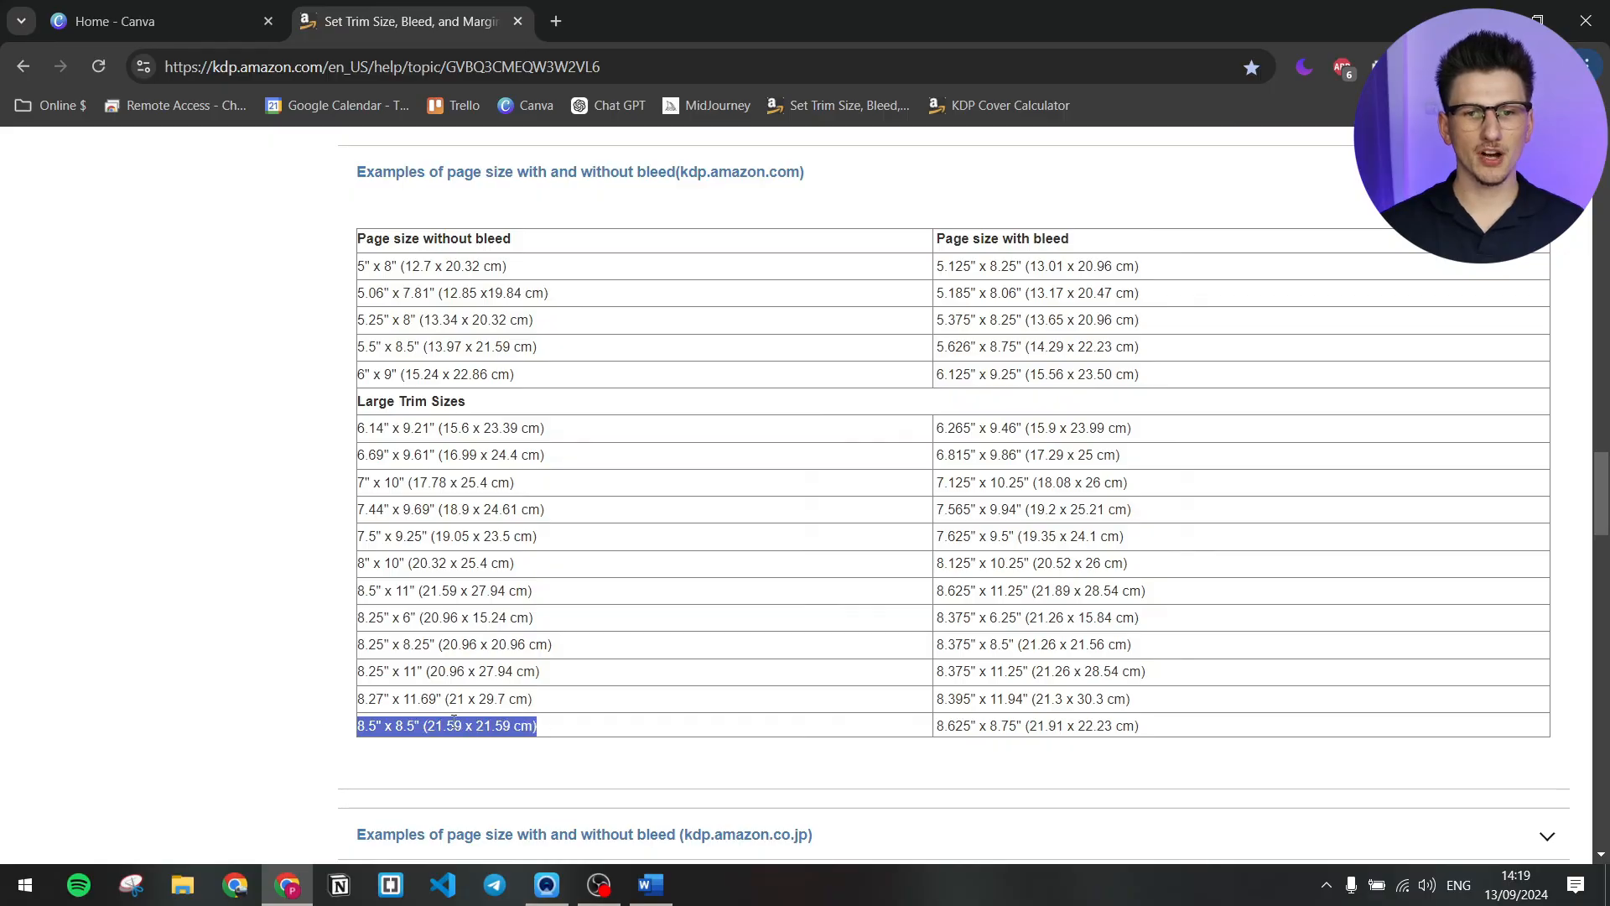
left_click_drag(940, 726, 1023, 728)
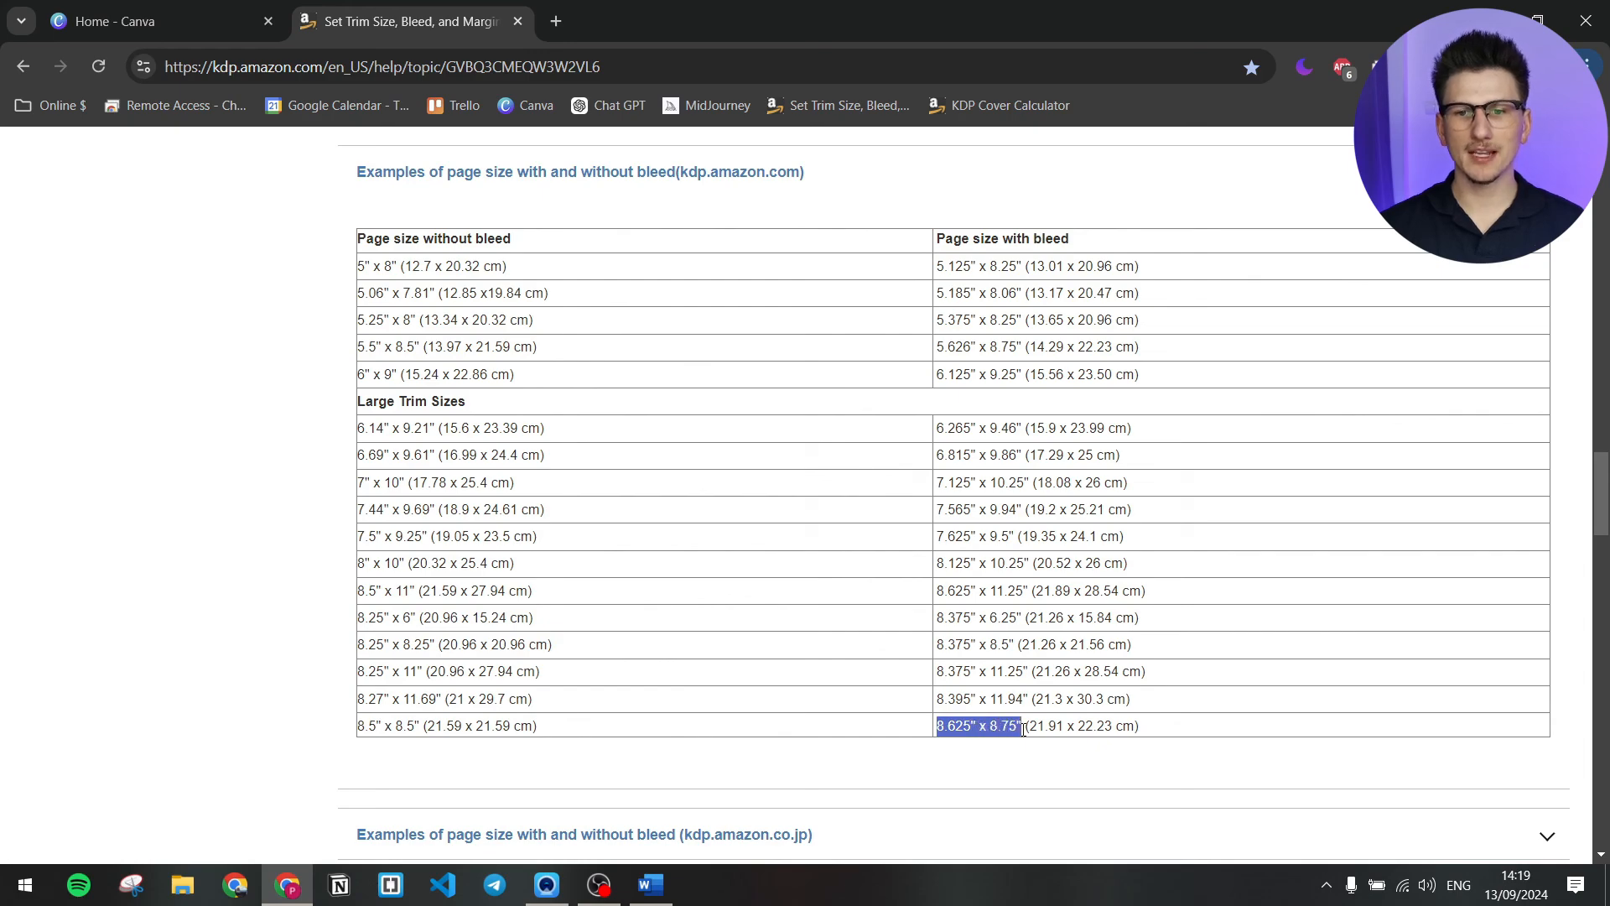
left_click_drag(935, 239, 1080, 243)
left_click(1082, 246)
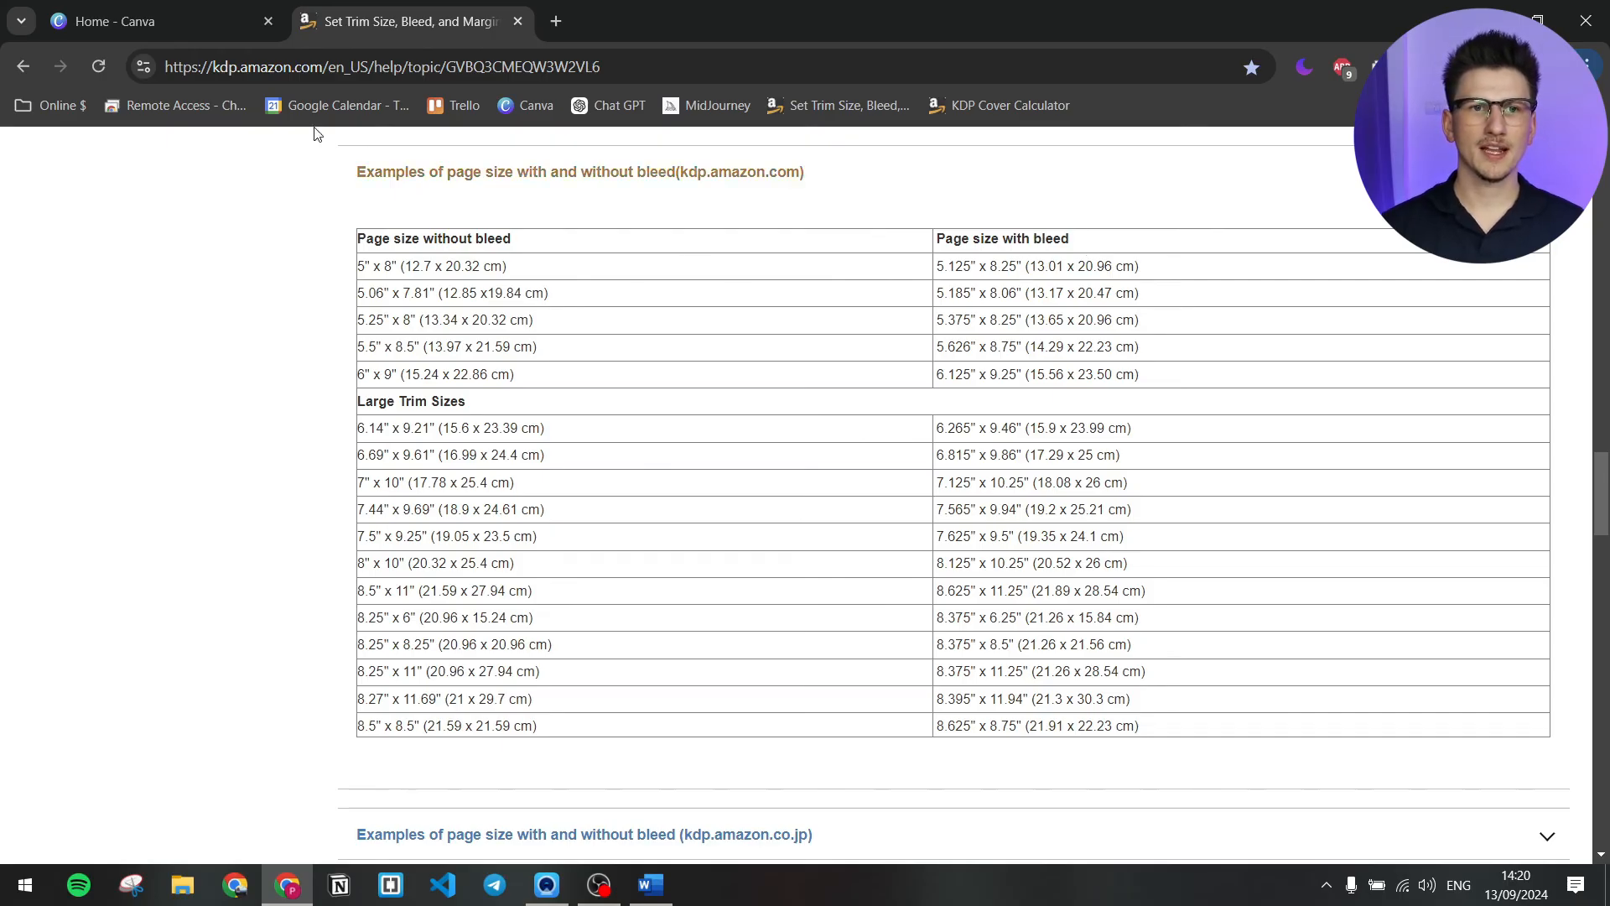
- Switch back to Canva and create a custom-size design 8.625 in wide and 8.75 in high
left_click(168, 21)
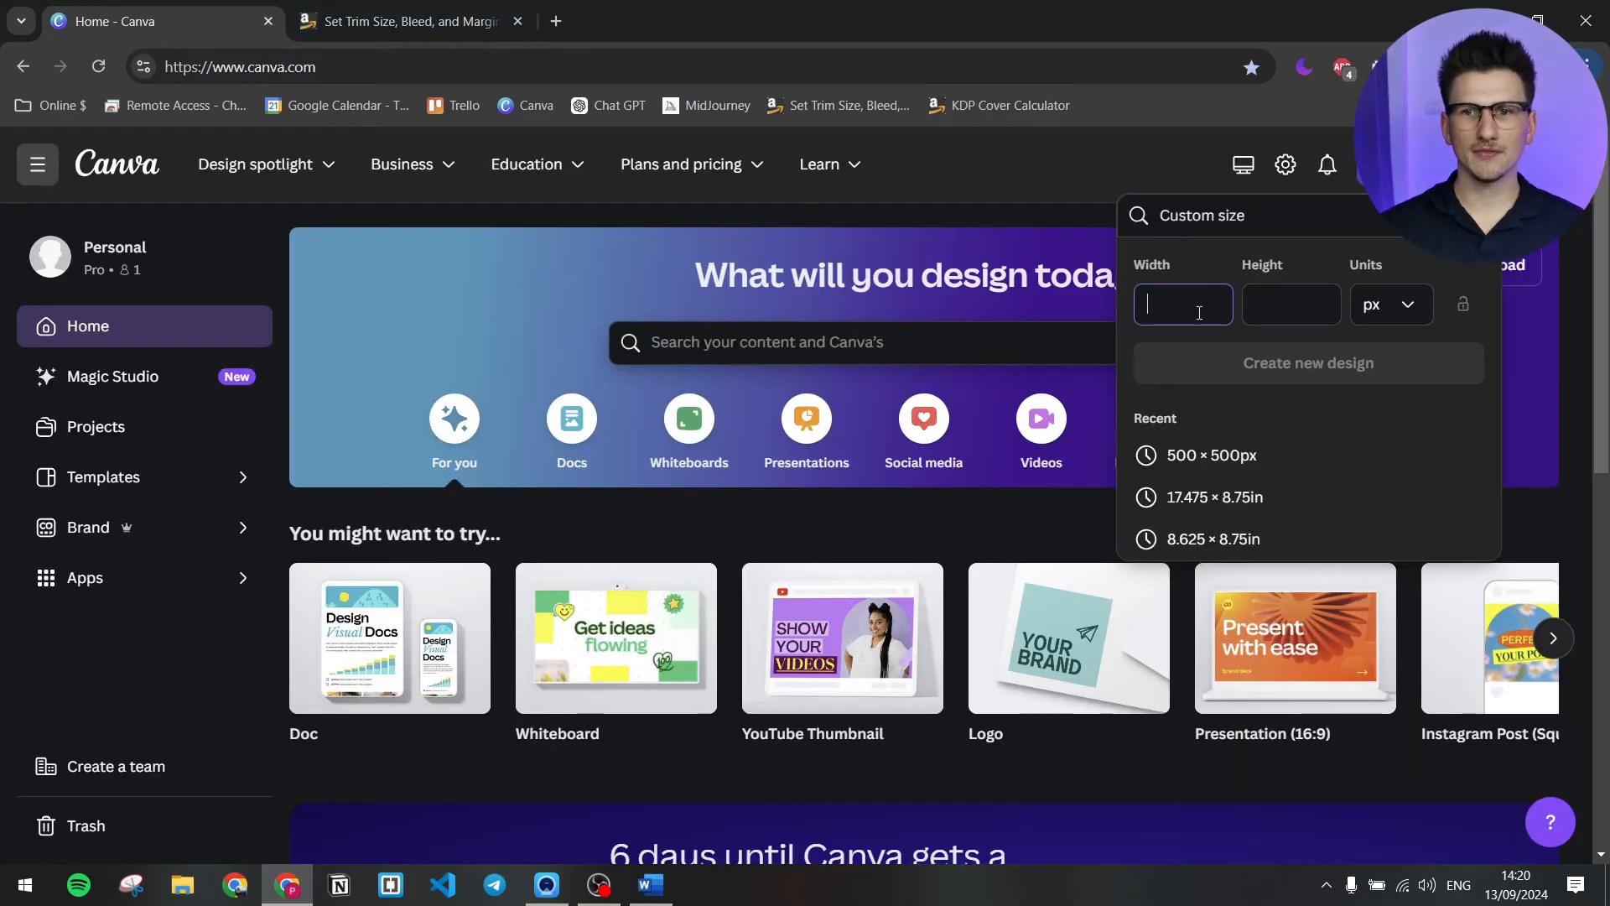
left_click(1380, 315)
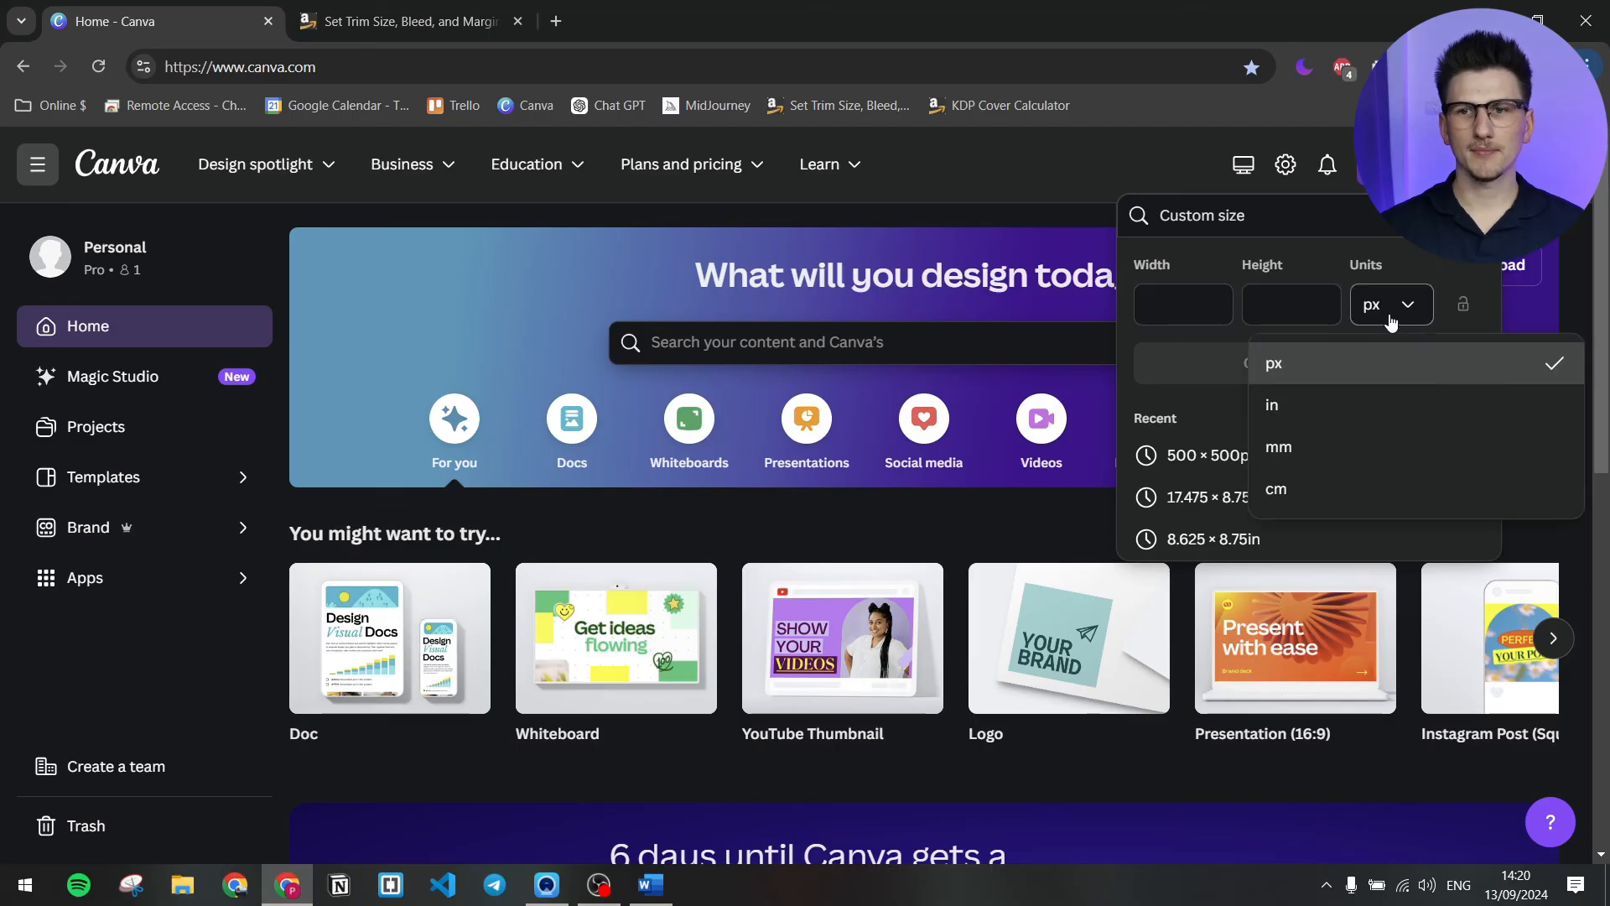
left_click(1333, 417)
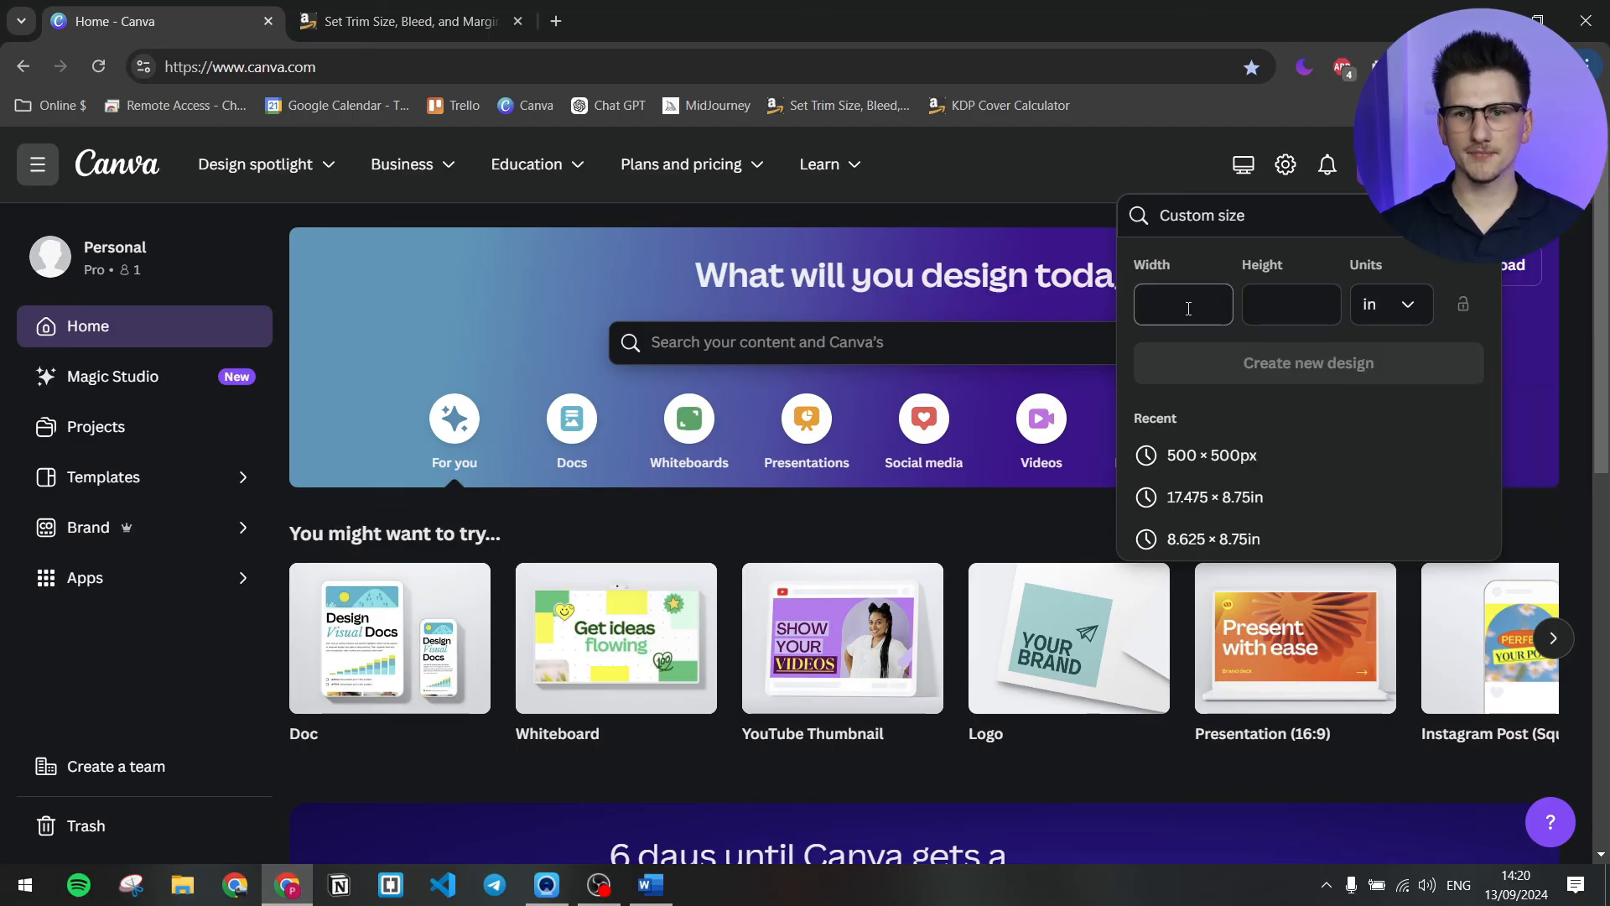
type("8.625")
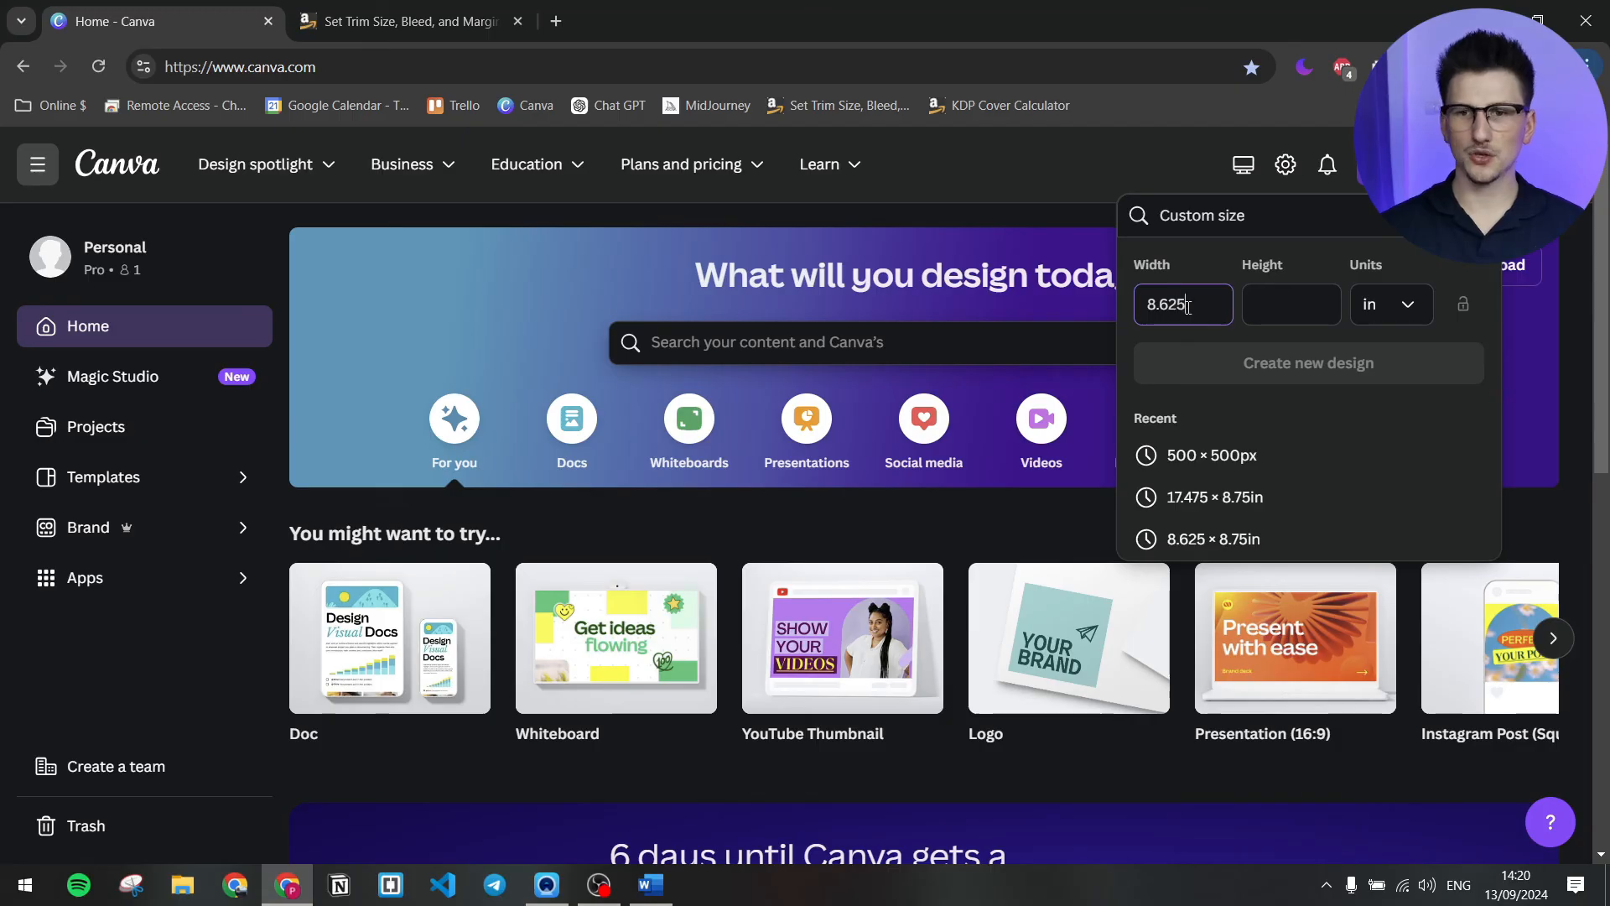
left_click(1274, 318)
type("8.75")
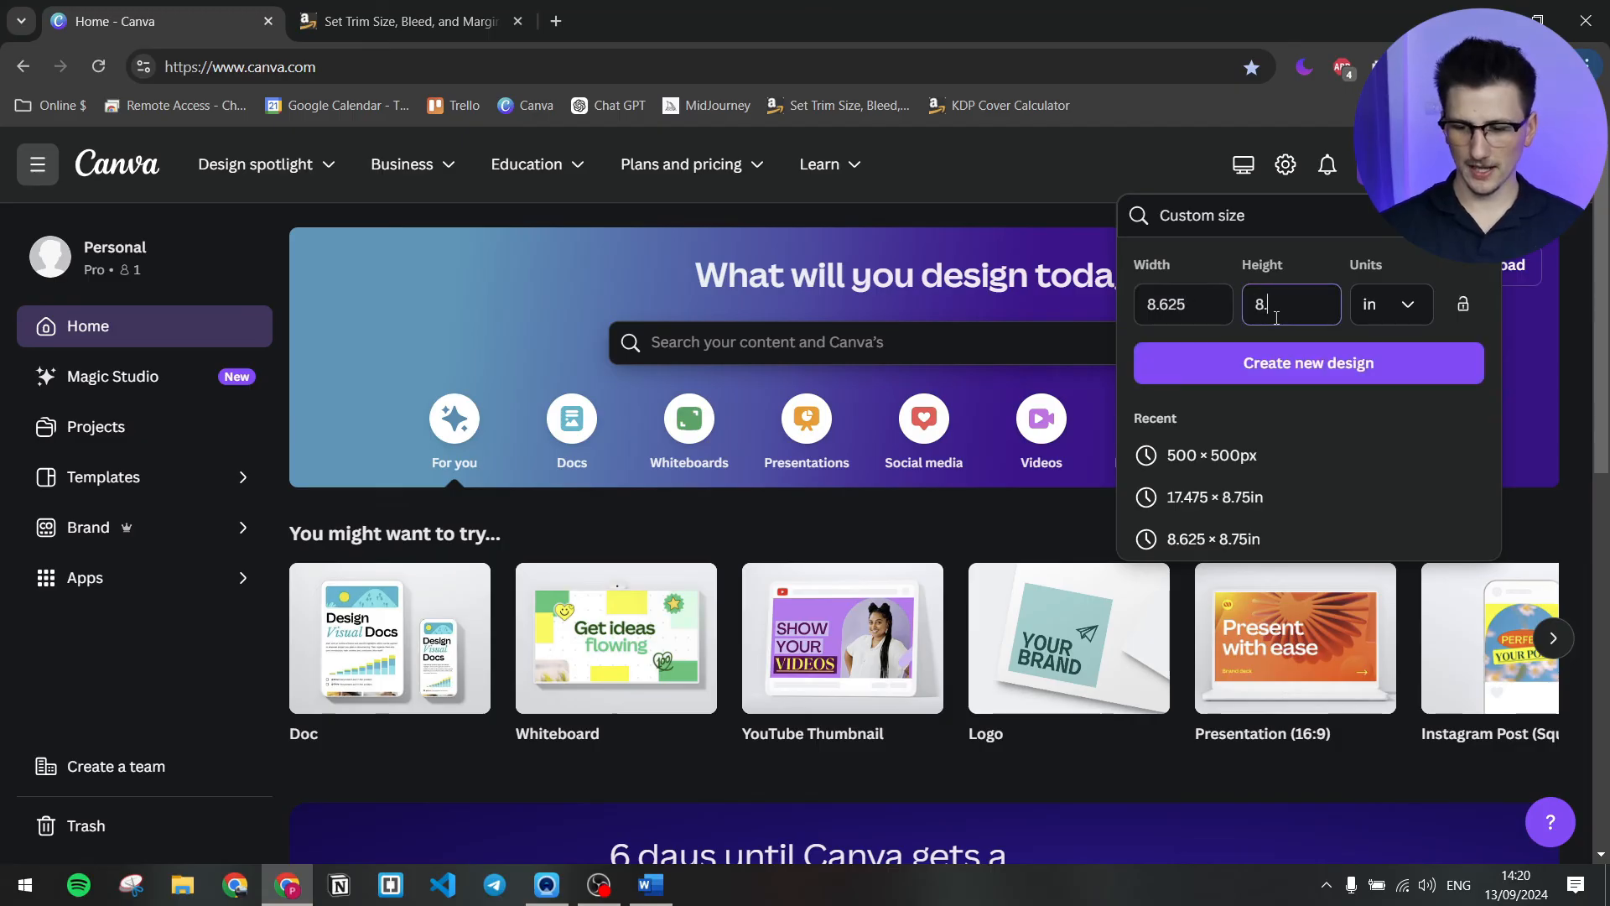
left_click(1299, 380)
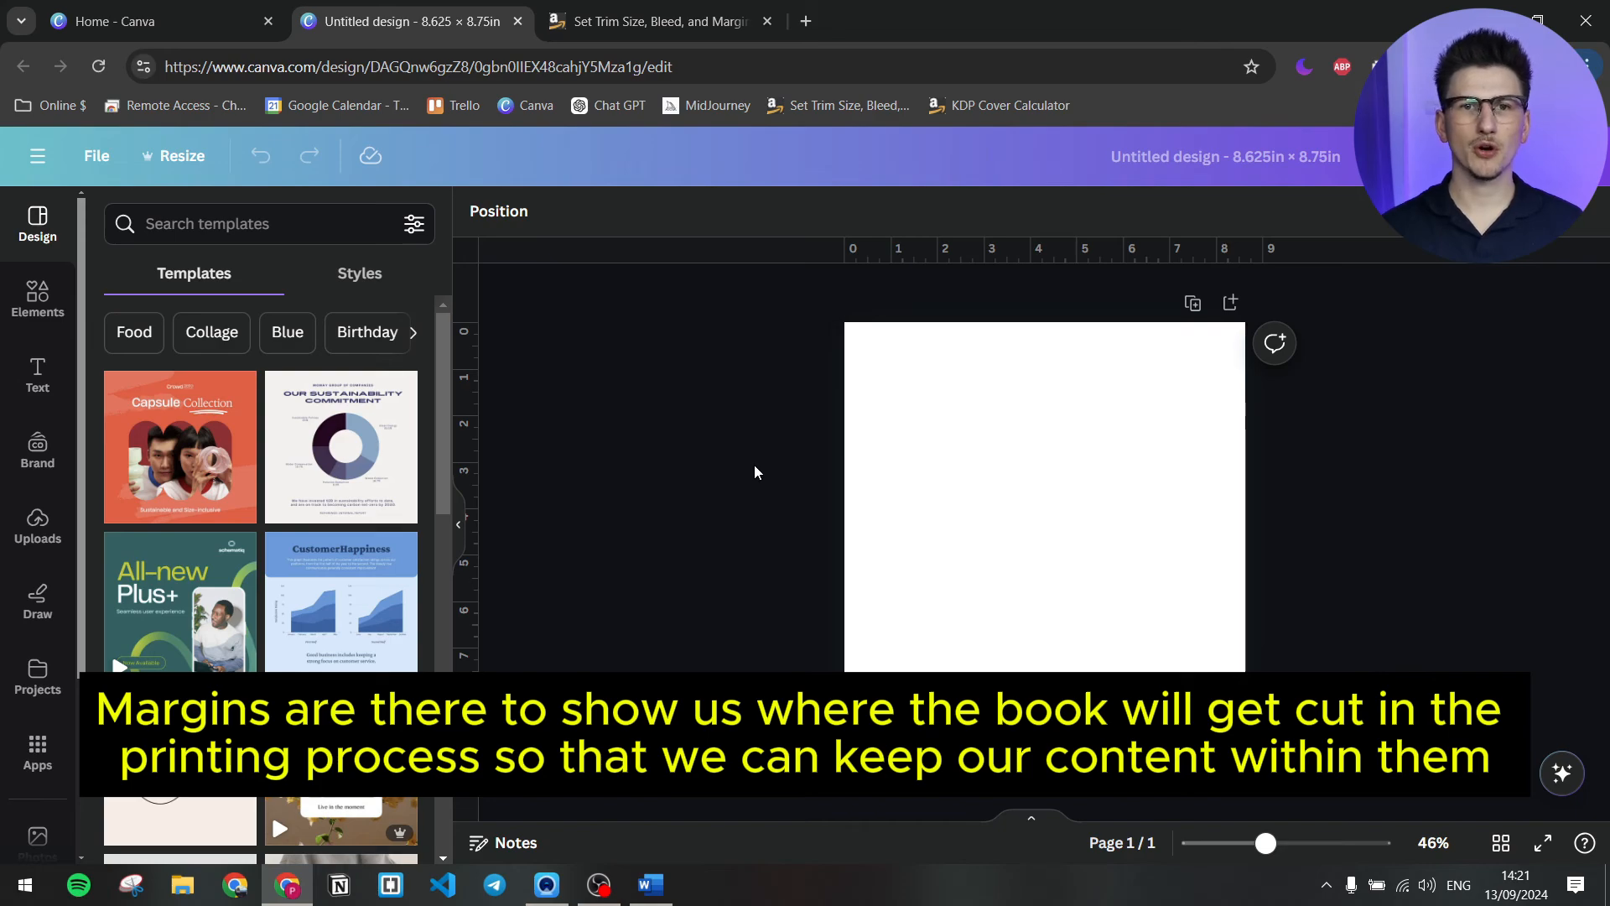
- Return to the KDP help page and look up the inside margin and the with-bleed outside margin for 24 to 150 pages
left_click(655, 21)
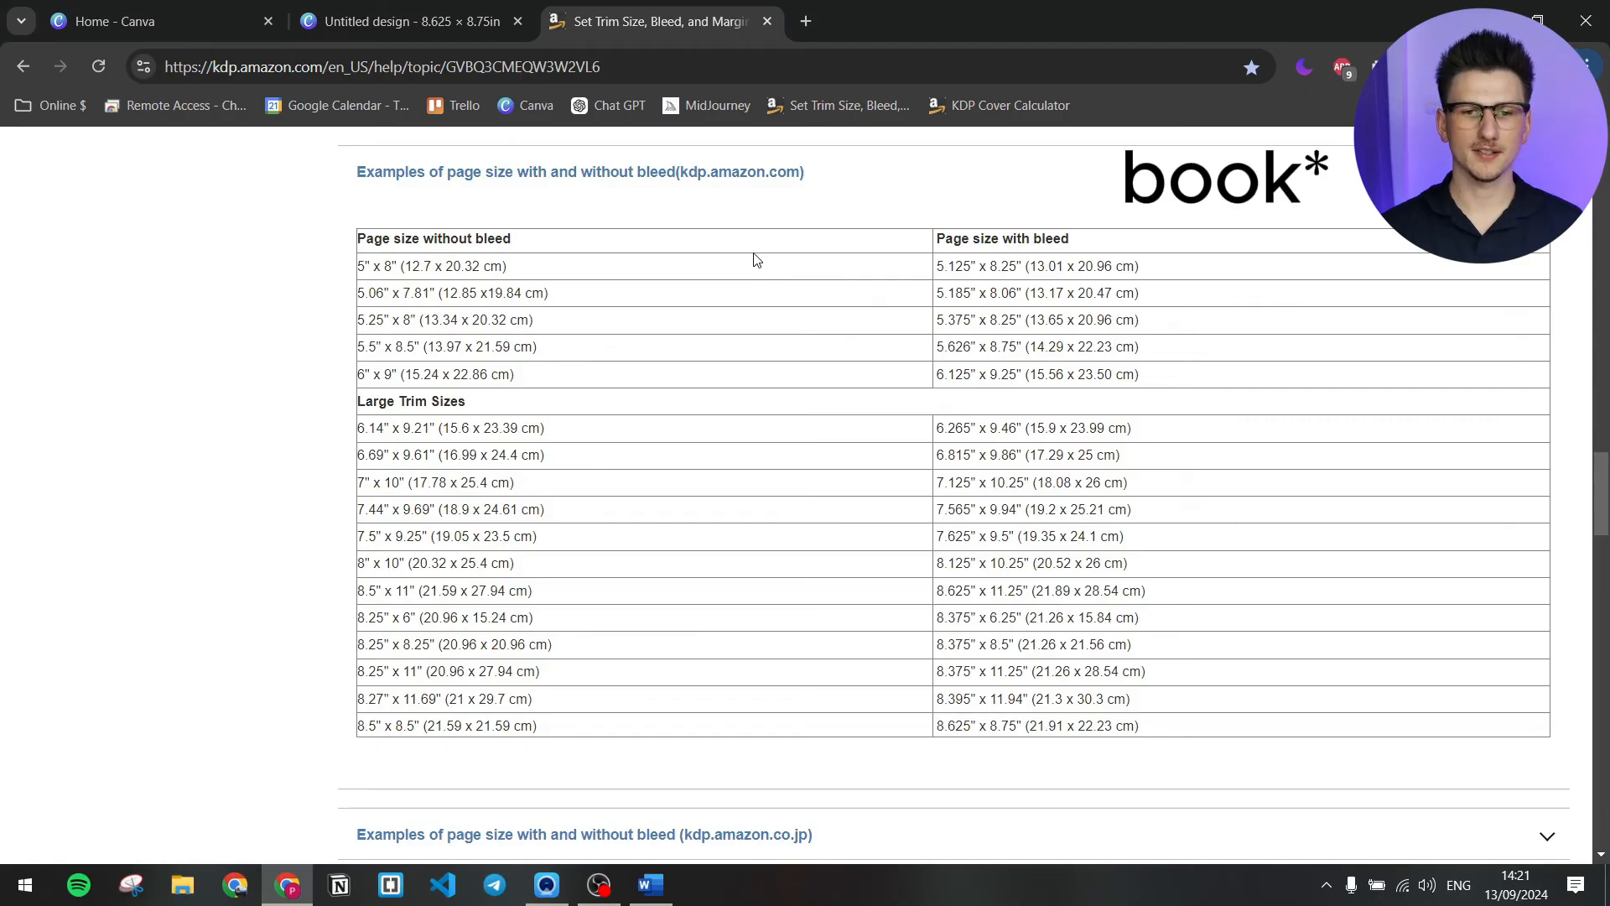
scroll(754, 259, "down", 20)
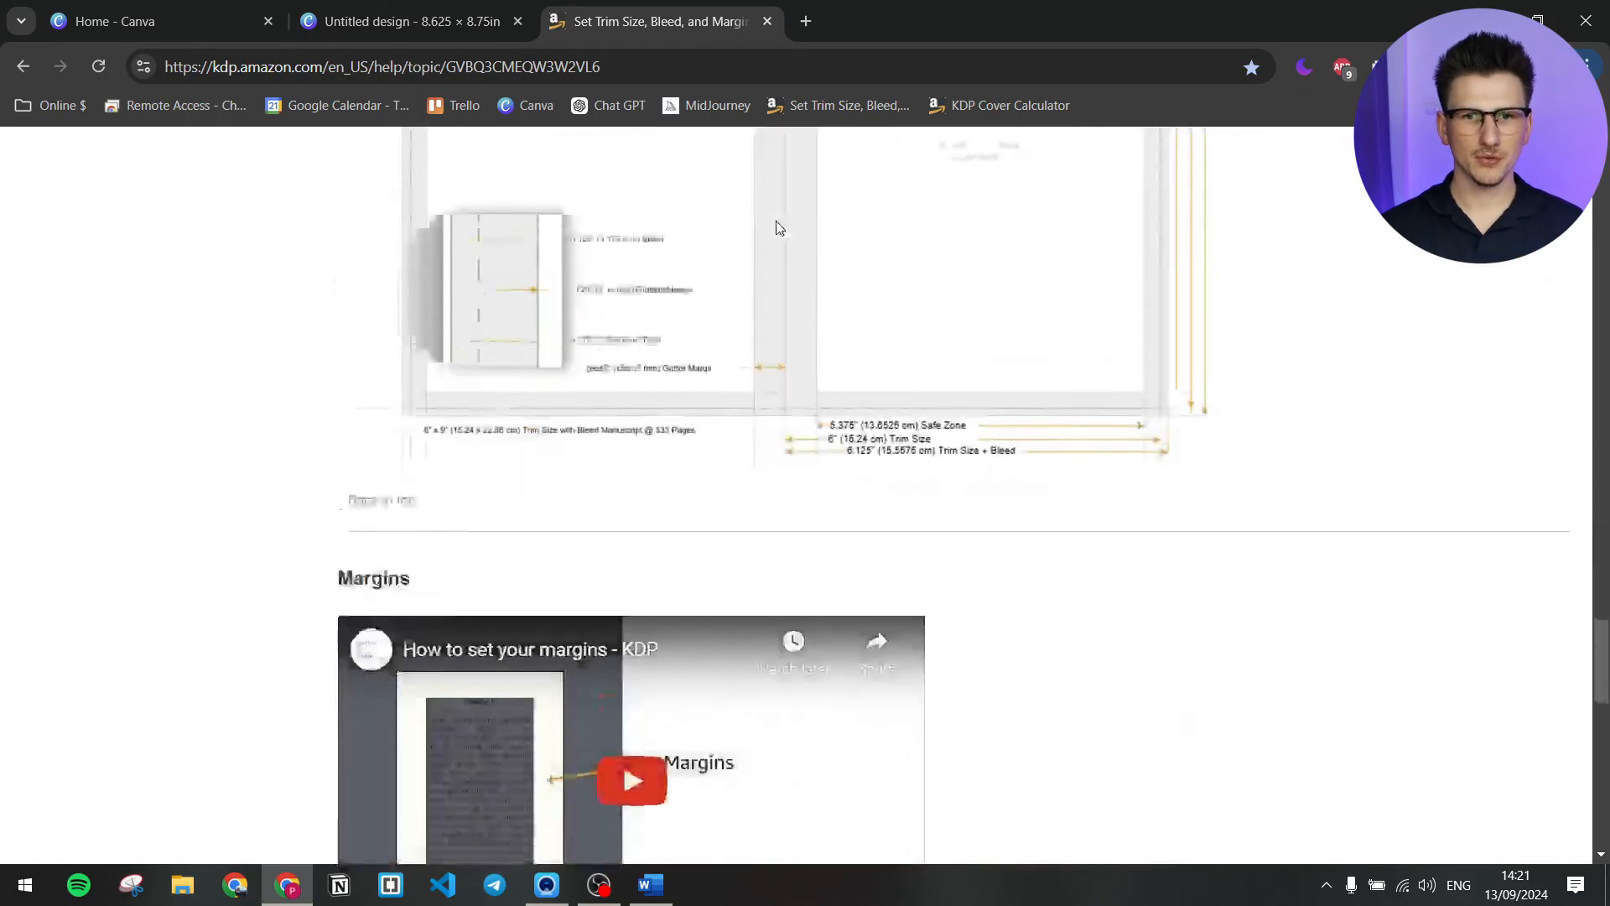
scroll(780, 225, "down", 7)
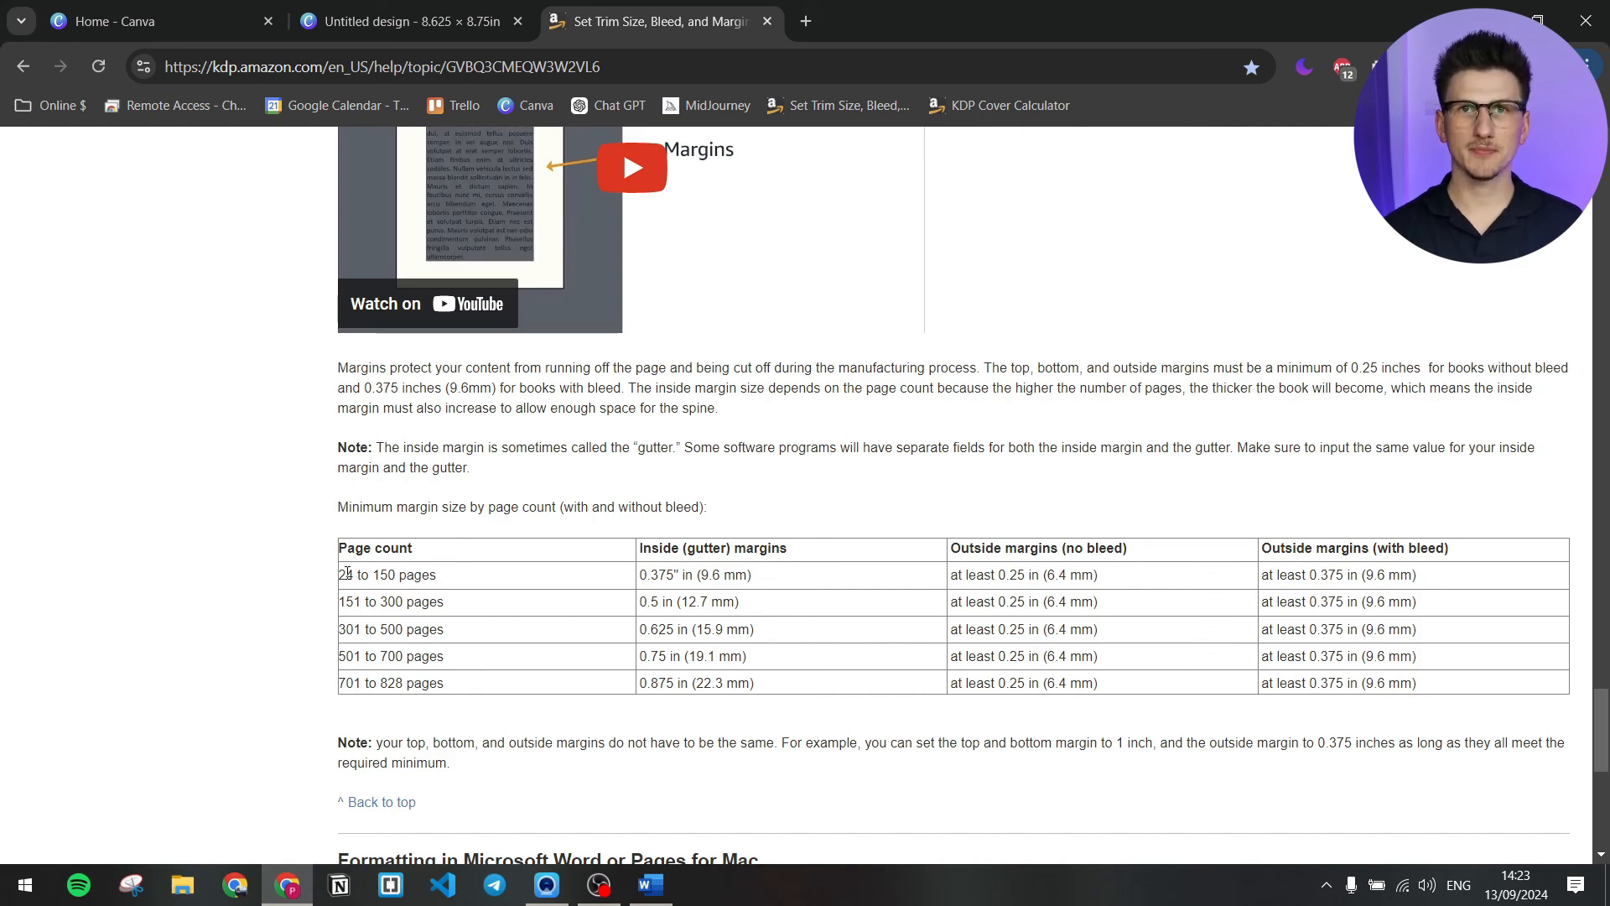
left_click_drag(340, 577, 449, 580)
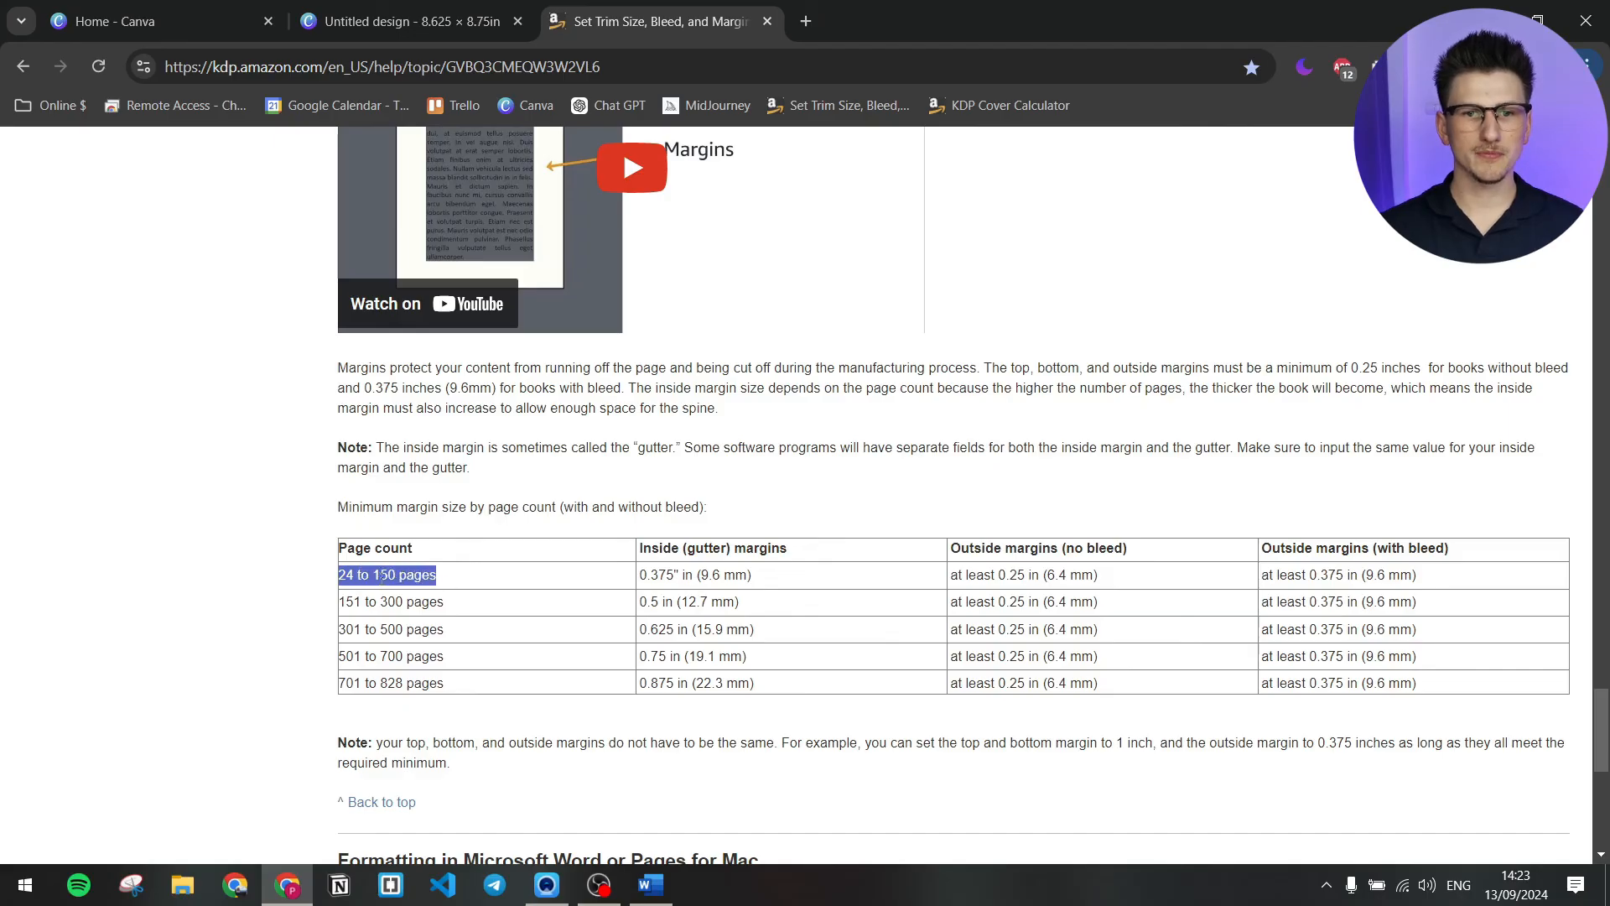
left_click(643, 575)
left_click_drag(644, 575, 673, 577)
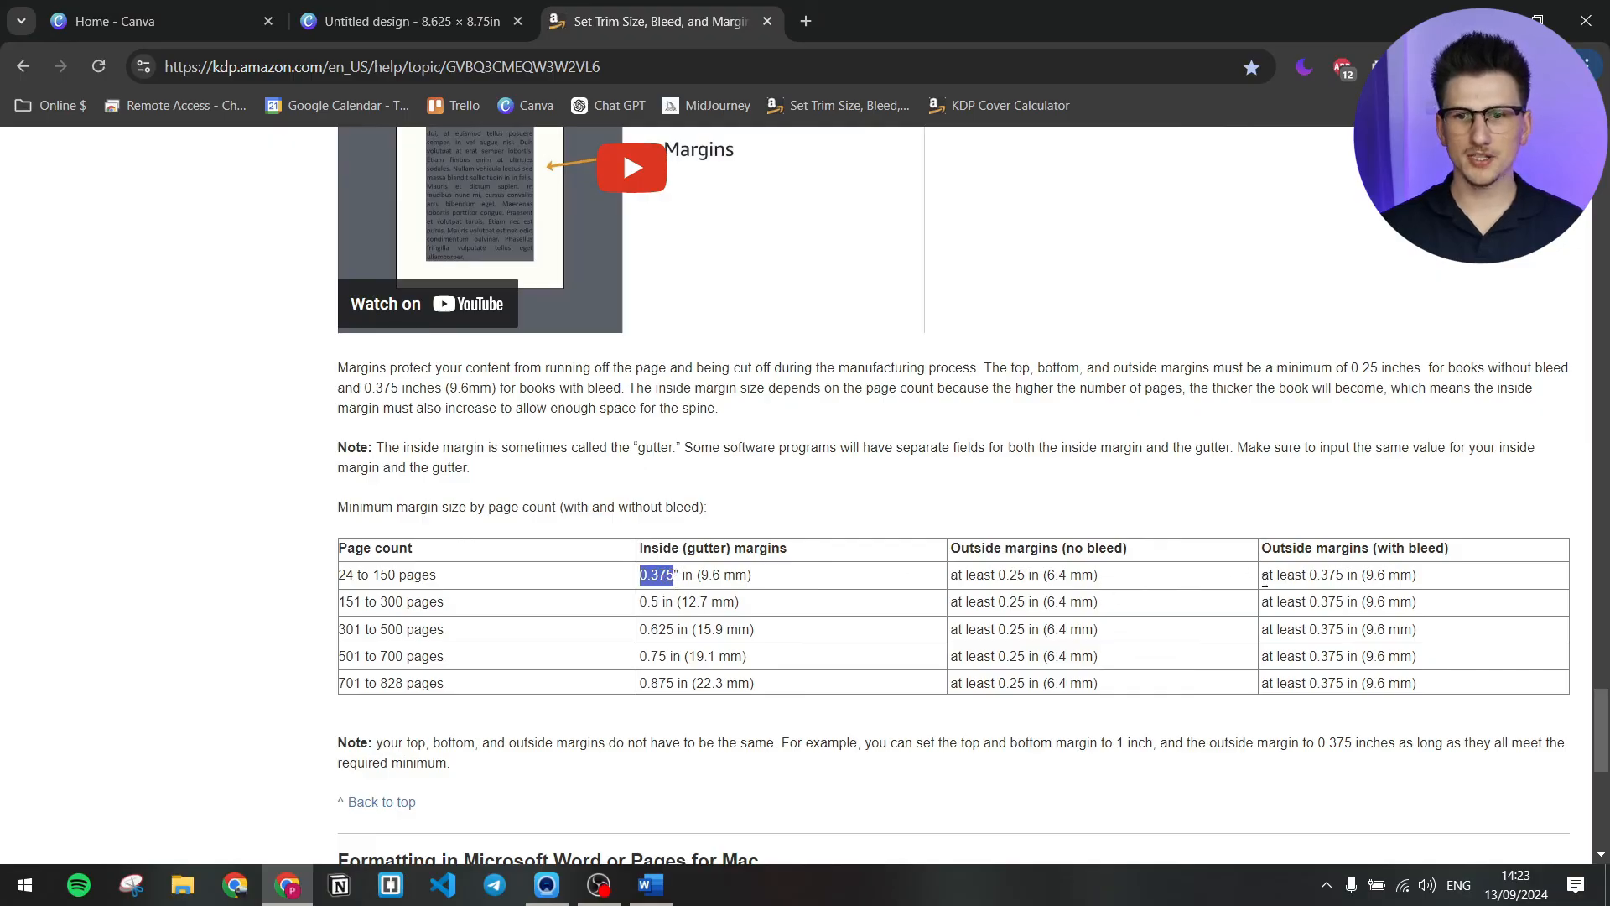
left_click_drag(1268, 581, 1354, 578)
left_click(1434, 566)
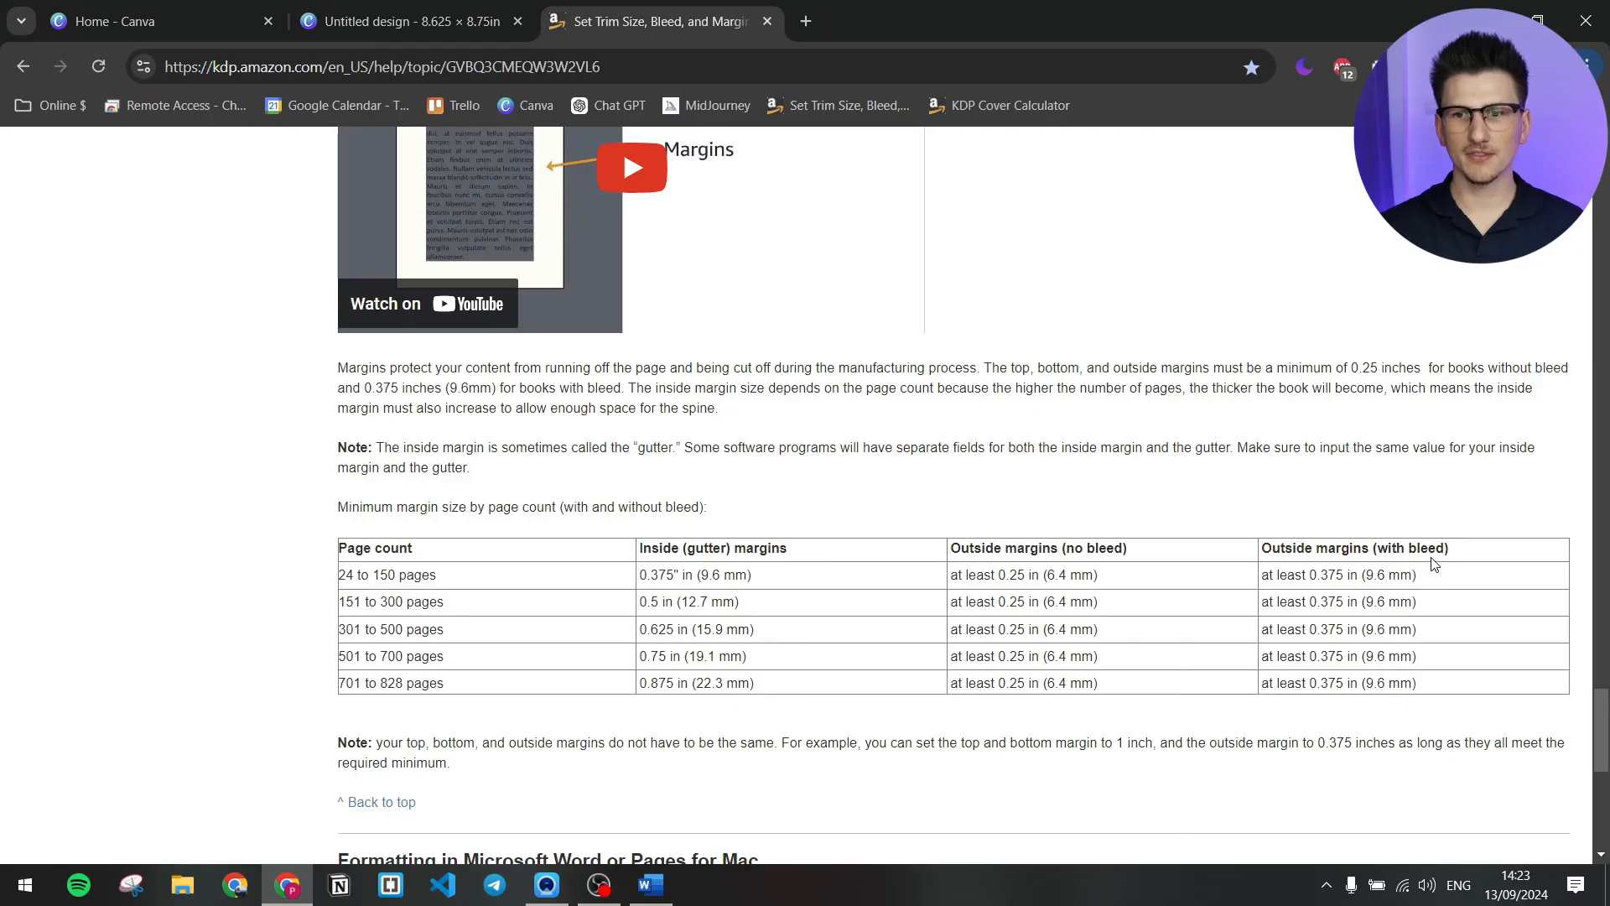
left_click_drag(1444, 550, 1377, 550)
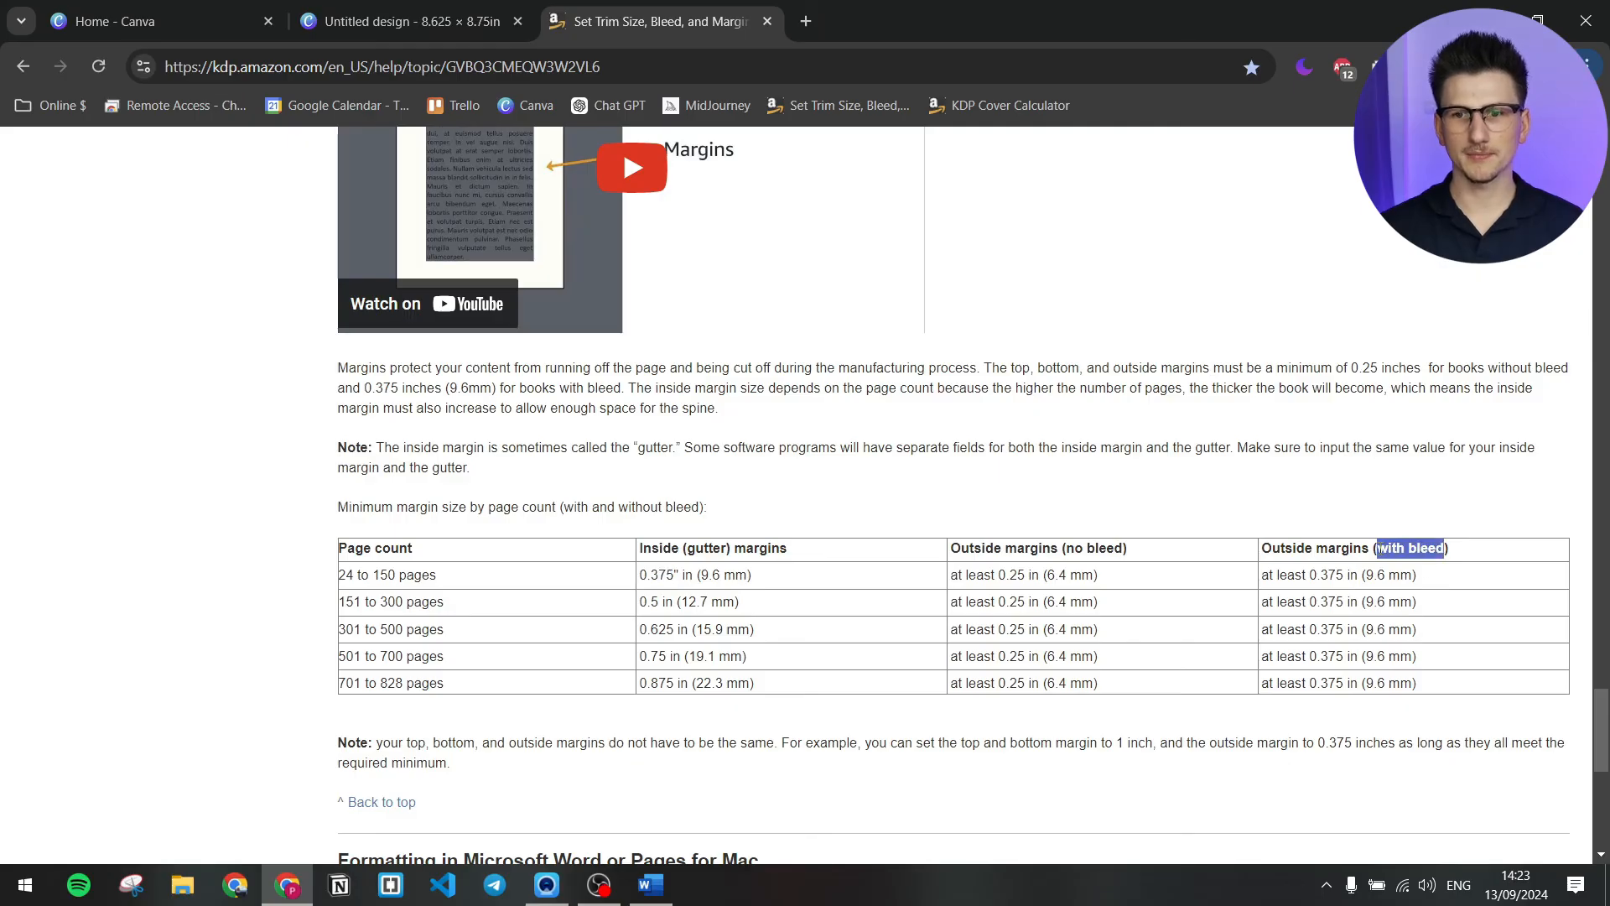
- In the Canva design, check the rulers and guides setting and place a horizontal guide 0.375 in below the page's top edge
left_click(411, 21)
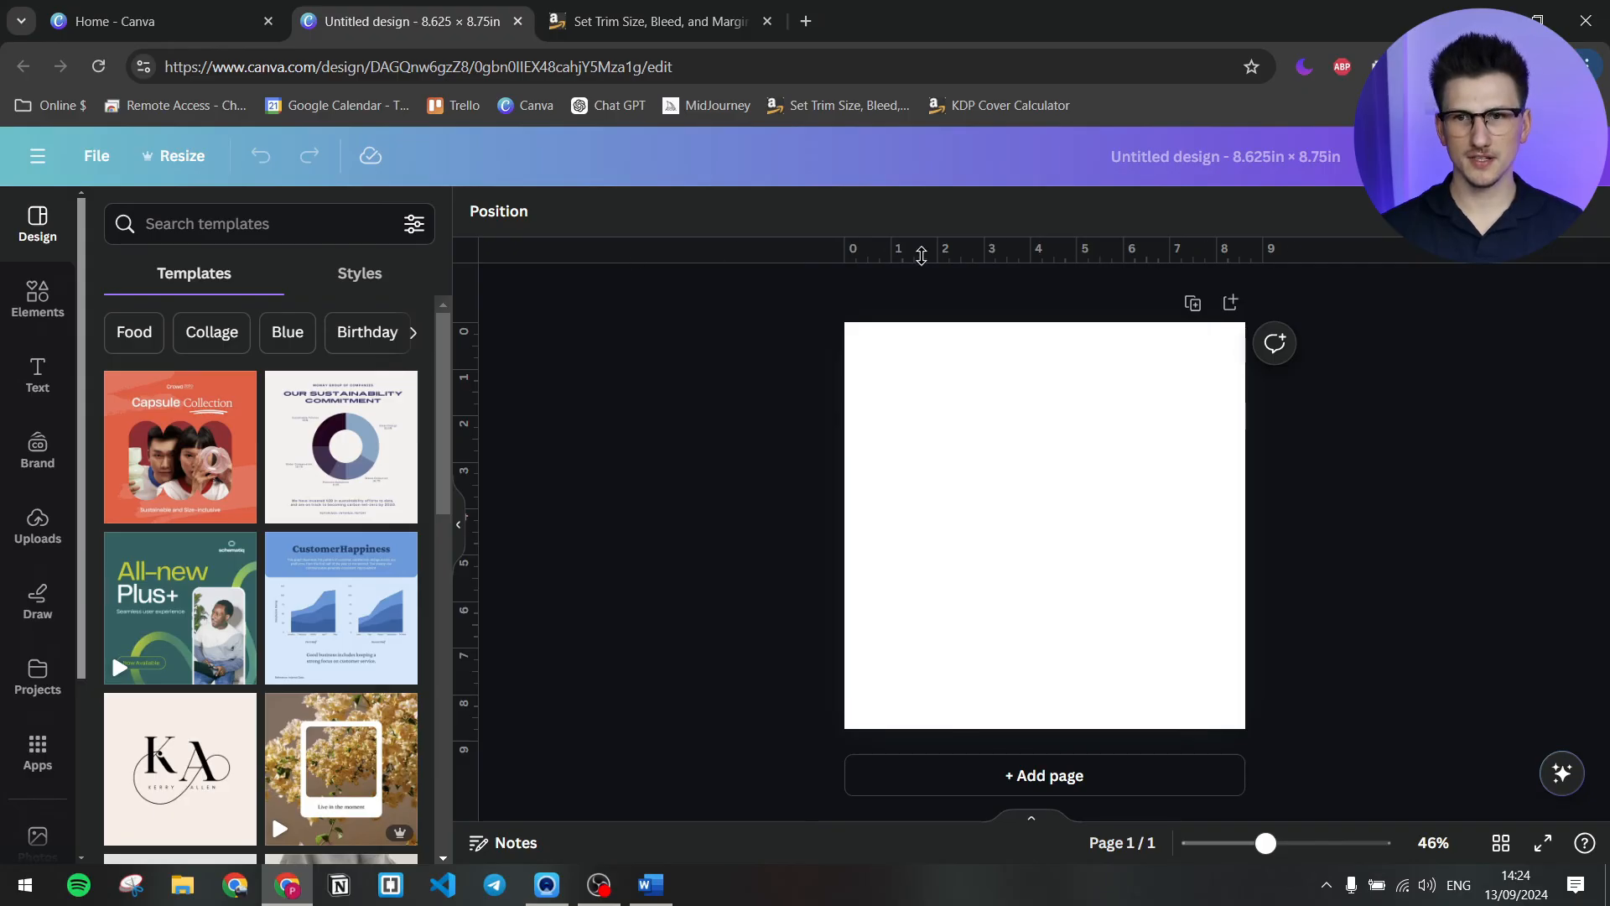
left_click(96, 159)
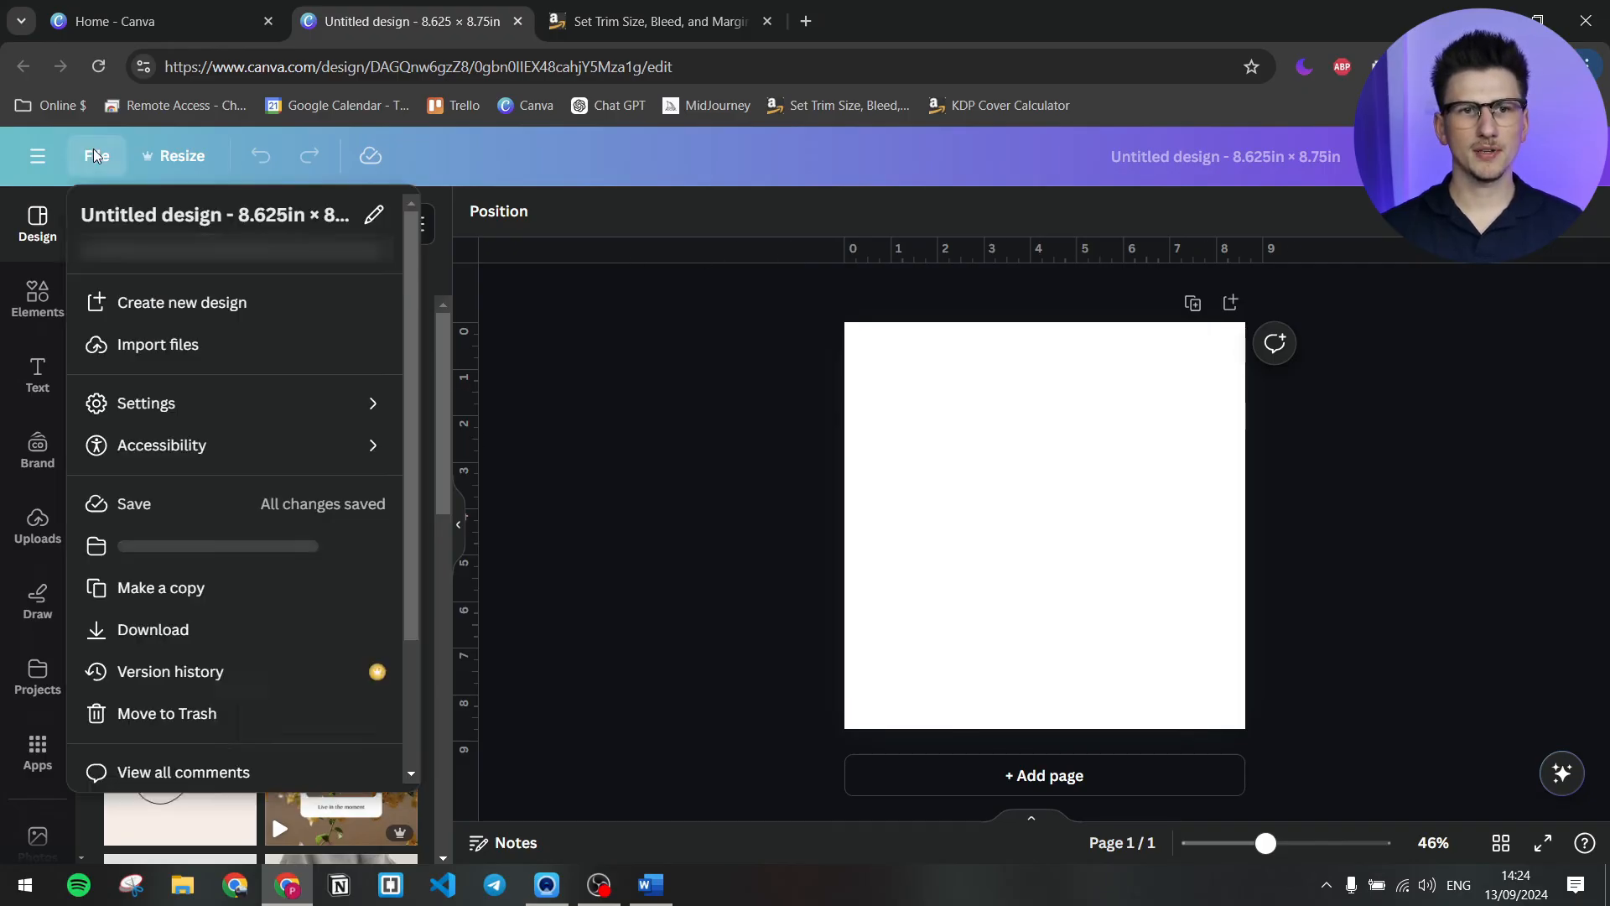
mouse_move(201, 409)
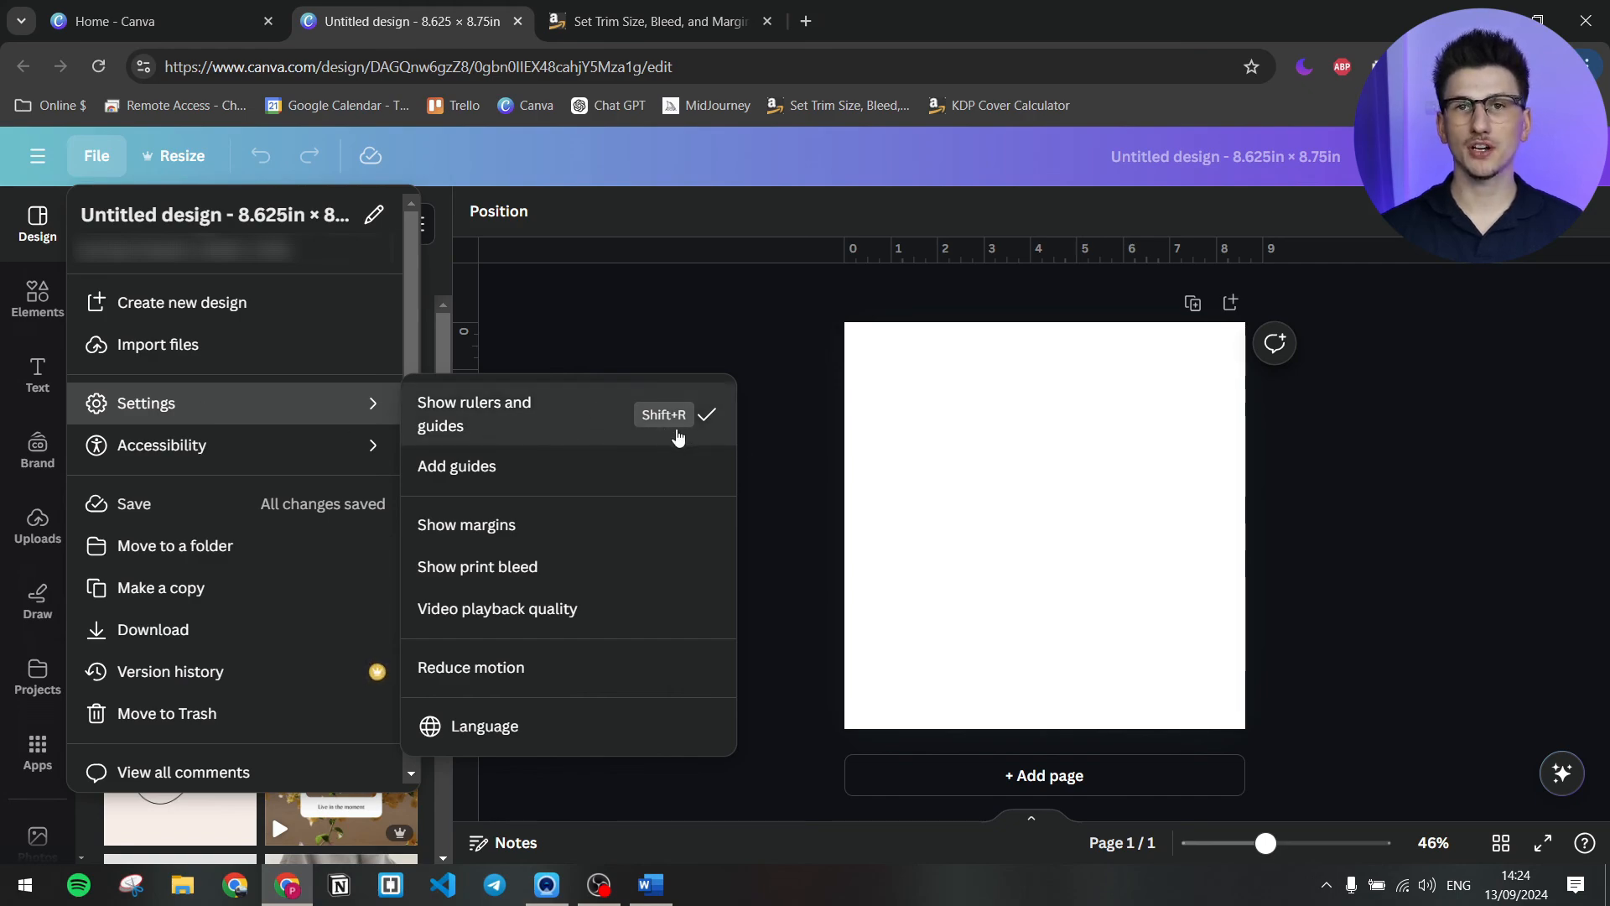
left_click(791, 433)
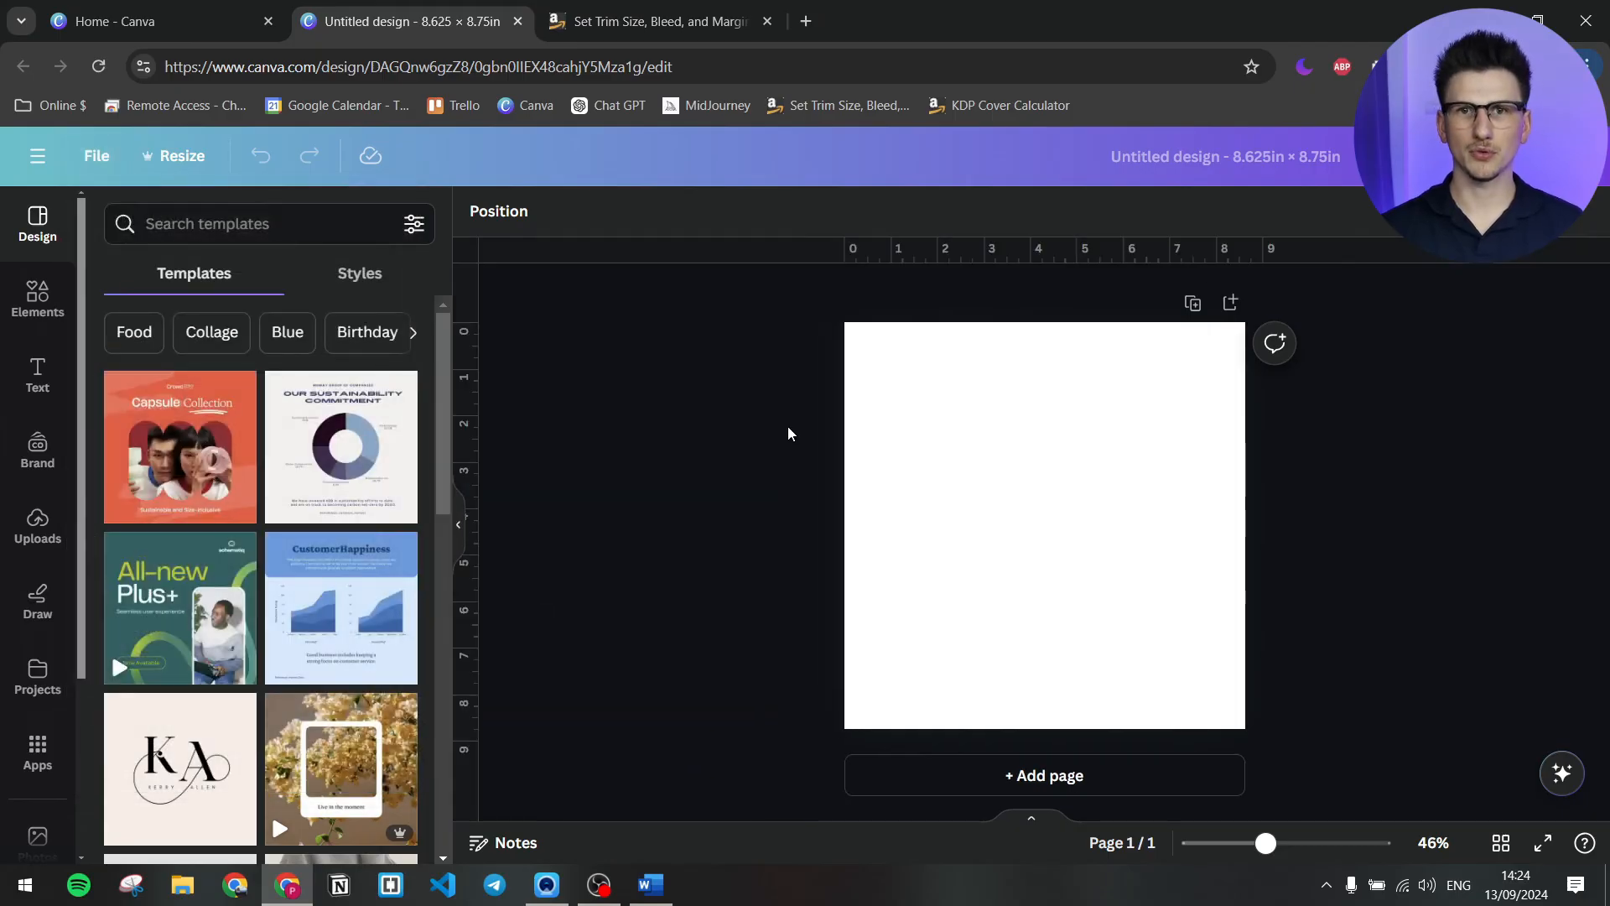
left_click_drag(907, 245, 903, 349)
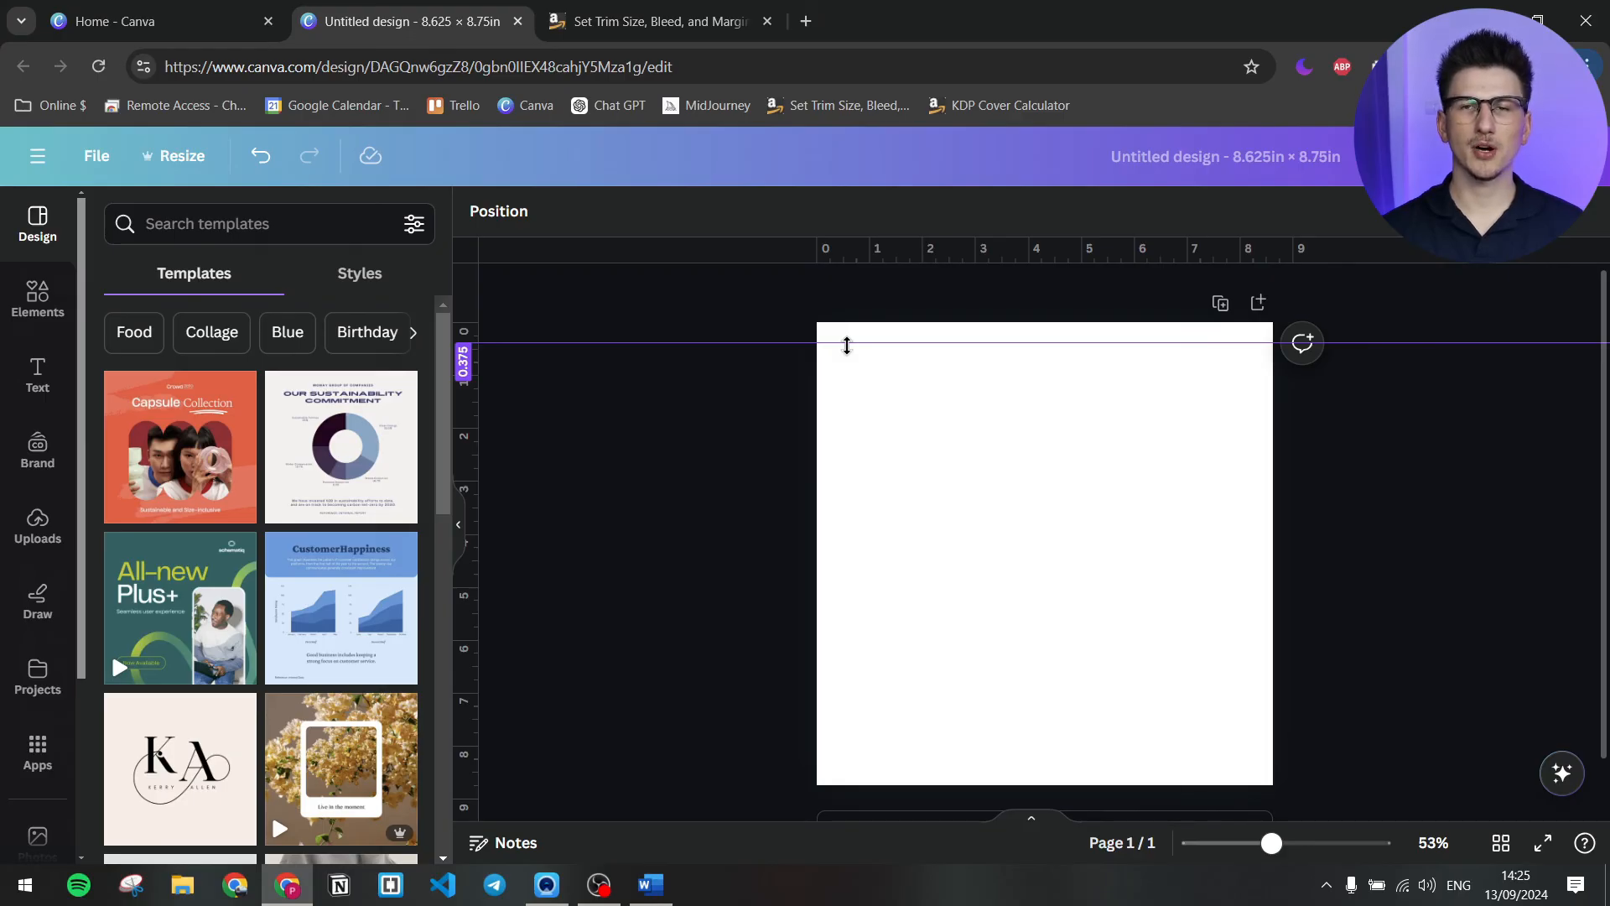
left_click_drag(847, 345, 694, 342)
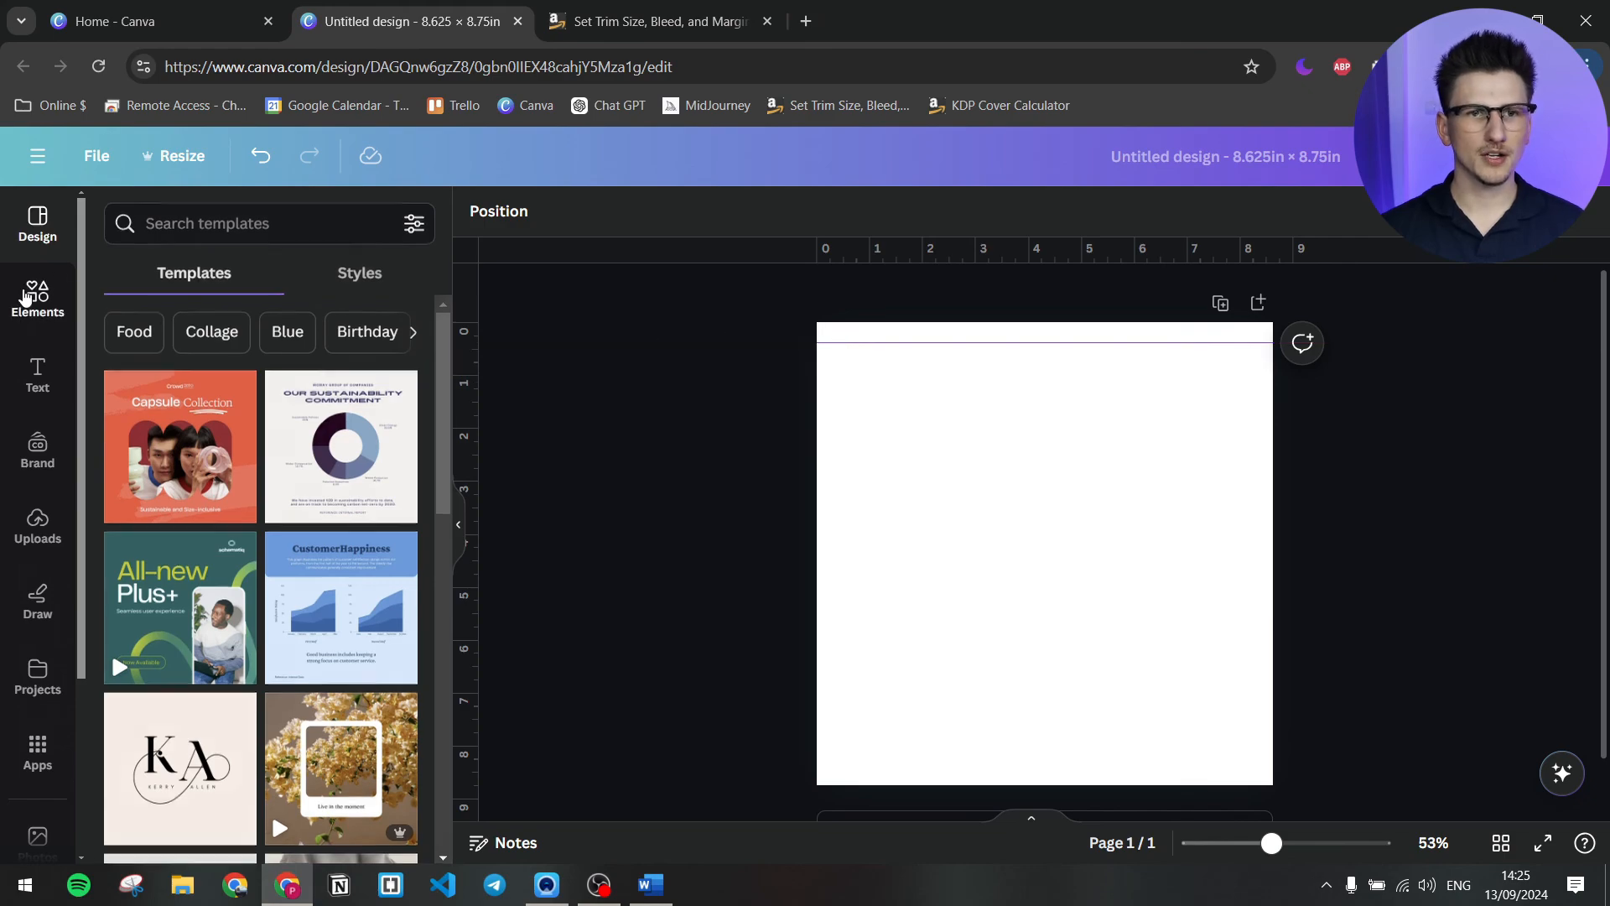
- Add a square shape in the page's top-left corner and shrink it until its lower edge meets the horizontal guide
left_click(26, 296)
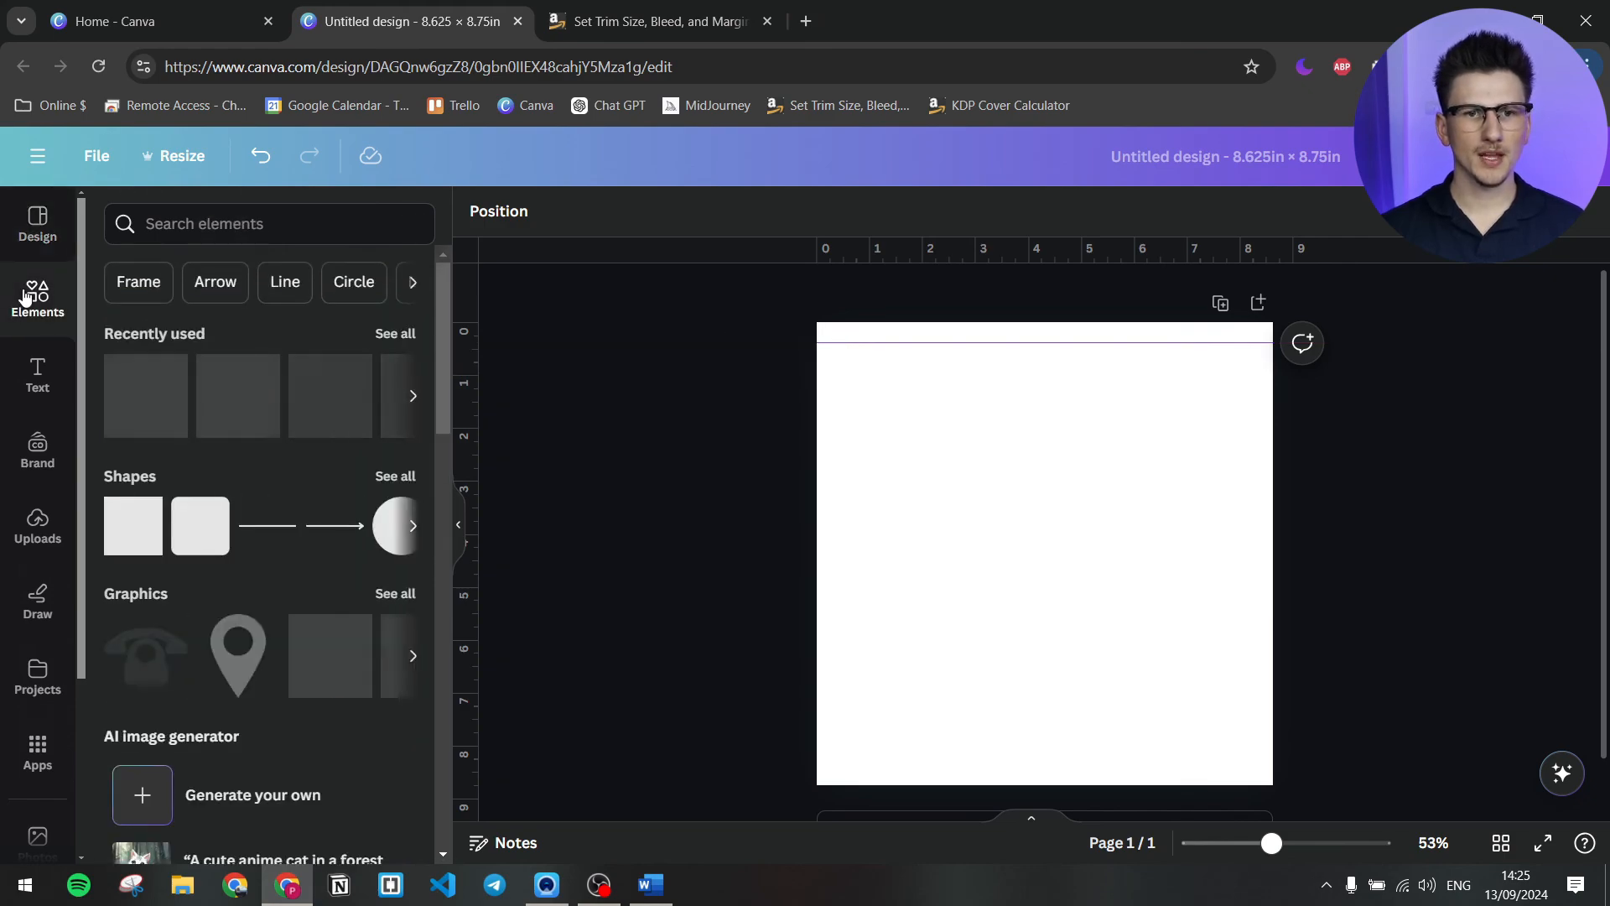
left_click(138, 541)
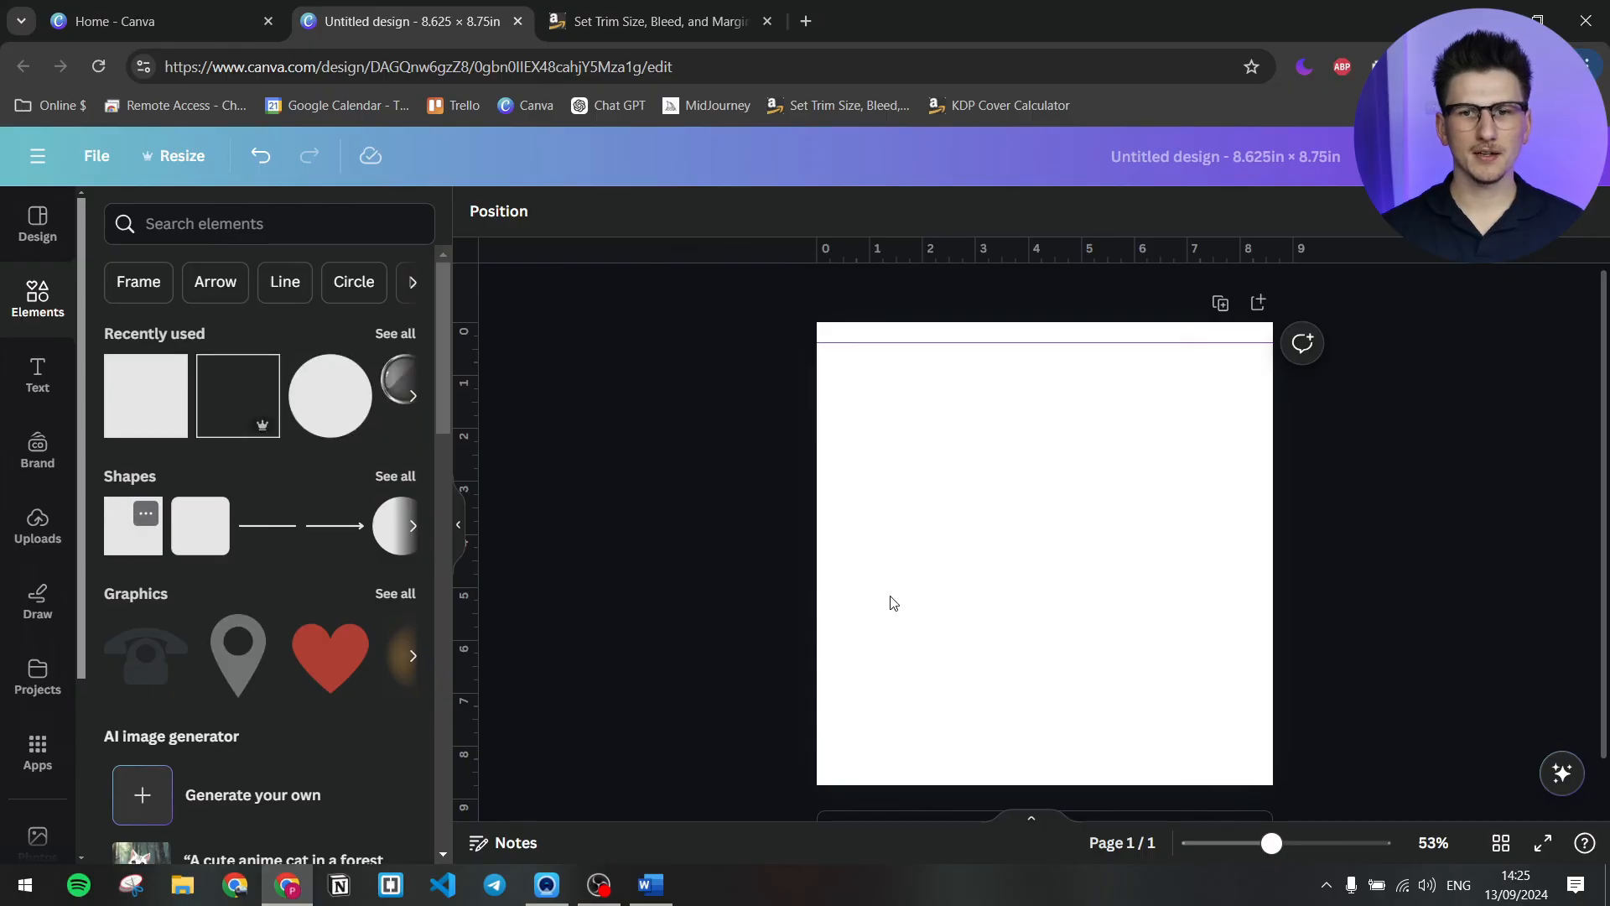
left_click_drag(1048, 605, 895, 409)
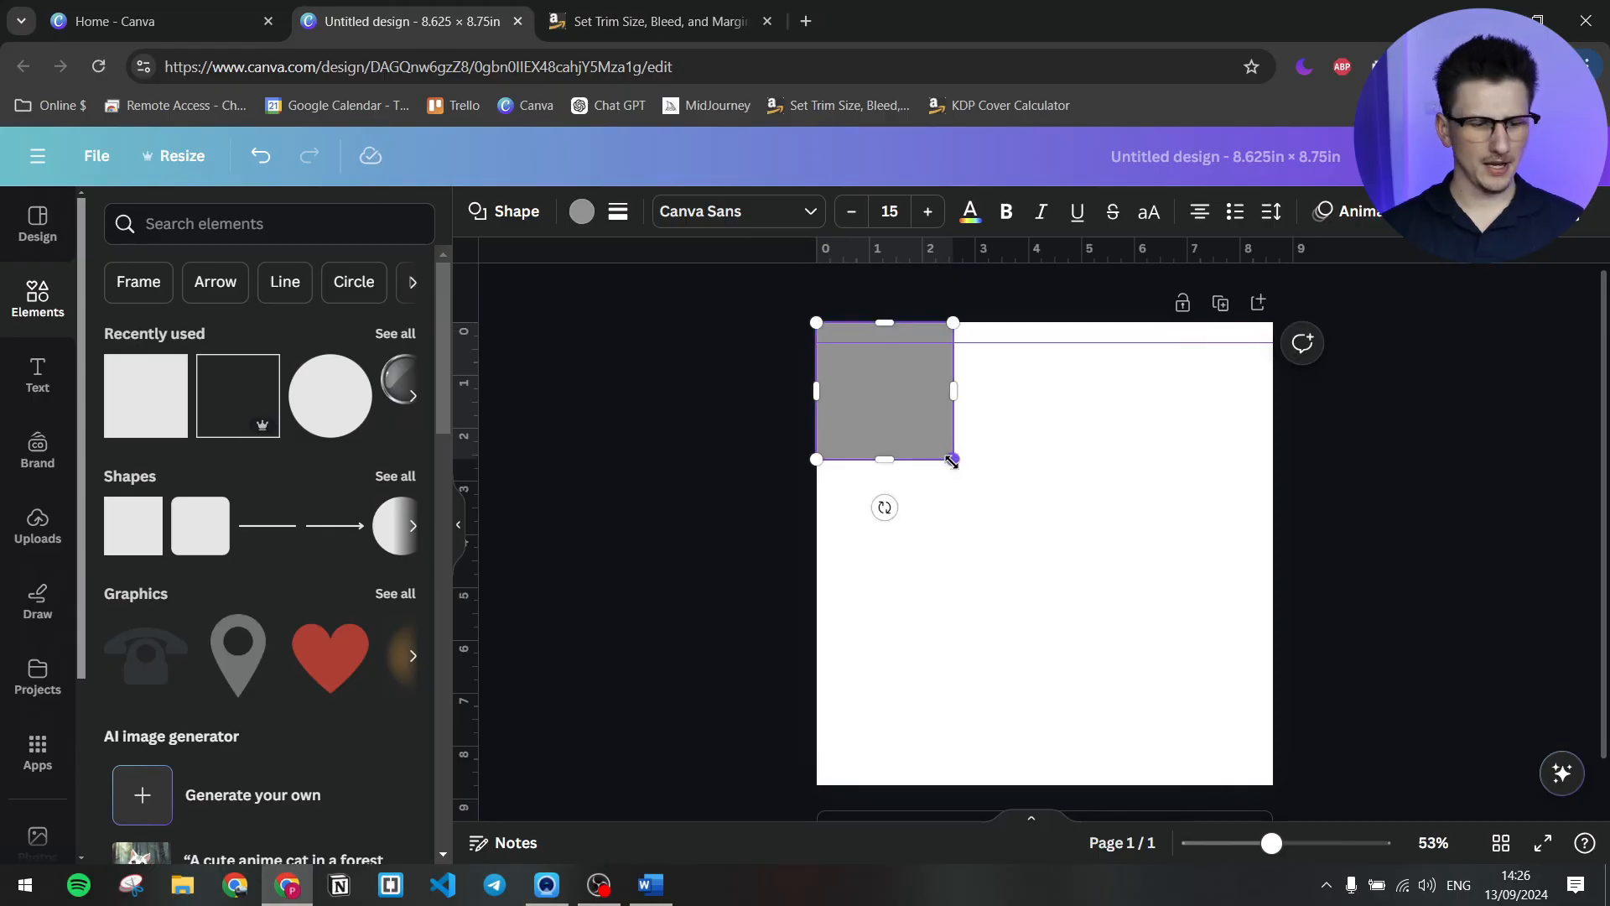
left_click_drag(953, 460, 843, 342)
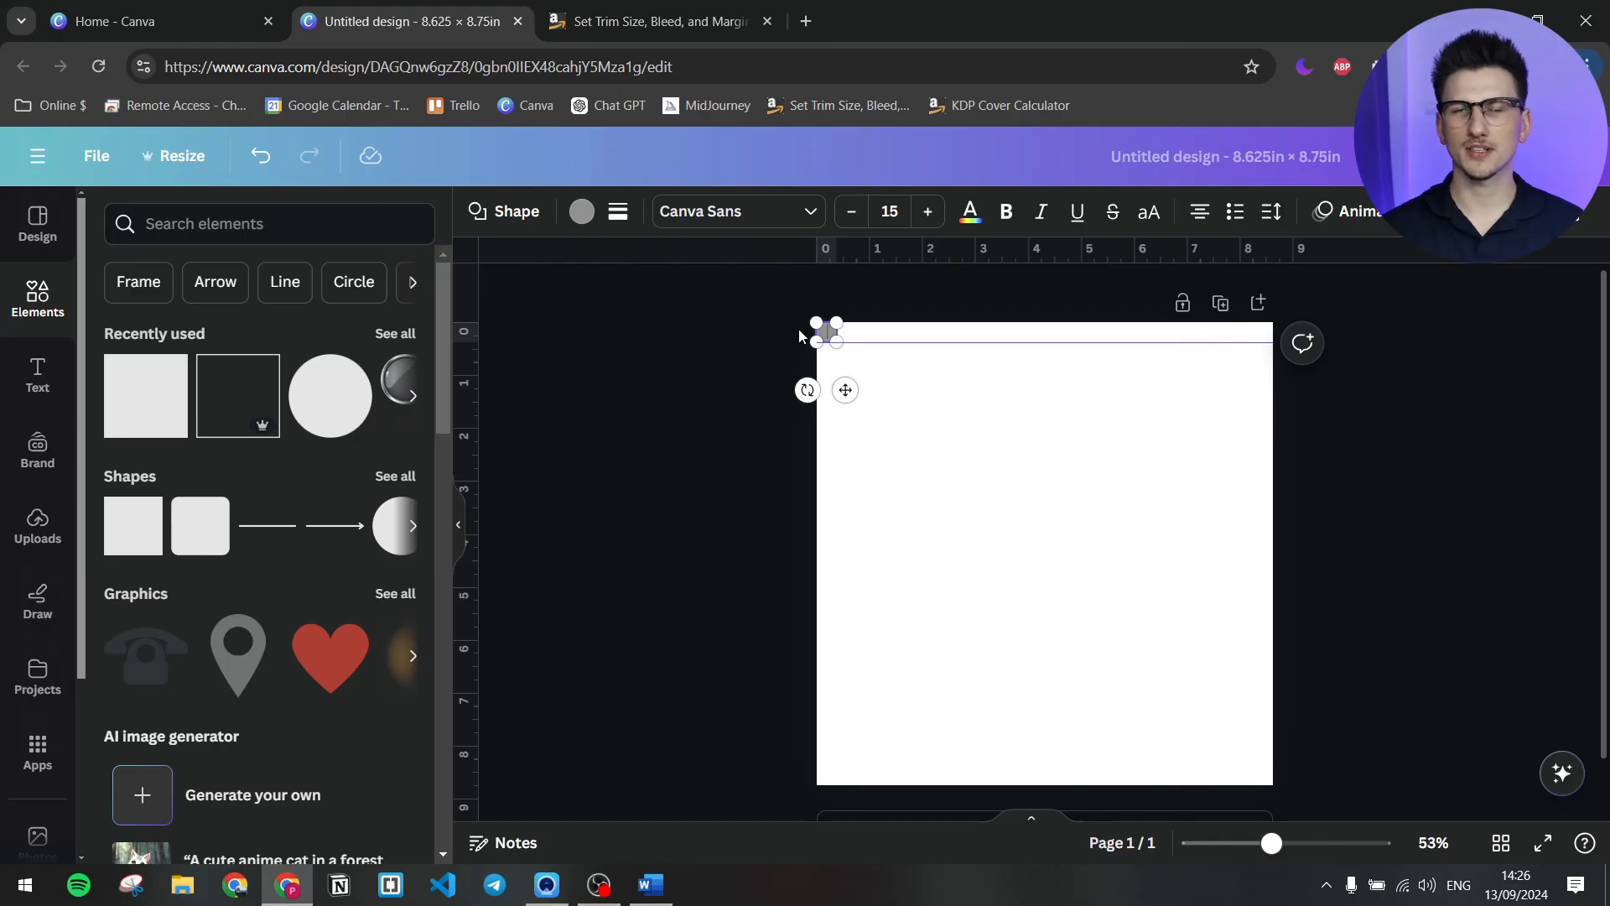
left_click(889, 382)
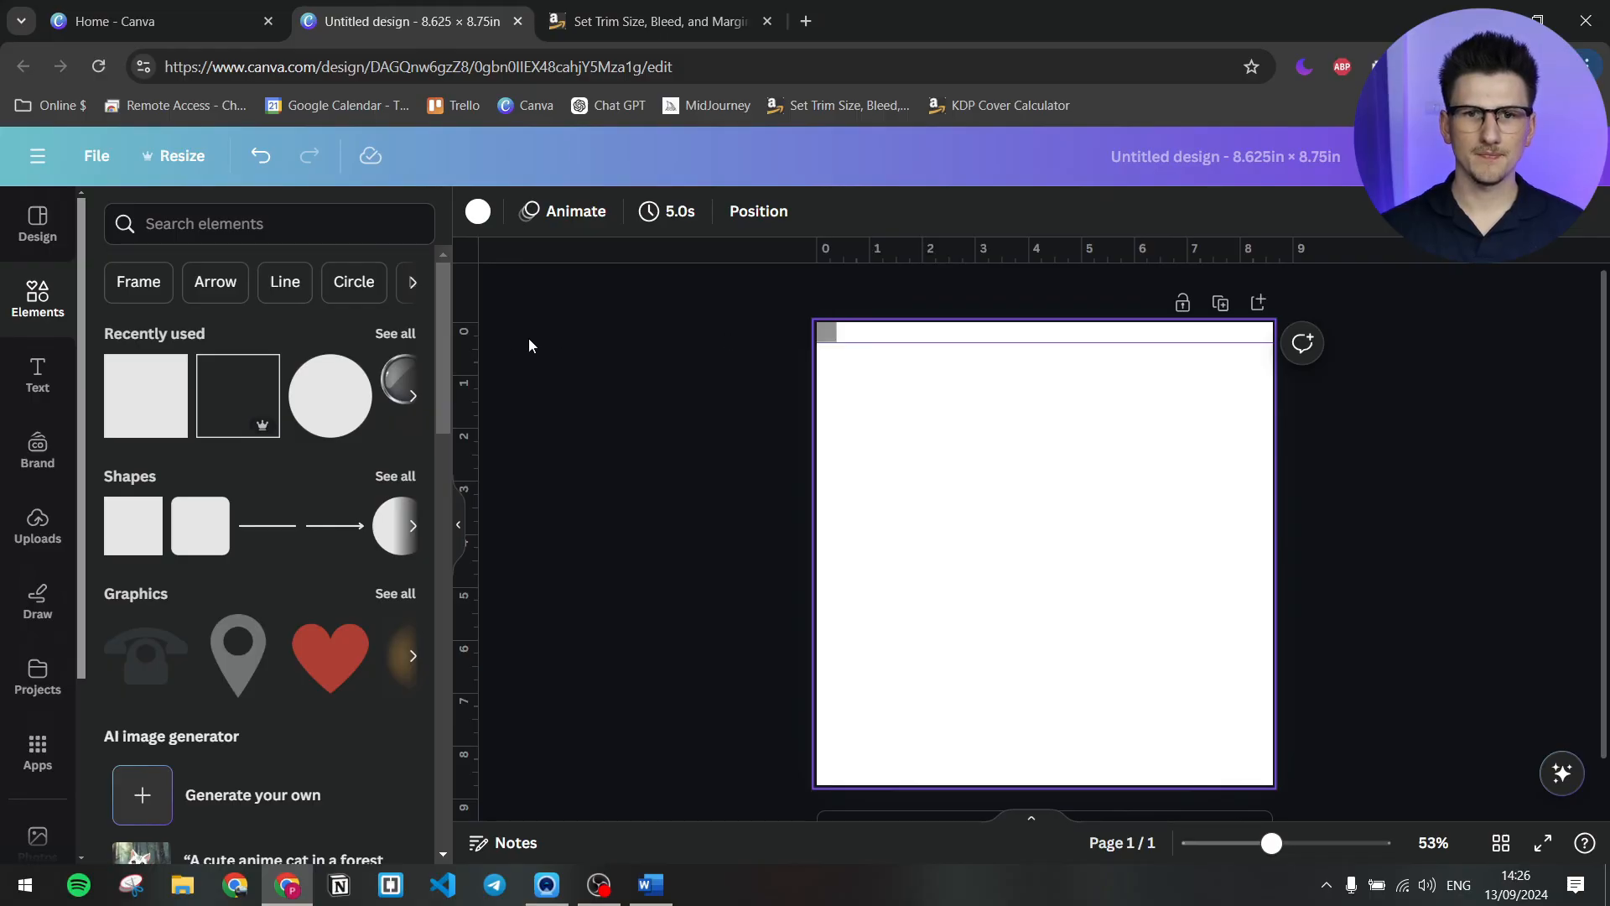
- Place a vertical guide along the small square's right edge and move the square to the page's bottom-right corner
left_click_drag(464, 336, 1263, 776)
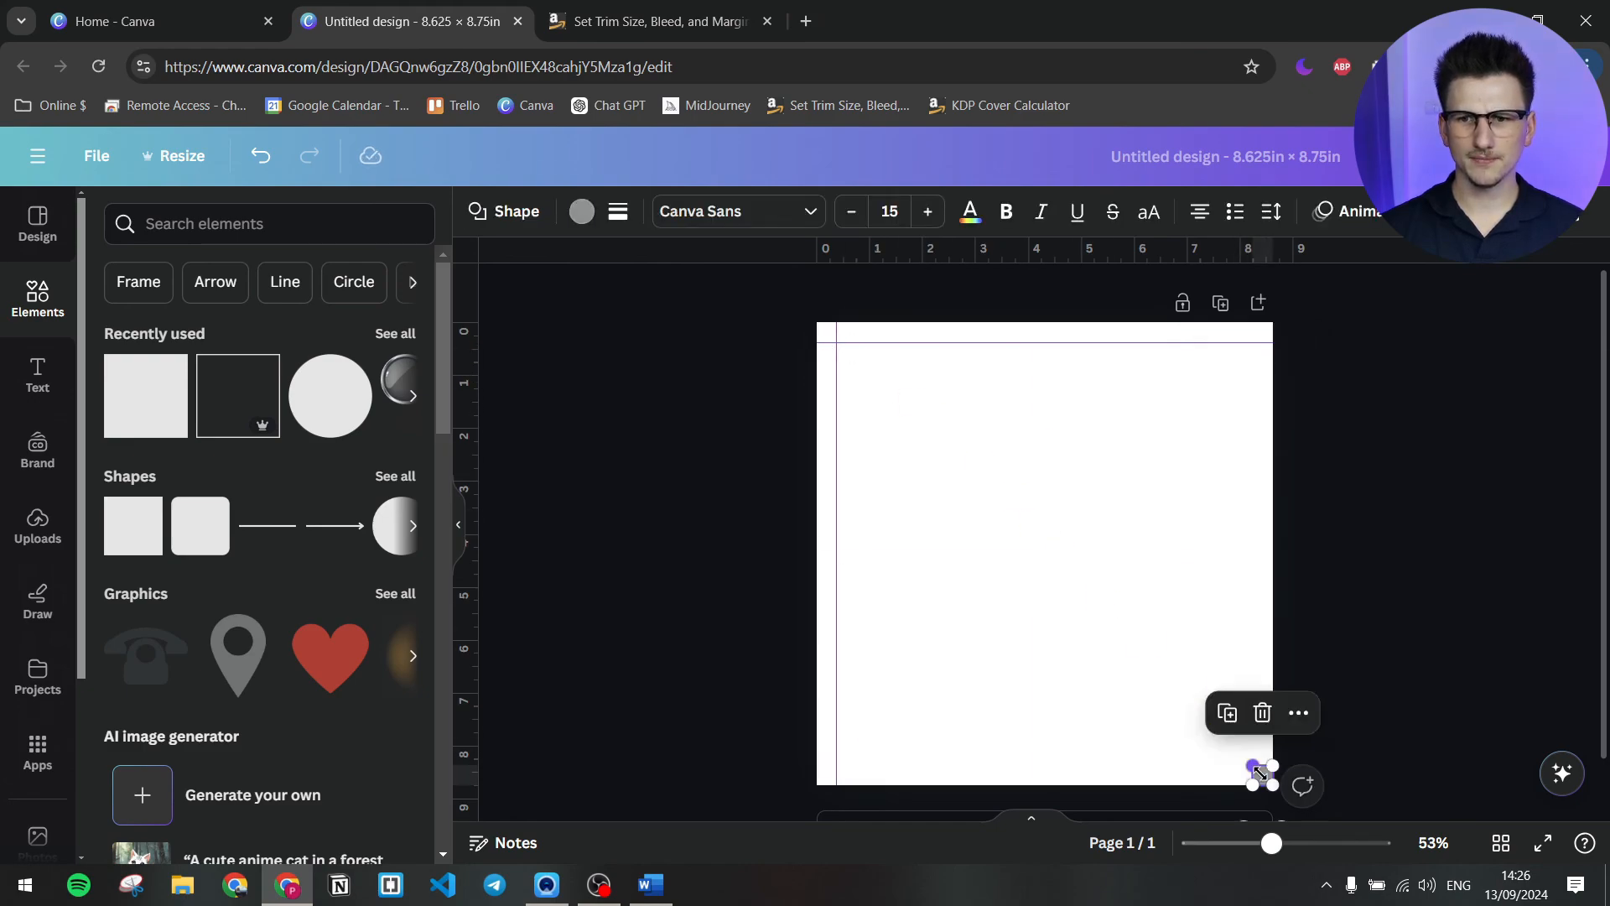
- Place a horizontal guide and a vertical guide at the small square's upper and inner edges, then delete the square
left_click_drag(1213, 249, 1325, 770)
left_click_drag(464, 616, 1253, 635)
left_click_drag(1262, 775, 1037, 531)
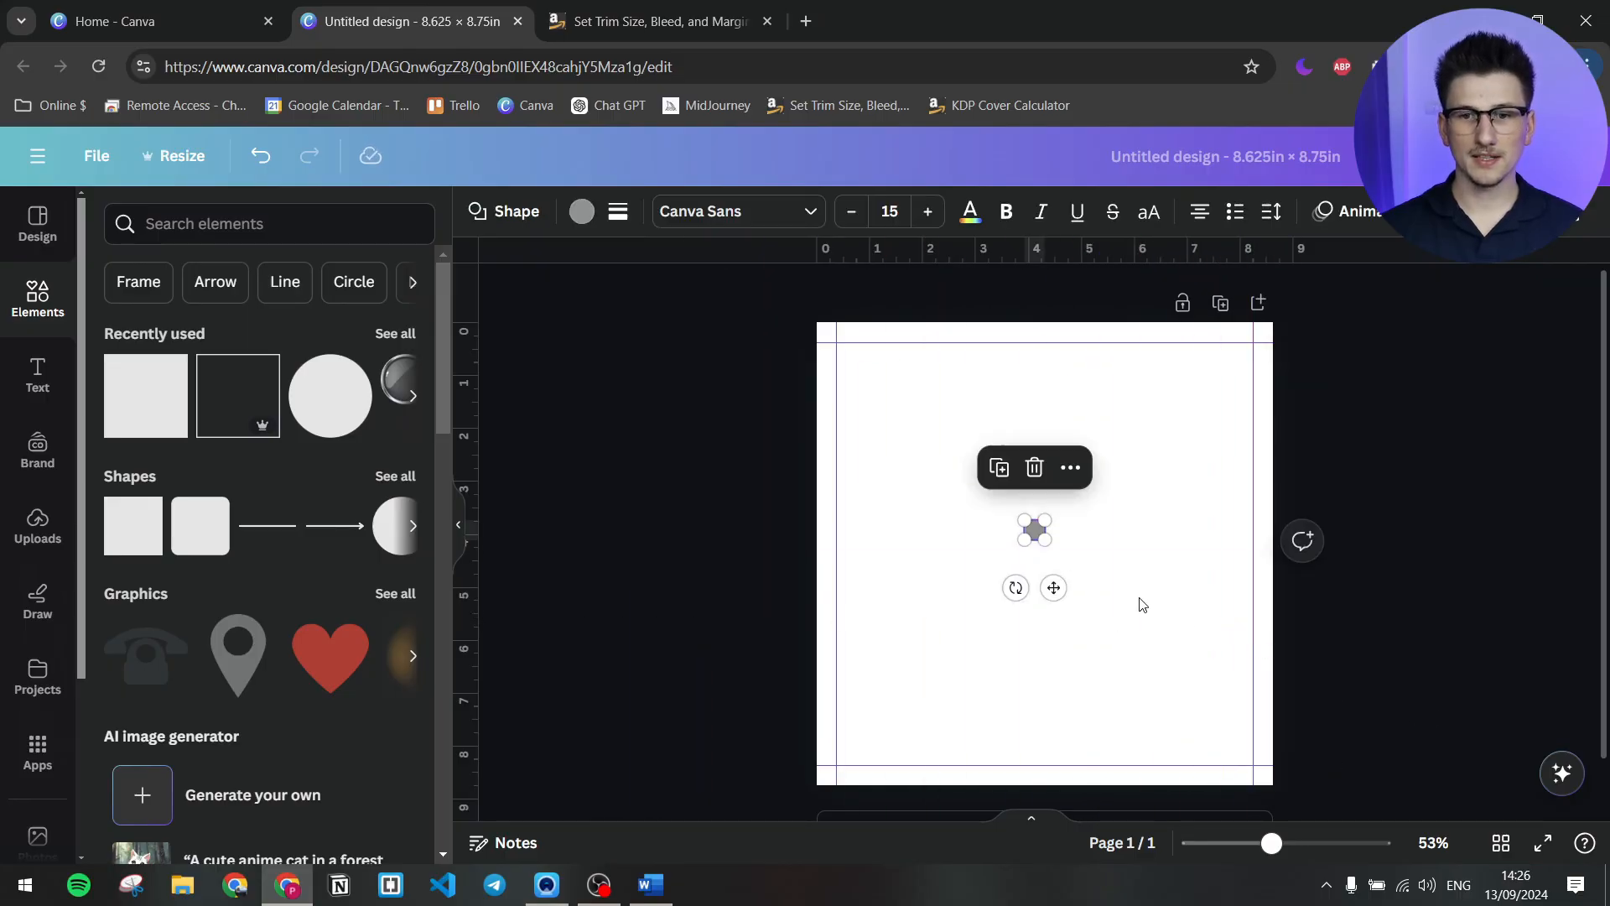
key("Delete")
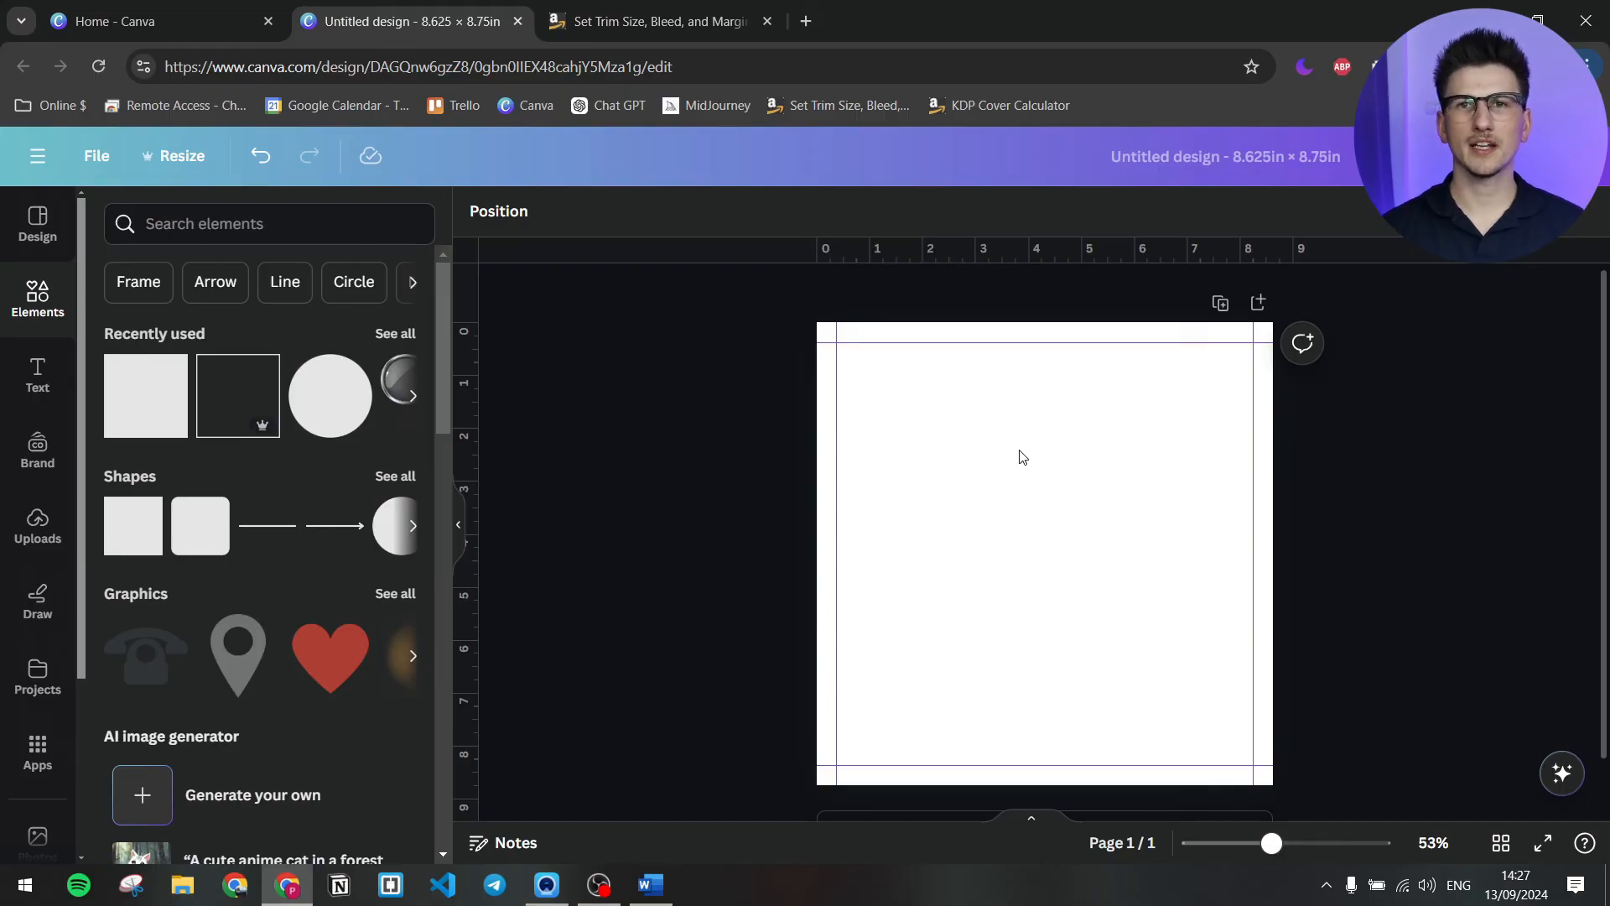
- Search the elements for "frame", list all matching graphics, and add the thin black square frame to the page
left_click(225, 224)
type("frame")
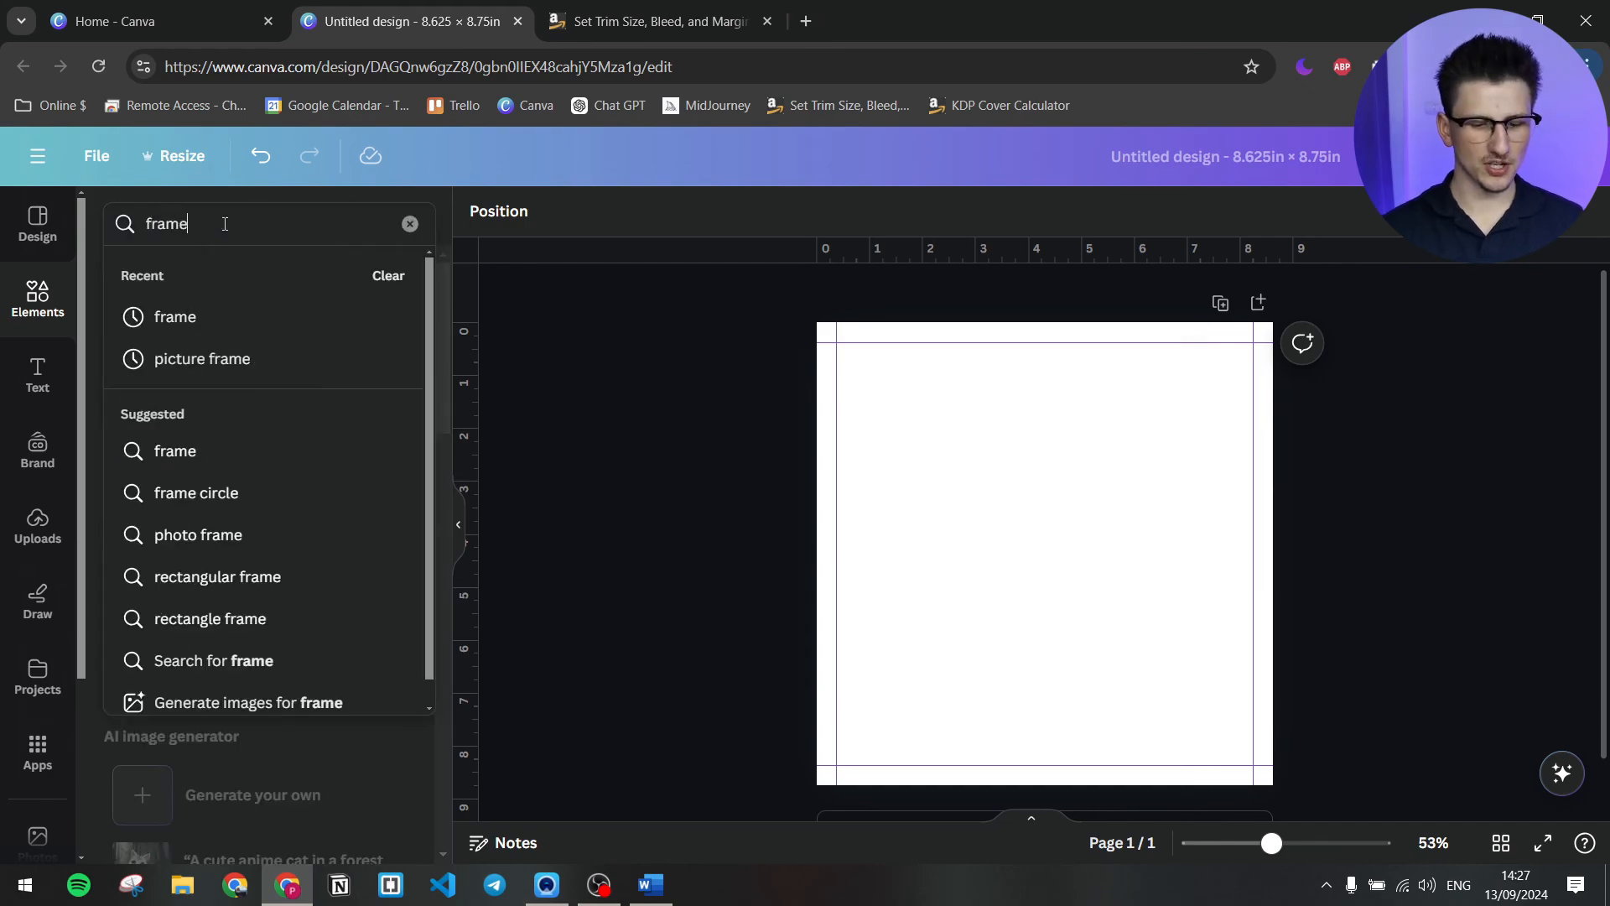
key("Return")
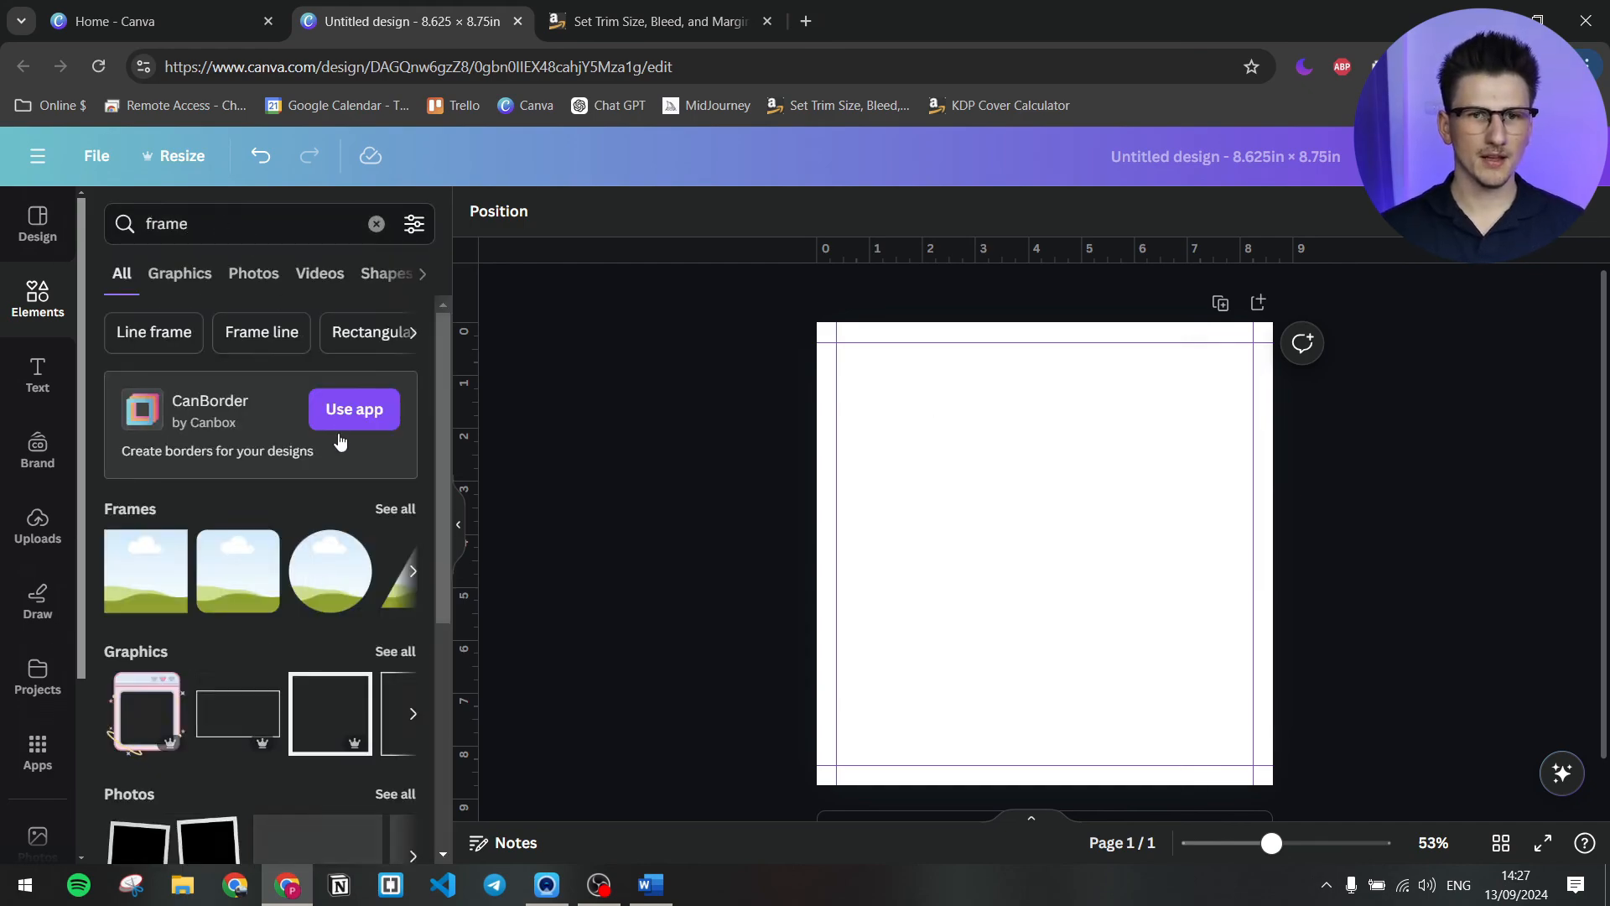
scroll(347, 505, "down", 1)
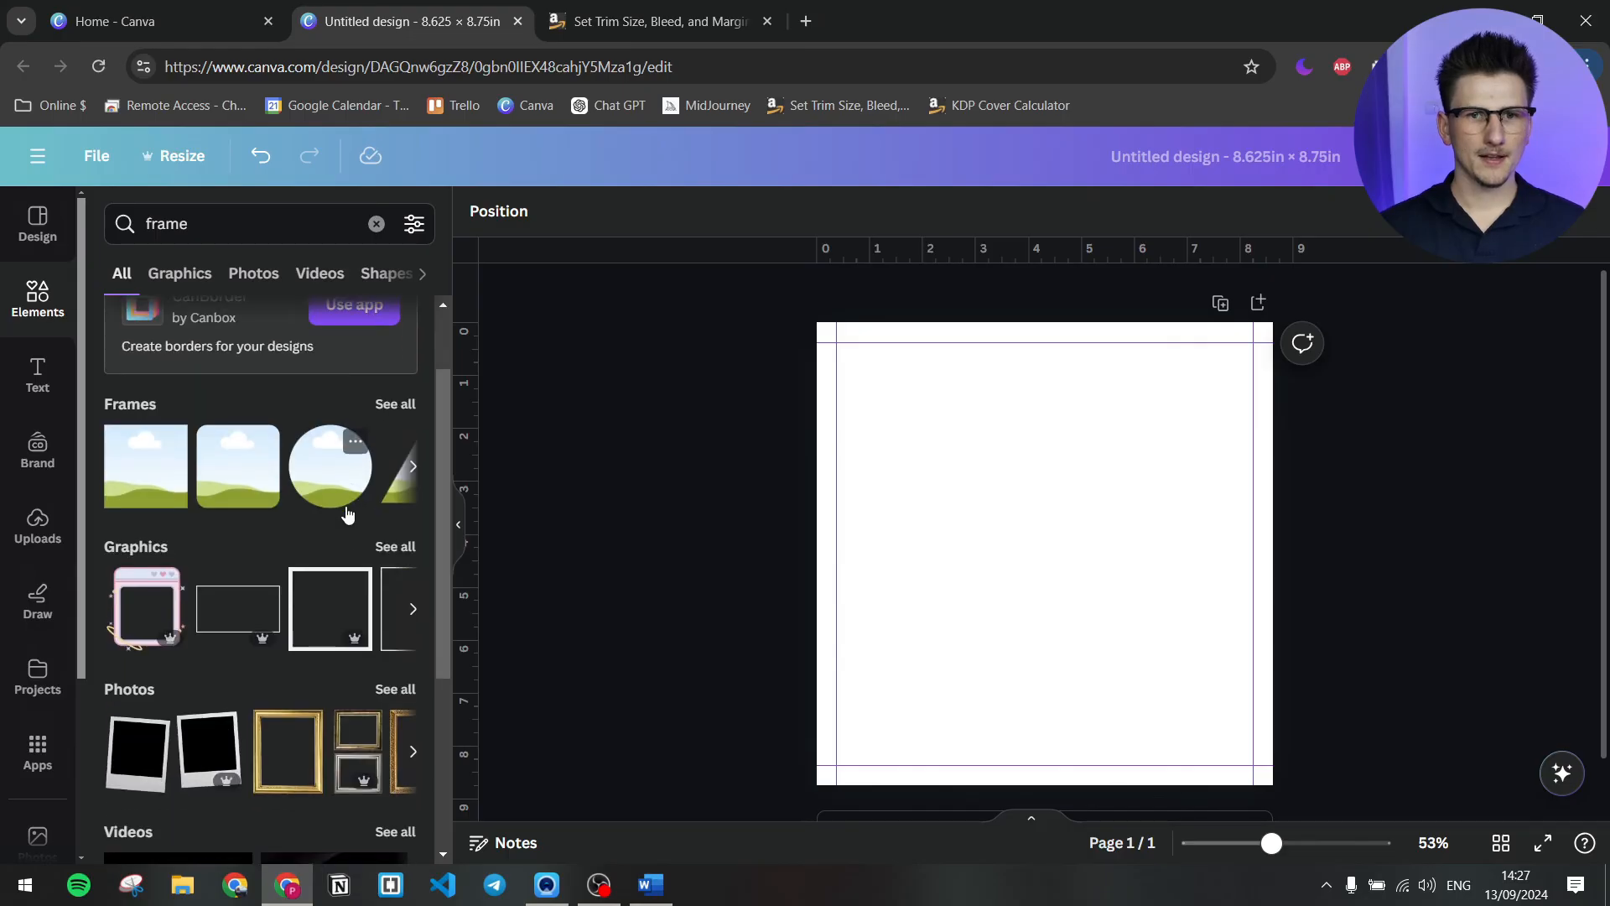
left_click(395, 547)
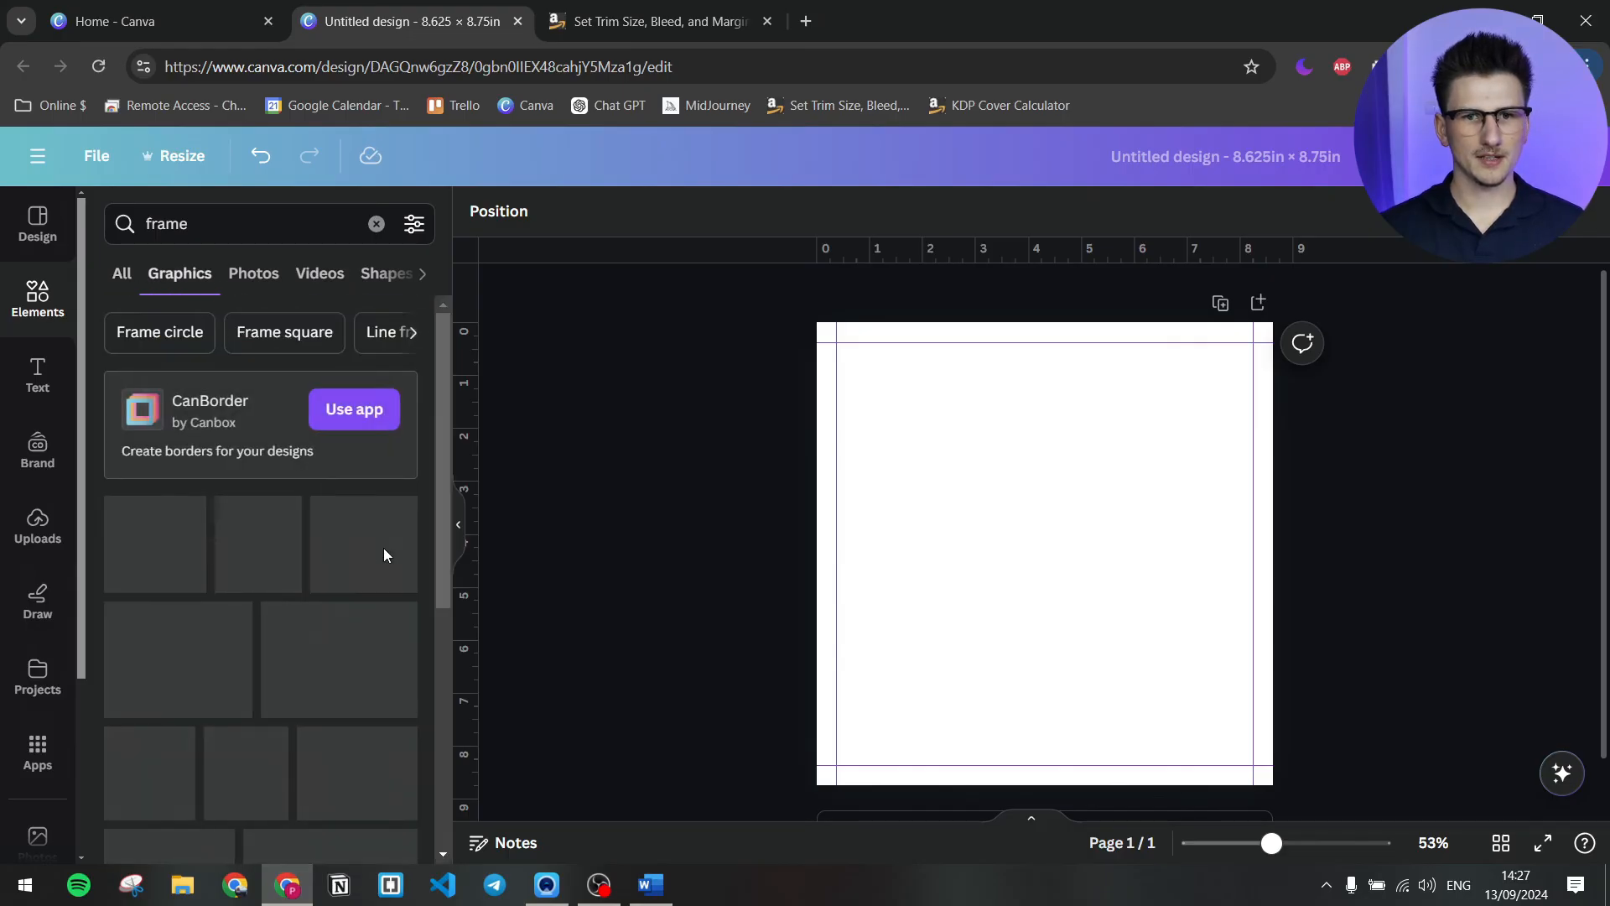
left_click_drag(443, 429, 429, 527)
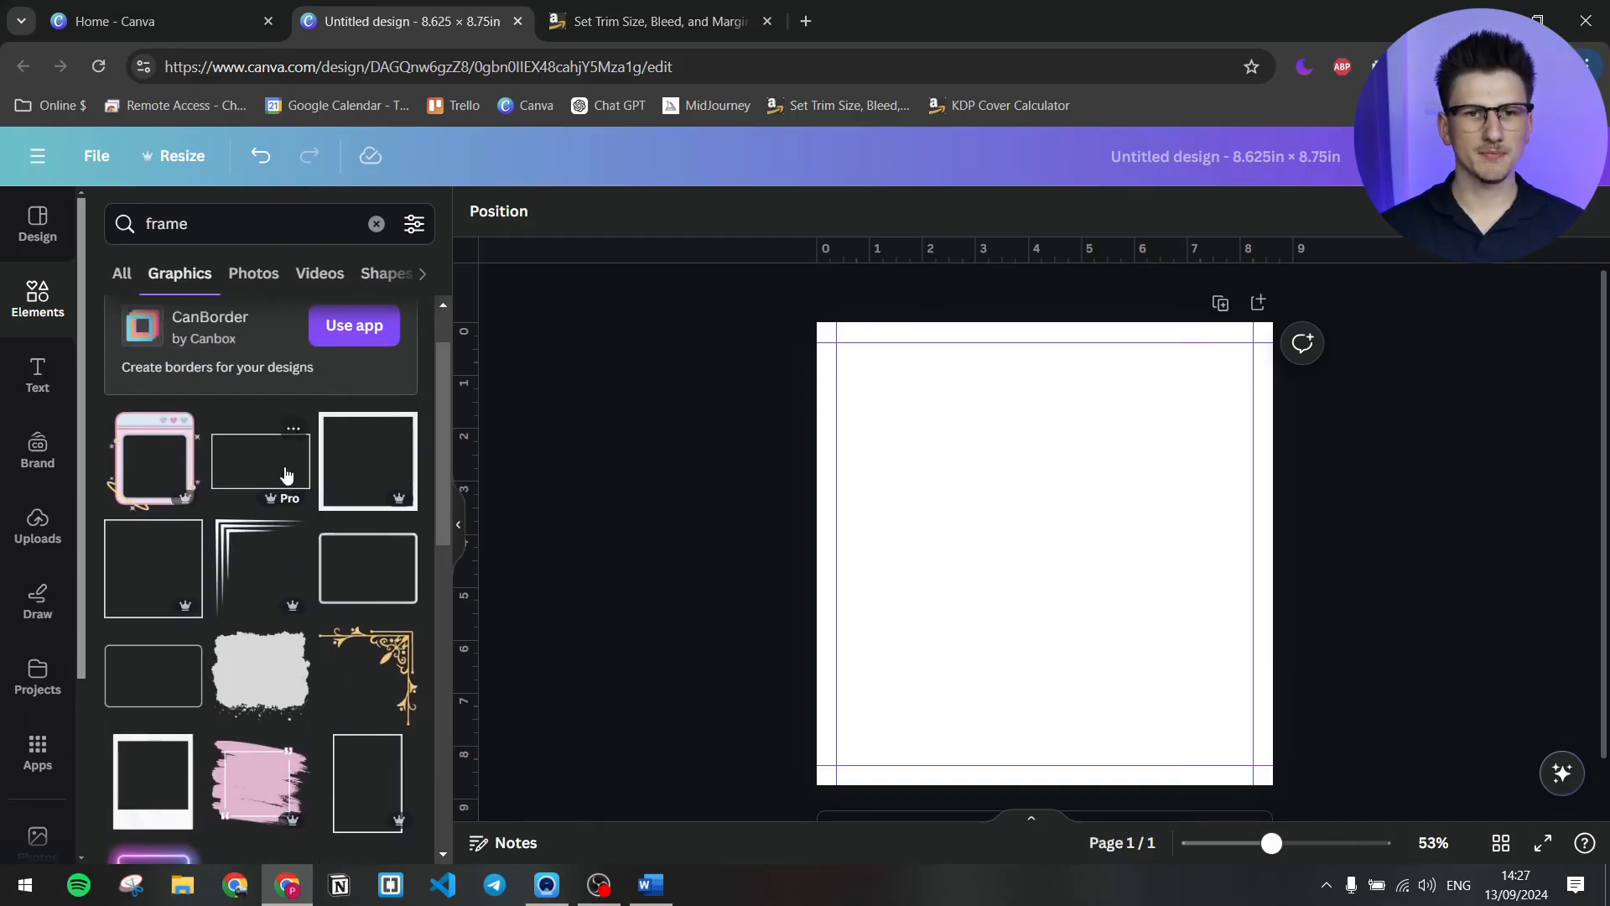
left_click(155, 587)
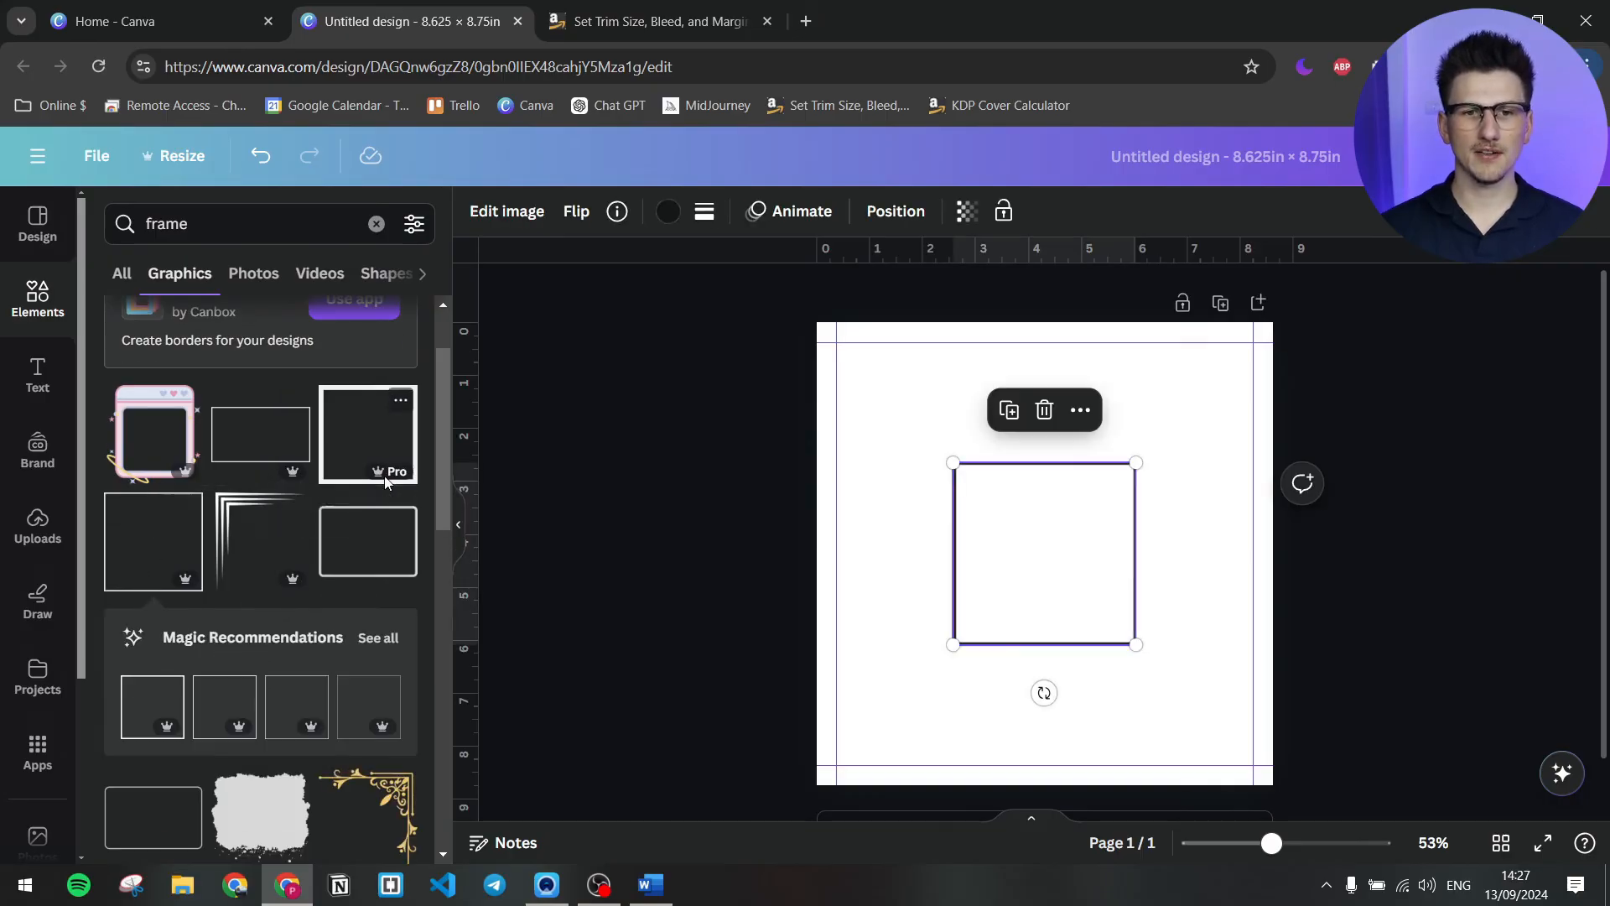
- Browse further frame graphics, then enlarge the square frame and center it just inside the margin guides
left_click_drag(446, 479, 445, 501)
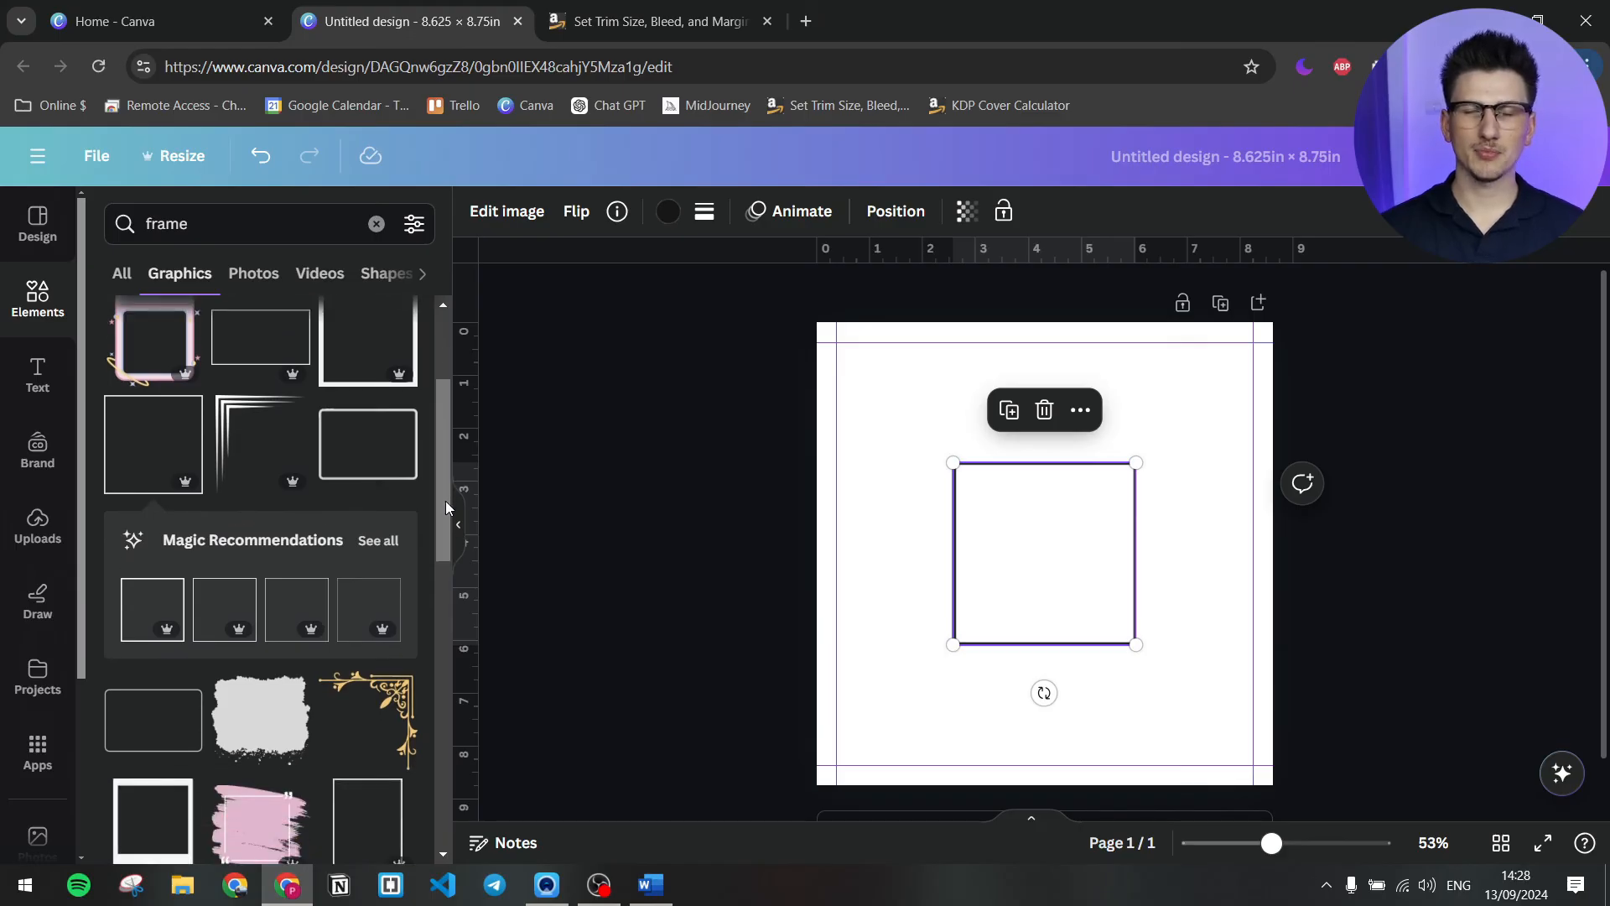
left_click_drag(446, 500, 436, 604)
scroll(270, 719, "down", 4)
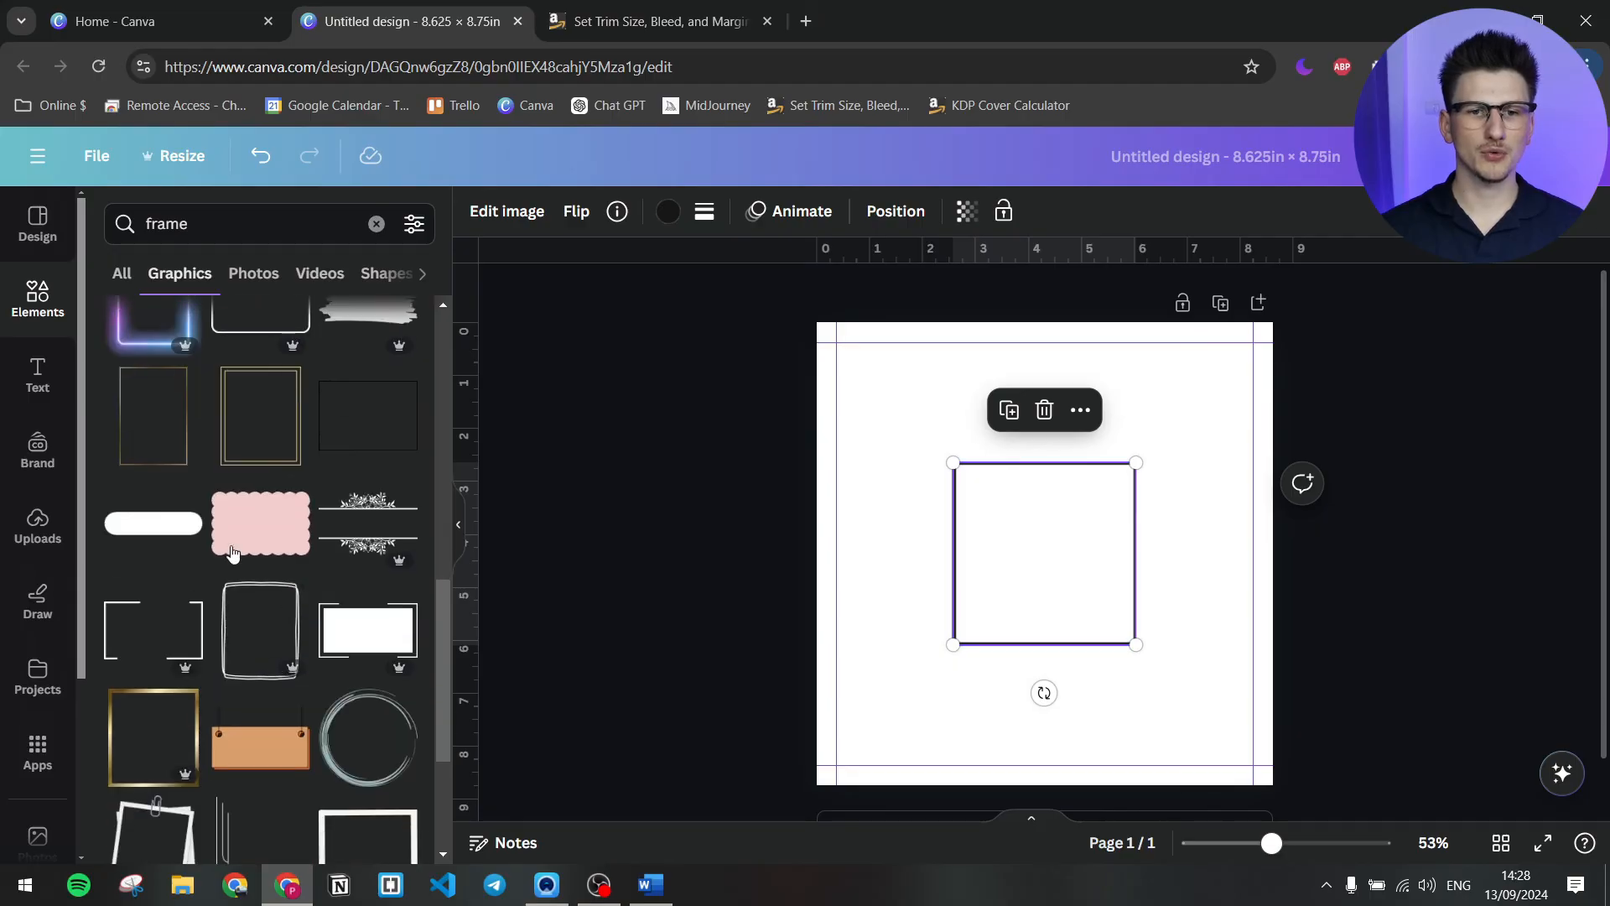
left_click_drag(1079, 560, 990, 457)
mouse_move(1045, 541)
left_mouse_down()
mouse_move(1246, 751)
mouse_move(1061, 550)
left_mouse_up()
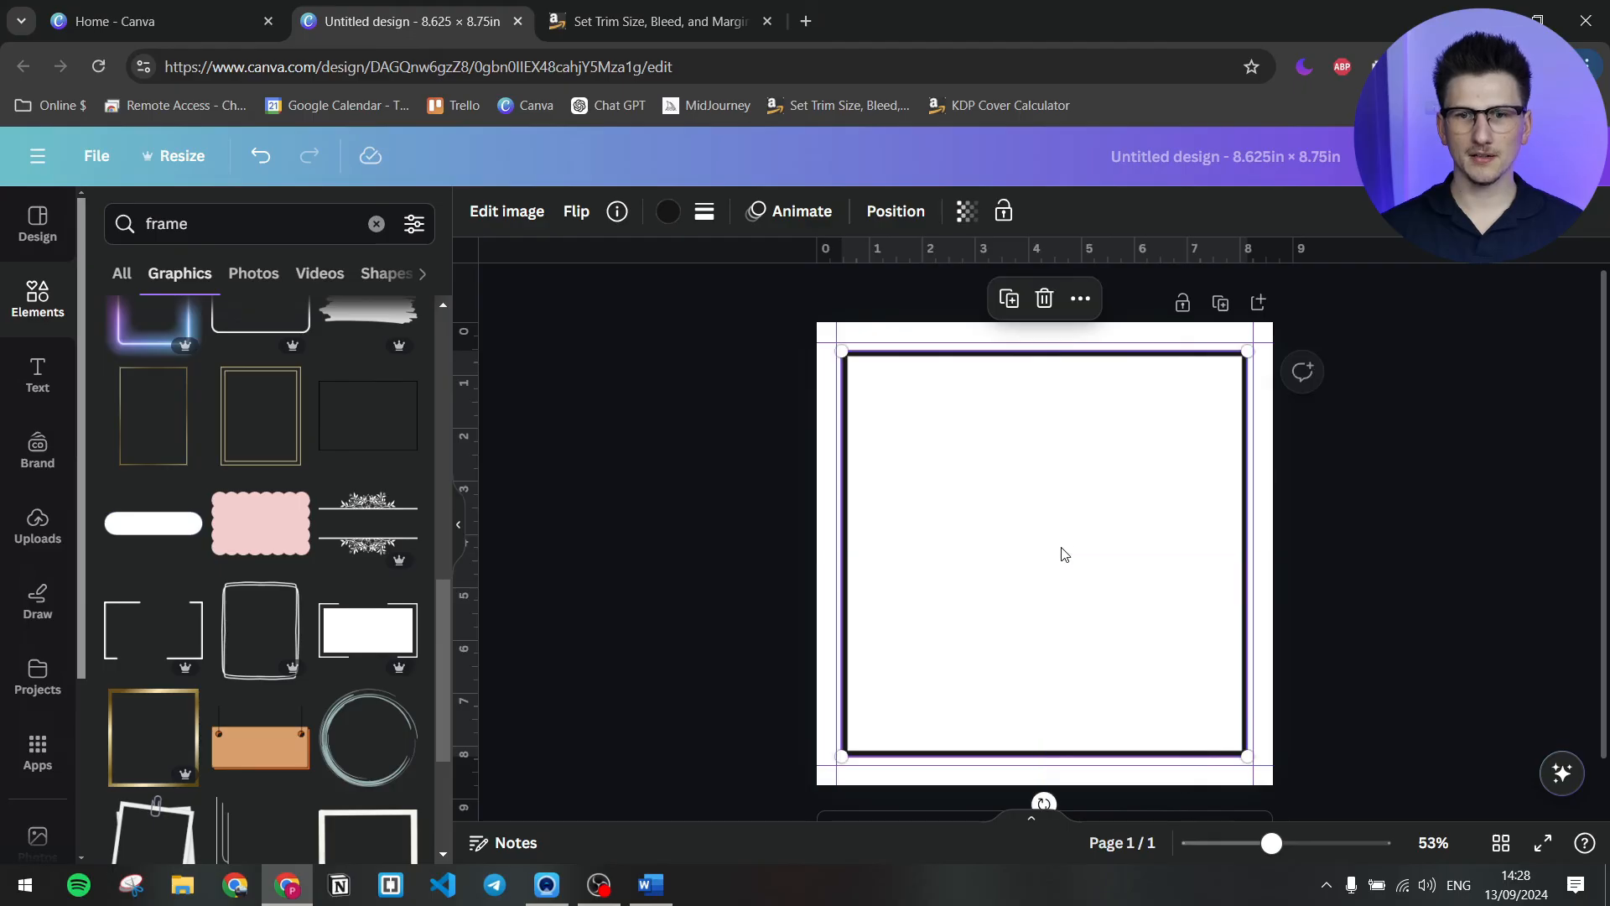
left_click(1366, 516)
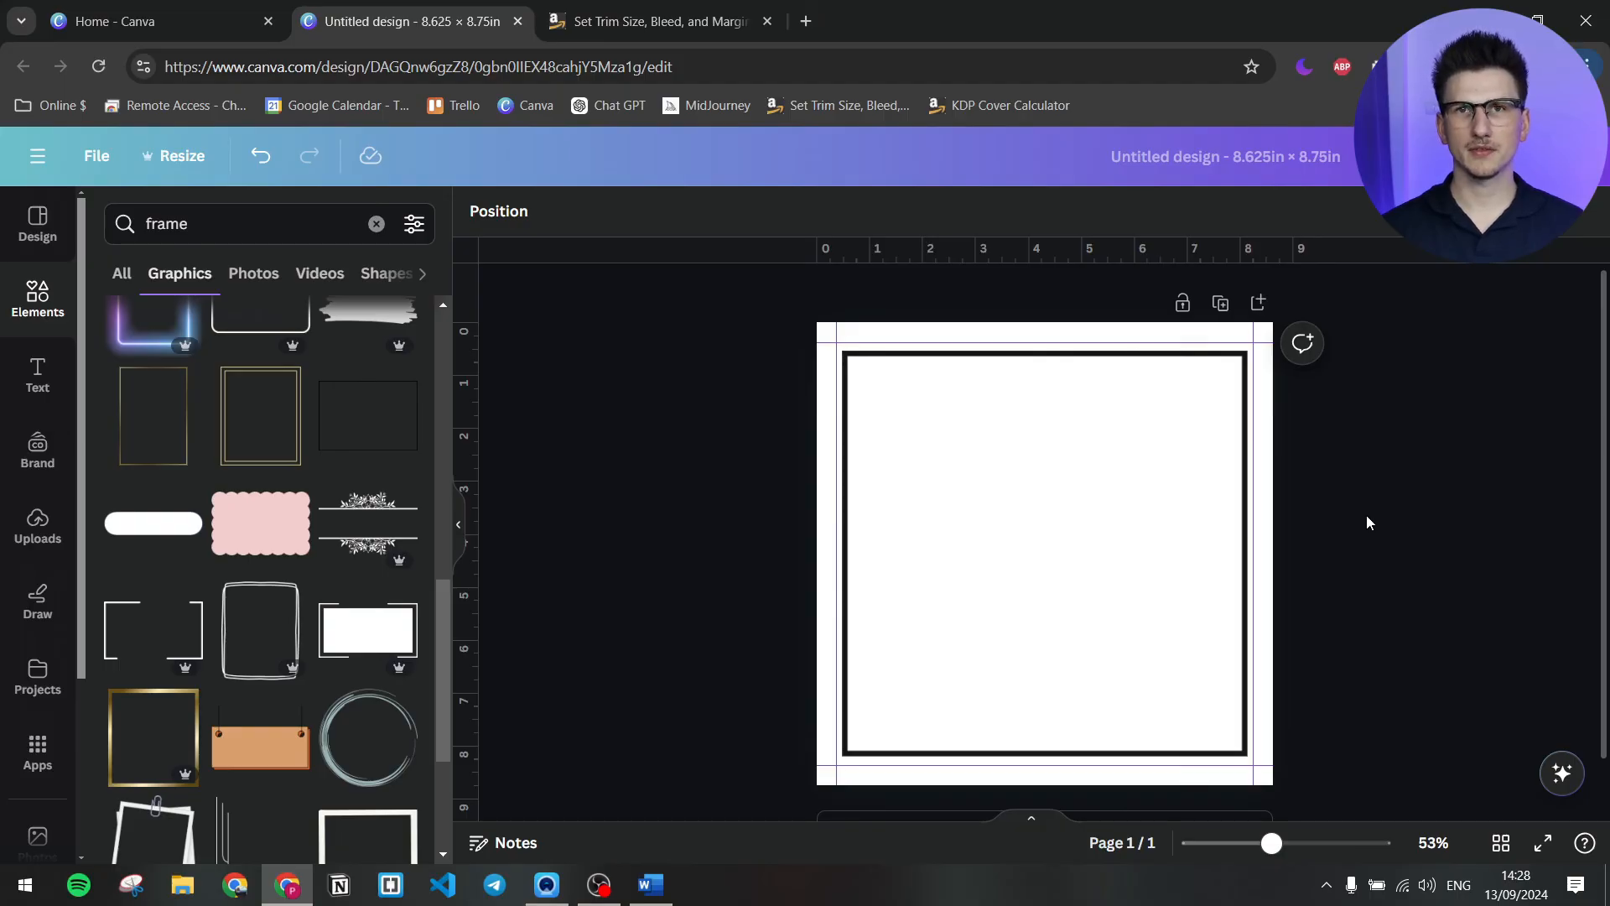
- Add a blank second page after the framed page and check both pages
left_click(1258, 303)
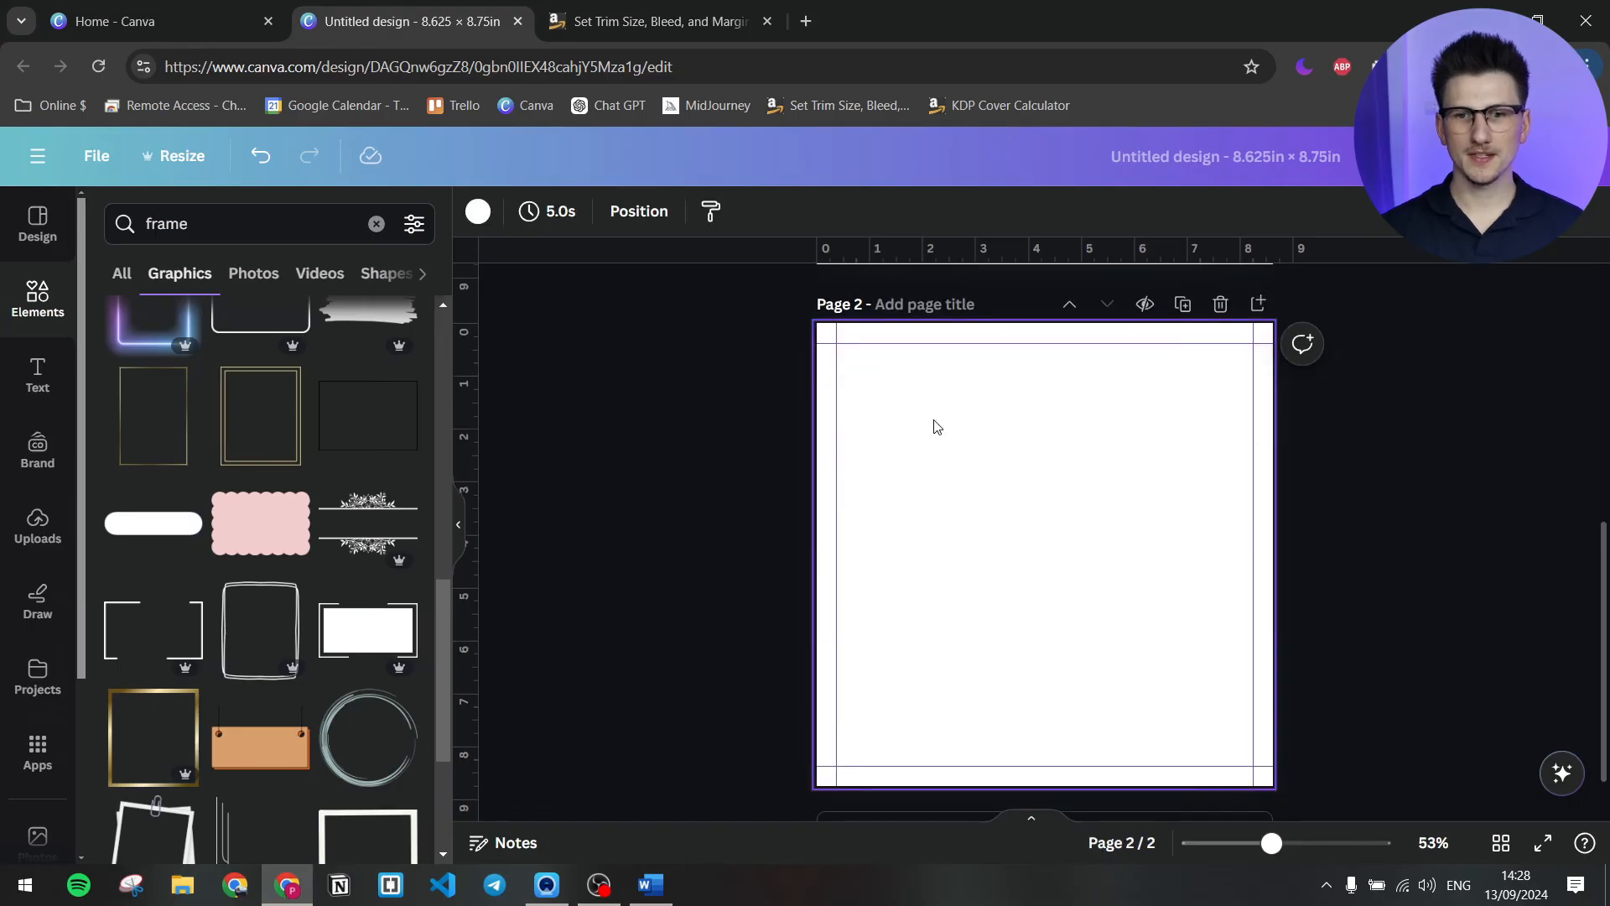
scroll(1149, 596, "up", 5)
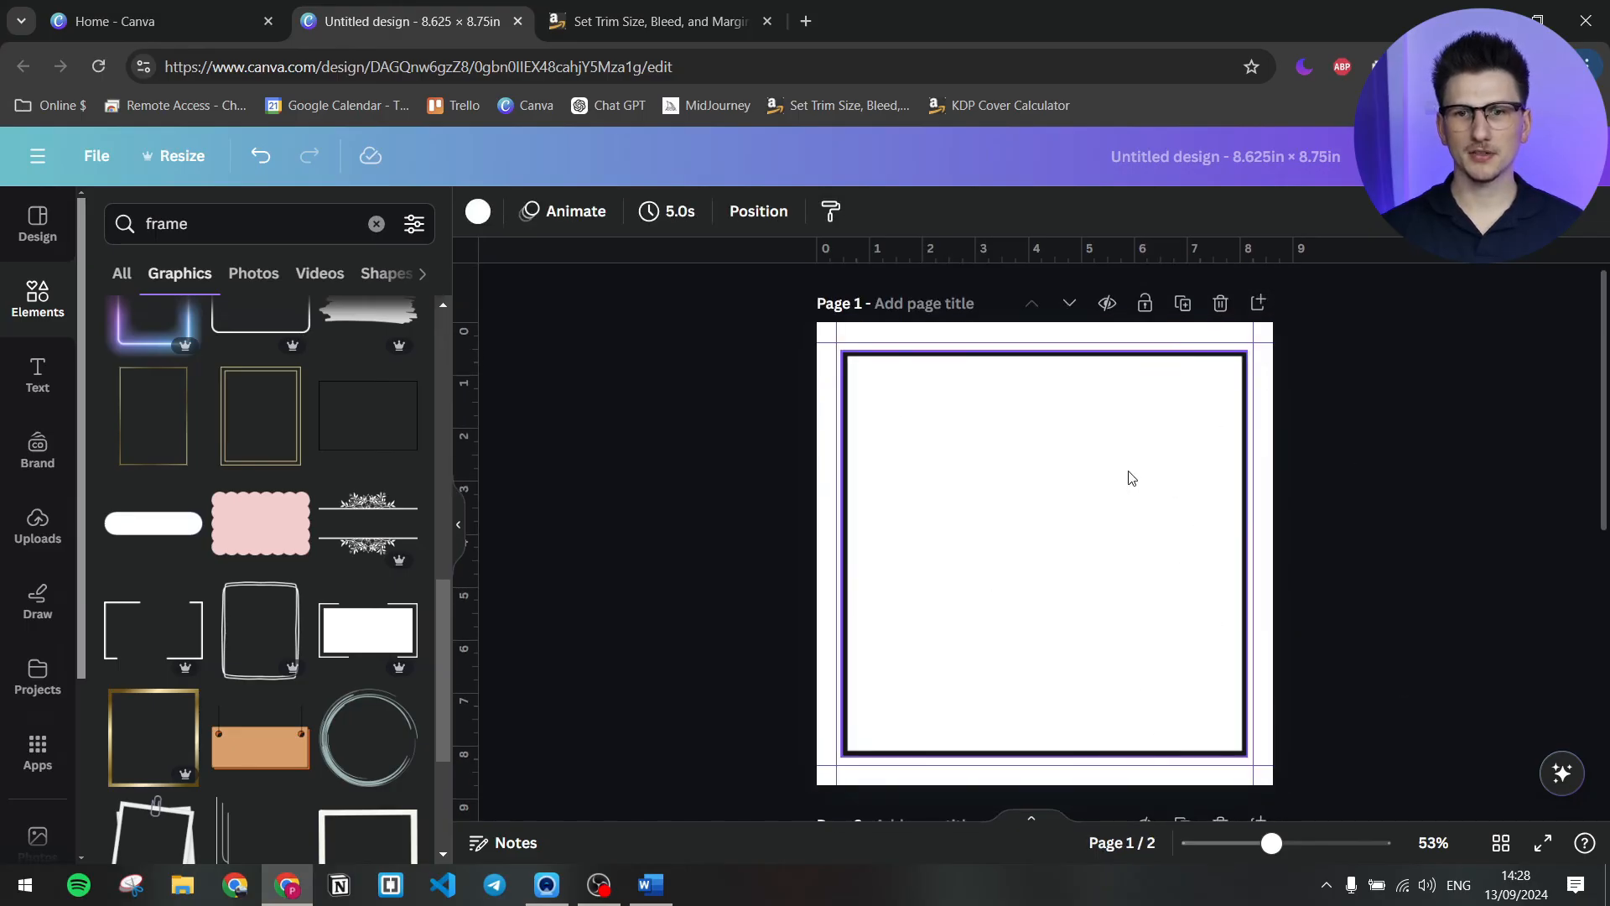
scroll(1211, 601, "down", 3)
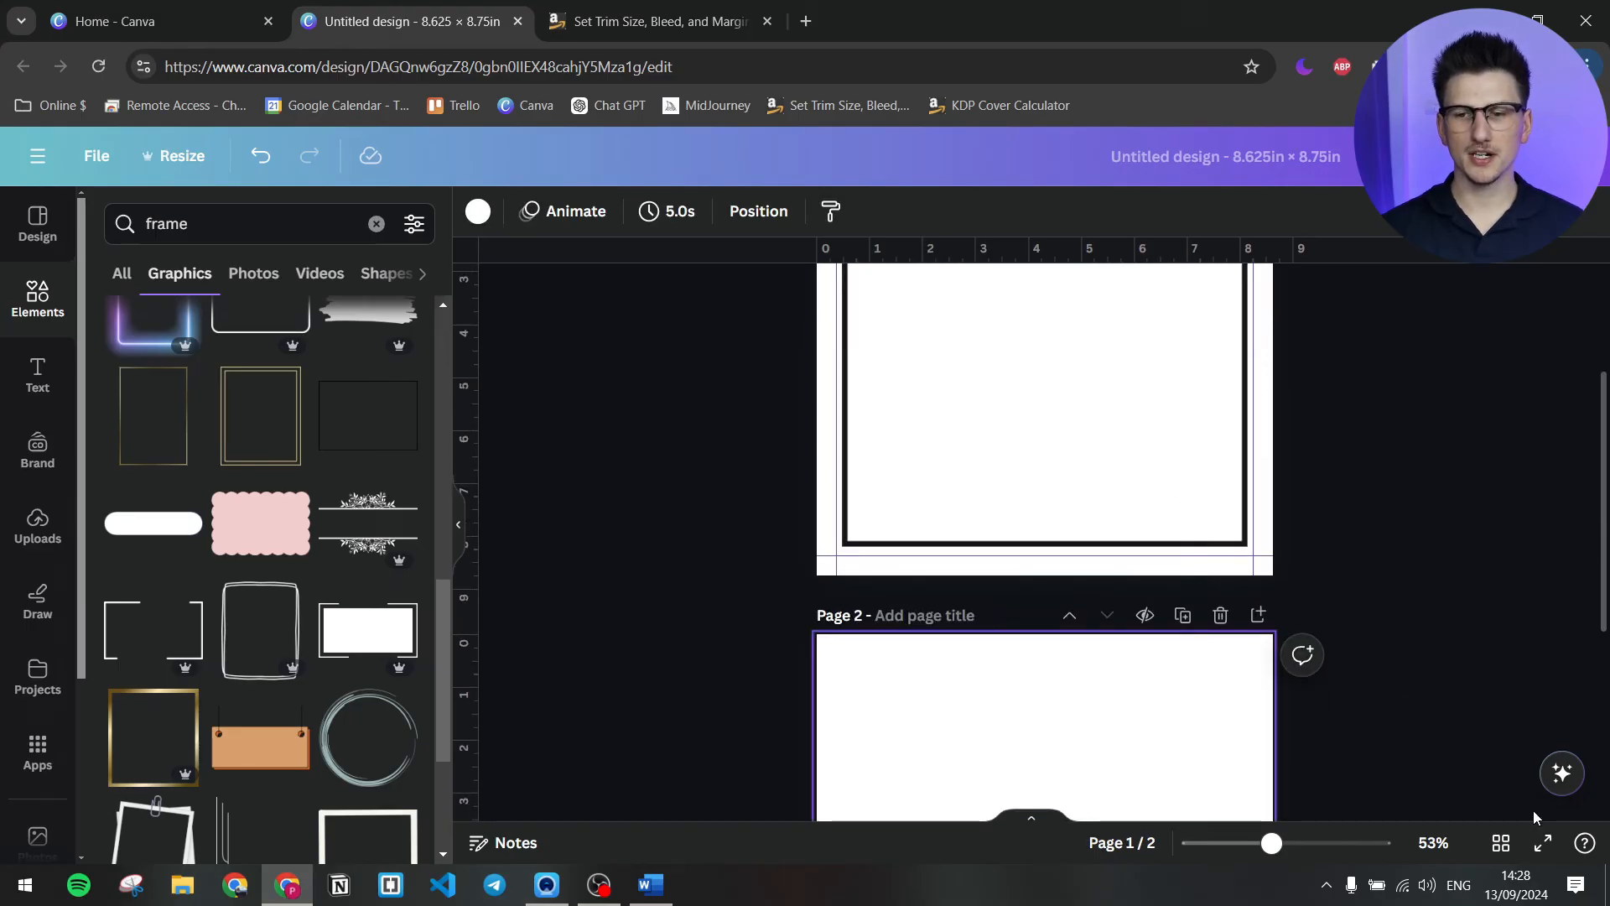
- Show all pages as a grid and copy pages 1 and 2 together
left_click(1501, 843)
left_click_drag(222, 582, 540, 377)
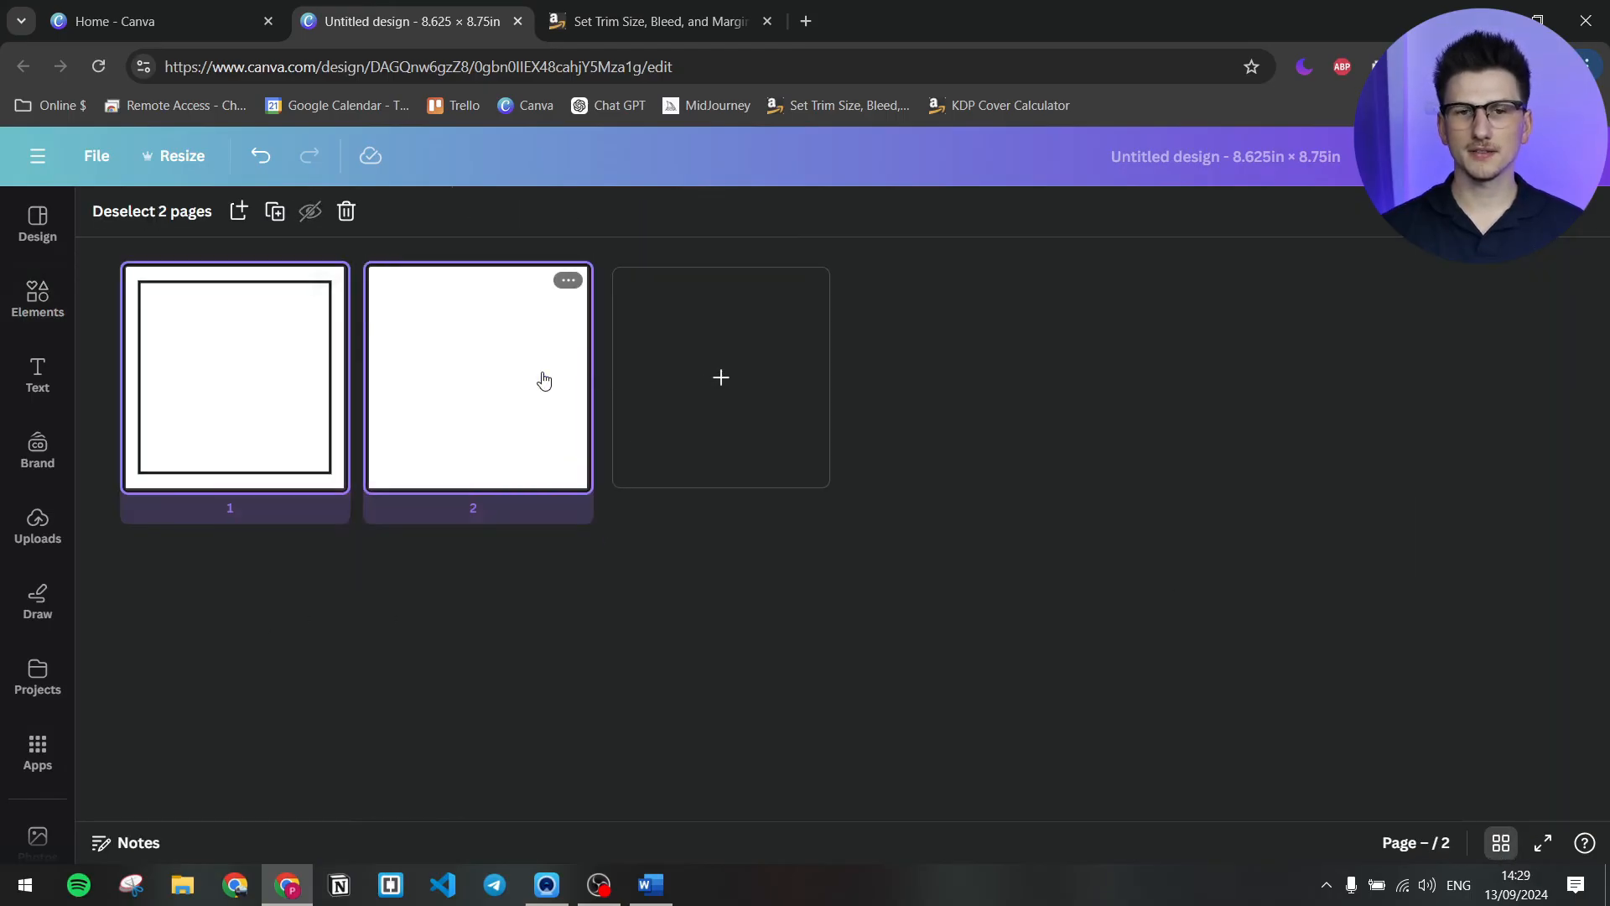
right_click(515, 373)
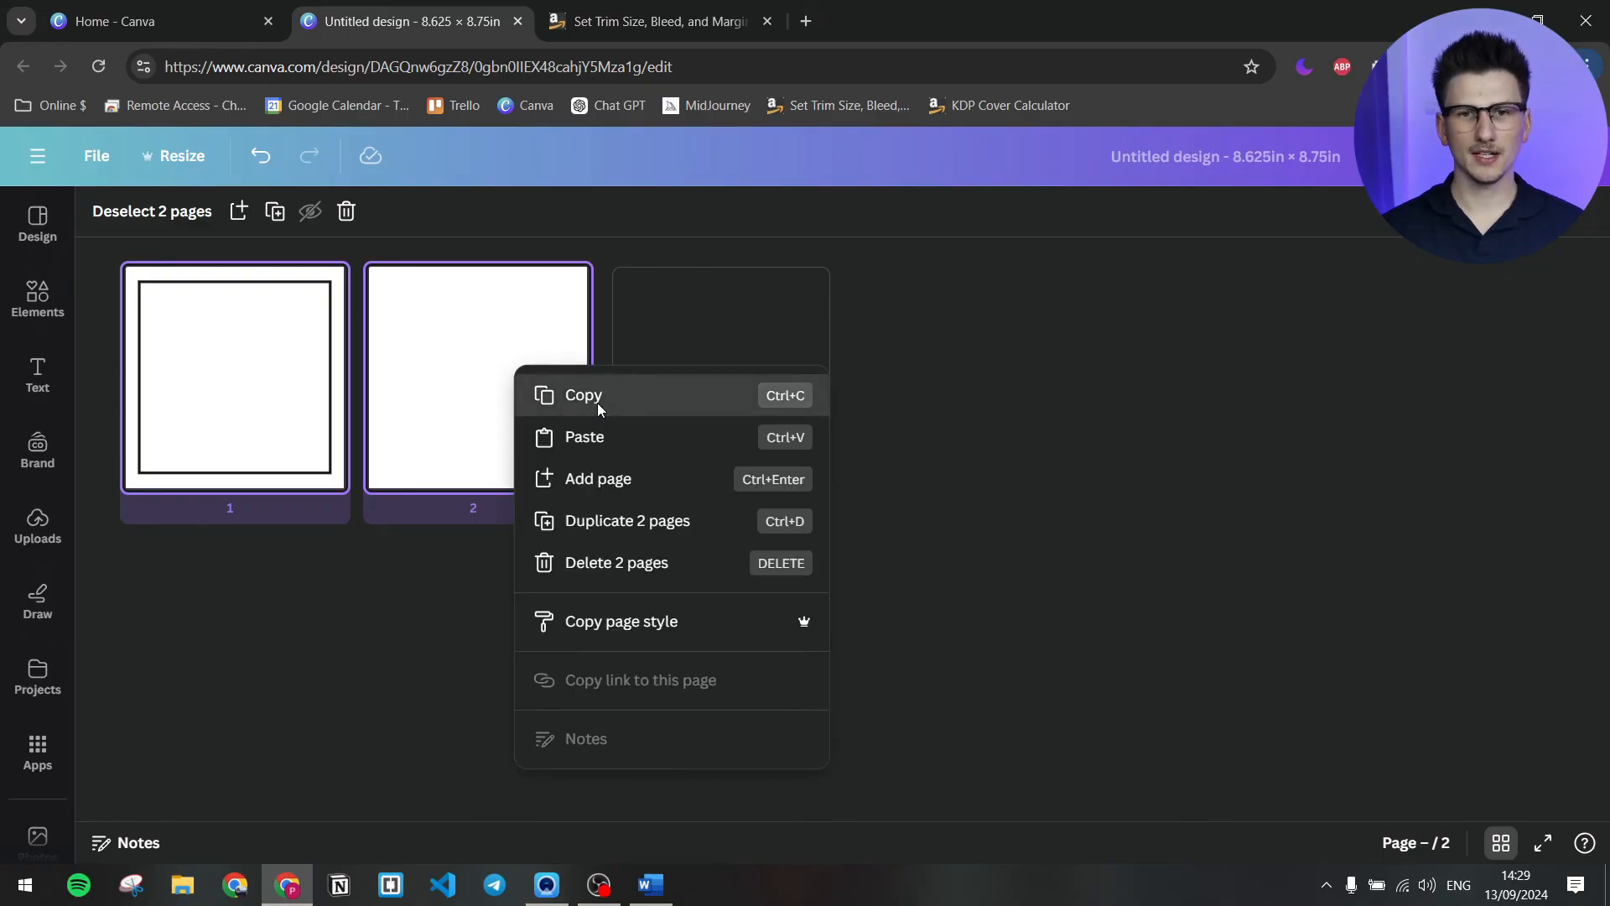
left_click(537, 393)
left_click(636, 549)
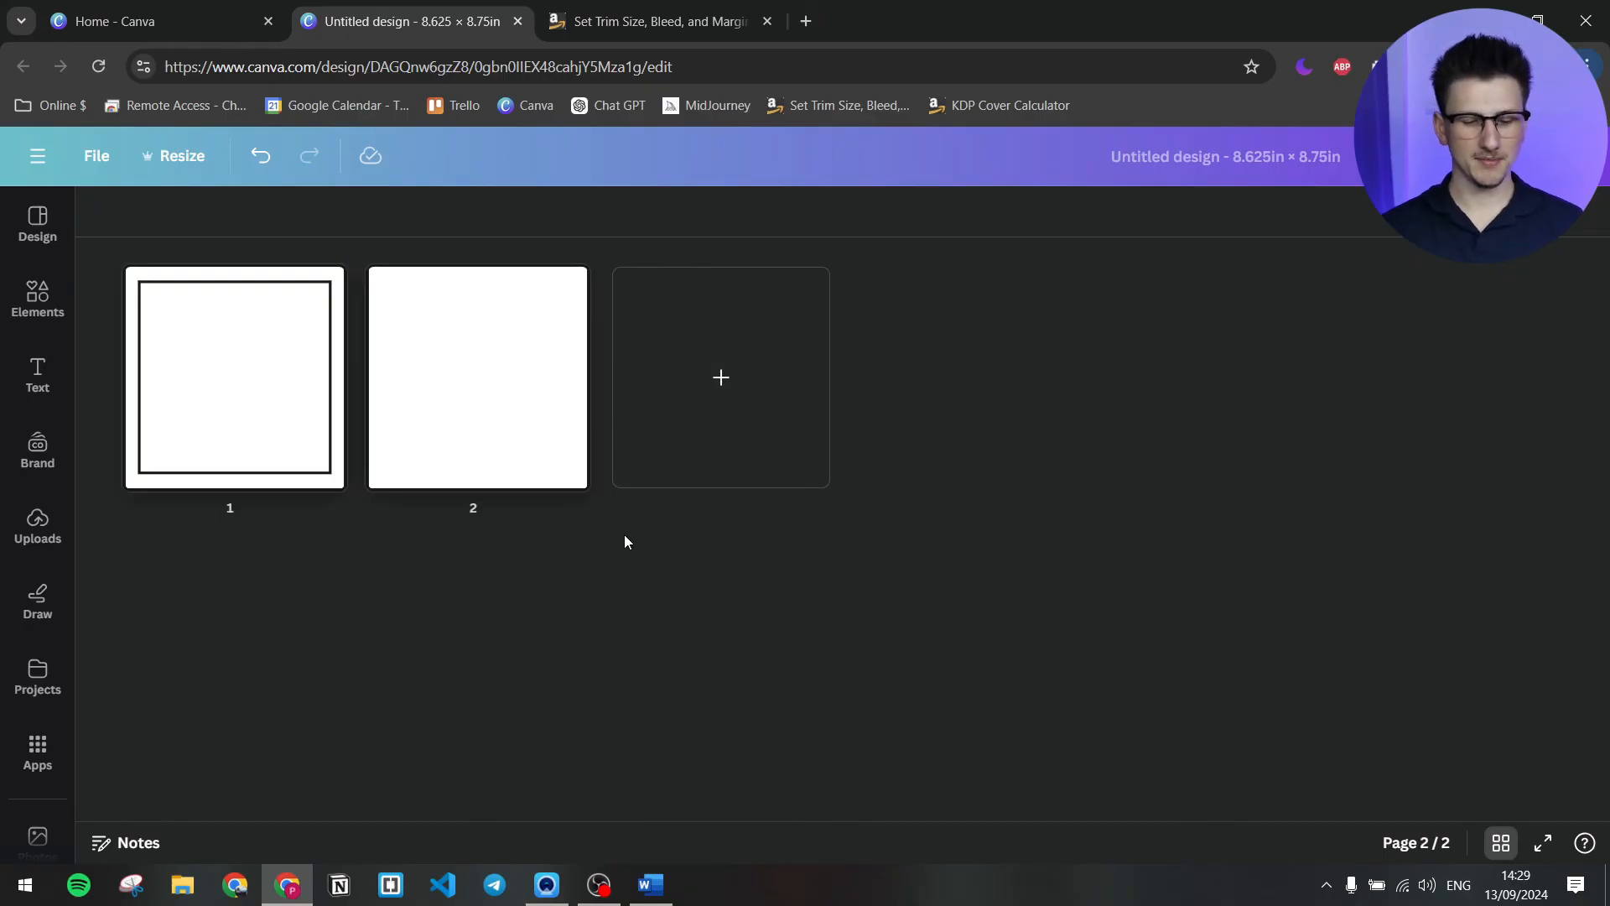
- Paste the copied framed and blank page pair repeatedly until the design has 100 pages
key("ctrl+v")
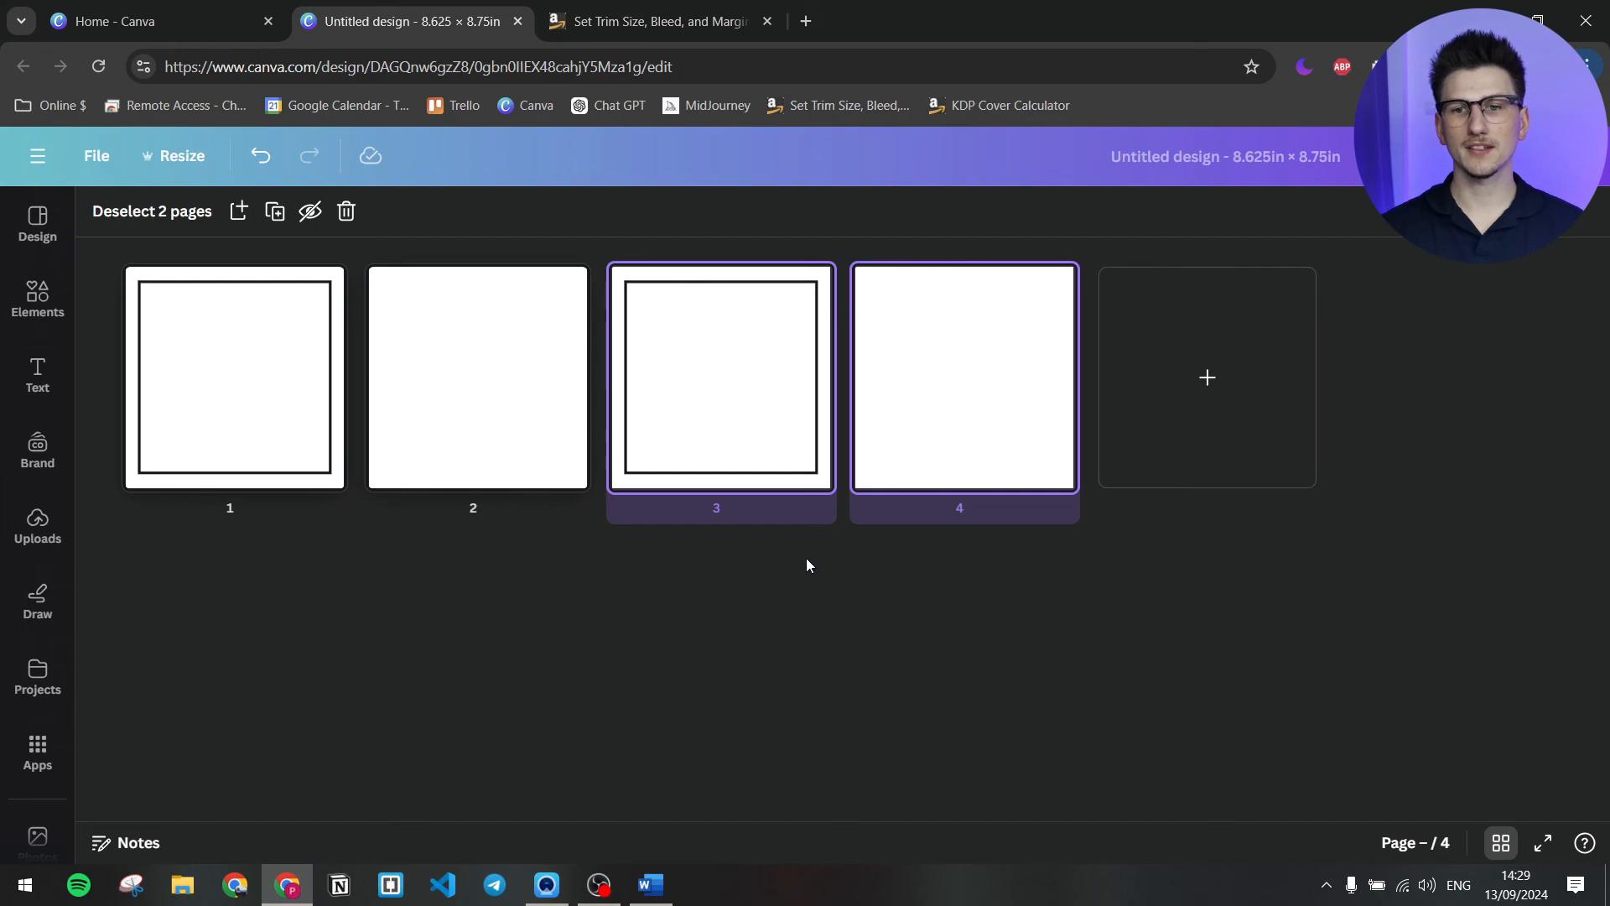
key("ctrl+v")
key("ctrl+v")
key("ctrl+v")
key("ctrl+v")
key("ctrl+v")
key("ctrl+v")
key("ctrl+v")
key("ctrl+v")
key("ctrl+v")
key("ctrl+v")
key("ctrl+v")
key("ctrl+v")
key("ctrl+v")
key("ctrl+v")
key("ctrl+v")
key("ctrl+v")
key("ctrl+v")
key("ctrl+v")
key("ctrl+v")
key("ctrl+v")
key("ctrl+v")
key("ctrl+v")
key("ctrl+v")
key("ctrl+v")
key("ctrl+v")
key("ctrl+v")
key("ctrl+v")
key("ctrl+v")
key("ctrl+v")
key("ctrl+v")
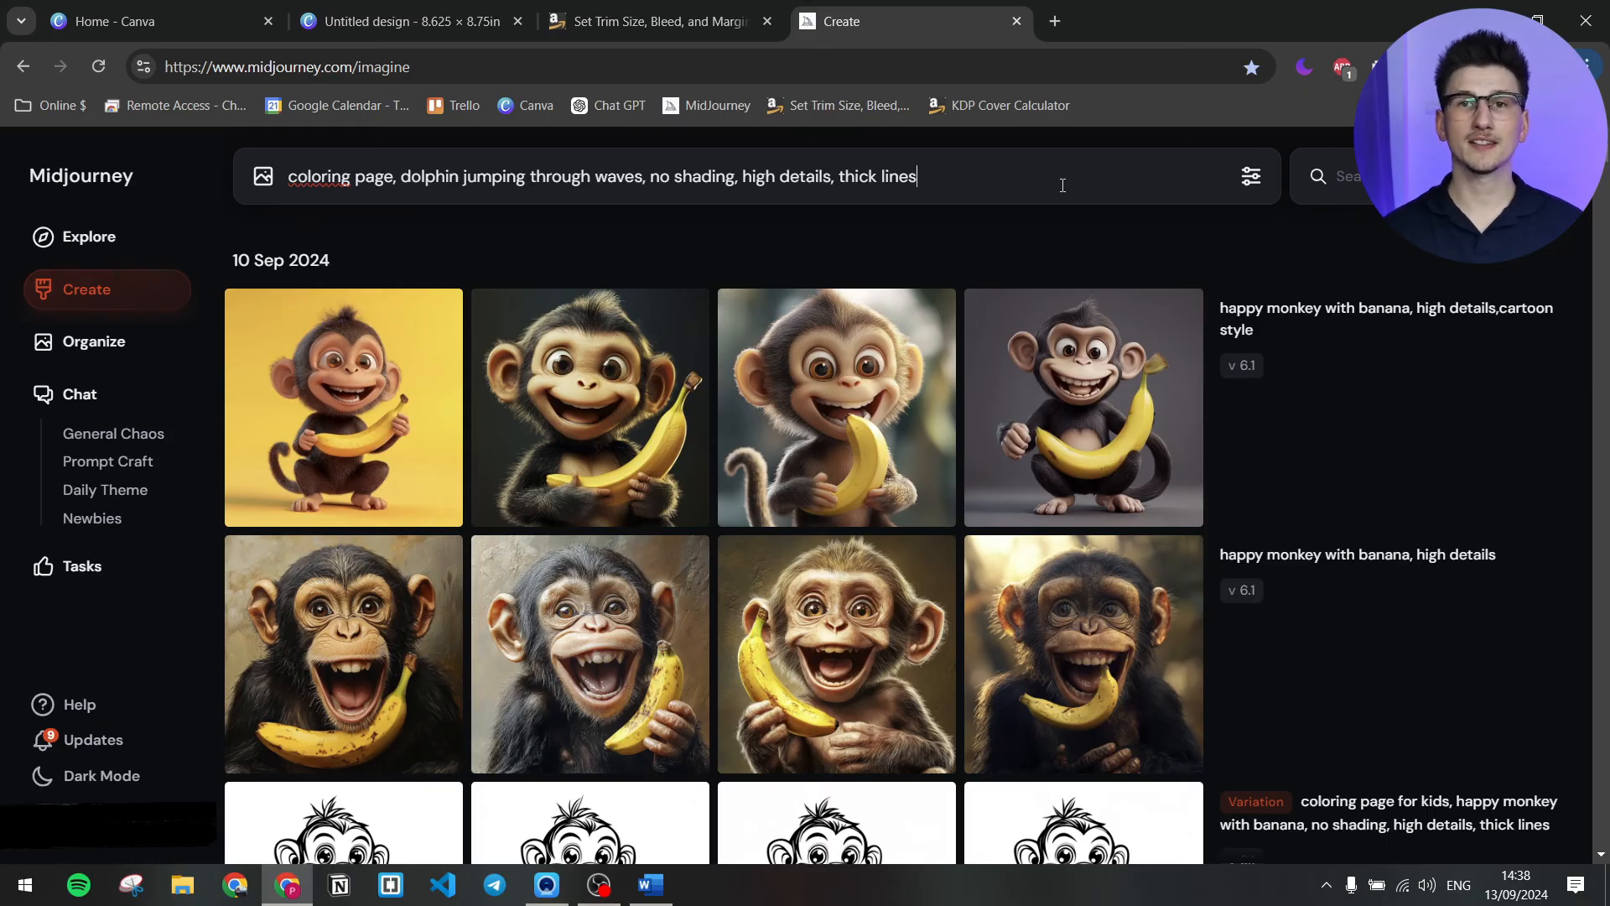
- In Midjourney, generate "coloring page, dolphin jumping through waves, no shading, high details, thick lines" and view all four images enlarged
key("Return")
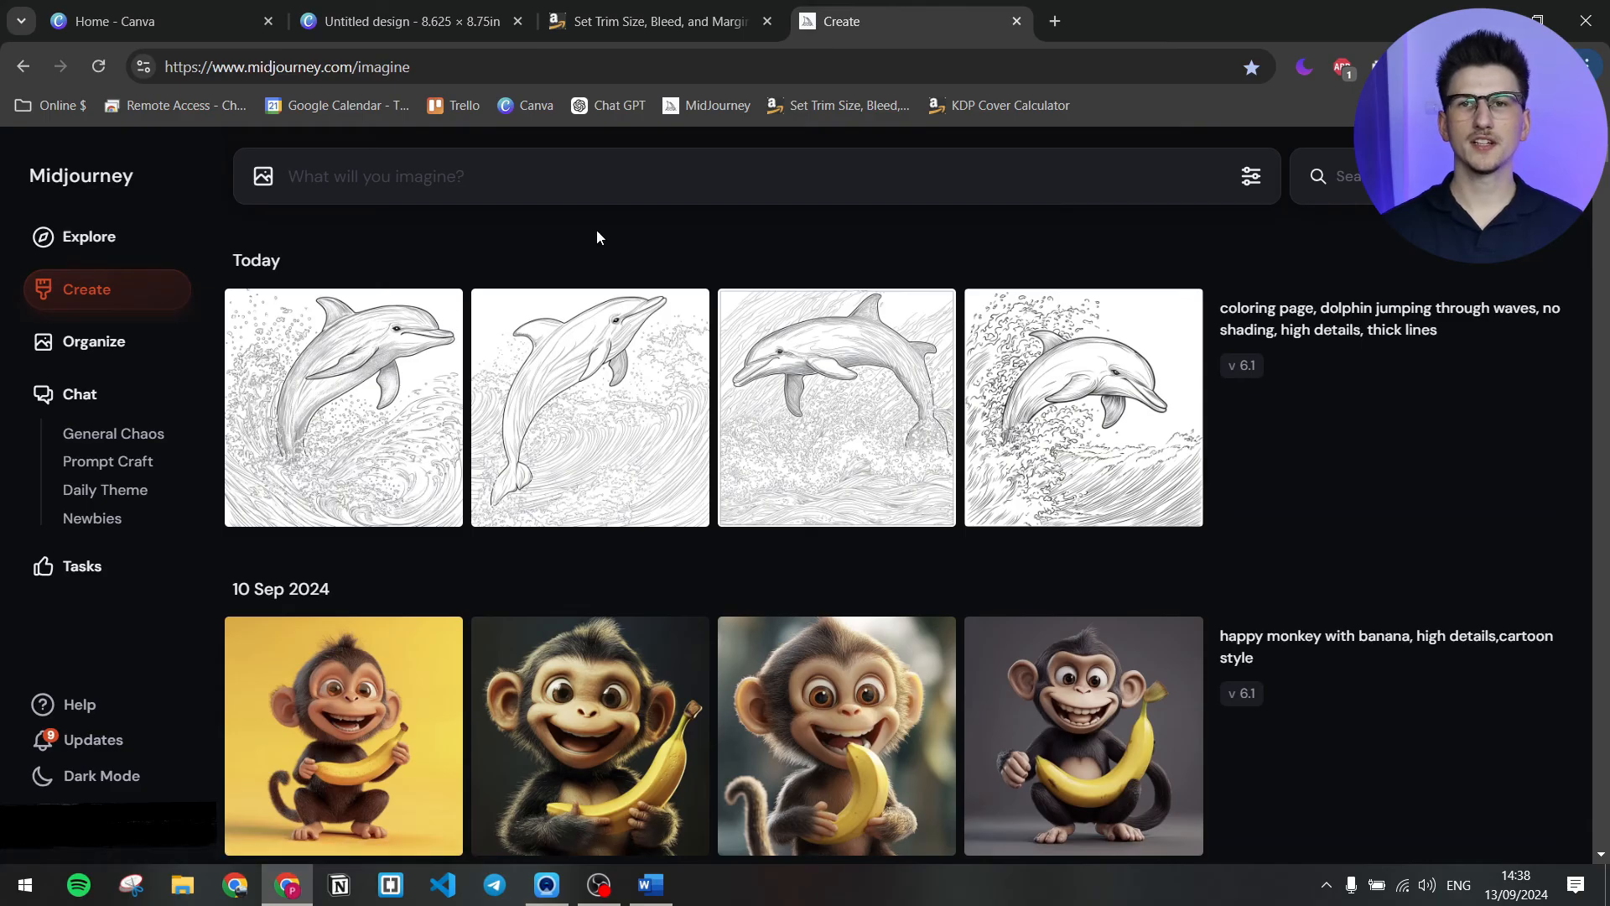
left_click(455, 329)
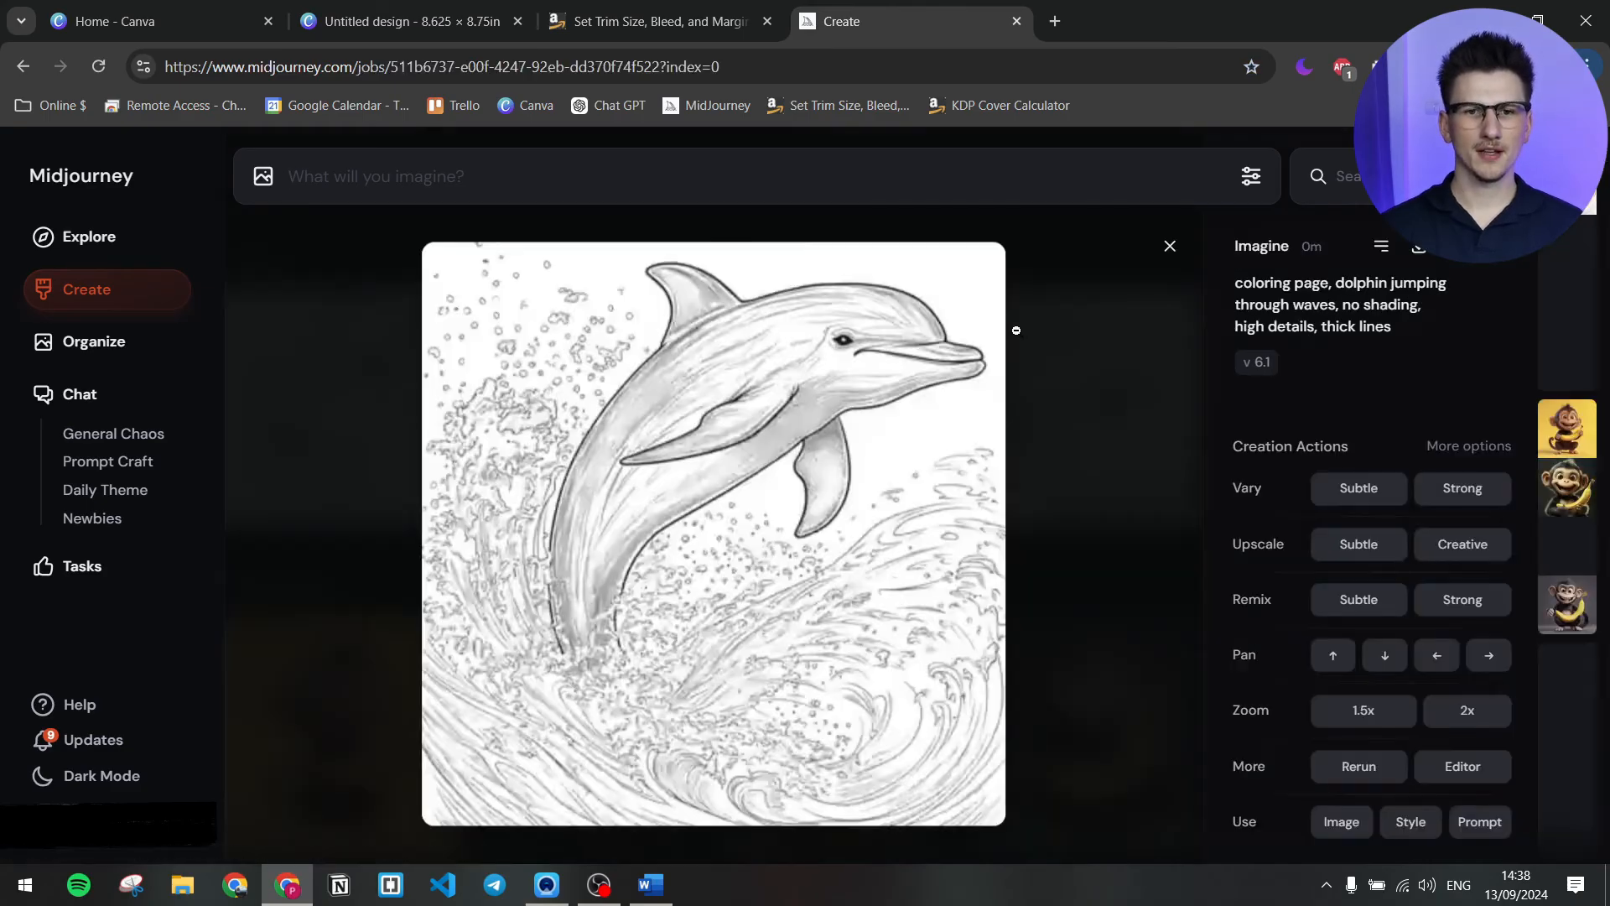
key("Right")
key("Right")
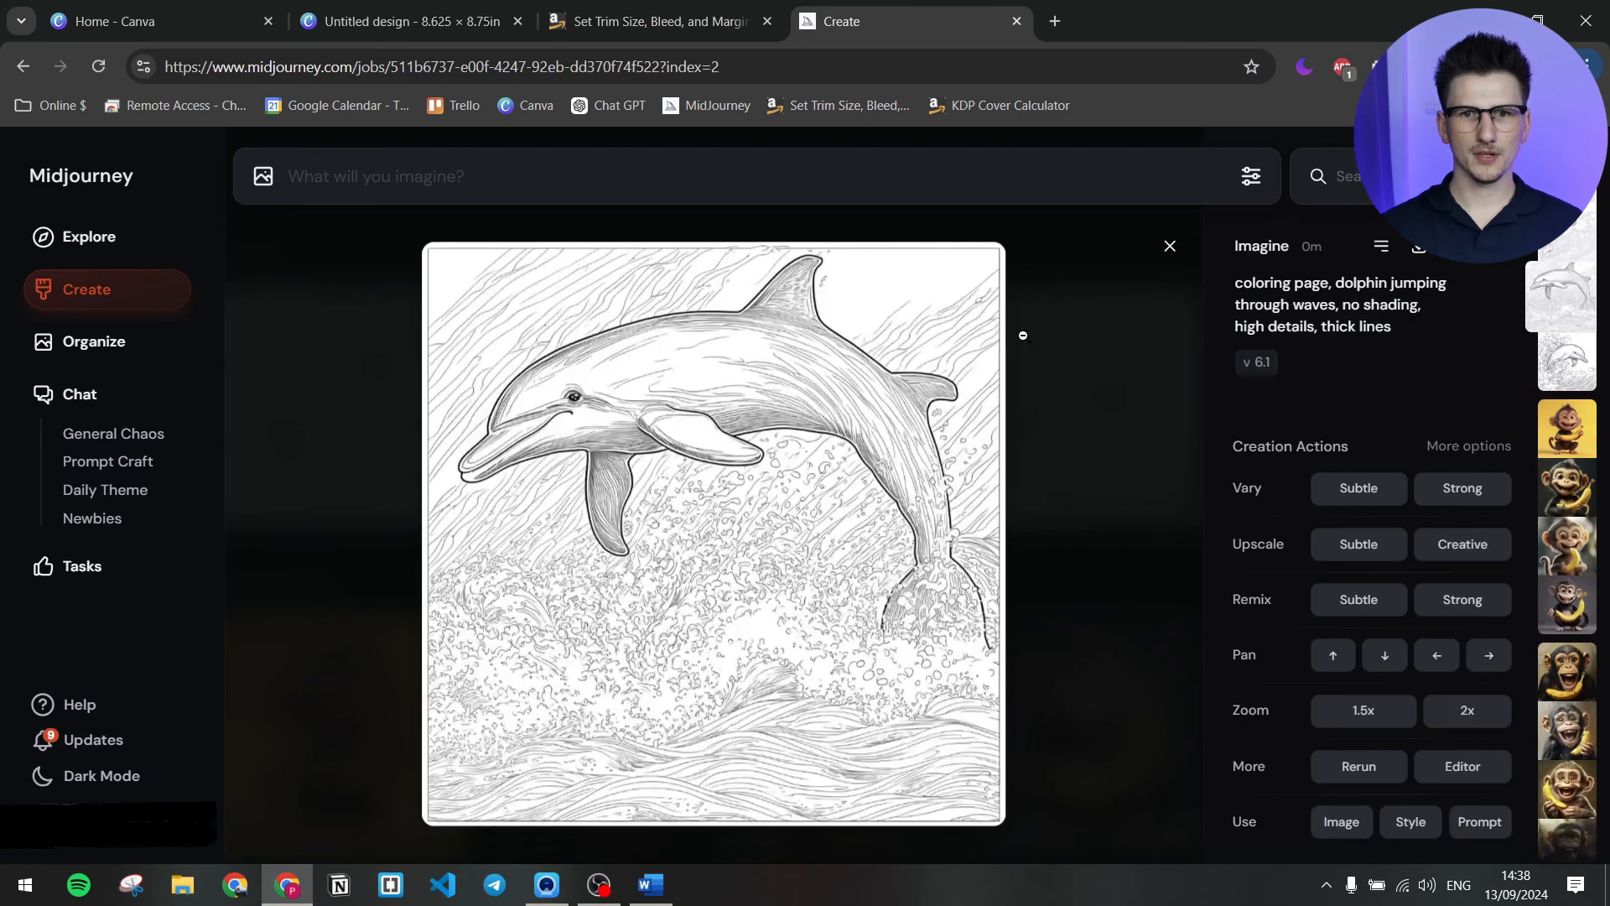
key("Right")
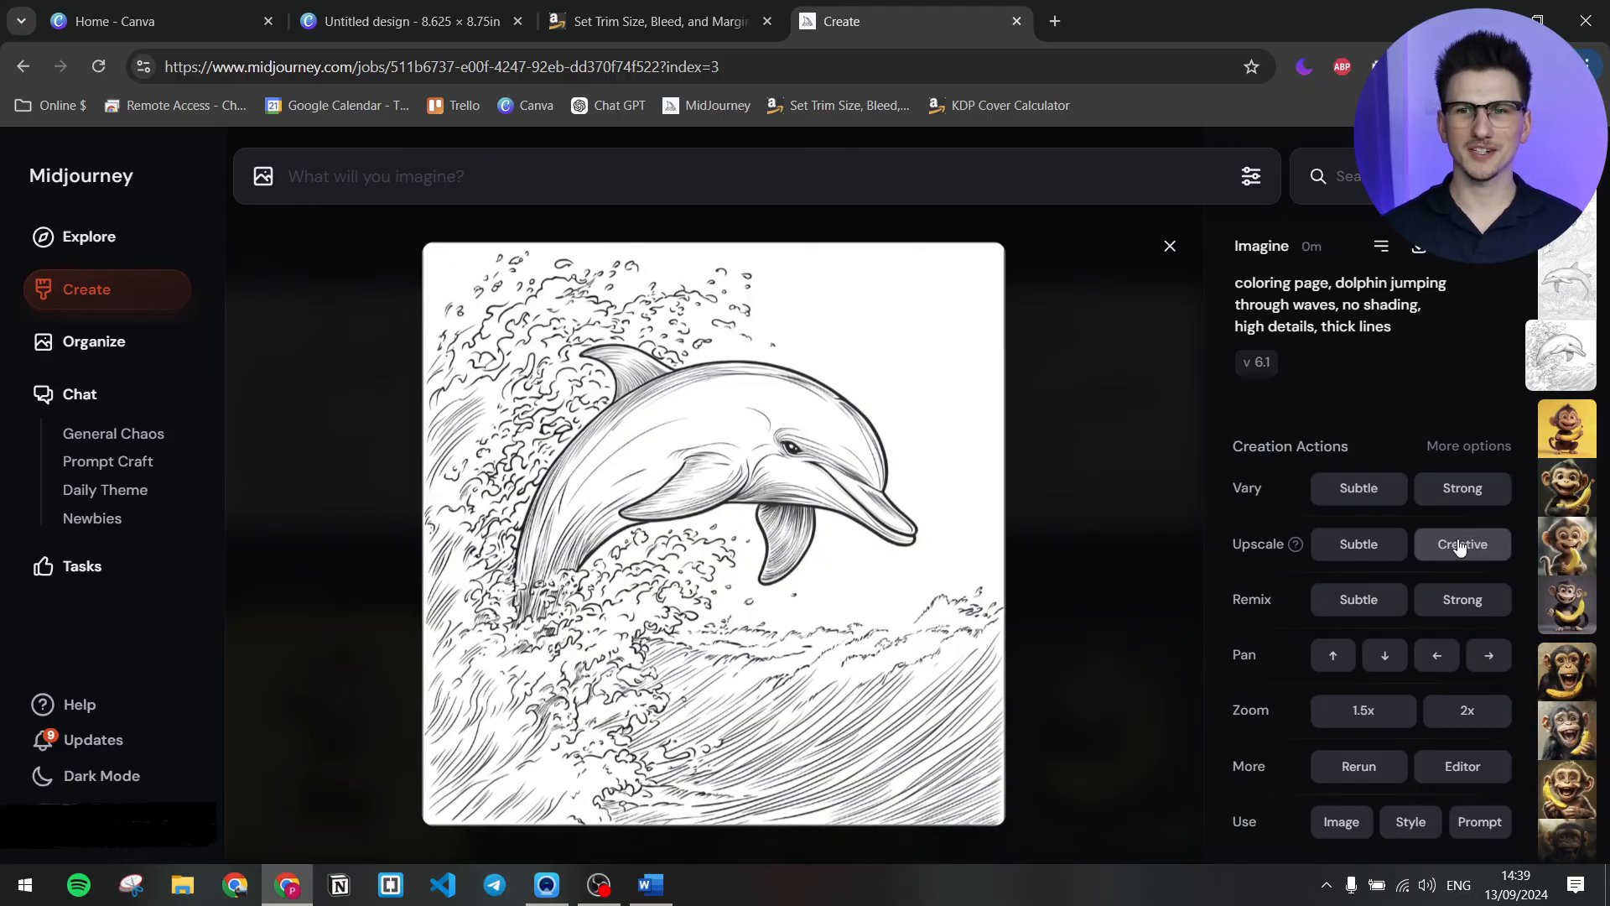
- Upscale the fourth dolphin image with both Subtle and Creative, and download the Creative upscale
left_click(1365, 545)
left_click(1439, 550)
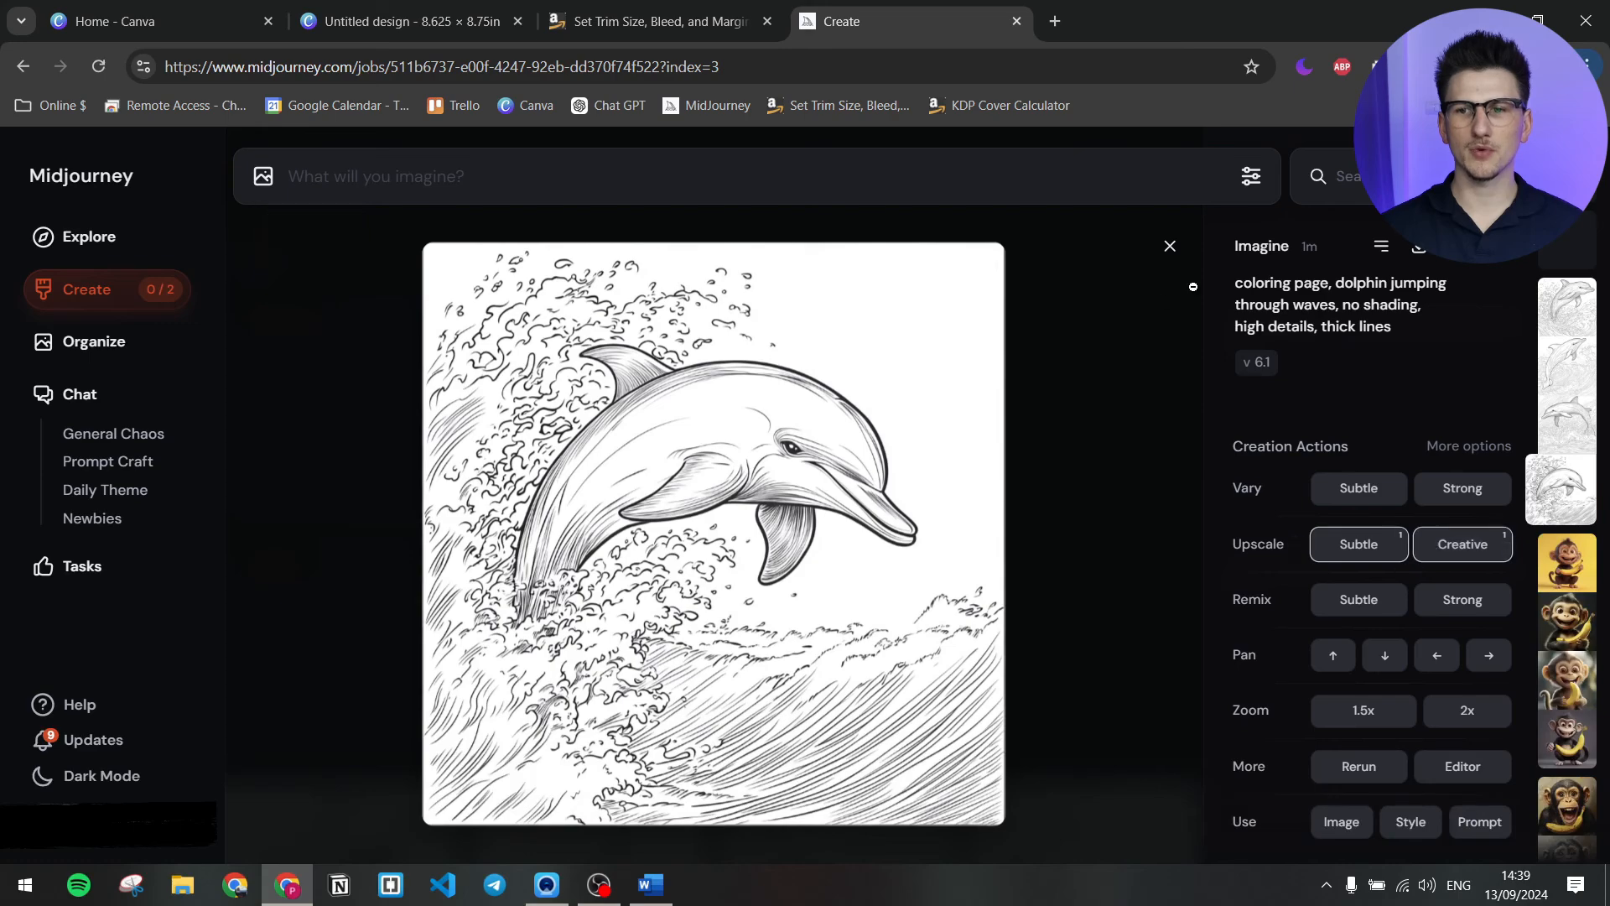
left_click(1170, 247)
left_click(407, 323)
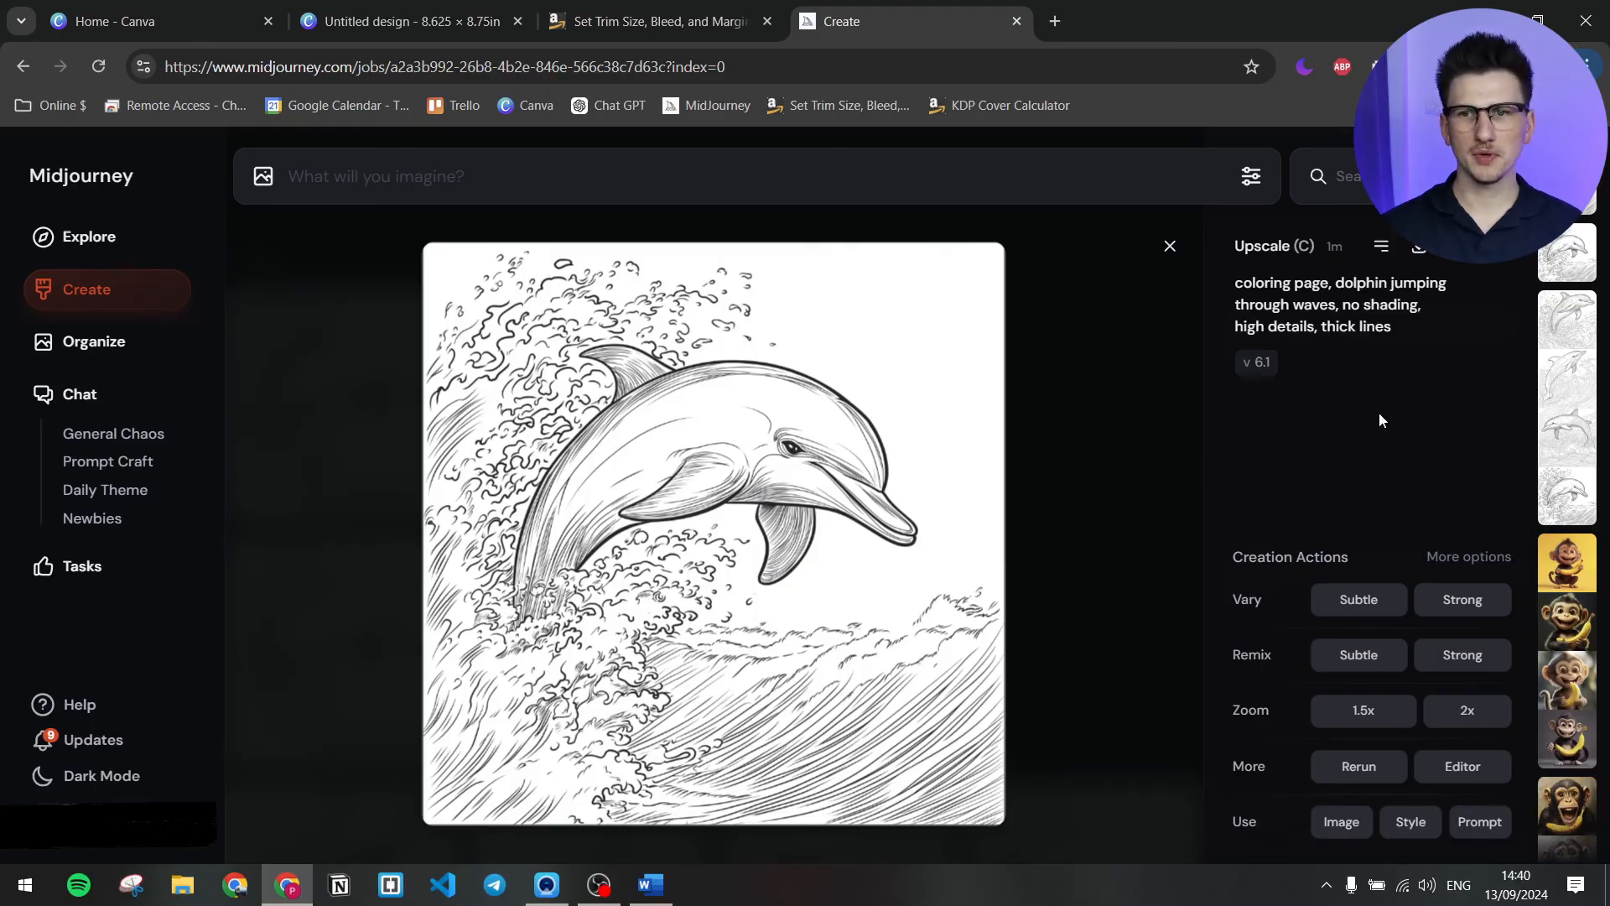
left_click(1420, 255)
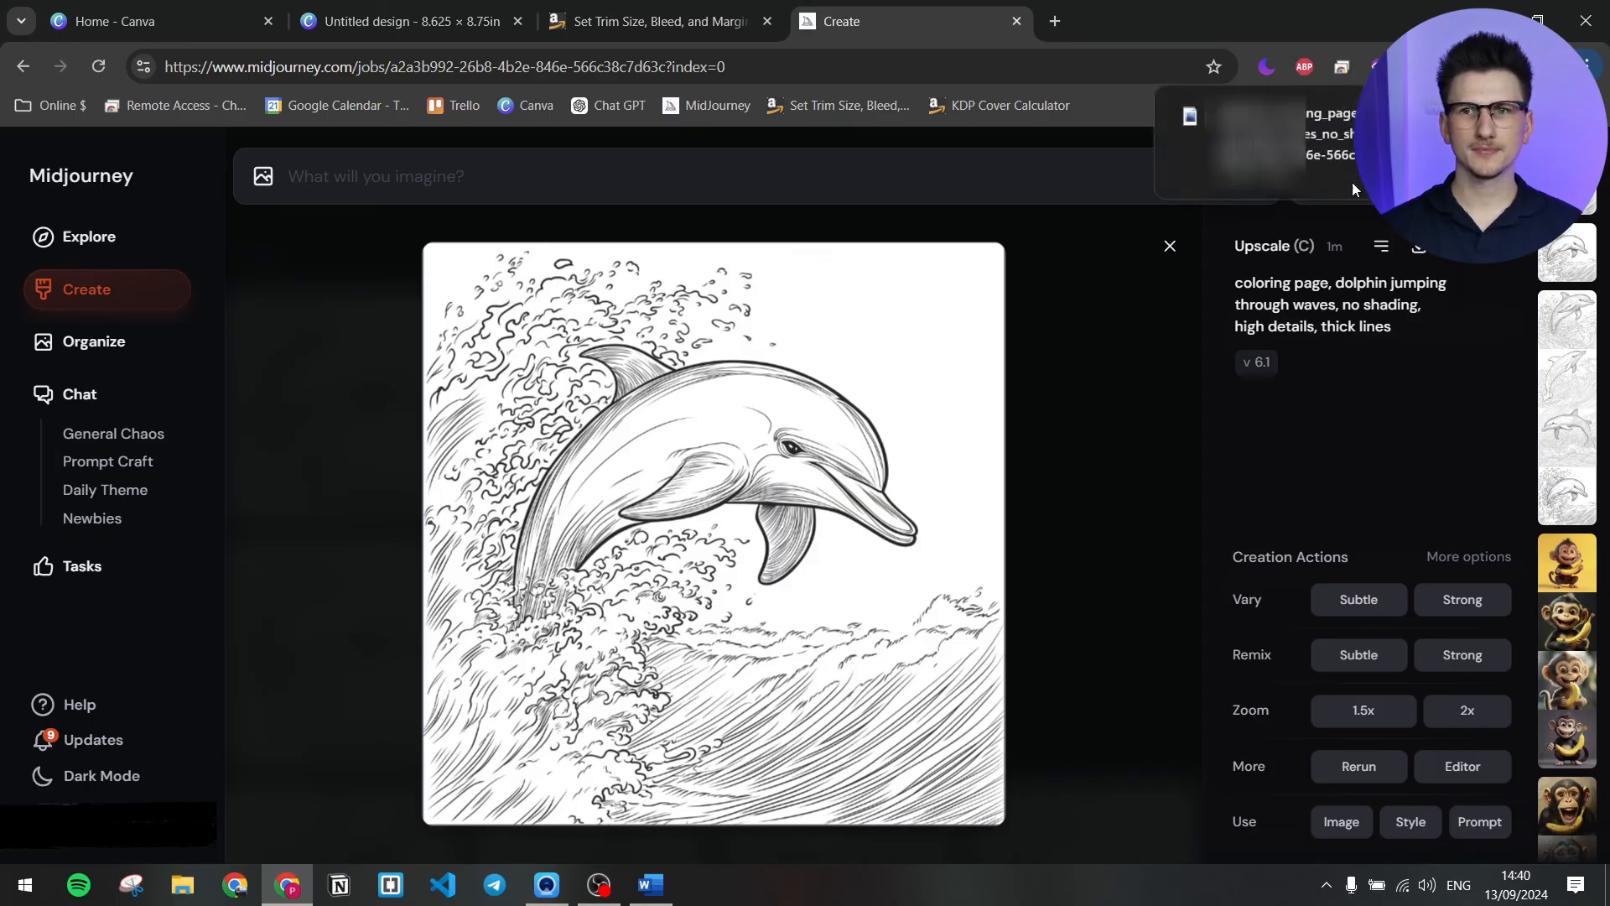
- Return to the Canva design and insert the downloaded dolphin image on page 1
left_click(420, 22)
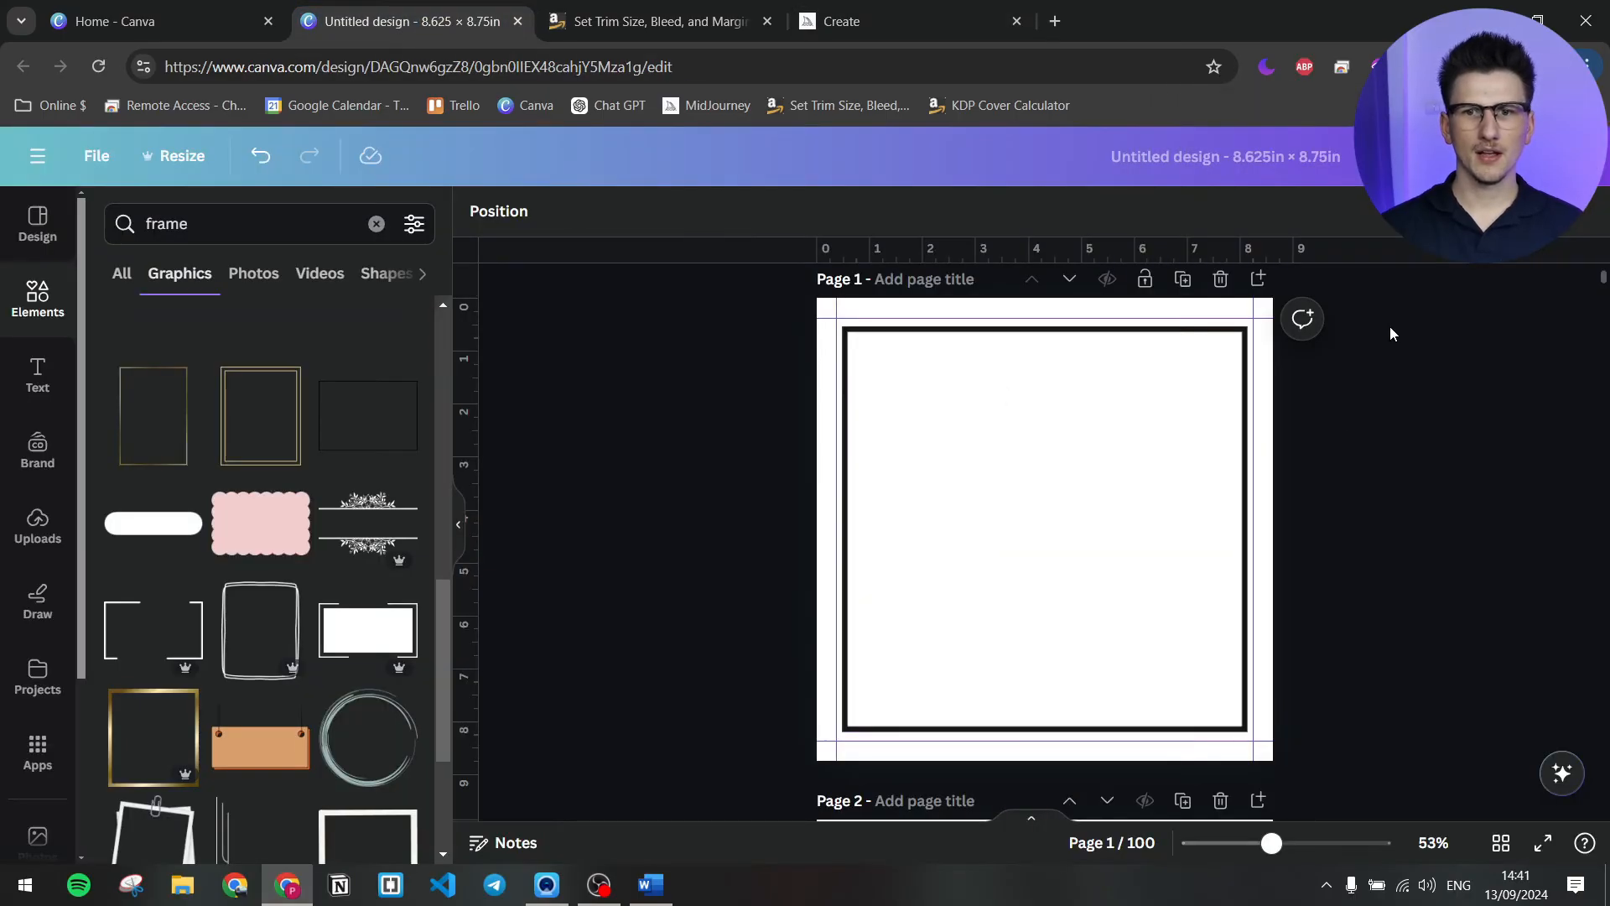
left_click(1476, 67)
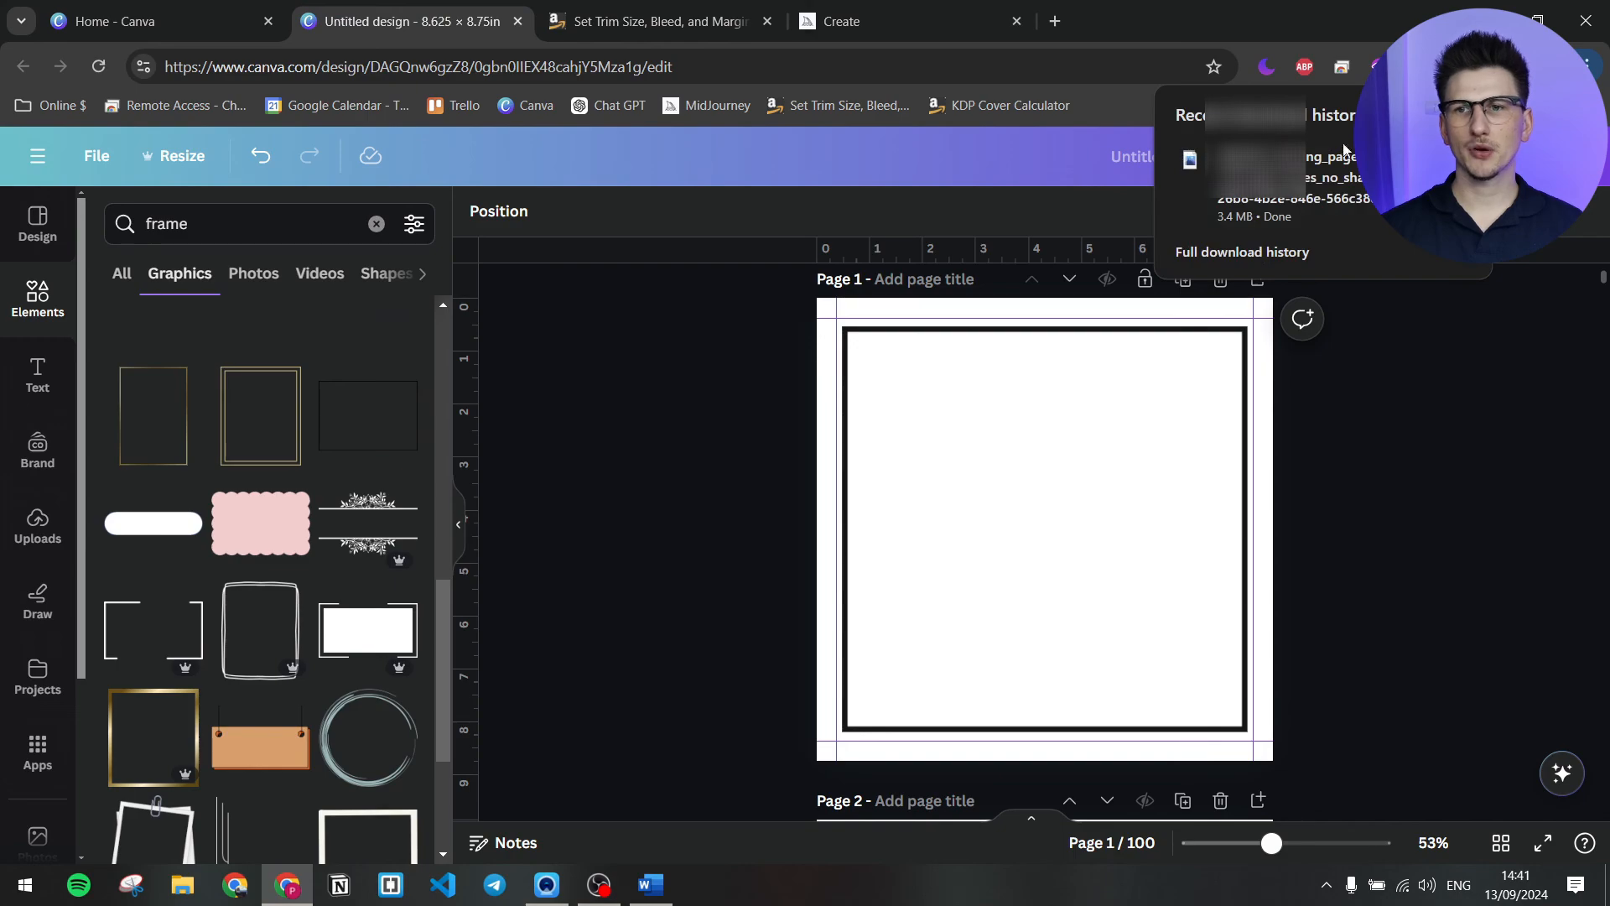
left_click_drag(1262, 191, 1004, 476)
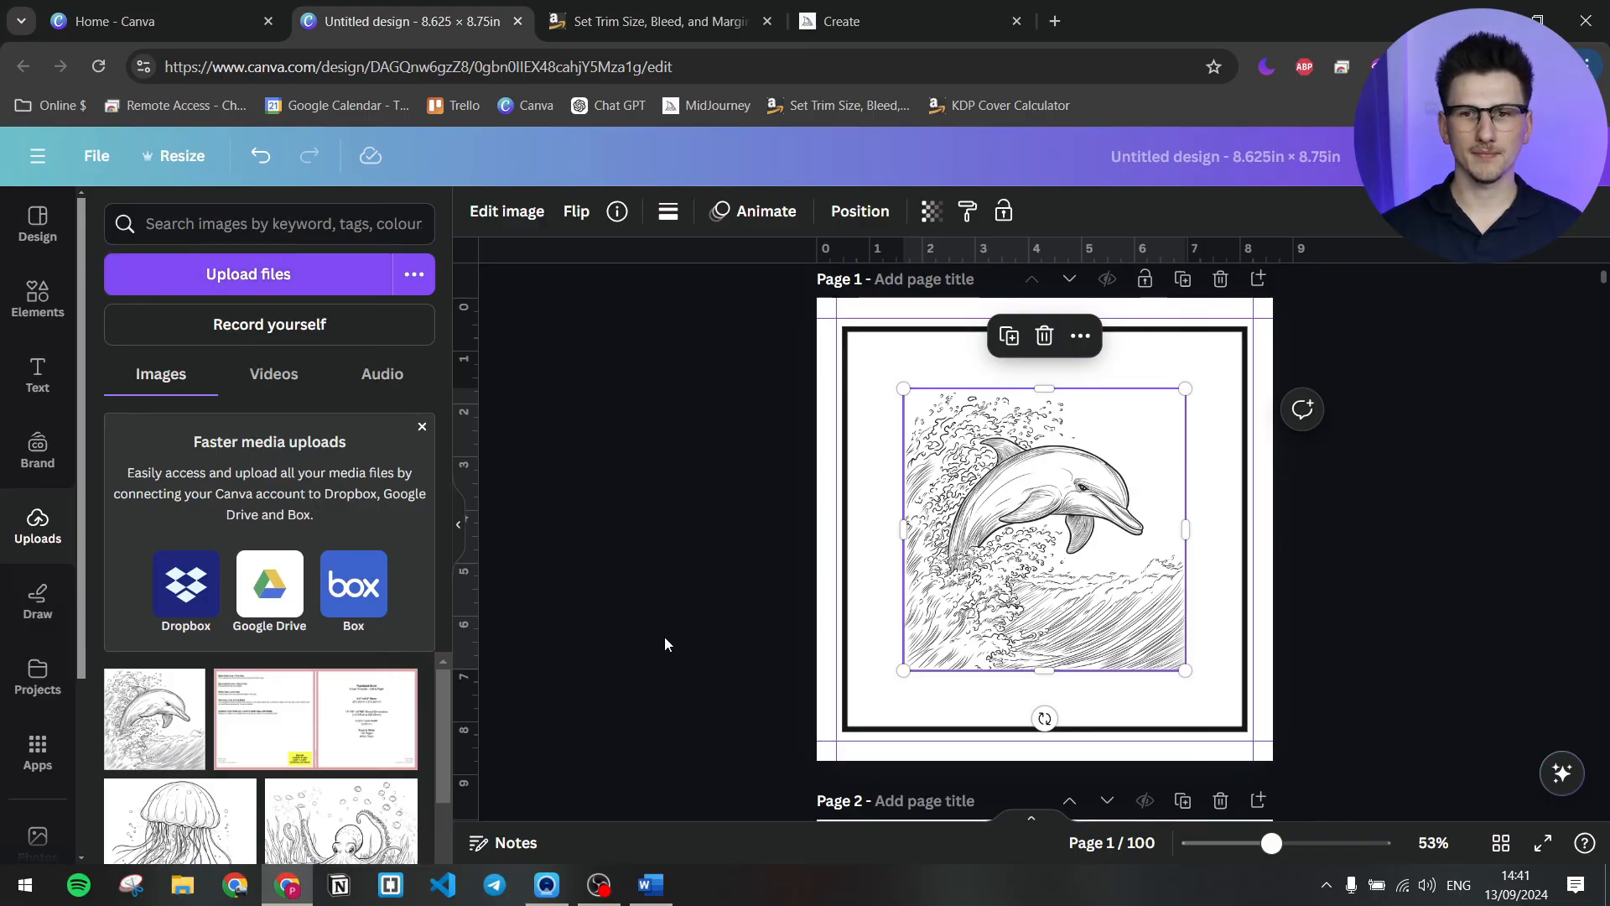
- Move the dolphin image so its top-left corner lines up with the frame's inner top-left corner
left_click_drag(1074, 549, 1008, 483)
scroll(891, 438, "up", 3)
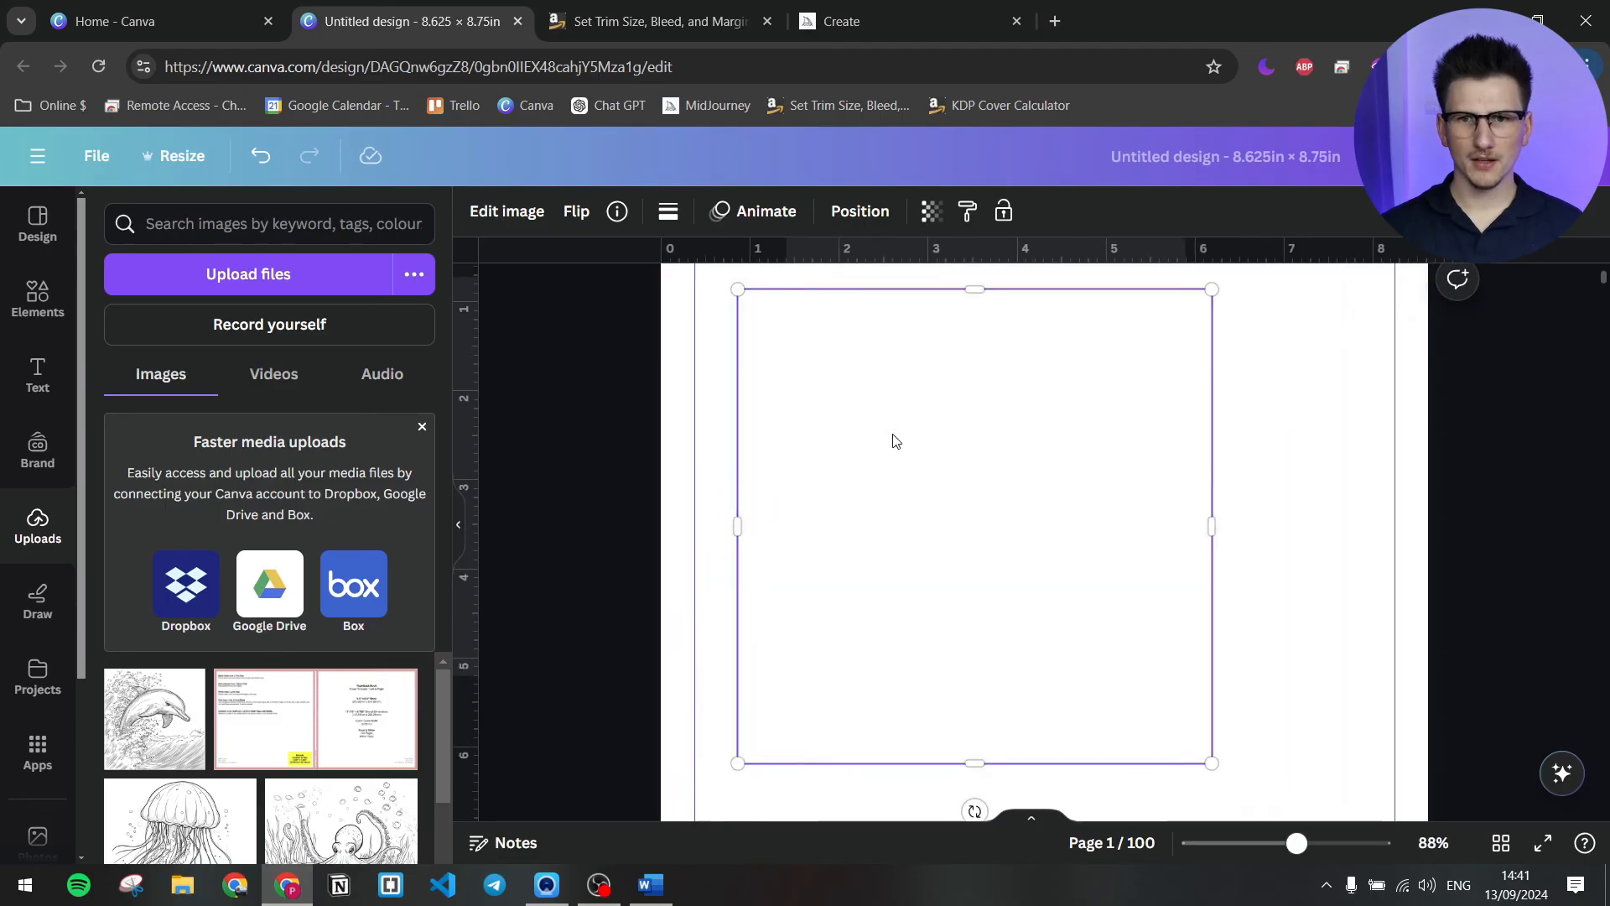
scroll(646, 503, "up", 3)
left_click_drag(791, 545, 746, 506)
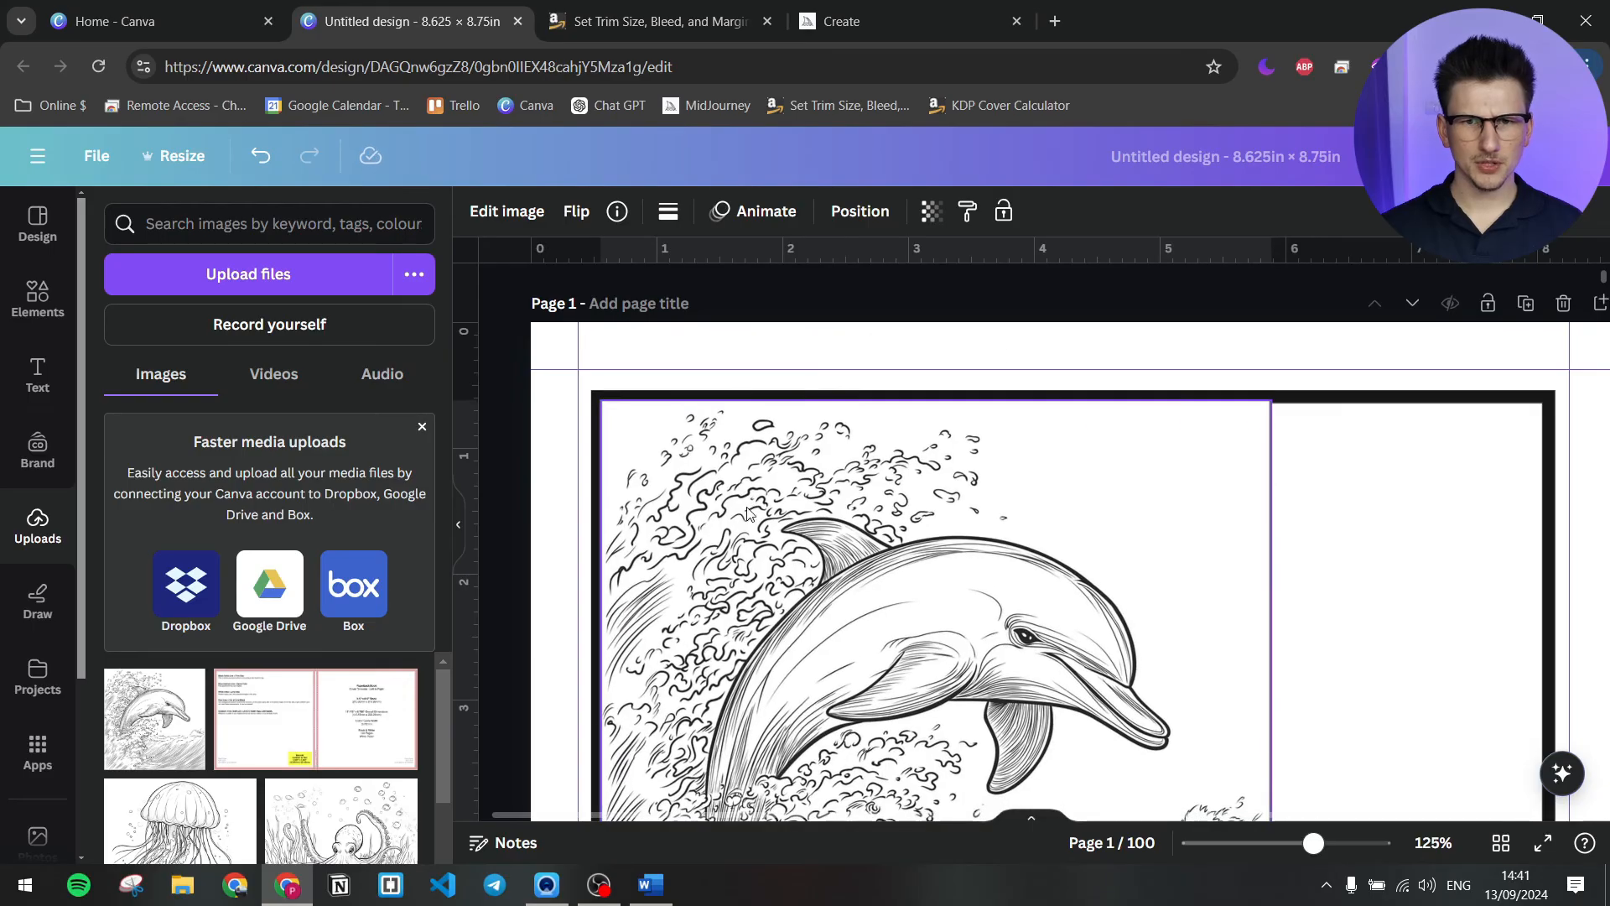
- Enlarge the dolphin image from its lower-right corner until it fills the frame, then nudge it to align with the frame
scroll(1229, 618, "down", 3)
scroll(1351, 673, "down", 5)
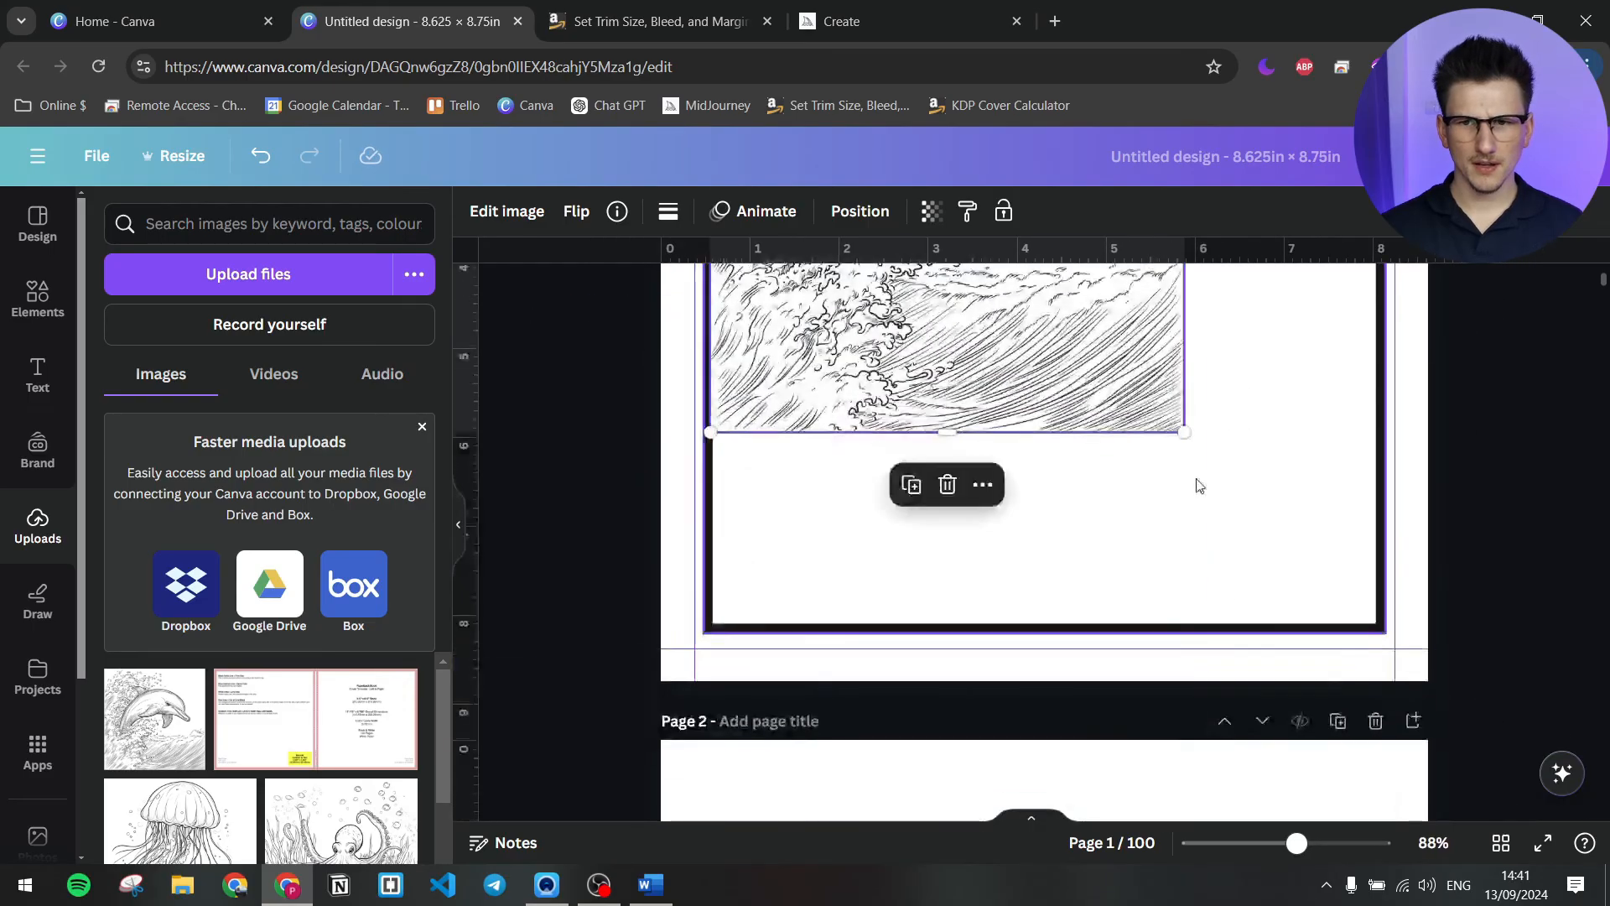
left_click_drag(1184, 427, 1381, 636)
scroll(1340, 635, "up", 3)
scroll(1337, 629, "up", 1)
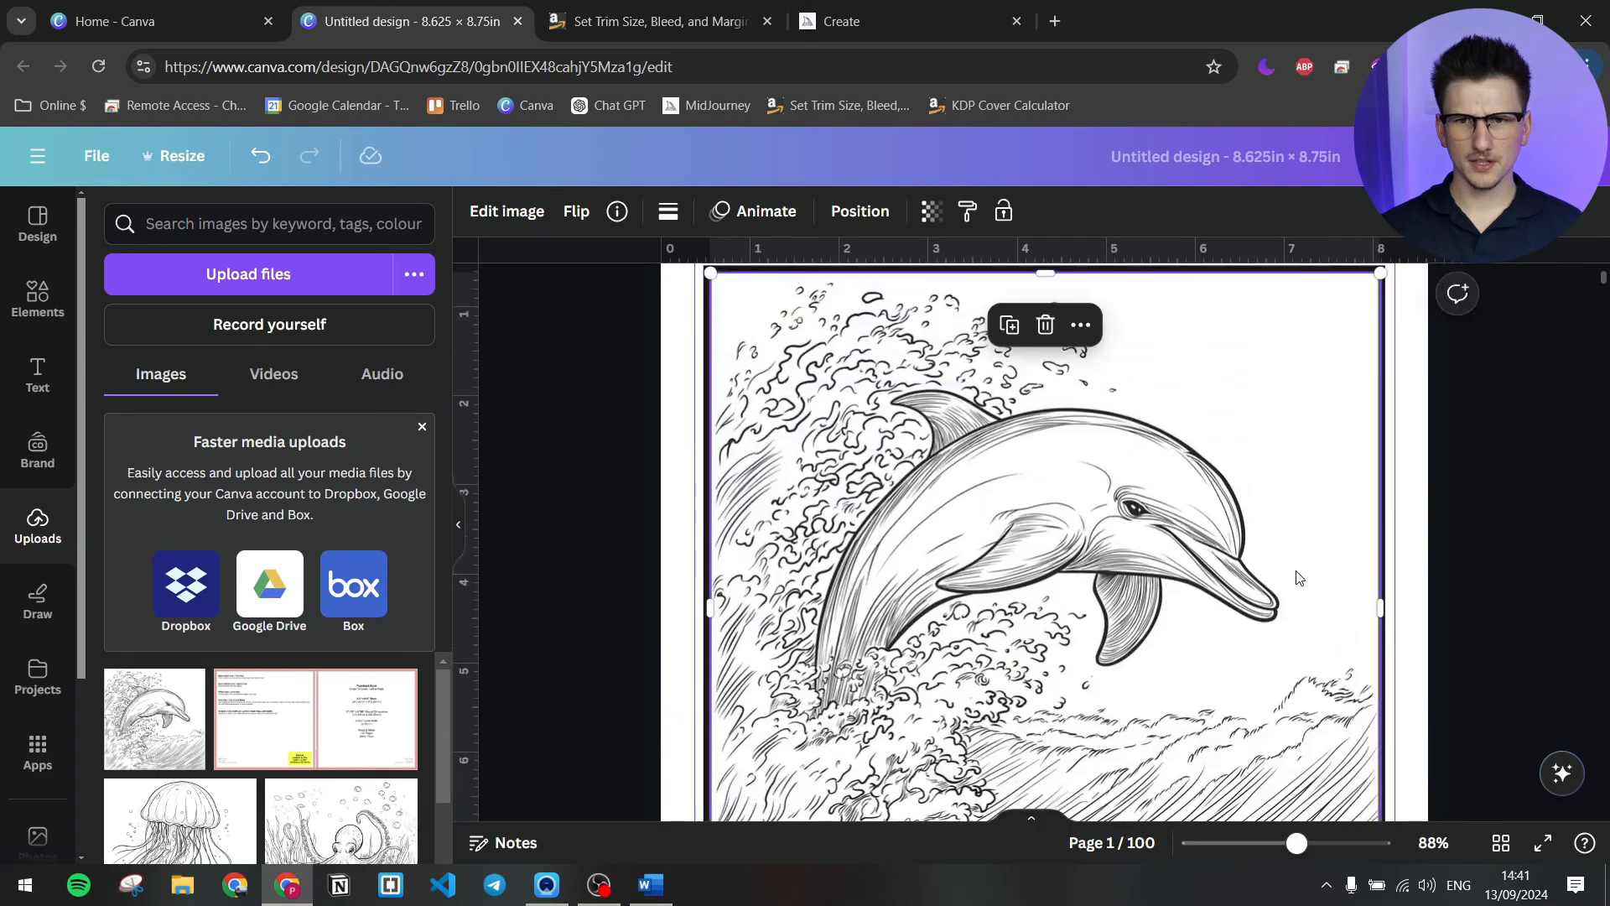
scroll(1249, 585, "down", 1)
left_click_drag(1090, 609, 1085, 604)
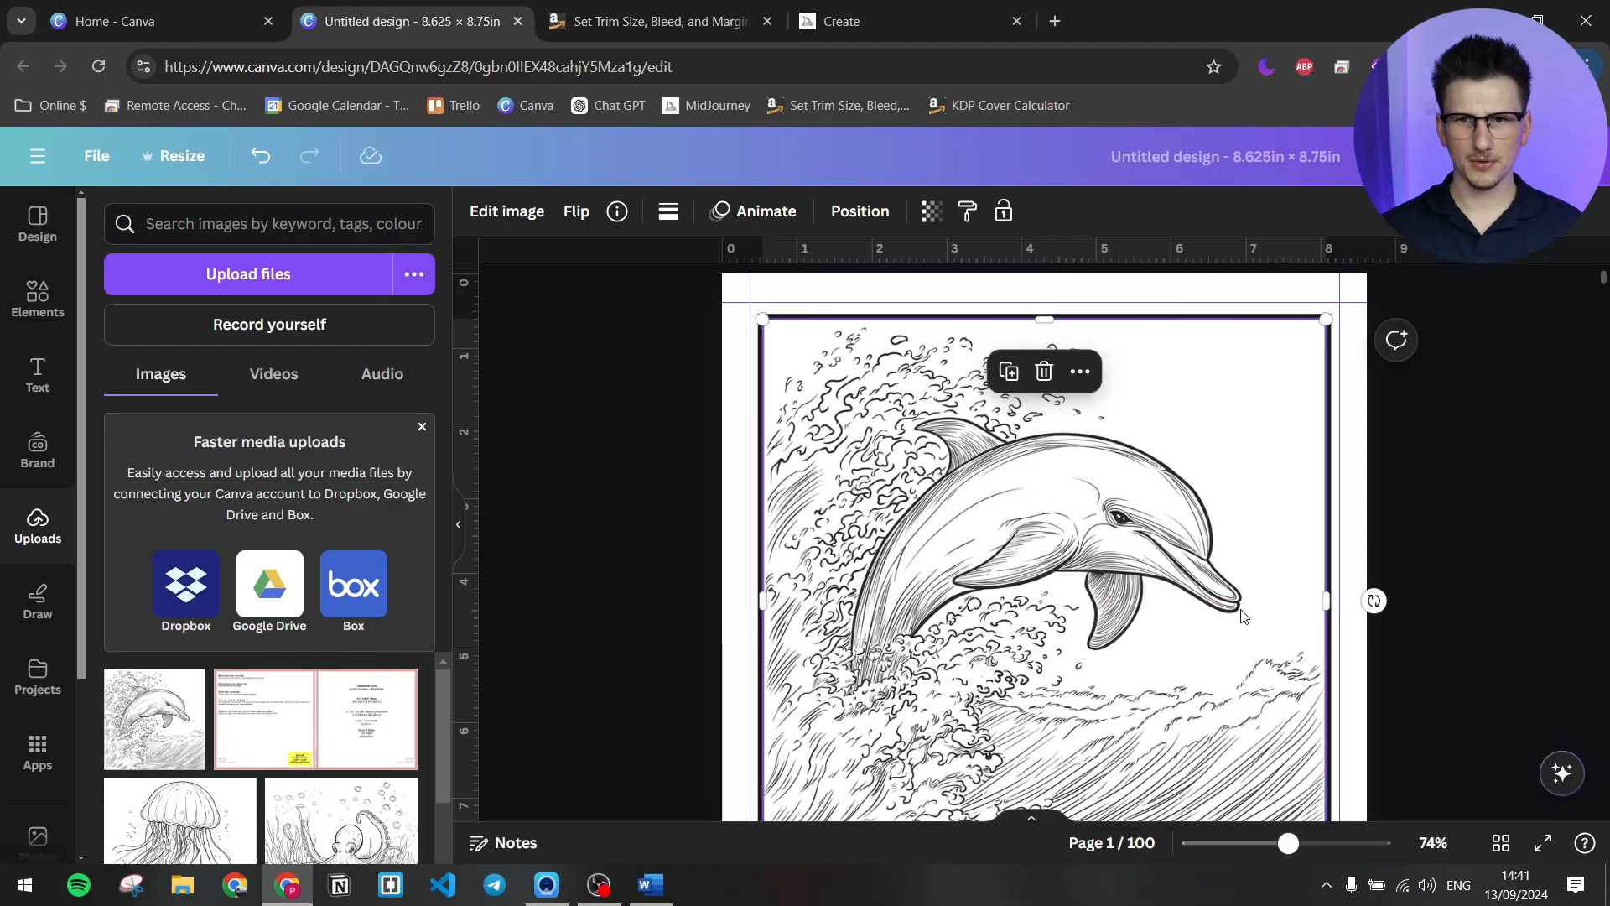
scroll(1241, 617, "down", 1)
scroll(1376, 575, "down", 2)
scroll(1376, 575, "up", 2)
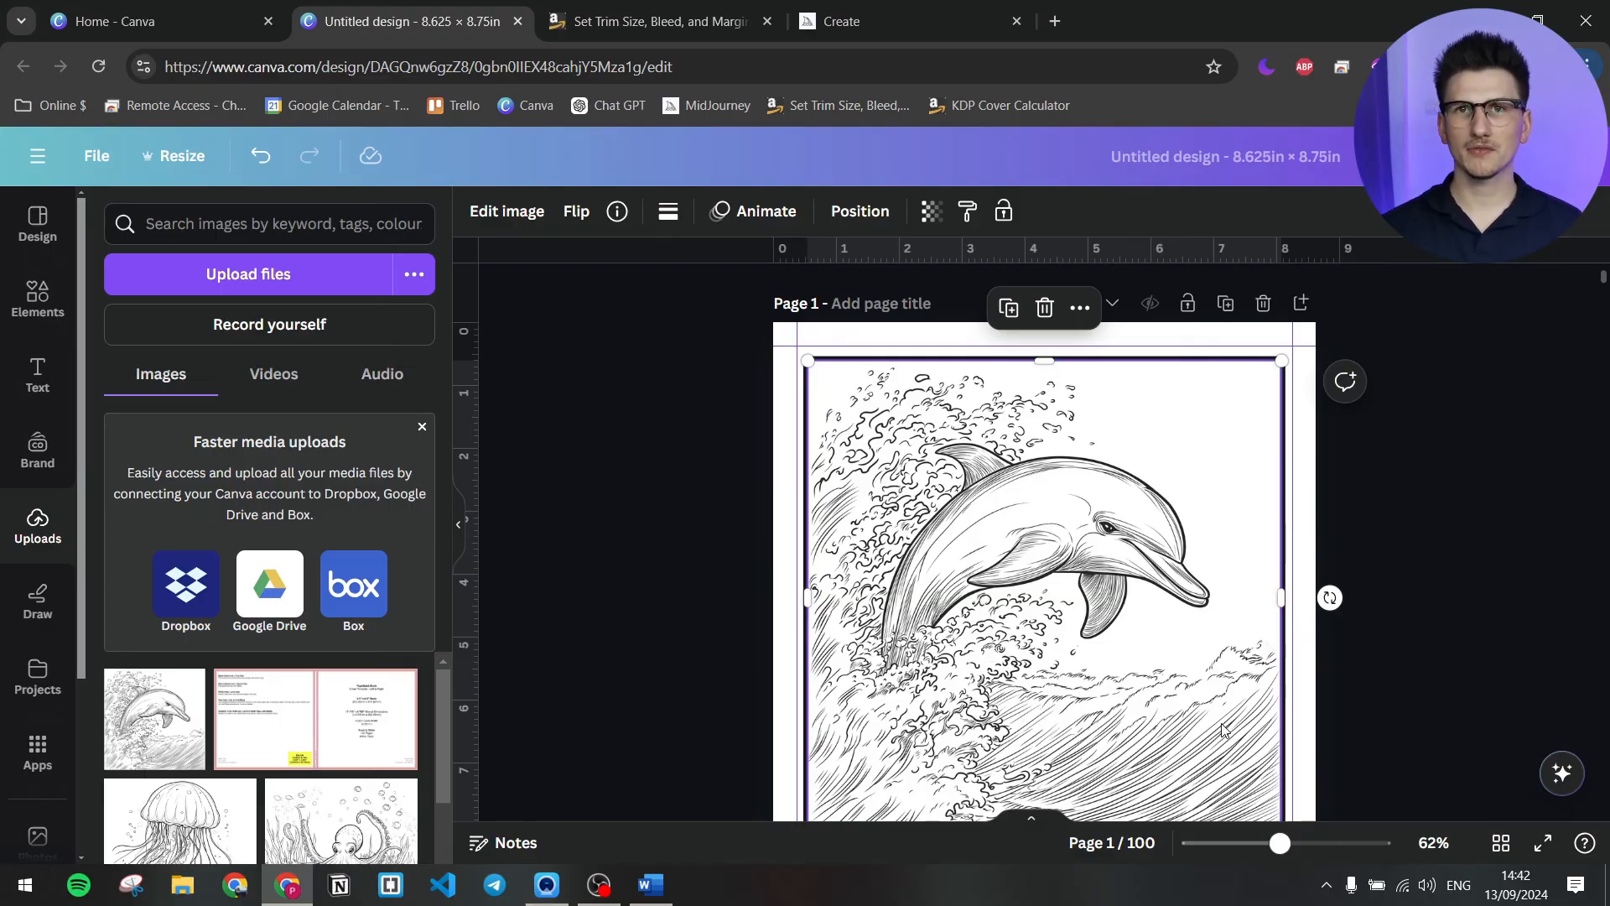
right_click(978, 575)
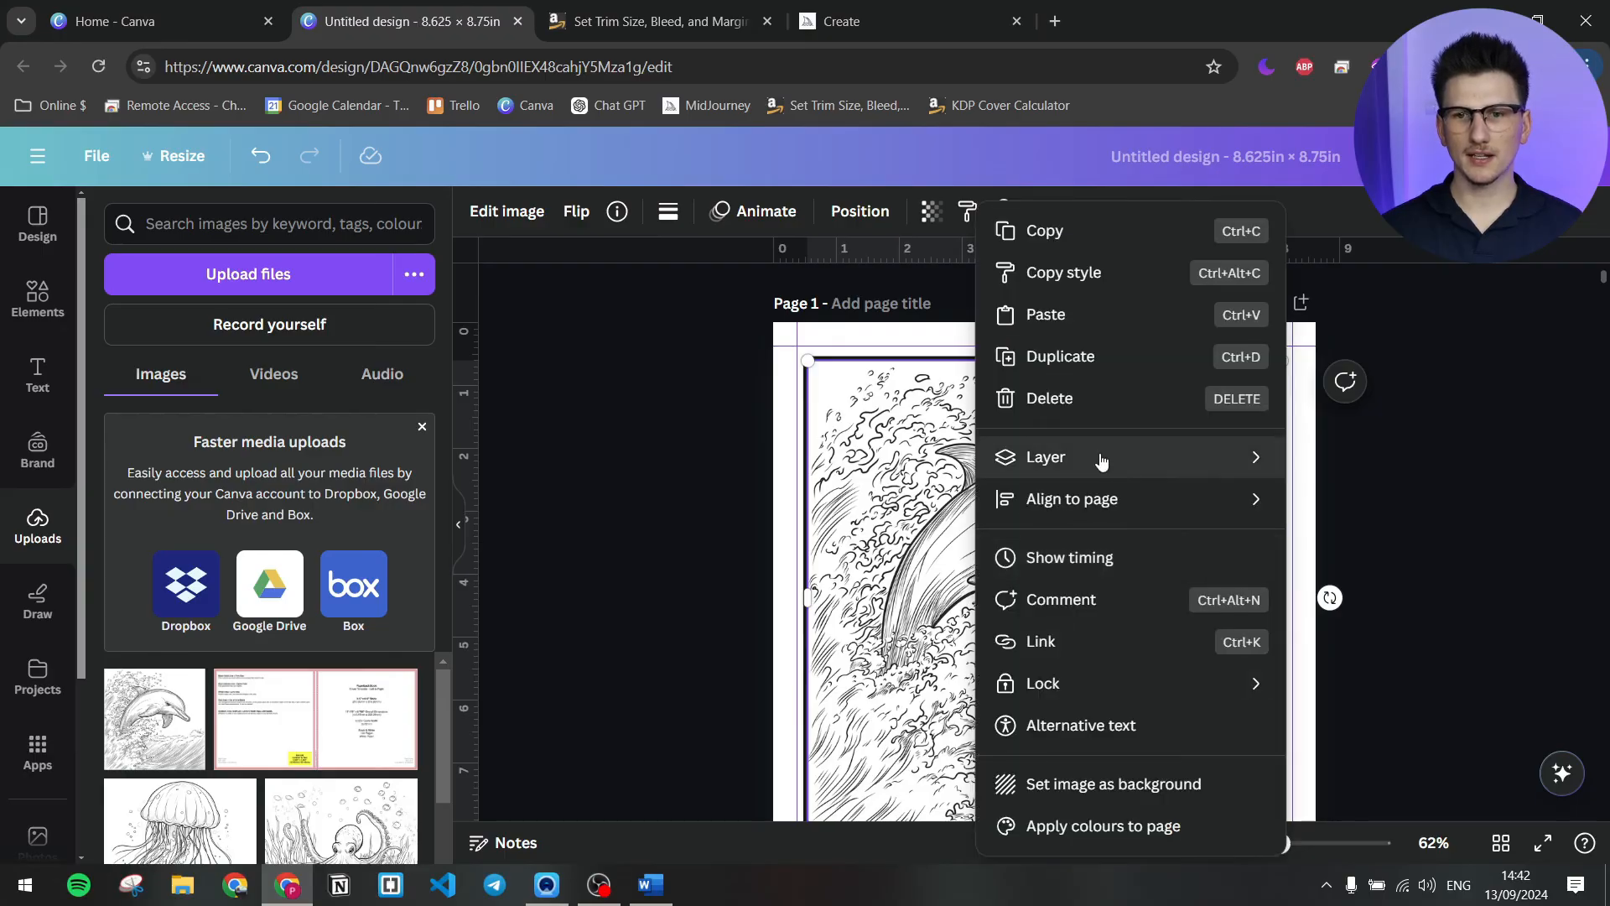
mouse_move(1101, 459)
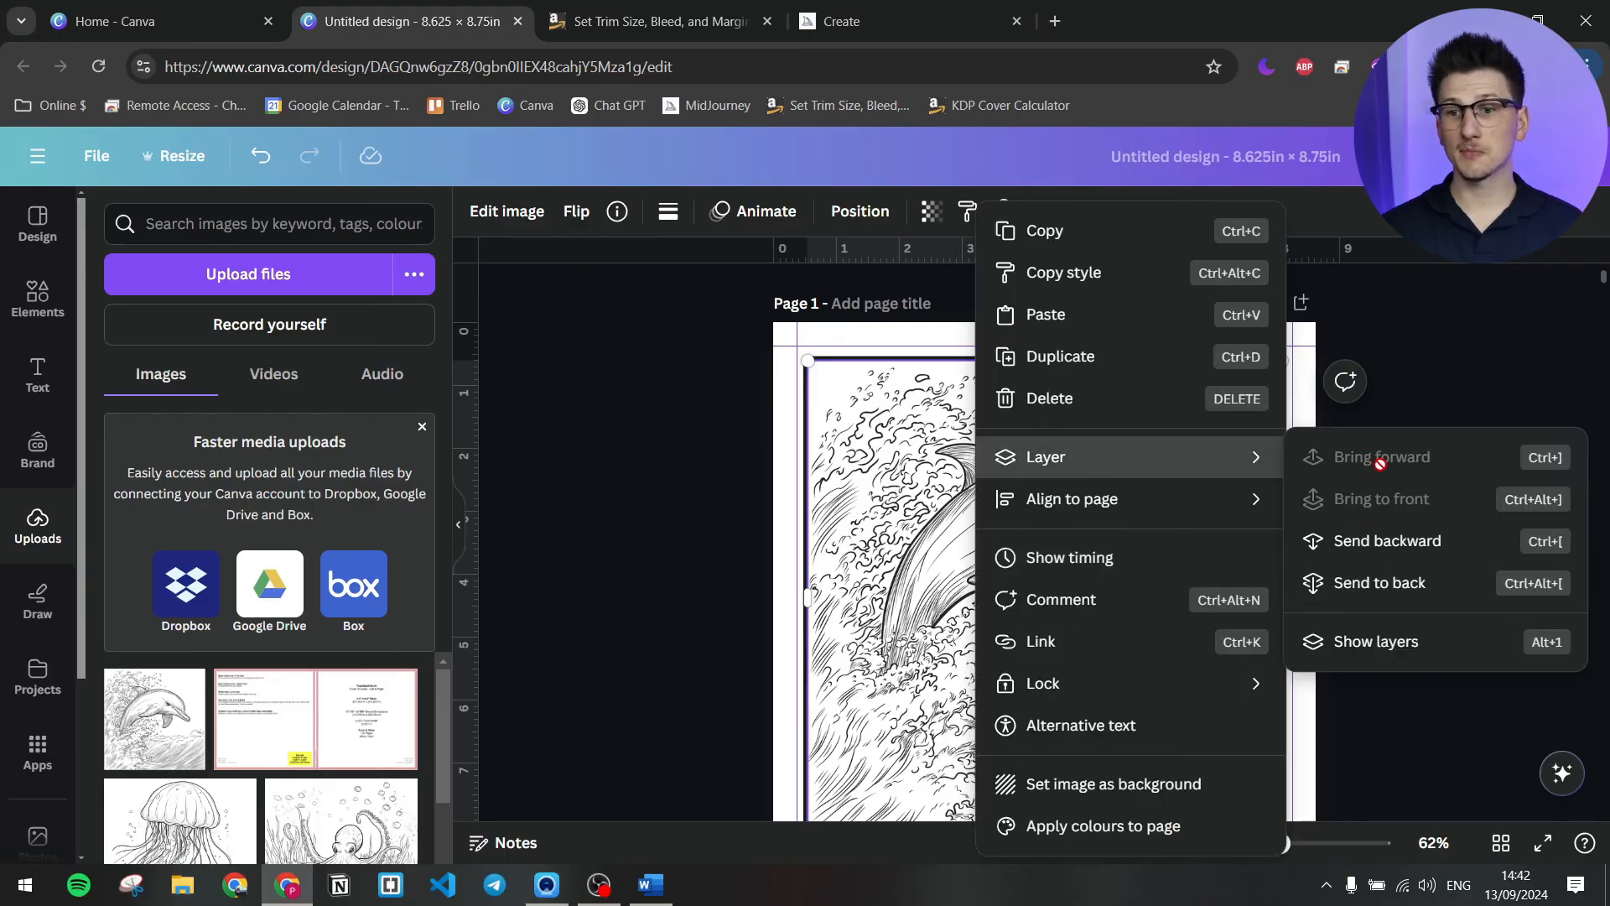
left_click(1421, 343)
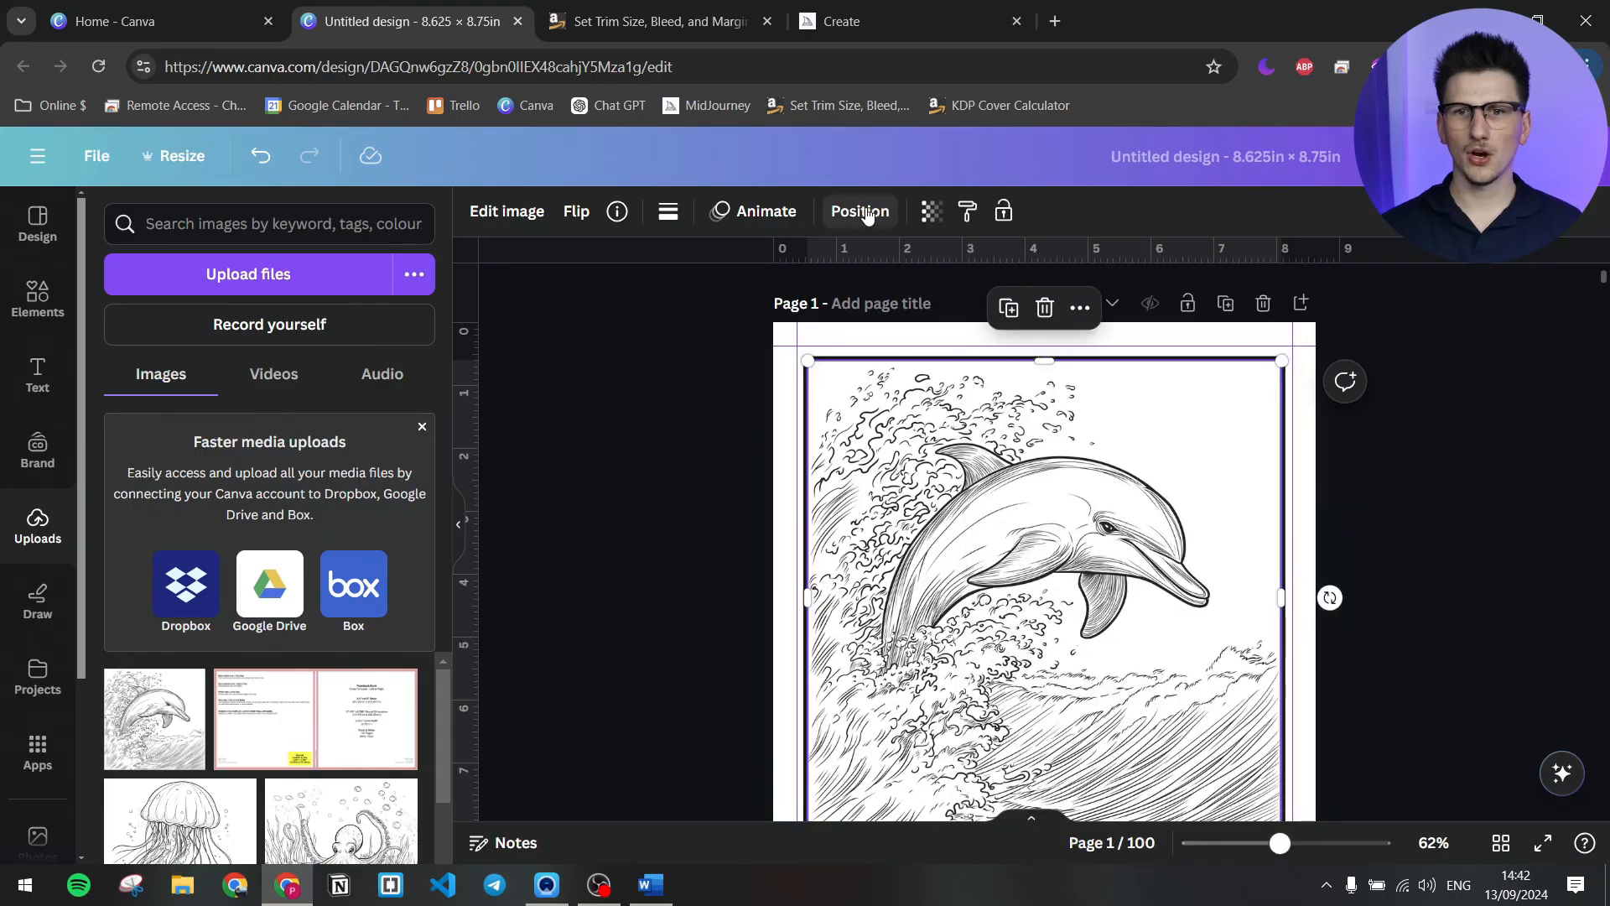
- Move the dolphin image's layer below the black frame on page 1, then deselect it
left_click(861, 212)
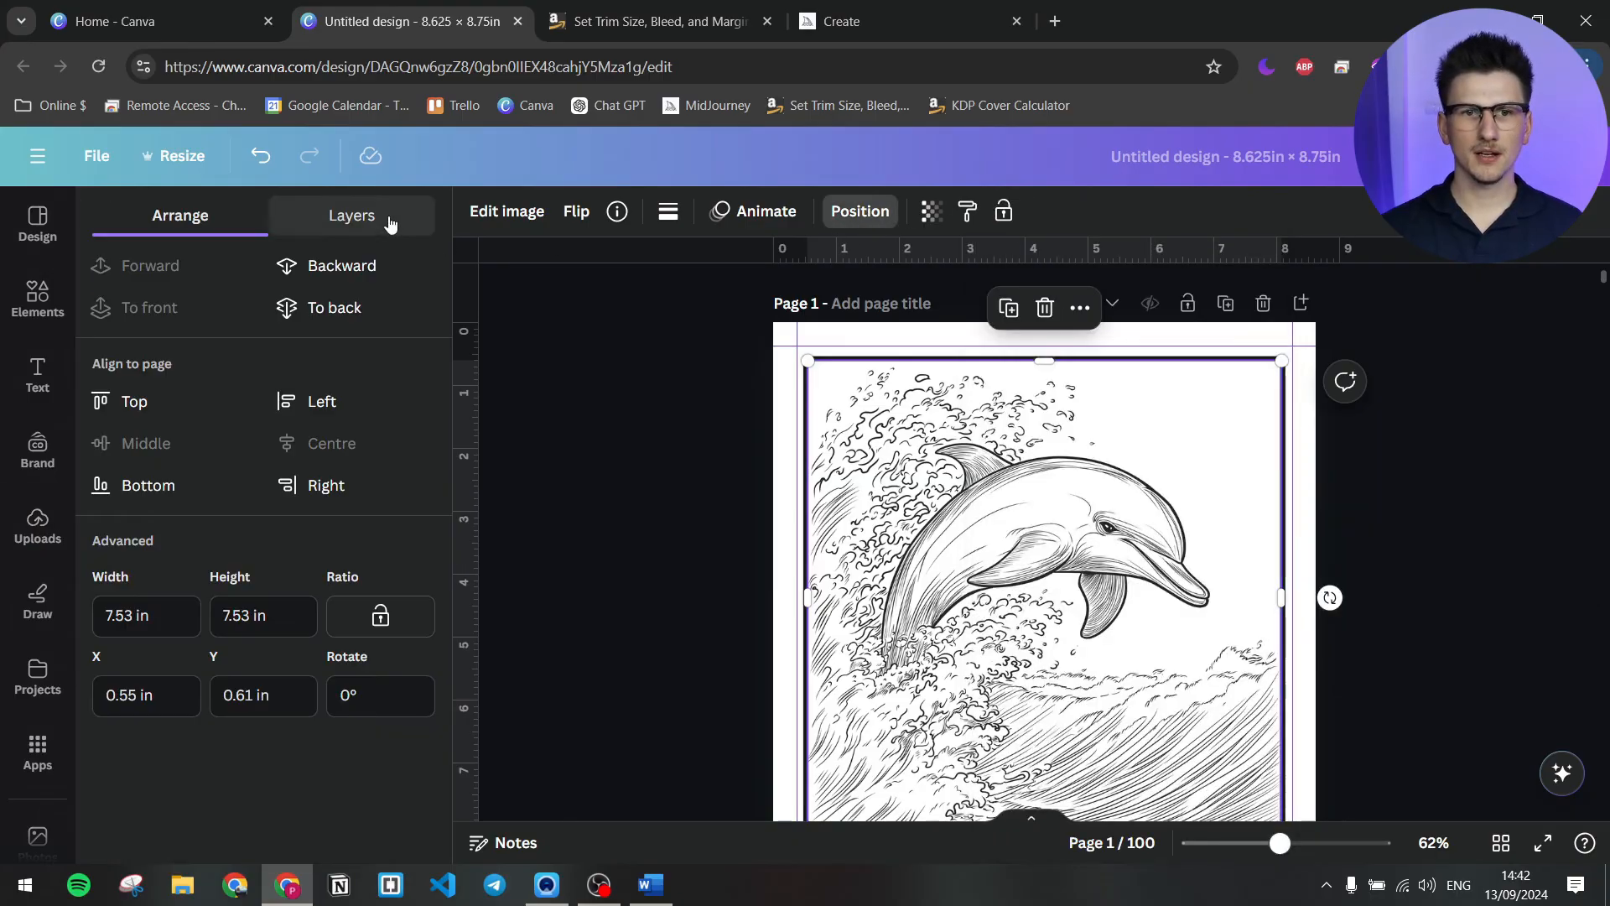
left_click(342, 220)
left_click_drag(291, 349, 291, 436)
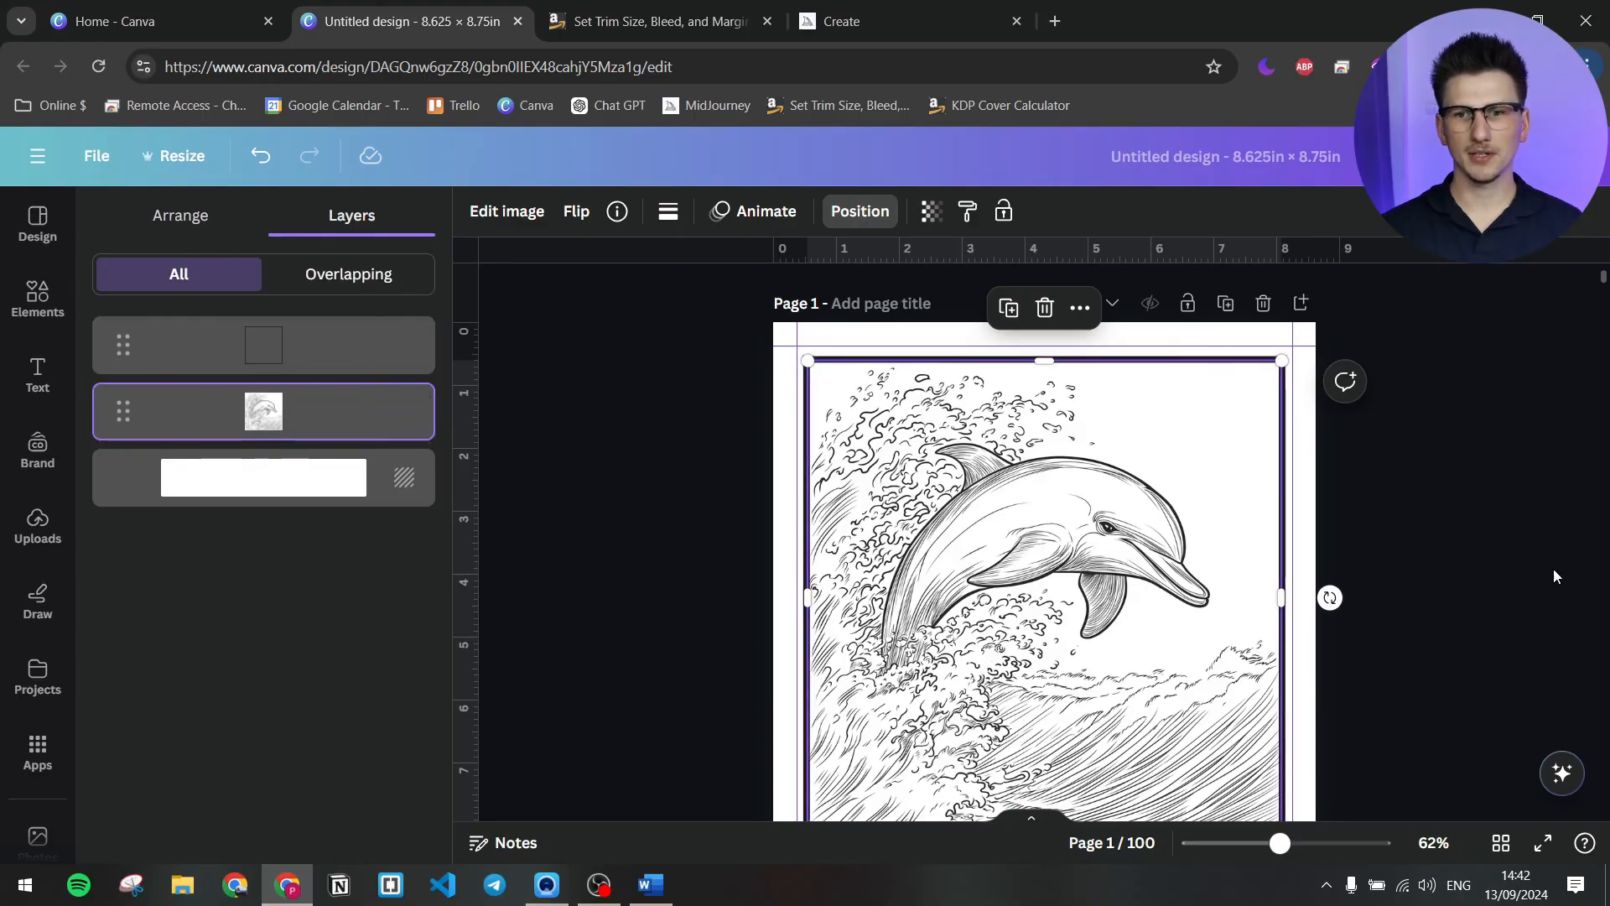
left_click(1413, 569)
scroll(1414, 572, "down", 1)
left_click(1388, 630)
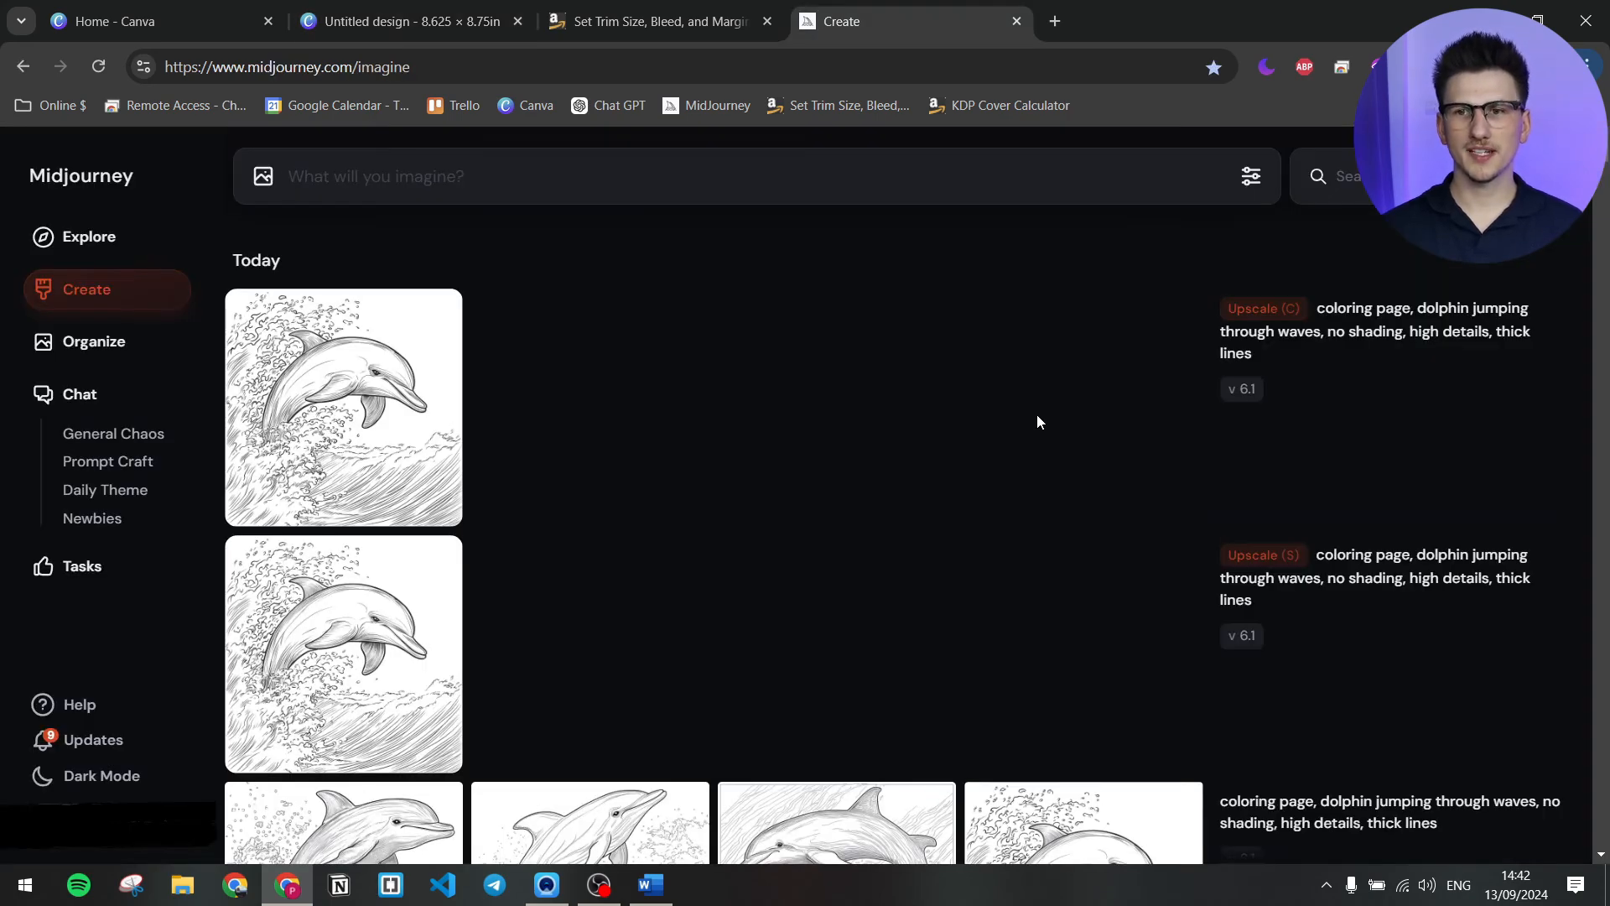
- In Midjourney, reuse the dolphin prompt with the subject replaced by "sea turtle, swimming amongst coral" and submit it
left_click(1417, 324)
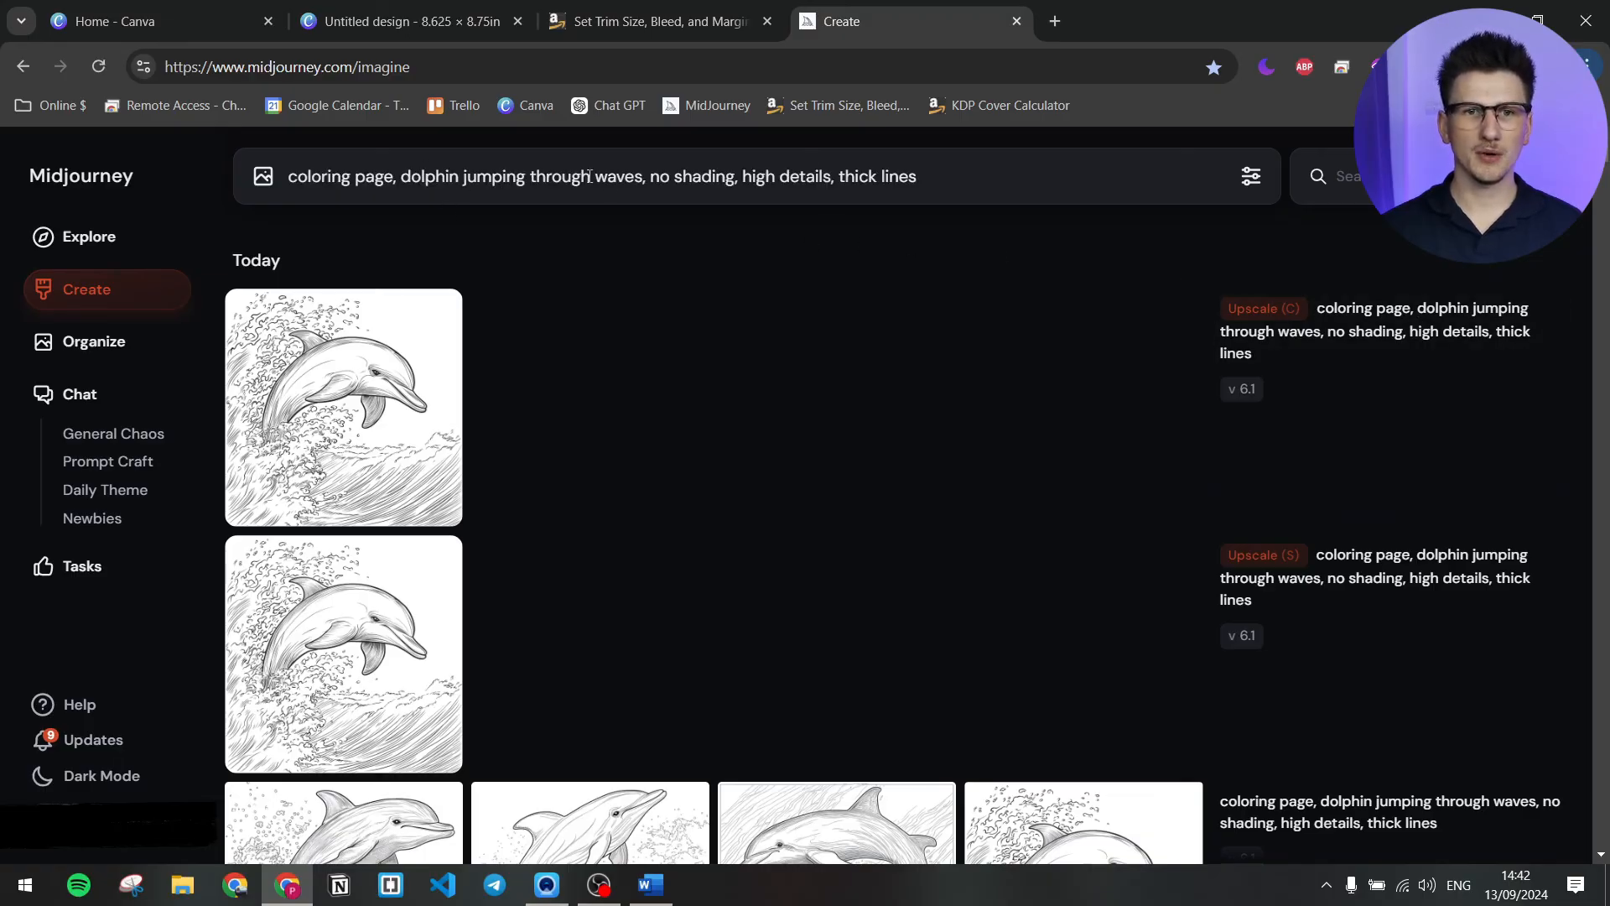
left_click_drag(401, 177, 641, 177)
type("sea turtle")
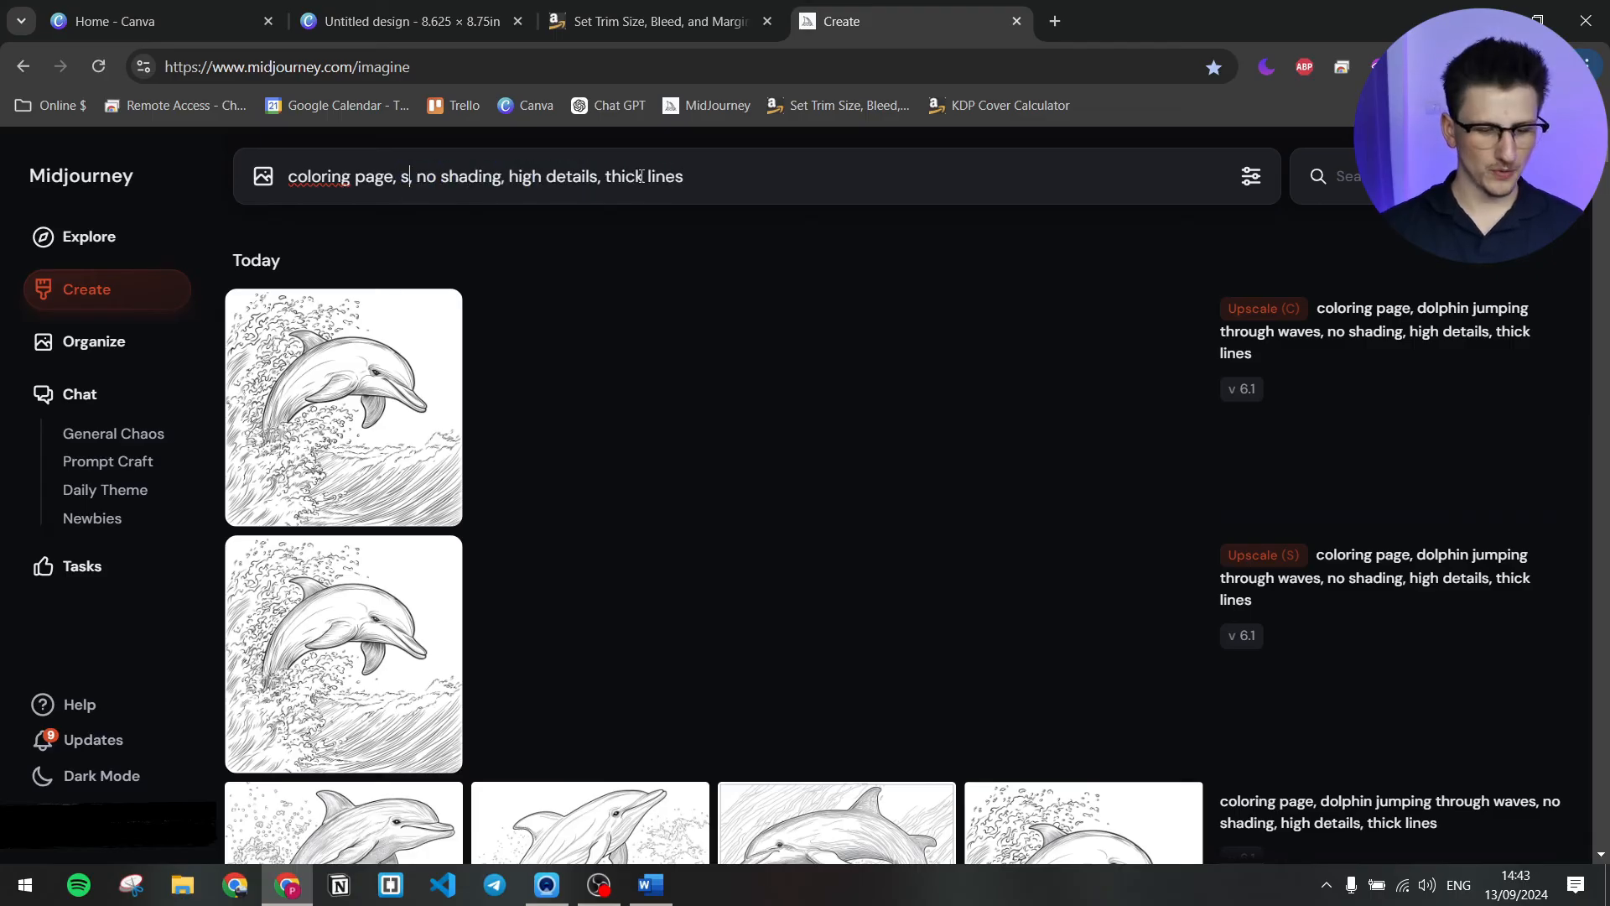
key("Right")
type("swimming amongst coral,")
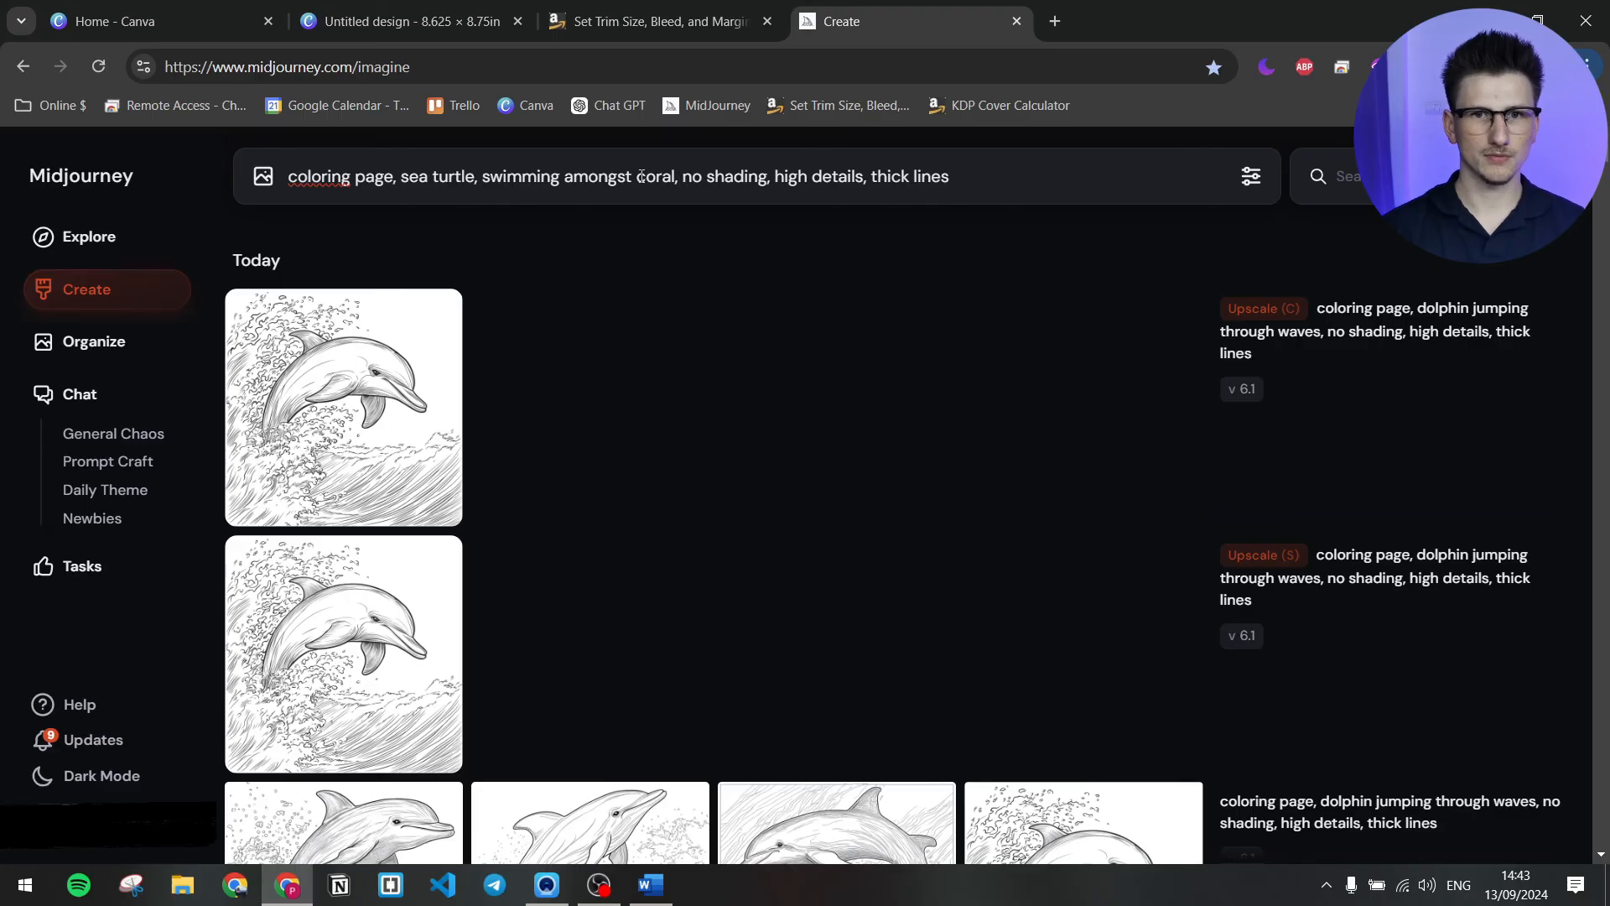
key("Return")
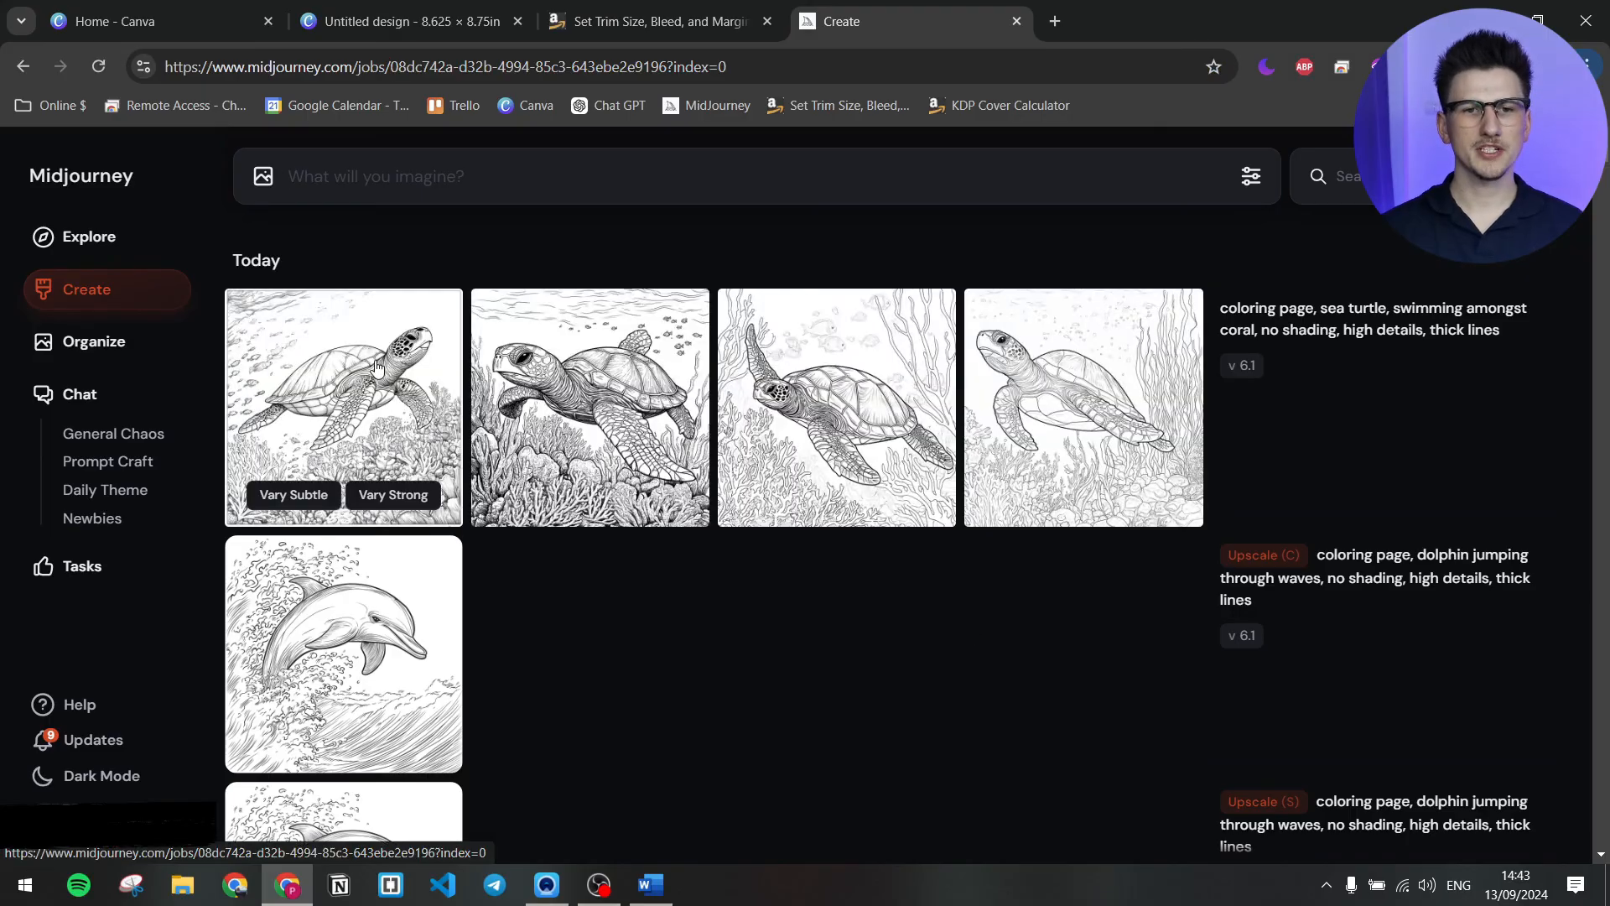
- Open the second sea turtle image in the editor, erase the small fish above the turtle, submit the edit and close the editor
left_click(376, 361)
scroll(554, 352, "down", 1)
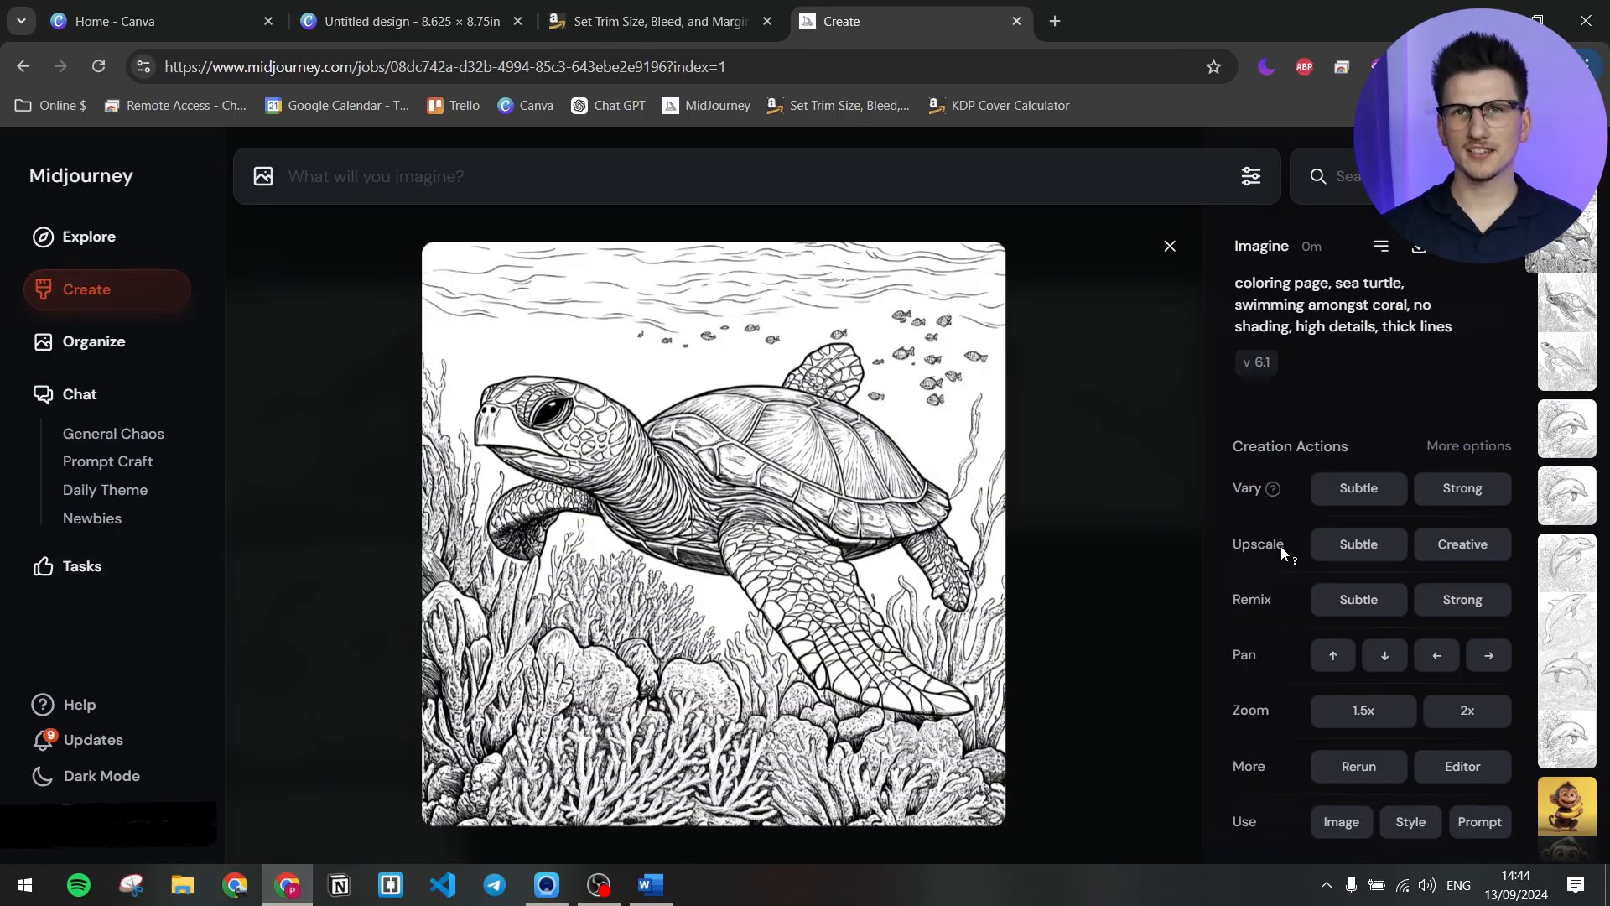
left_click(1463, 767)
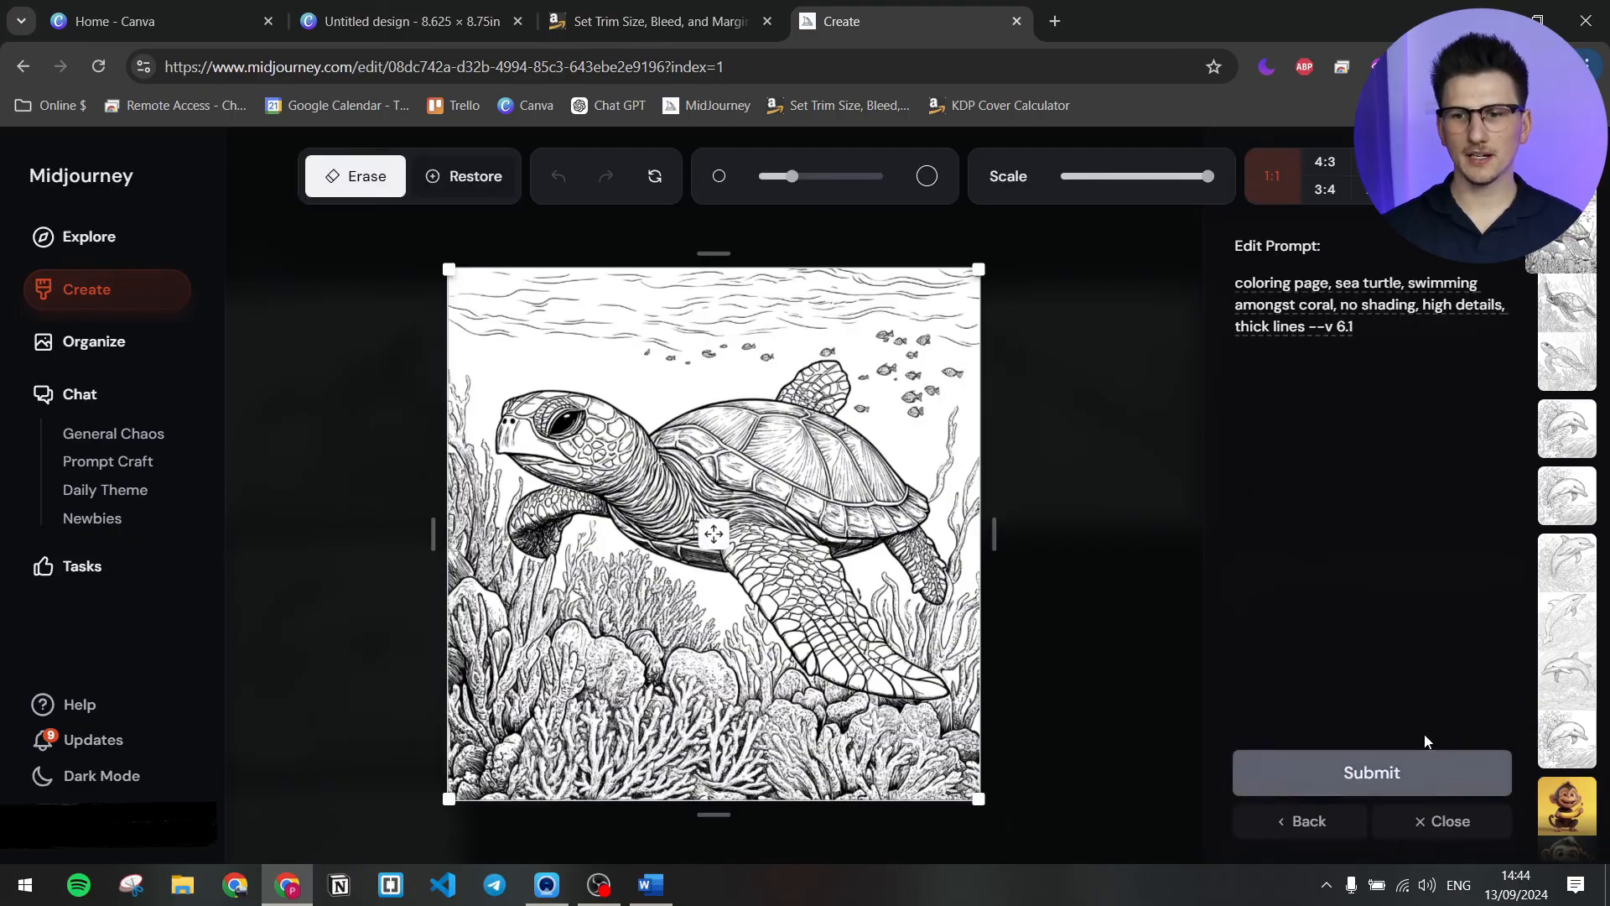
mouse_move(643, 349)
left_mouse_down()
mouse_move(845, 334)
mouse_move(872, 342)
mouse_move(874, 402)
mouse_move(945, 373)
mouse_move(896, 347)
left_mouse_up()
left_click(1367, 755)
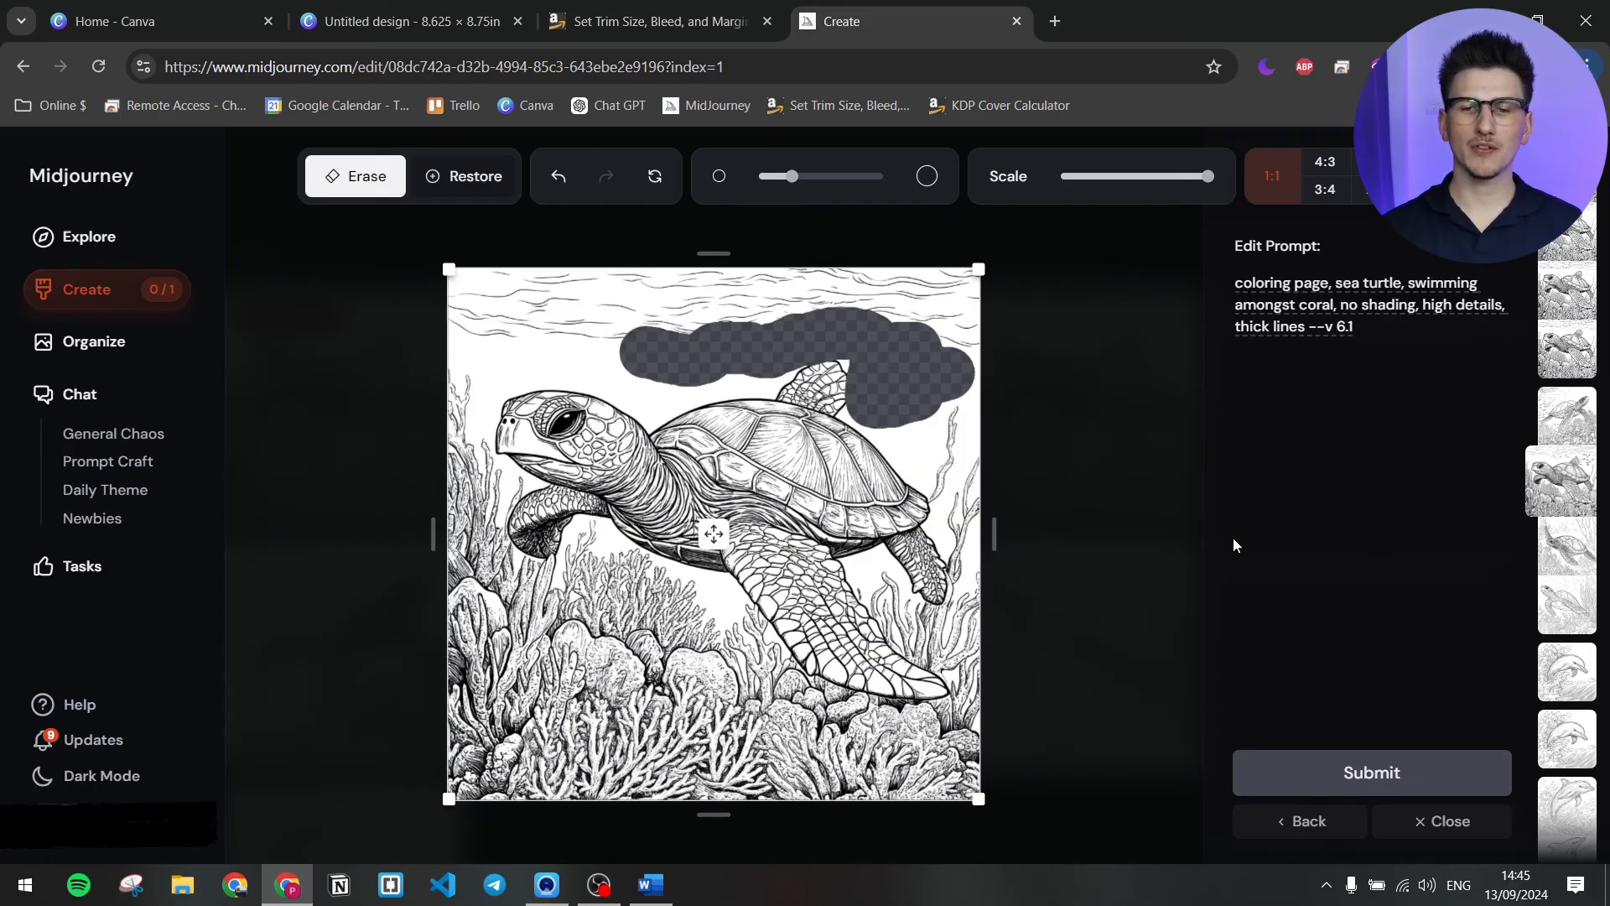
left_click(1425, 821)
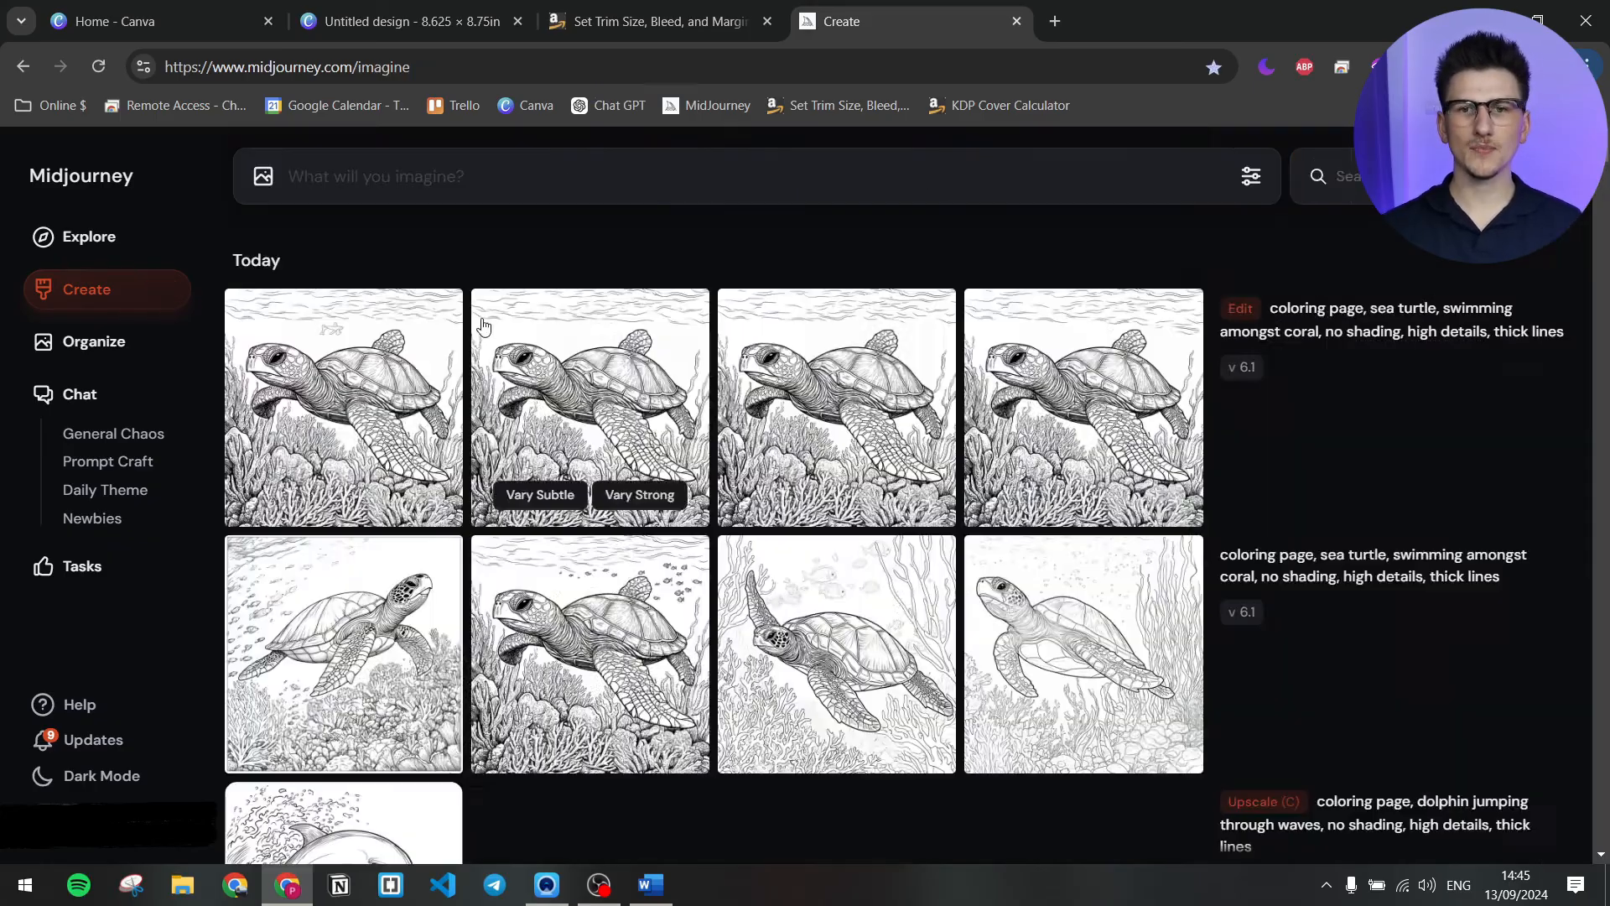
- Open the fourth edited sea turtle image and upscale it with both Subtle and Creative
left_click(396, 339)
scroll(969, 359, "down", 3)
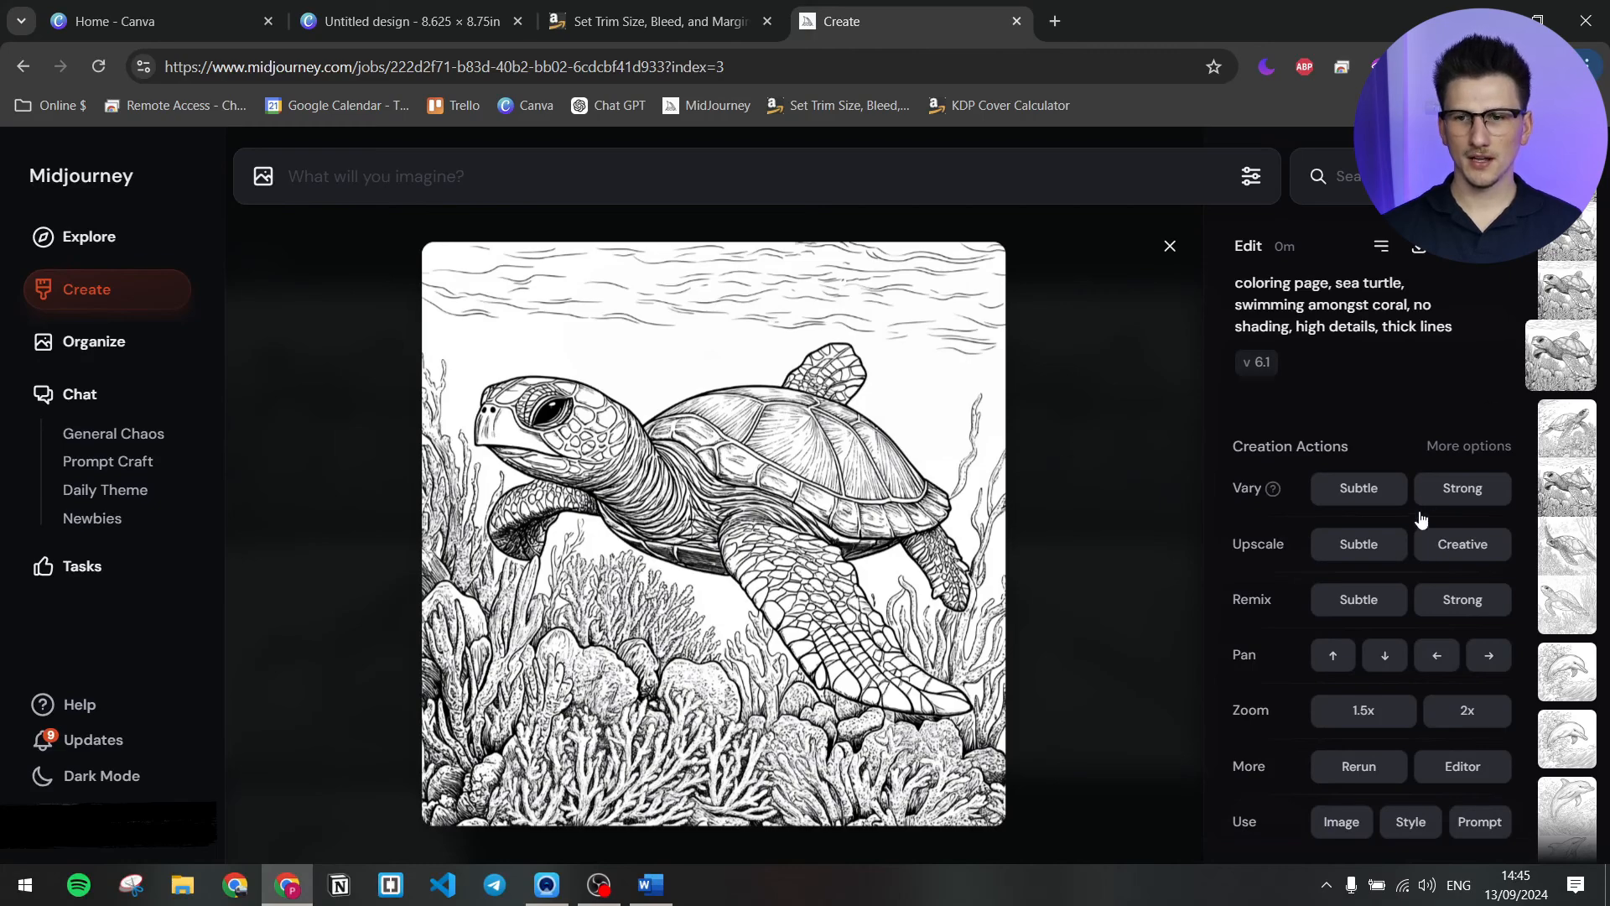
left_click(1383, 552)
left_click(1430, 554)
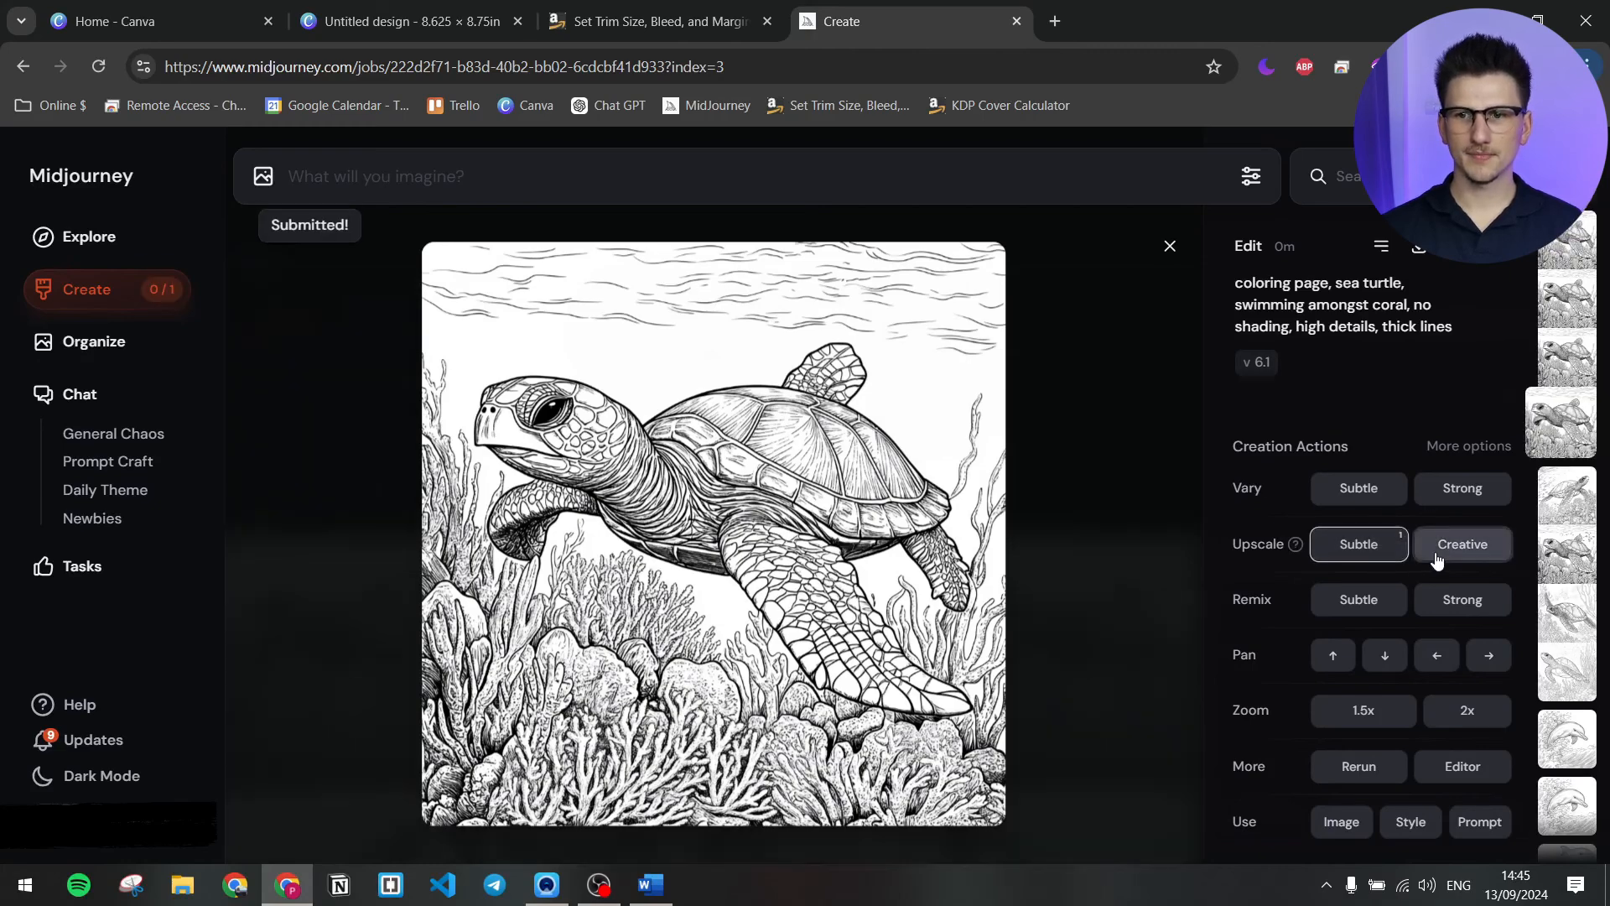
- Compare the Creative and Subtle upscales of the sea turtle and download the Subtle version
left_click(1170, 246)
left_click(336, 374)
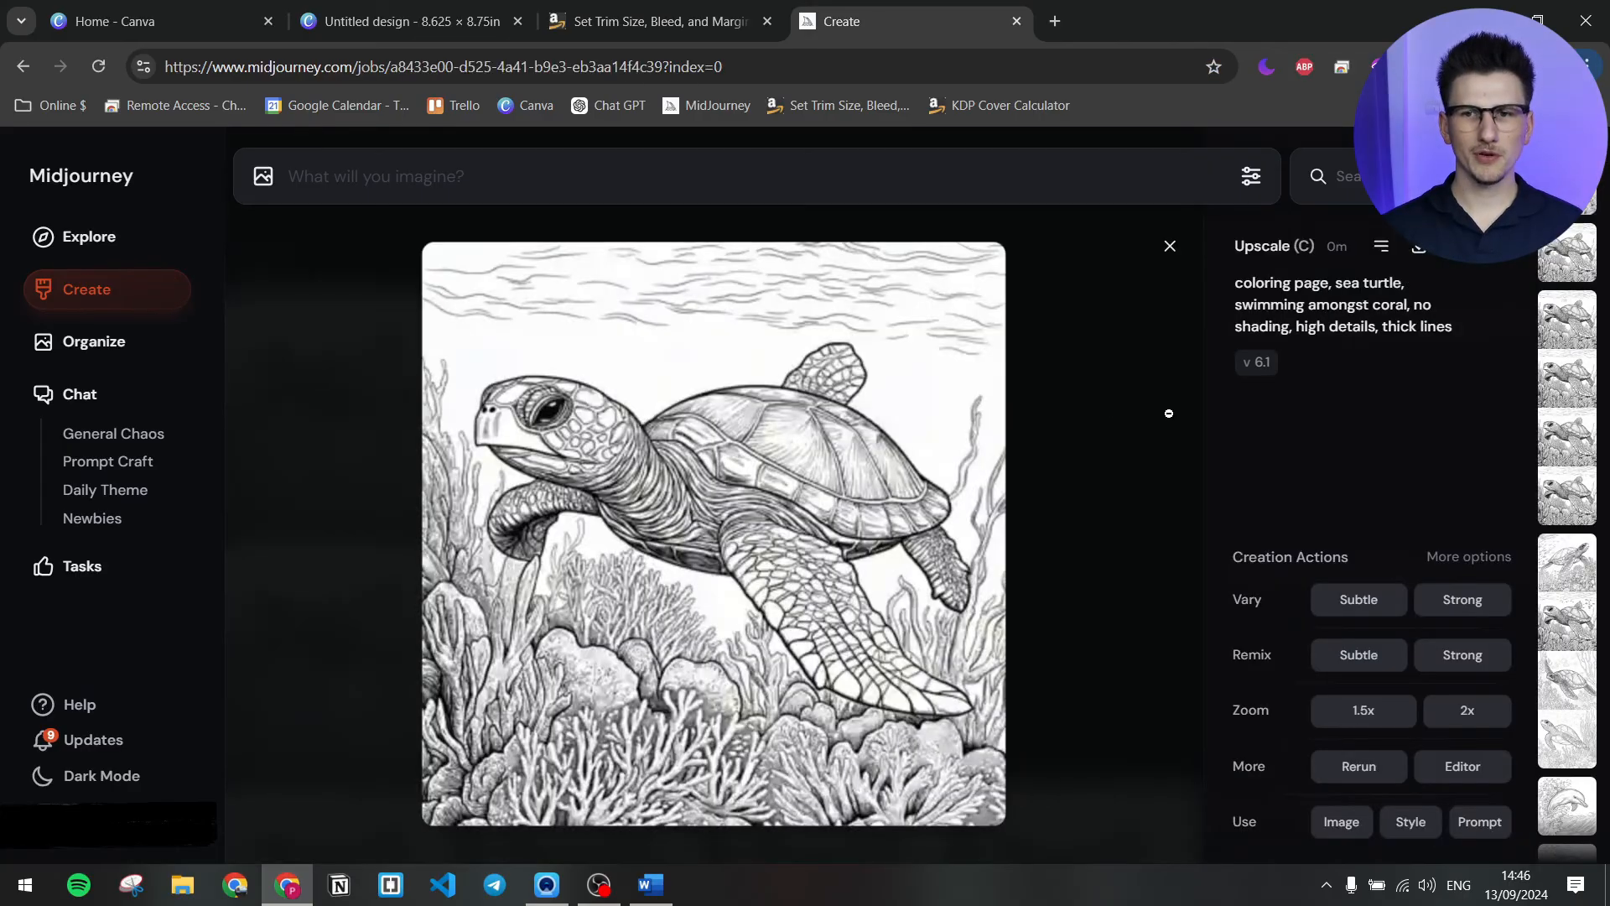
key("Right")
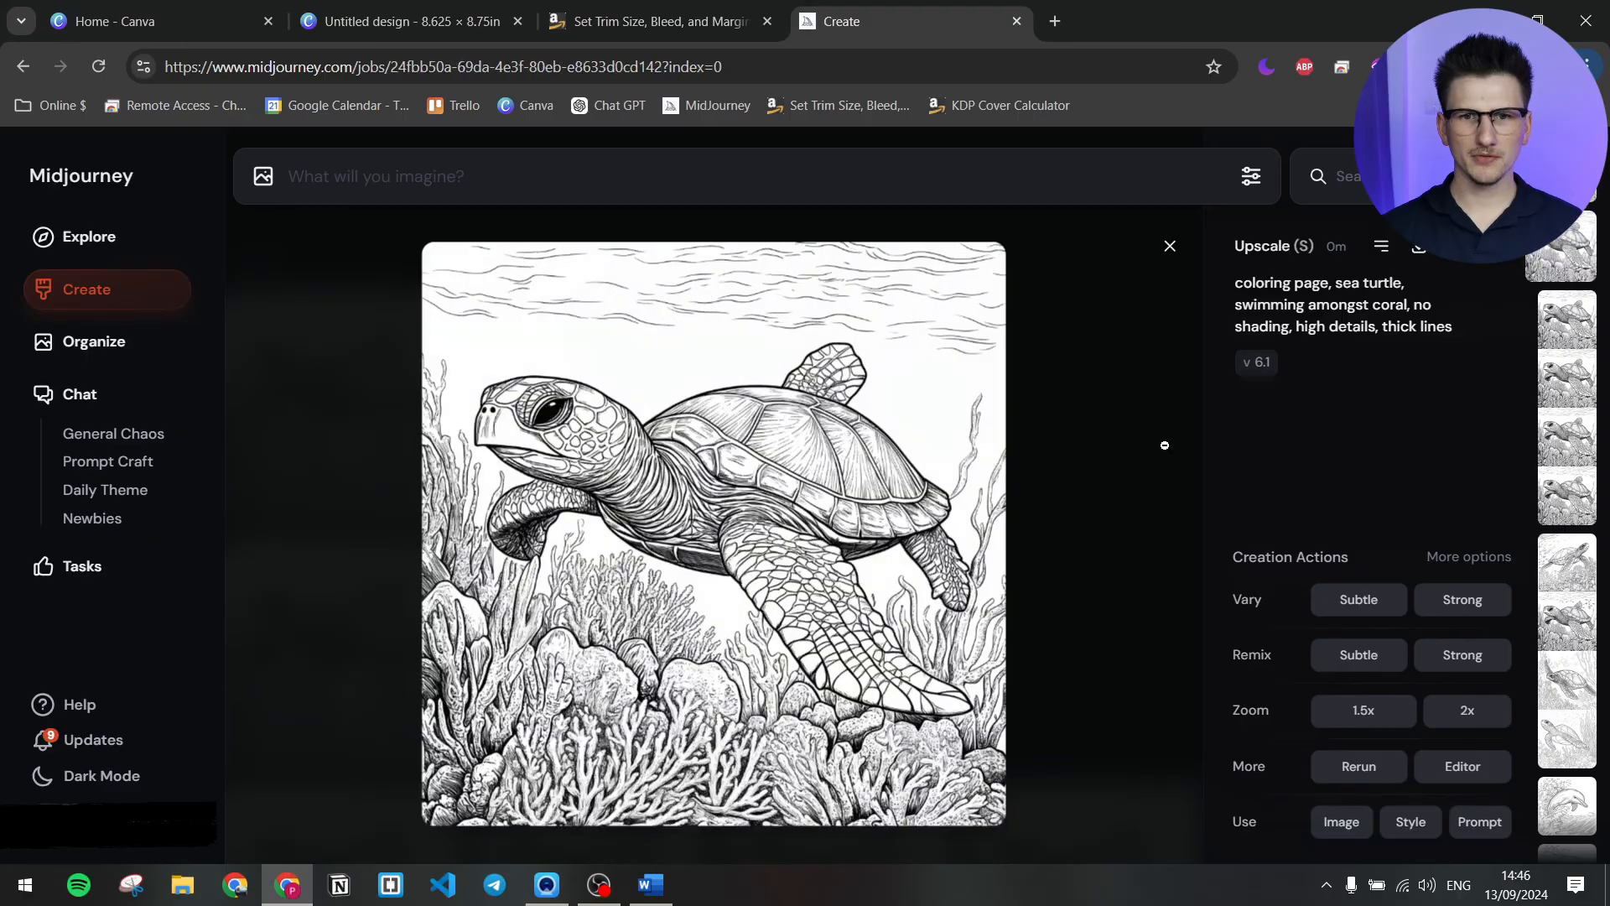
key("Left")
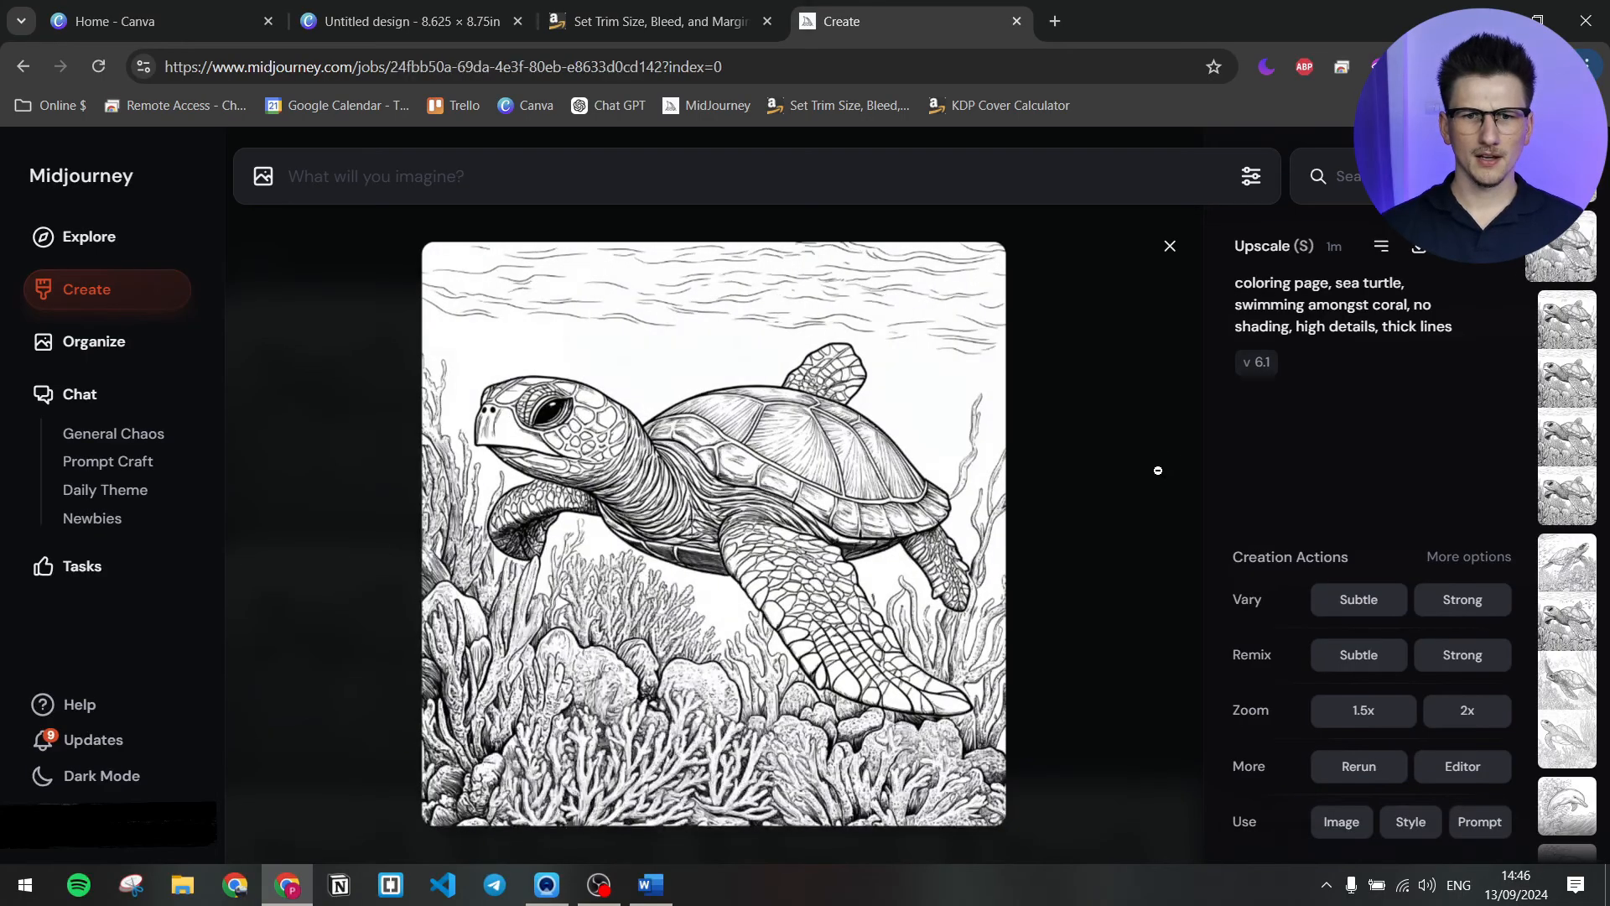
key("Down")
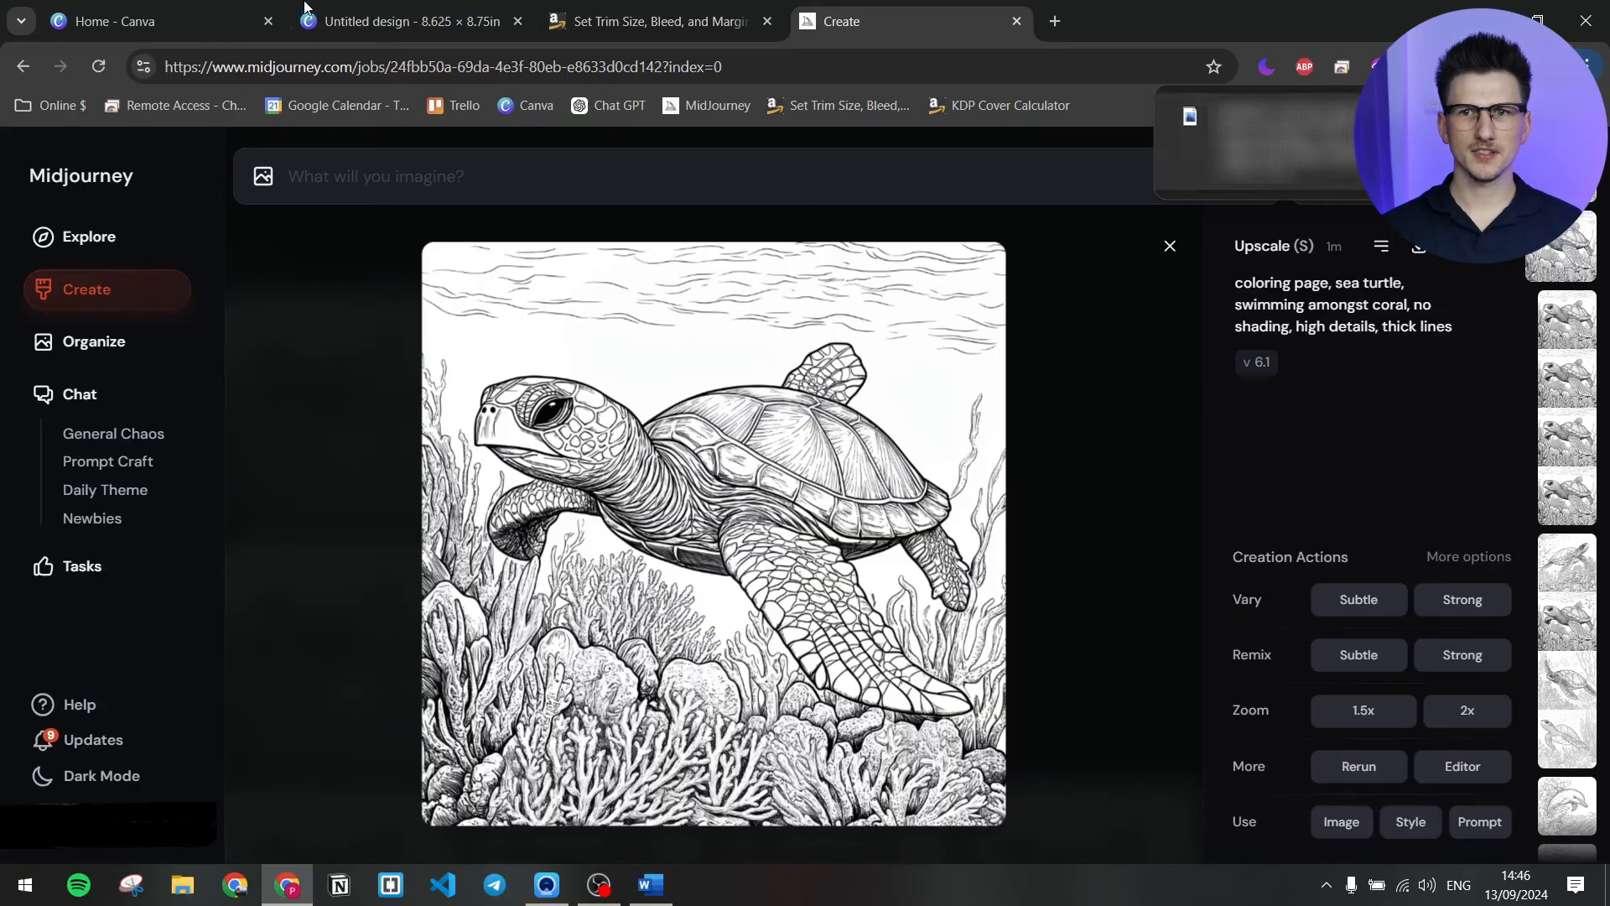
- Return to the Canva design, insert the downloaded sea turtle image on page 3 and fit it inside the frame
left_click(394, 20)
left_click(1474, 67)
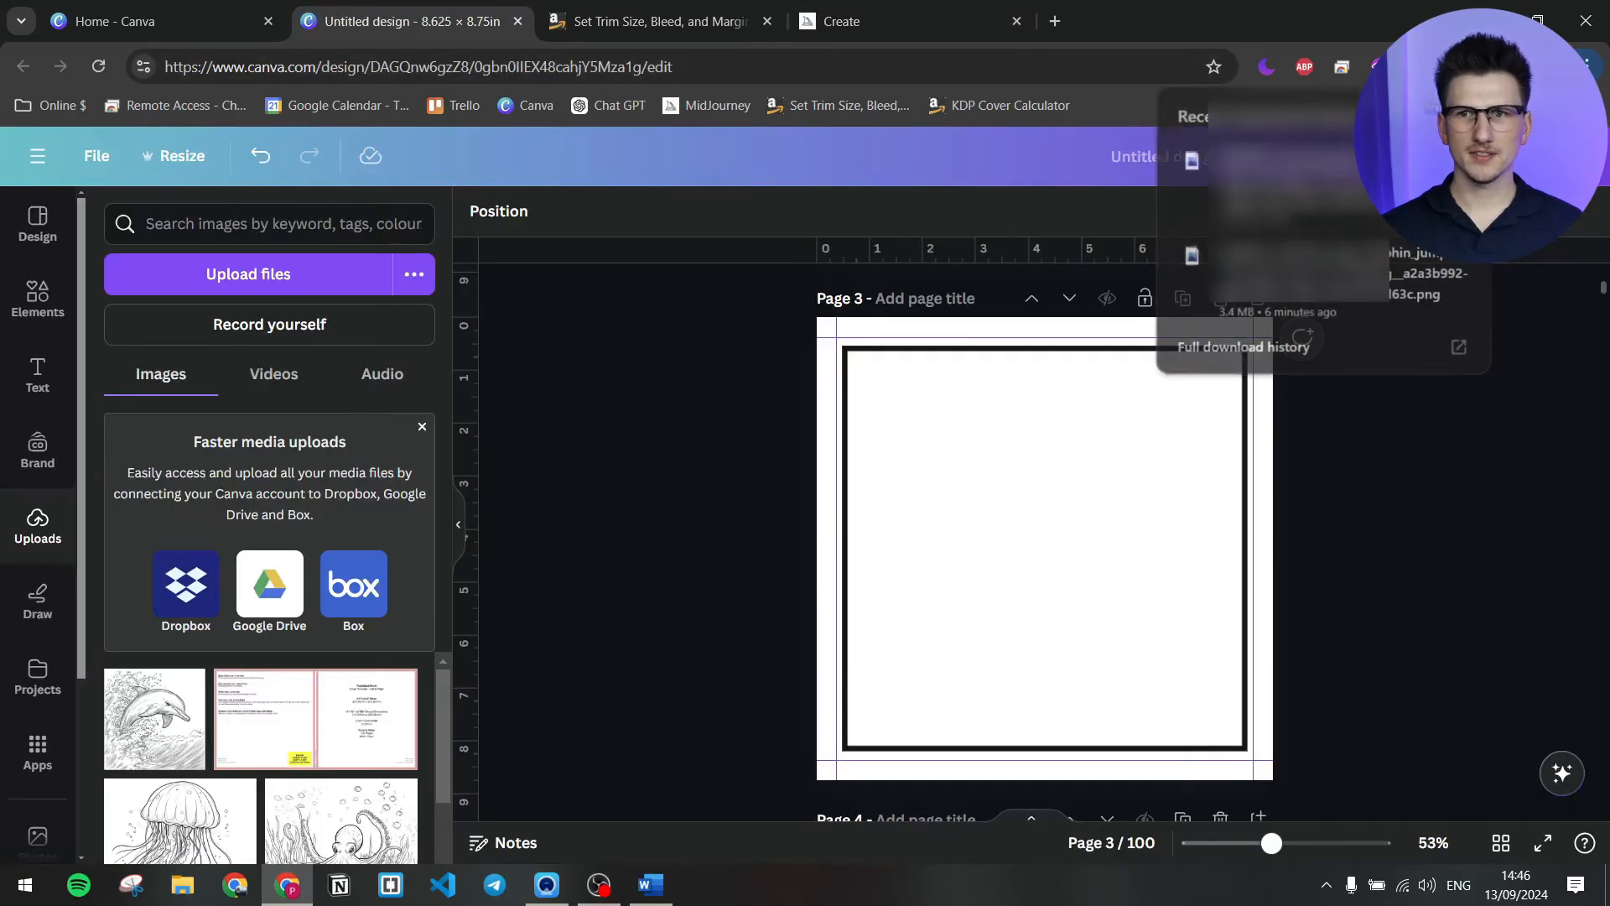
left_click_drag(1283, 179, 1046, 536)
left_click(1373, 586)
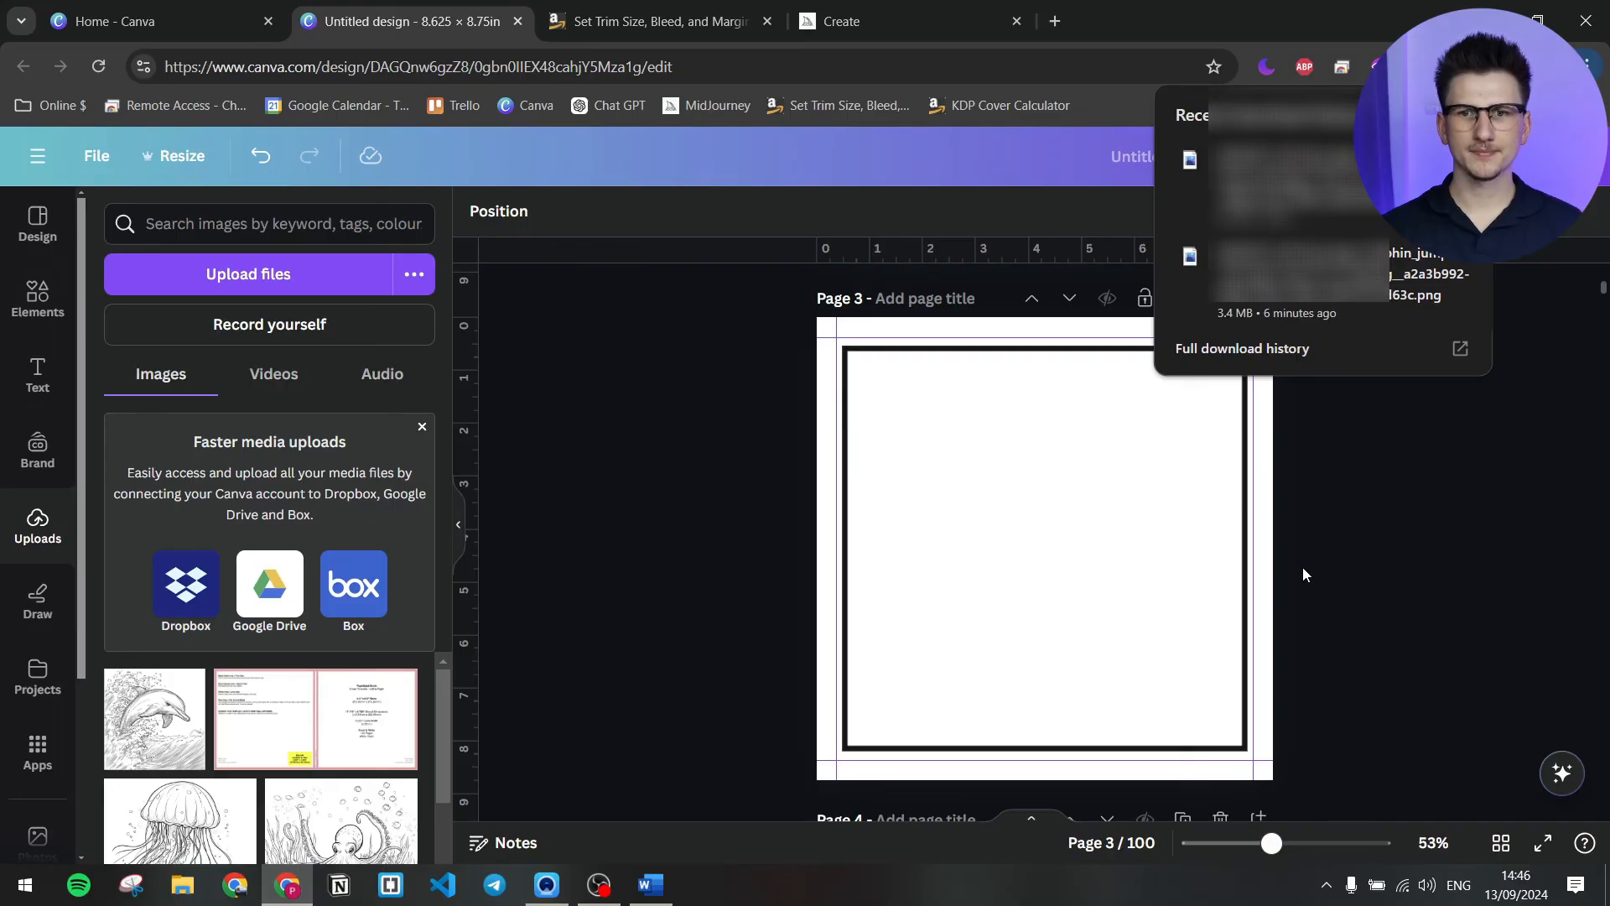
left_click_drag(1107, 637, 1002, 528)
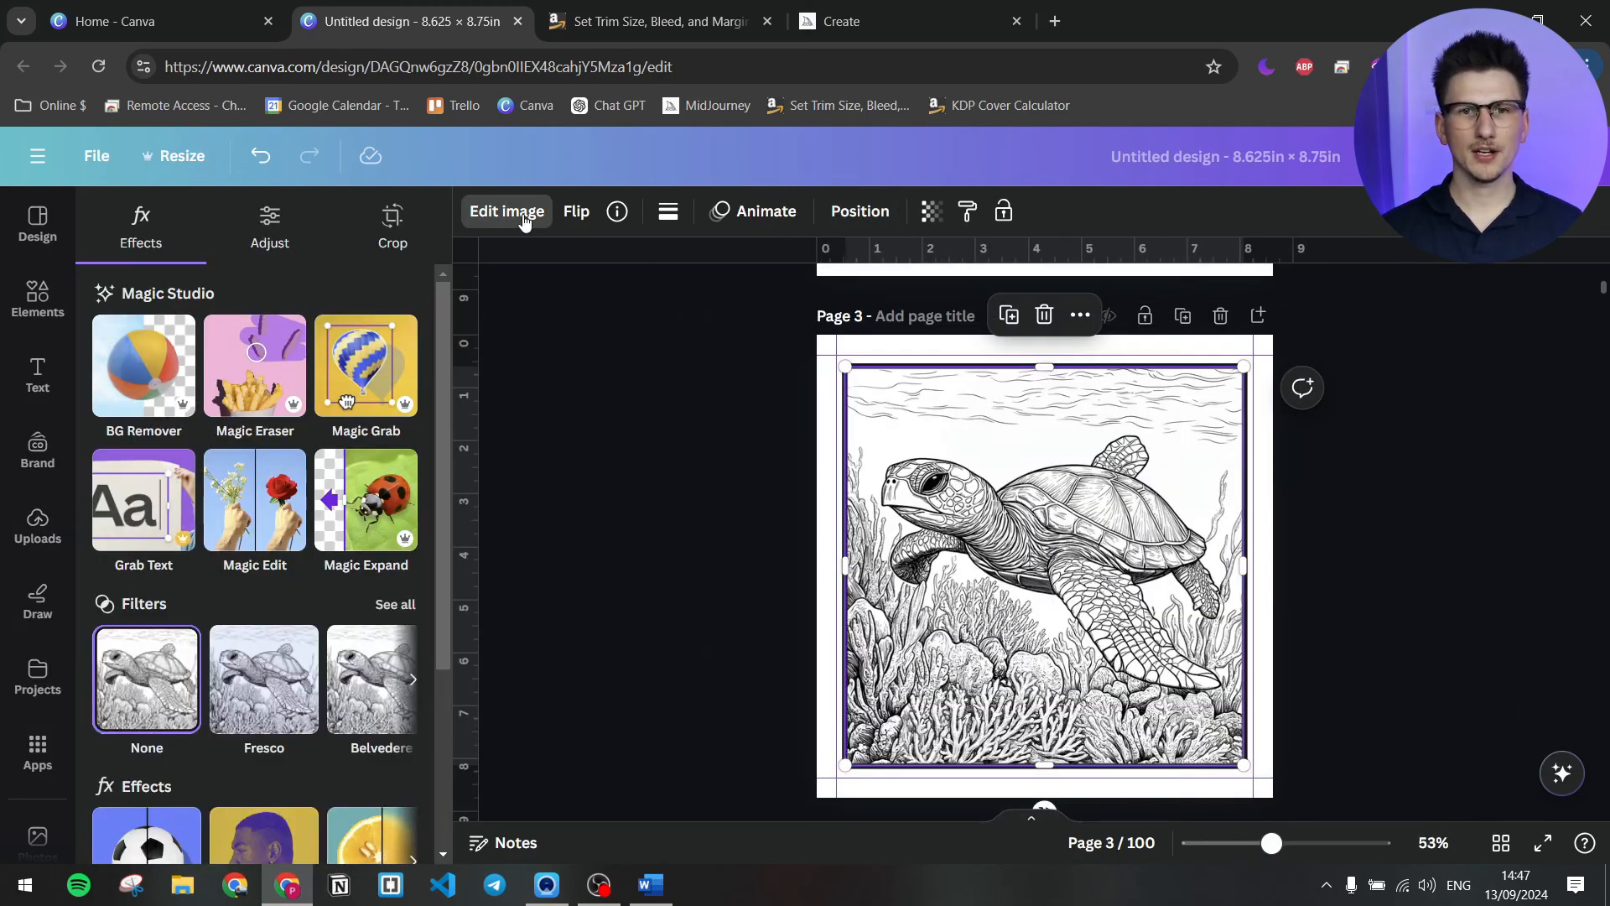
- Adjust the sea turtle image on page 3 by setting Blacks to 94 and Whites to 64
left_click(260, 230)
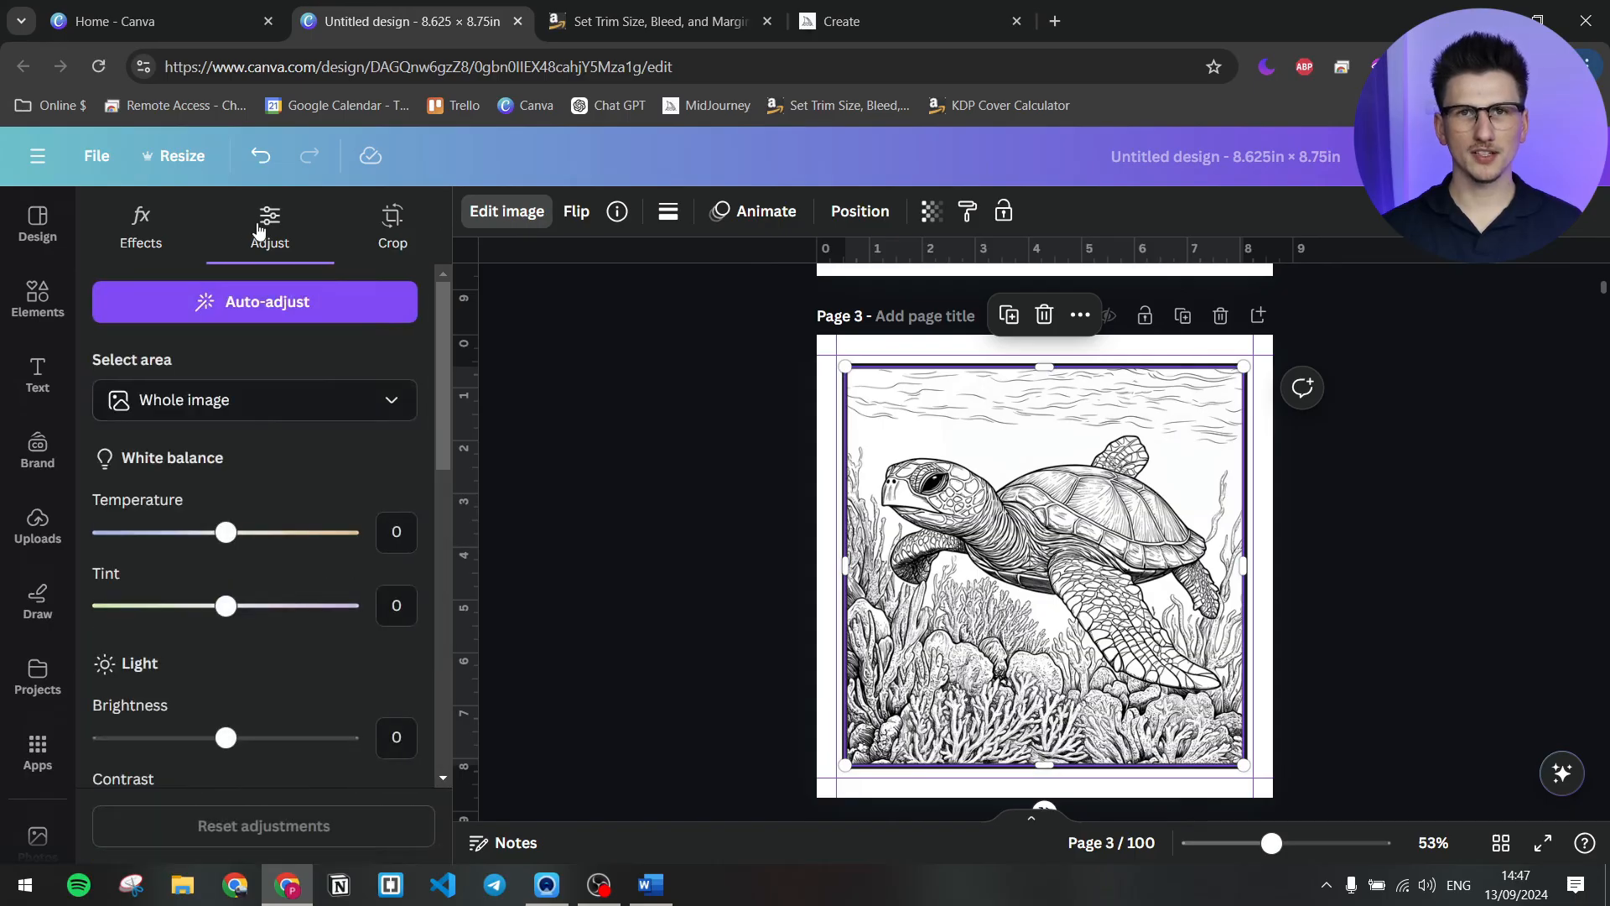
left_click_drag(446, 371, 440, 509)
left_click_drag(226, 671, 343, 681)
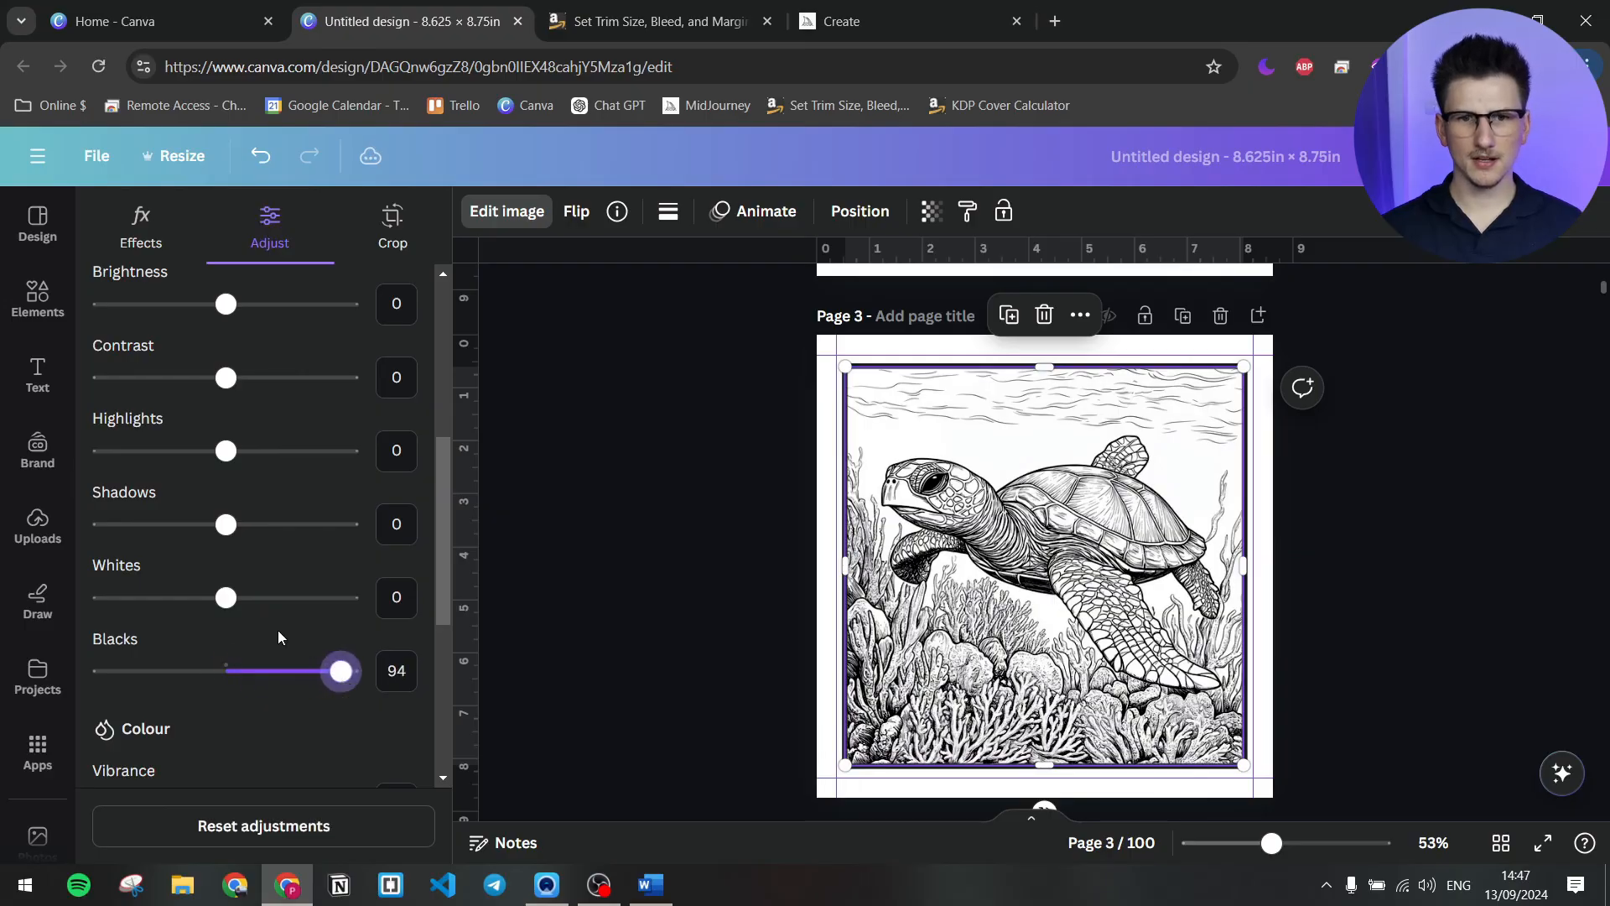
left_click_drag(228, 600, 307, 608)
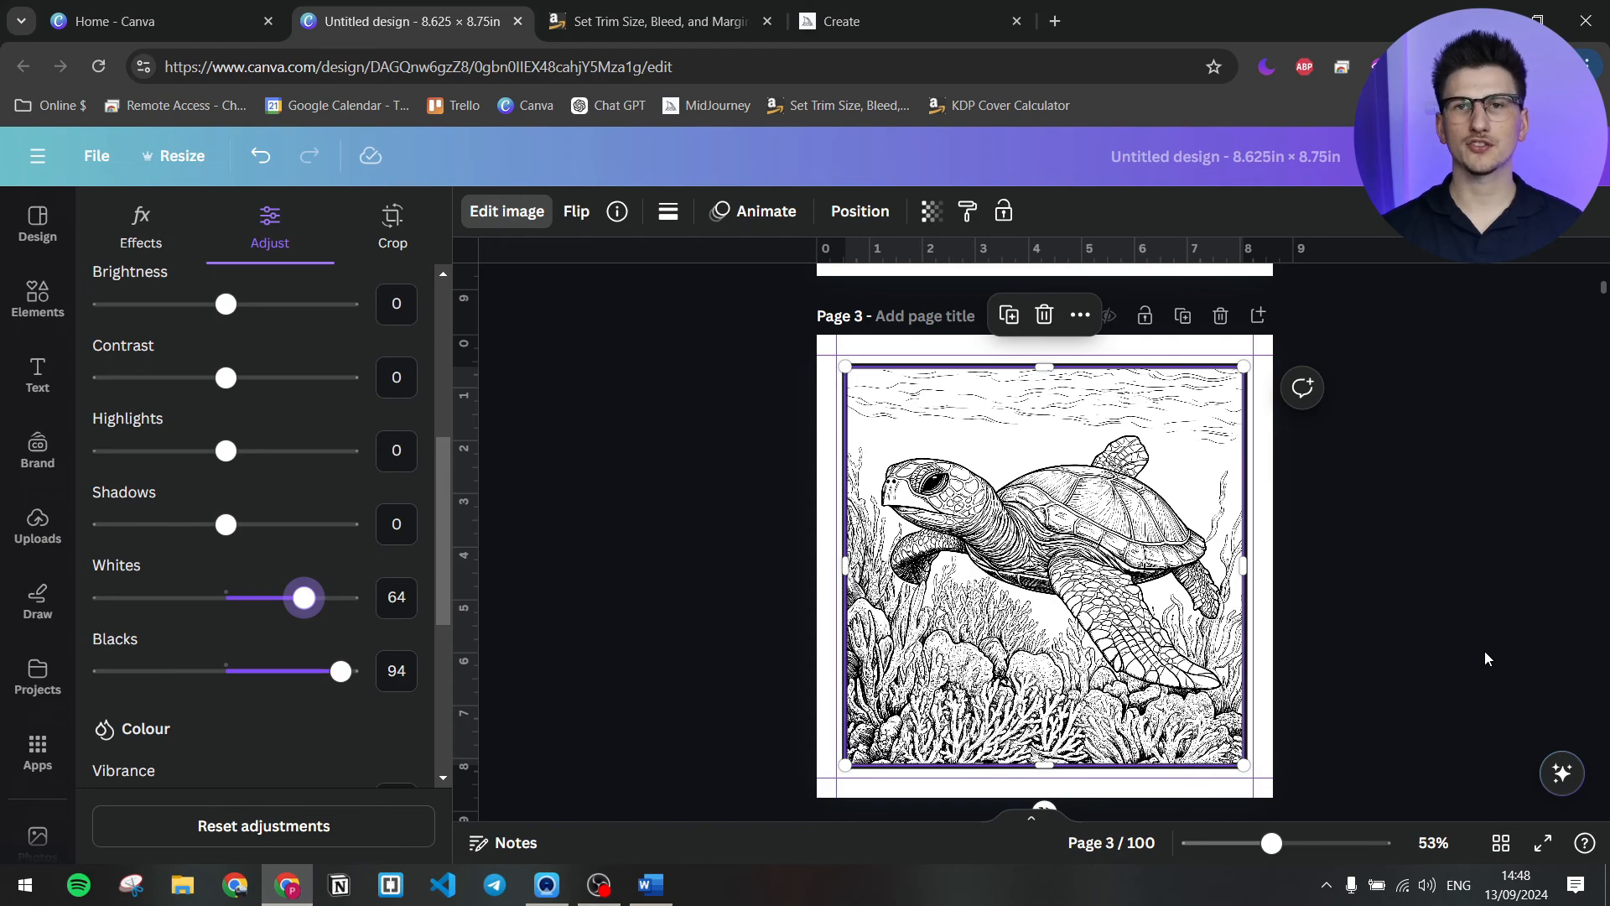
left_click(1389, 572)
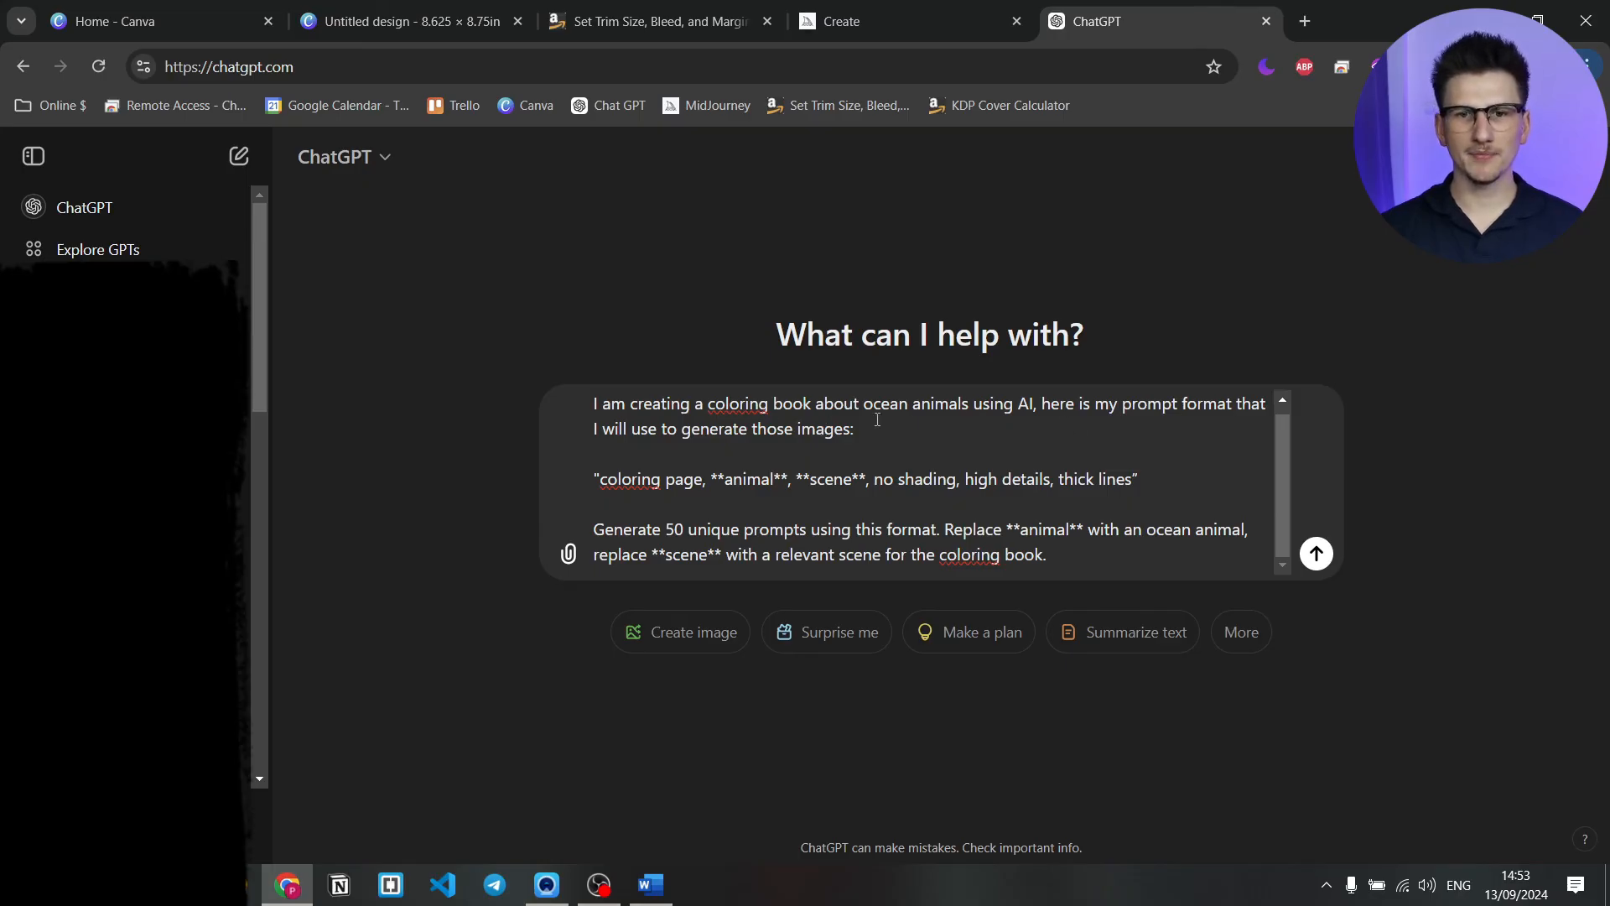
- In ChatGPT, review the prompt template and submit the request for 50 unique ocean-animal prompts with **animal** and **scene** replaced
left_click_drag(595, 477, 1138, 484)
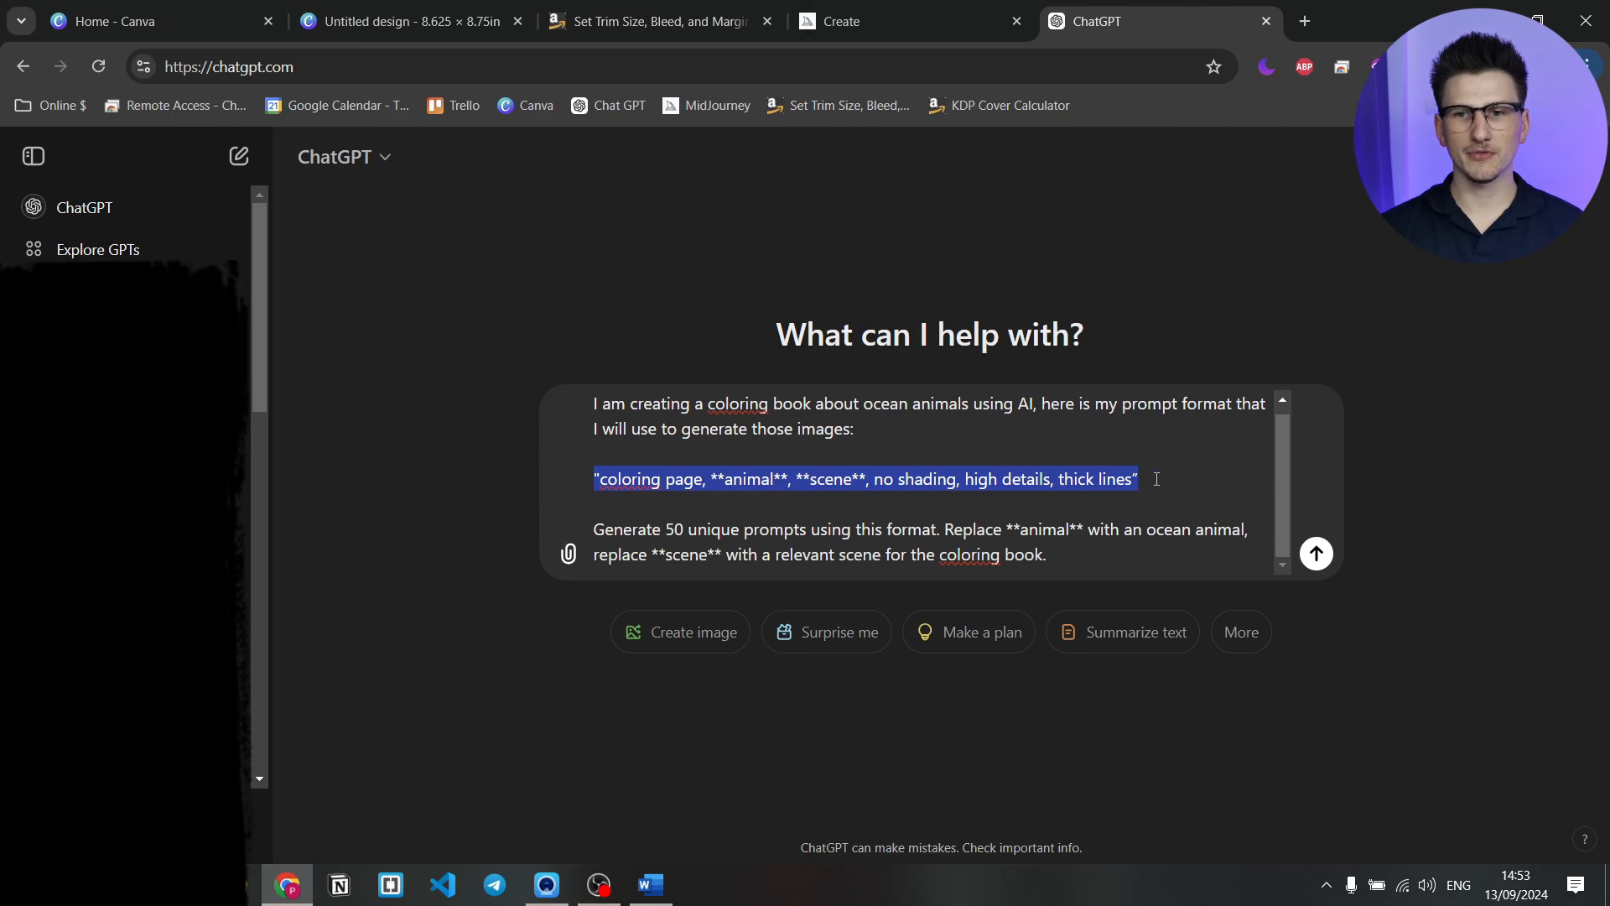
left_click(1155, 485)
left_click_drag(711, 478, 874, 479)
left_click(875, 479)
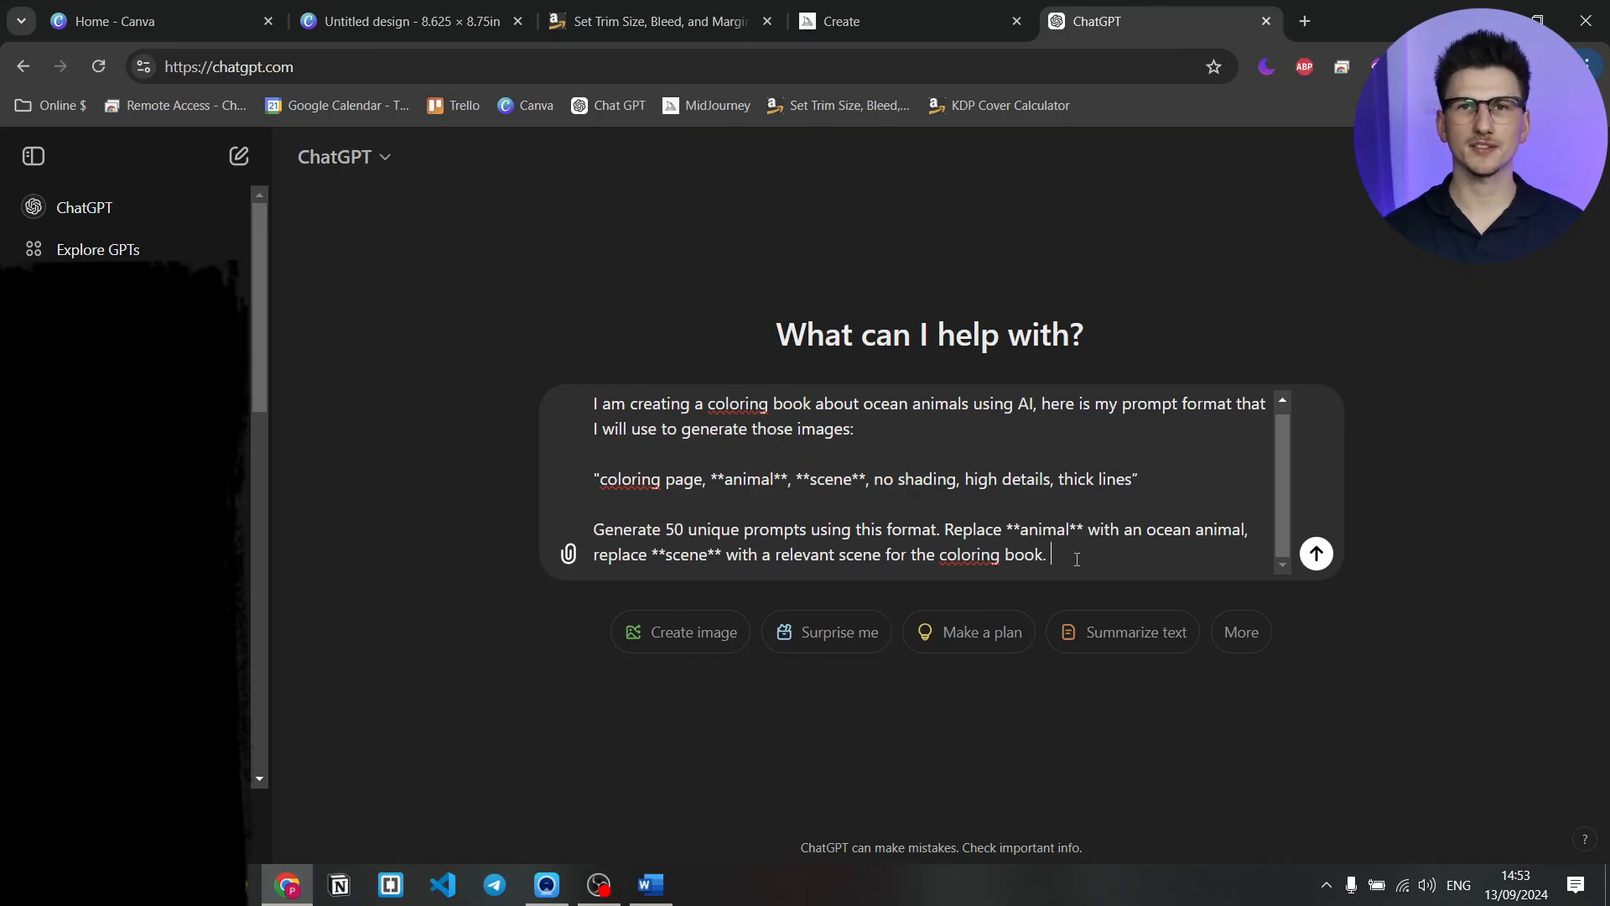
key("Return")
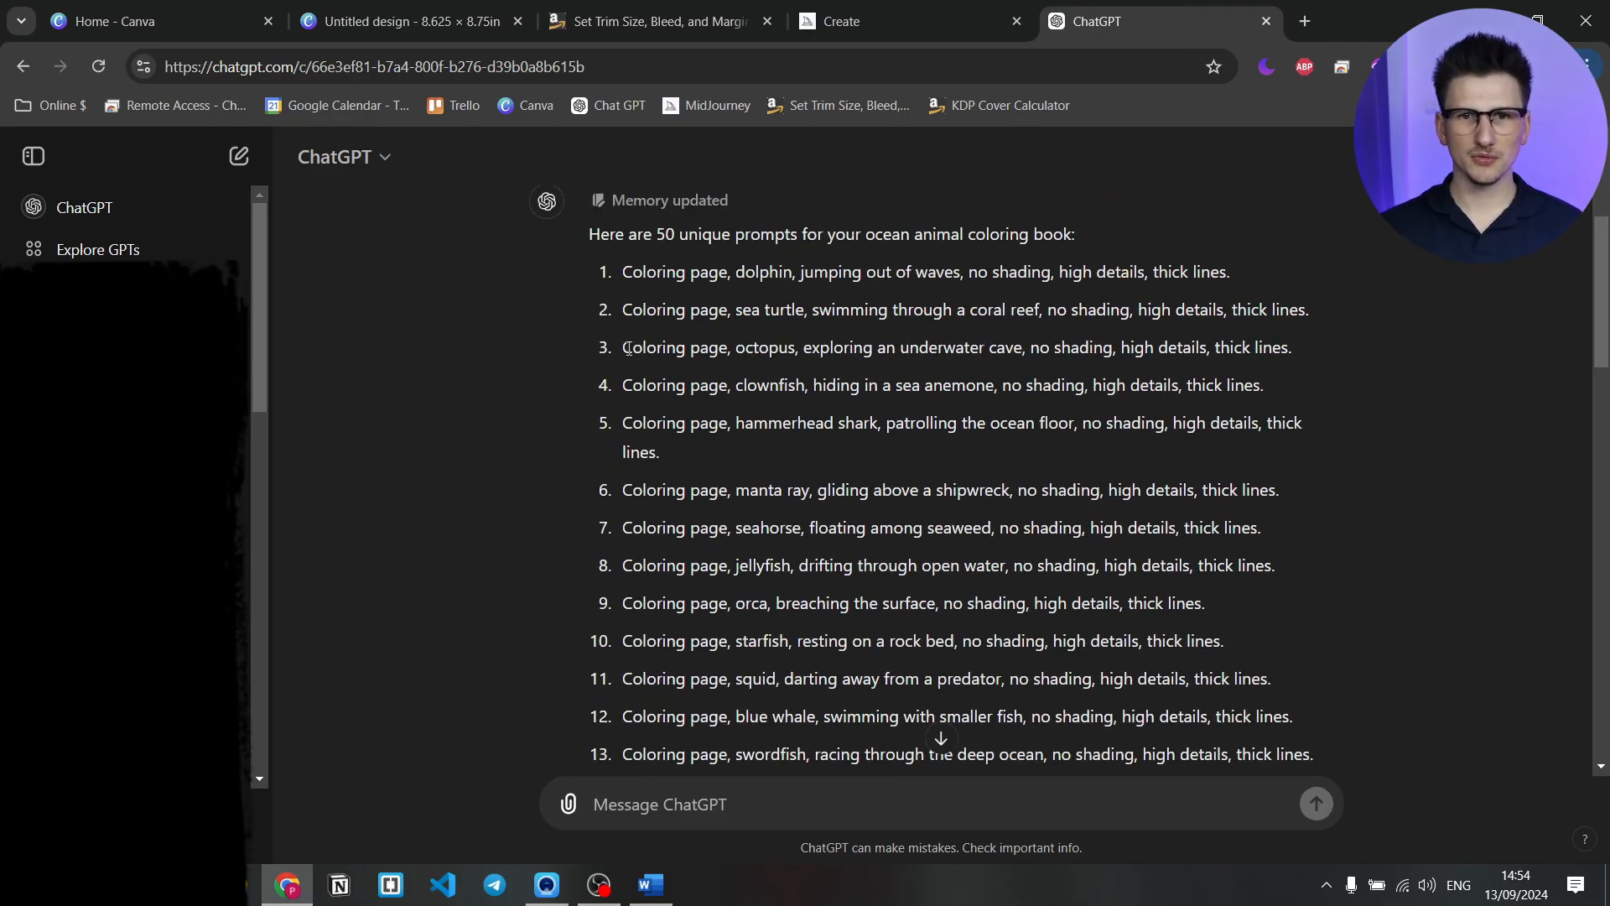
- Copy the third ChatGPT prompt, "octopus, exploring an underwater cave", and submit it in Midjourney
left_click_drag(627, 348, 1290, 346)
key("ctrl+c")
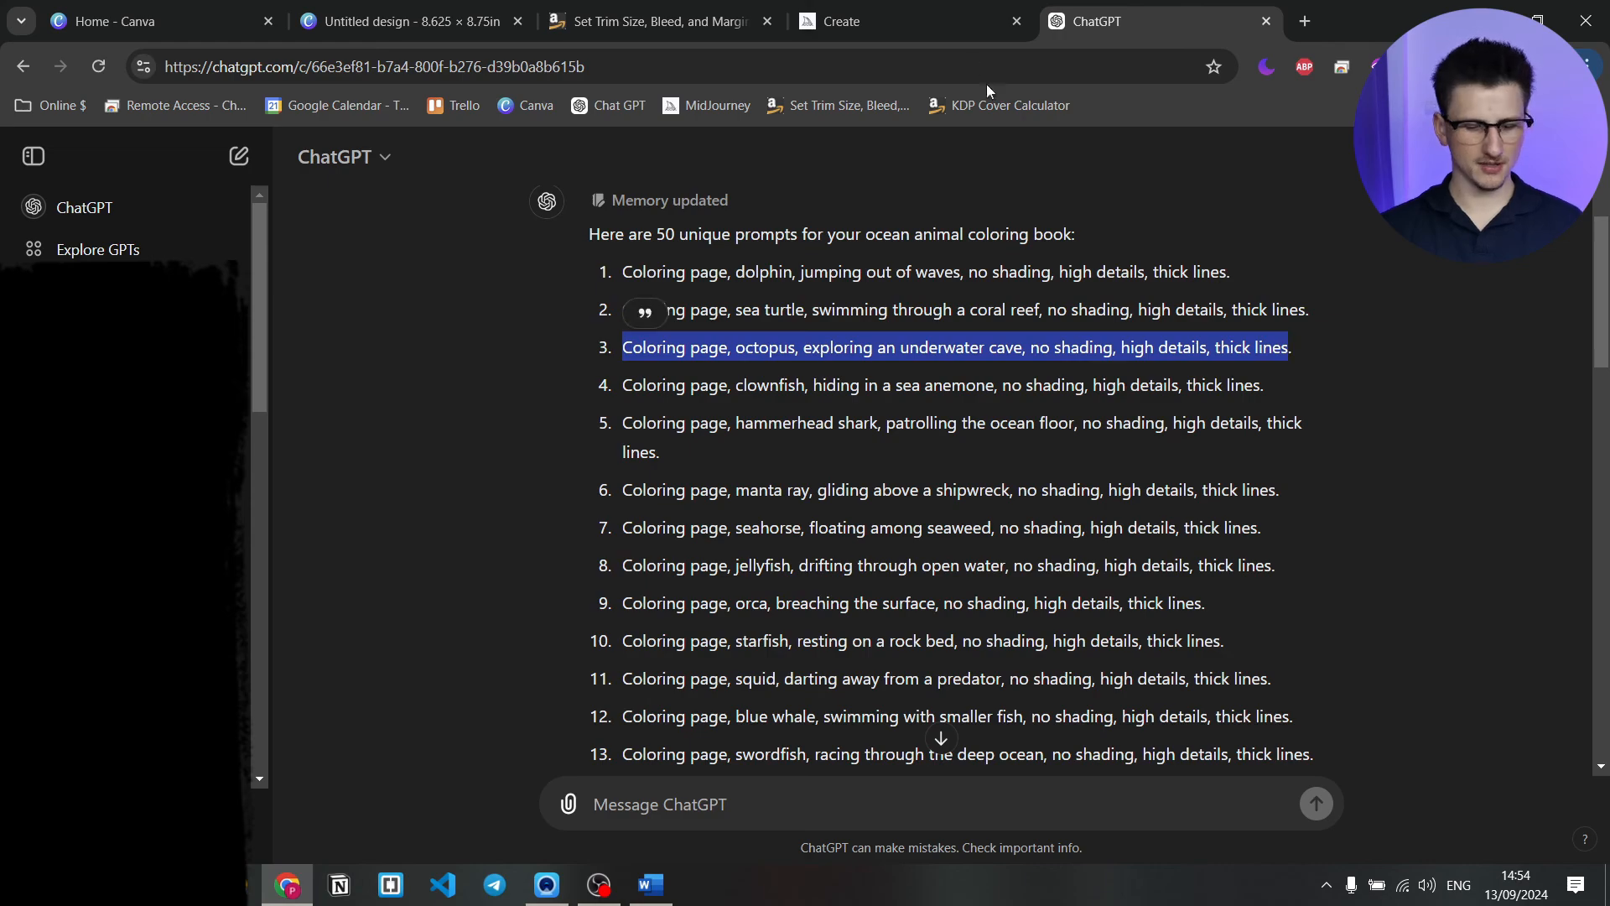
left_click(881, 21)
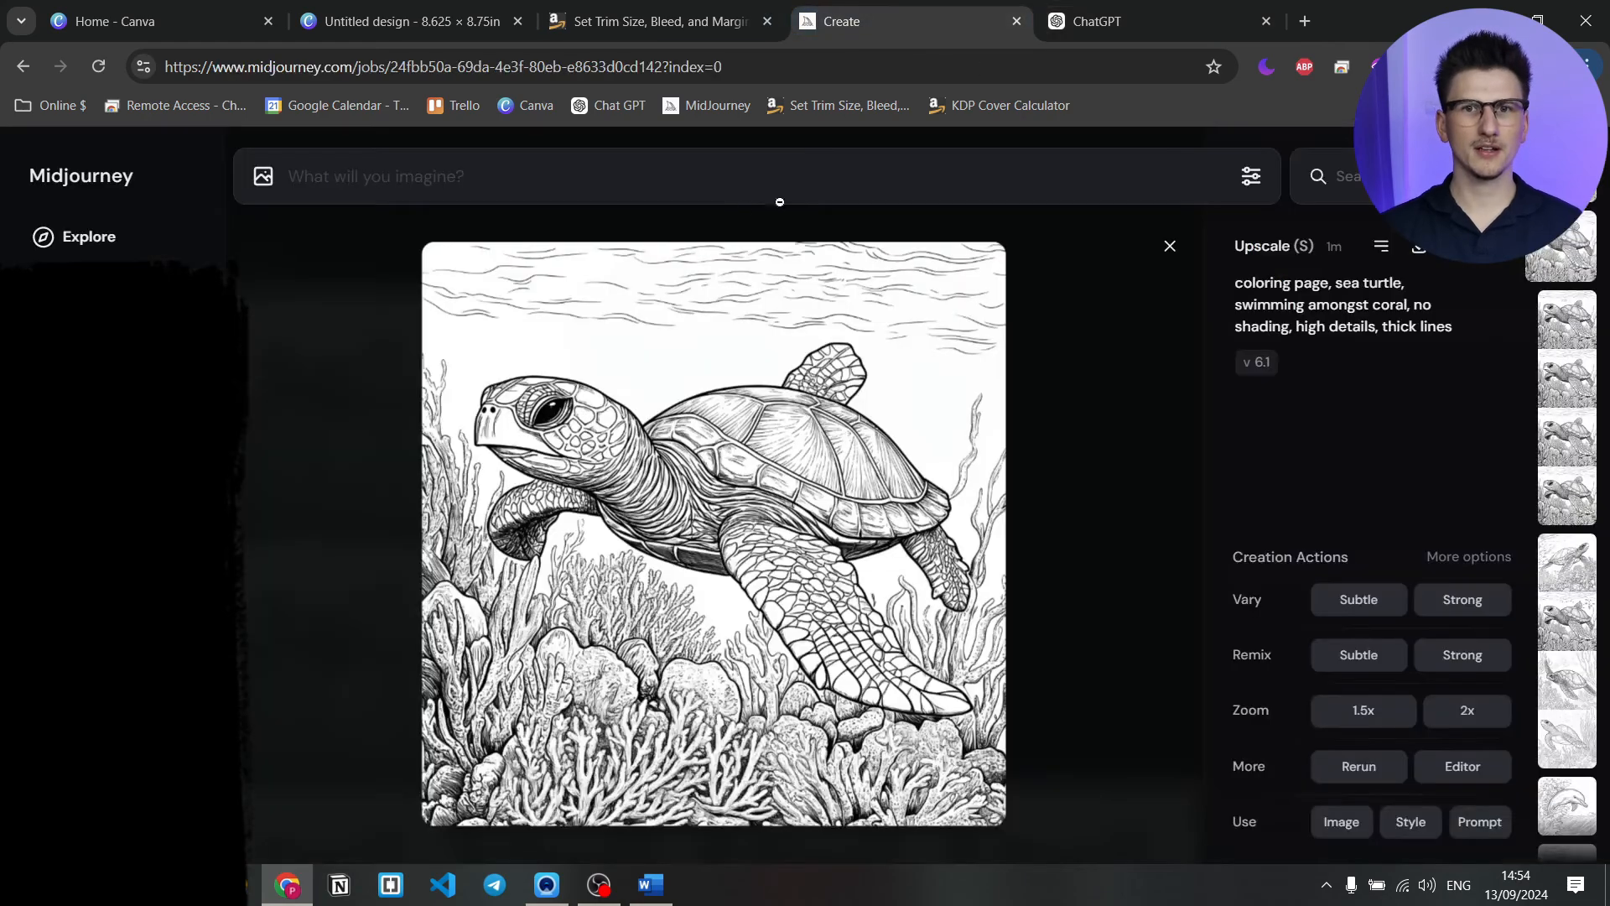
left_click(1171, 247)
key("ctrl+v")
key("Return")
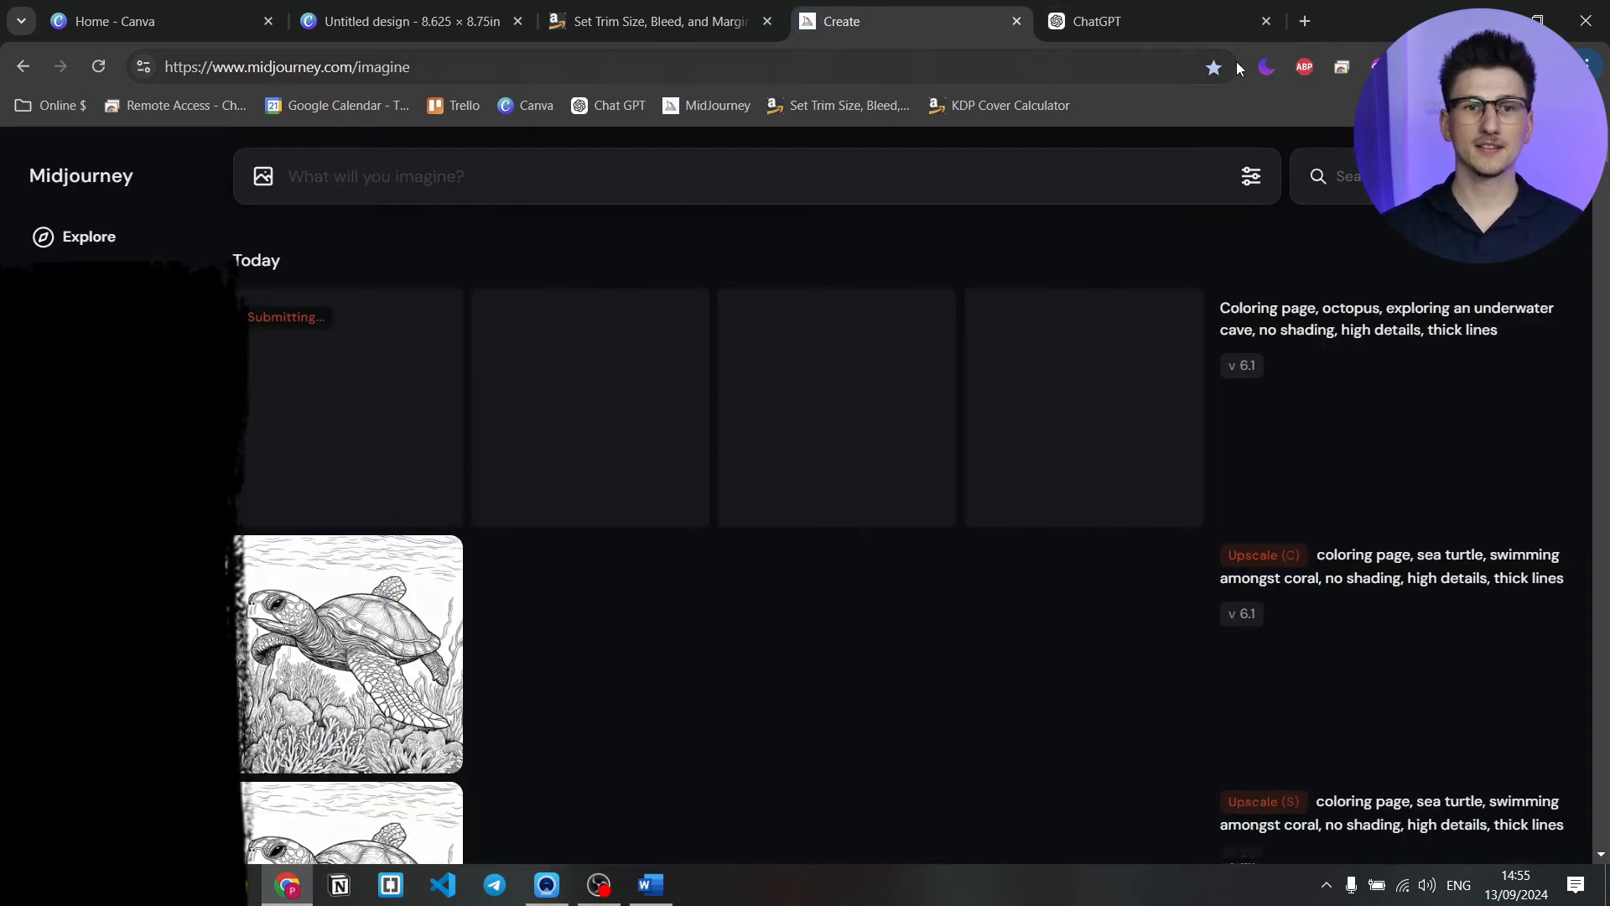
- Copy the fourth ChatGPT prompt, "clownfish, hiding in a sea anemone", and submit it in Midjourney
left_click(1124, 21)
left_click_drag(626, 384, 1257, 381)
key("ctrl+c")
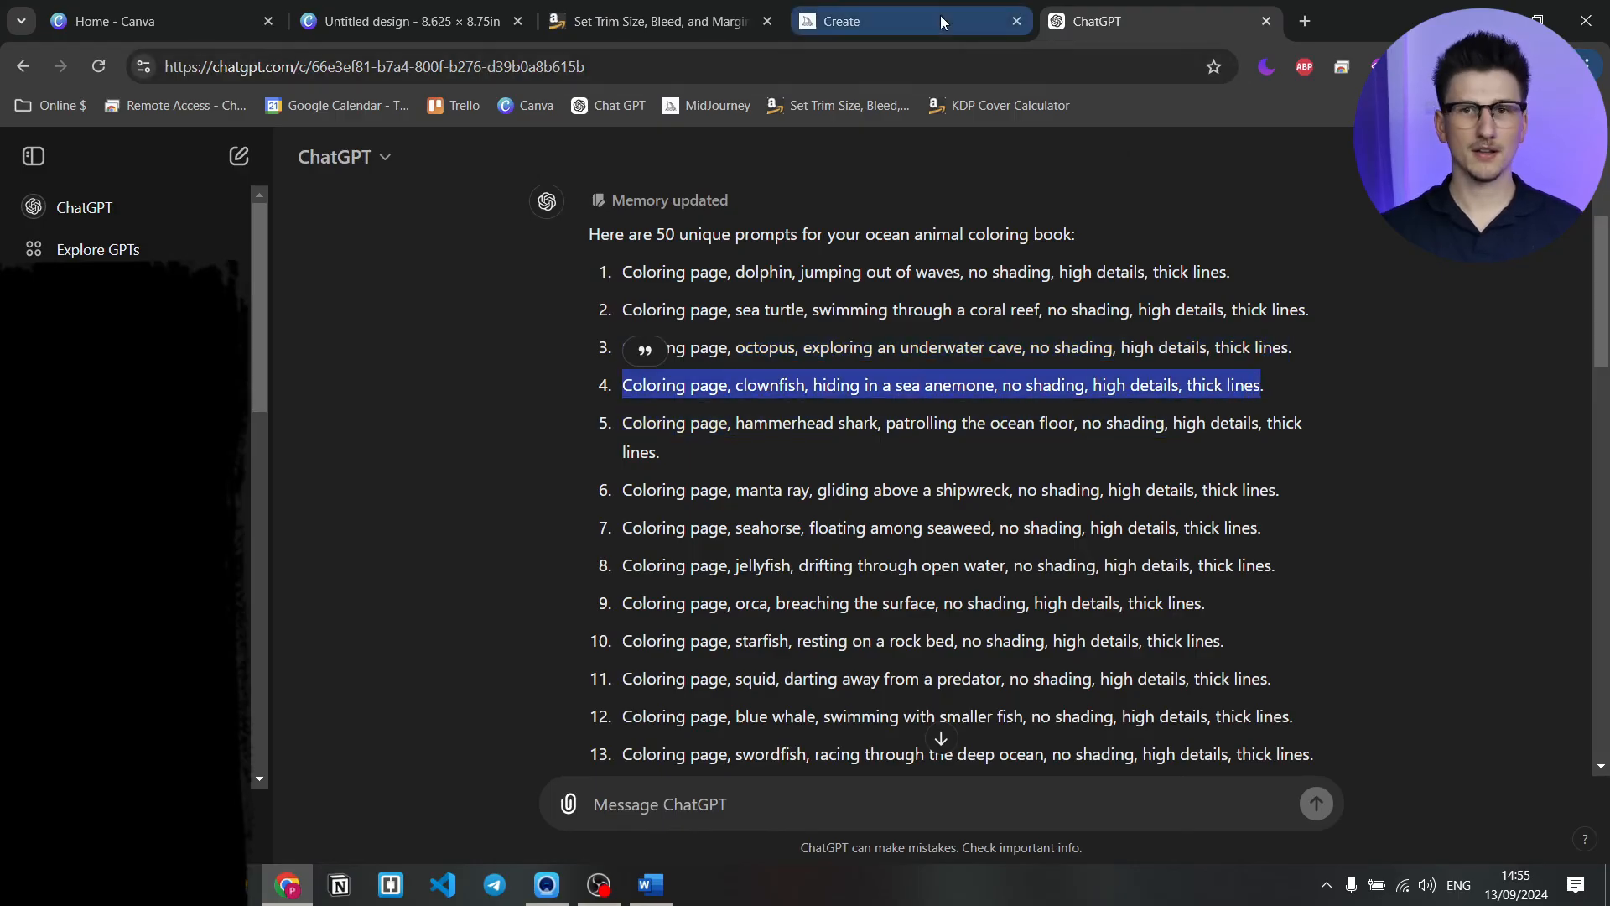
left_click(841, 21)
key("ctrl+v")
key("Return")
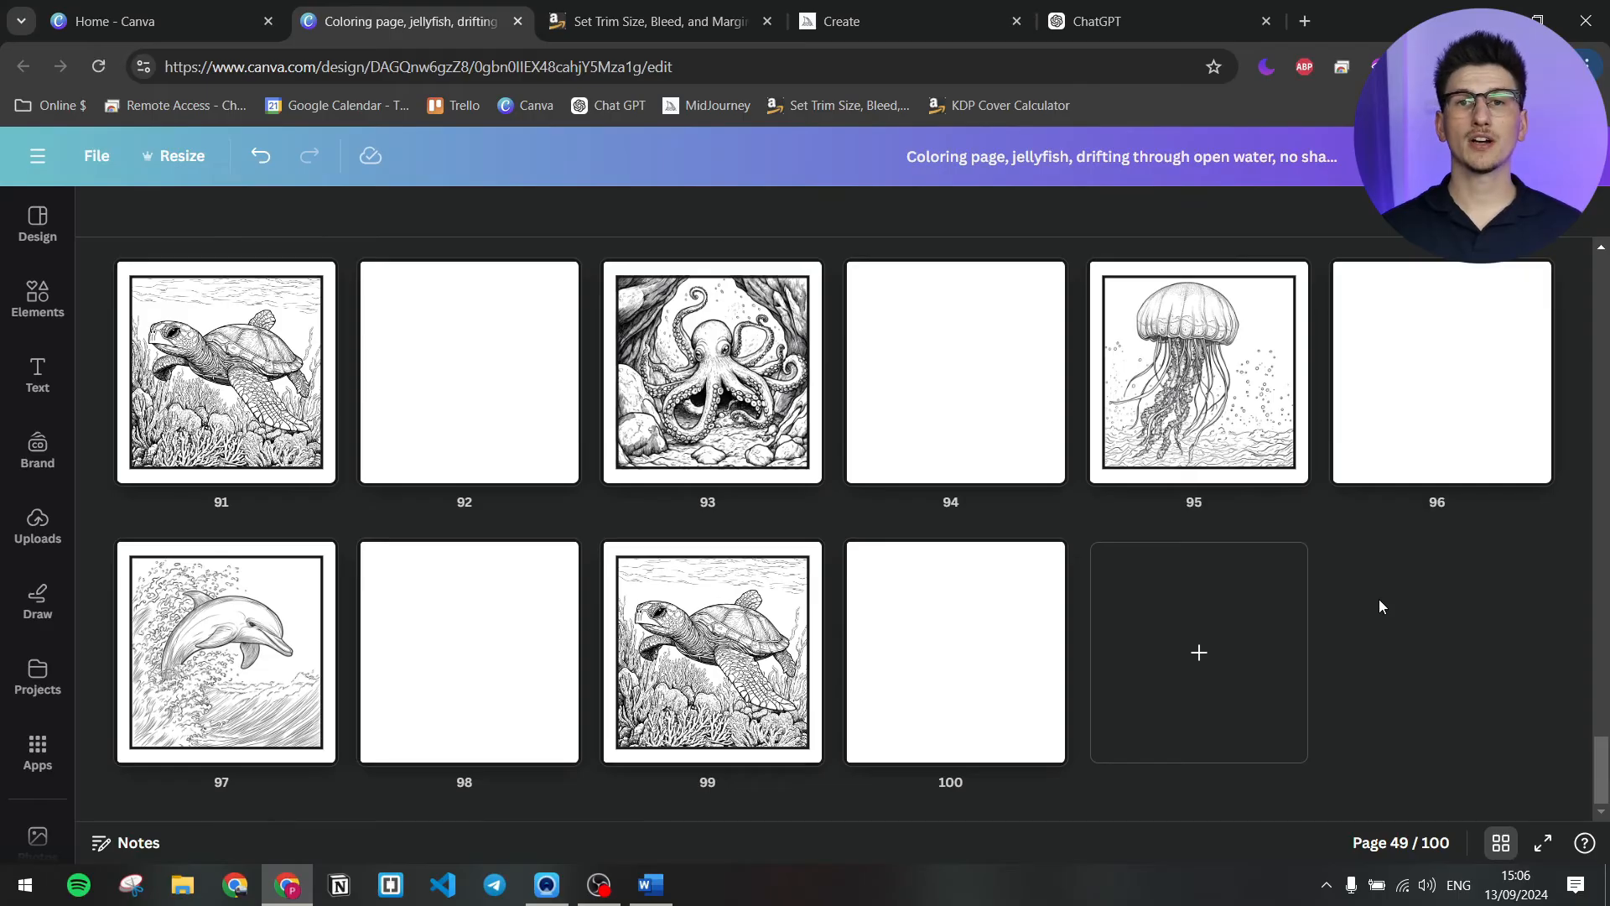
- Rename the 100-page Canva design as "ocean coloring book interior"
left_click(1192, 158)
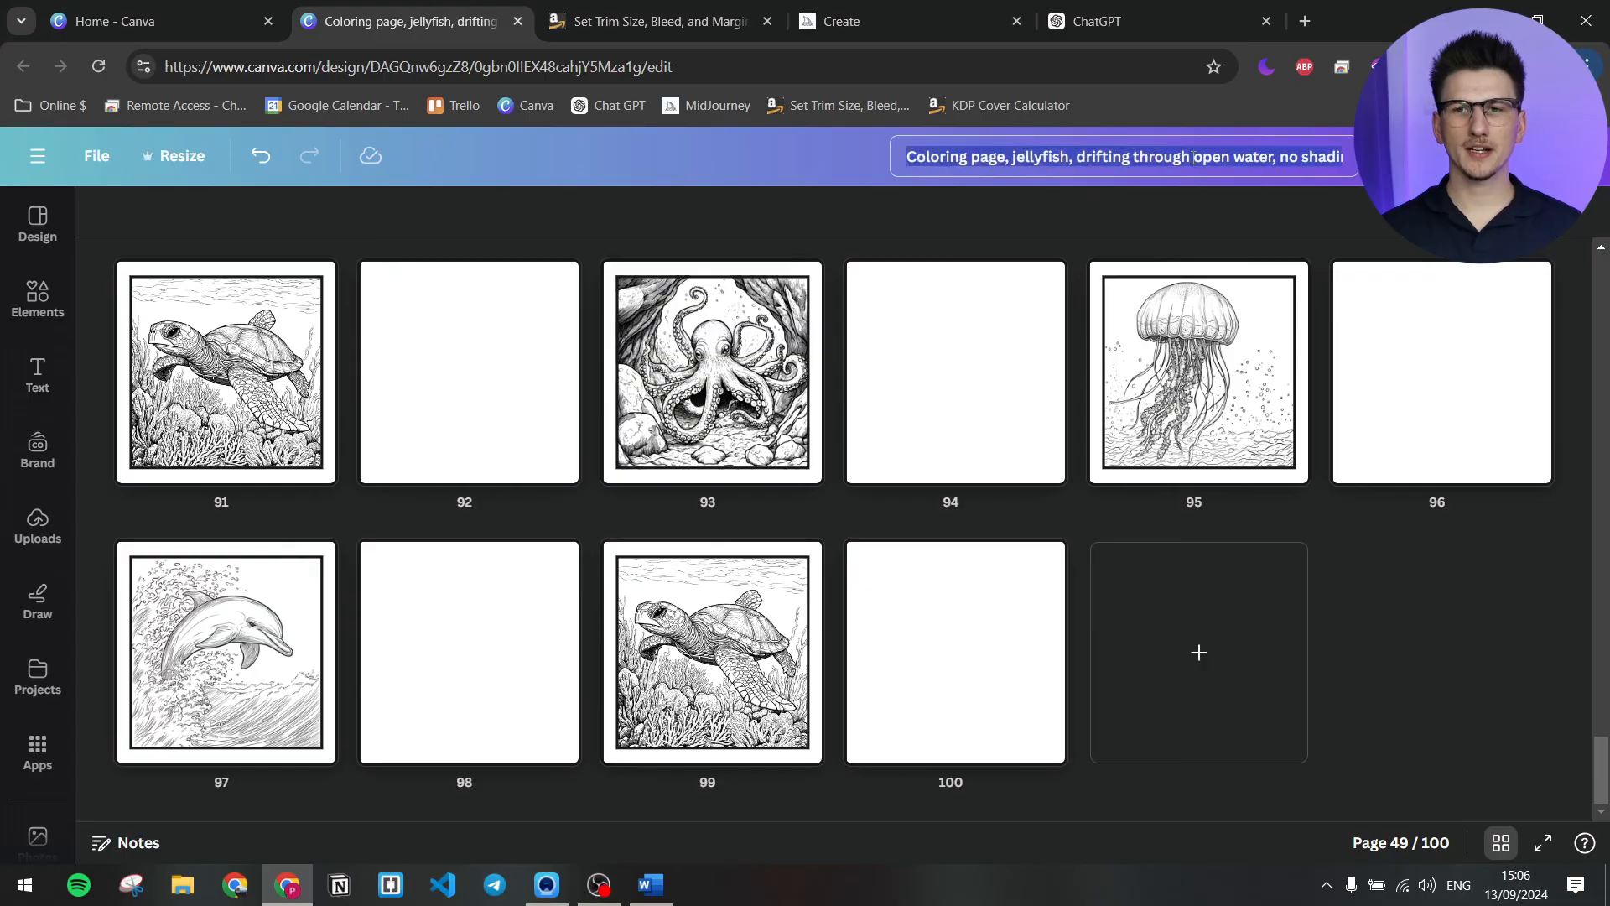
type("ocean color")
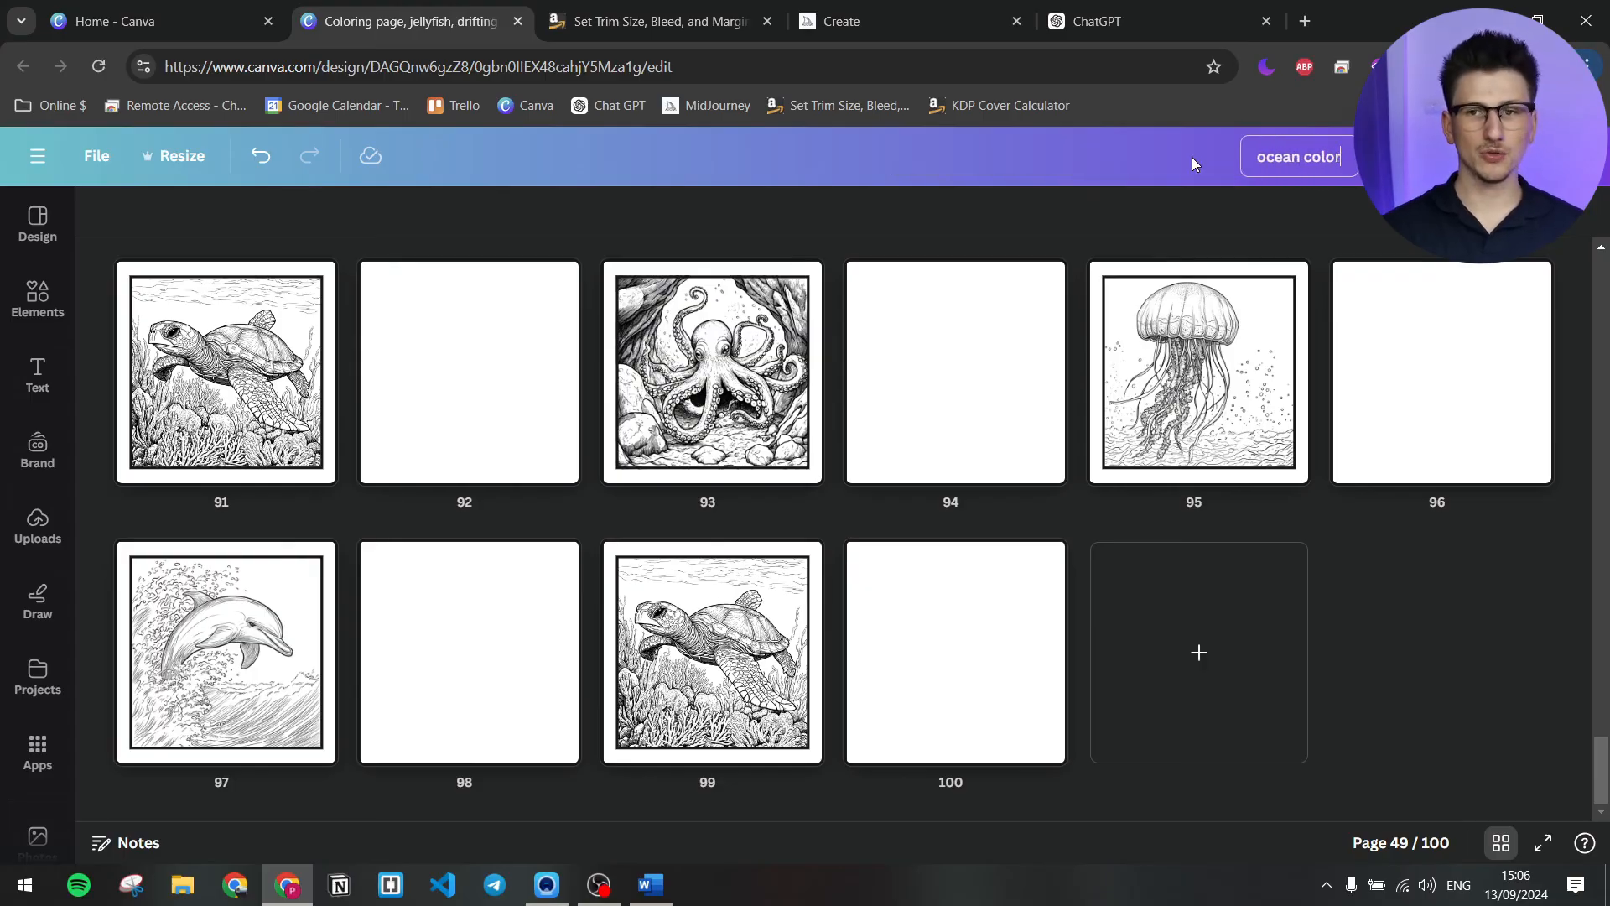
type("ing book interior")
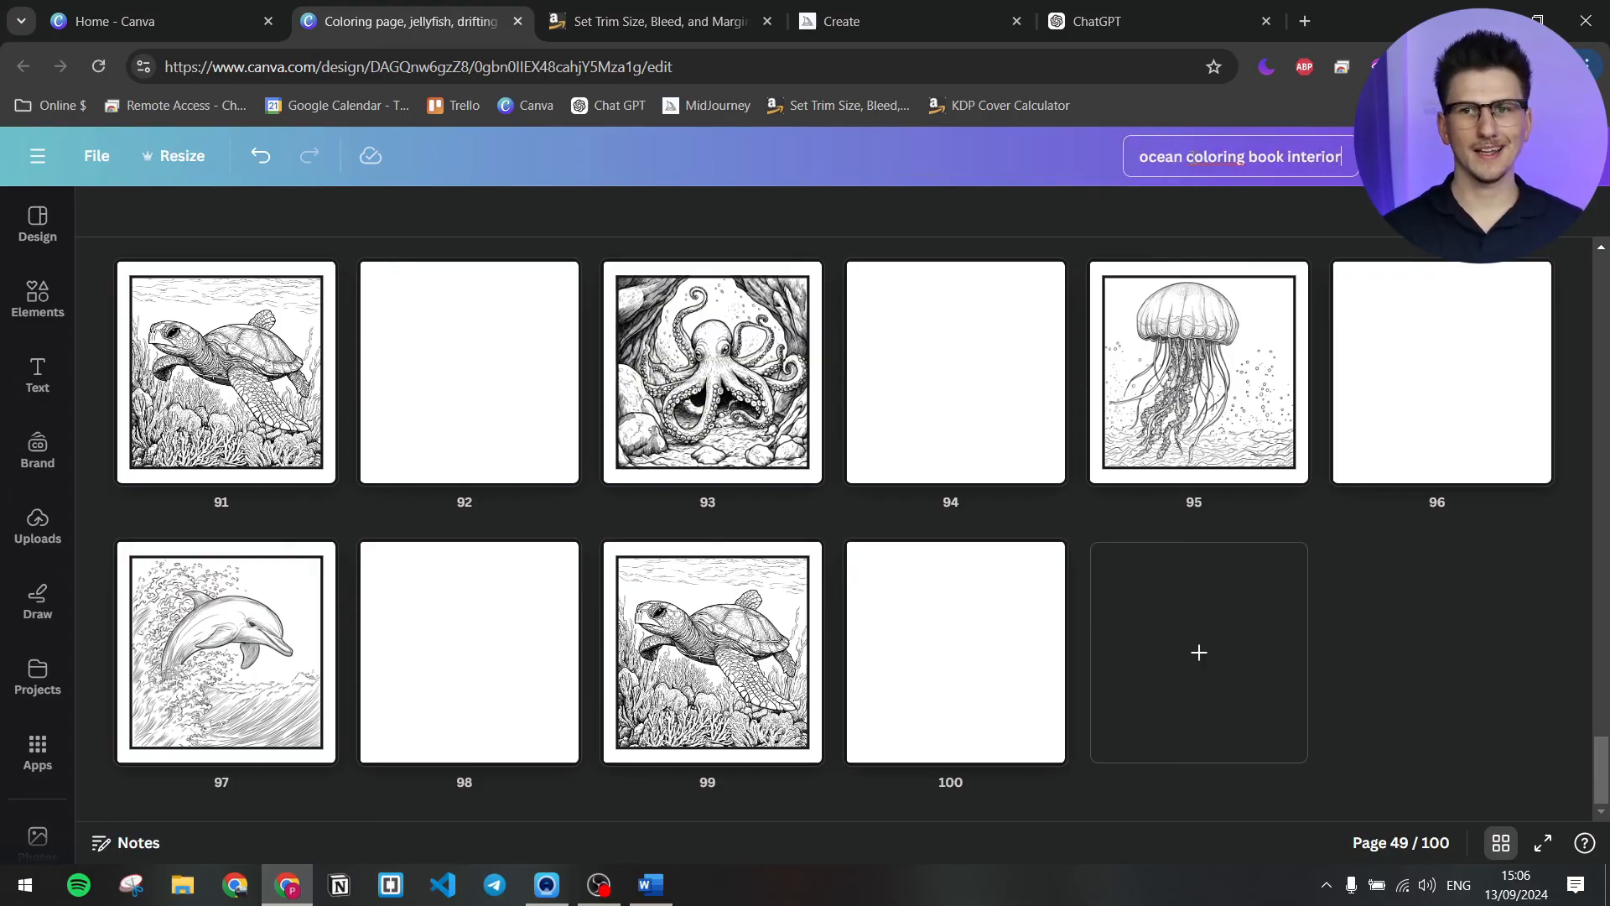
left_click(1476, 578)
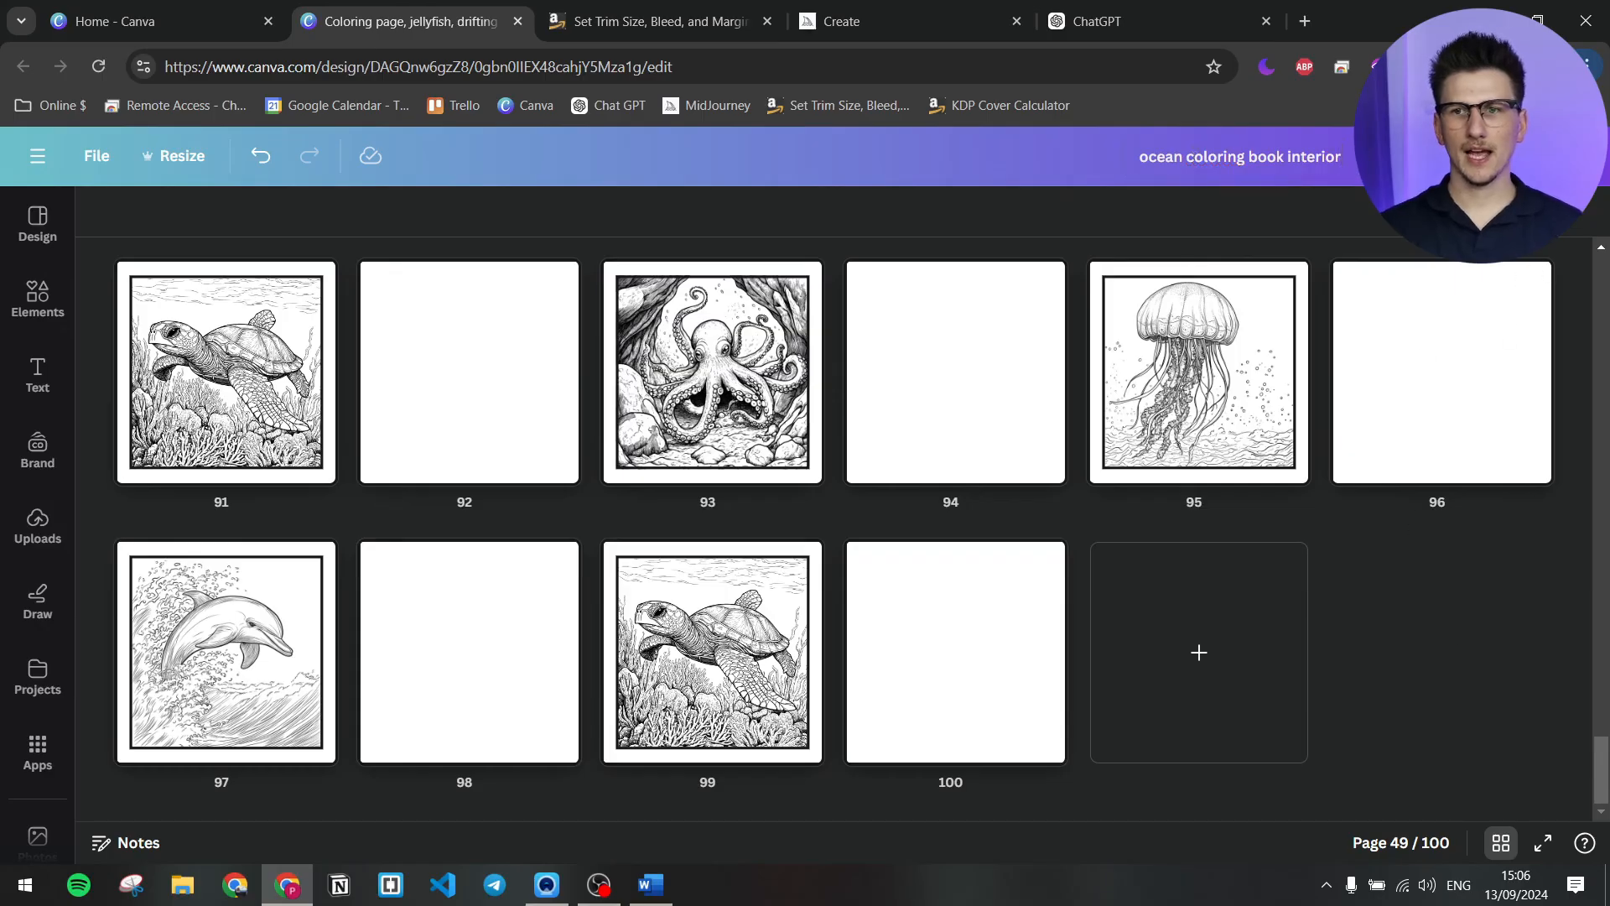
- Download all 100 pages of the design as a PDF Print file with Flatten PDF enabled
left_click(1552, 156)
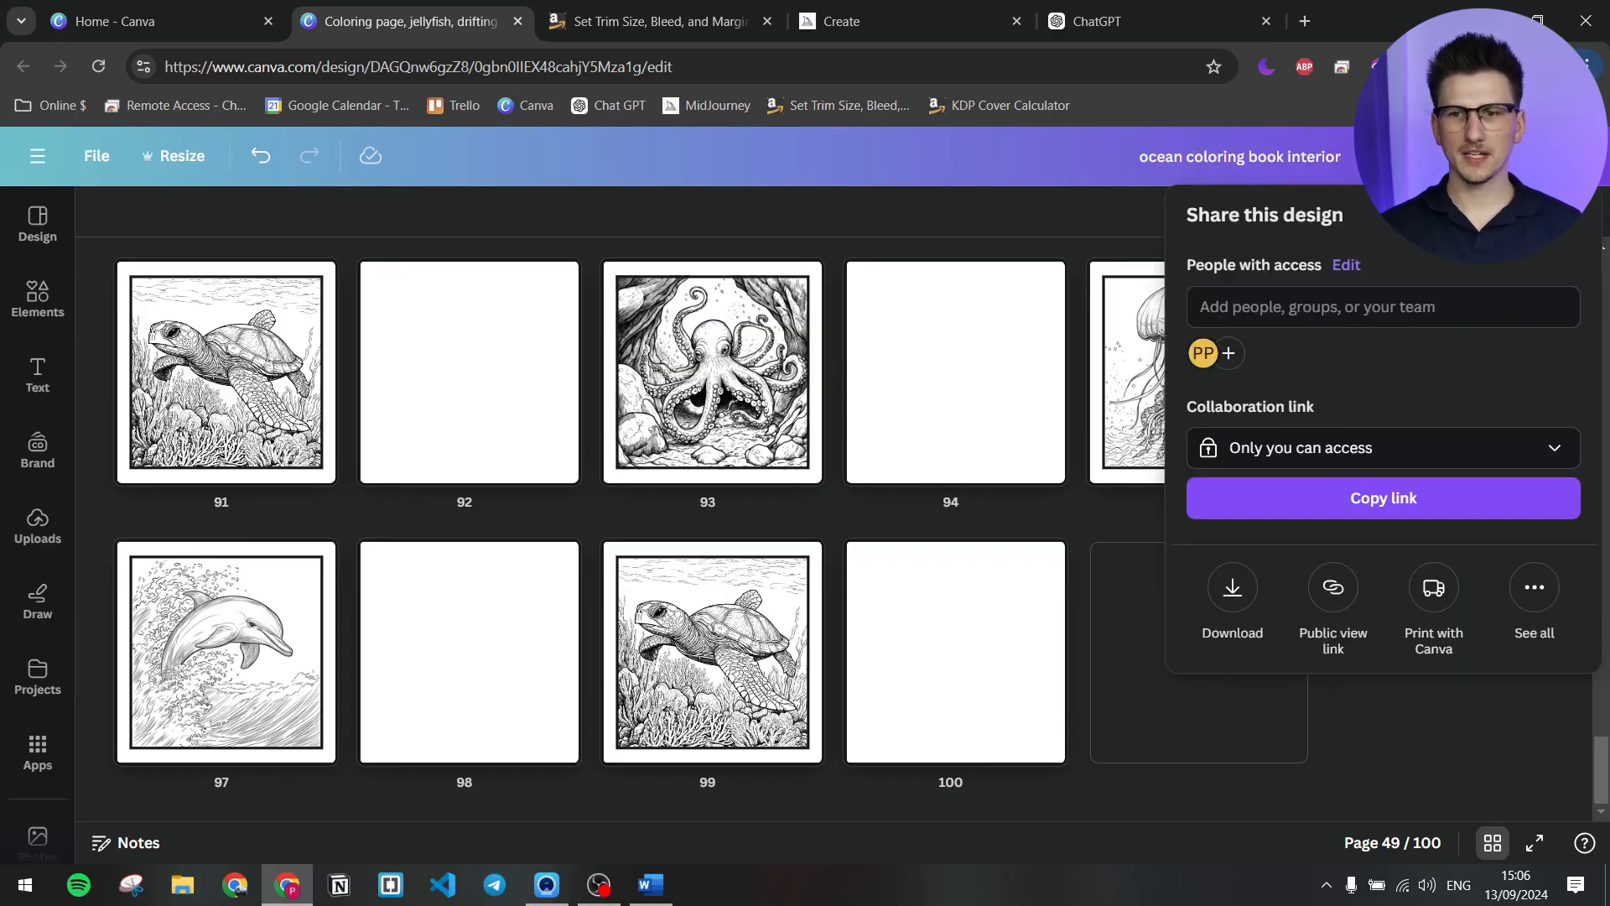
left_click(1230, 590)
left_click(1373, 306)
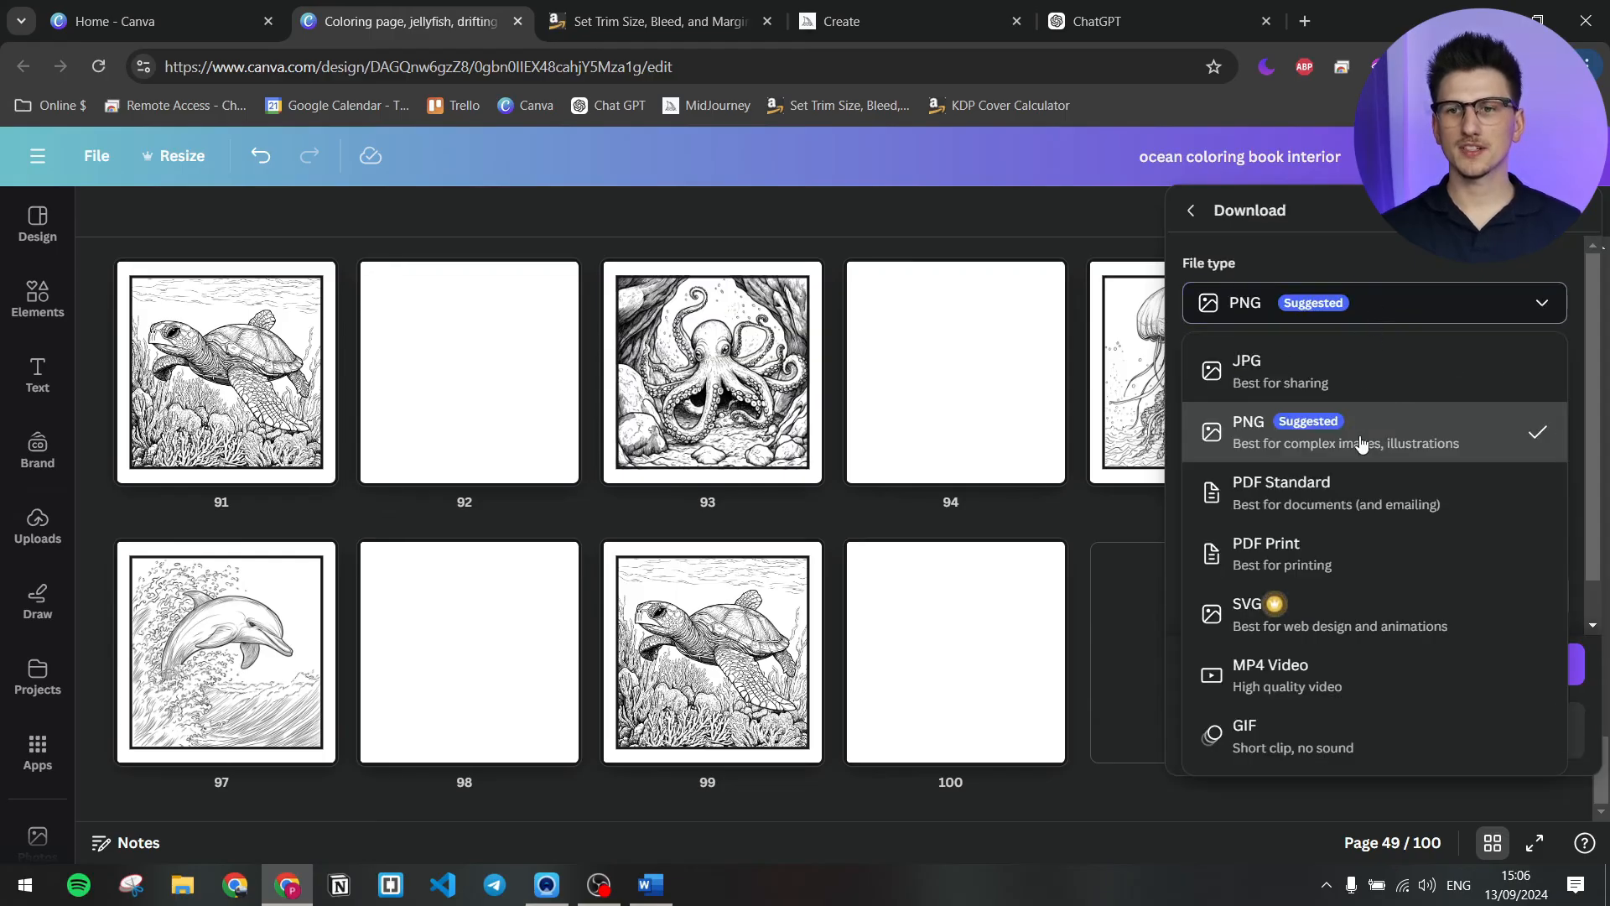
left_click(1345, 585)
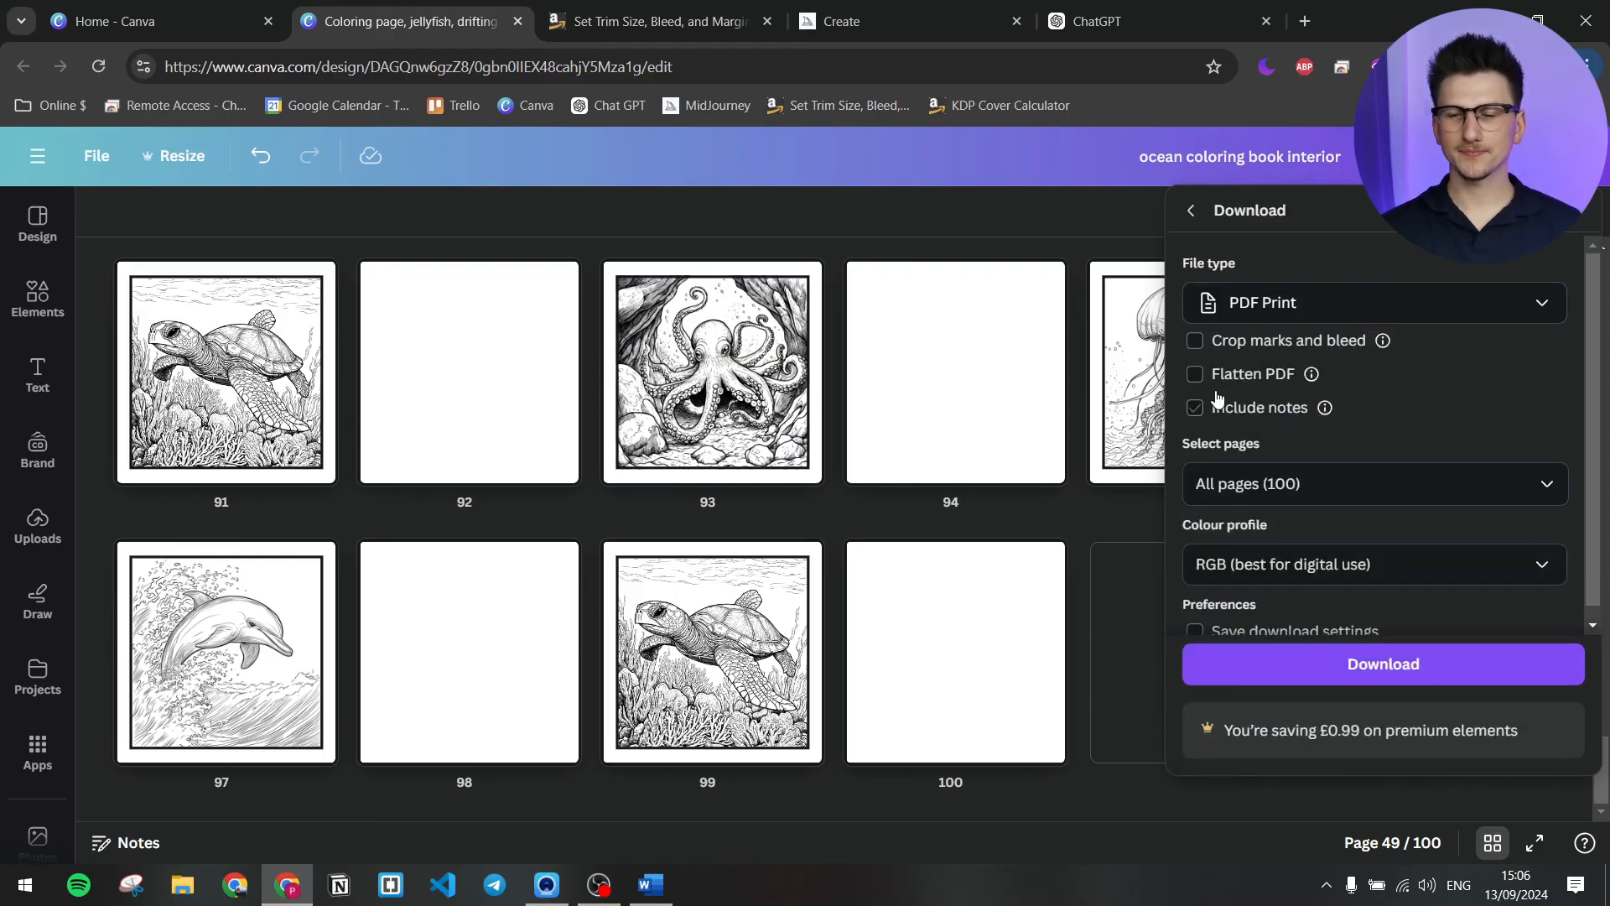
left_click(1195, 376)
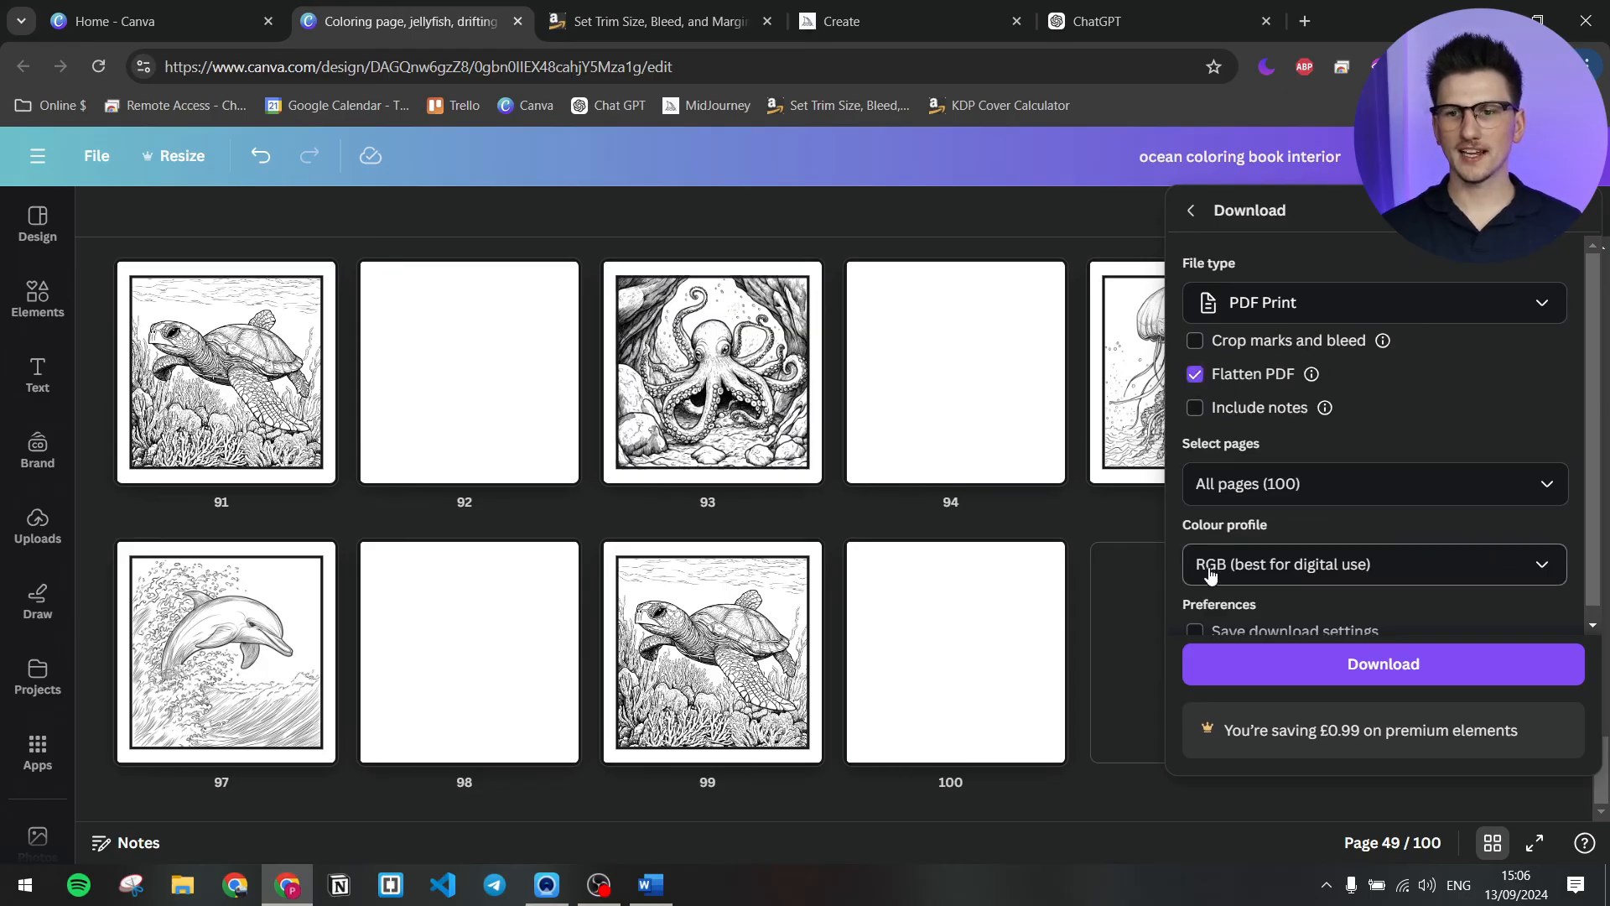
left_click(1385, 677)
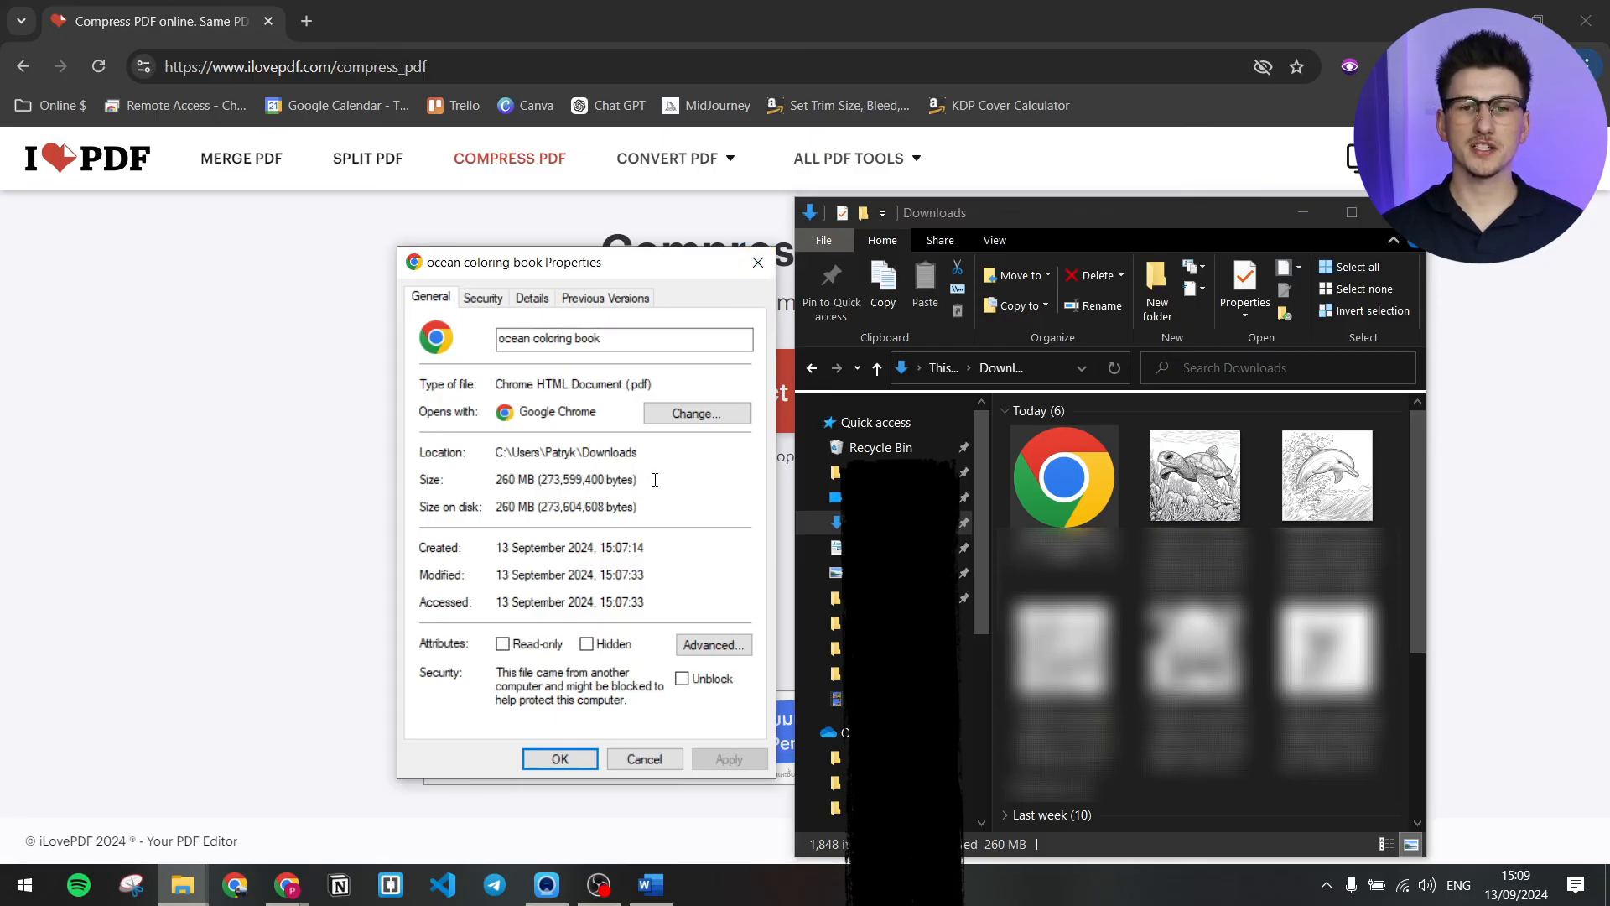
- Check the exported PDF's file size, close its properties, and upload ocean coloring book.pdf to the iLovePDF compressor
left_click_drag(654, 478, 501, 472)
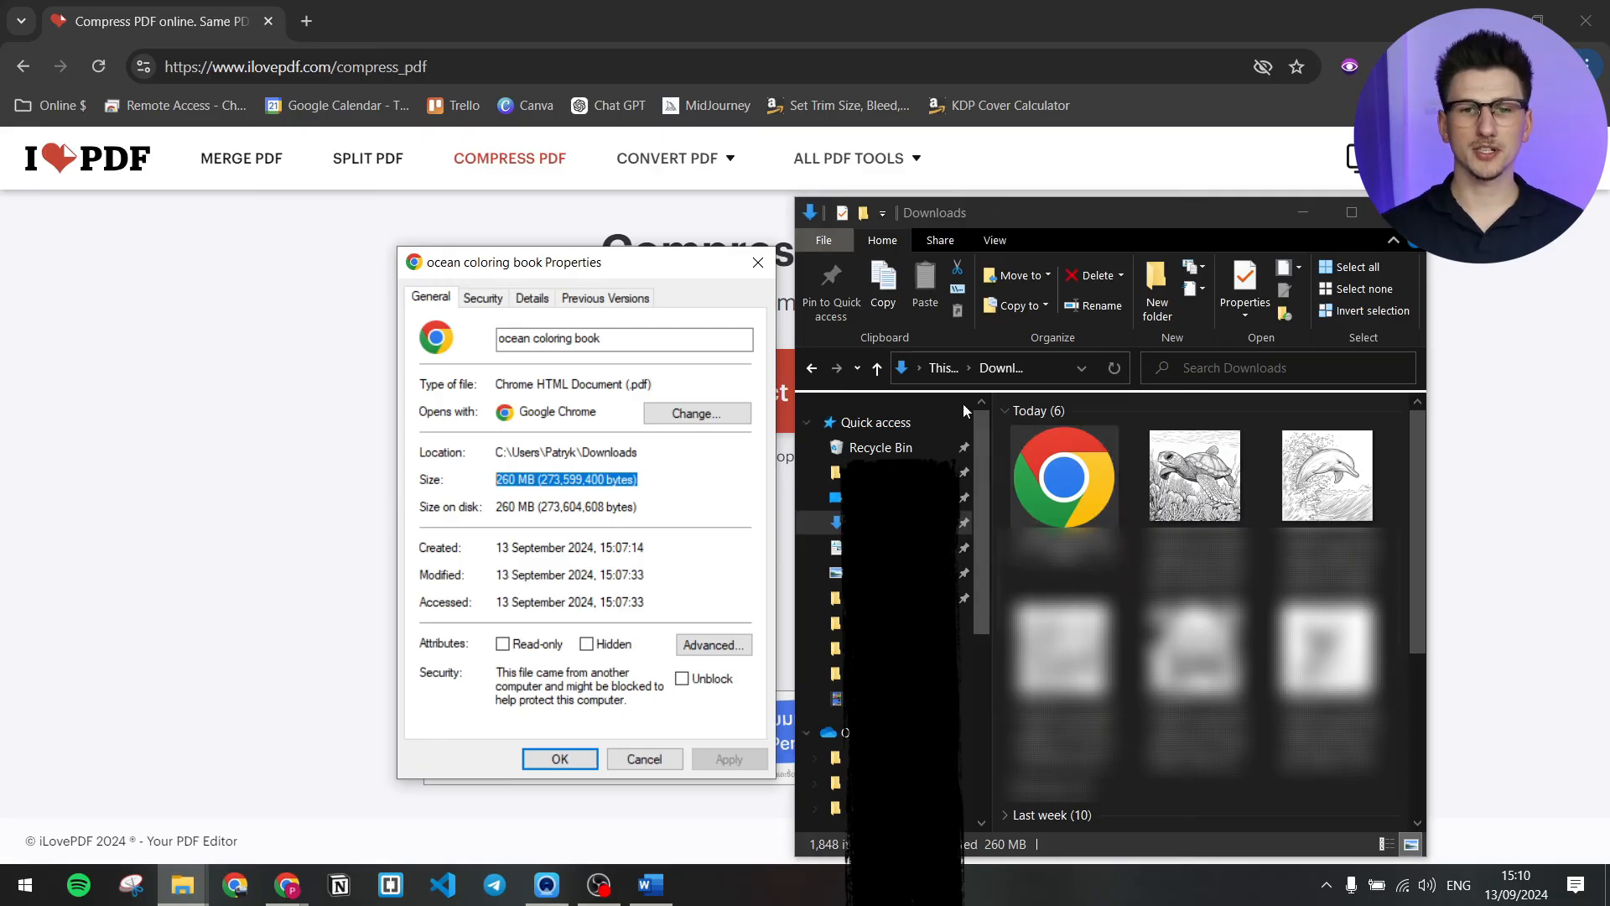
left_click(757, 262)
left_click_drag(1074, 482, 709, 387)
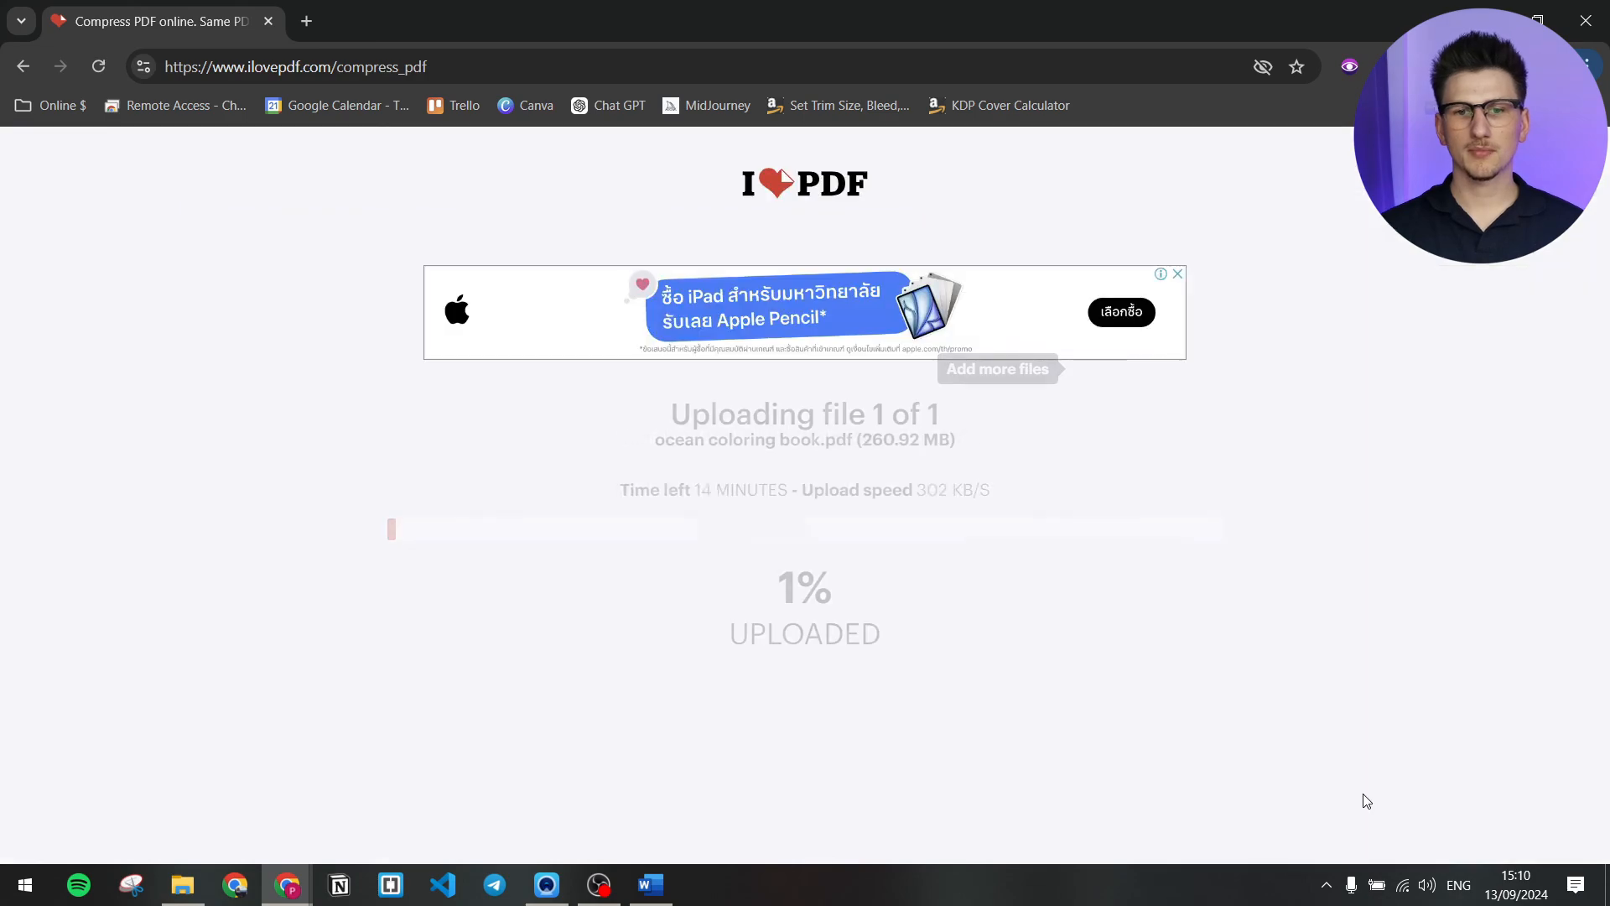
left_click(1368, 800)
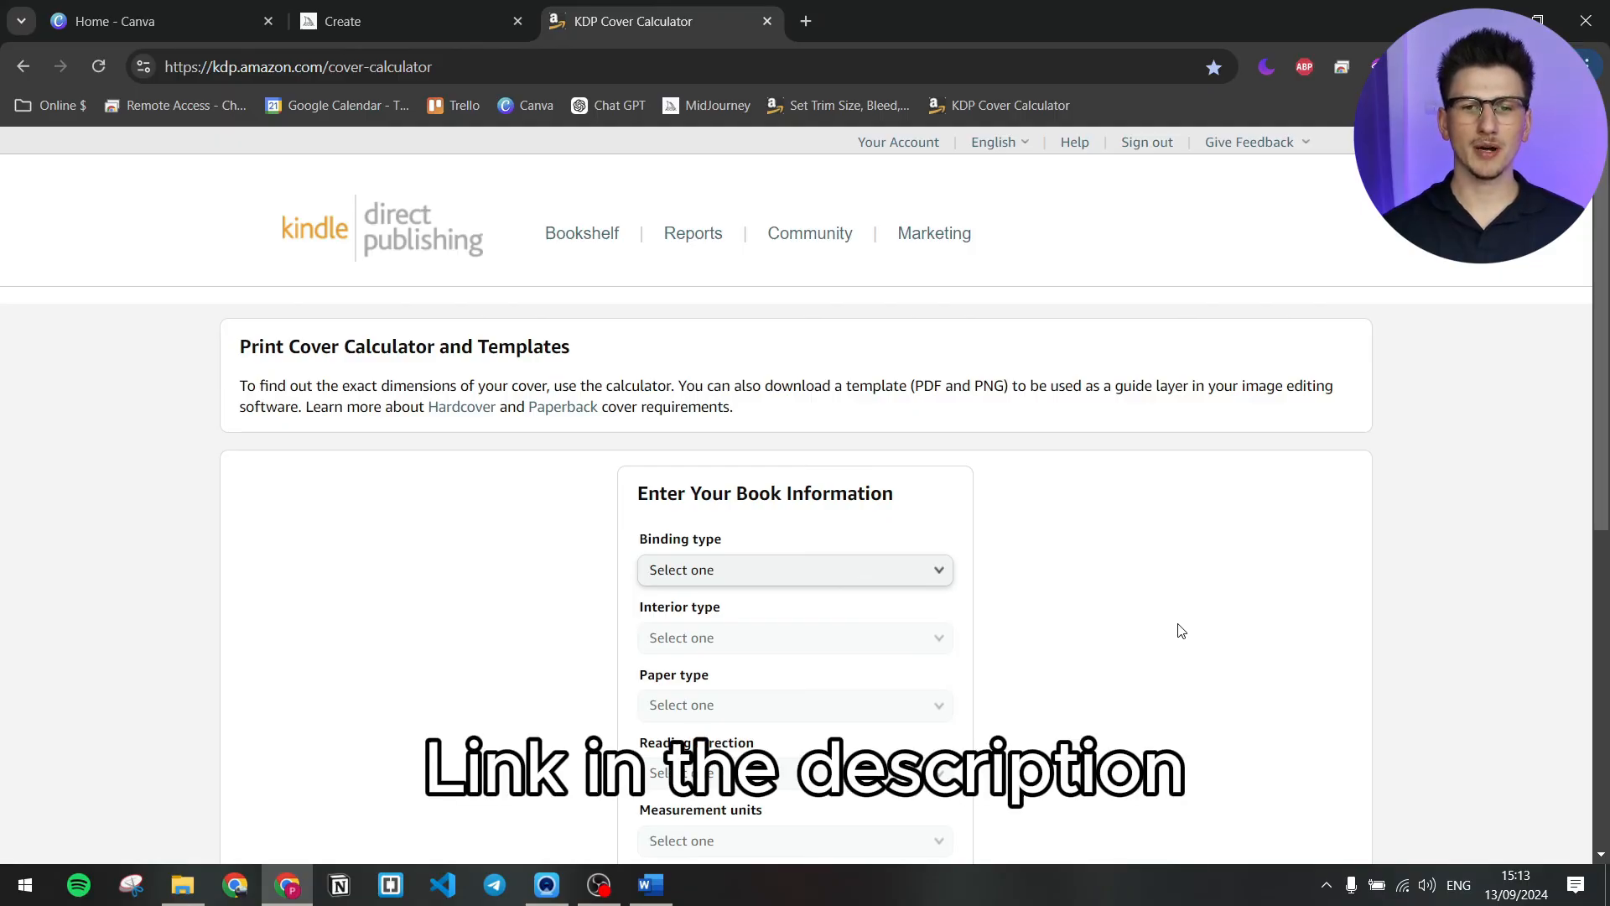
- In the KDP Cover Calculator, set the binding to Paperback, the interior to Black & white and the paper to White paper
scroll(1178, 625, "down", 3)
left_click(864, 367)
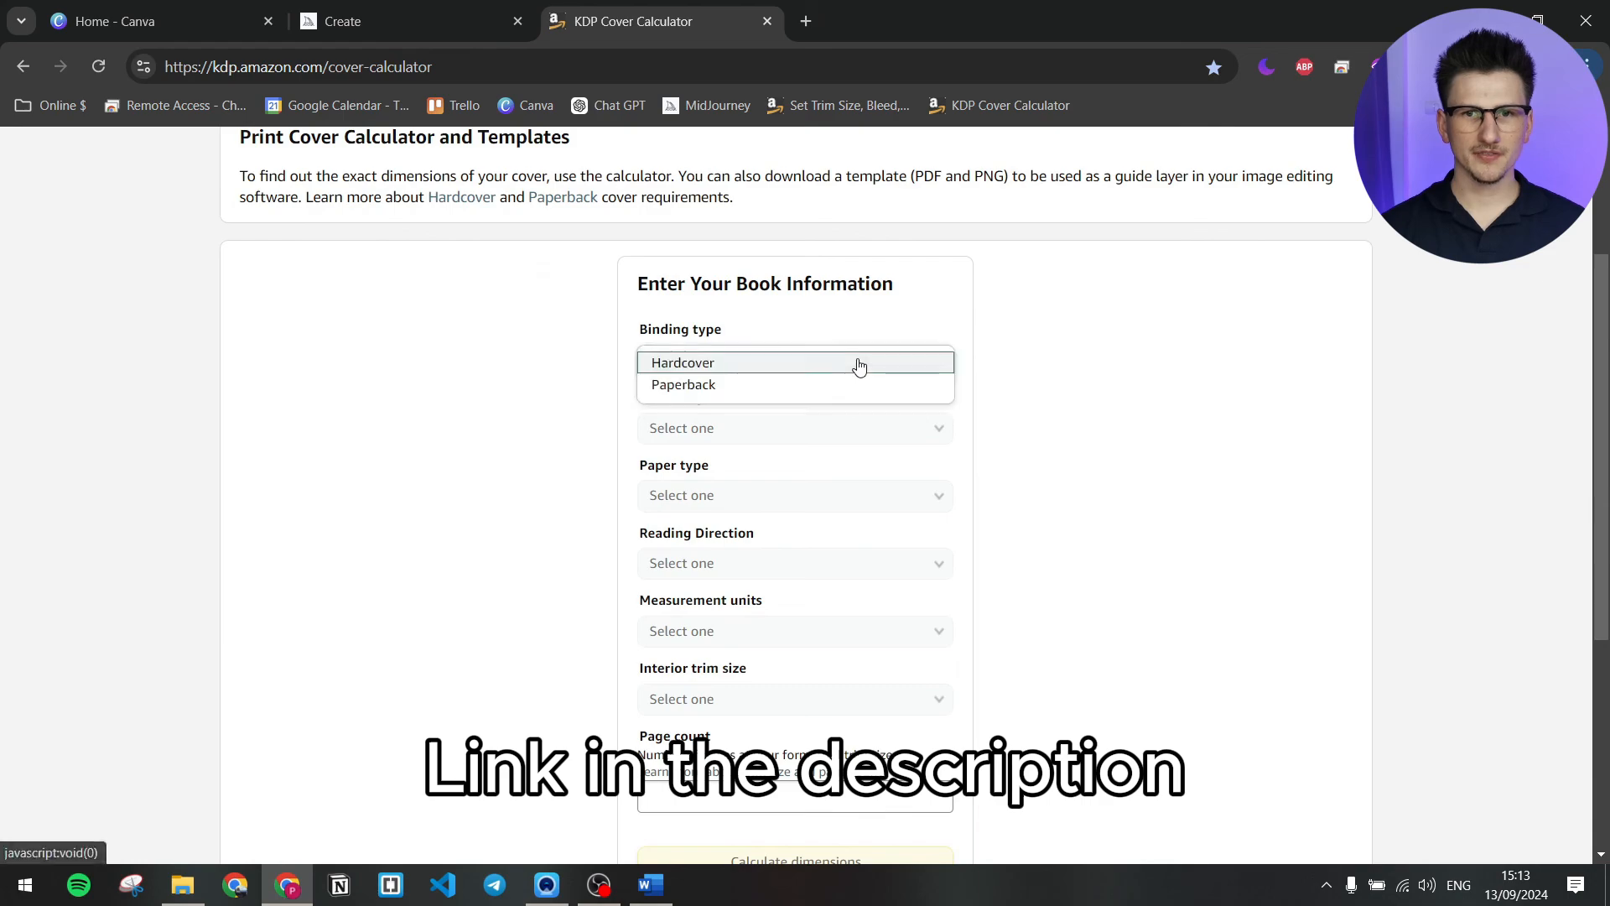
left_click(758, 386)
left_click(753, 421)
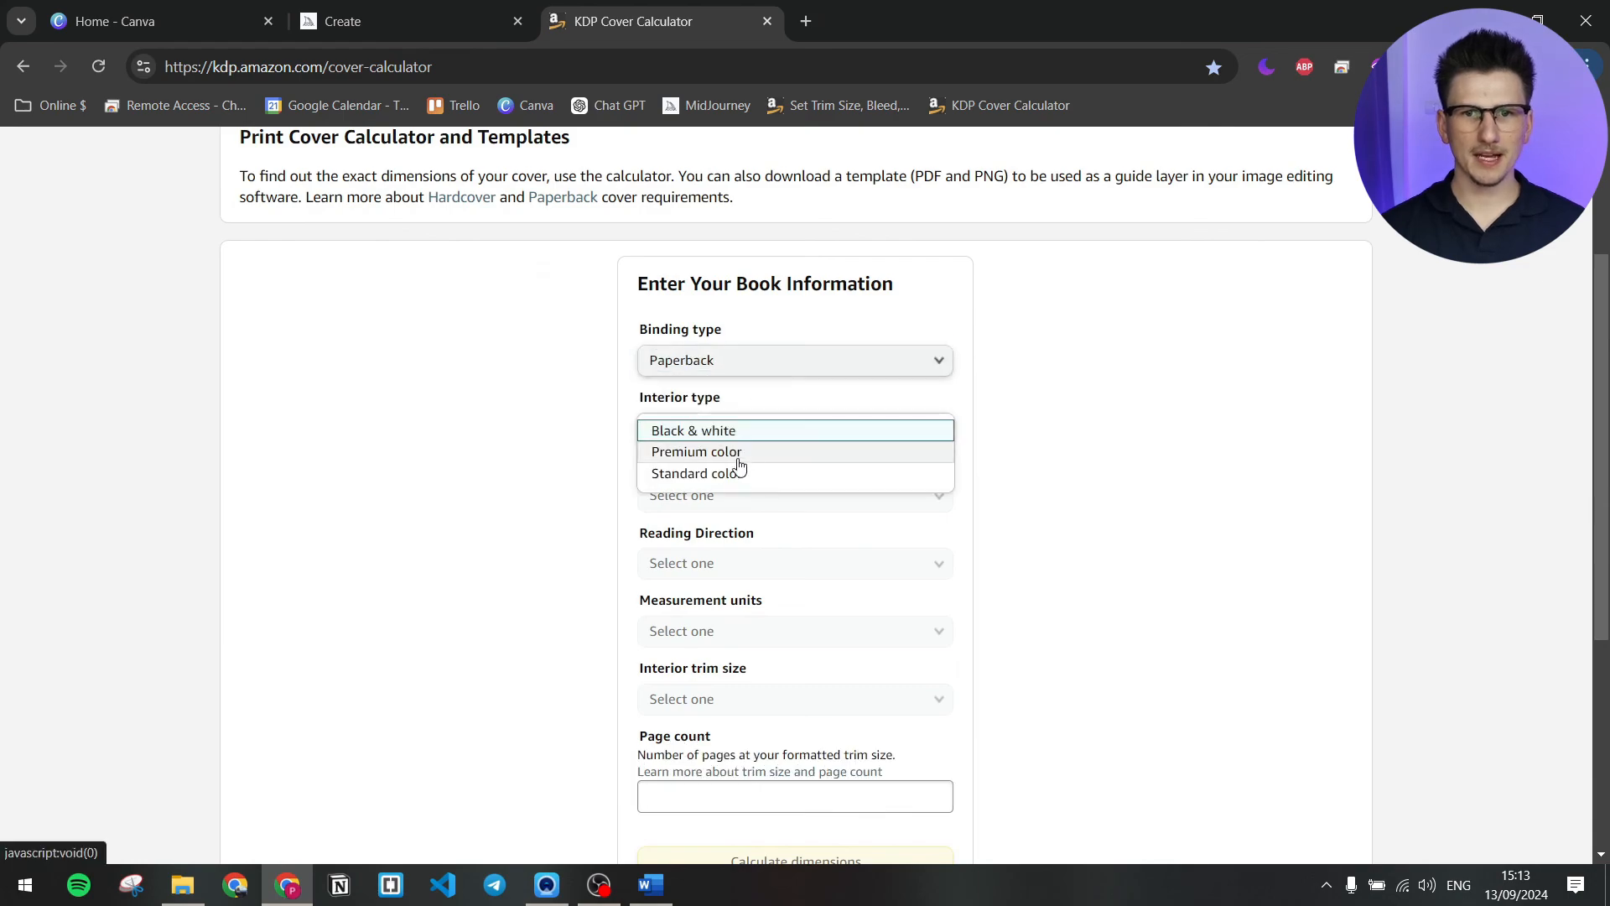
left_click(733, 436)
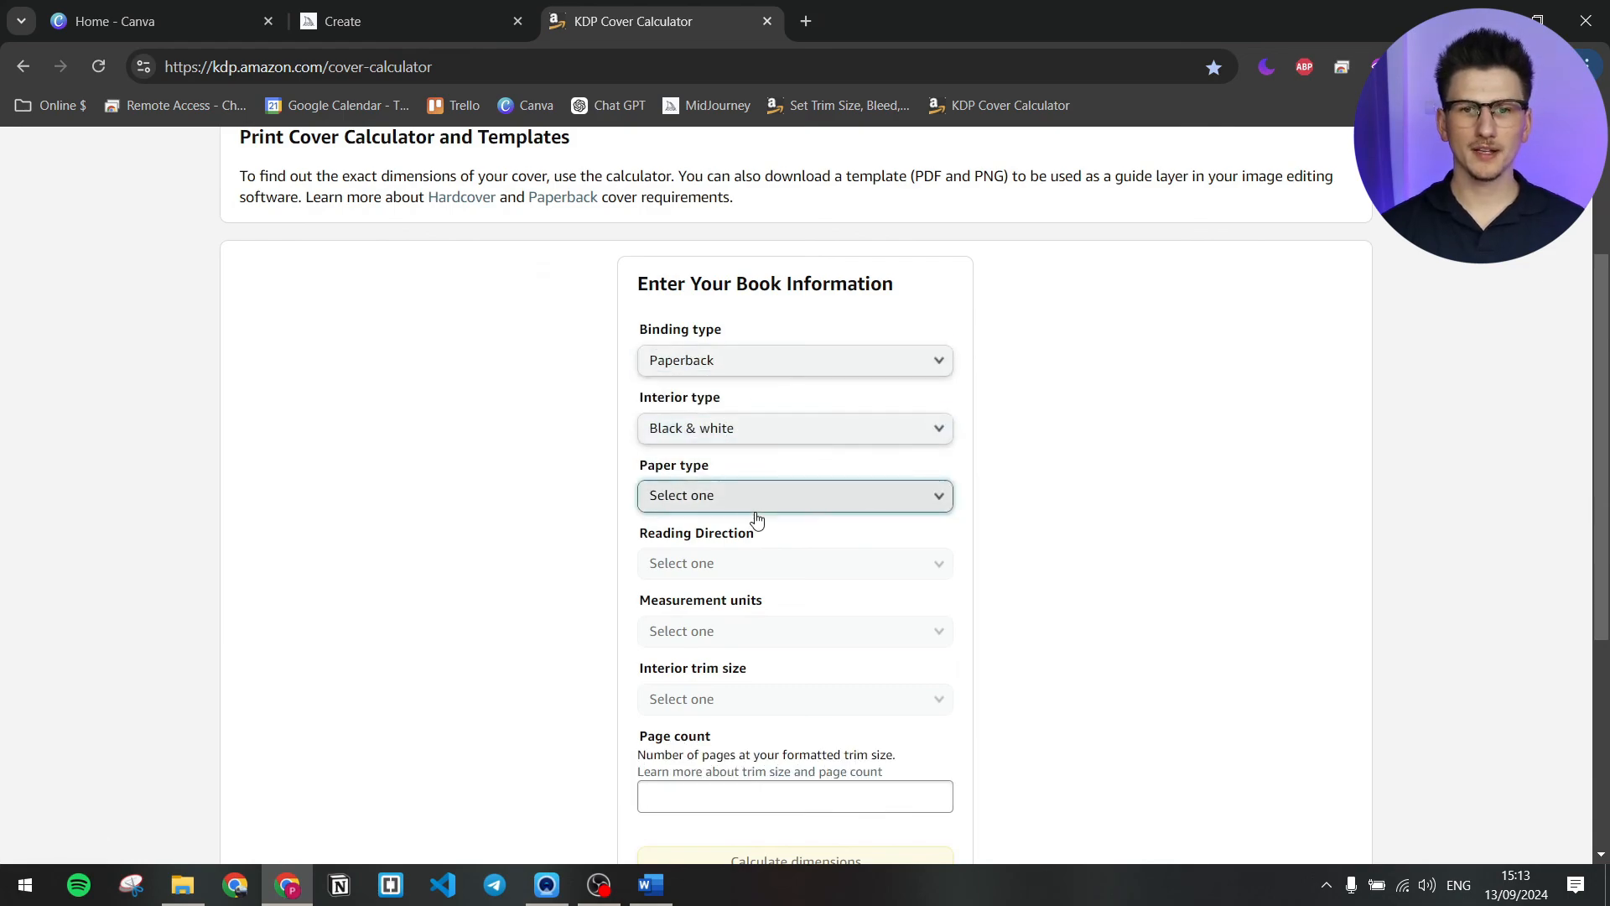
left_click(723, 501)
left_click(716, 524)
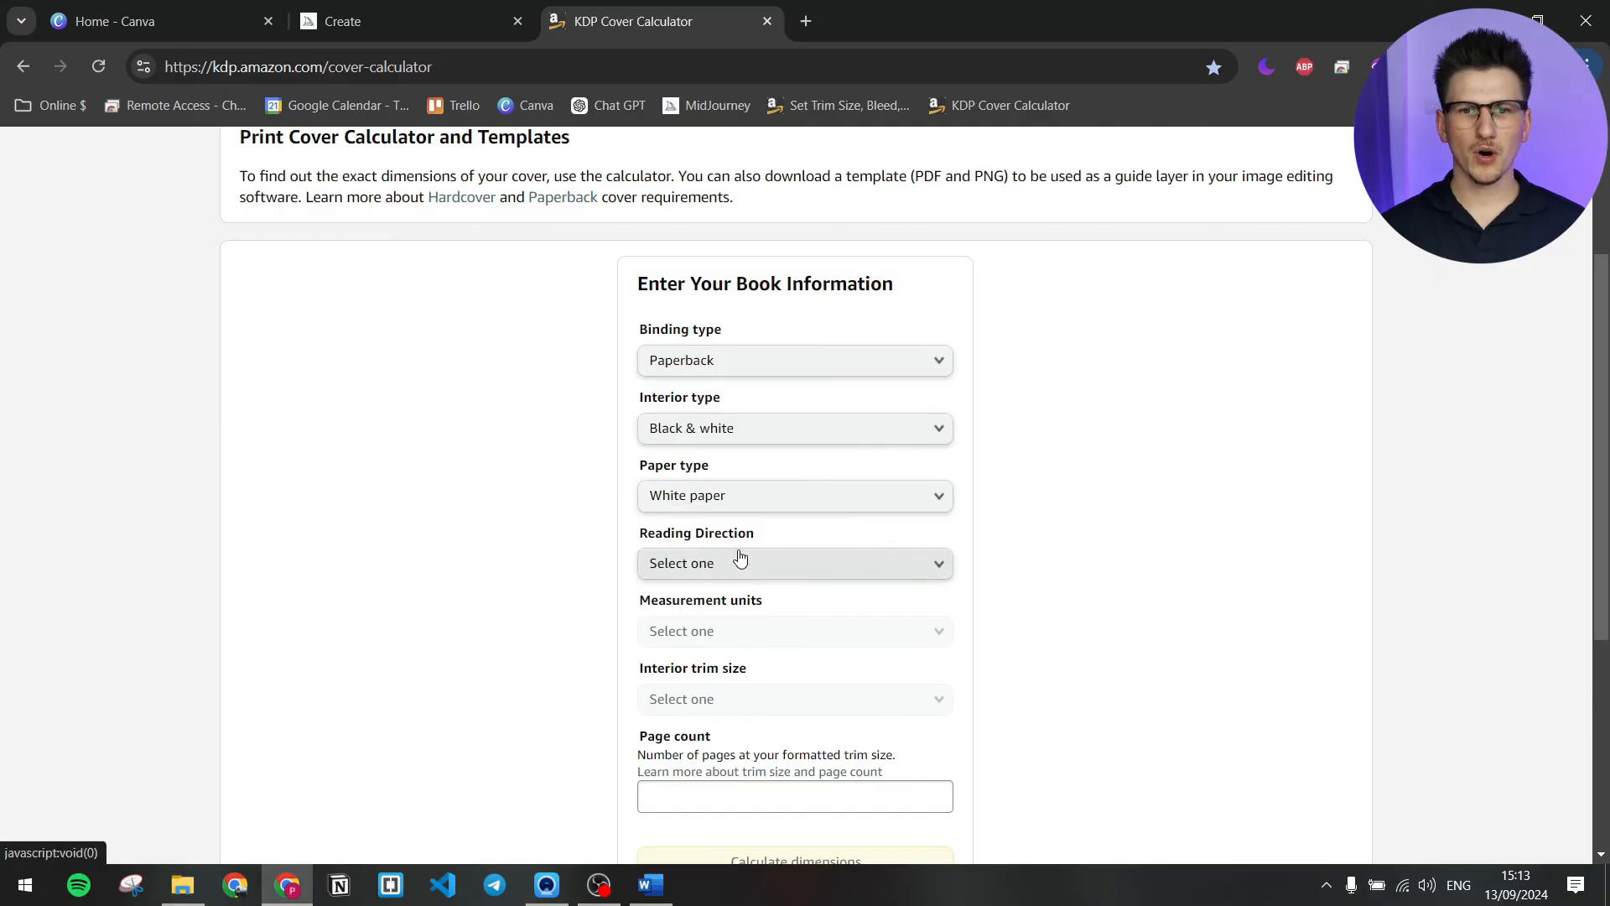
- Set the reading direction to Left to Right and the measurement units to Inches
left_click(738, 561)
left_click(712, 564)
left_click(744, 640)
left_click(708, 634)
scroll(817, 636, "down", 1)
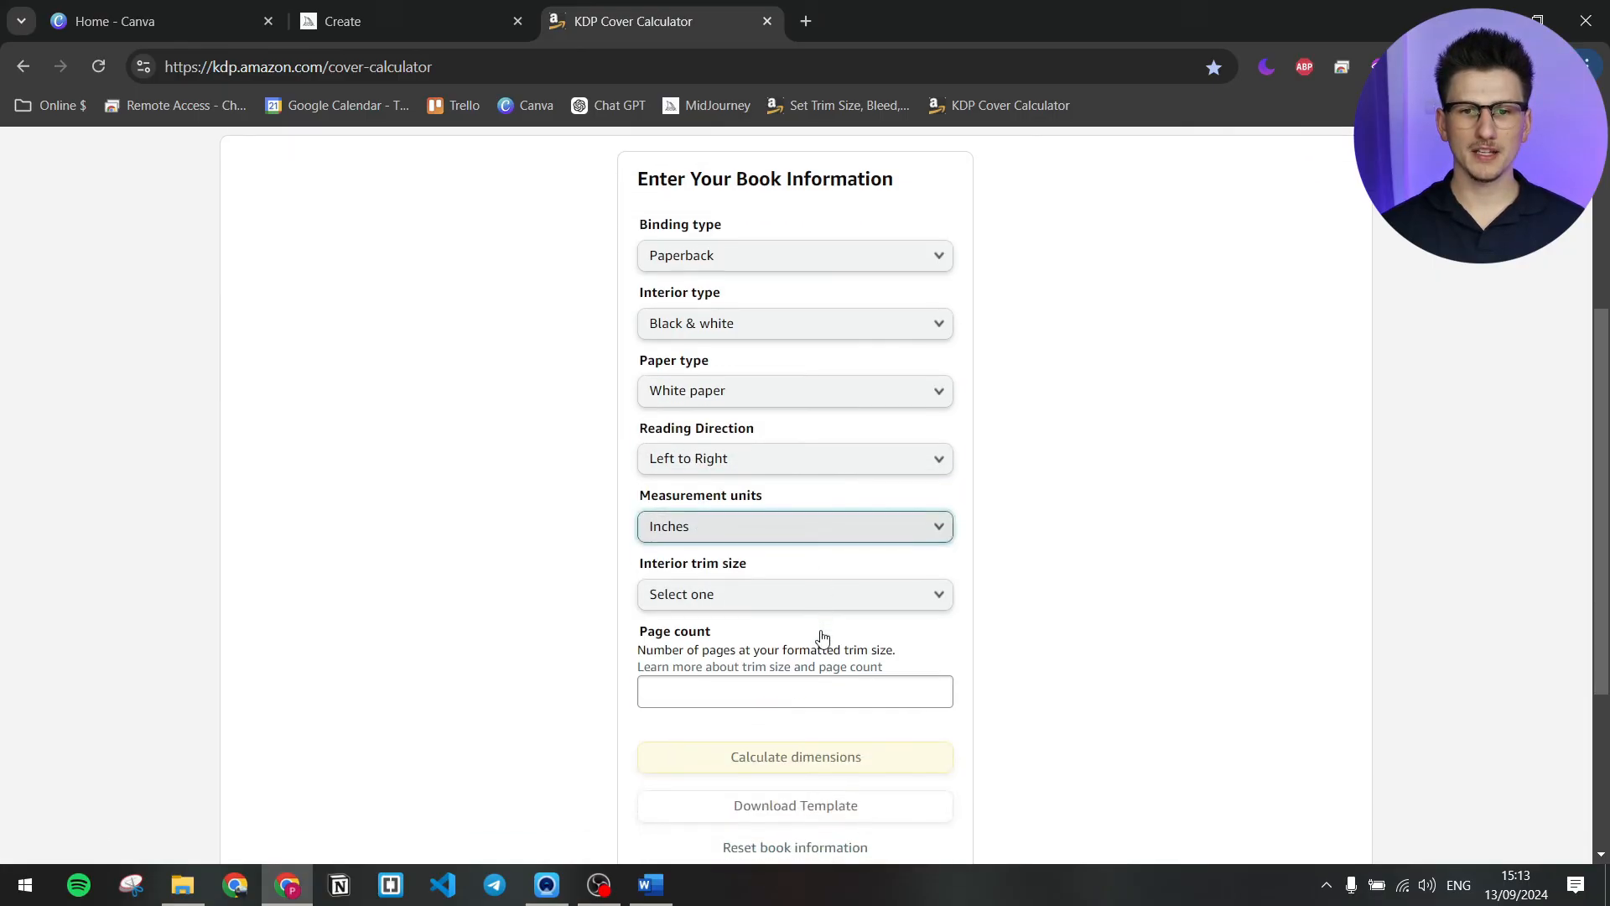
- Set the interior trim size to 8.5 x 8.5 in and the page count to 100
left_click(759, 596)
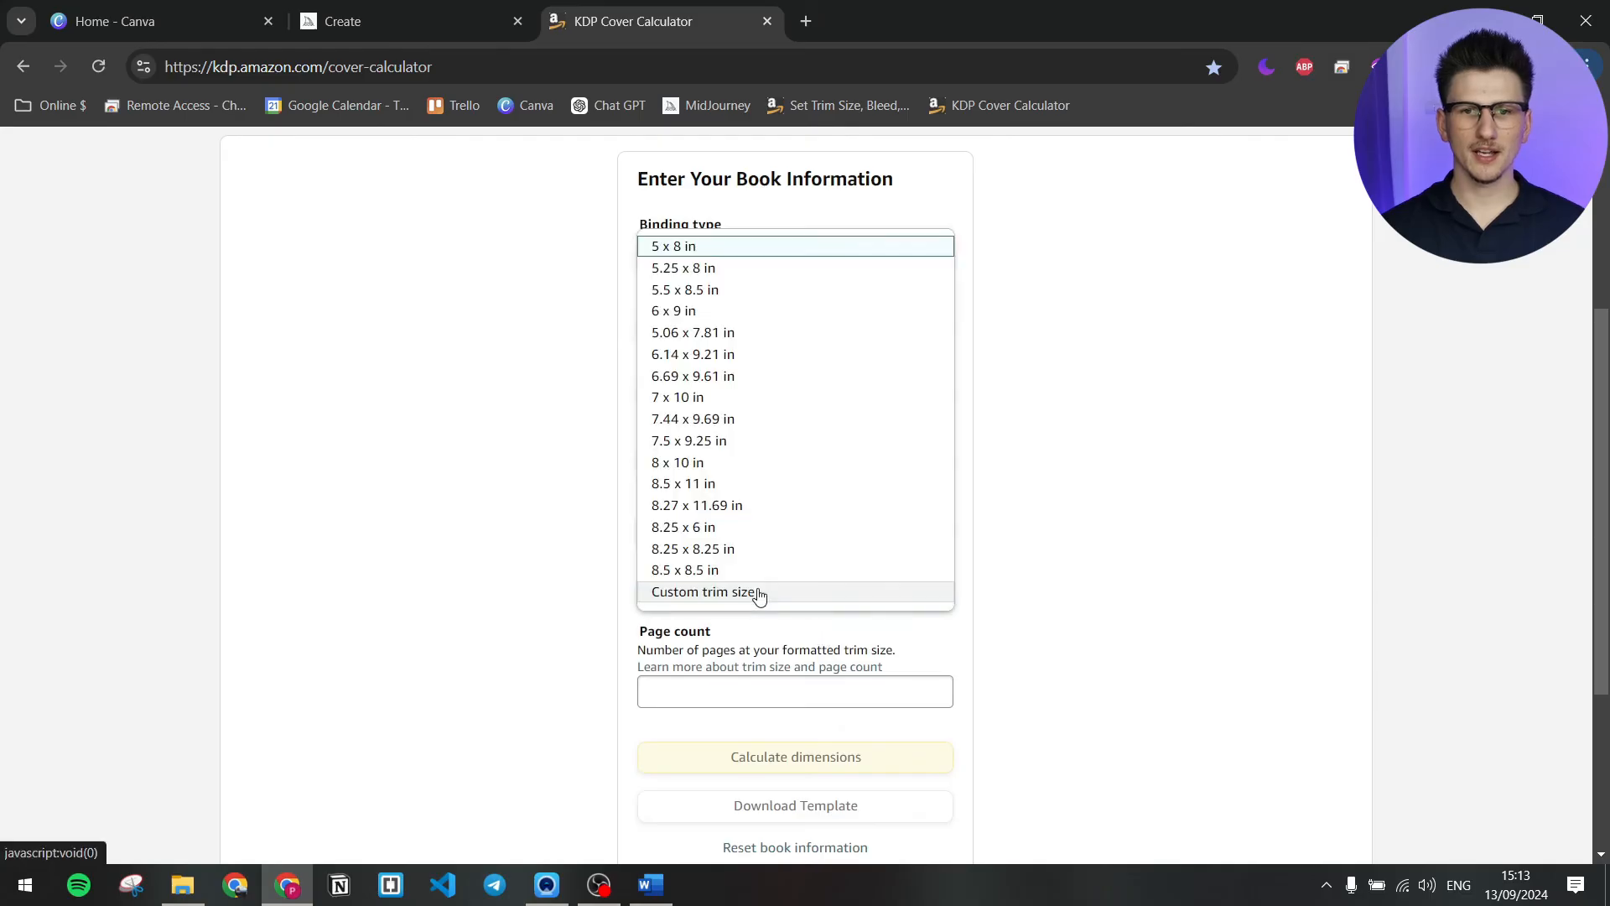
left_click(717, 574)
left_click(705, 697)
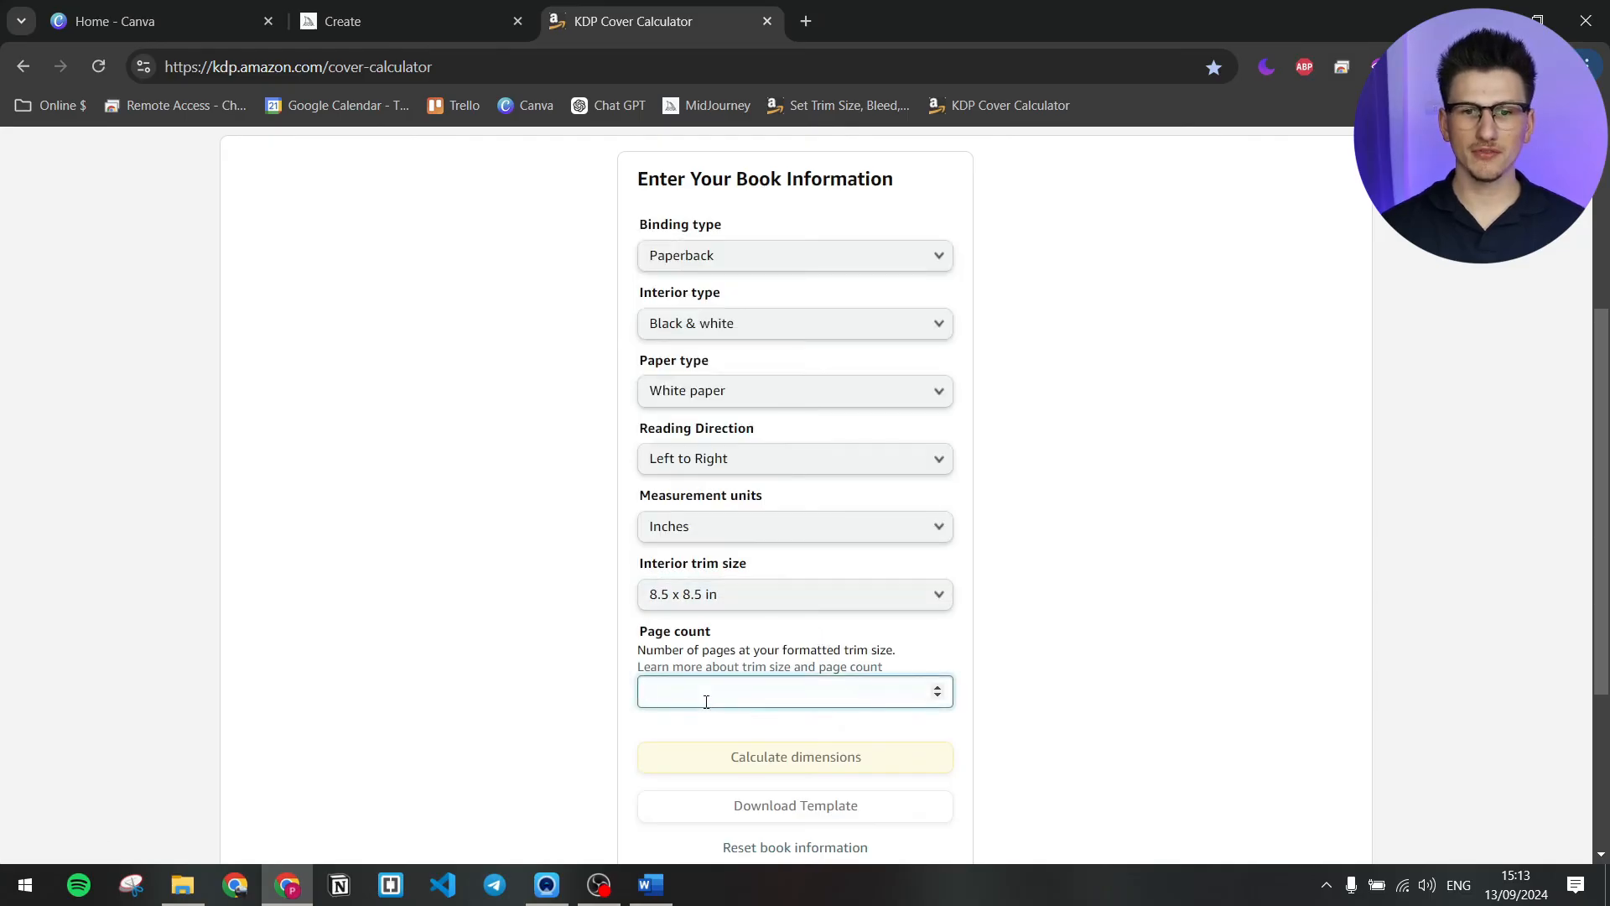
type("100")
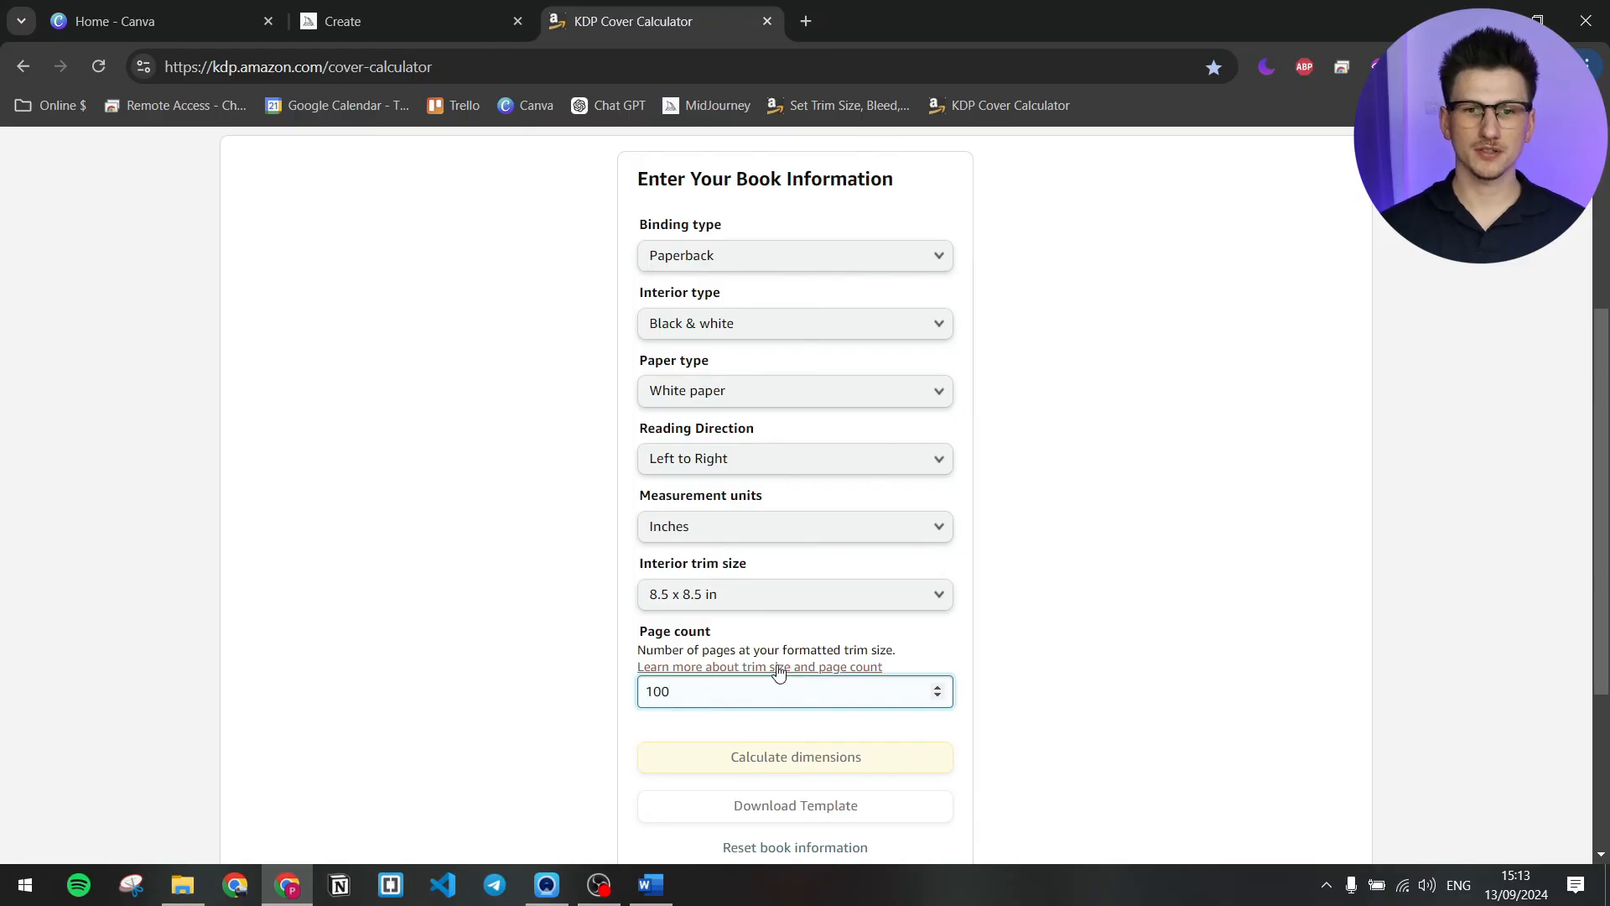
left_click(708, 583)
left_click(708, 571)
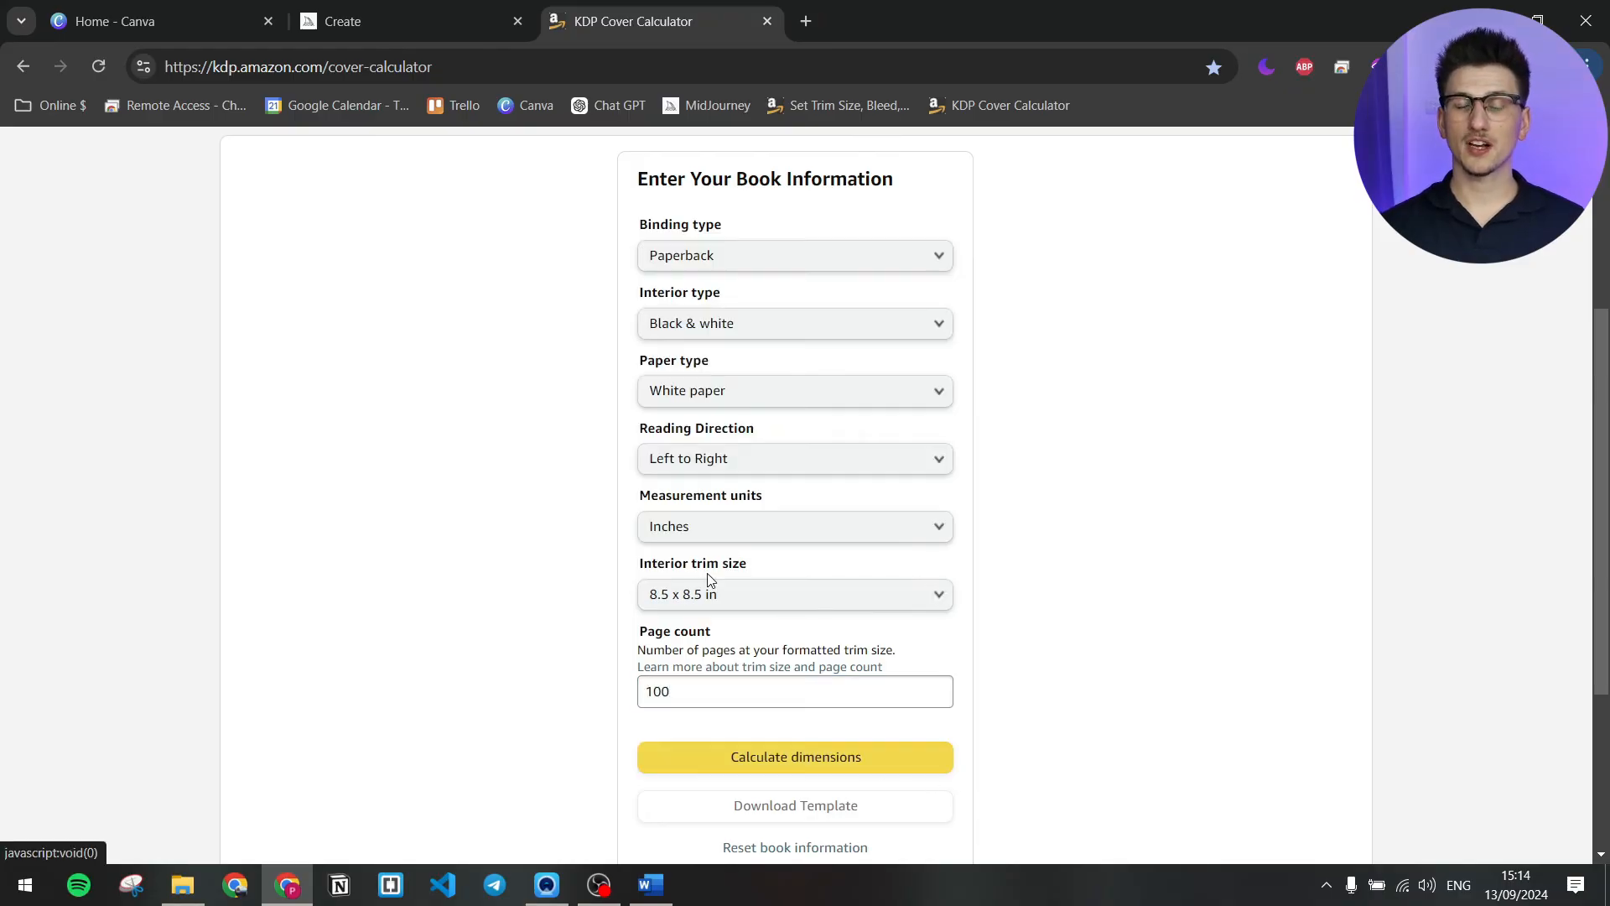
left_click(676, 607)
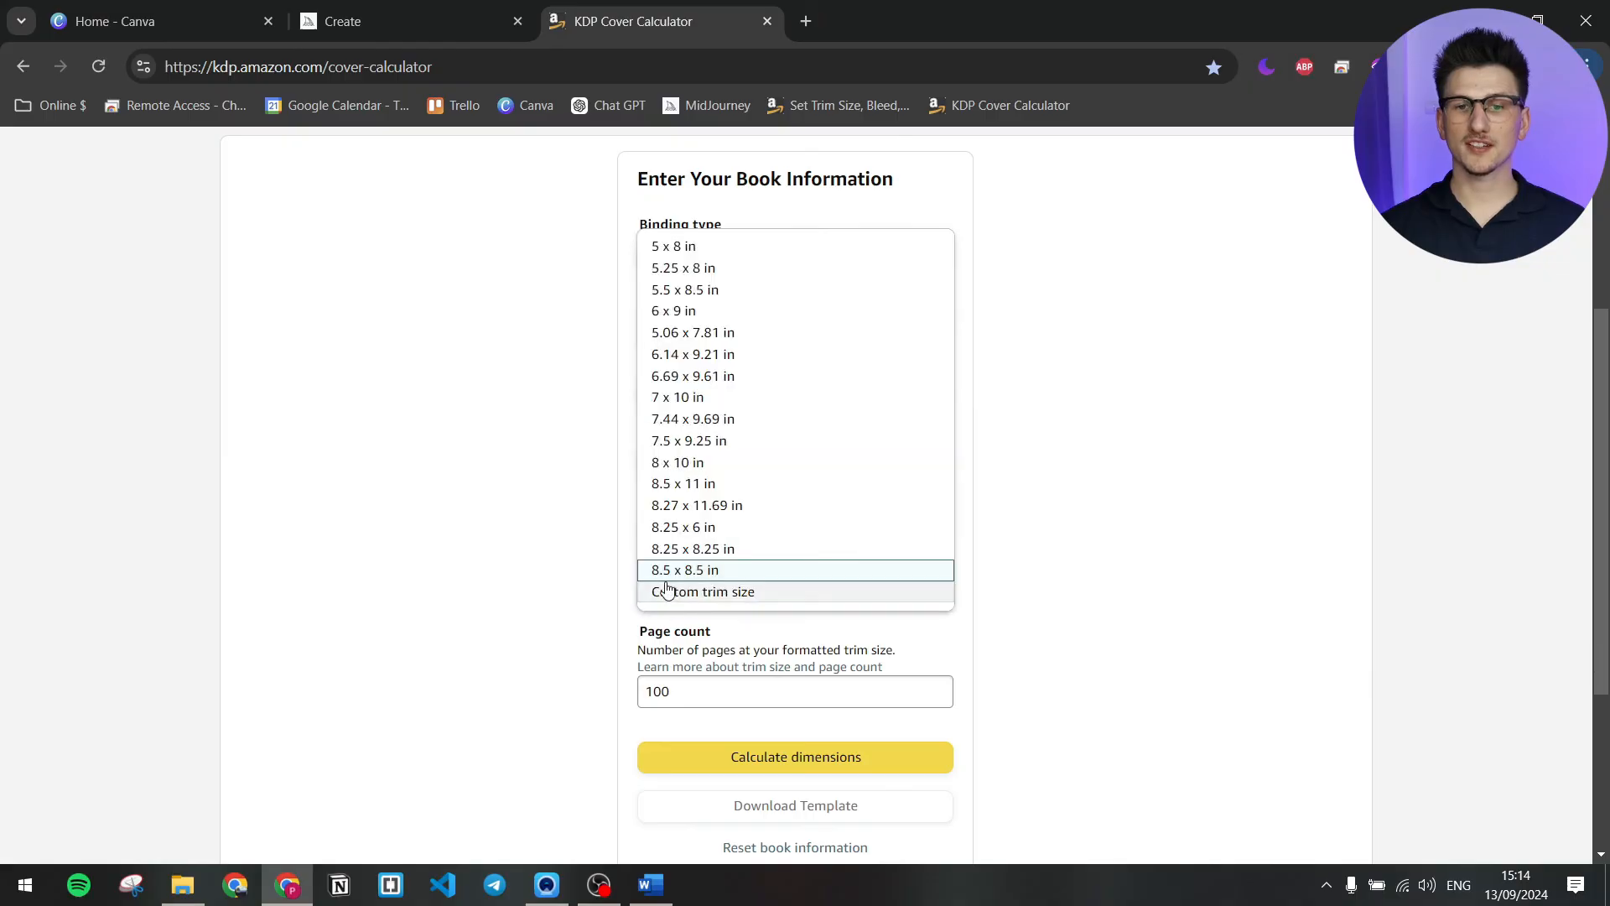
left_click(730, 574)
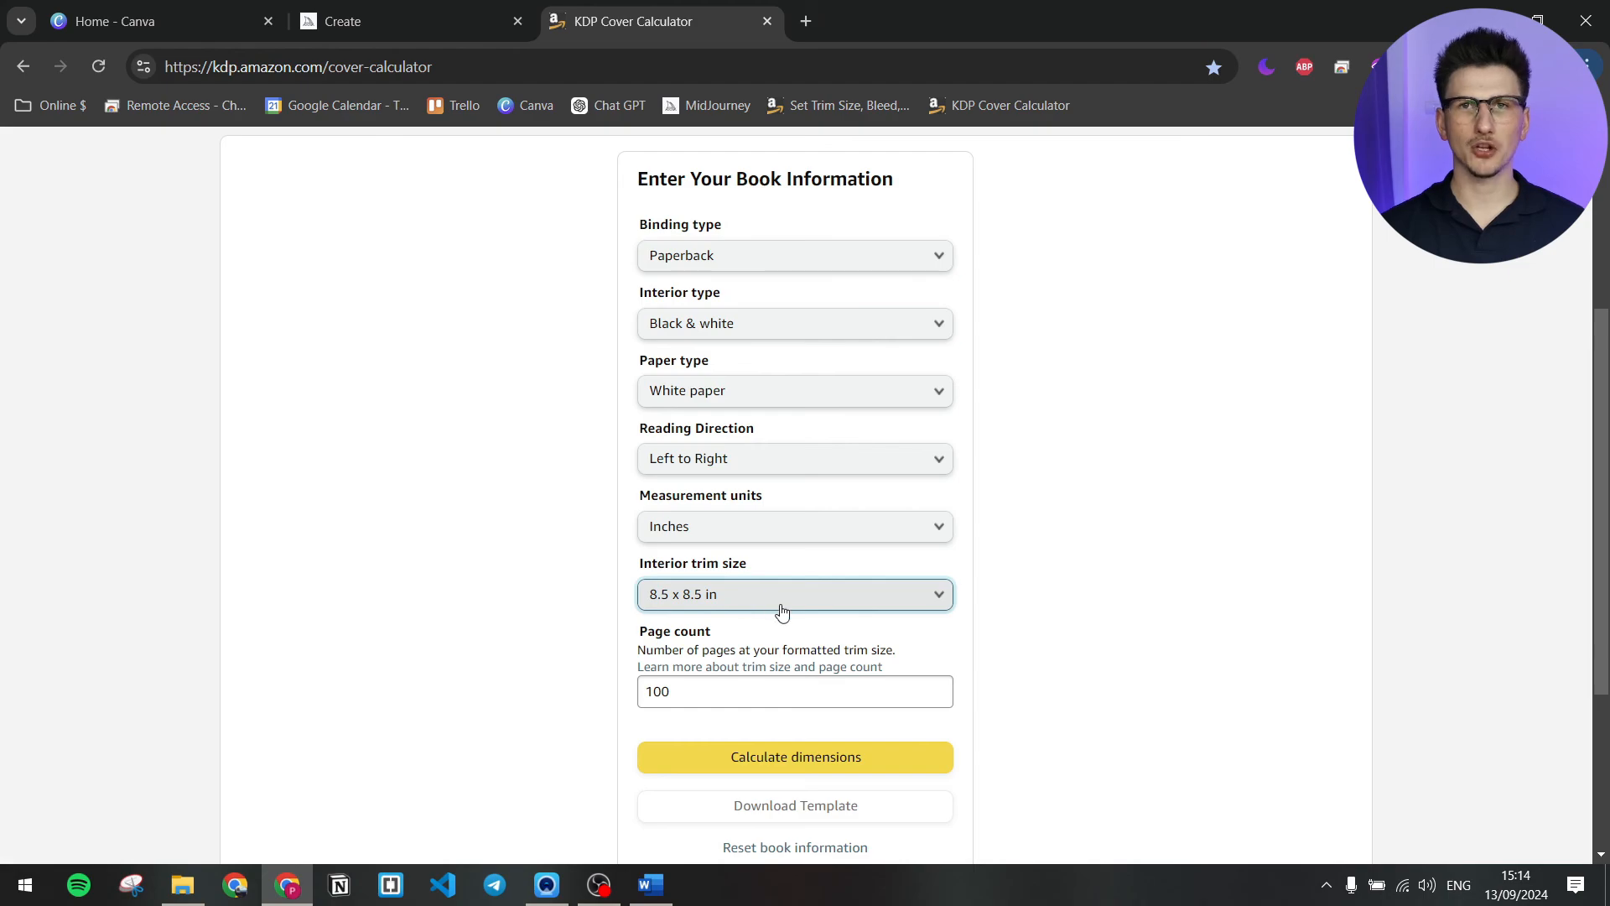
- Calculate the cover dimensions and download the cover template
left_click(834, 759)
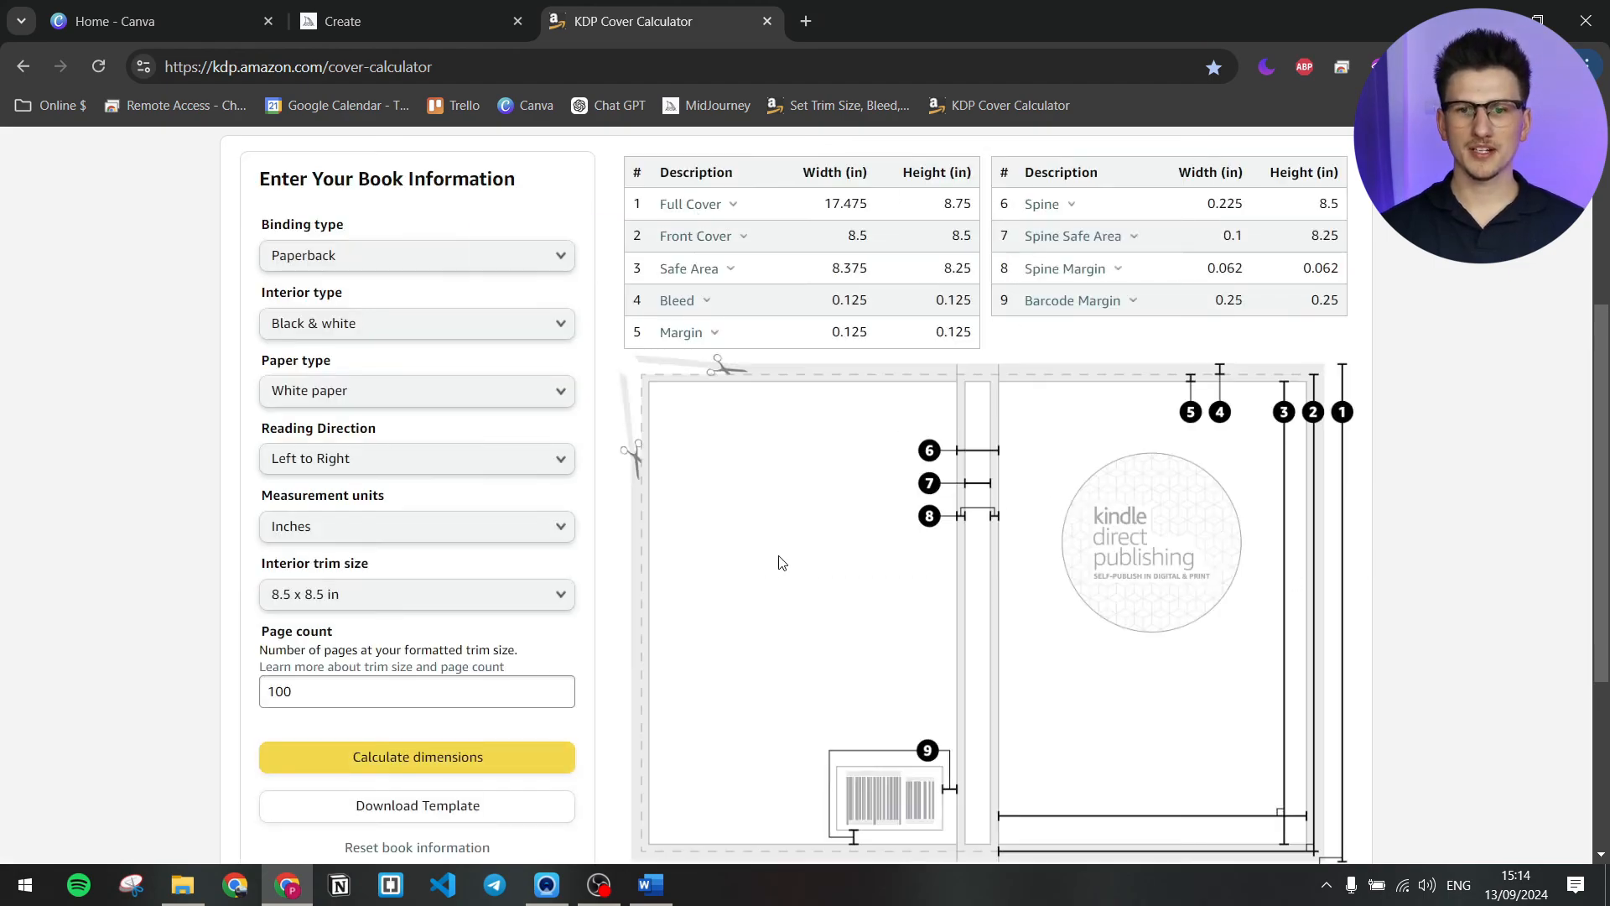
scroll(780, 561, "down", 1)
left_click(405, 711)
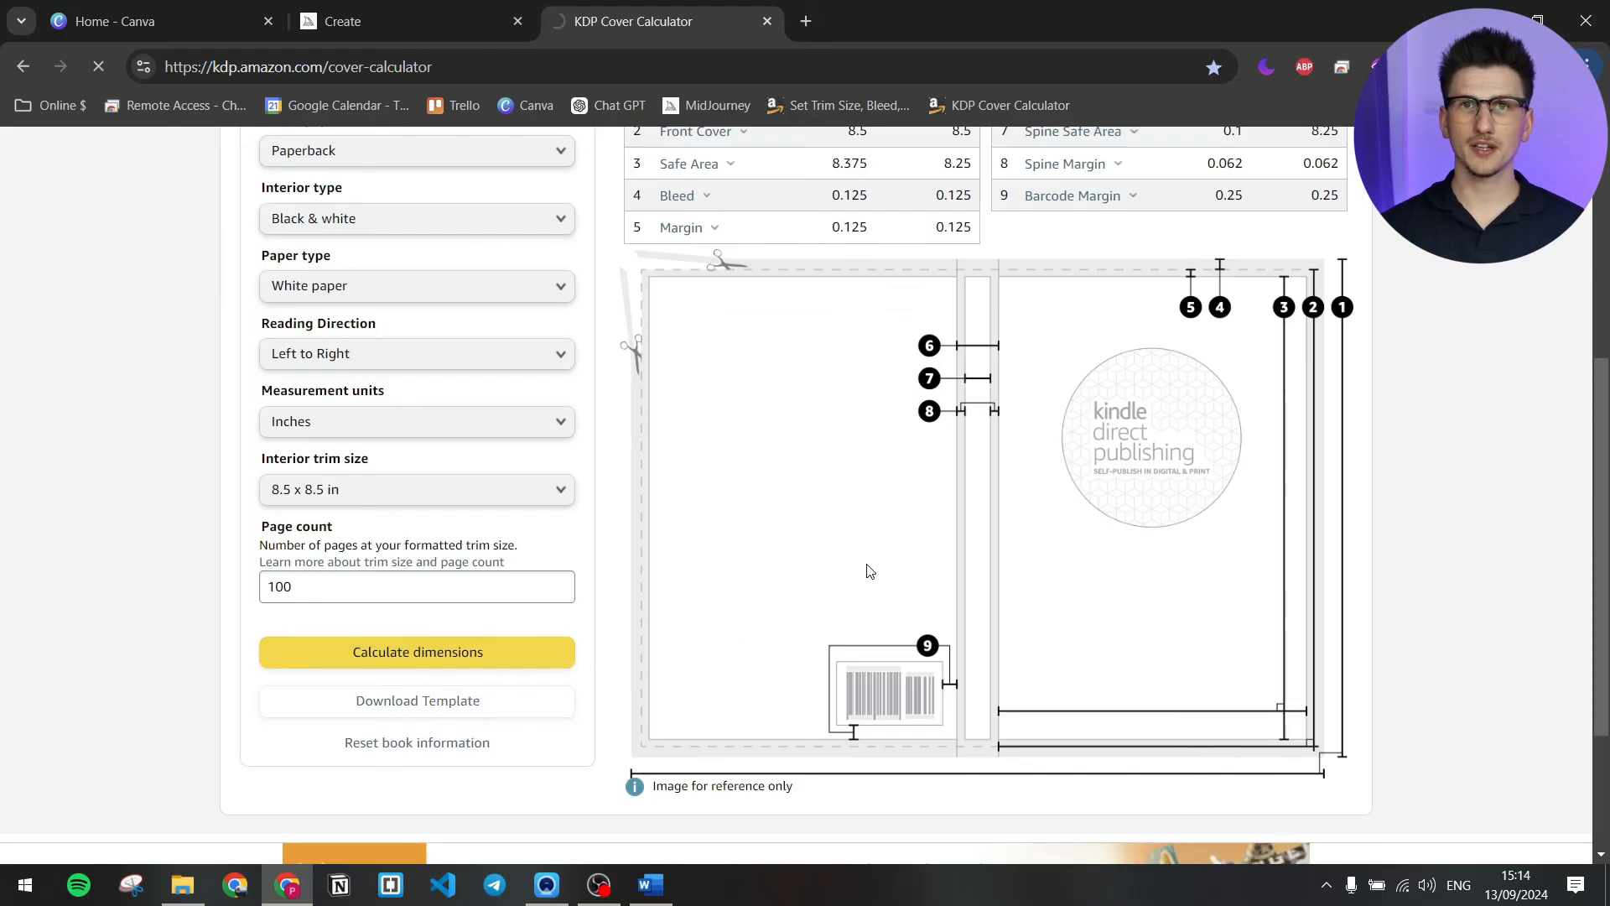
scroll(868, 571, "up", 1)
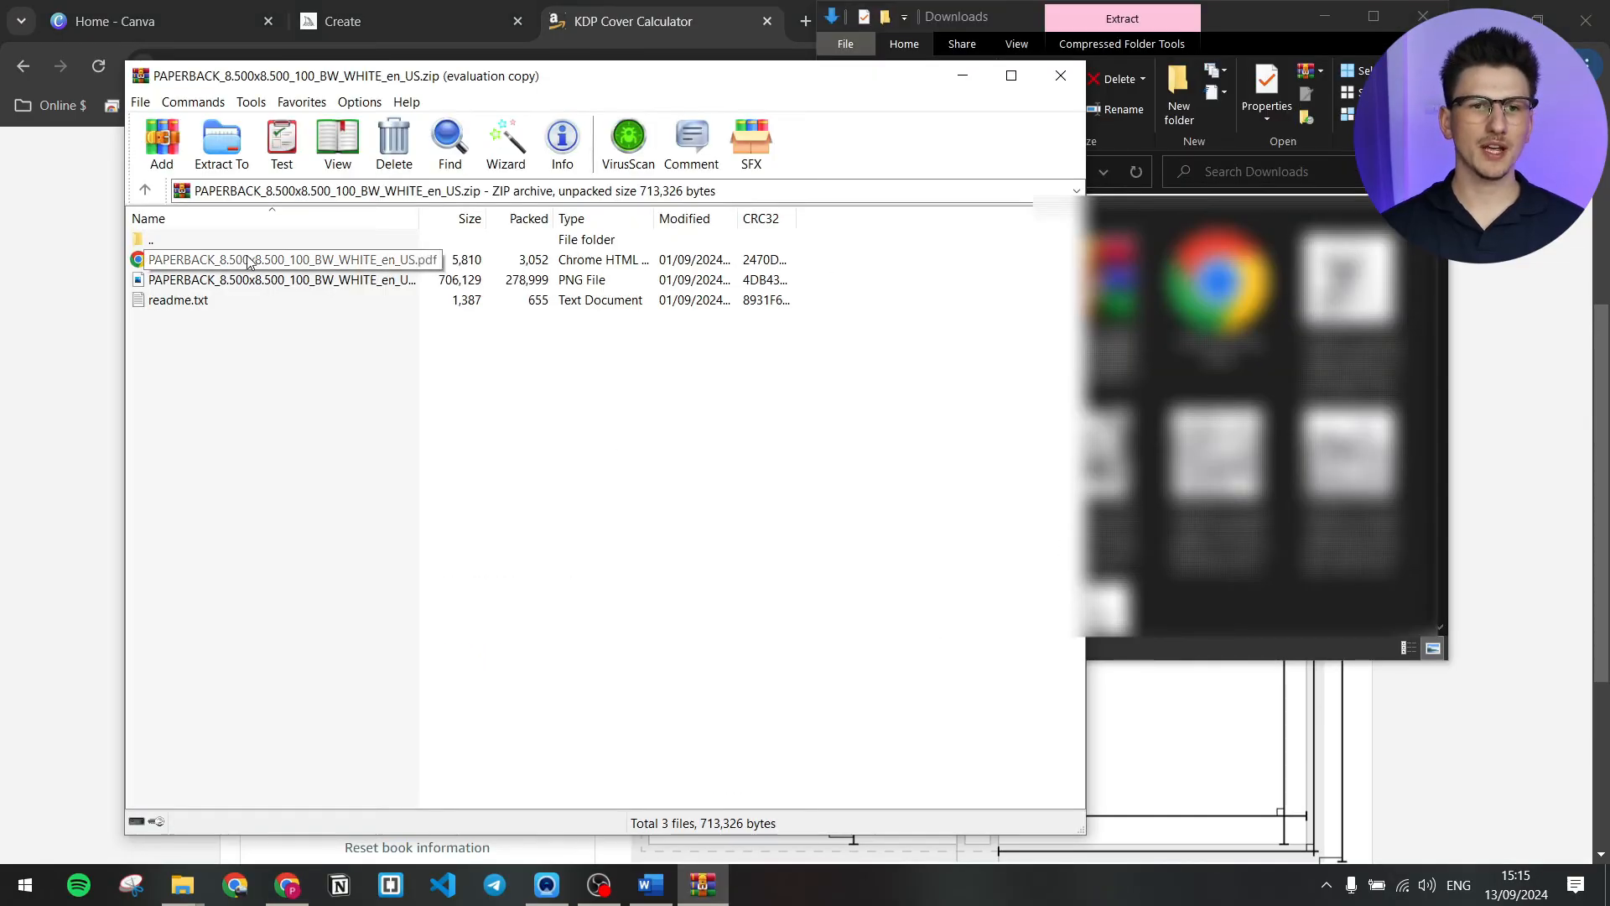
- Extract the PNG cover template from the downloaded ZIP archive into the Downloads folder and close the archive
left_click(248, 263)
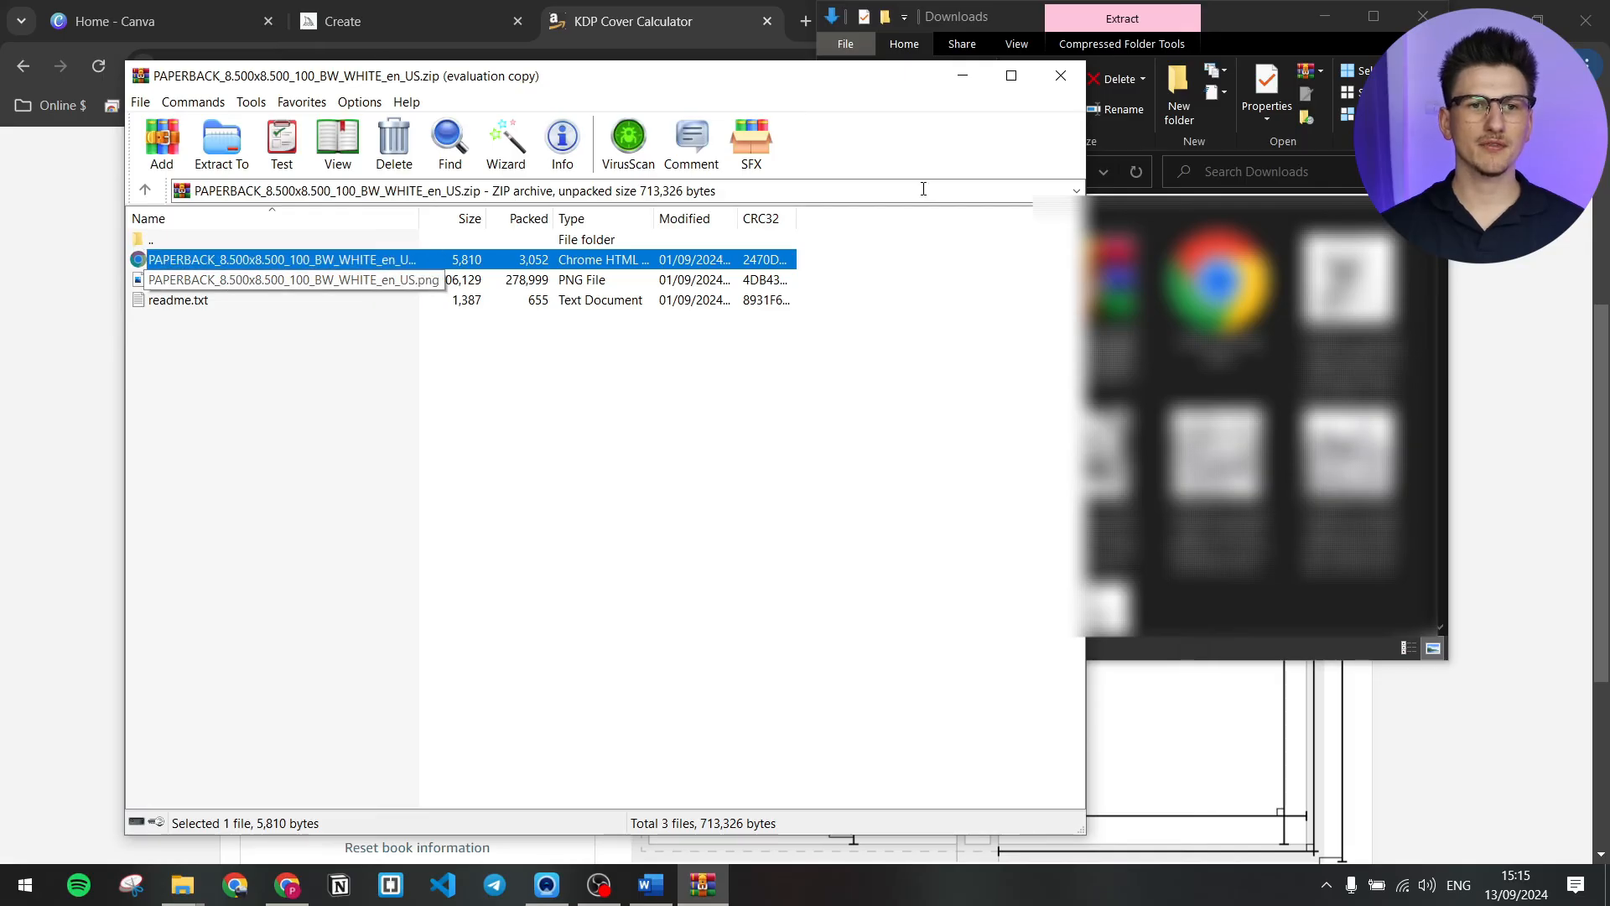
left_click(225, 286)
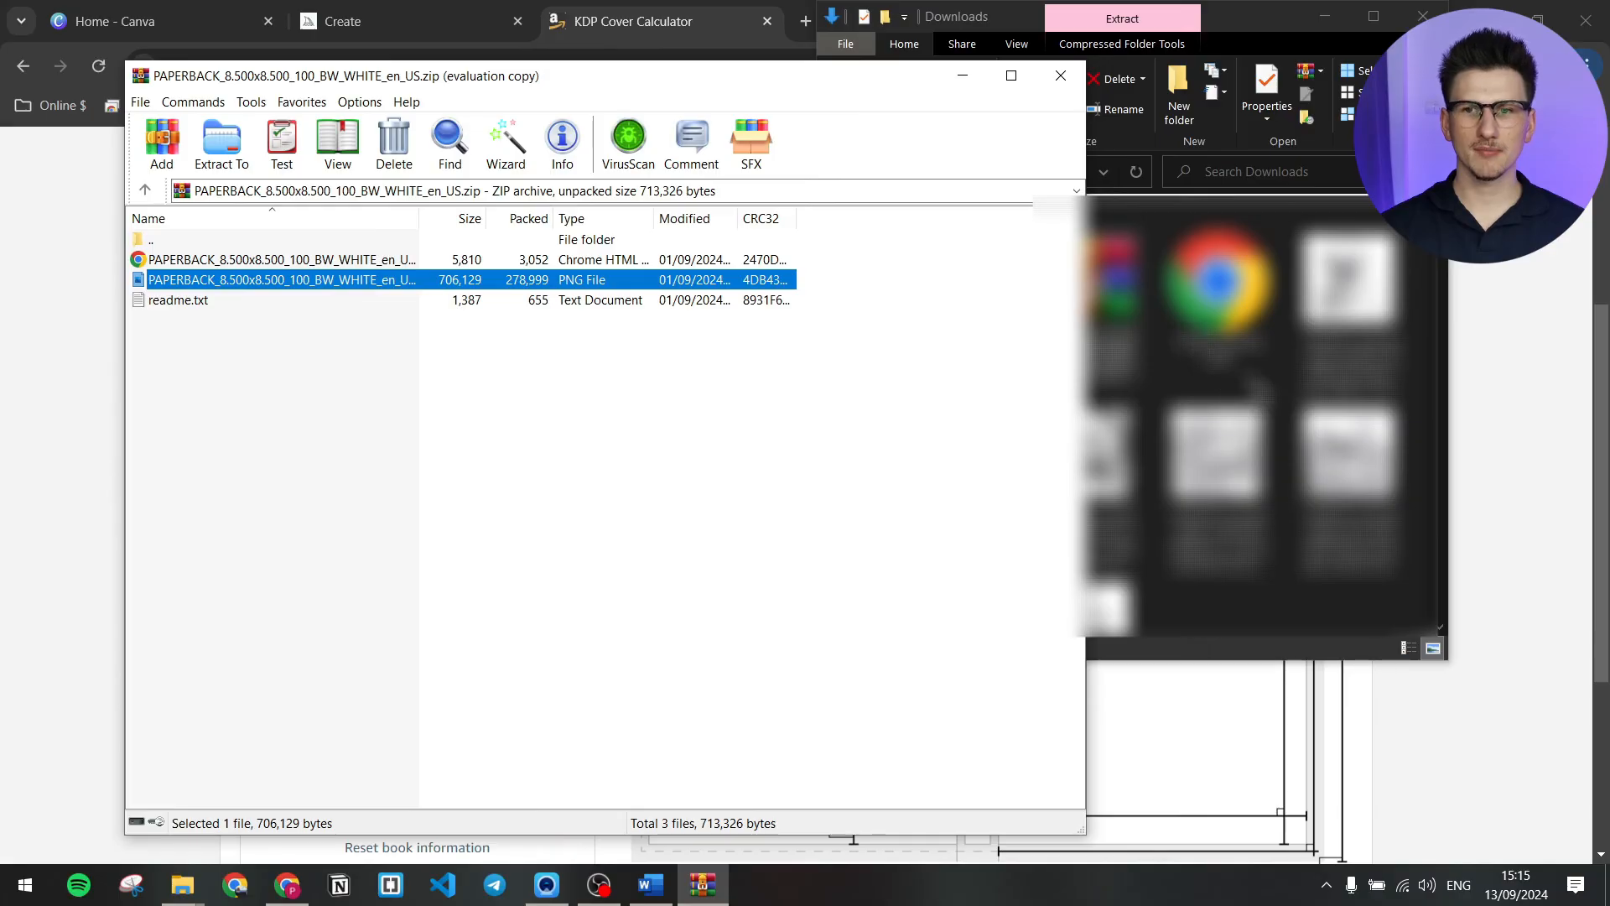
left_click(1268, 394)
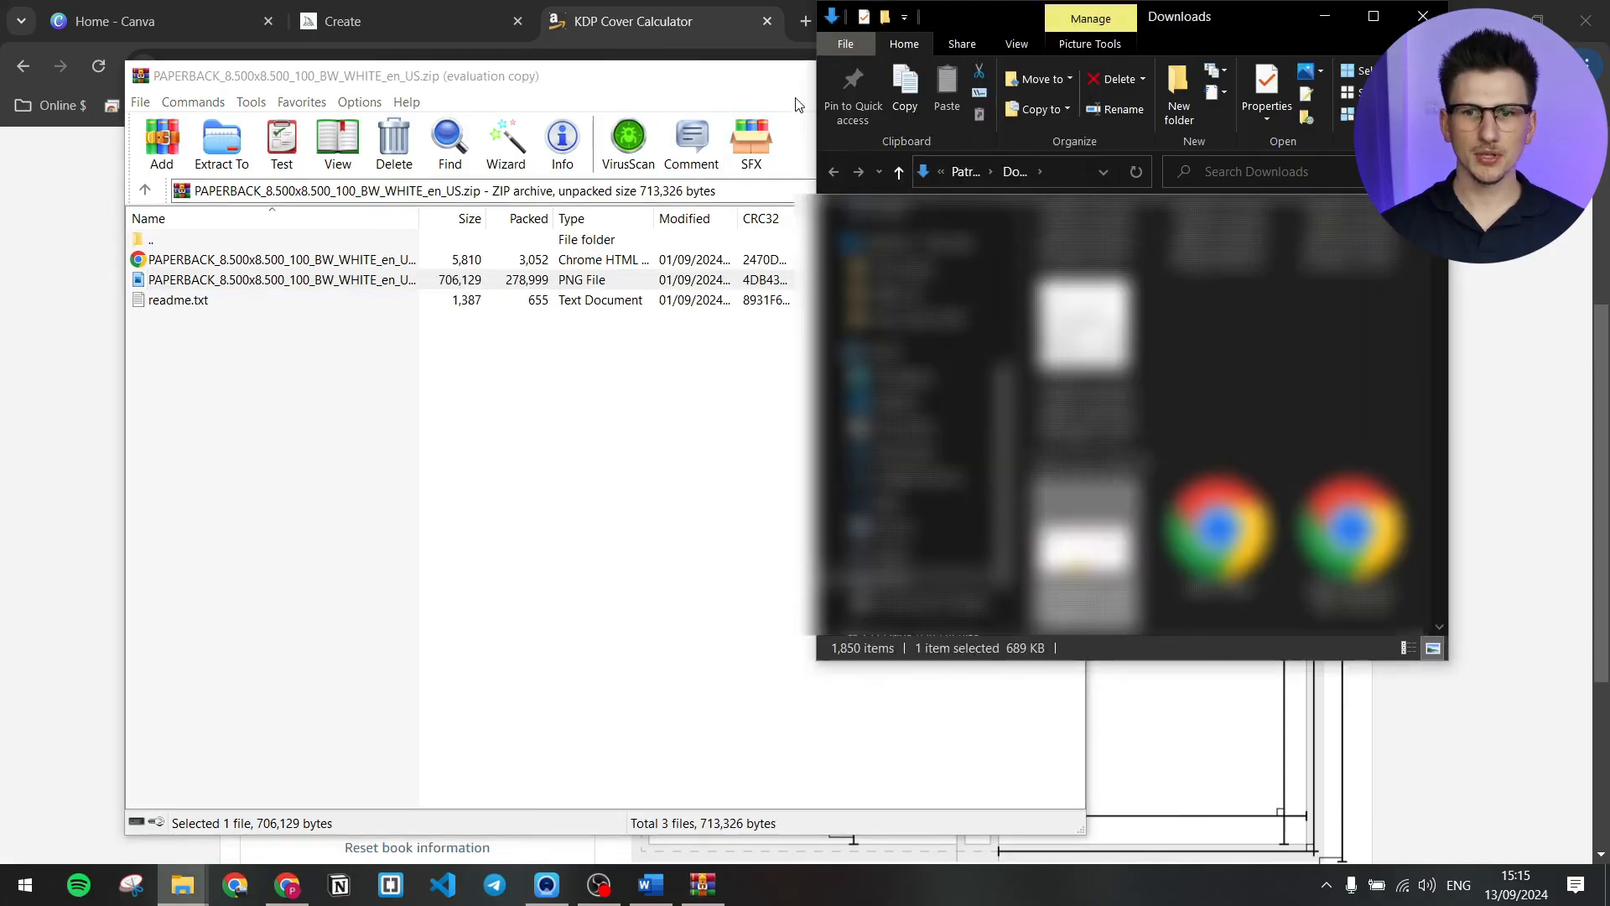
left_click(773, 89)
left_click(1066, 75)
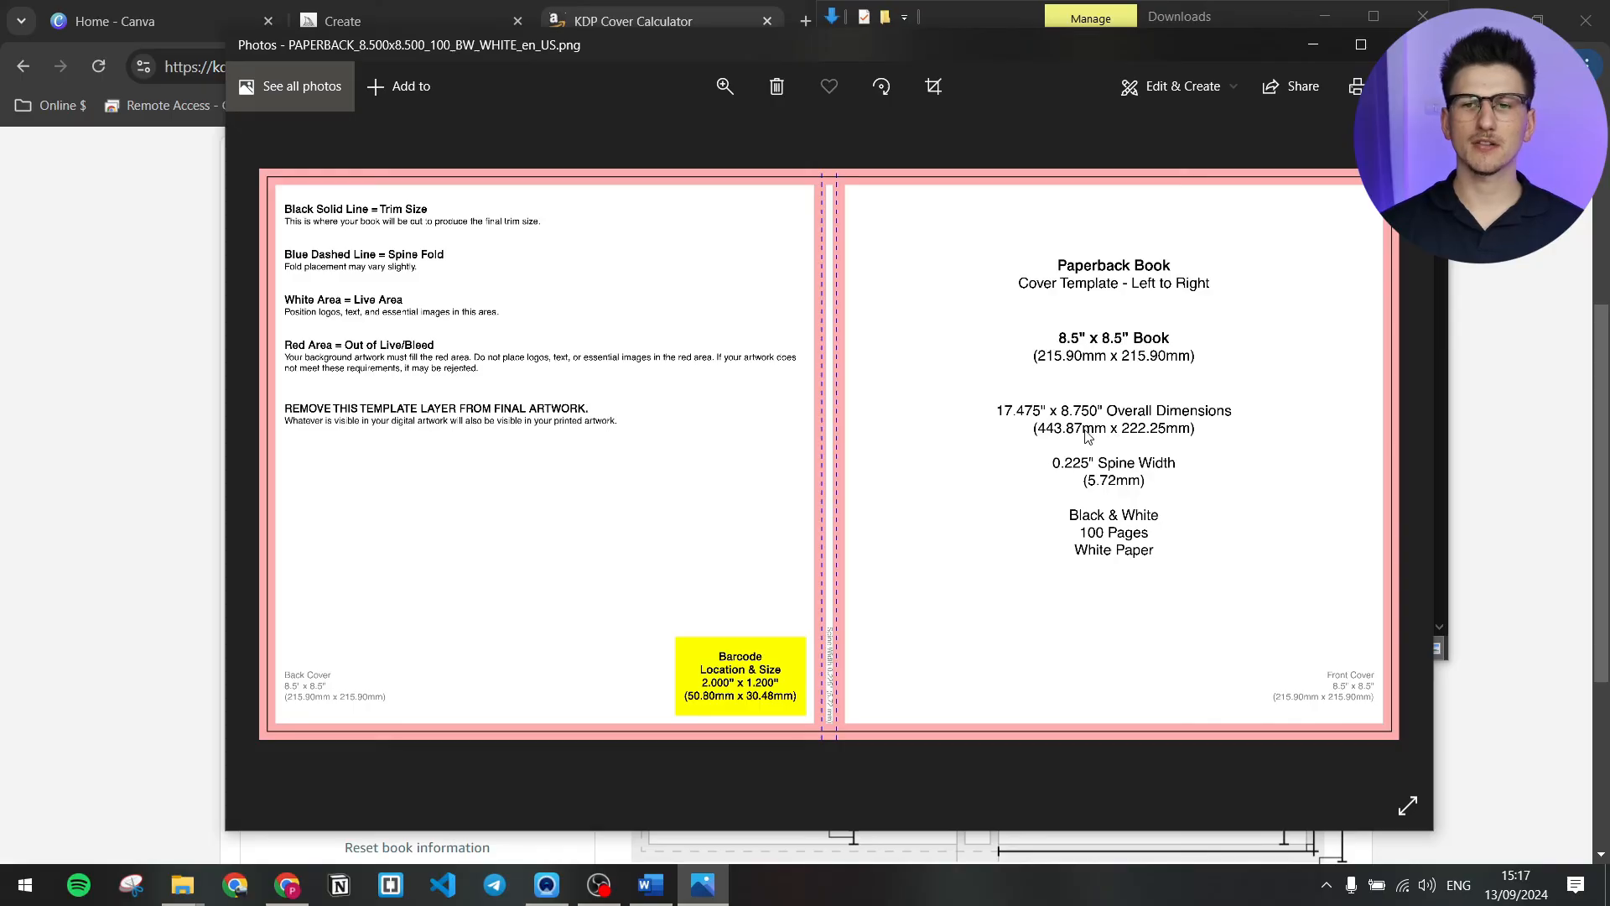
- Switch to Canva and create a new custom-size design 17.475 in wide and 8.75 in high
left_click(155, 18)
left_click(1332, 163)
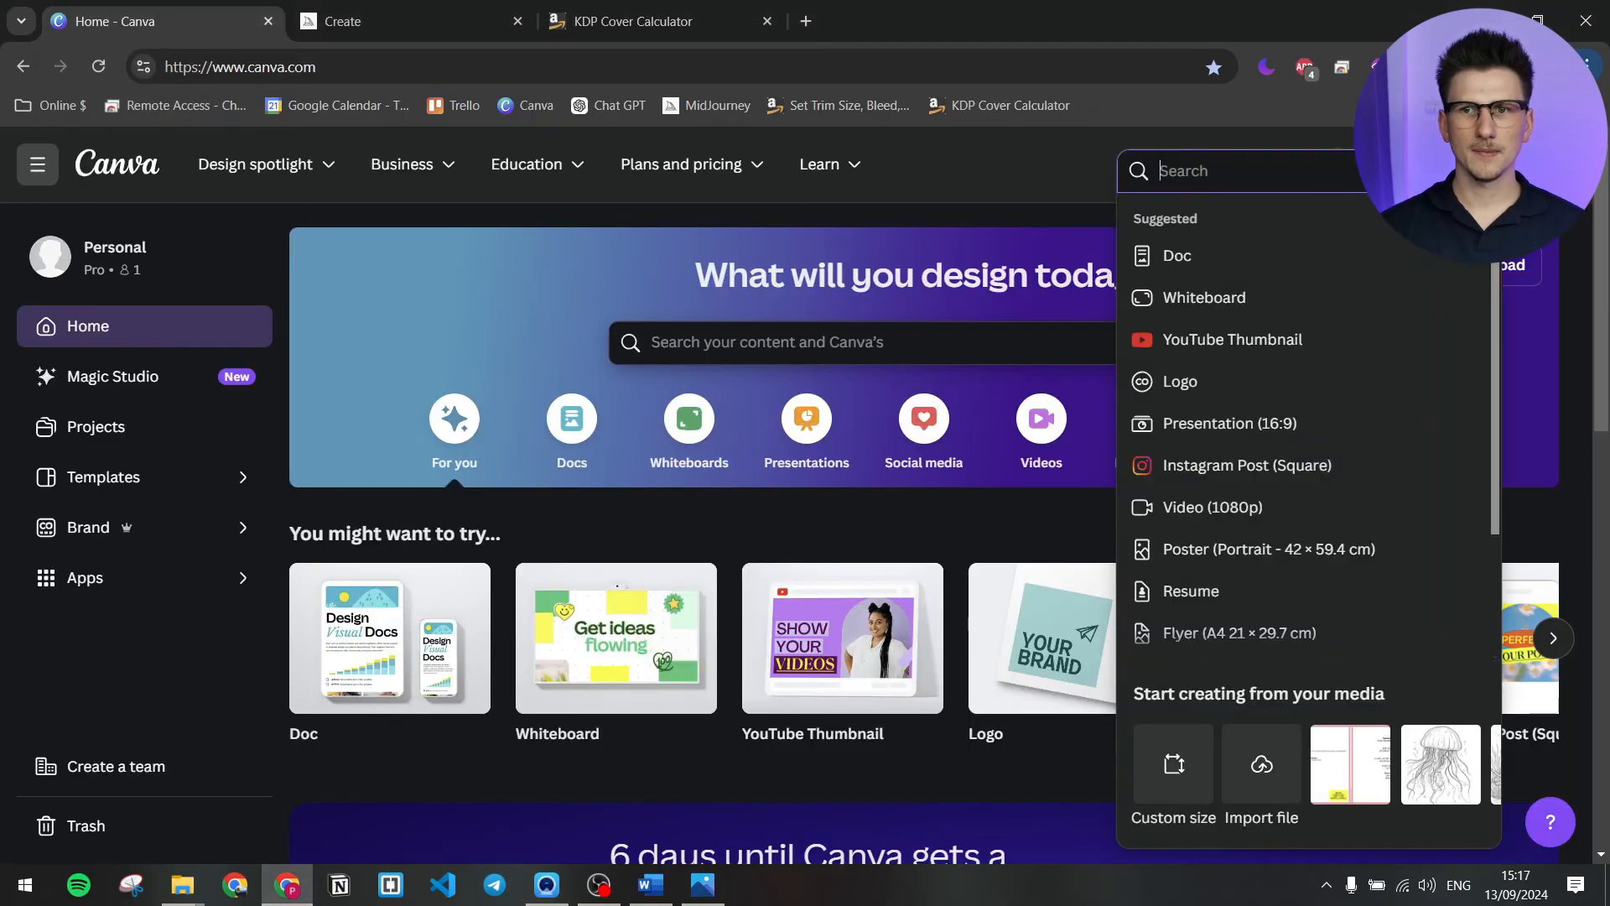
left_click(1210, 805)
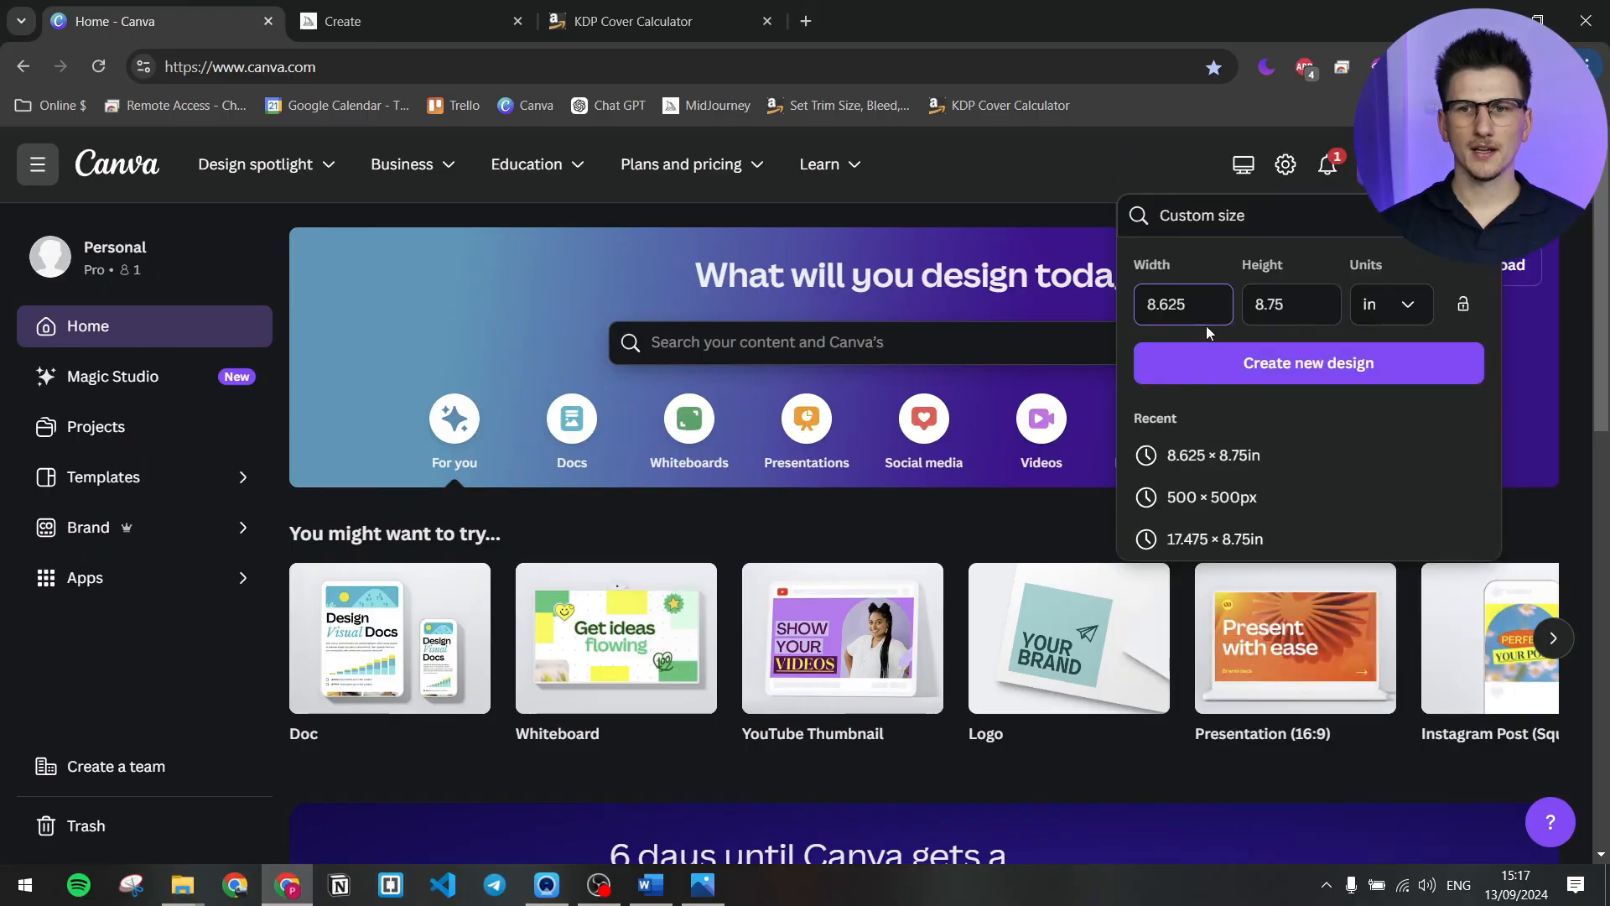
left_click_drag(1194, 315, 1142, 307)
type("17")
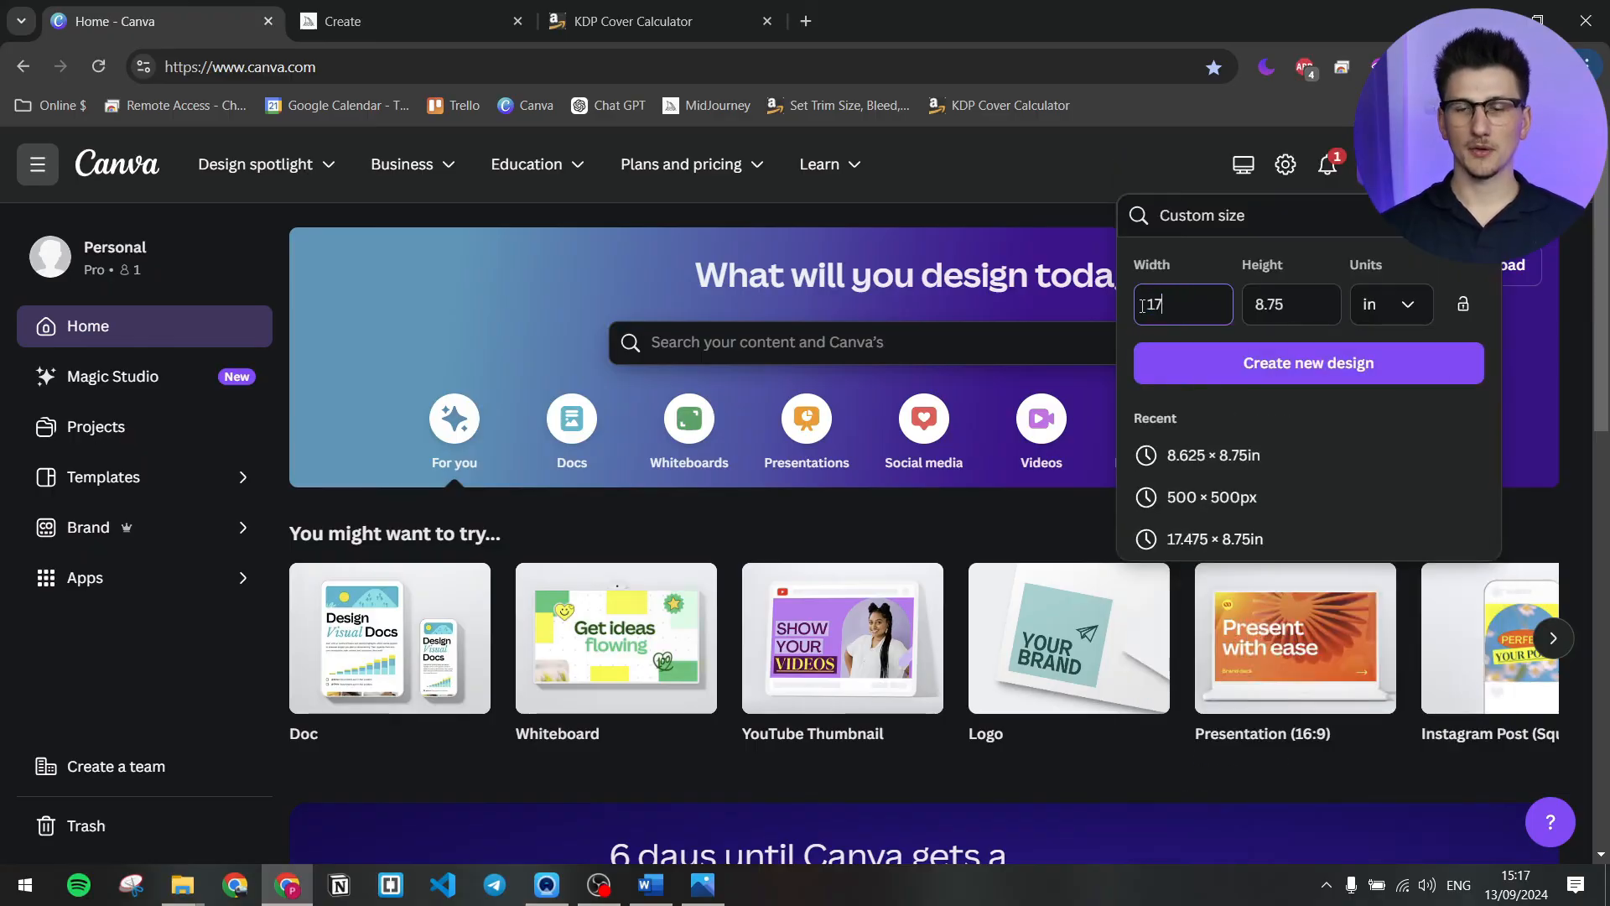
type(".475")
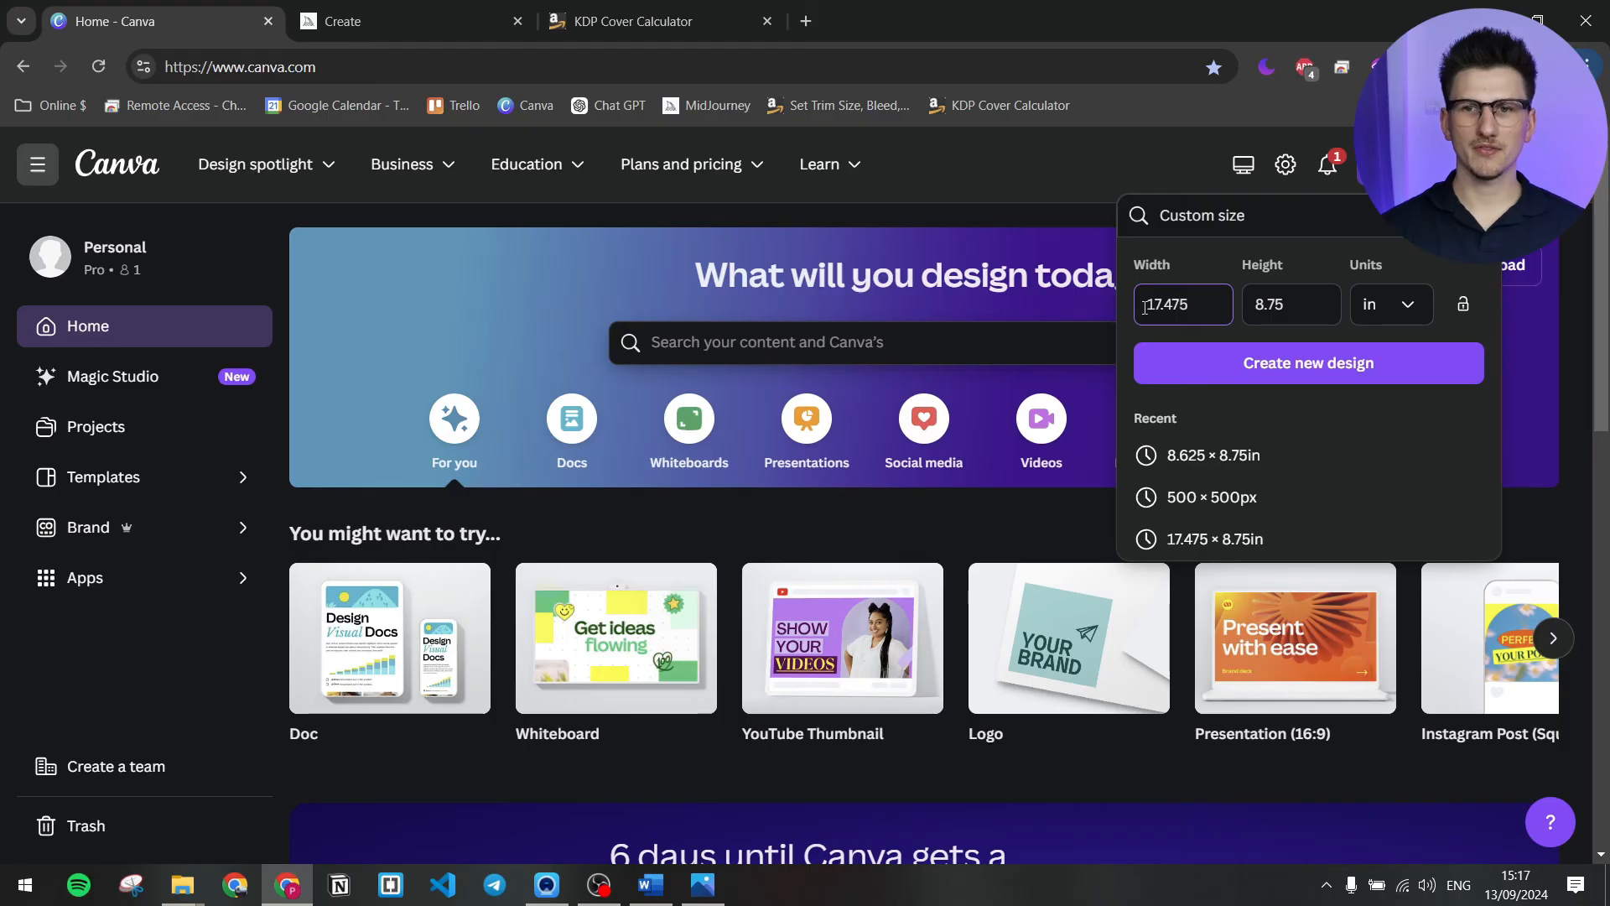
left_click(693, 883)
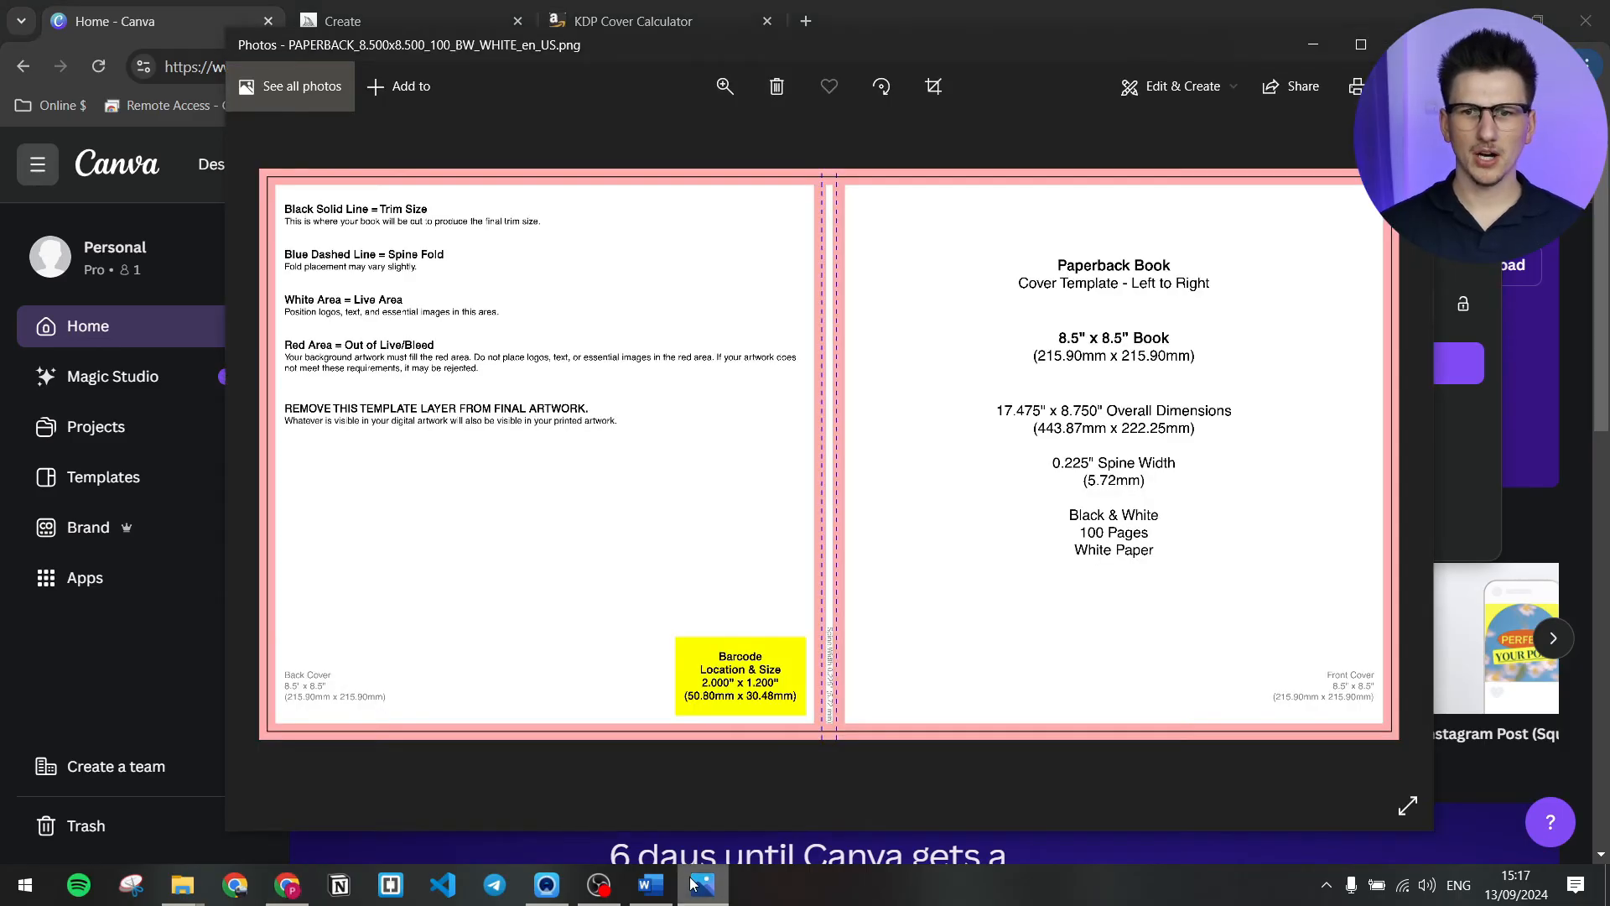
left_click(693, 884)
left_click(1296, 304)
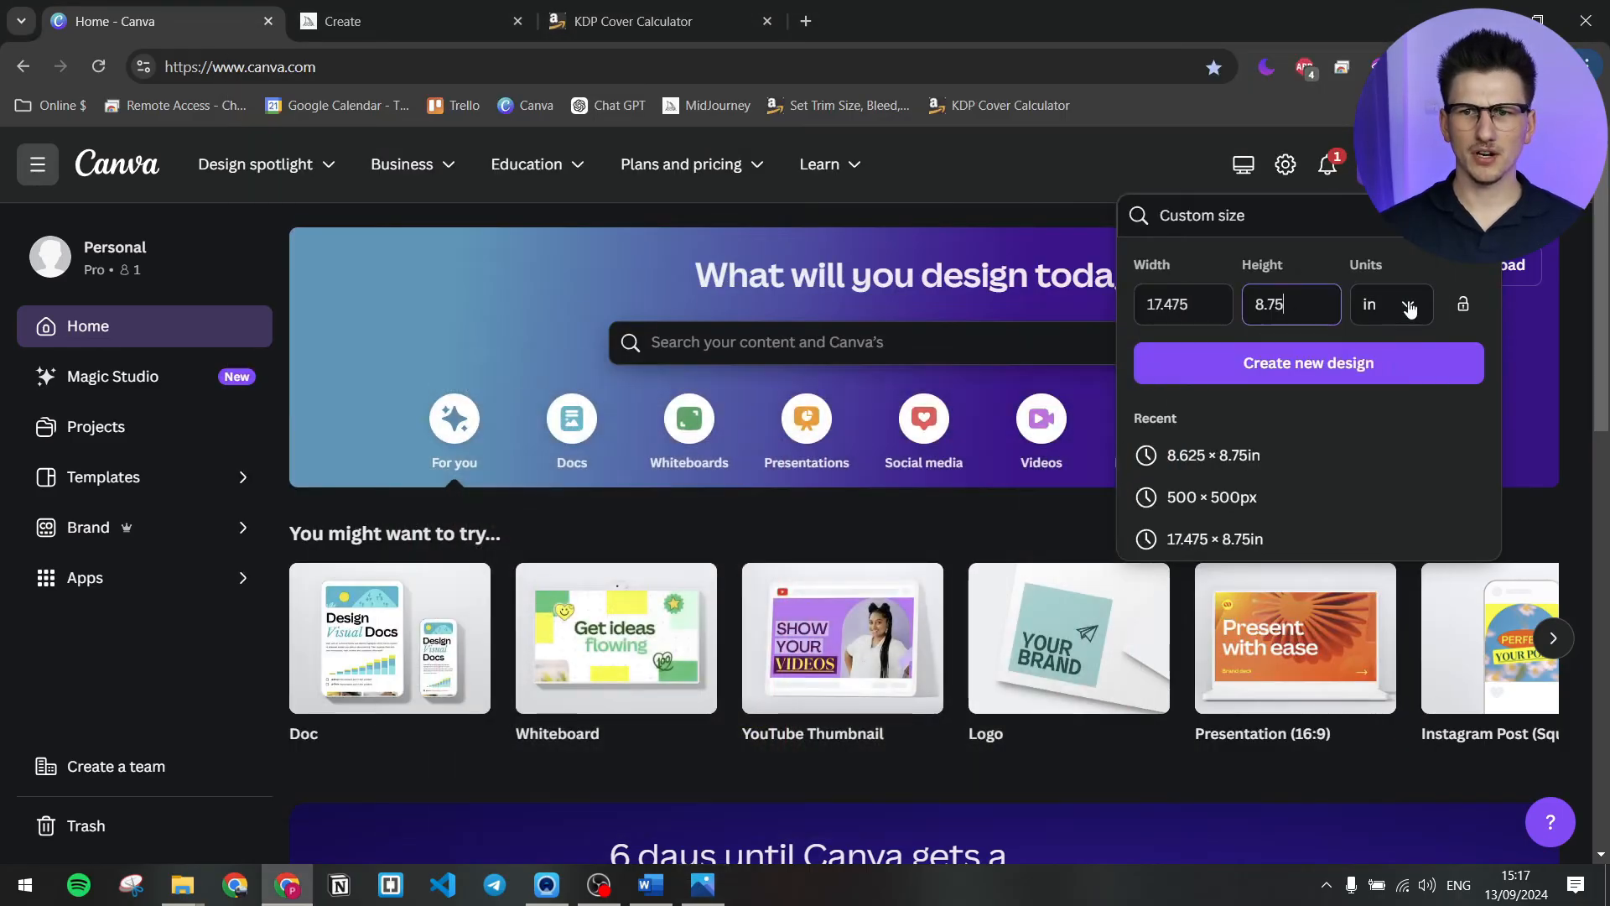
left_click(1298, 376)
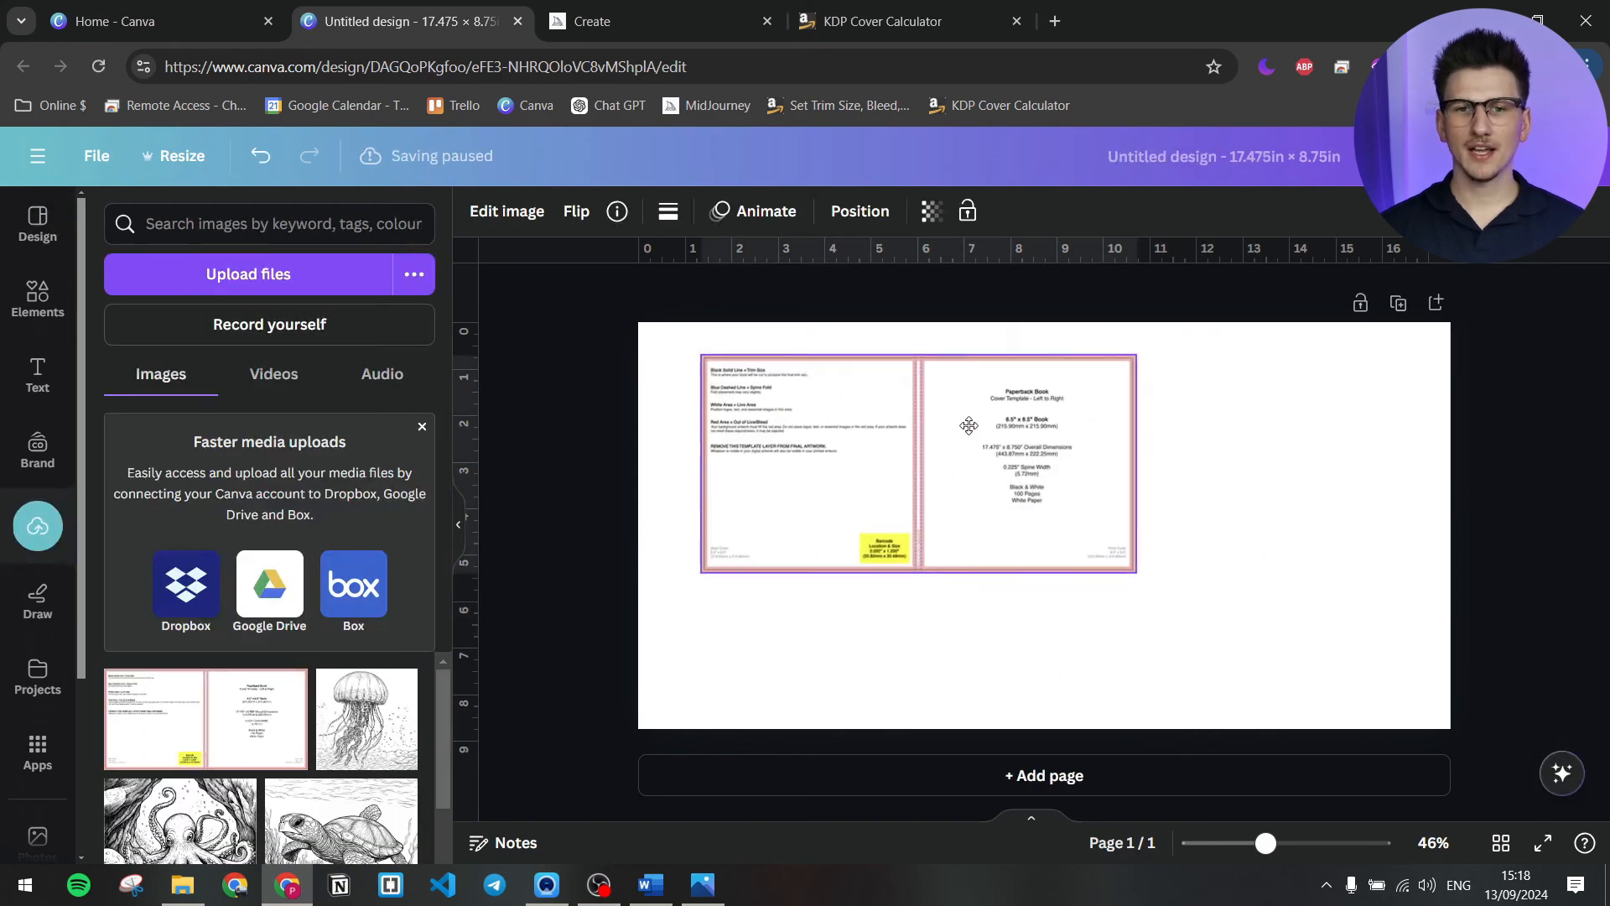
- Fit the KDP cover template image to the whole page as a layout guide
left_click_drag(1078, 551, 1464, 695)
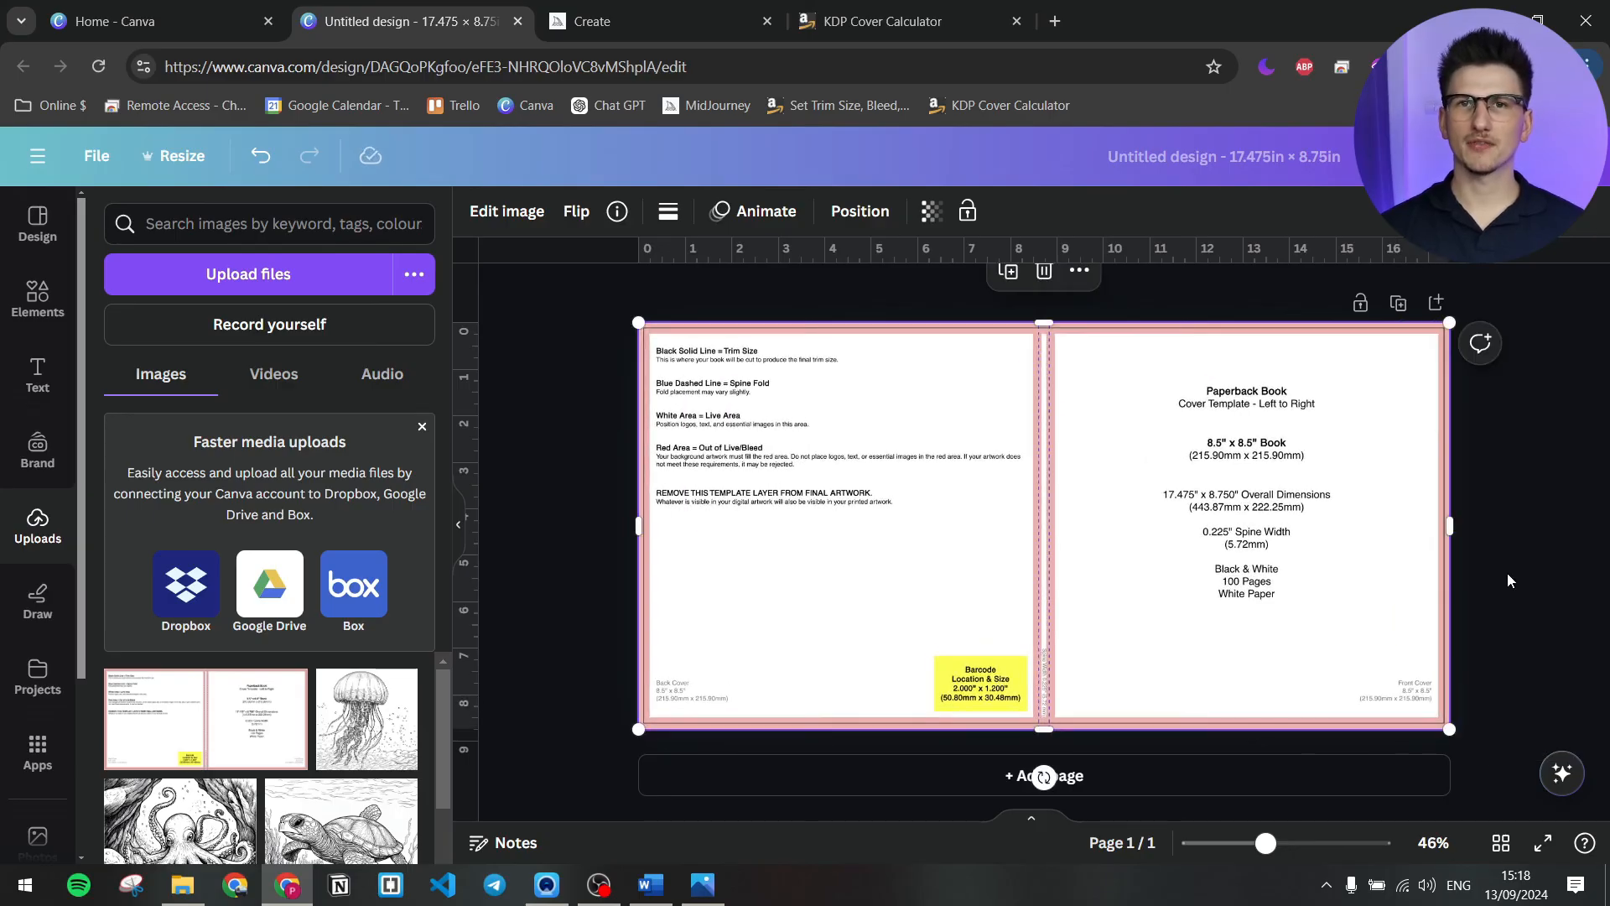
left_click(1507, 572)
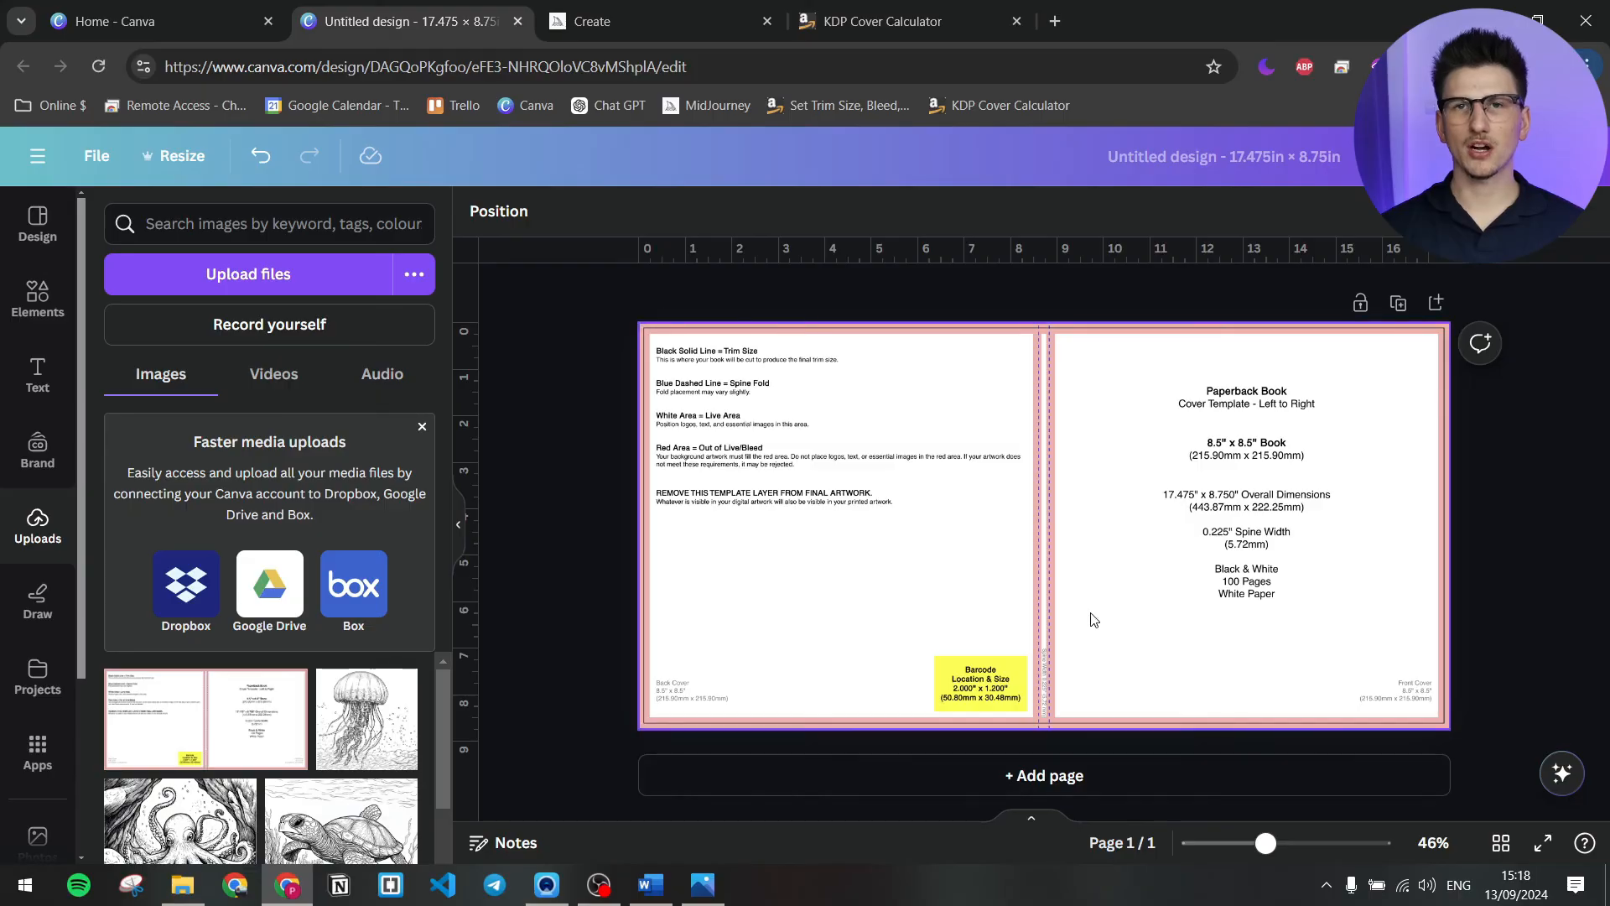
scroll(1039, 517, "up", 2)
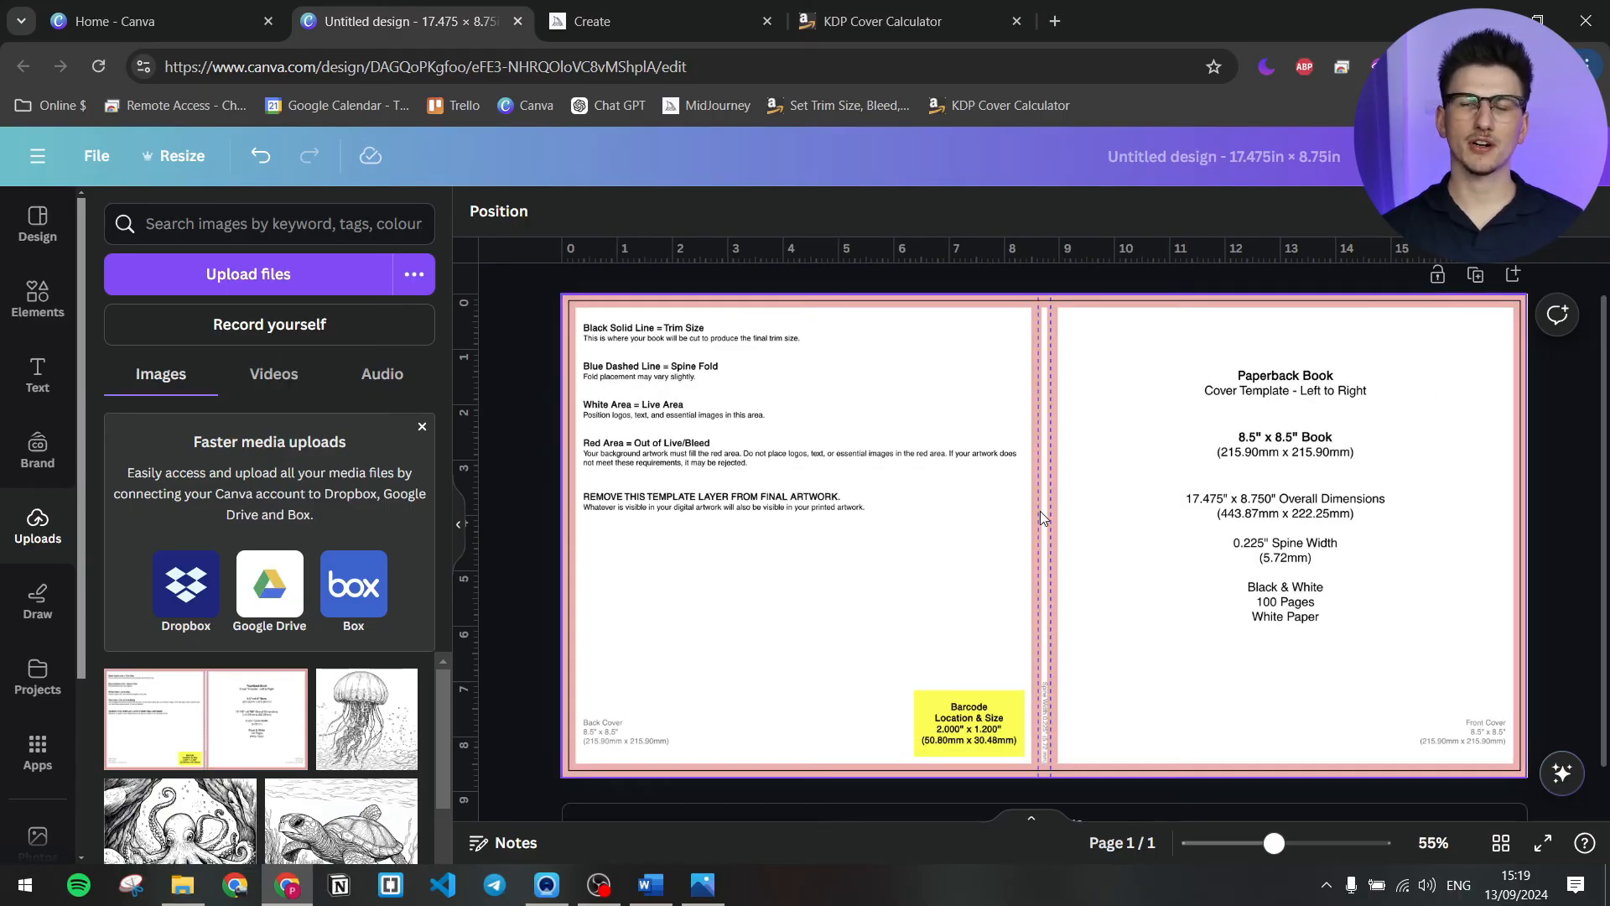
- Switch to Midjourney and generate images for "great white shark, swimming through the coral reef, high details, vivid colors, cartoon style"
left_click(652, 23)
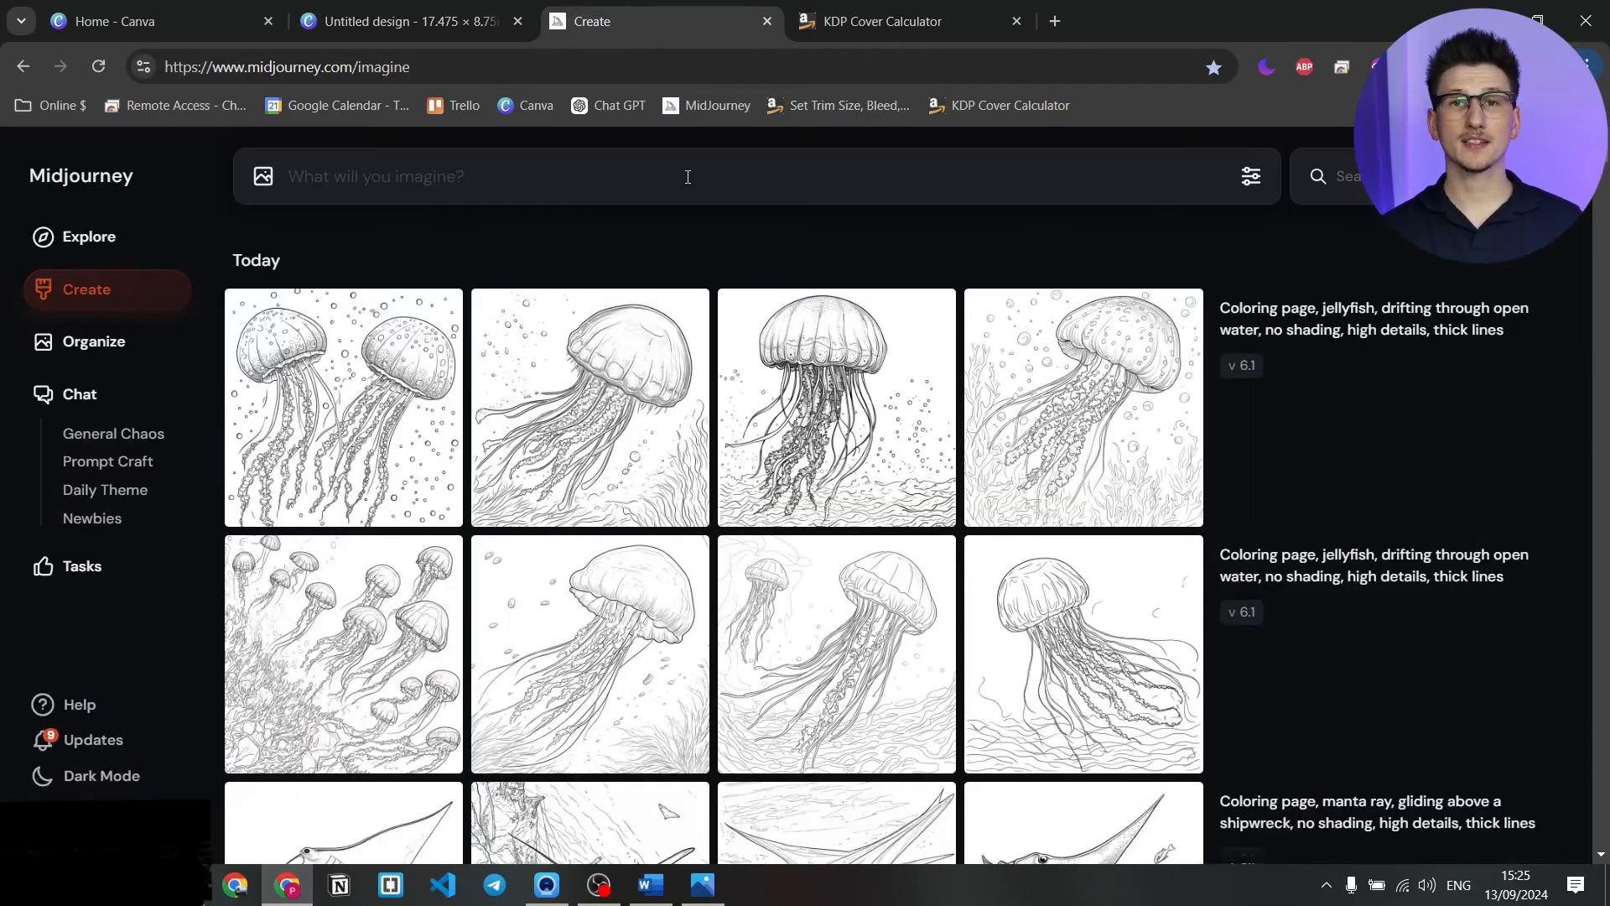
left_click(659, 178)
type("great white shark, swimming through the coral reef, high details, vivid colors, cartoon style")
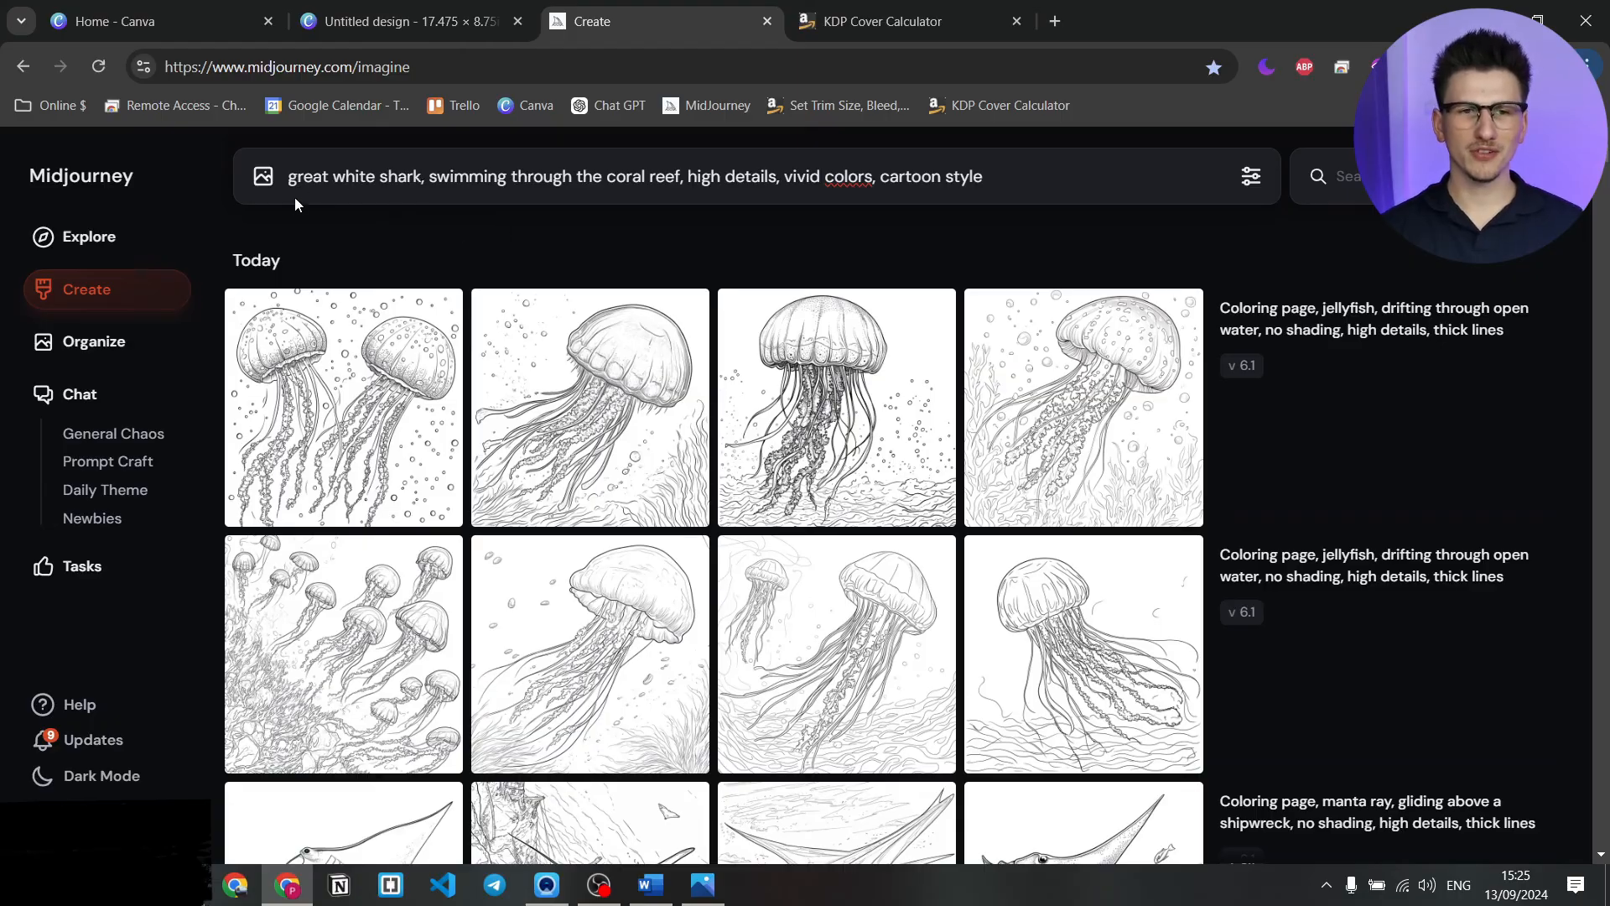
left_click_drag(289, 178, 698, 178)
left_click(781, 179)
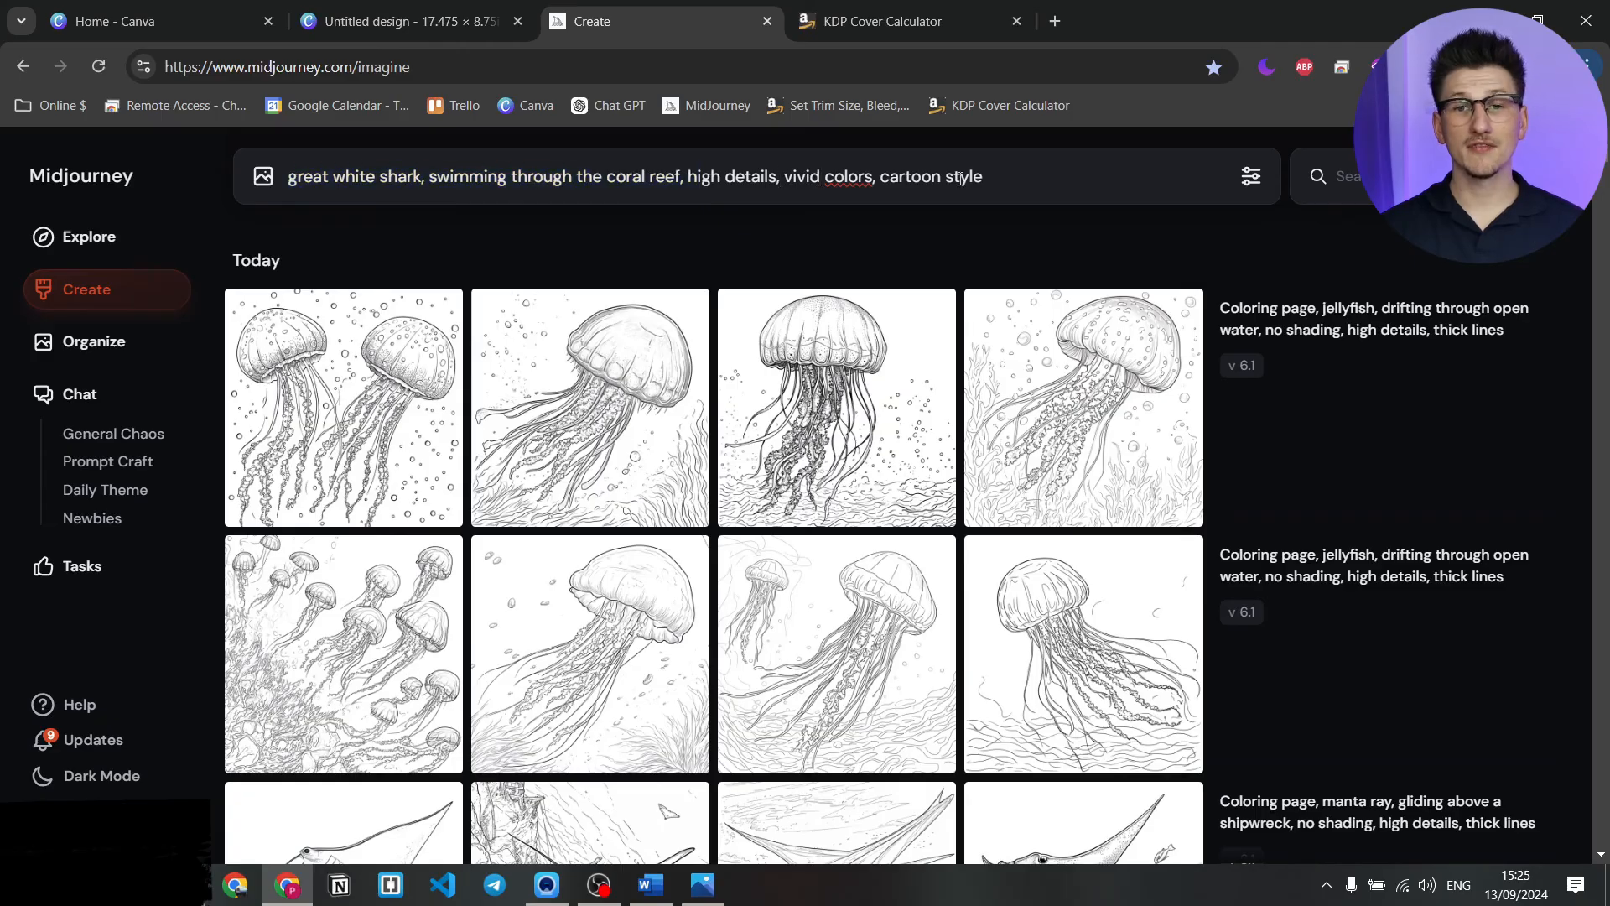
left_click_drag(785, 178, 868, 178)
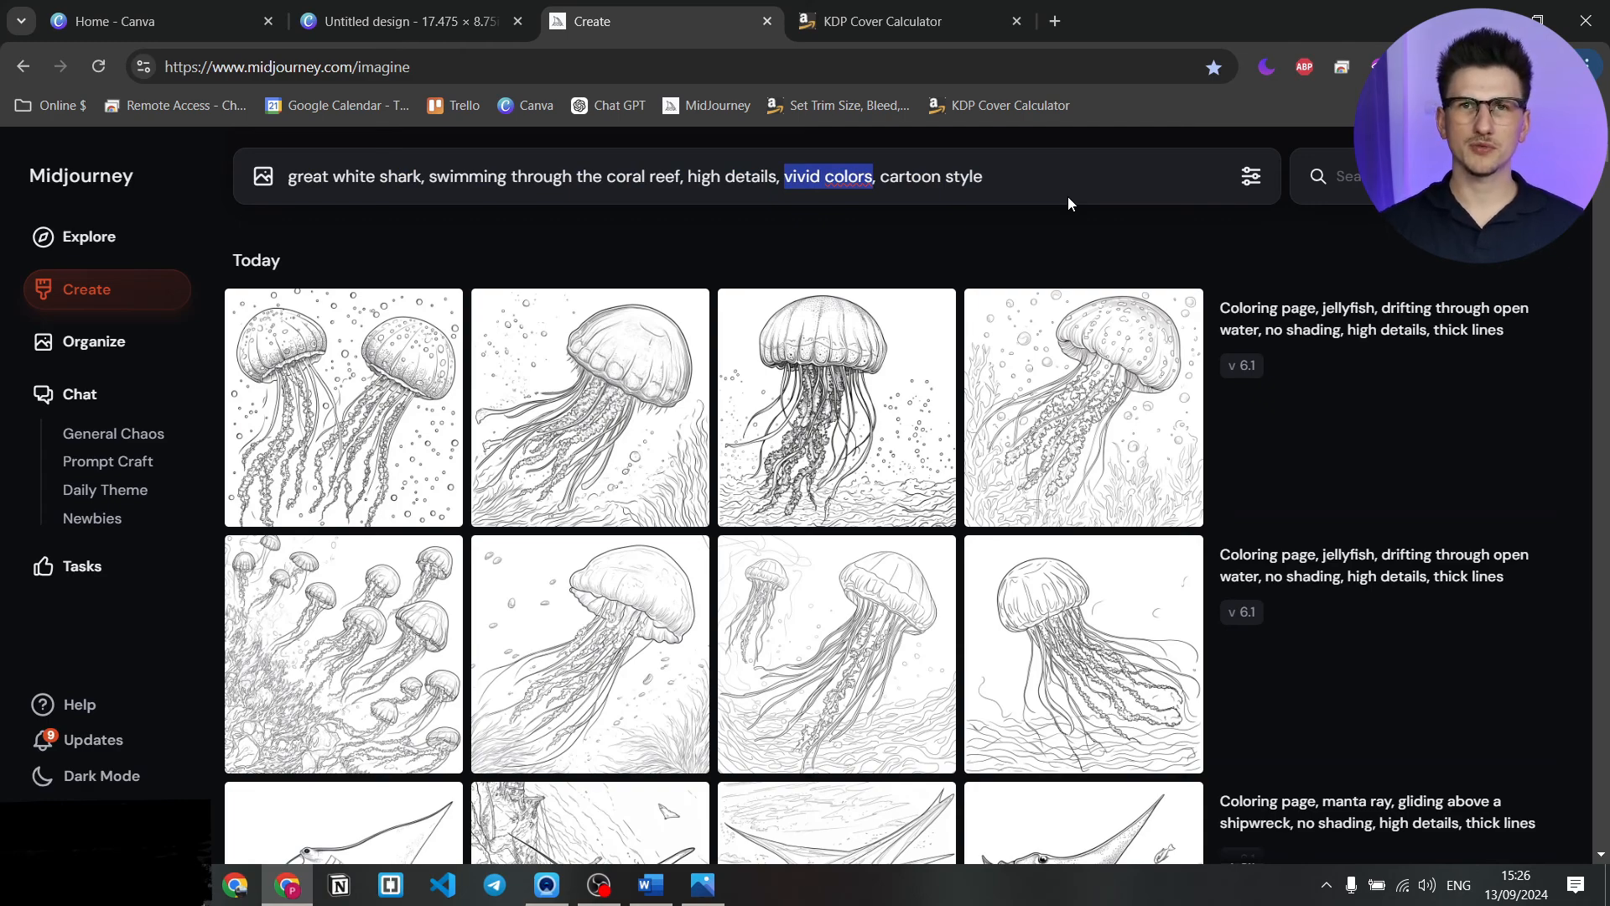
left_click(1031, 175)
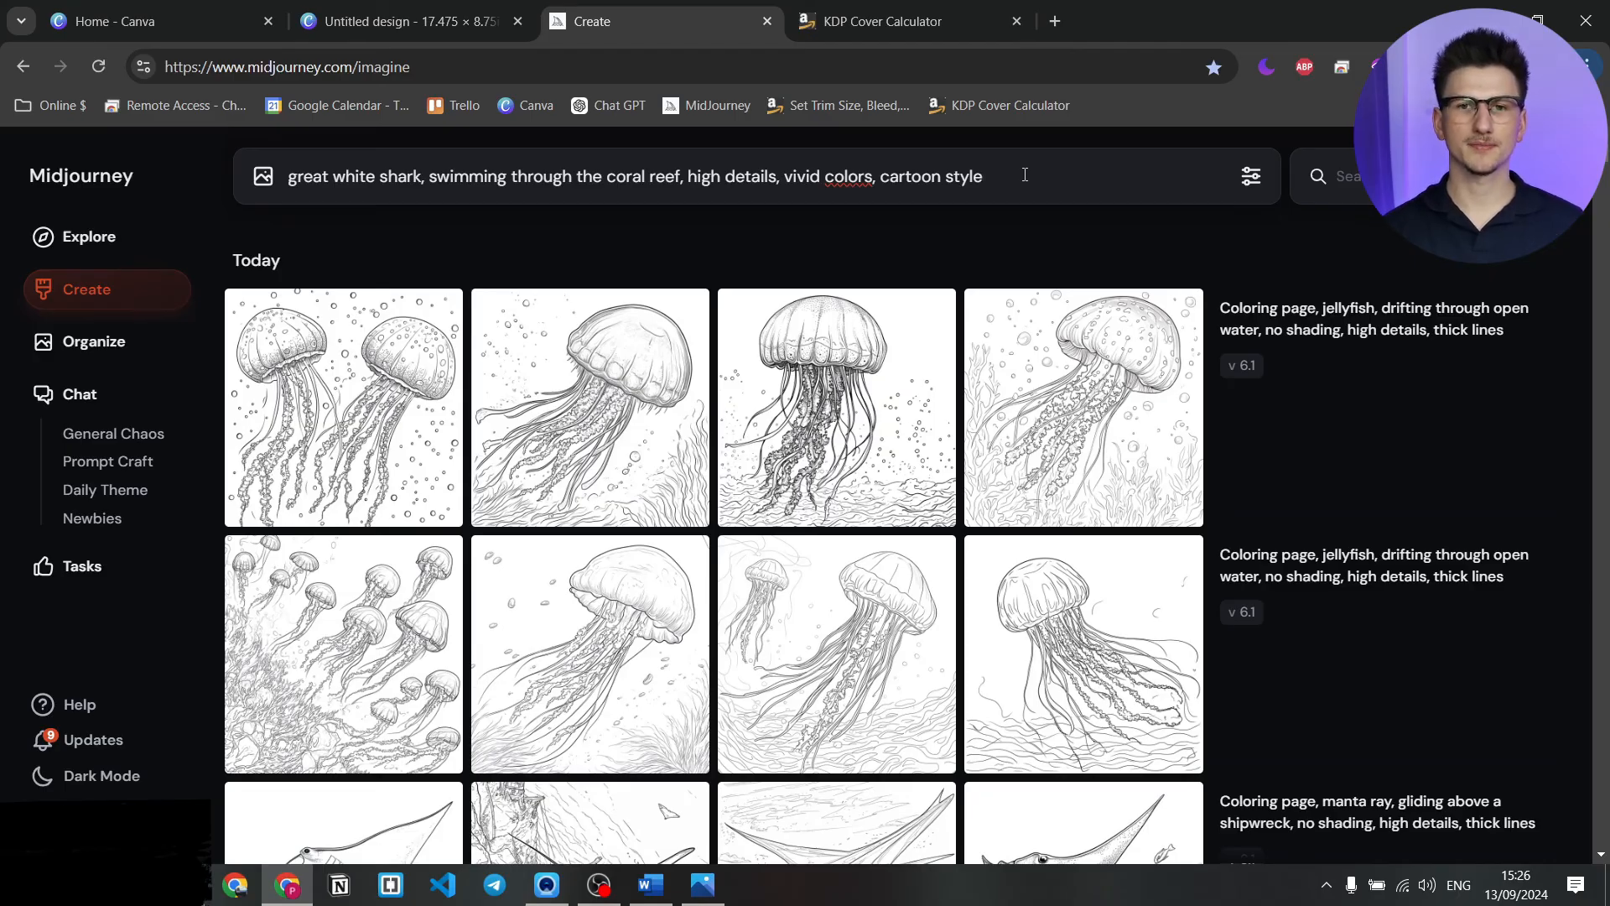
key("Return")
- Open the third generated shark image and create both Strong and Subtle variations of it
left_click(401, 345)
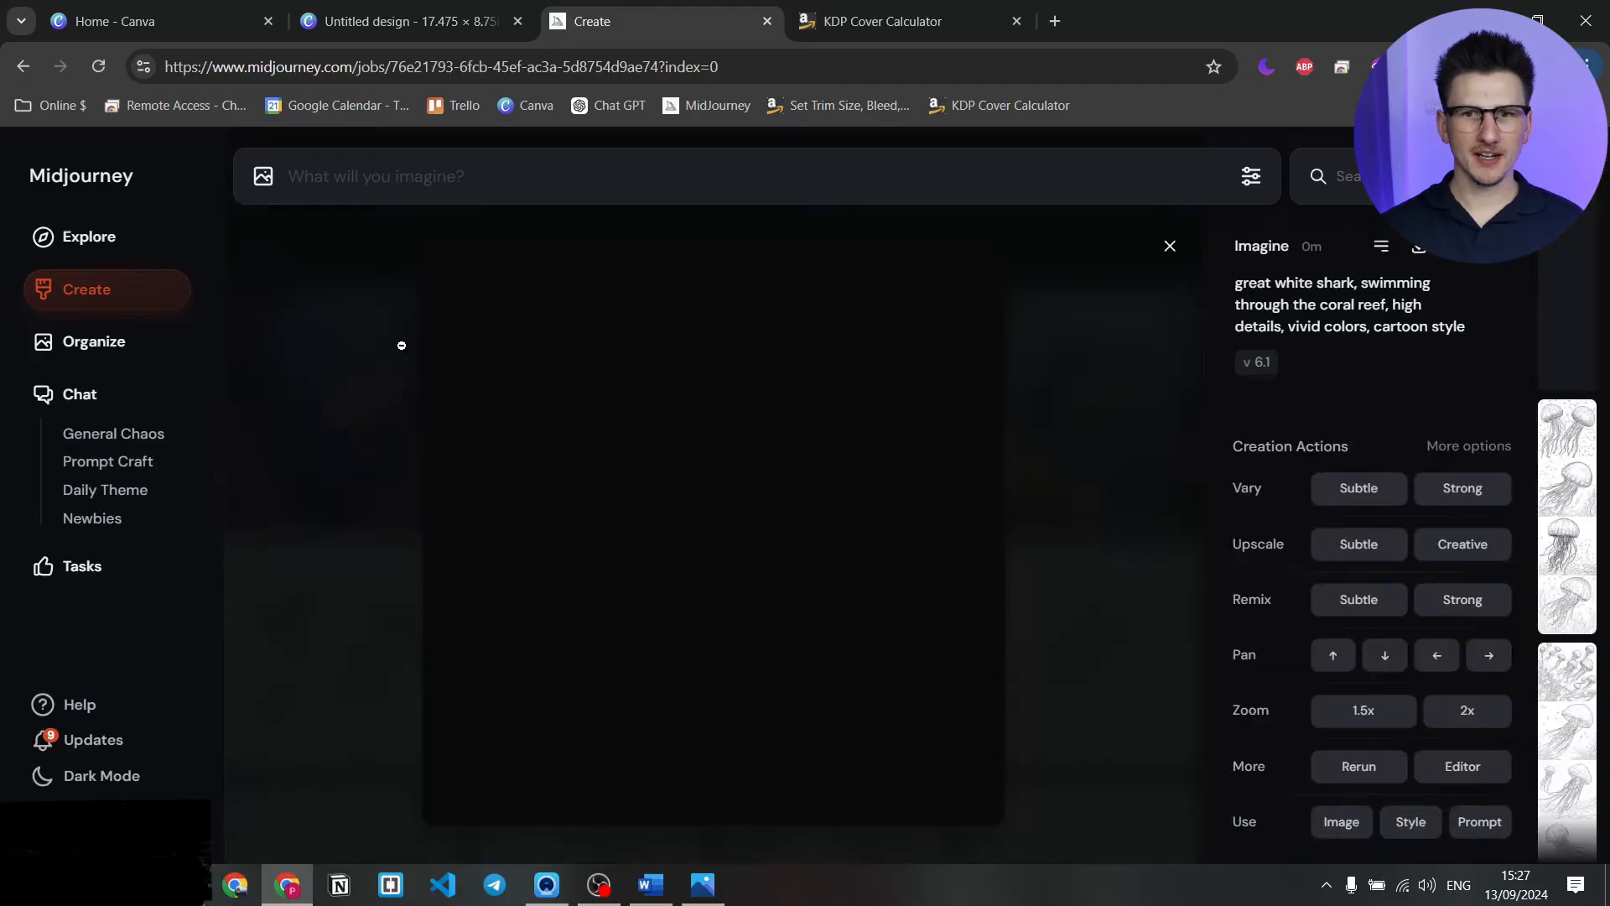
key("Right")
key("Right")
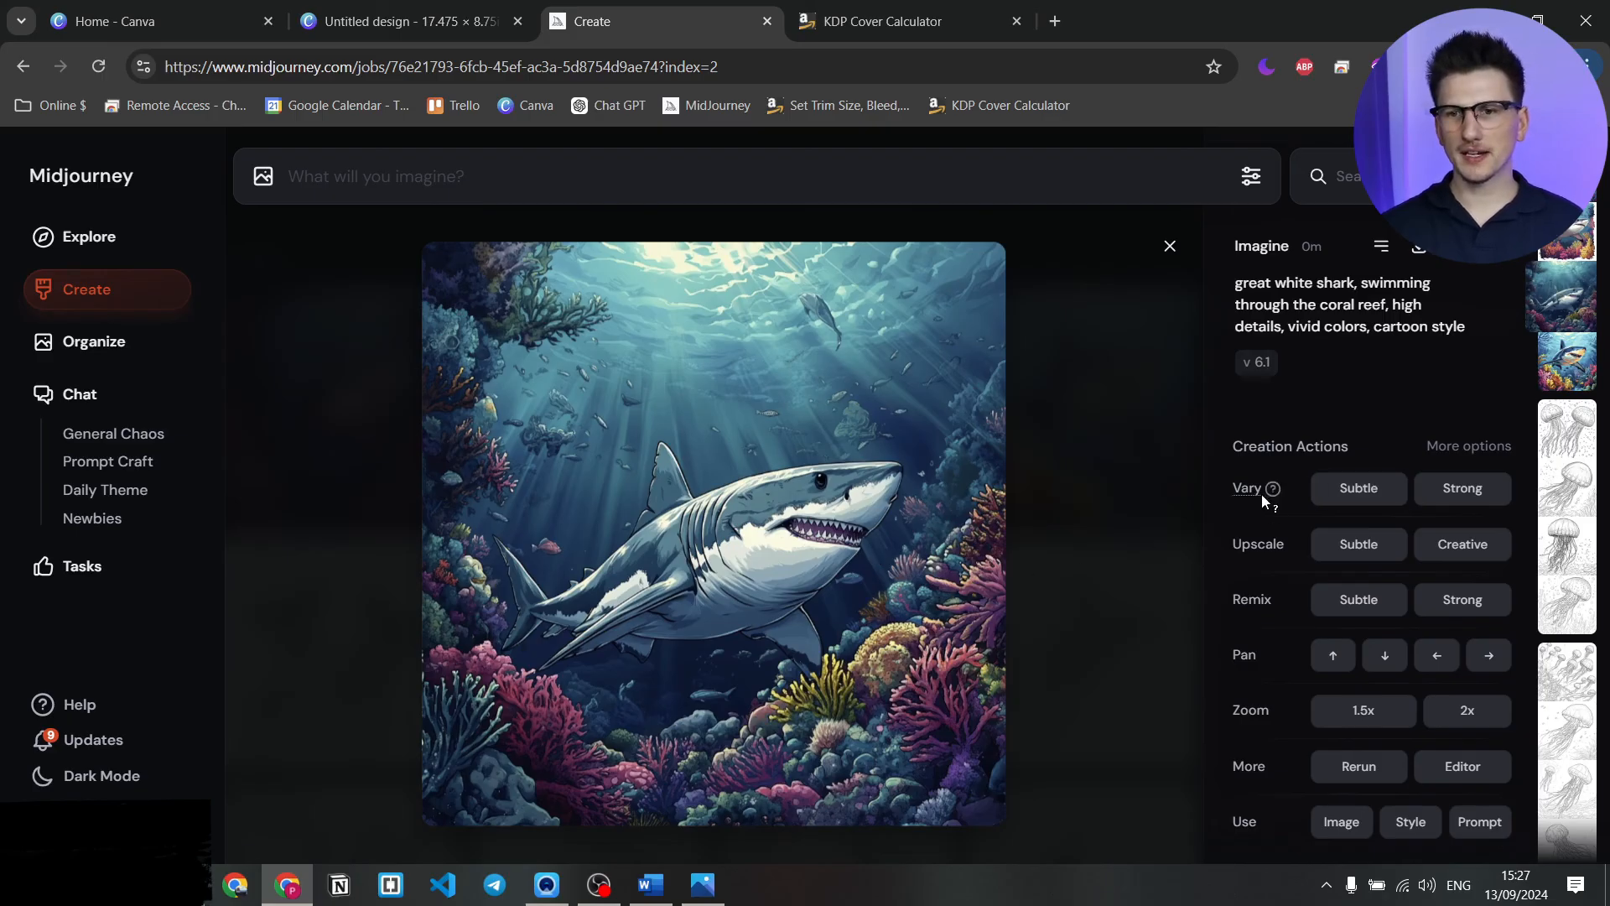
left_click(1459, 498)
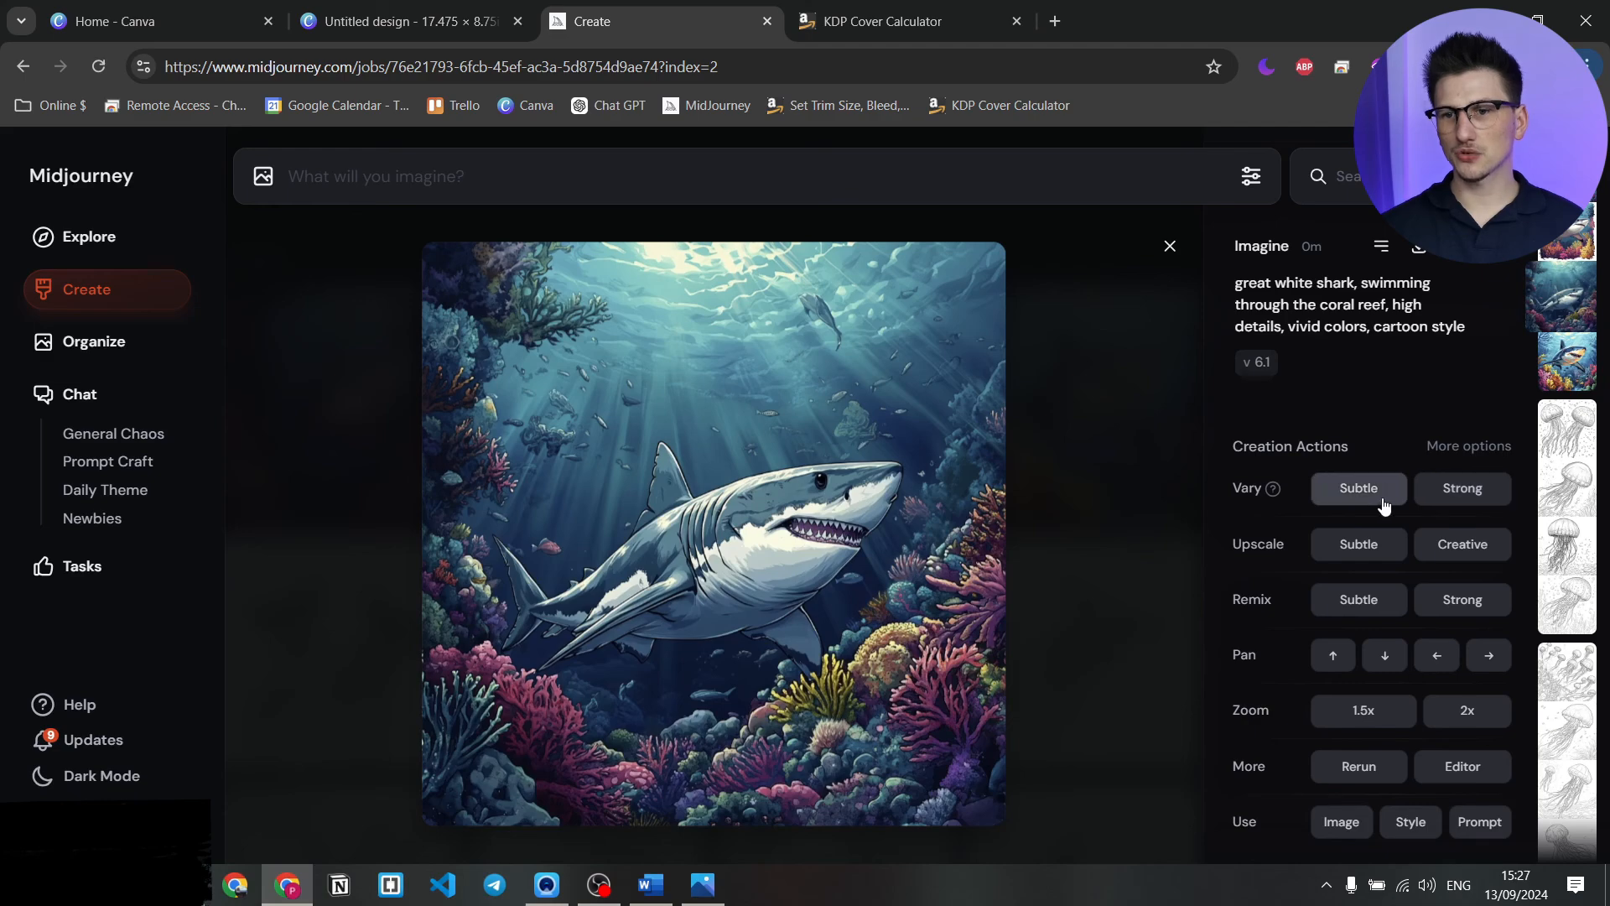
left_click(1382, 503)
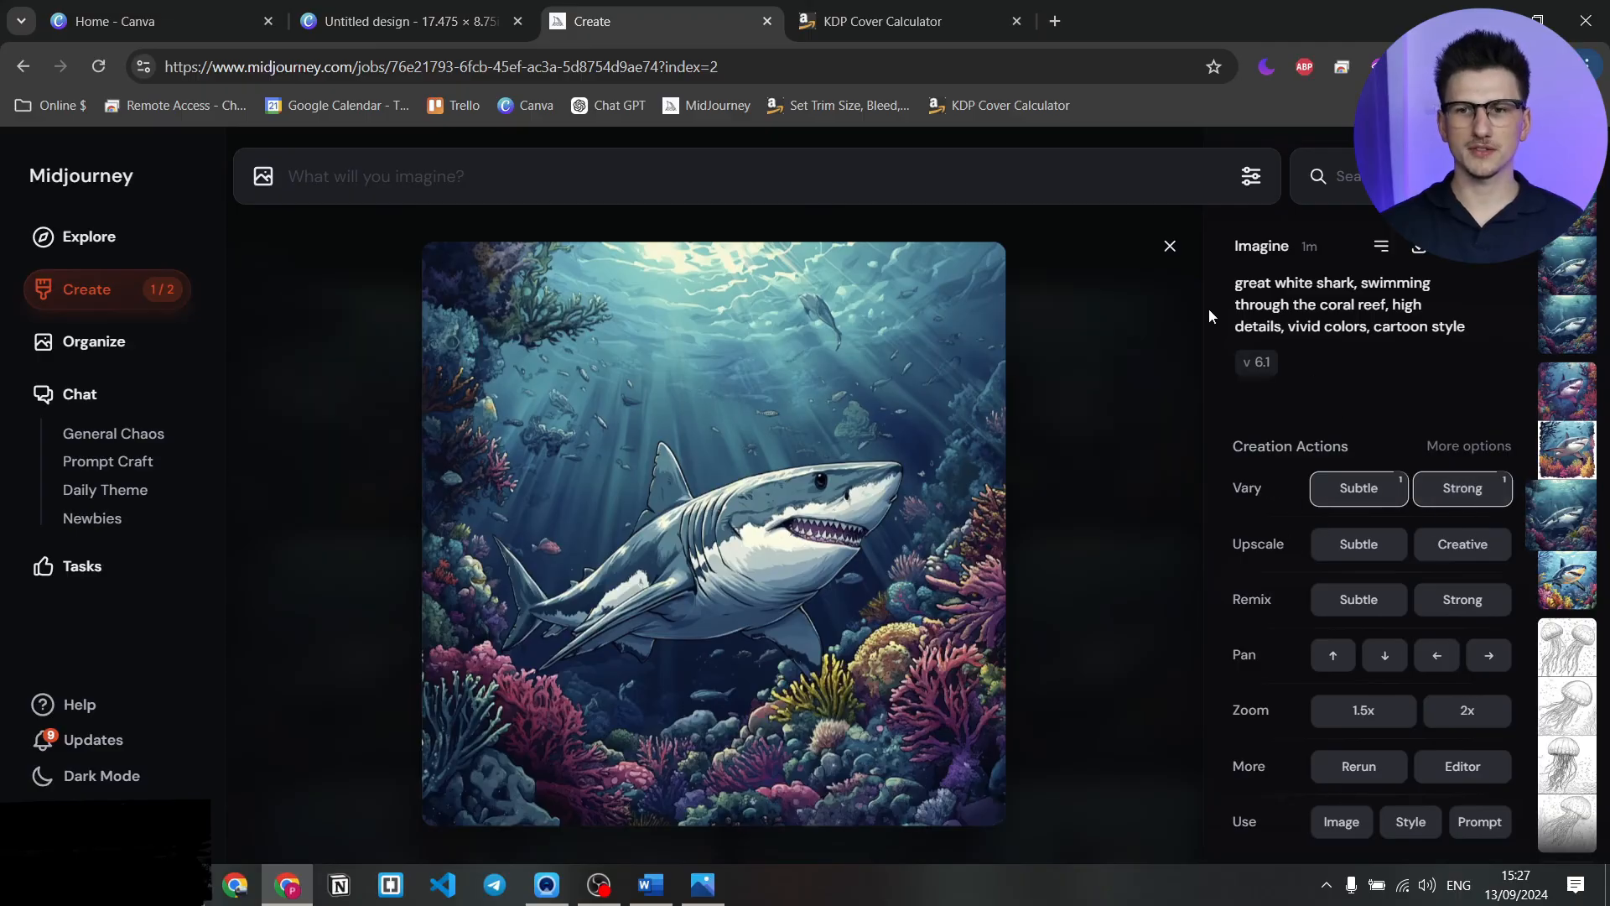
- Examine the shark variations one by one at full size to choose the best cover image
left_click(1170, 260)
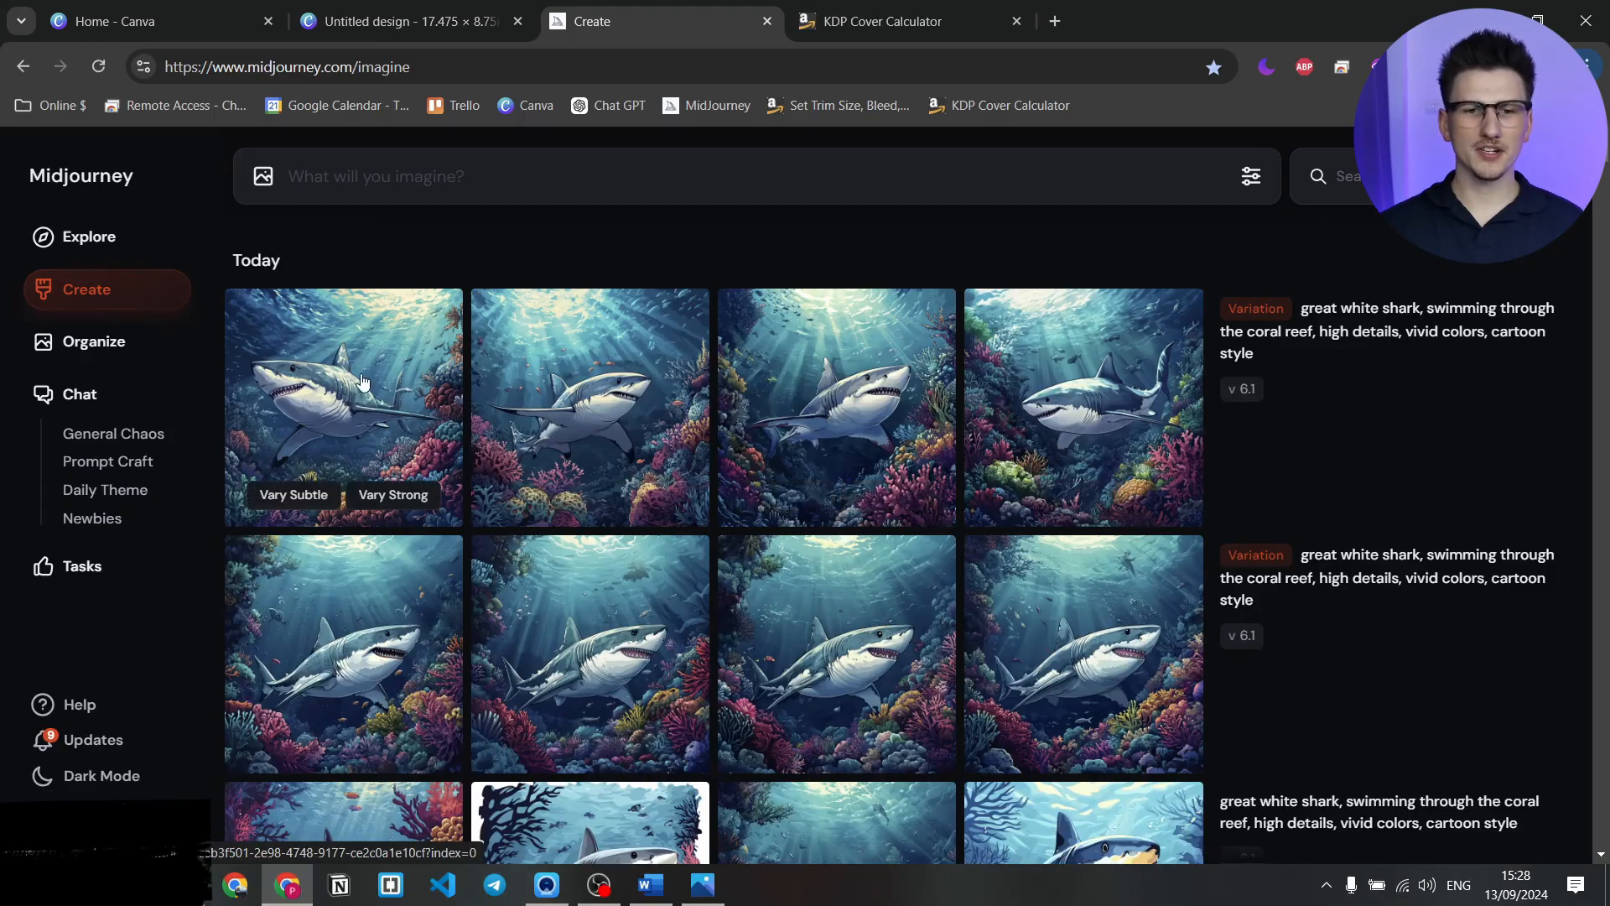
left_click(385, 400)
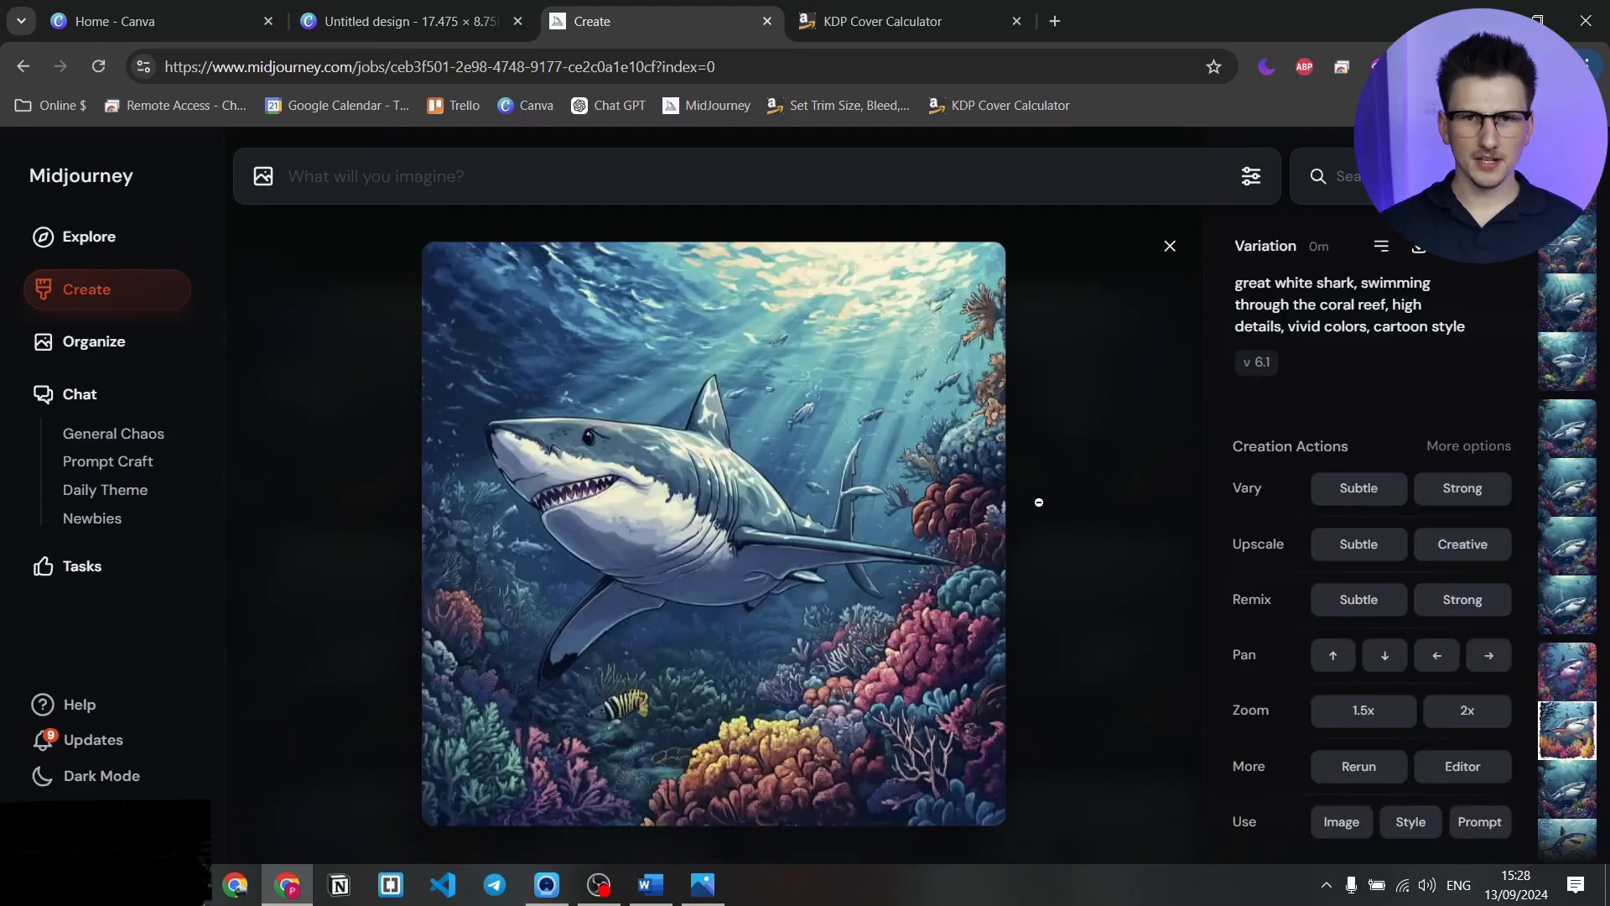
key("Right")
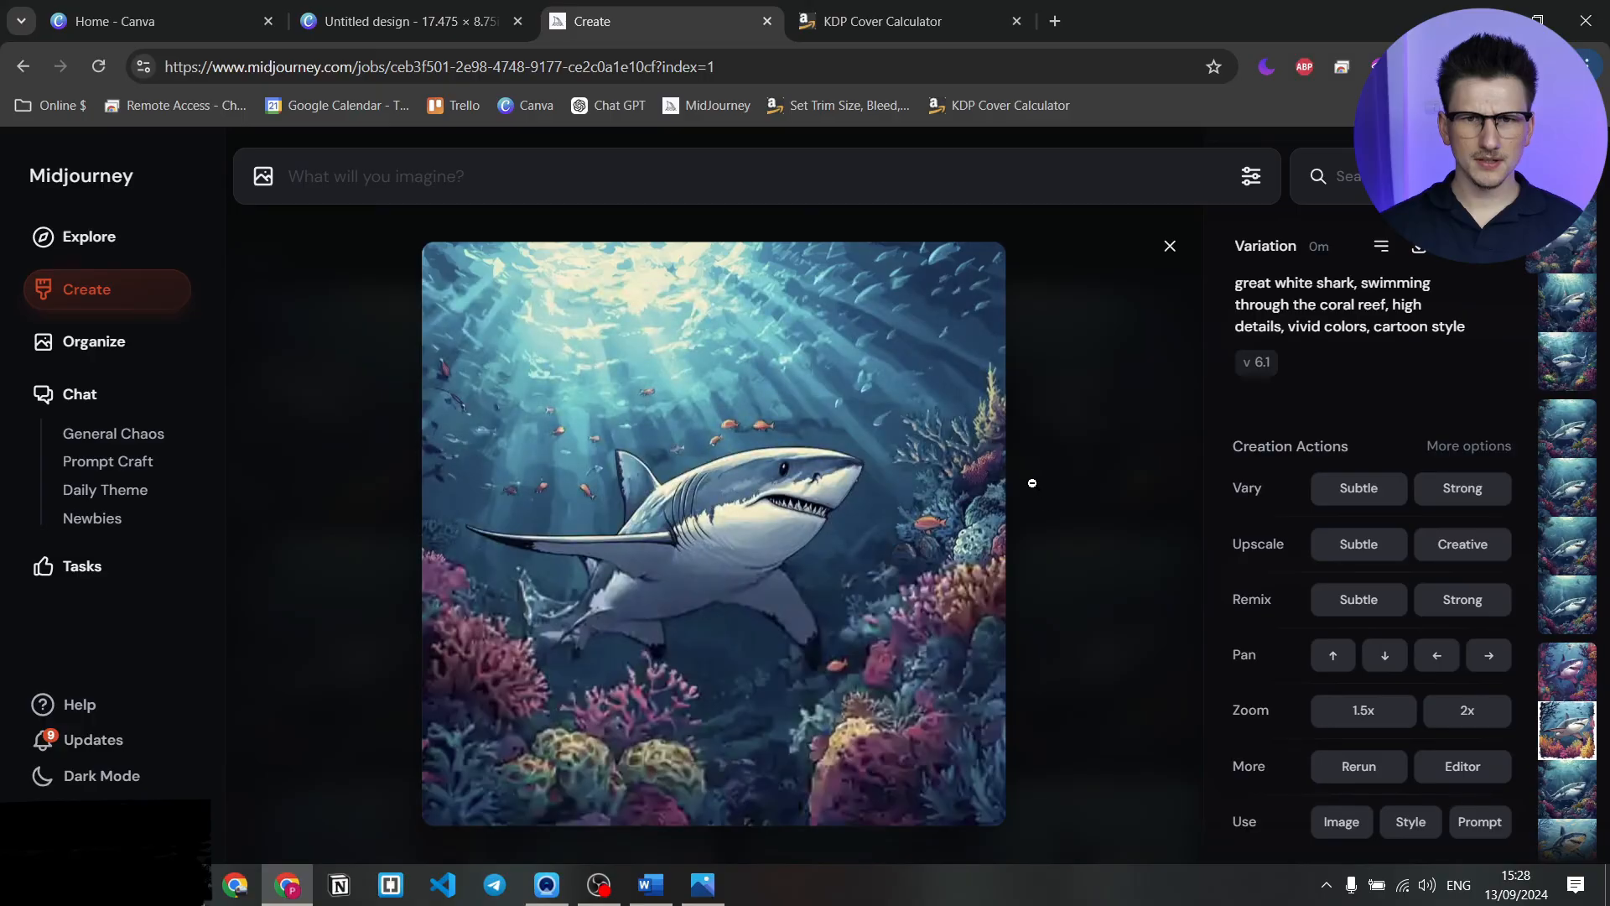
key("Right")
key("Right")
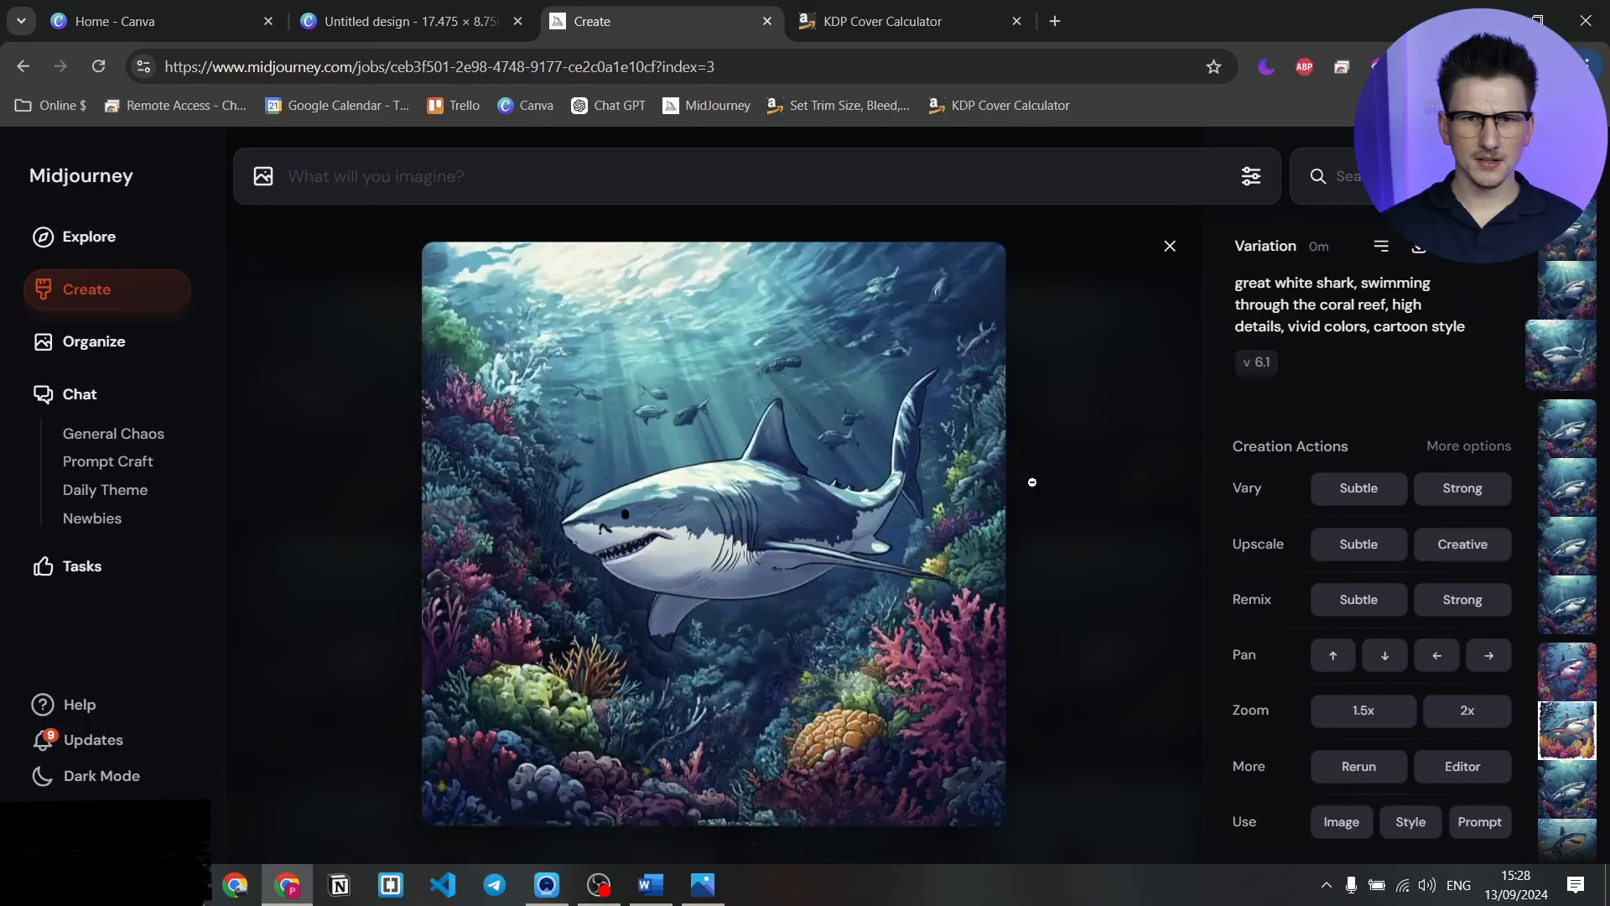
key("Right")
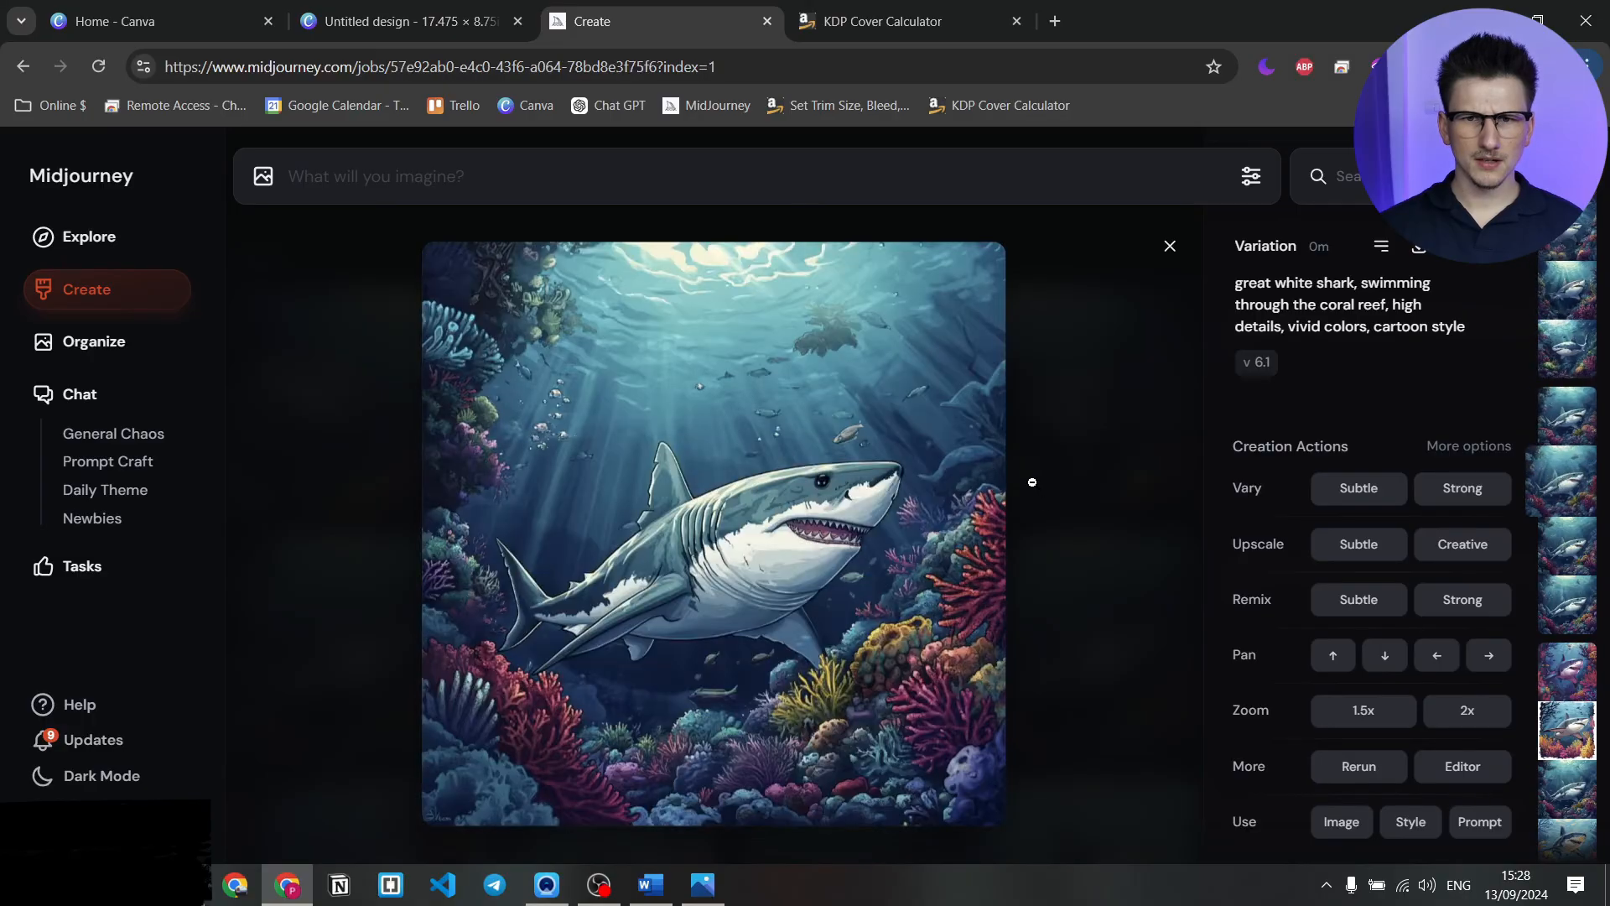
key("Right")
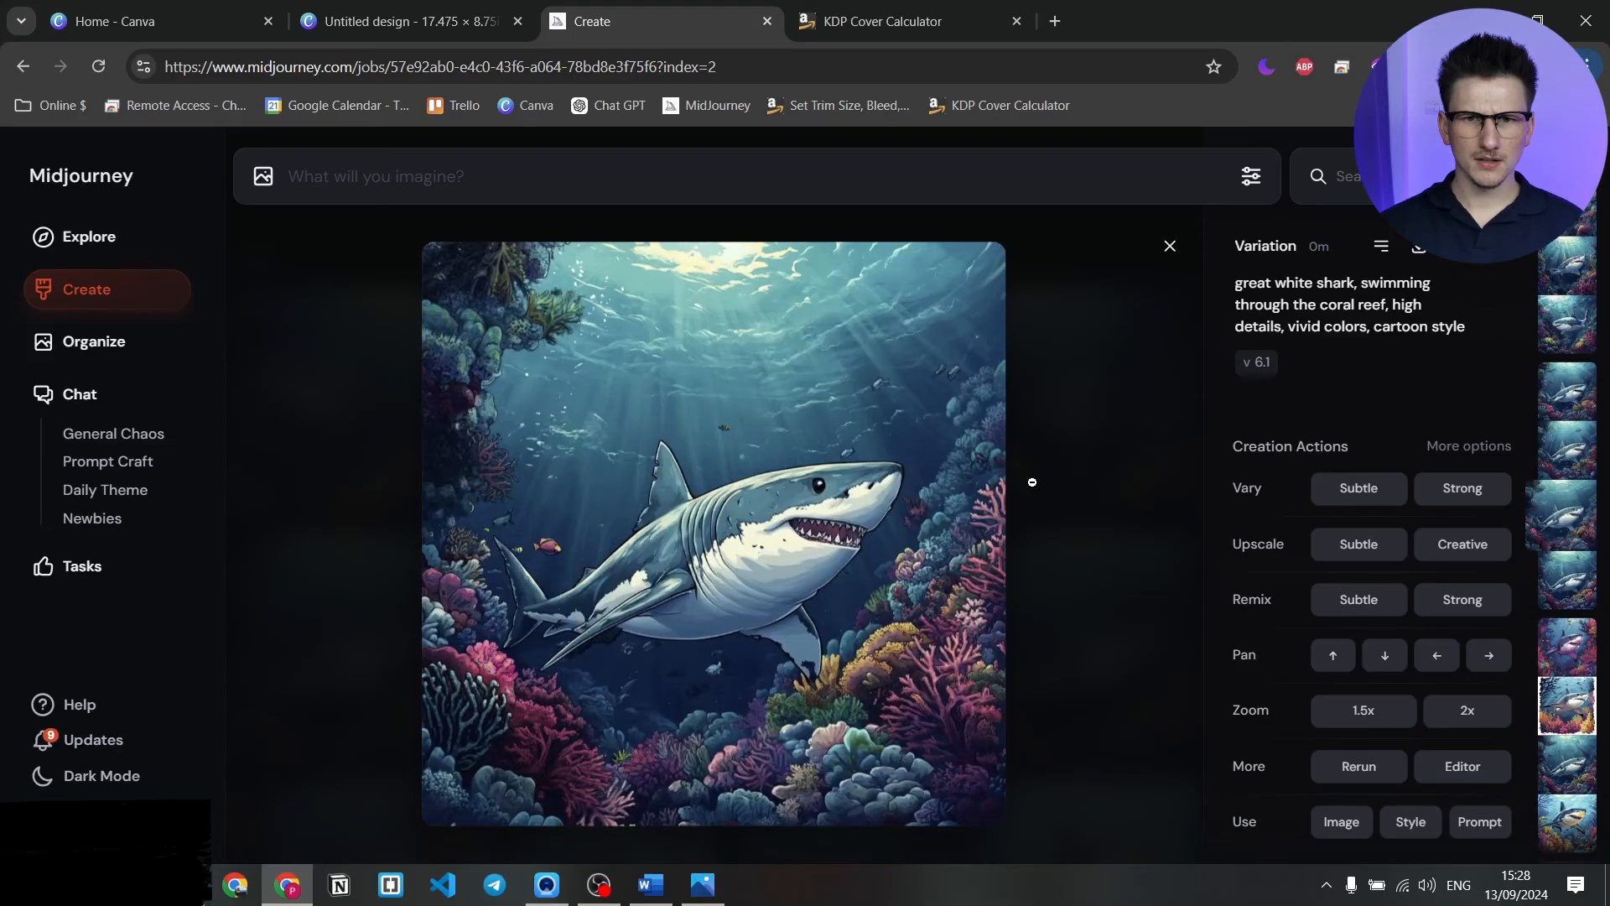
key("Right")
key("Left")
key("Left")
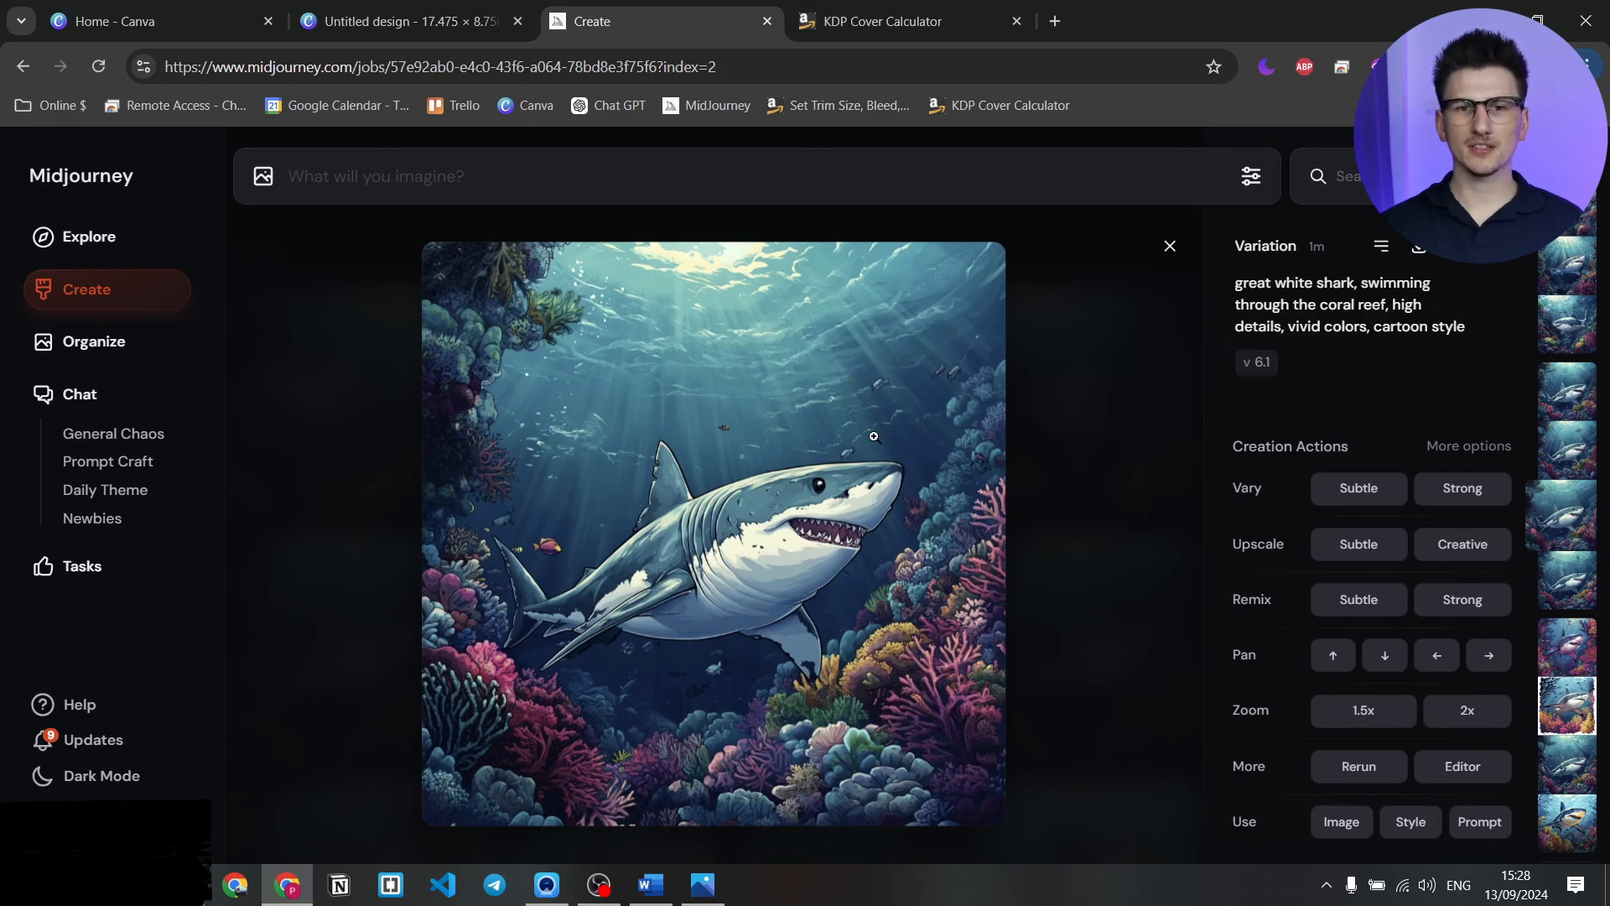
- Erase the coral along the upper-left part of the chosen shark image in the editor and submit the edit for regeneration
left_click(1474, 770)
scroll(548, 469, "up", 5)
mouse_move(563, 329)
left_mouse_down()
mouse_move(470, 320)
mouse_move(476, 414)
mouse_move(512, 376)
mouse_move(482, 449)
mouse_move(482, 629)
mouse_move(511, 637)
mouse_move(488, 624)
mouse_move(490, 575)
mouse_move(500, 545)
mouse_move(529, 533)
mouse_move(499, 491)
mouse_move(474, 275)
left_mouse_up()
left_click_drag(474, 275, 558, 276)
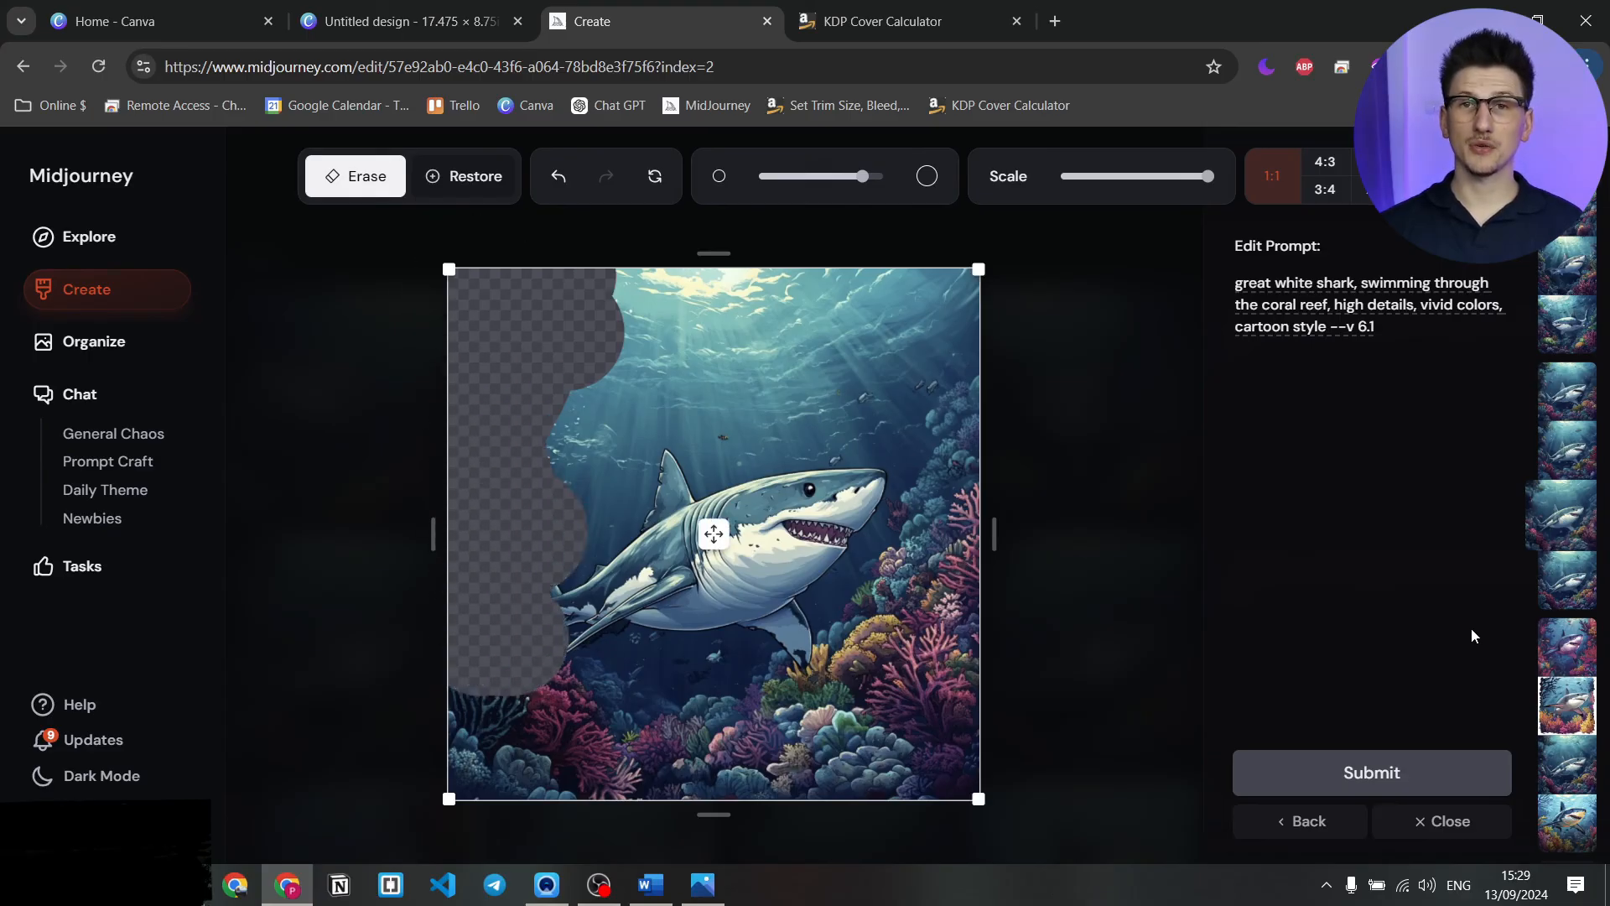
left_click(1375, 788)
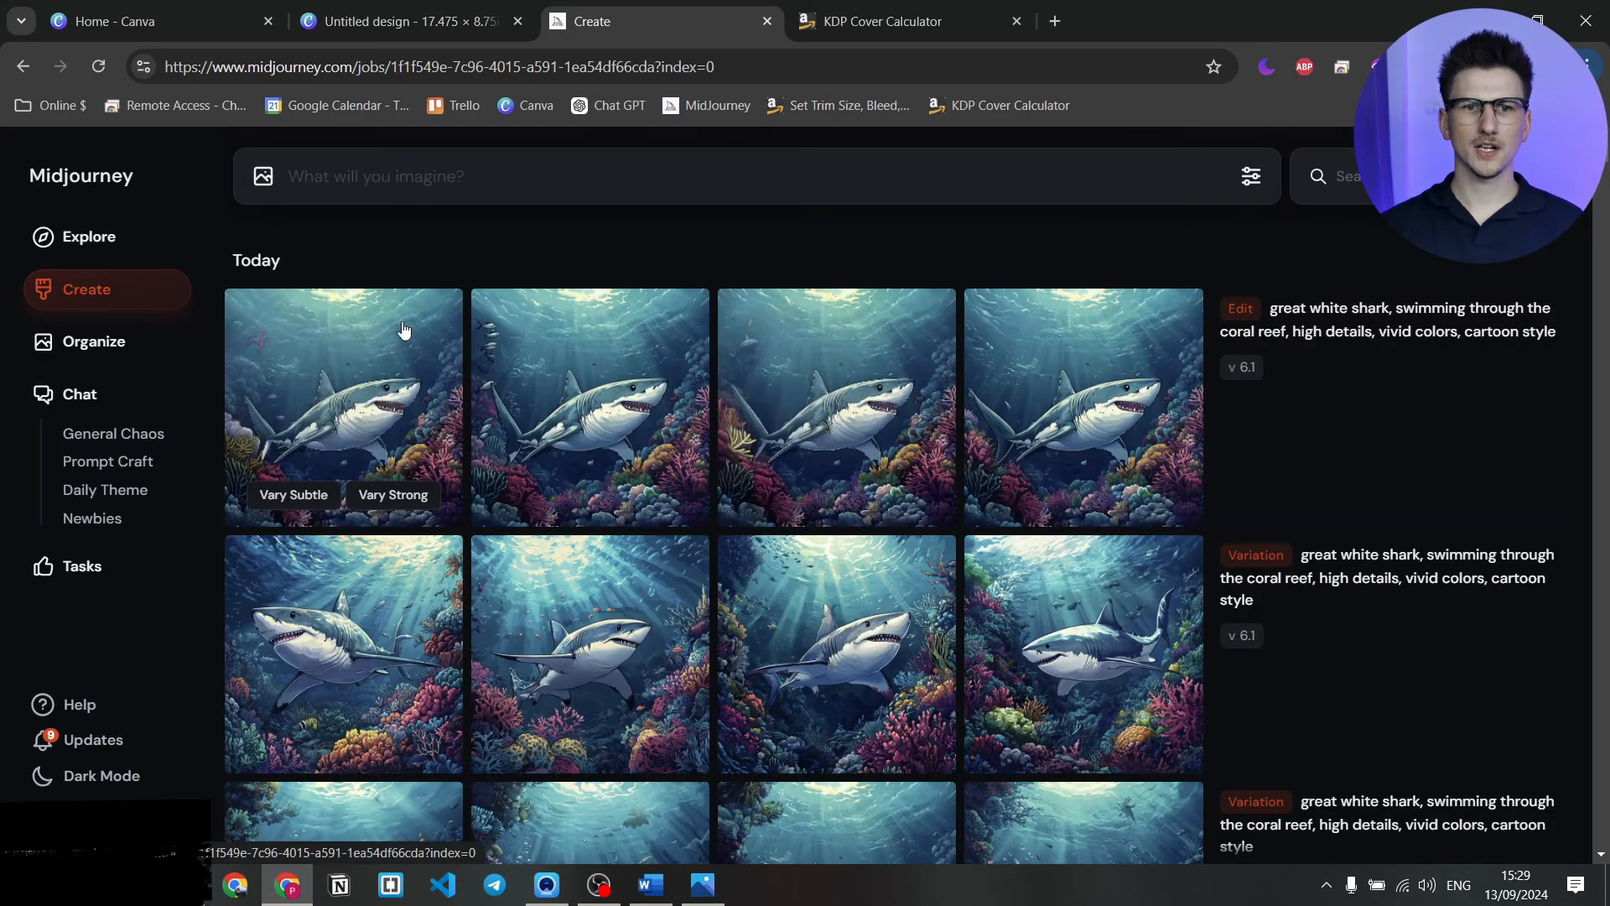
- Review the edited results and upscale the fourth shark image with both the Subtle and Creative options
left_click(399, 316)
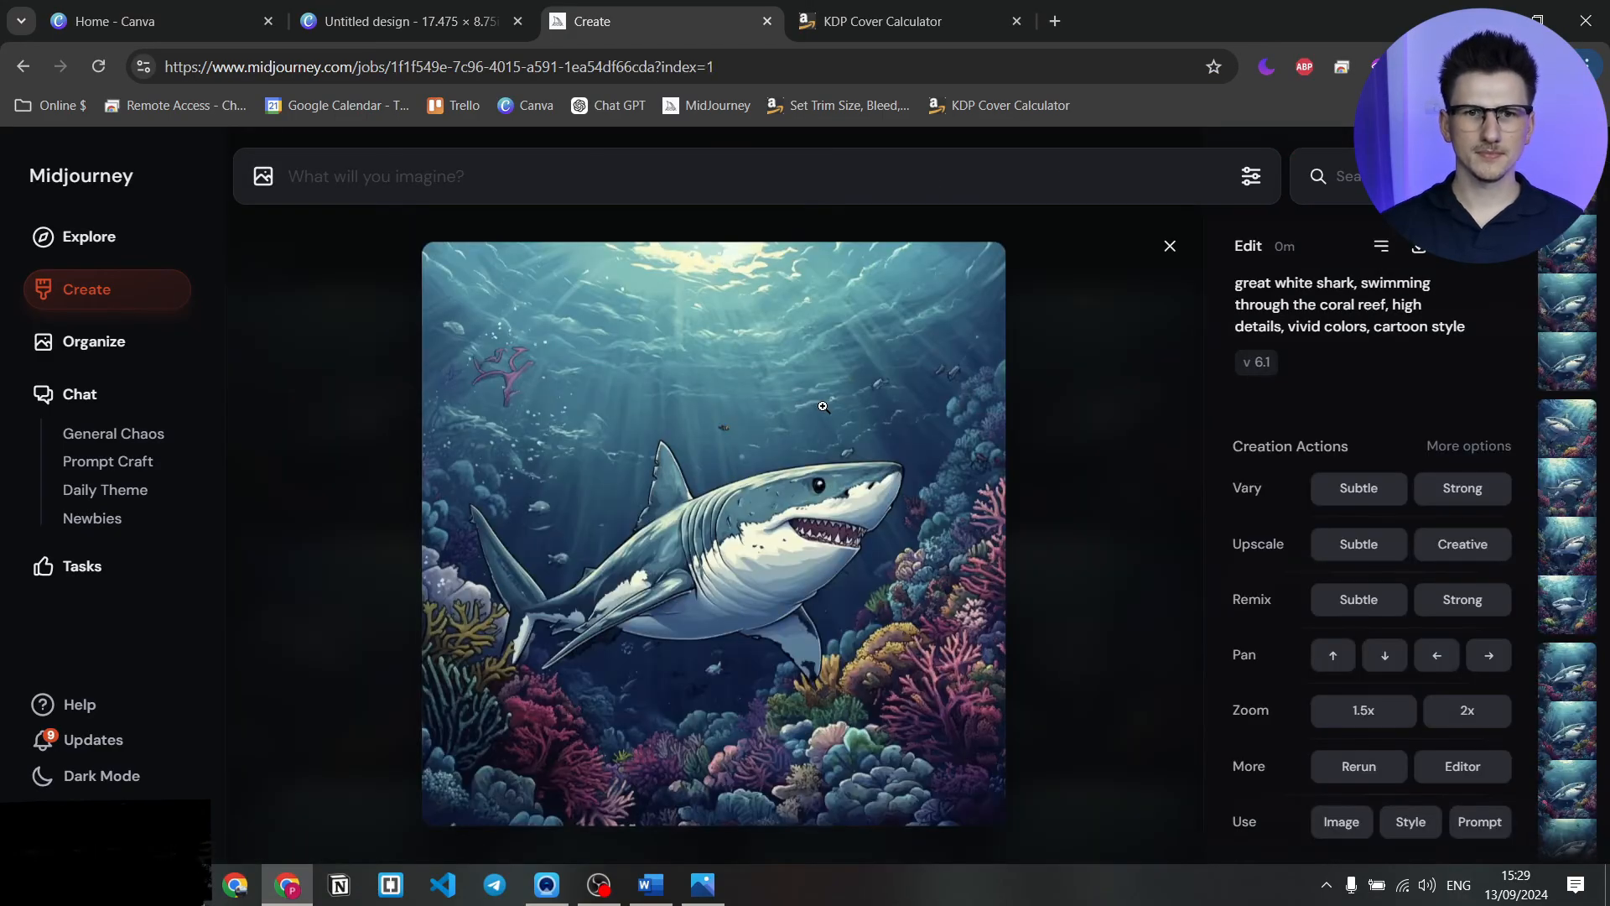
scroll(823, 406, "down", 2)
scroll(822, 406, "down", 1)
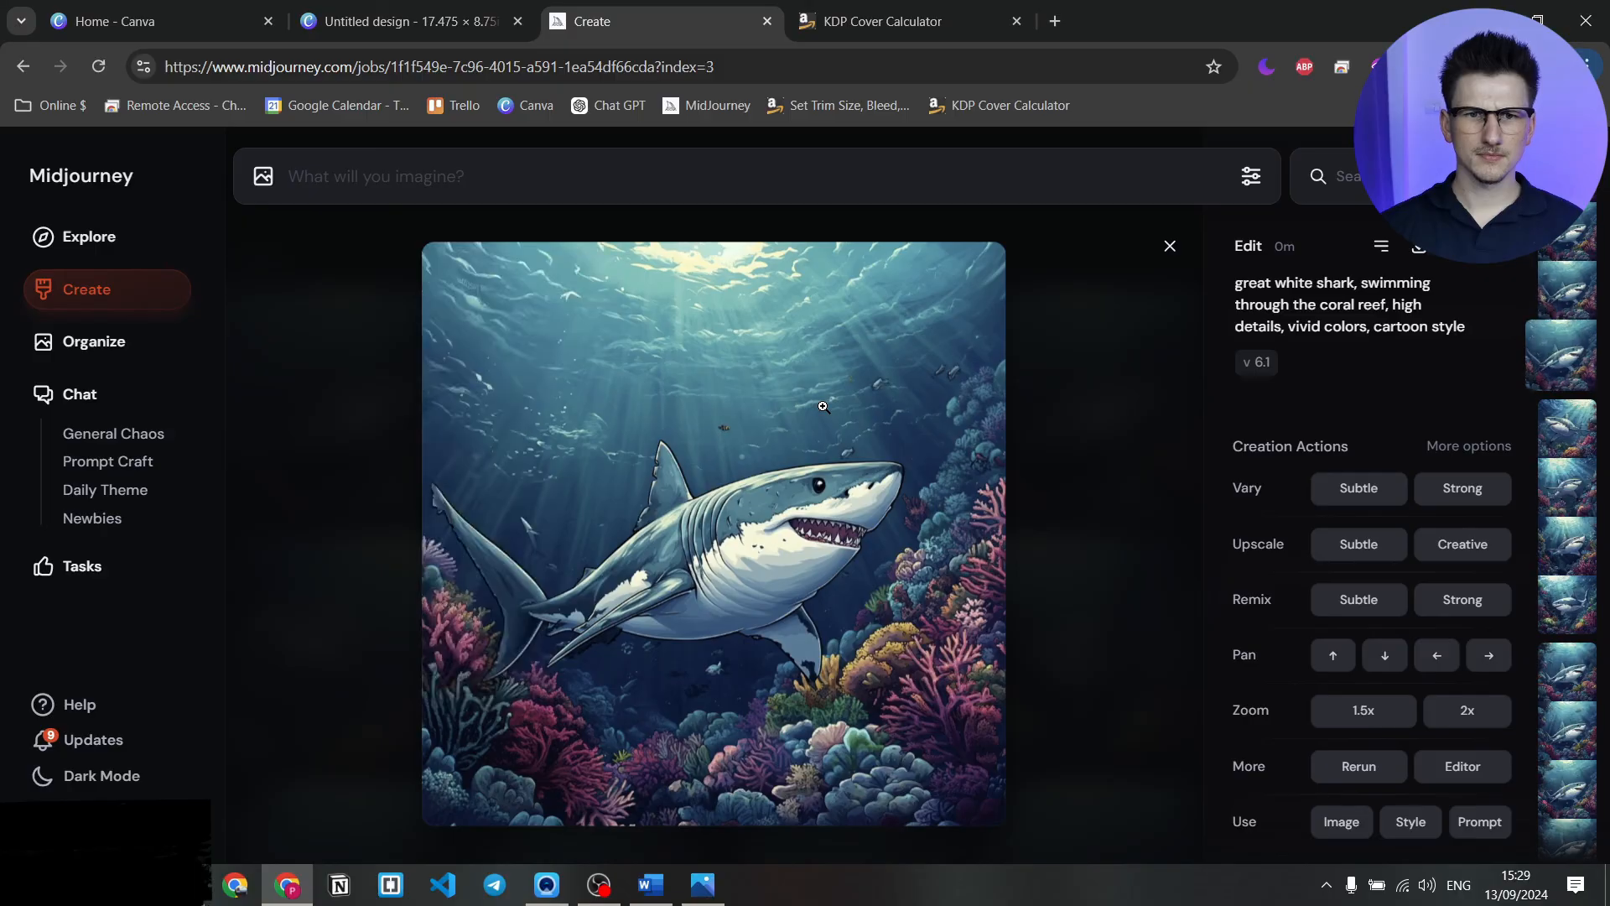
left_click(1370, 544)
left_click(1439, 543)
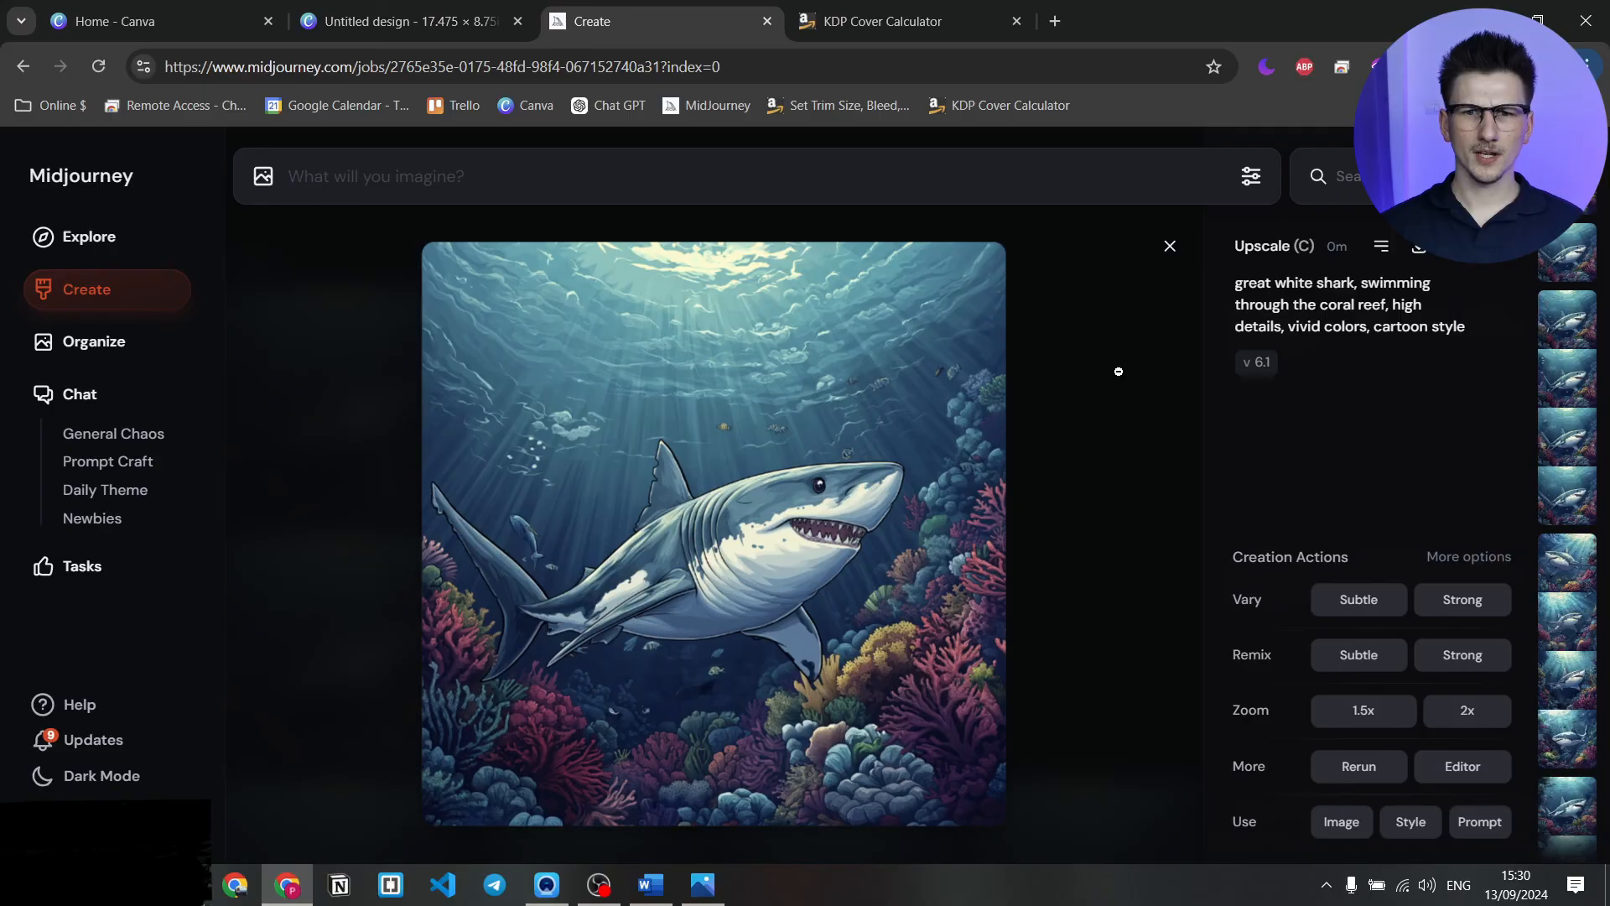
- Compare the two upscaled shark images and download the Subtle upscale
scroll(1119, 371, "down", 1)
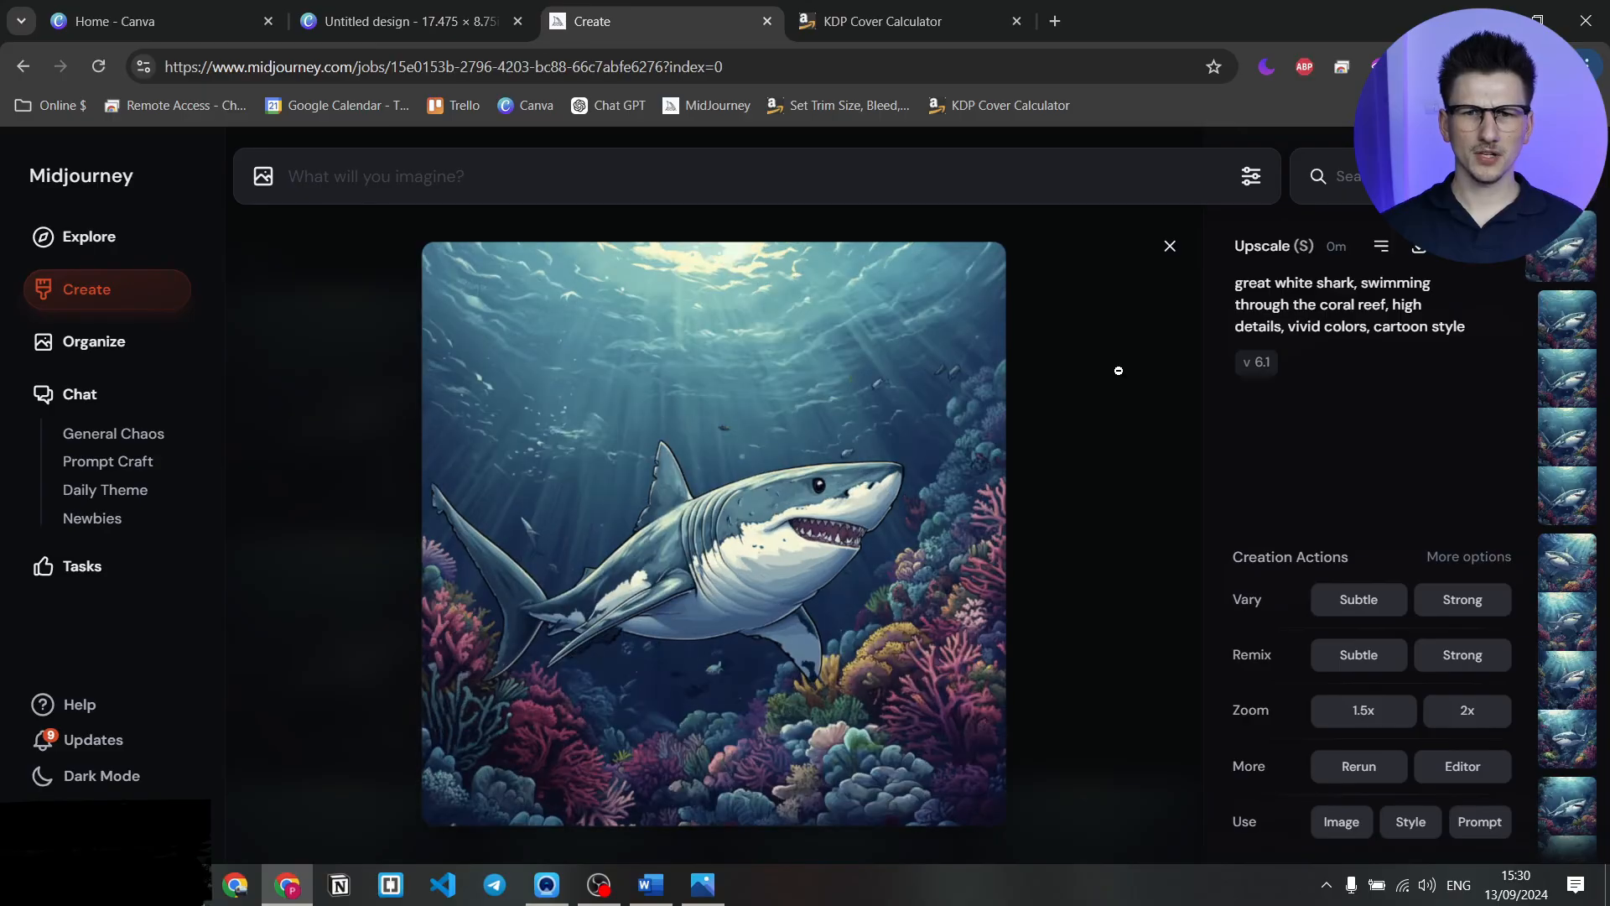
scroll(1120, 371, "up", 1)
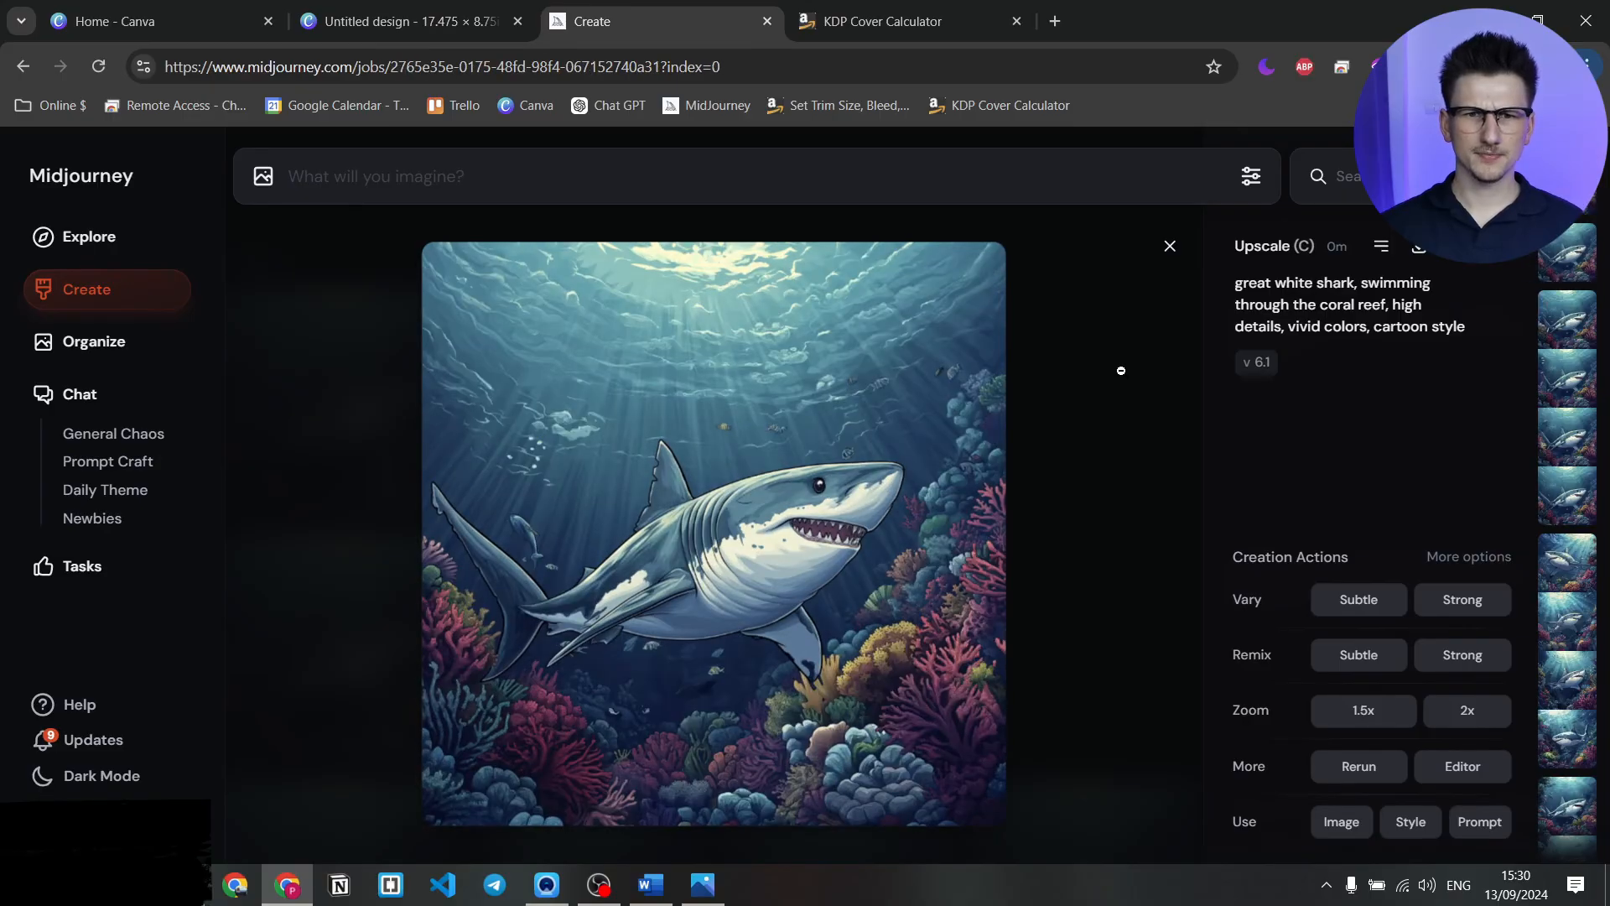
scroll(1120, 370, "down", 1)
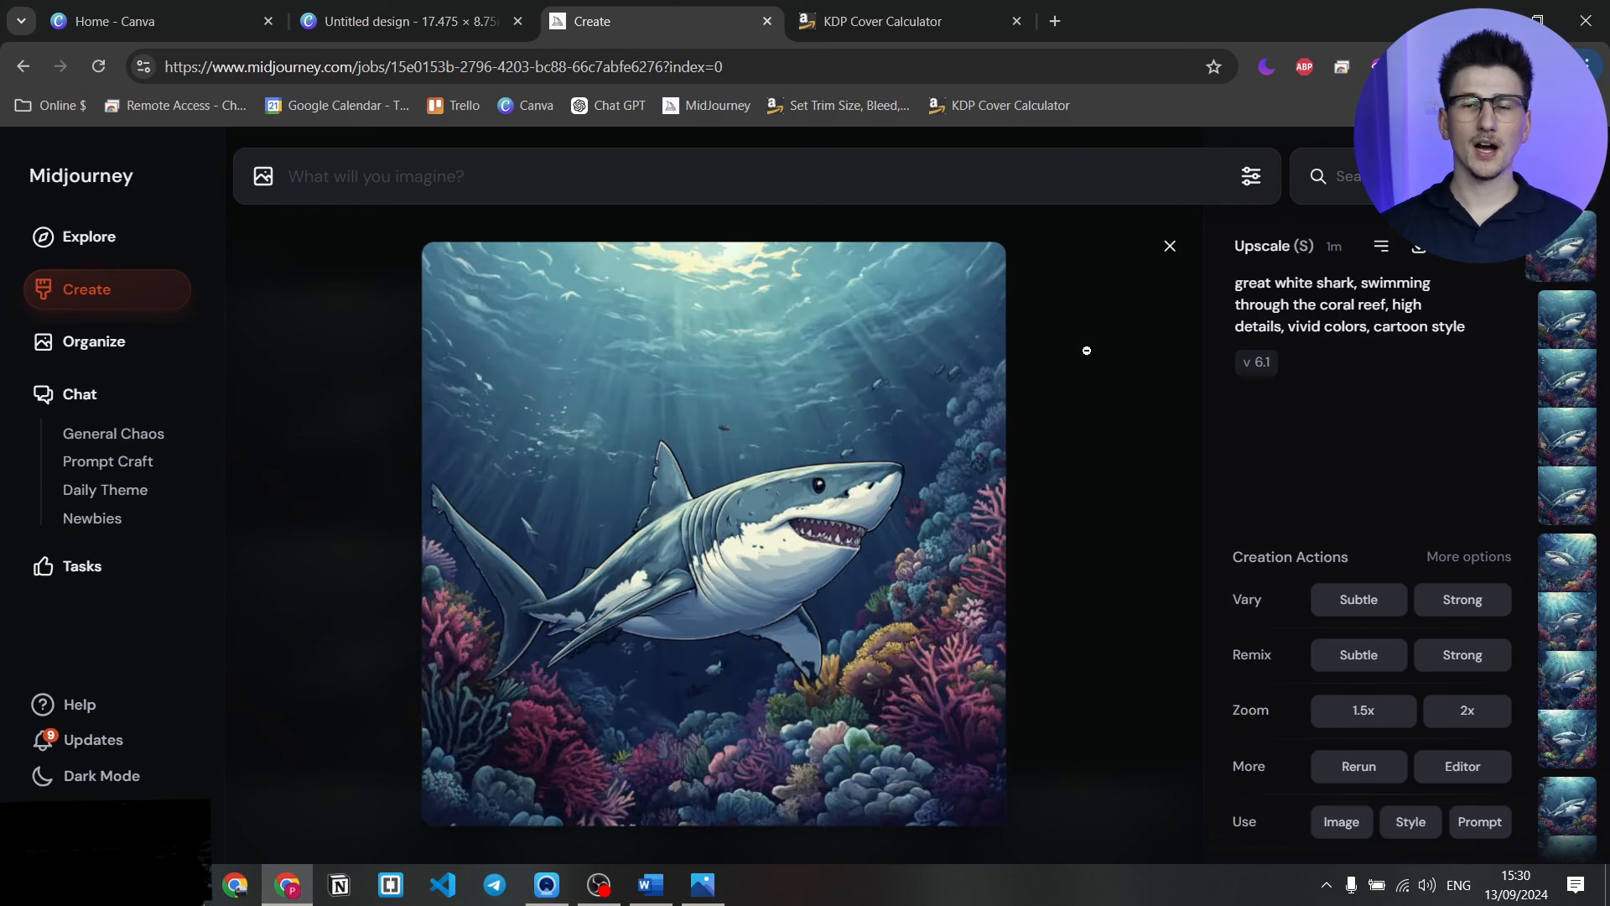
left_click(1420, 249)
- Switch to the Canva cover design and place the downloaded shark image on the front cover
left_click(403, 21)
left_click_drag(1283, 144, 1285, 467)
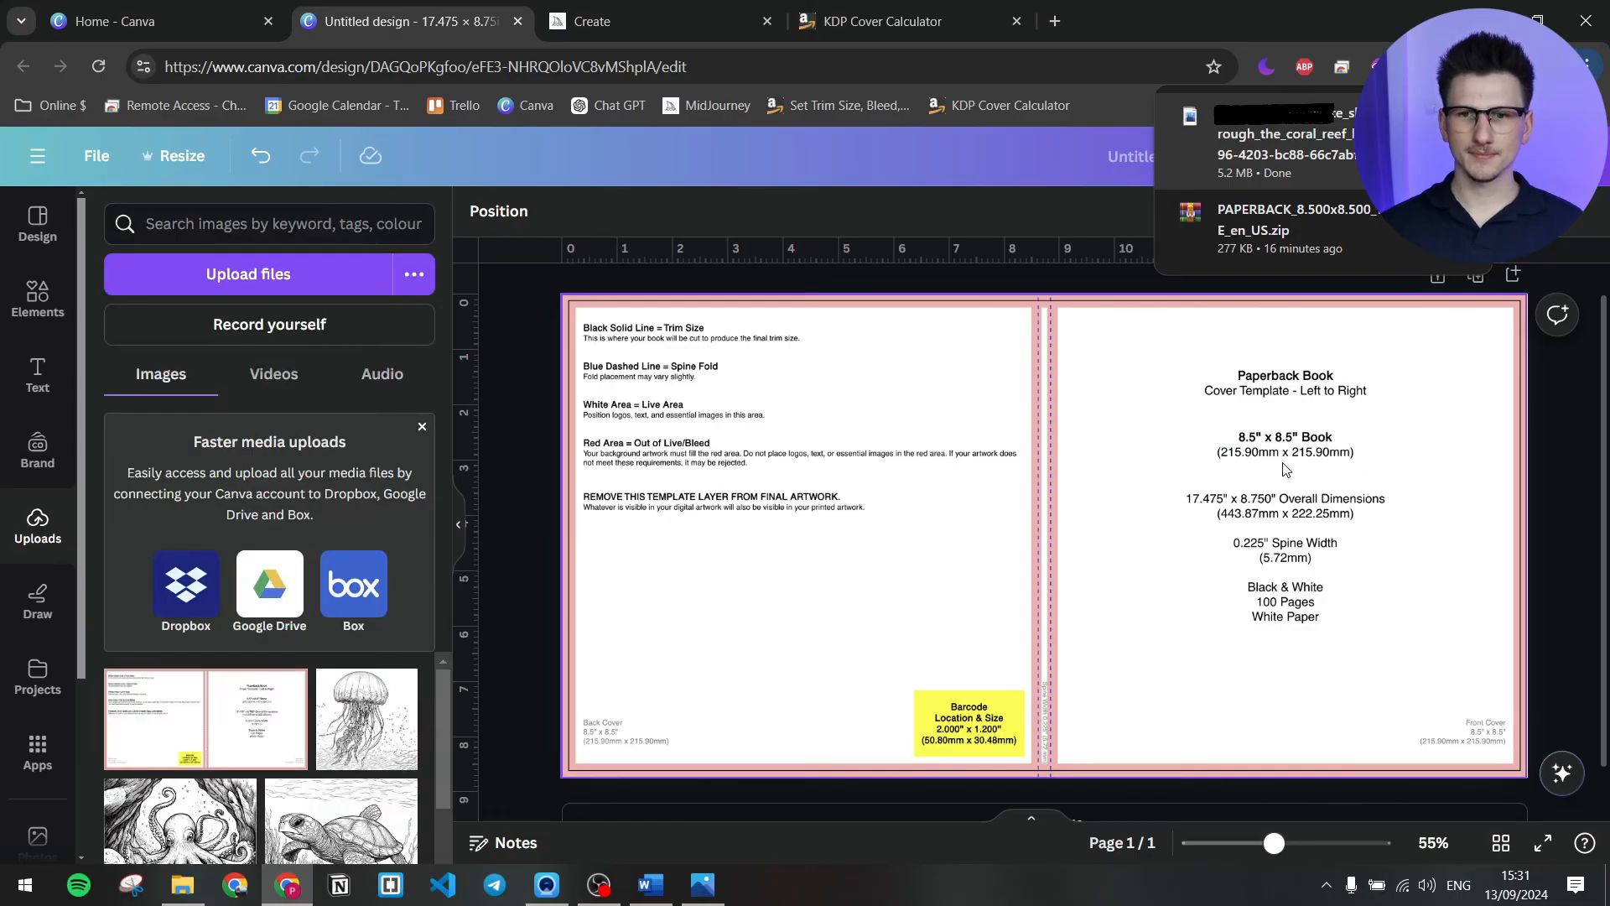
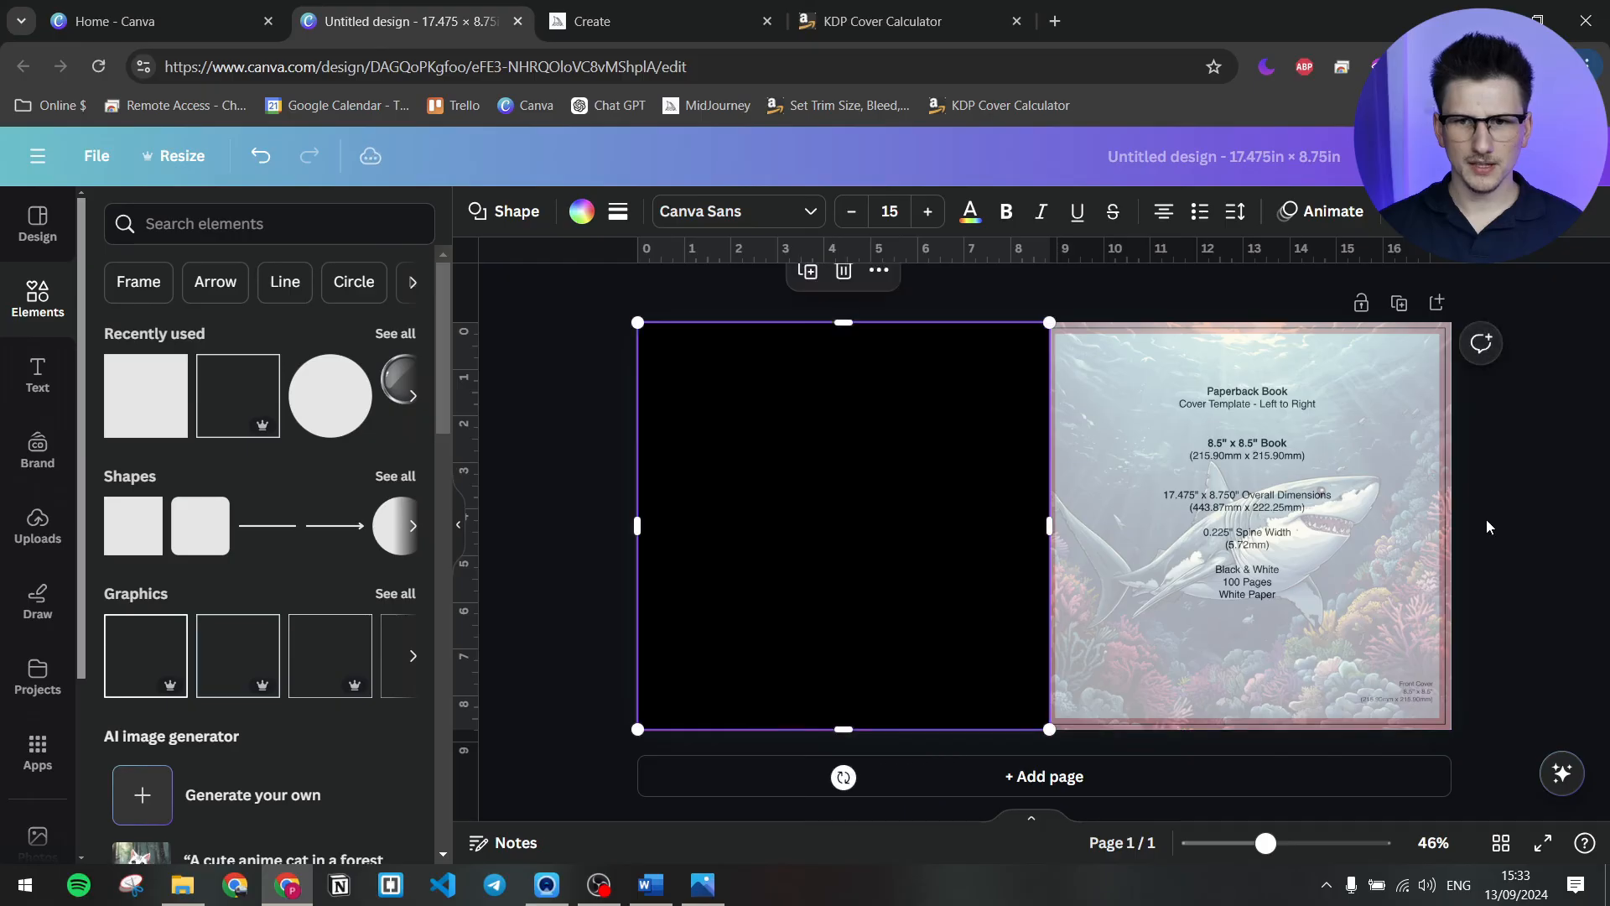
- Set the shark image's transparency to 100 so it is fully opaque, and check the cover's layer order
left_click(1425, 394)
left_click(1364, 425)
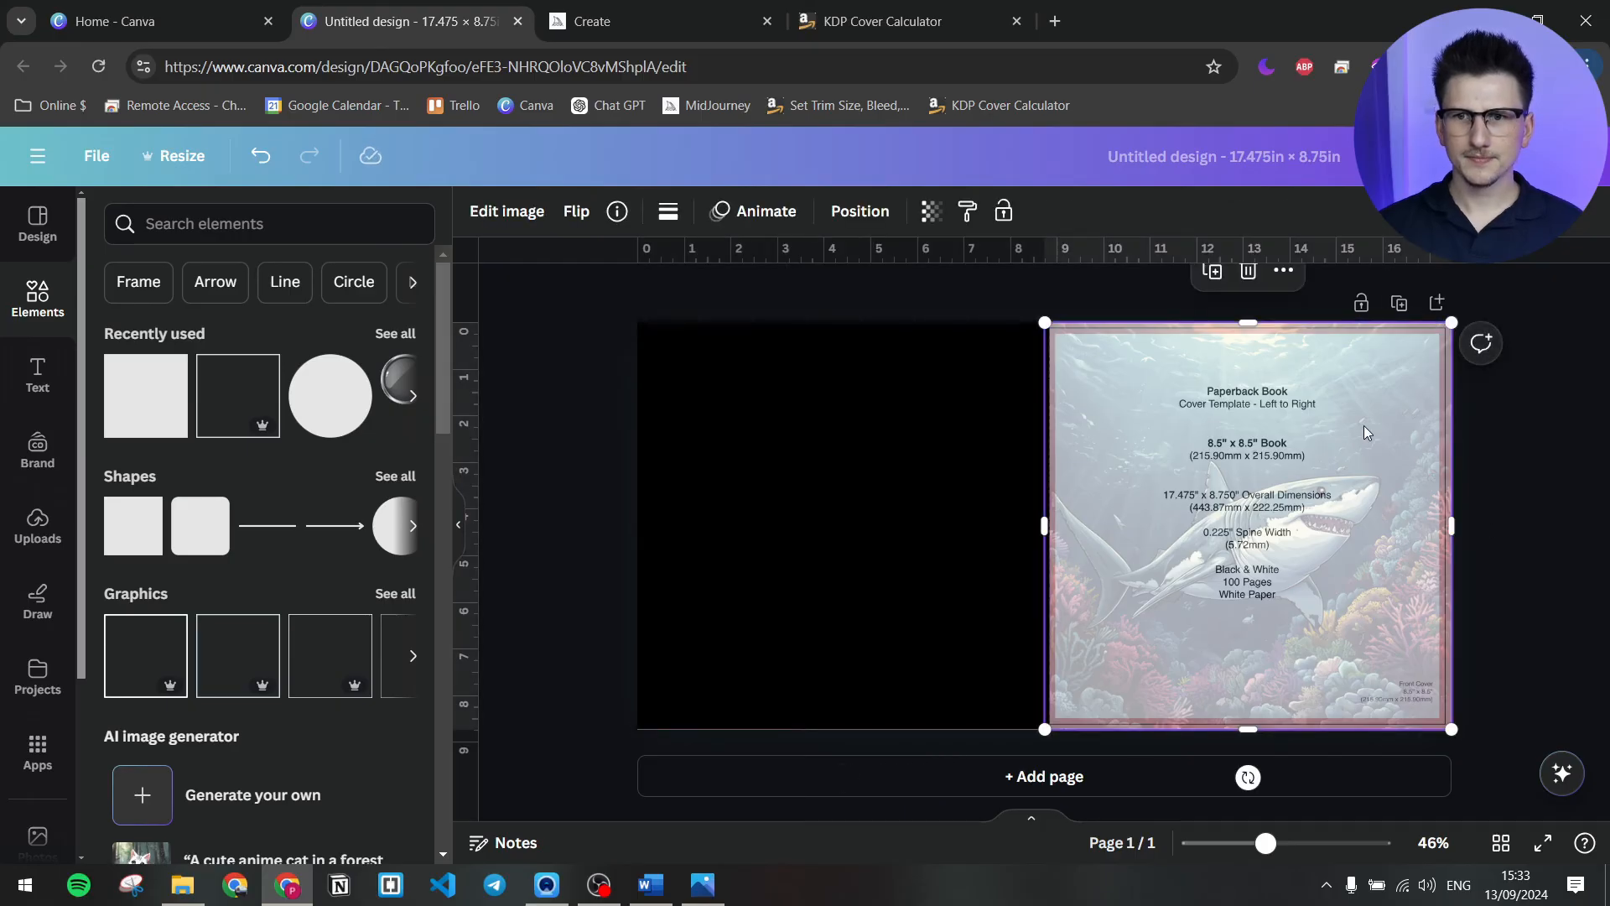
left_click(931, 211)
left_click_drag(783, 298, 989, 306)
left_click(861, 212)
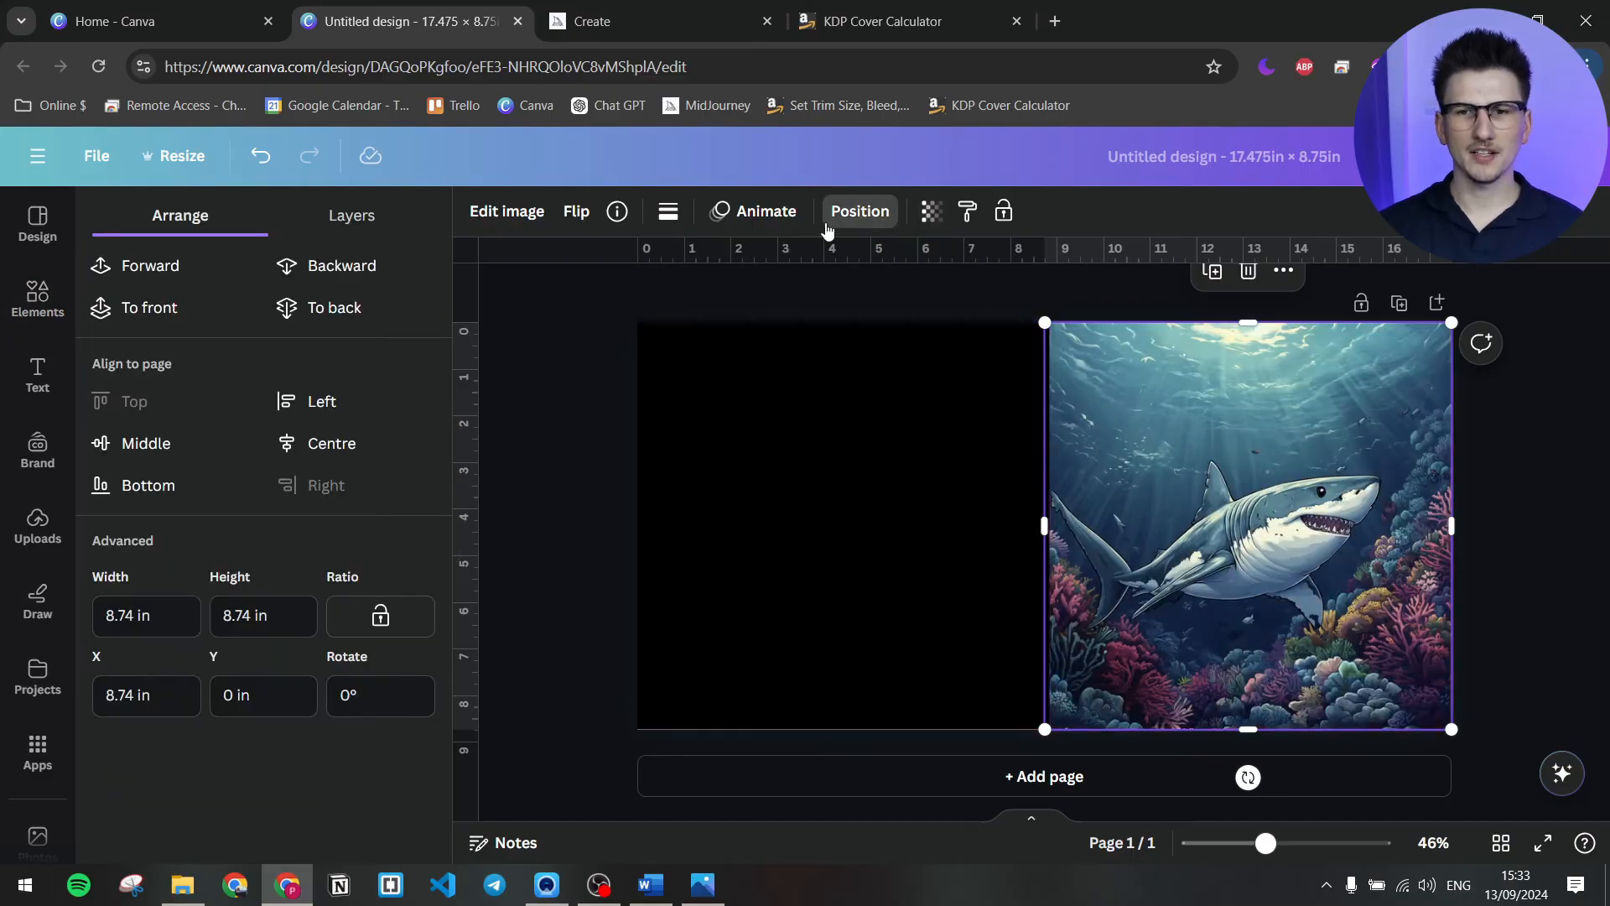
left_click(922, 216)
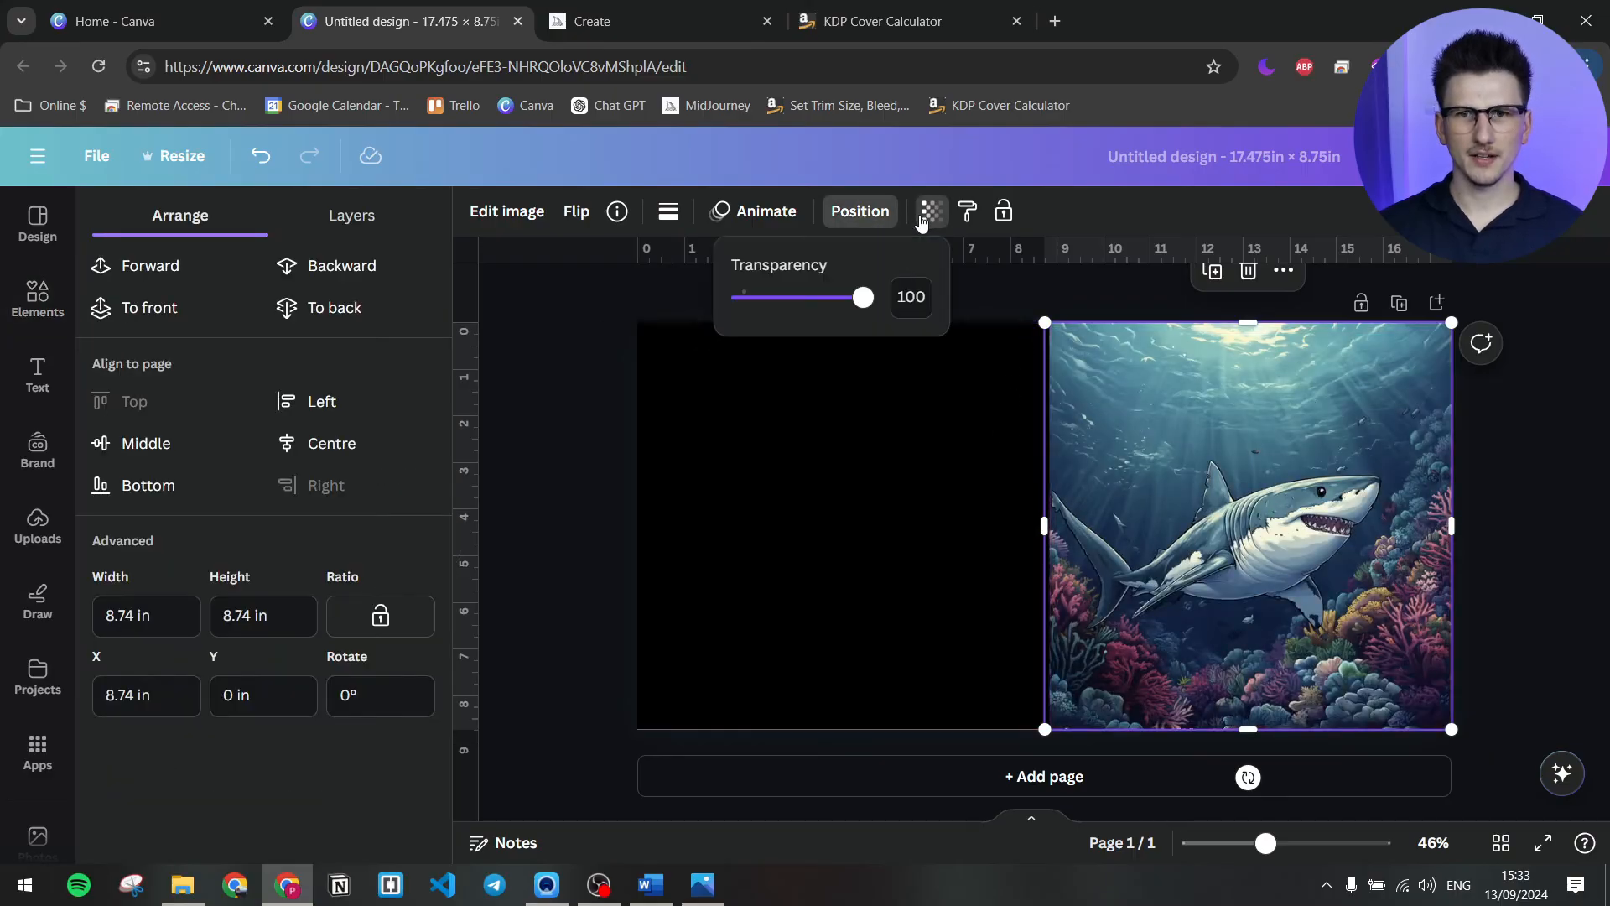
left_click(351, 216)
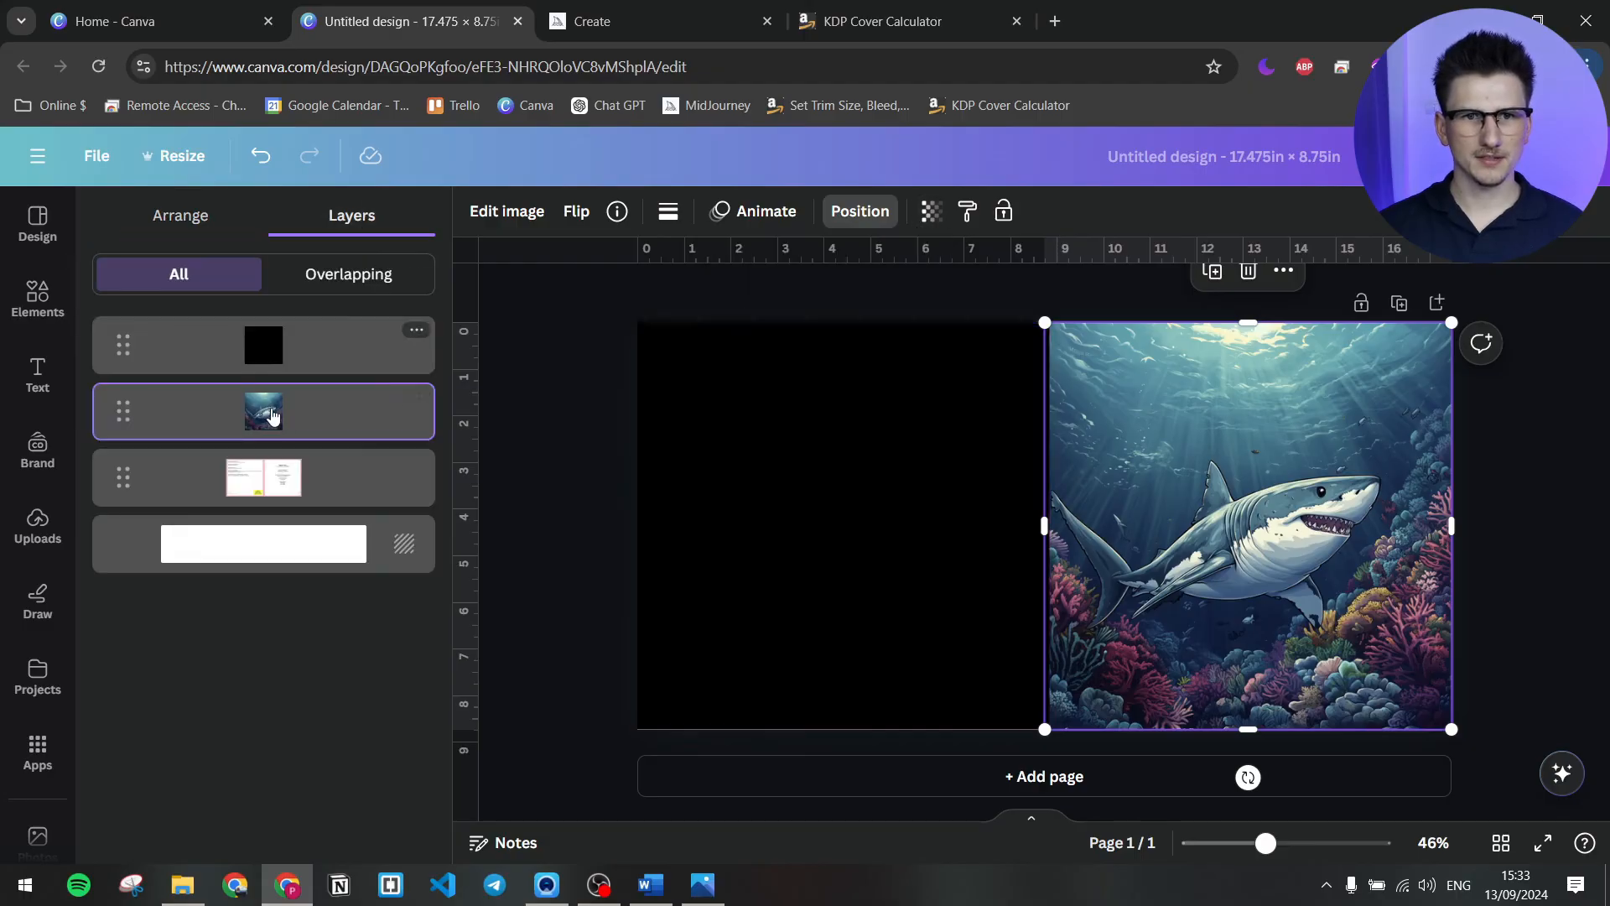
left_click(1556, 533)
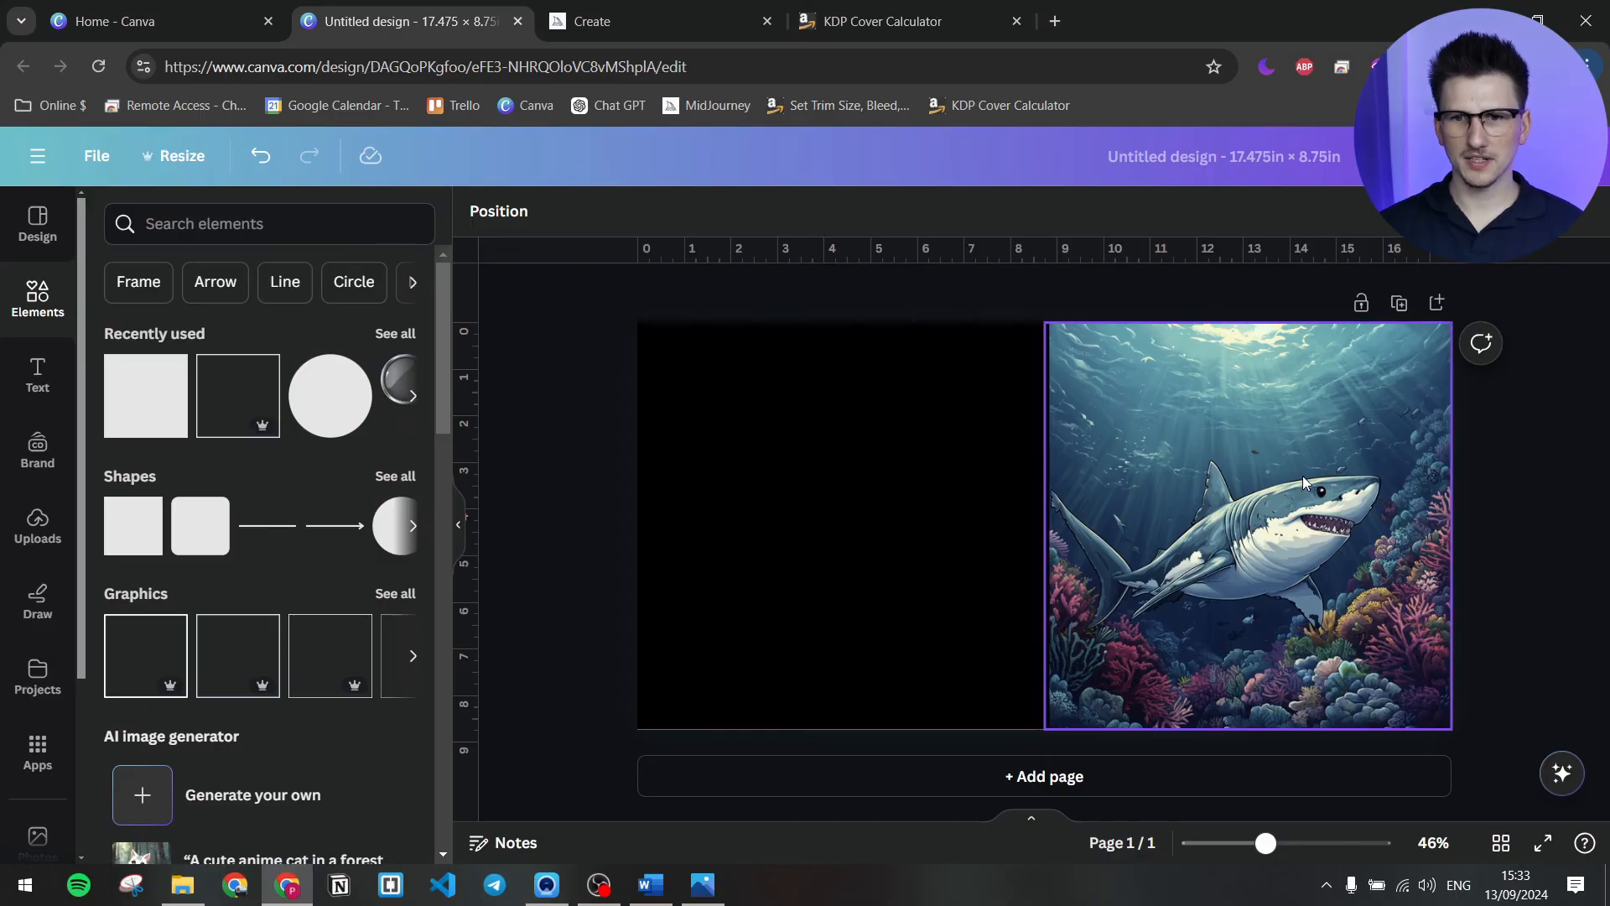
- Extend the black back-cover rectangle past the page's lower, outer and upper edges
left_click(866, 545)
left_click_drag(846, 724, 844, 748)
left_click_drag(636, 541, 594, 533)
left_click_drag(824, 324, 823, 305)
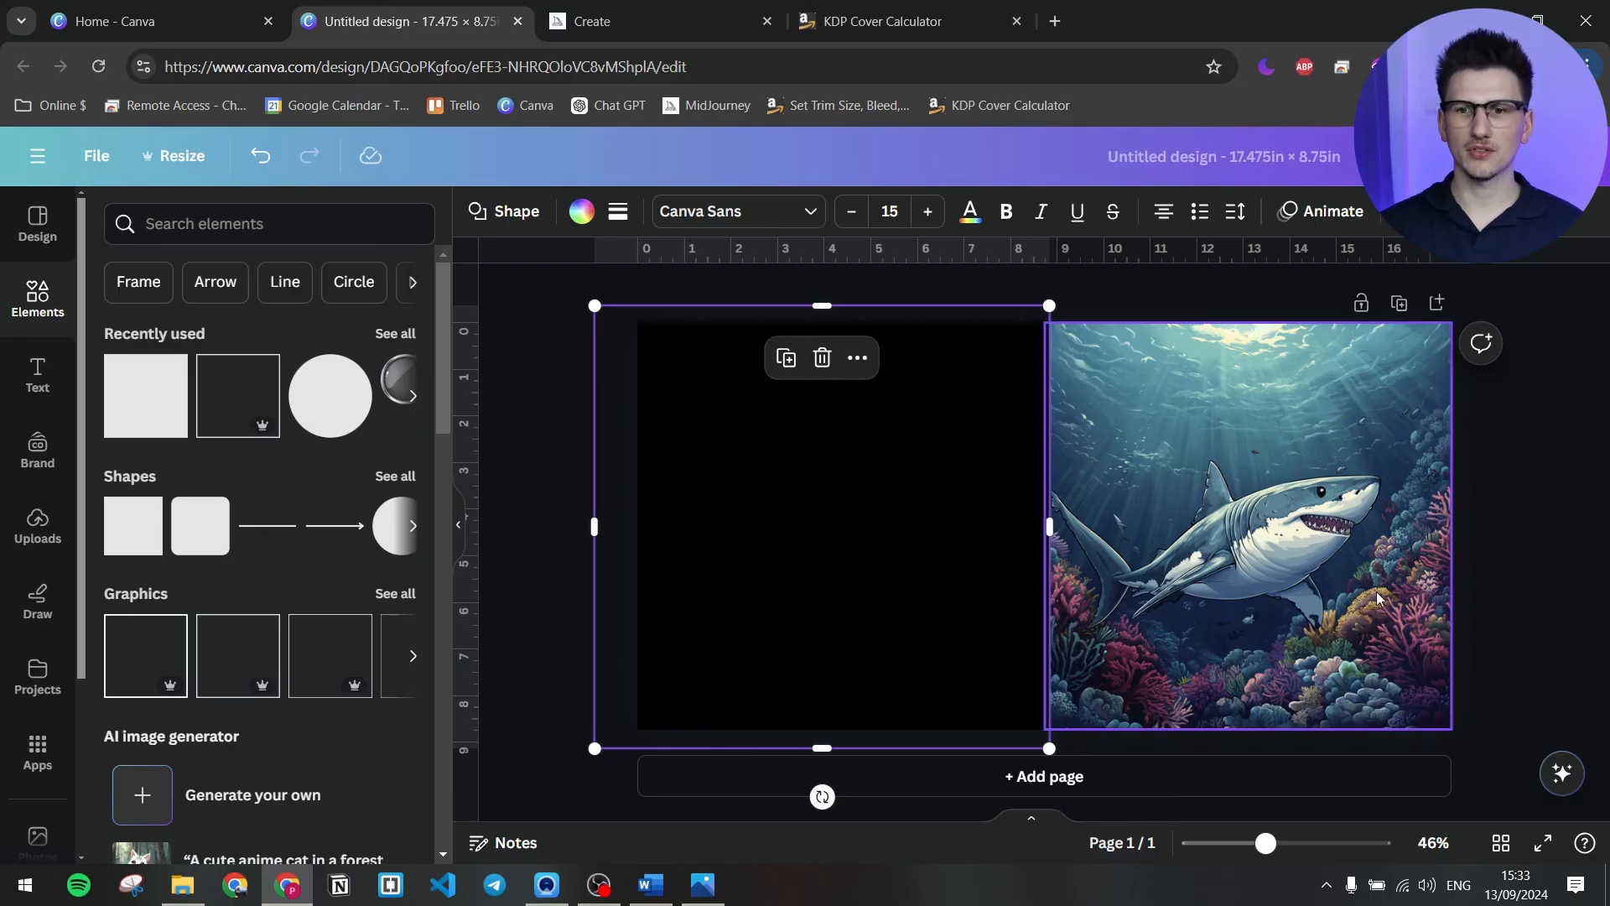
left_click(1313, 568)
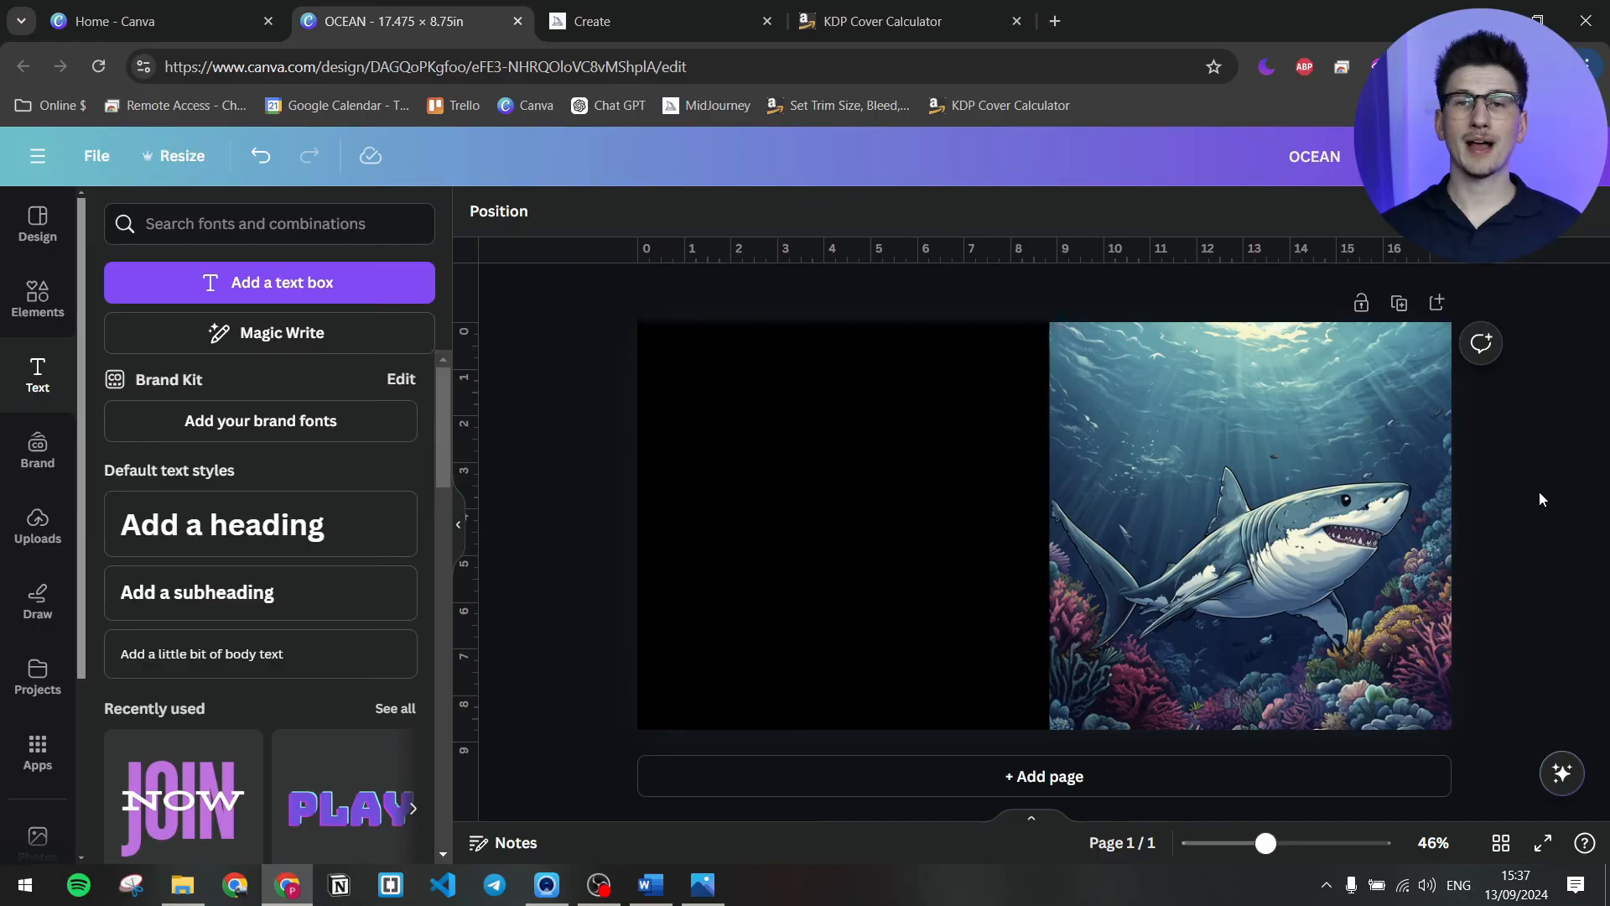
- Add the heading "ocean animals" in the Kapsalon font and enlarge it to size 102
left_click(349, 510)
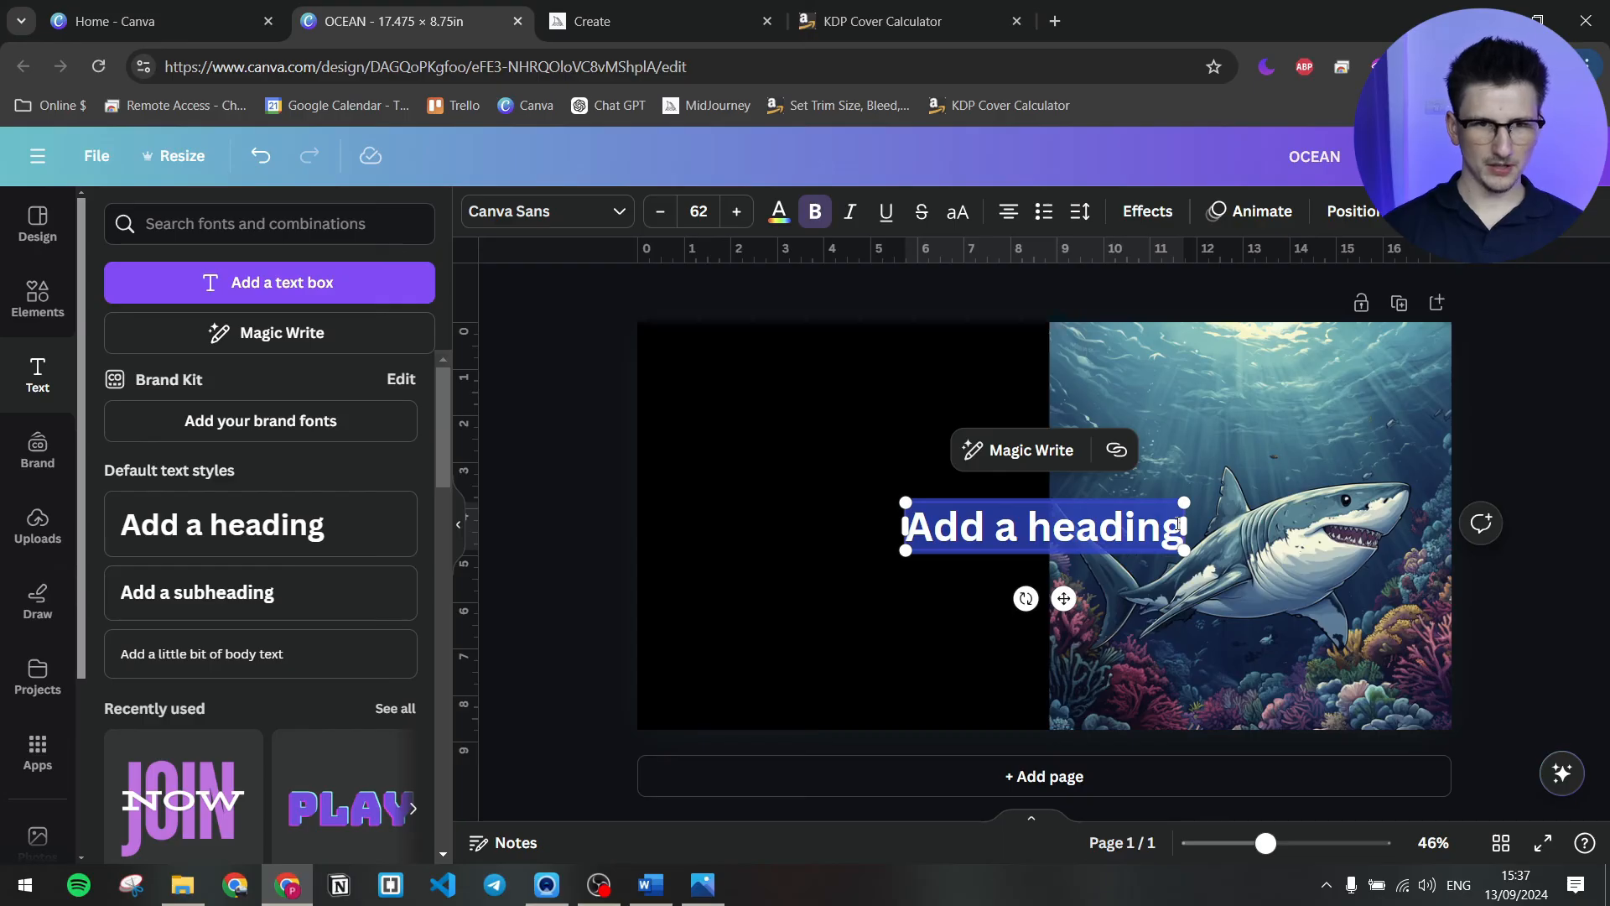
type("ocean animals")
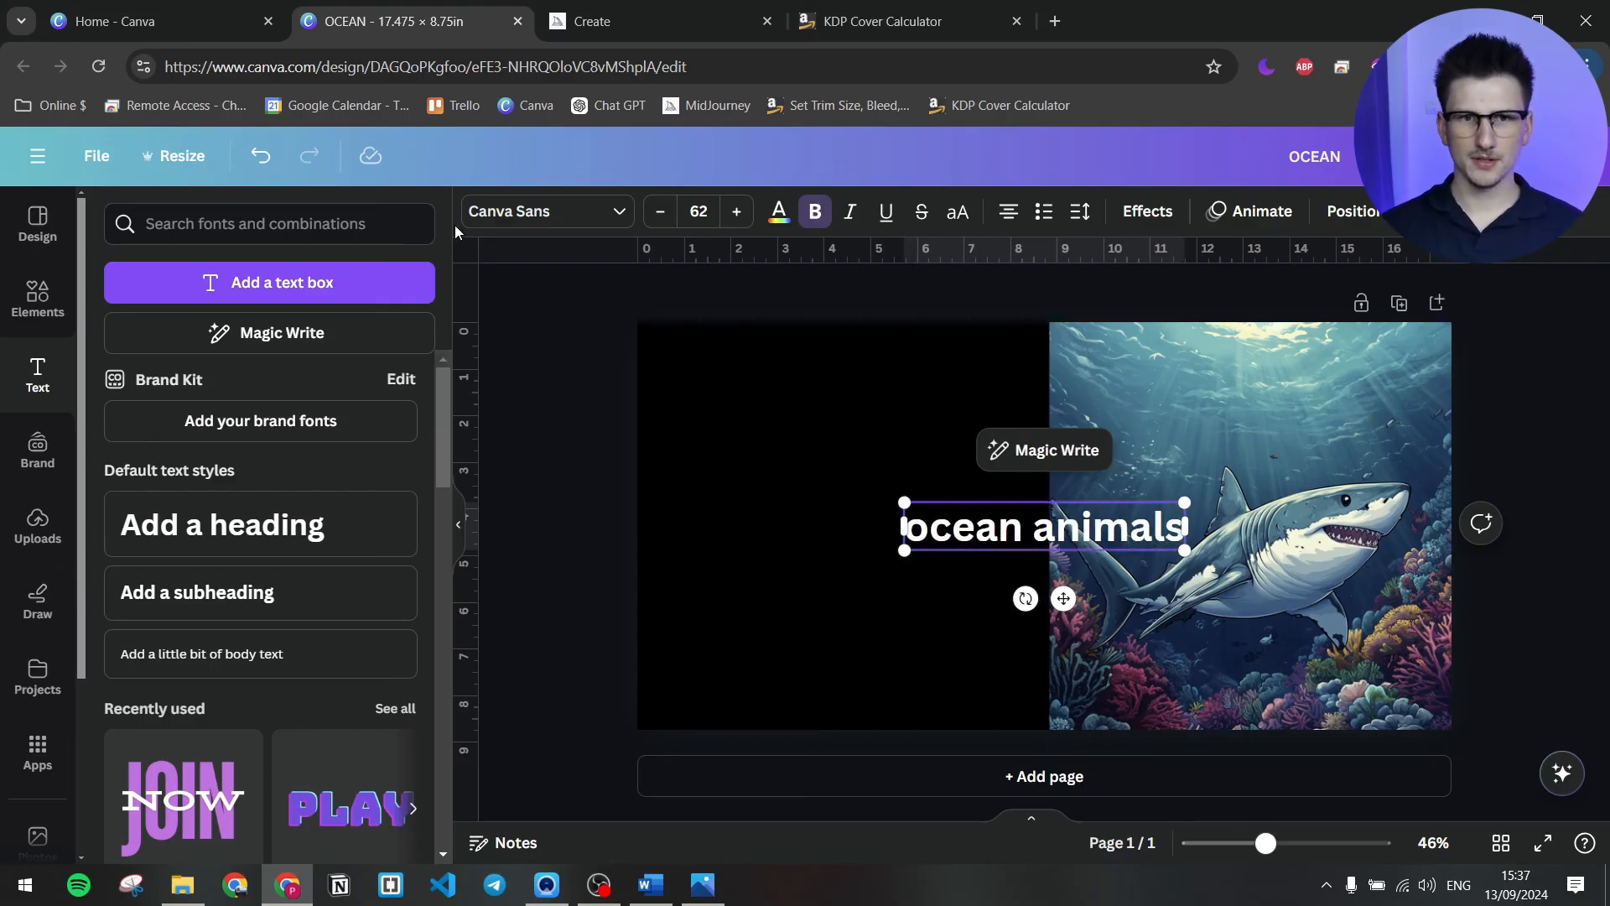
left_click(528, 220)
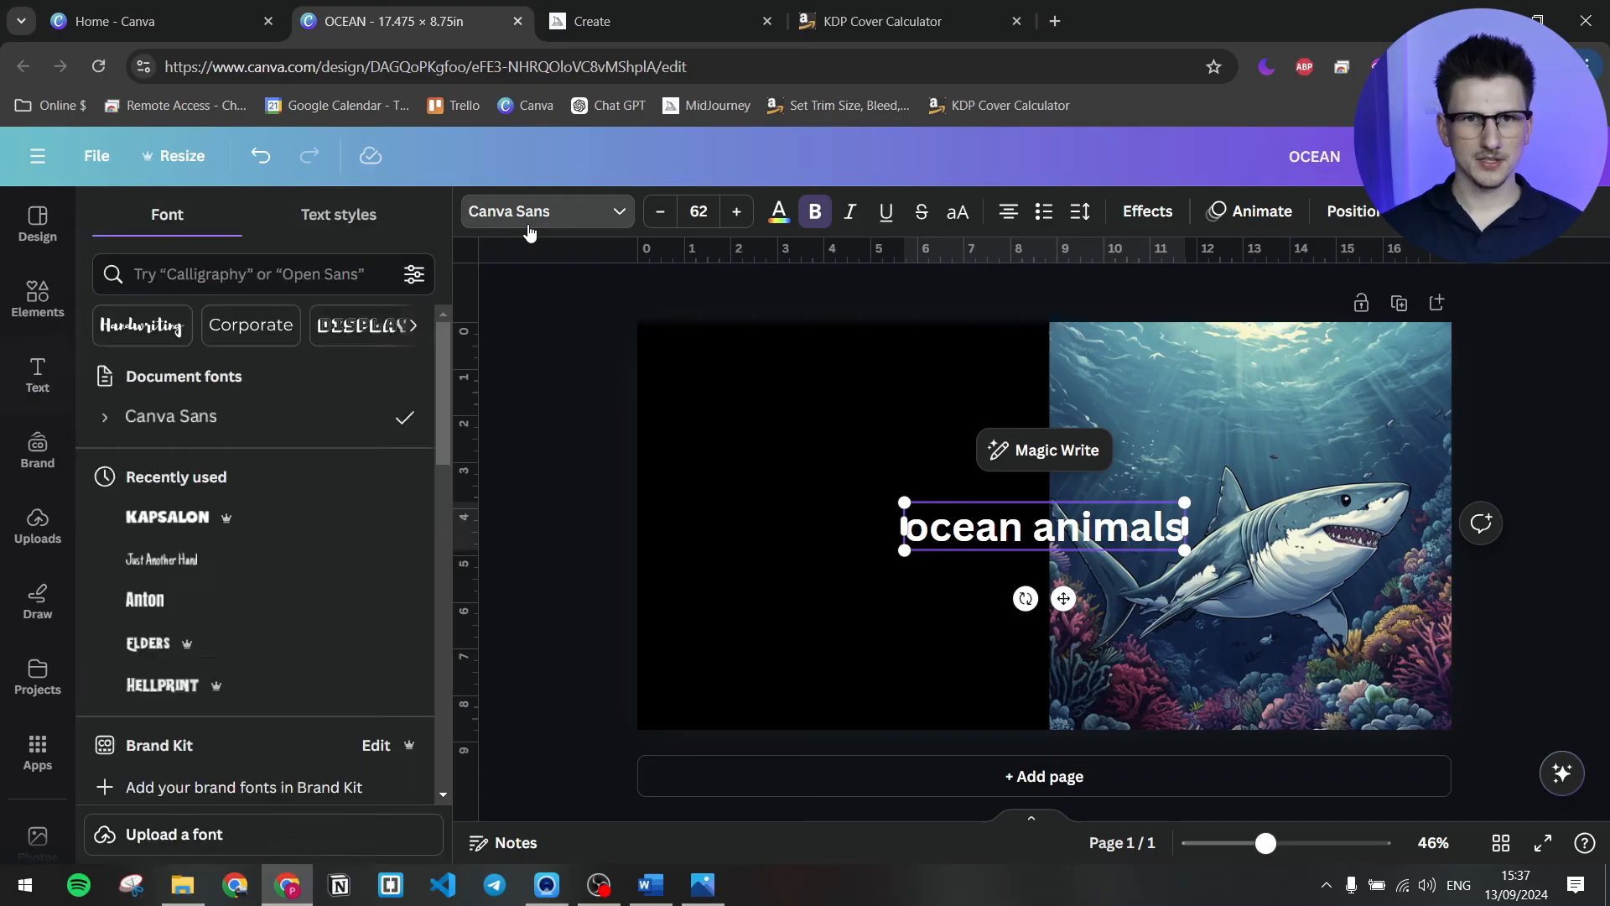
left_click(323, 525)
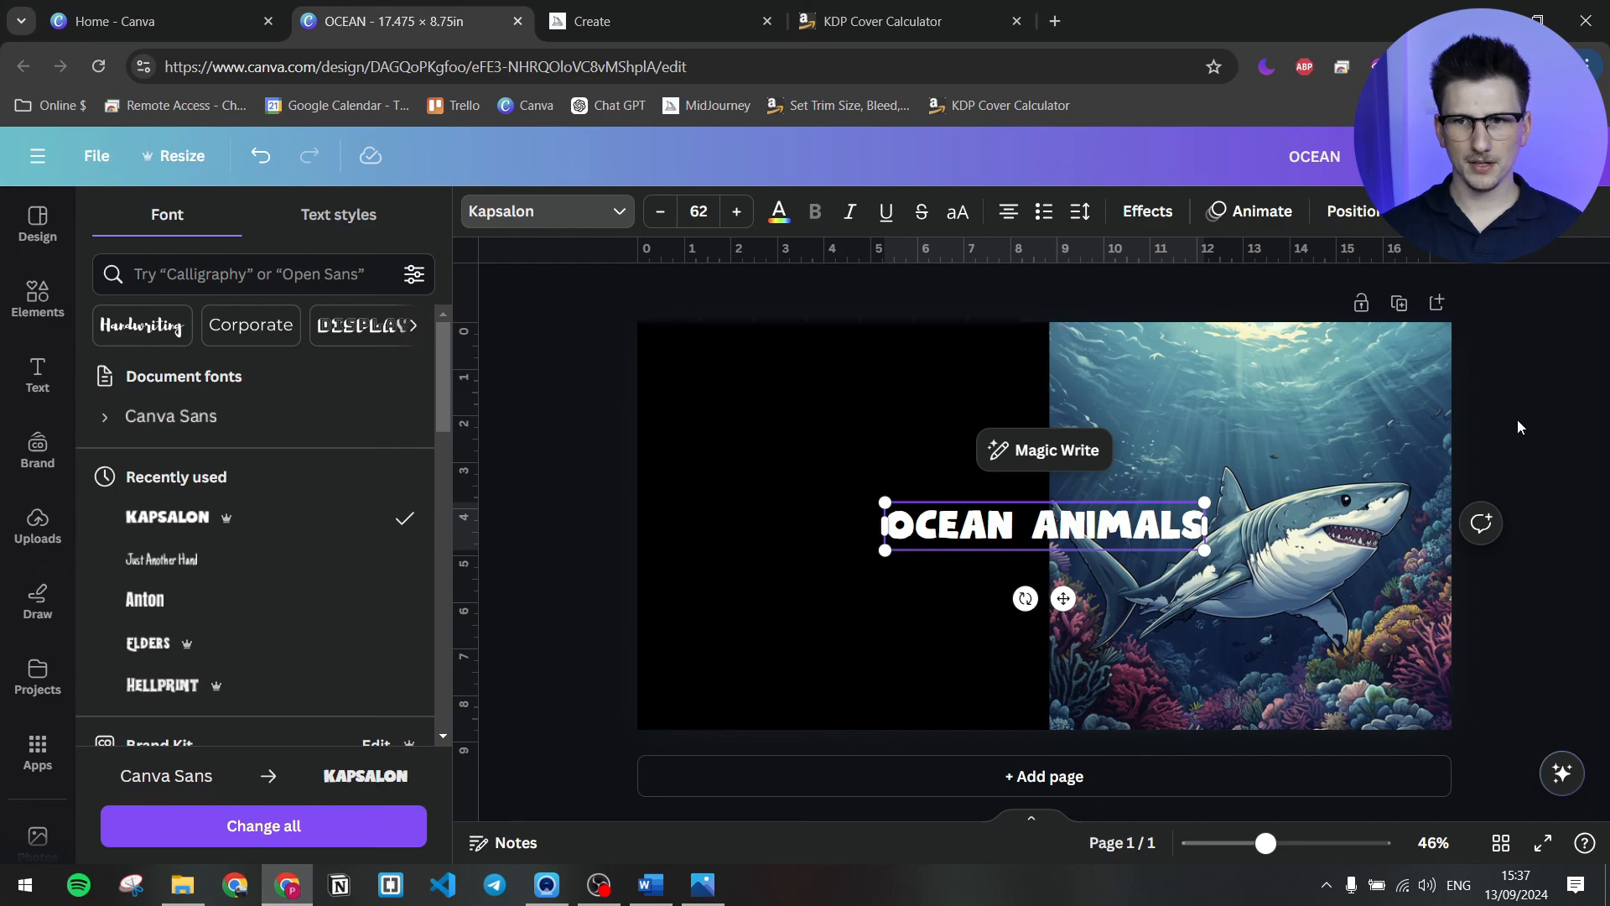
left_click_drag(1208, 503, 1416, 470)
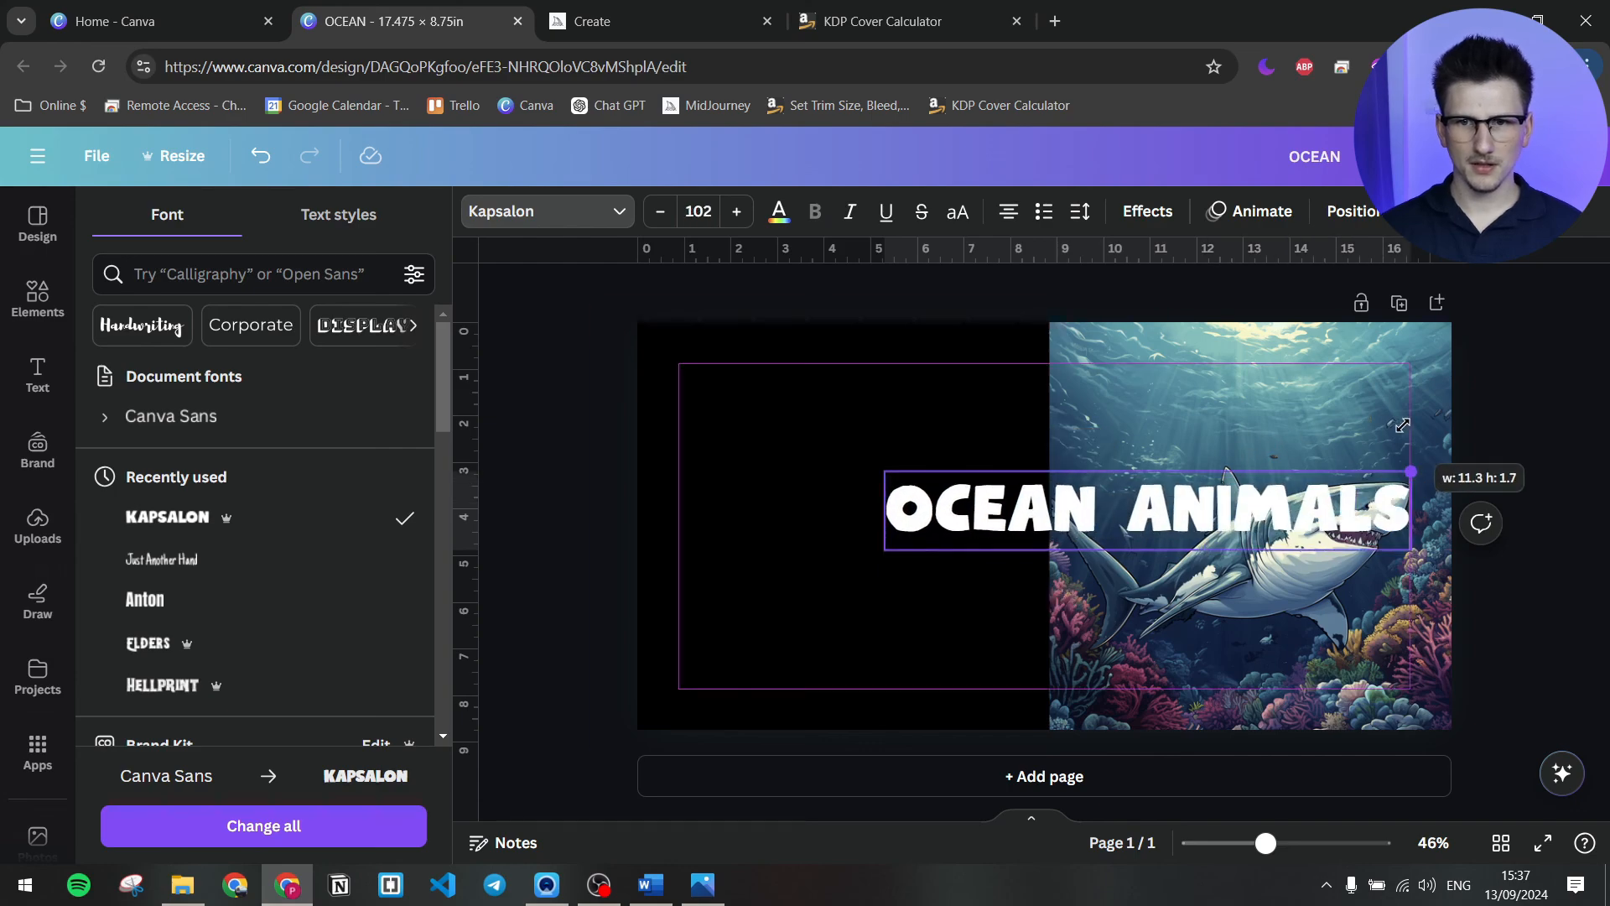
- Break the title into two lines between OCEAN and ANIMALS and move it to the upper part of the front cover
left_click(1186, 509)
key("Left")
key("Left")
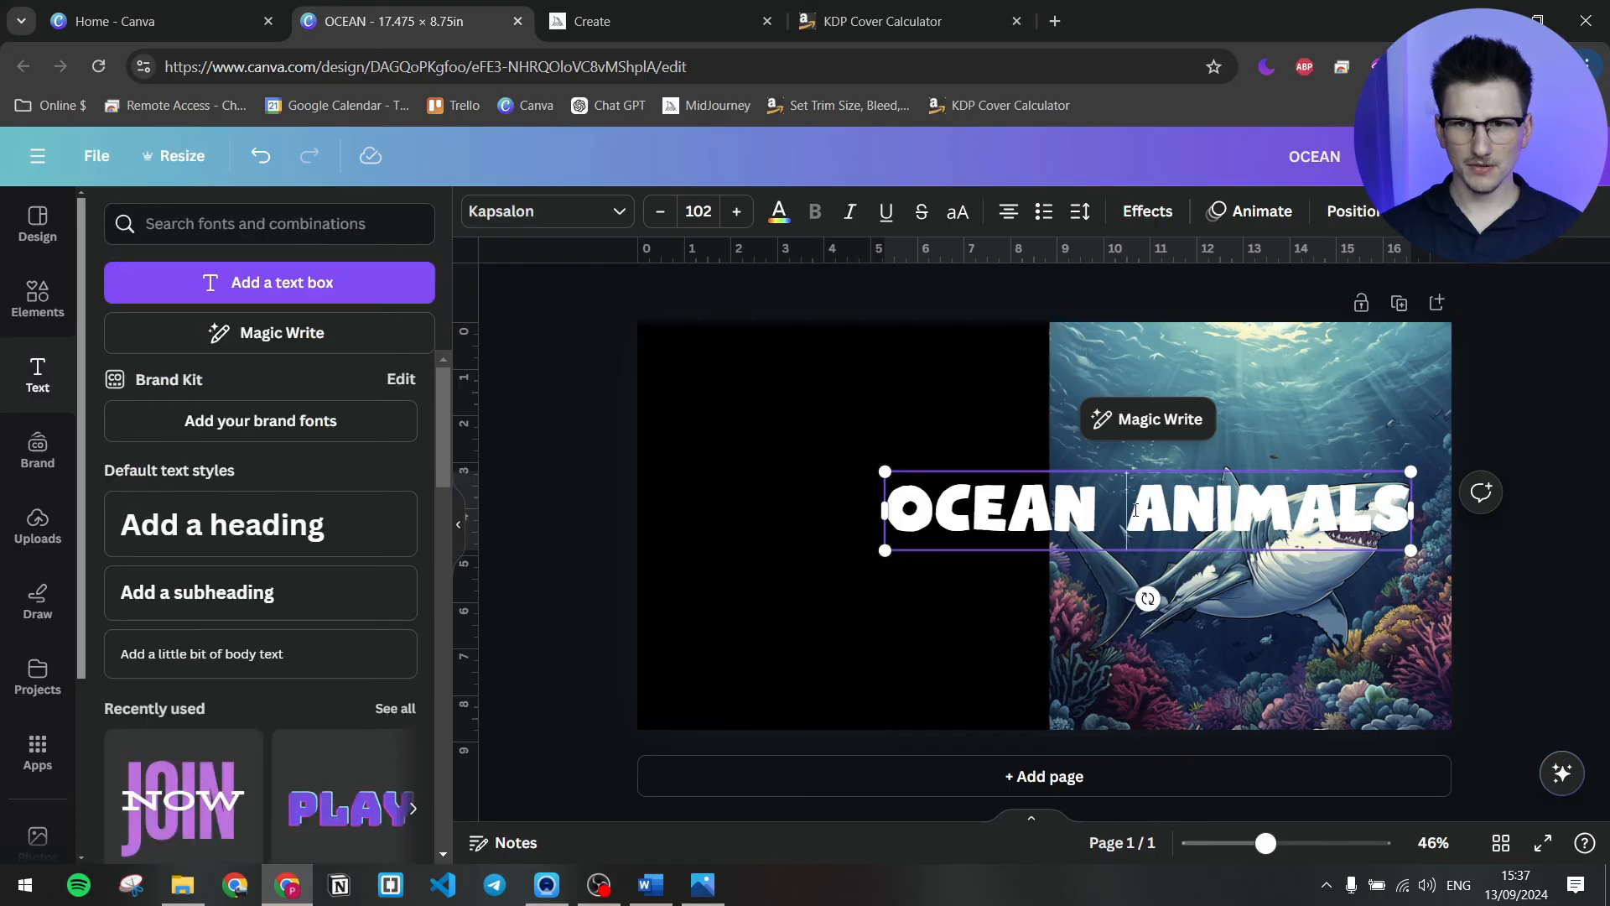
key("BackSpace")
key("Return")
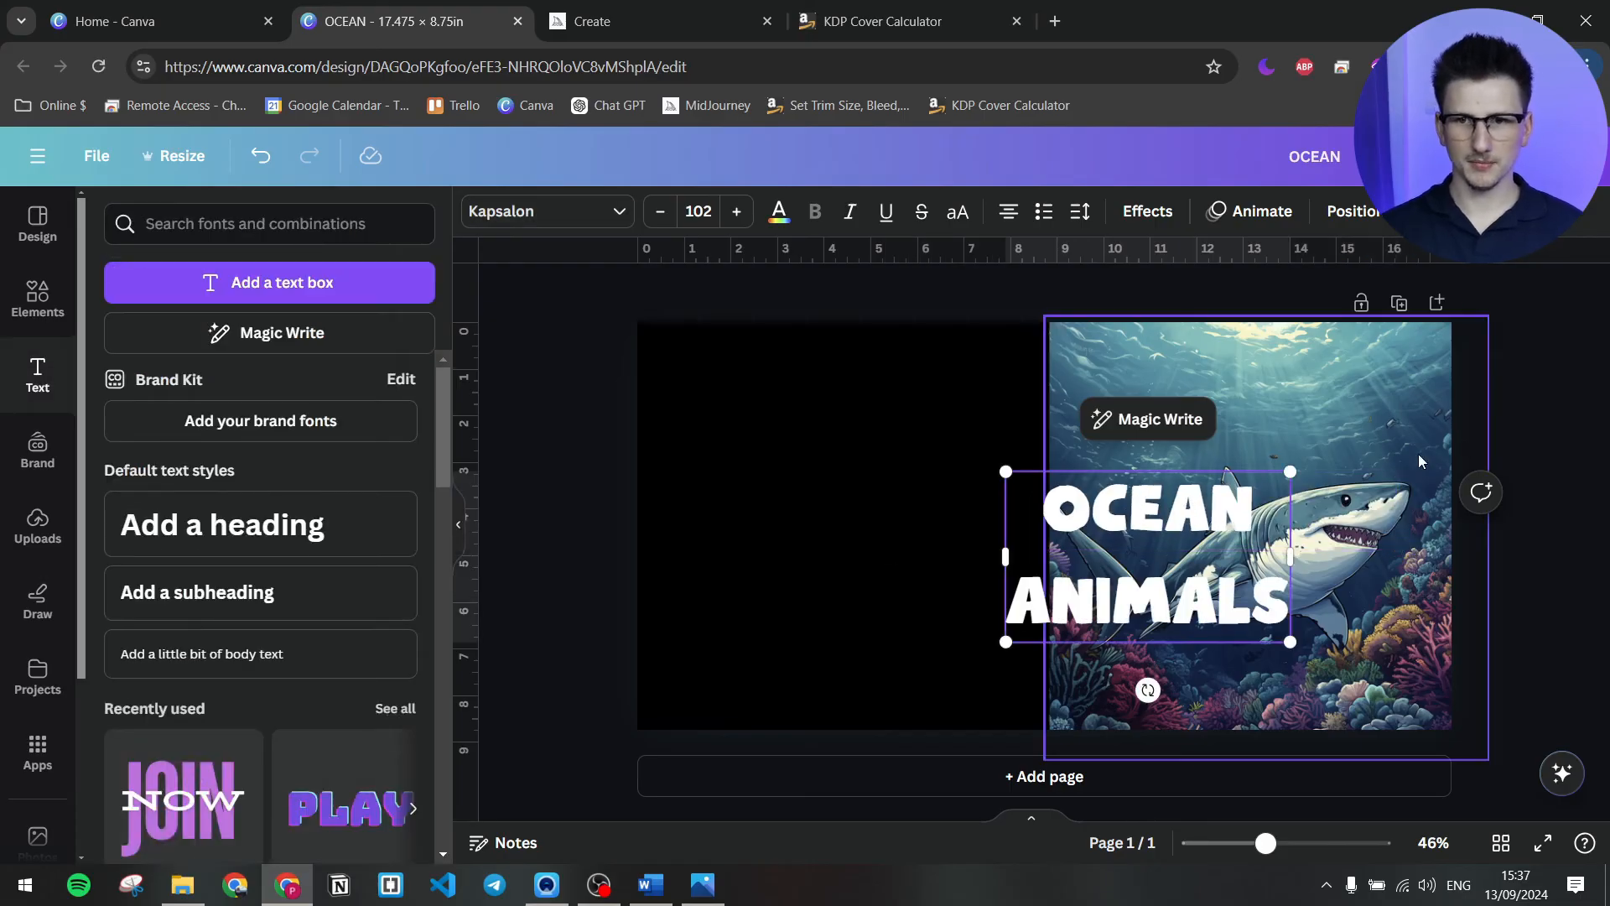
left_click(1548, 380)
left_click_drag(1182, 514, 1294, 377)
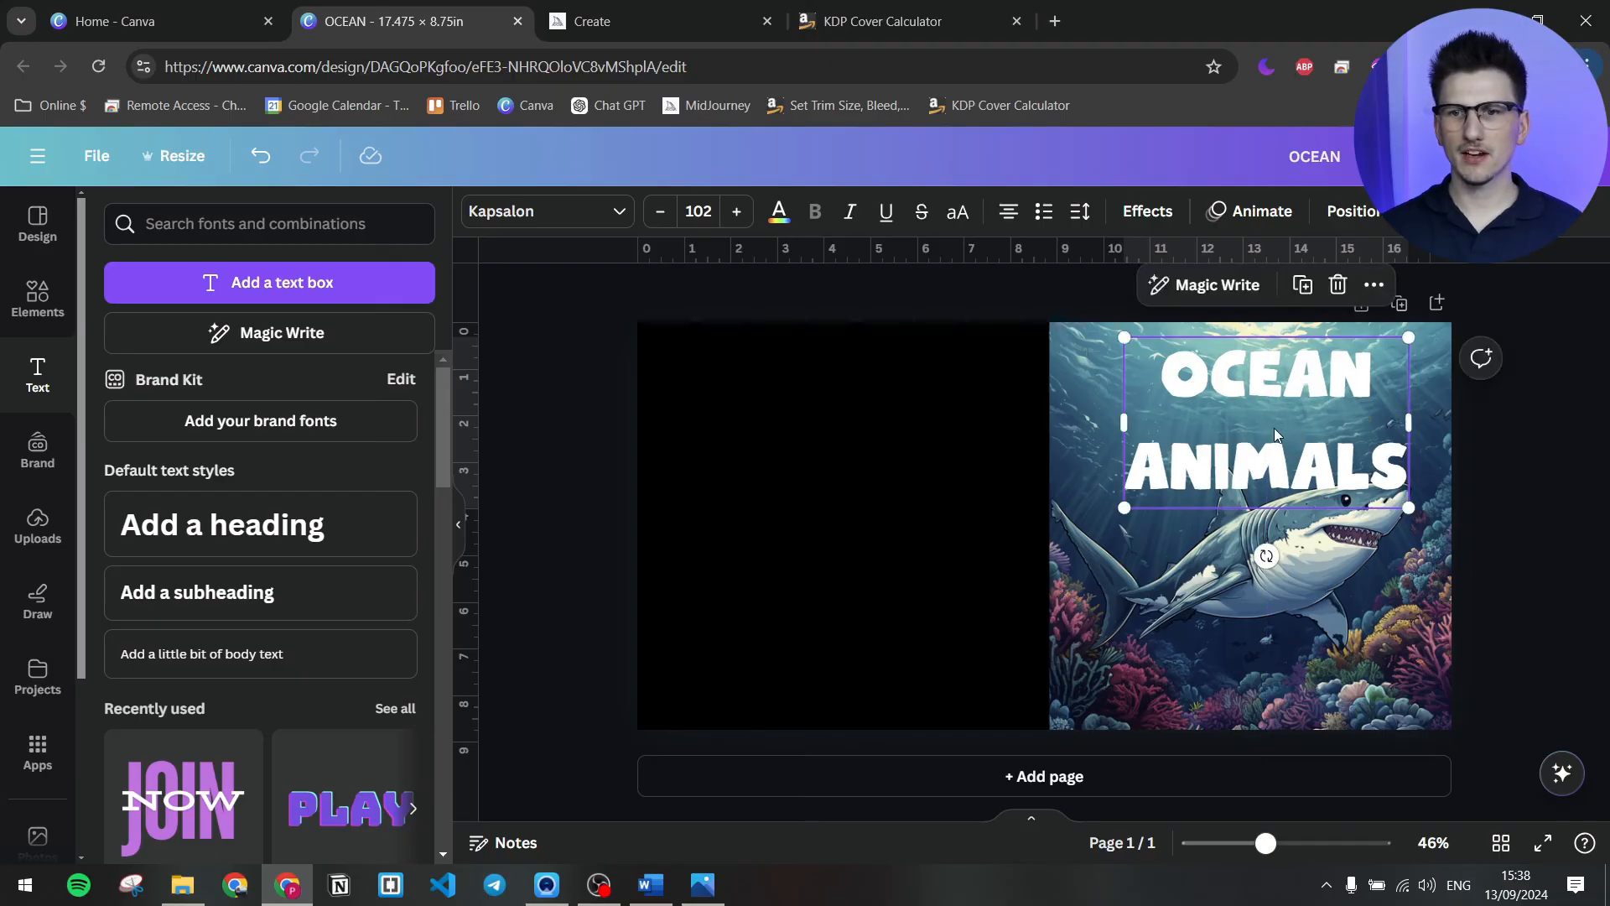
- Reduce the title's line spacing below 1.4 and slightly increase its letter spacing
left_click(1082, 214)
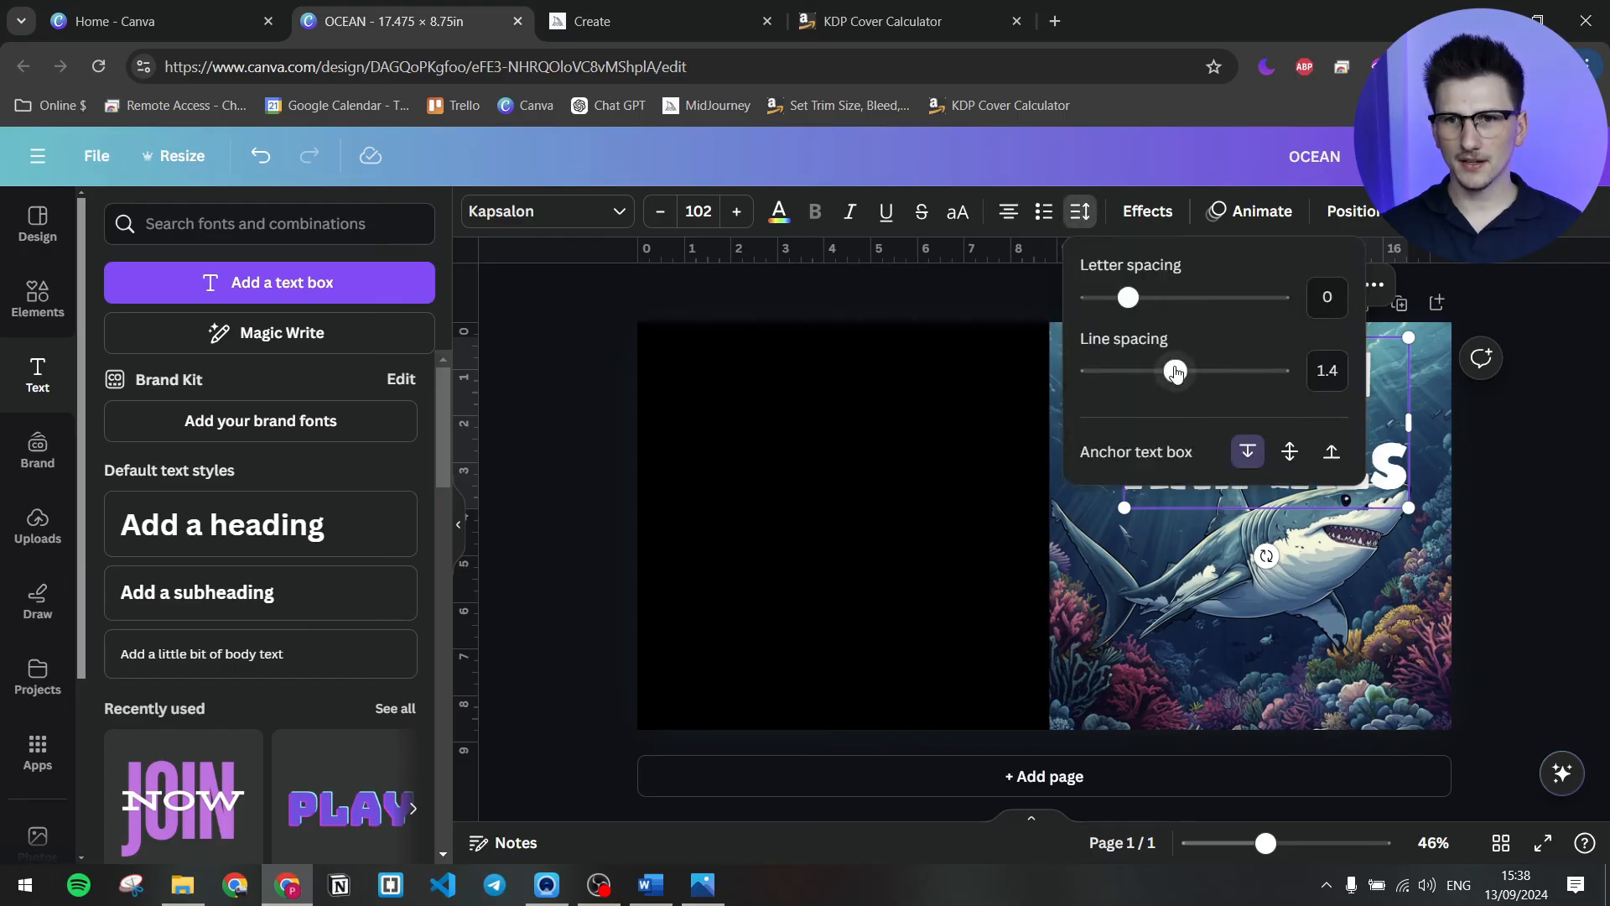
scroll(1452, 545, "up", 5)
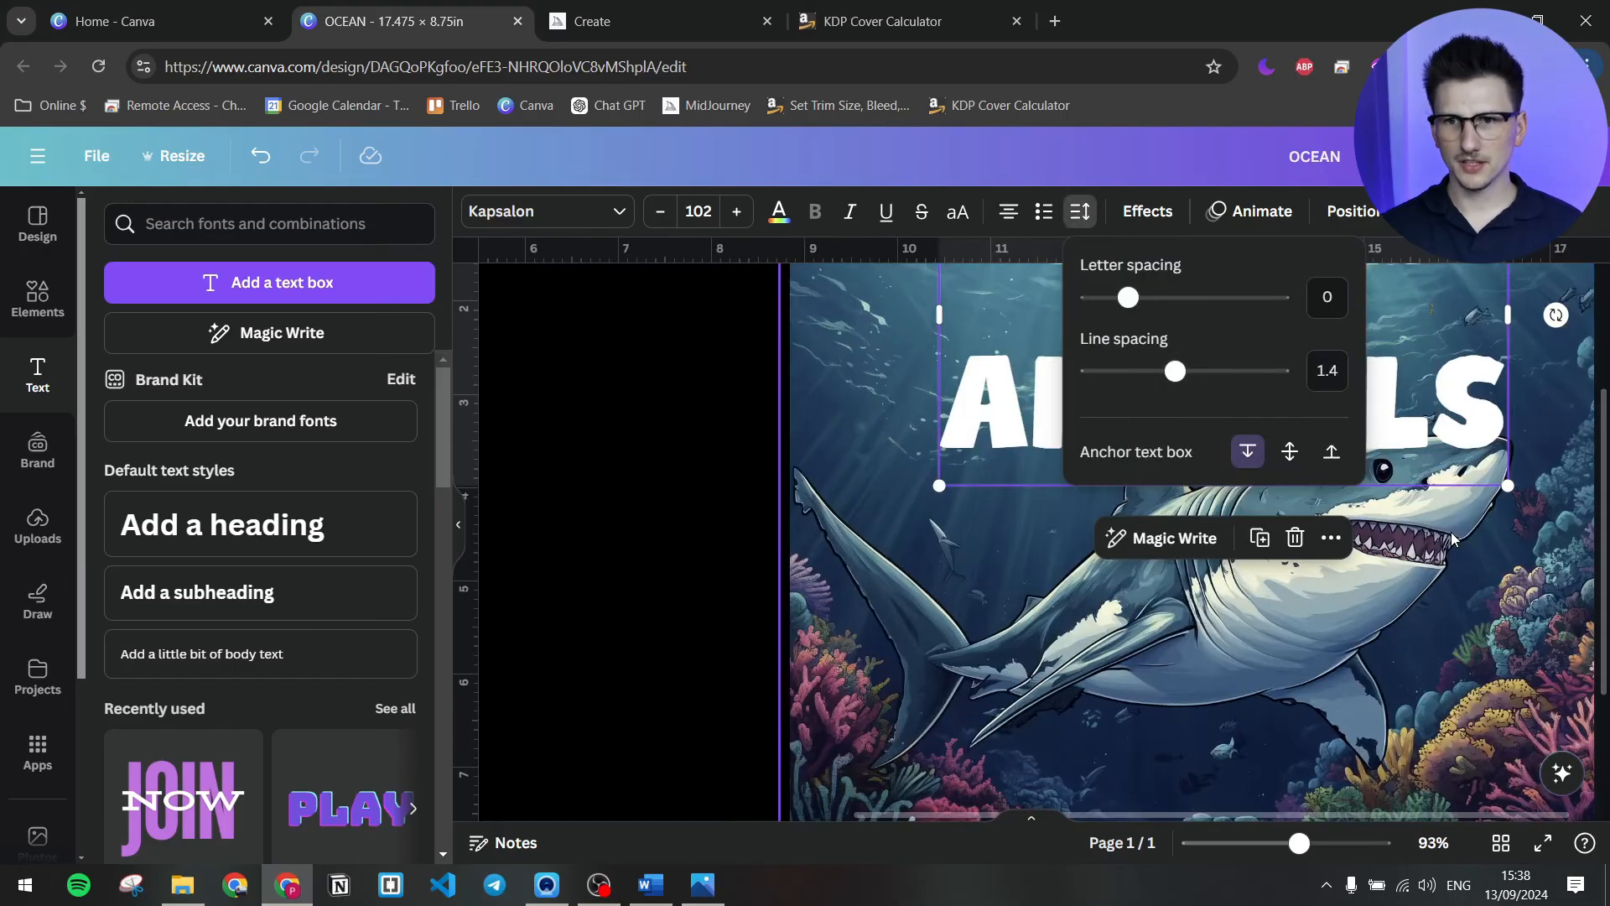
scroll(1449, 562, "up", 3)
mouse_move(1175, 371)
left_mouse_down()
mouse_move(1132, 370)
mouse_move(1215, 371)
mouse_move(1136, 384)
mouse_move(1151, 388)
left_mouse_up()
mouse_move(1128, 300)
left_mouse_down()
mouse_move(1105, 318)
mouse_move(1156, 321)
mouse_move(1140, 321)
left_mouse_up()
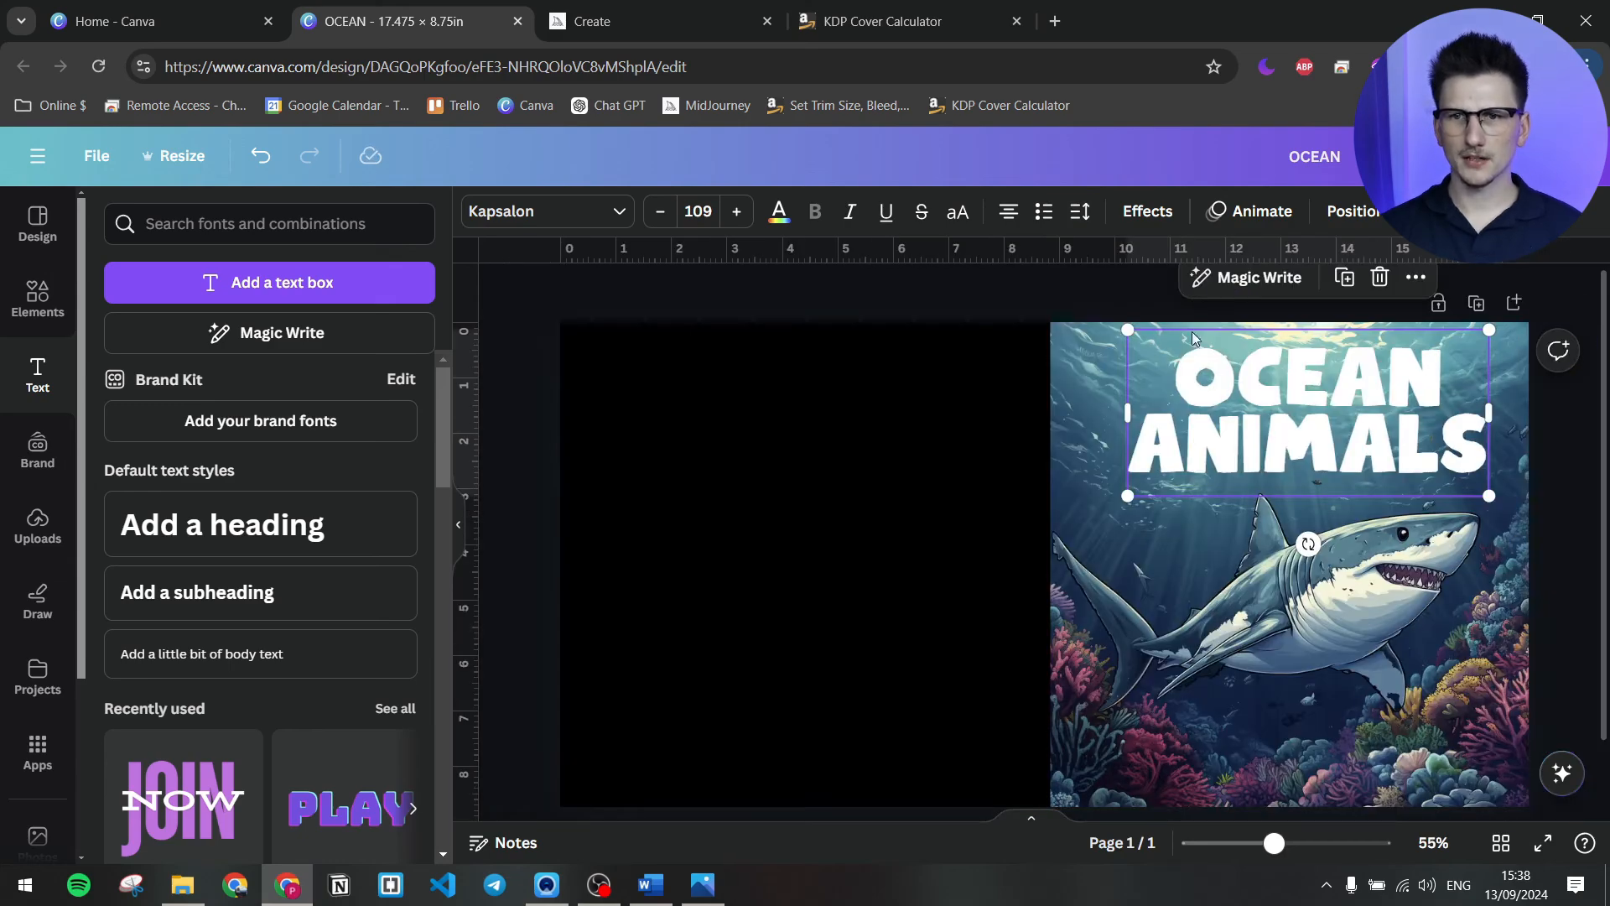
- Apply a black Outline effect to the title and make the outline slightly thicker than 50
left_click(1149, 213)
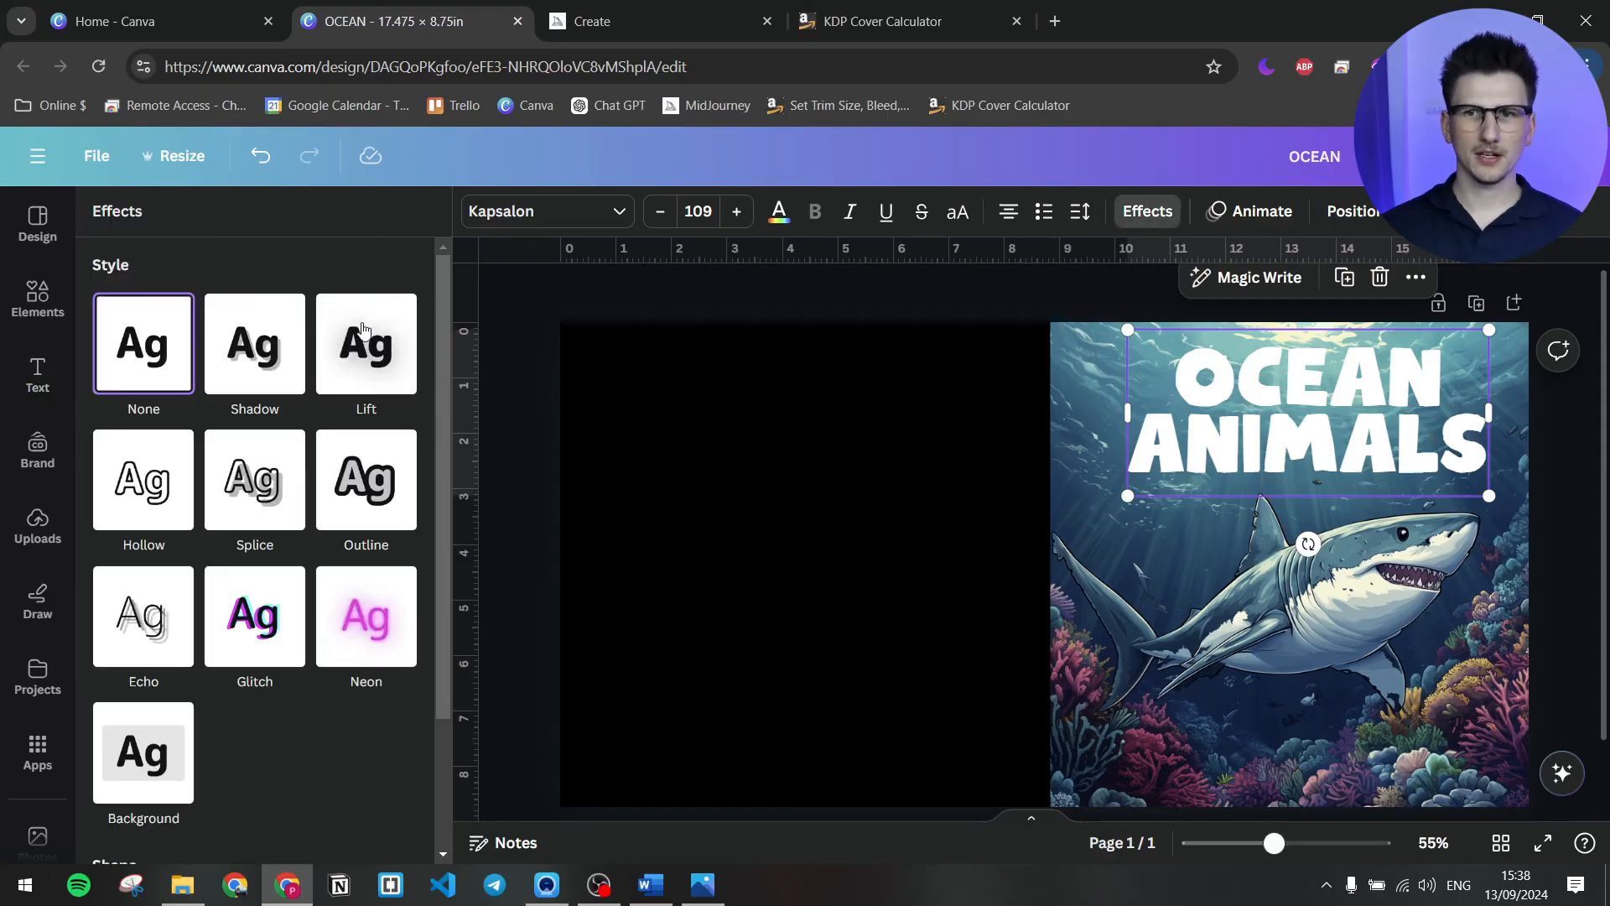
left_click(349, 489)
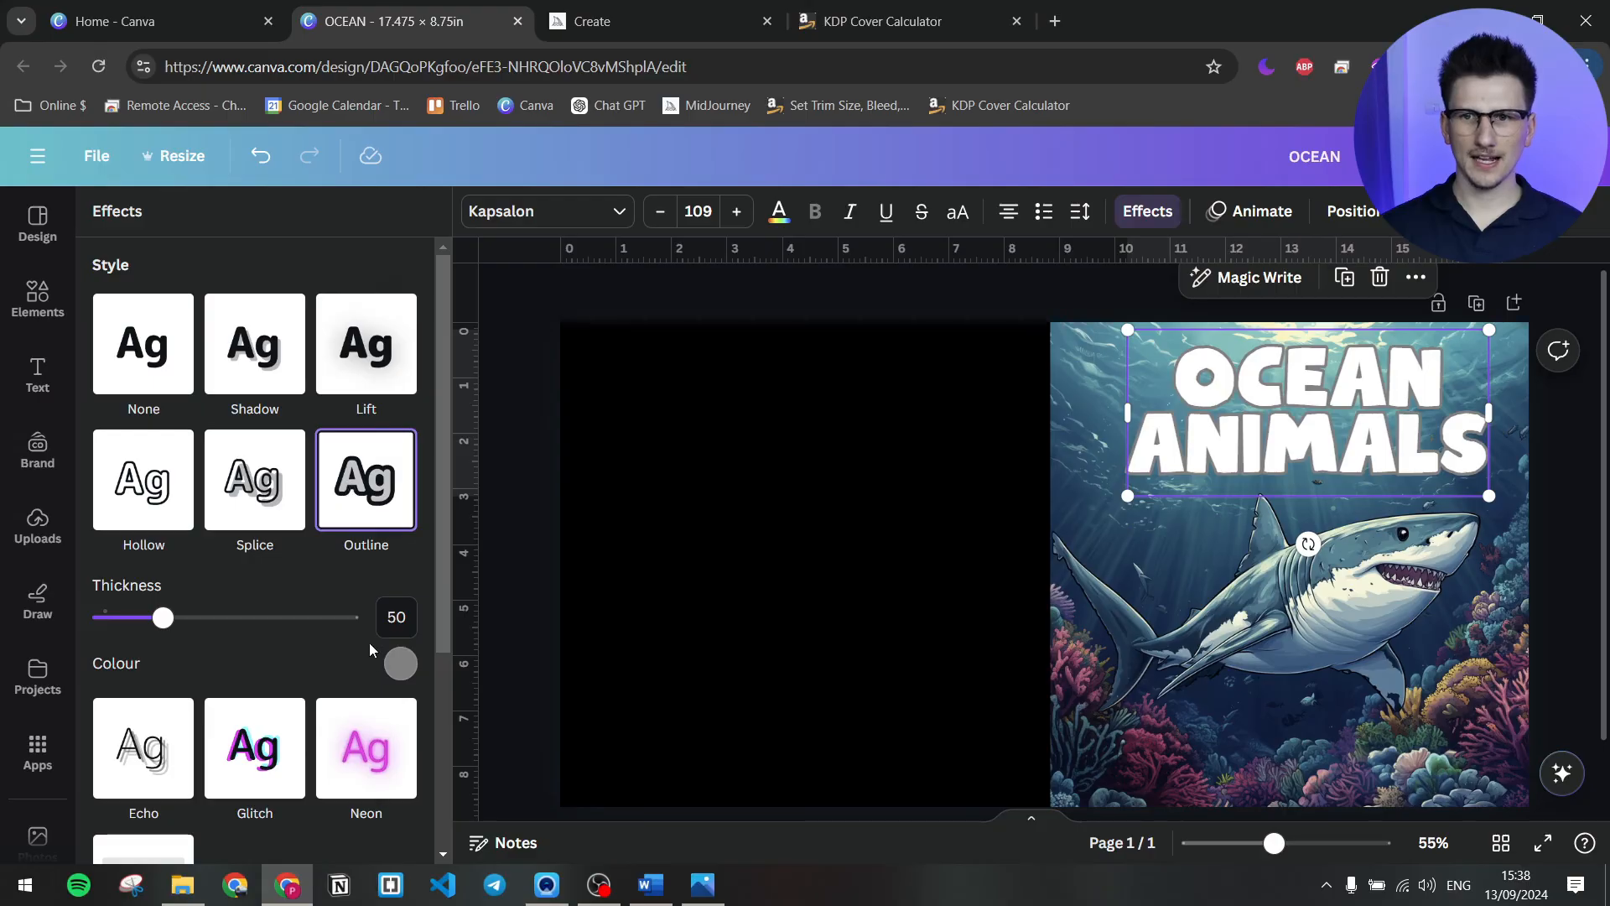
left_click(401, 664)
left_click(162, 432)
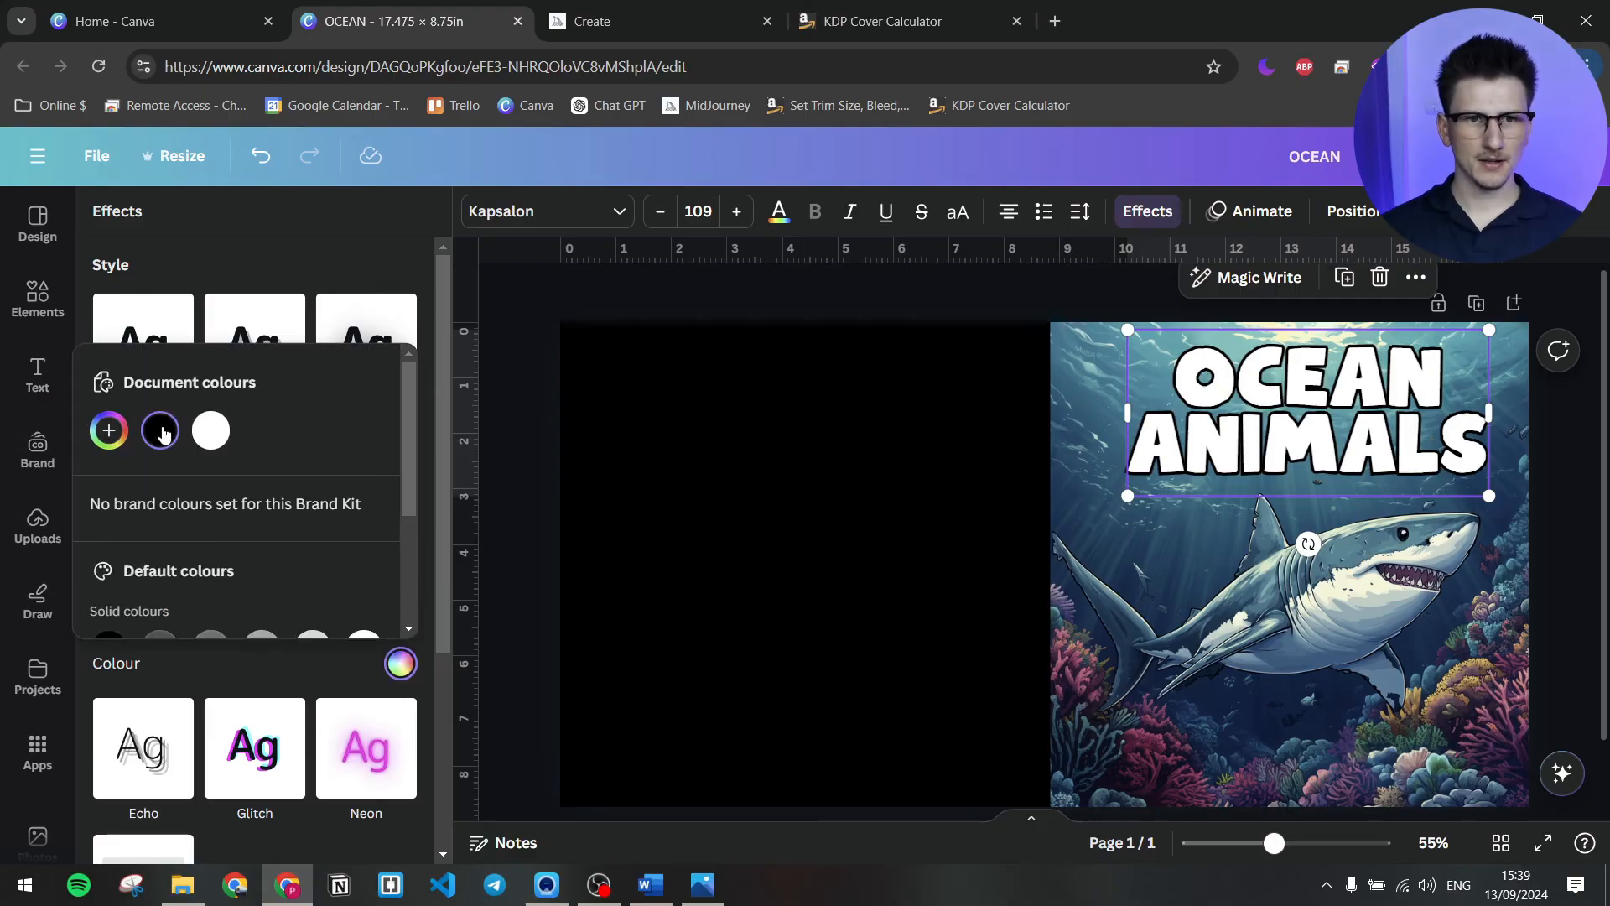
left_click(168, 682)
mouse_move(164, 618)
left_mouse_down()
mouse_move(192, 624)
mouse_move(161, 622)
mouse_move(178, 633)
left_mouse_up()
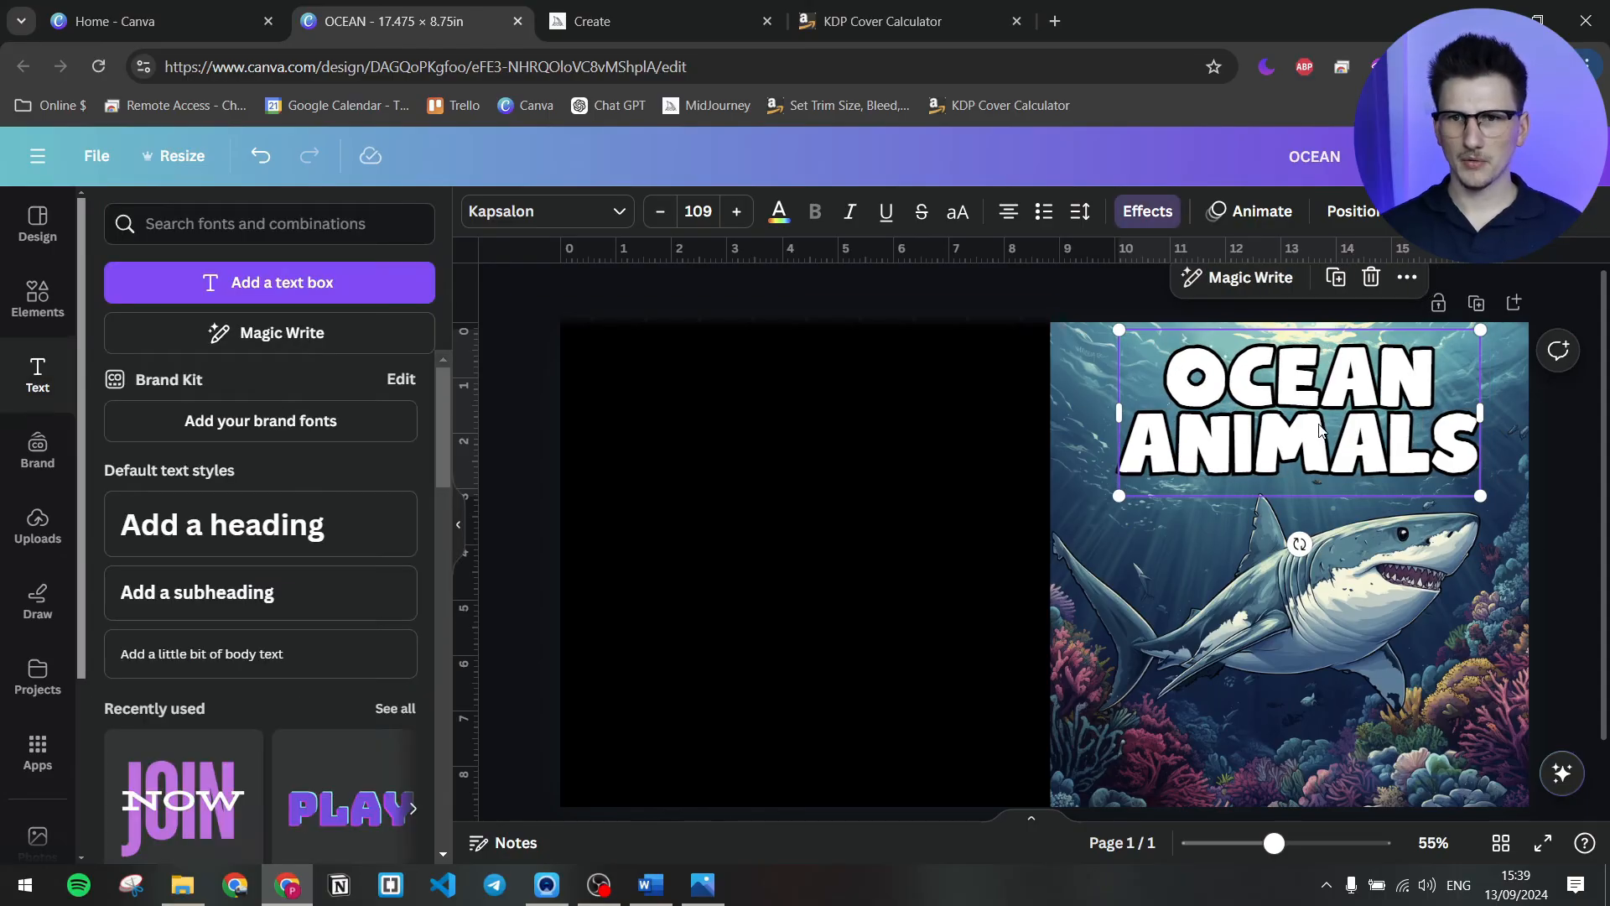
- Lower the title slightly and widen its text box to span the full front cover so the text is centred
left_click_drag(1319, 429, 1318, 430)
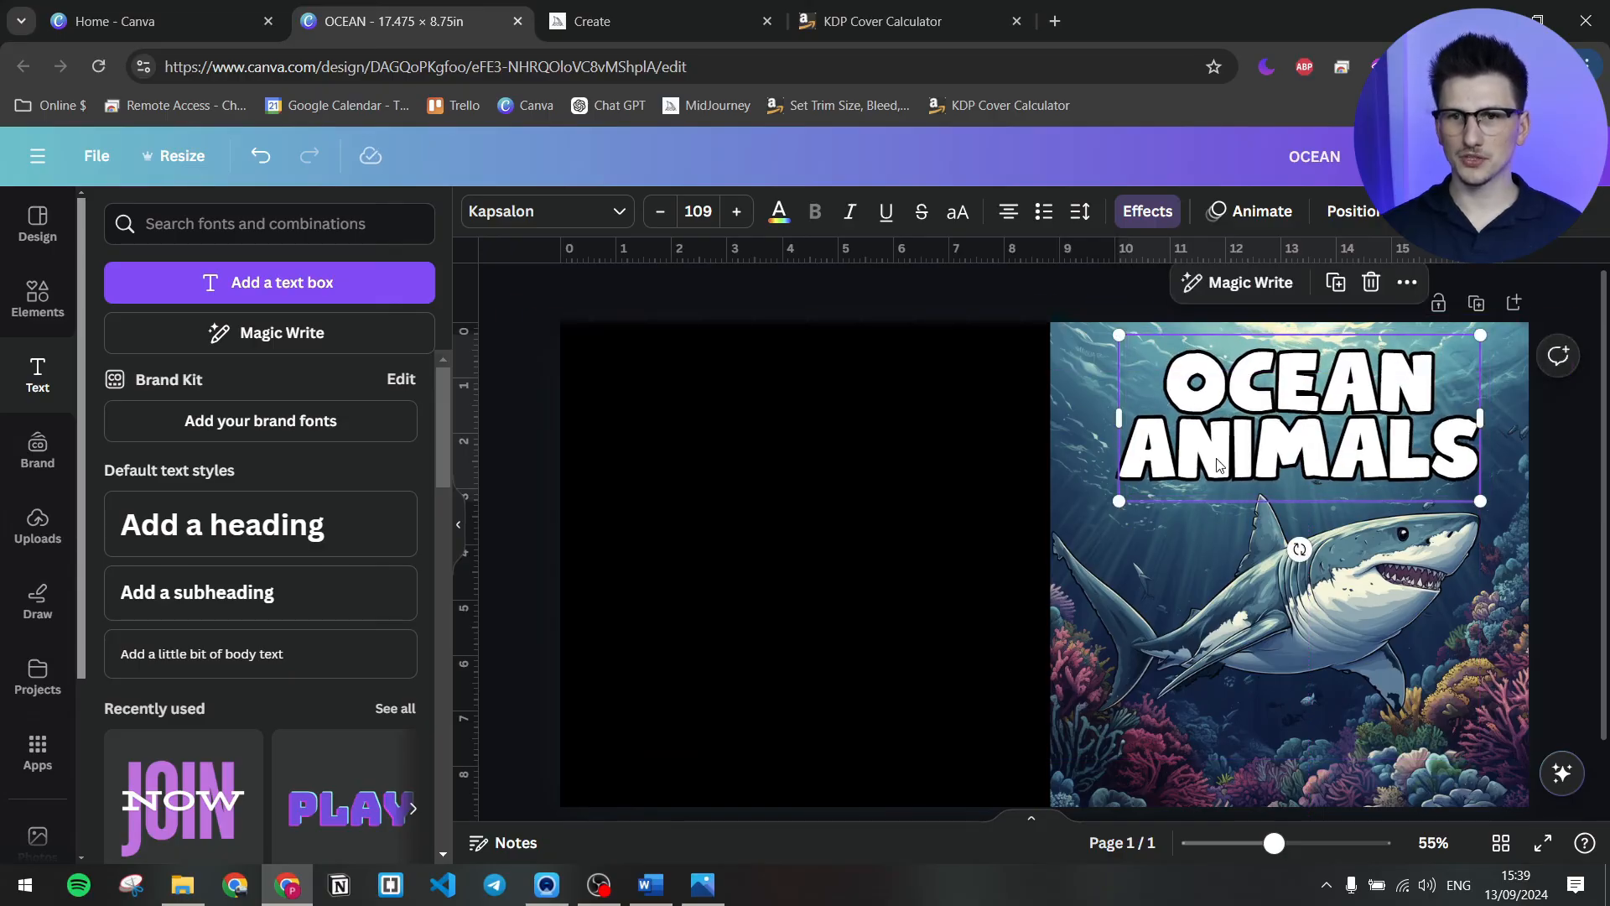
left_click_drag(1110, 419, 1043, 425)
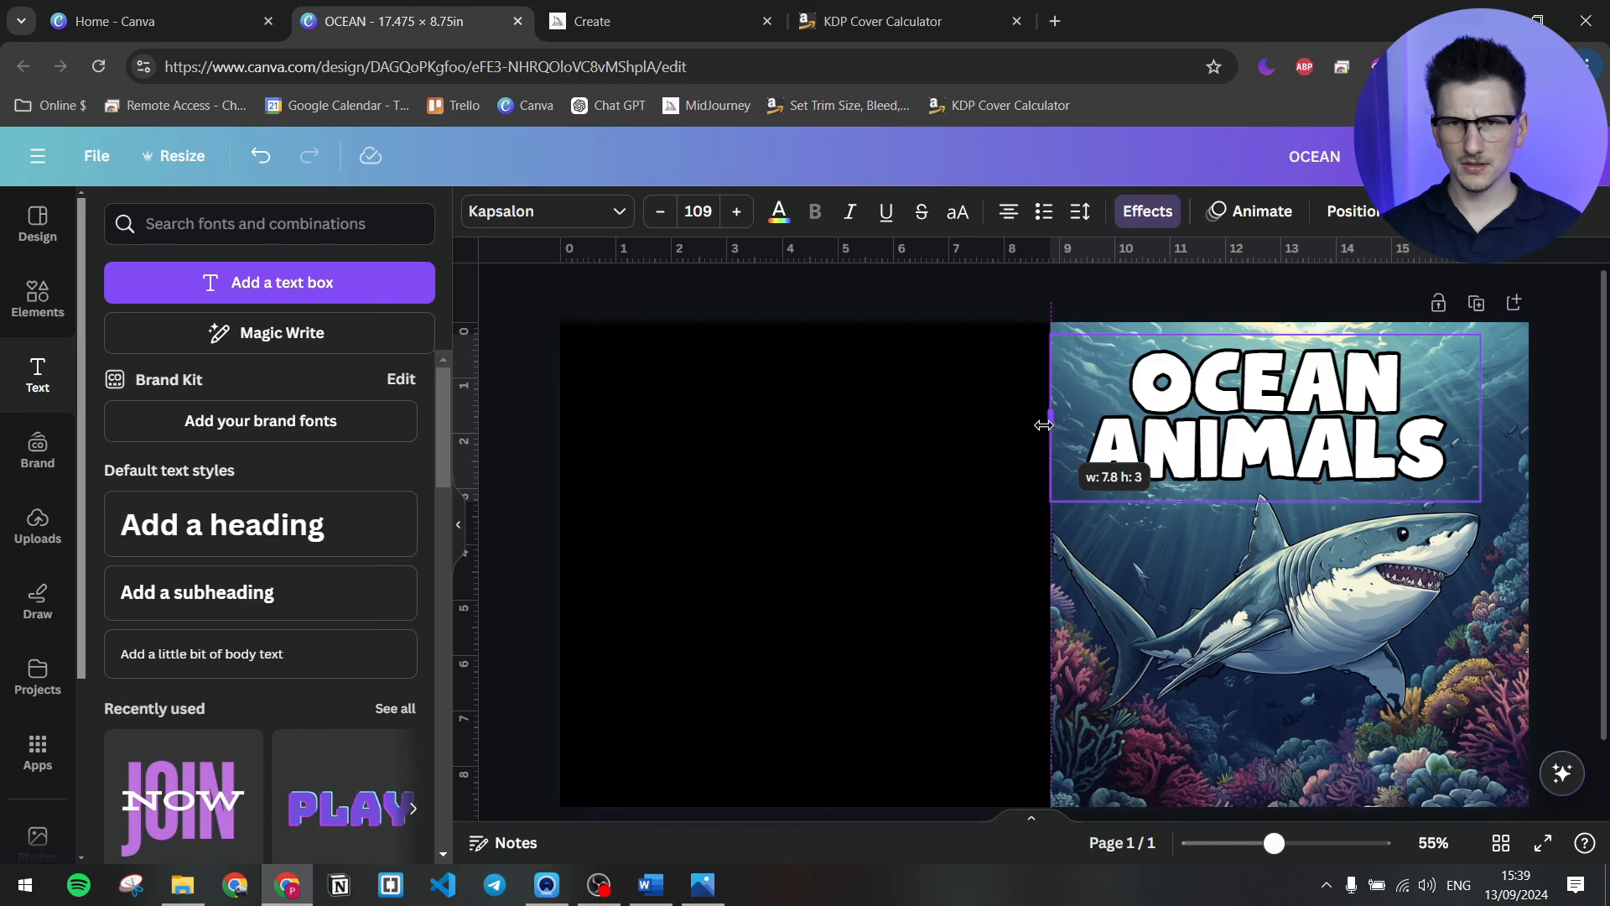
left_click_drag(1043, 425, 1043, 425)
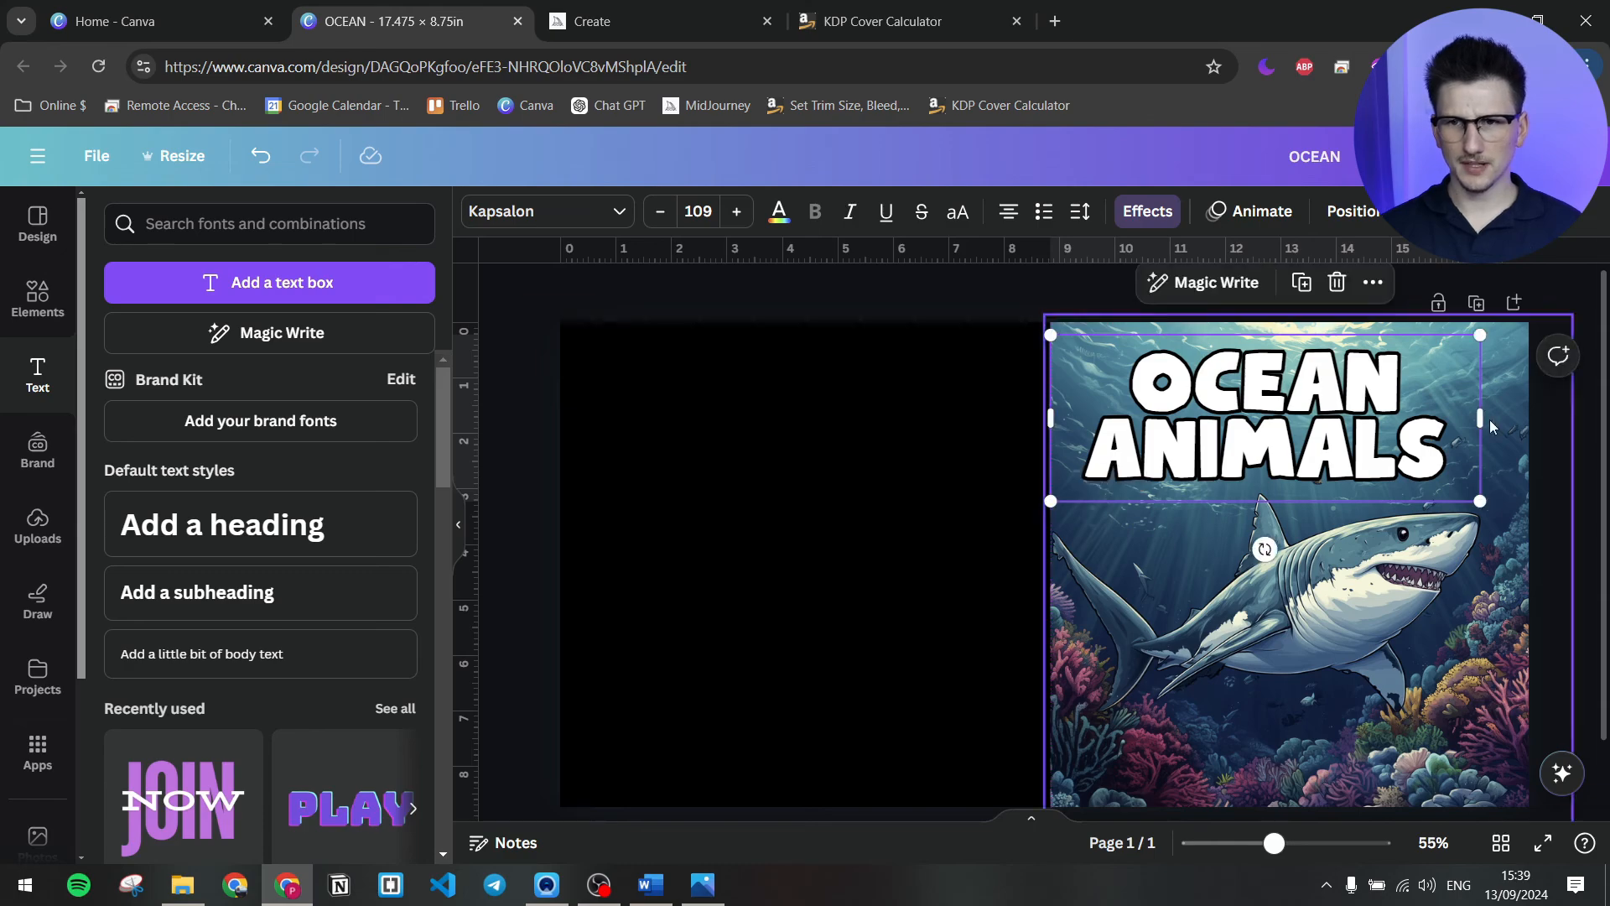
left_click_drag(1487, 420, 1530, 423)
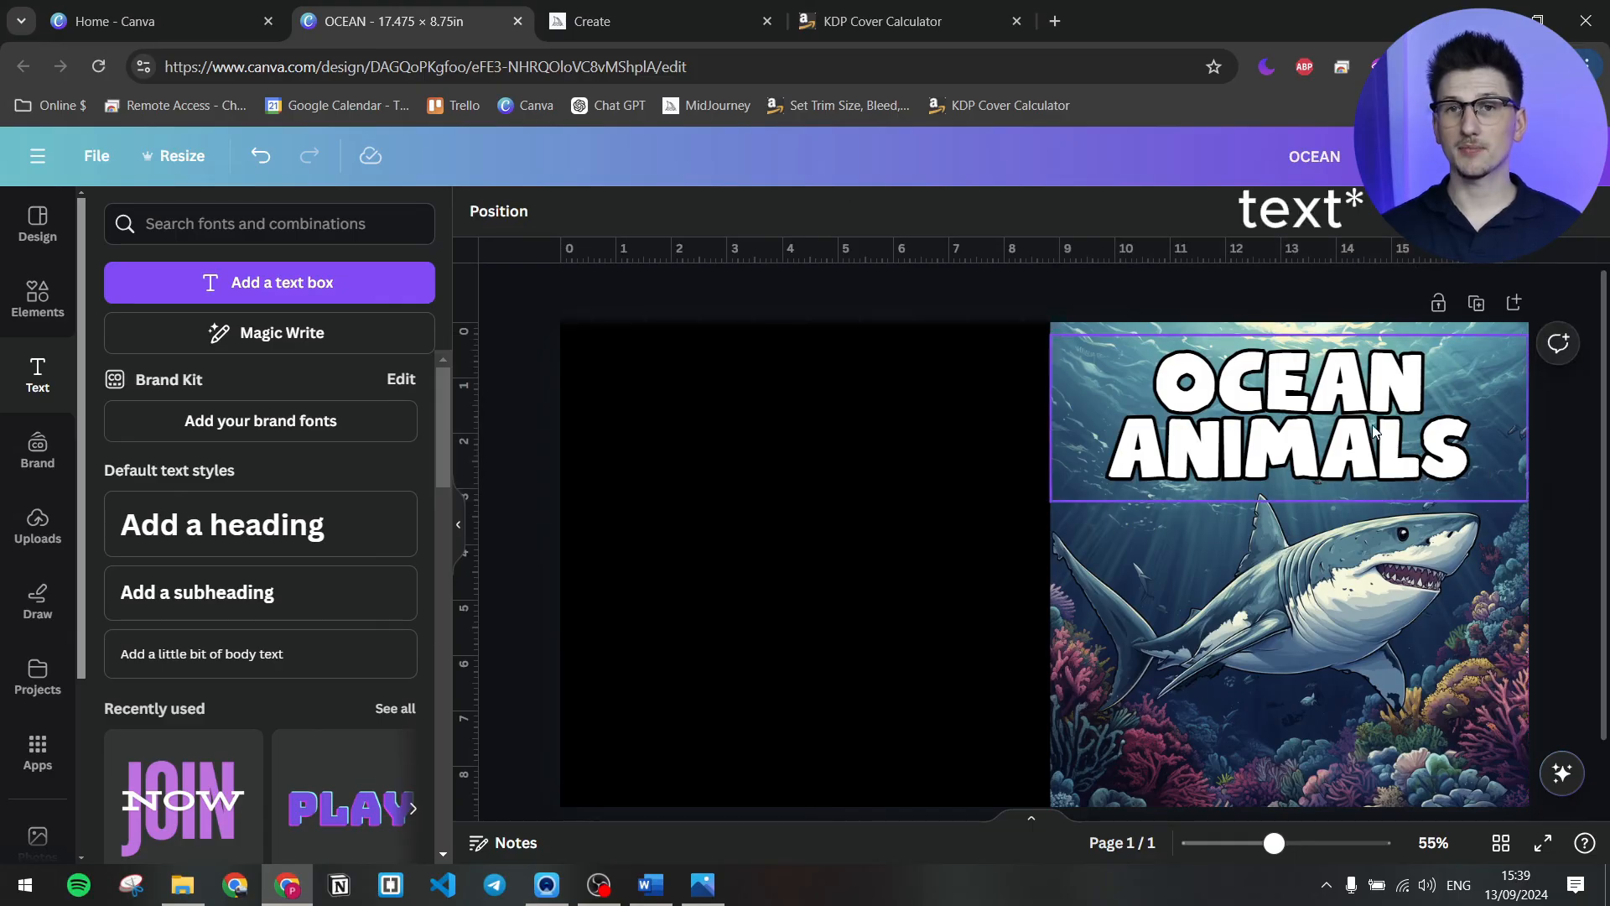
- Duplicate the title below itself, change the copy's text to "COLORING BOOK" and set its font size to 42
left_click(1278, 429)
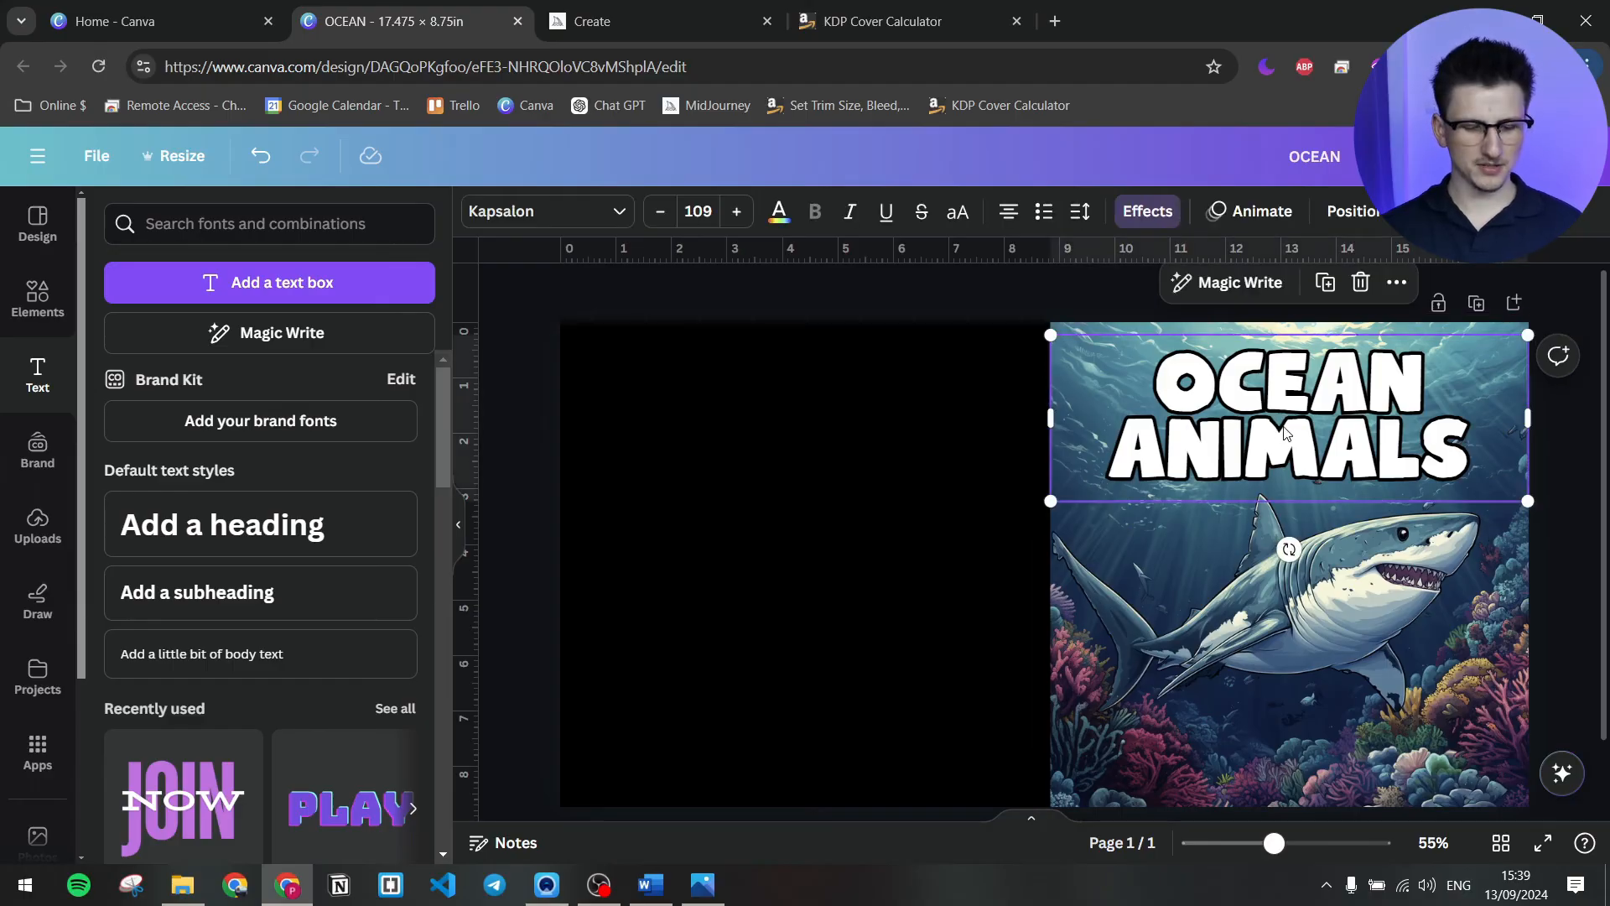
left_click_drag(1289, 430, 1307, 589)
triple_click(1307, 590)
type("COL")
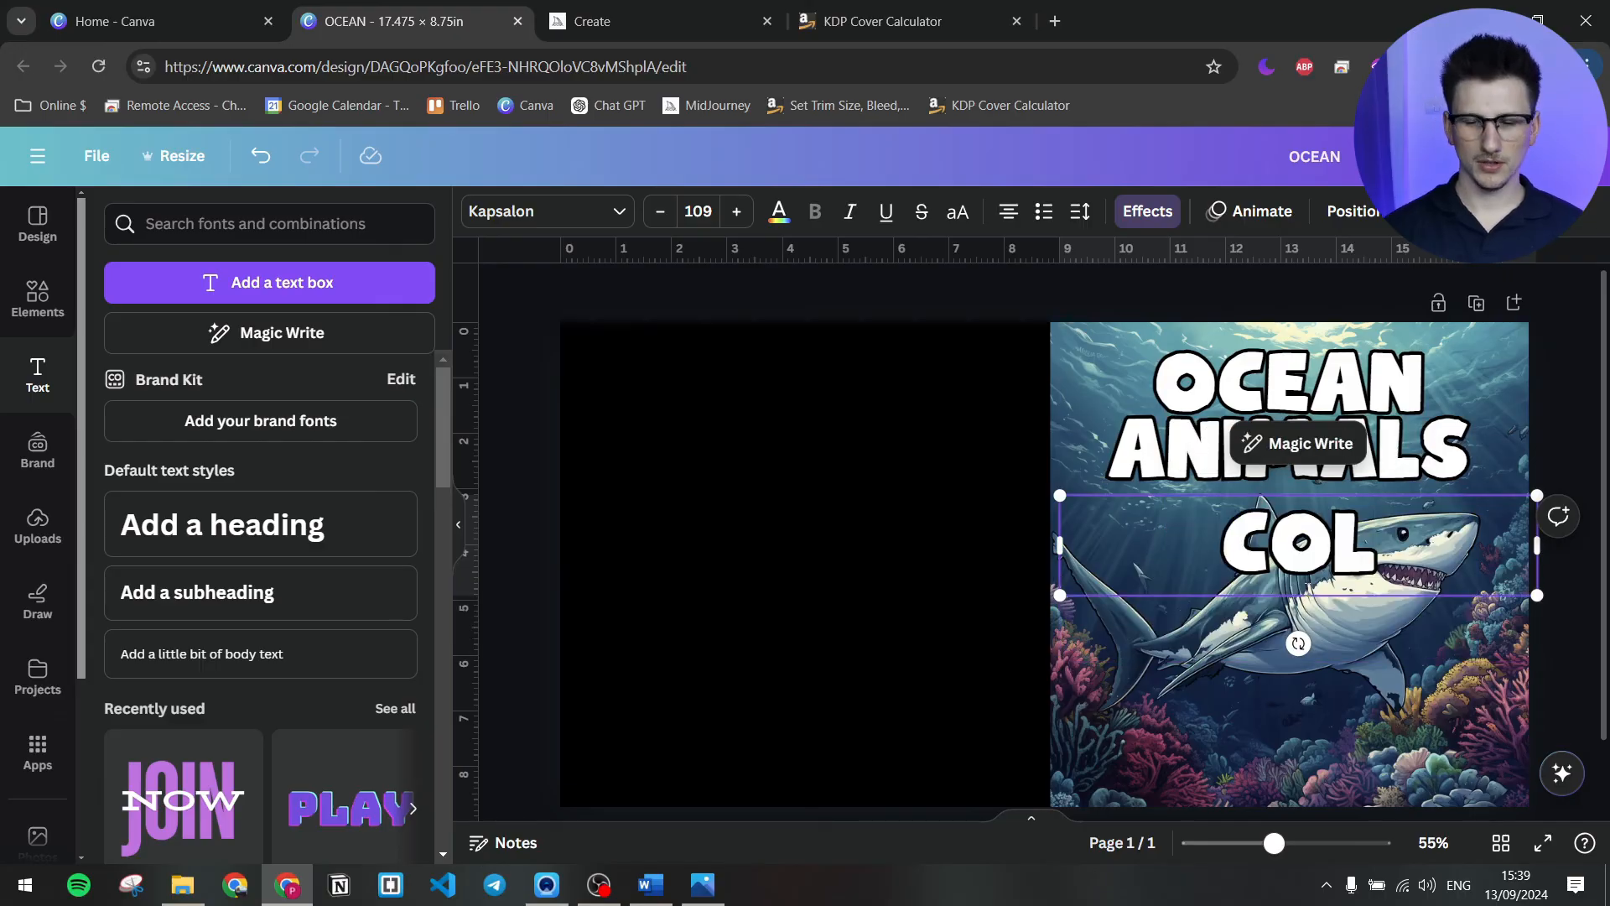
type("ORING BOOK")
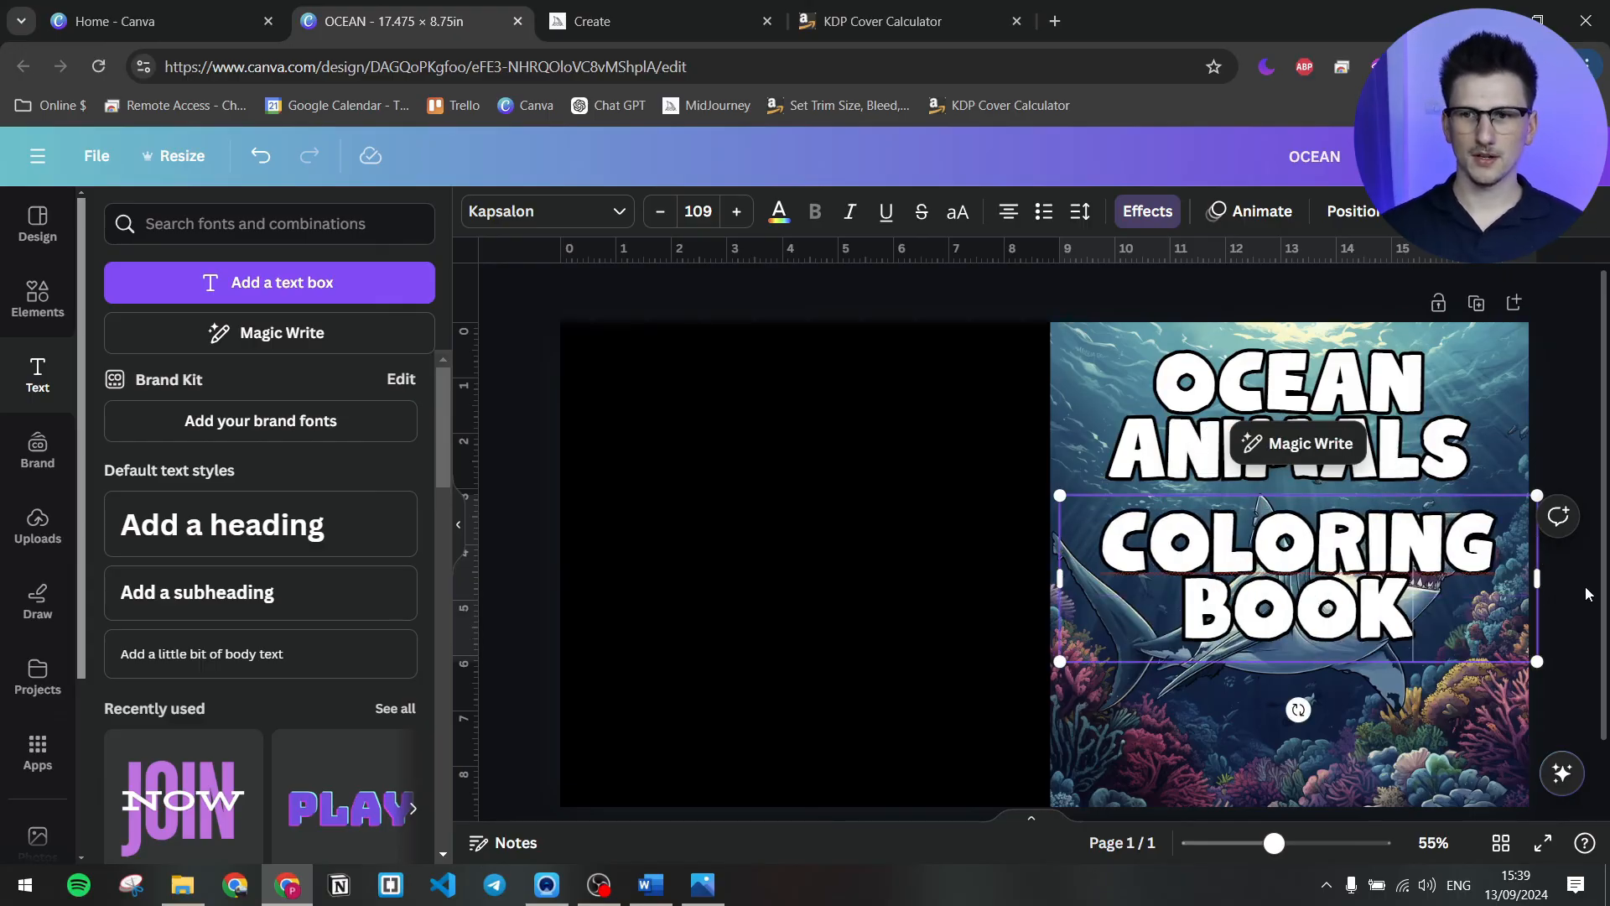
left_click(698, 210)
scroll(719, 403, "down", 3)
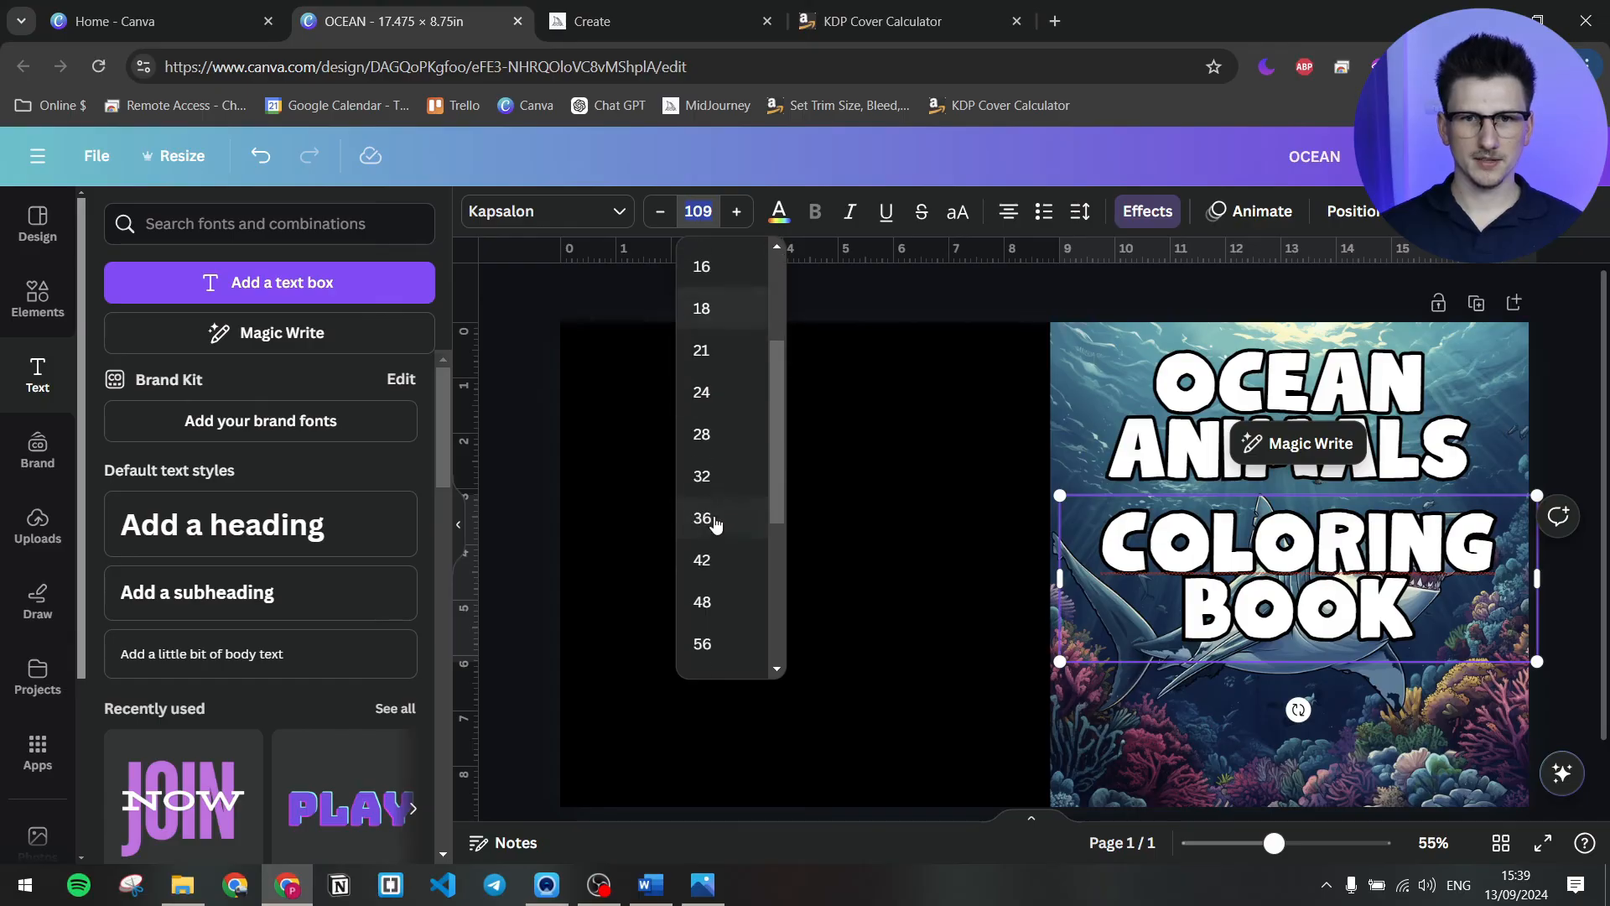
left_click(734, 562)
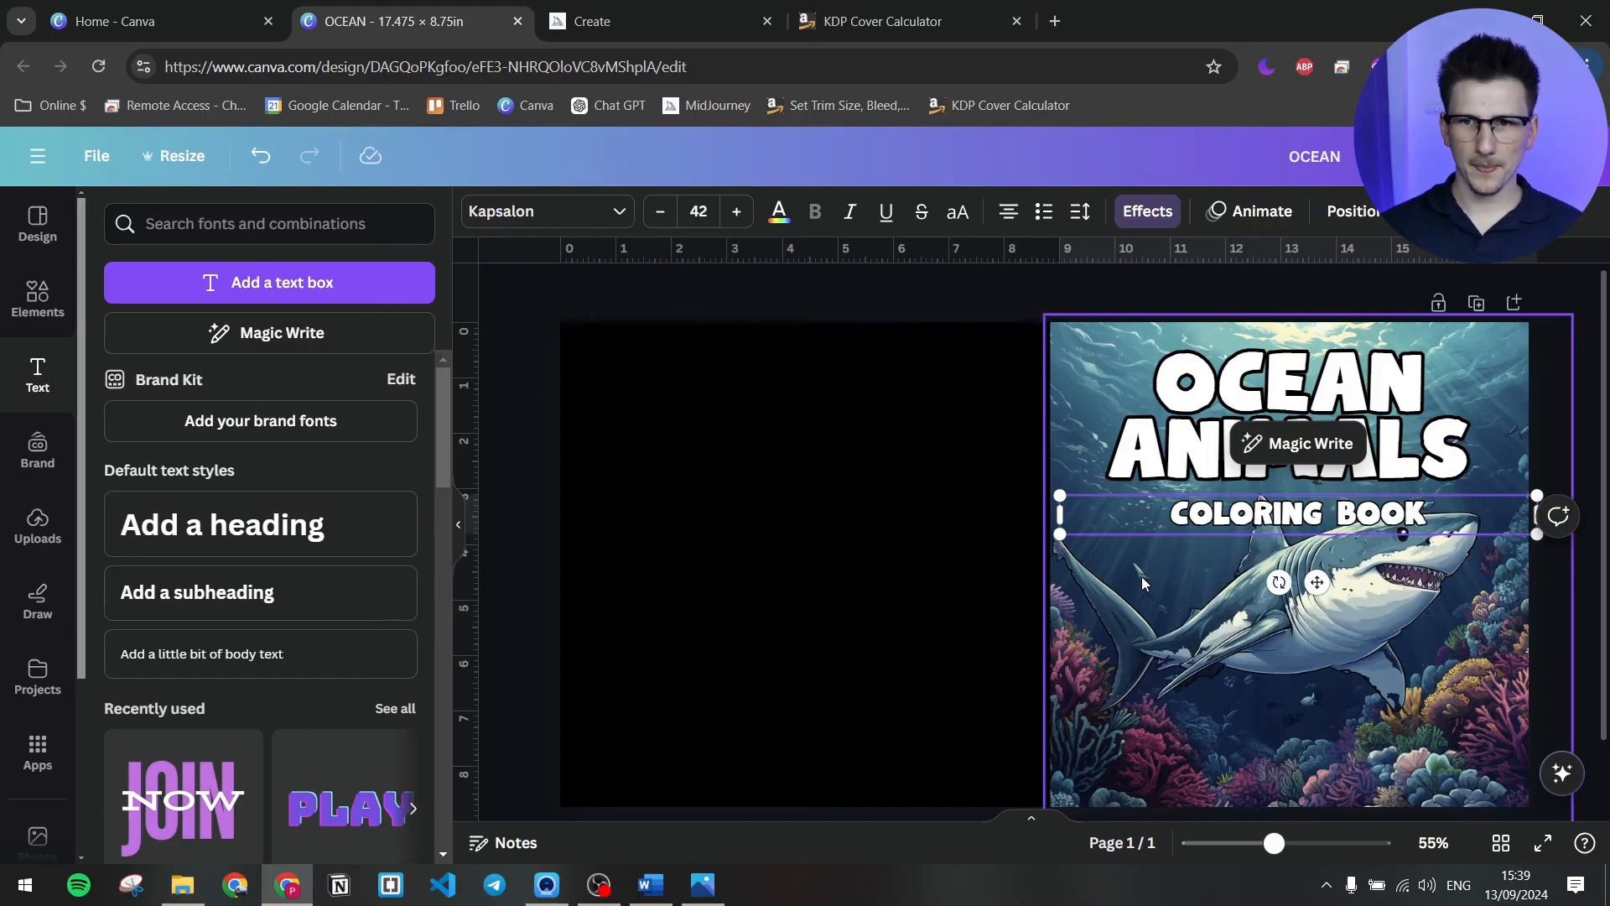
- Move the COLORING BOOK text to the lower edge of the front cover and increase its font size to 48
left_click(1572, 618)
scroll(1573, 614, "down", 1)
left_click_drag(1294, 453, 1285, 686)
left_click(736, 211)
left_click(736, 211)
left_click(736, 211)
left_click(737, 212)
left_click(736, 212)
left_click(737, 211)
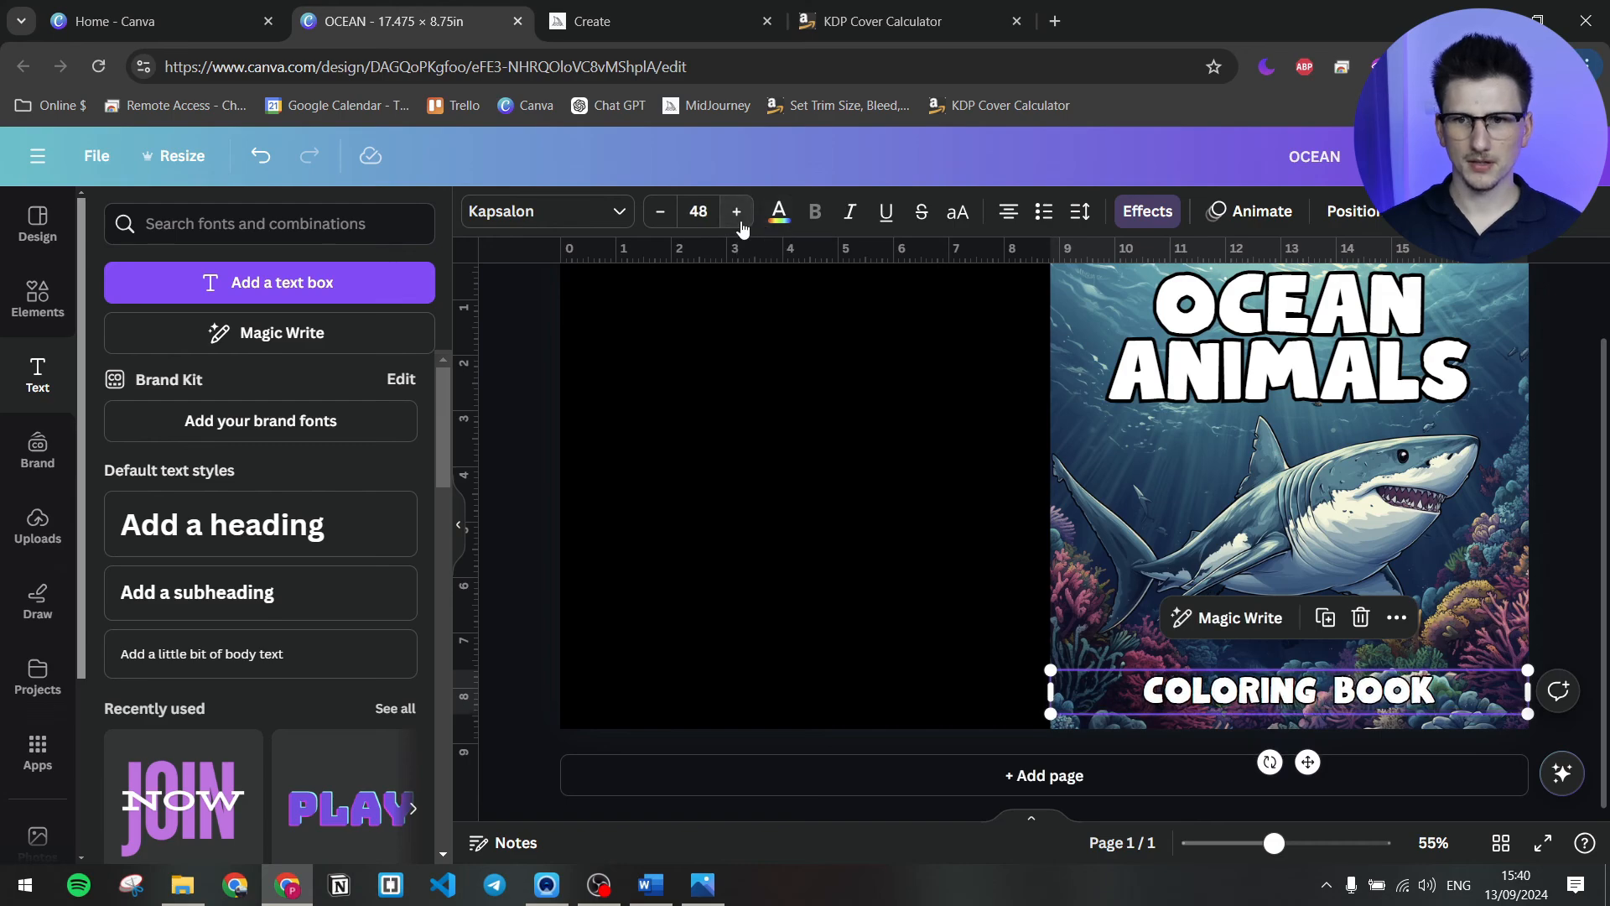
left_click(1577, 616)
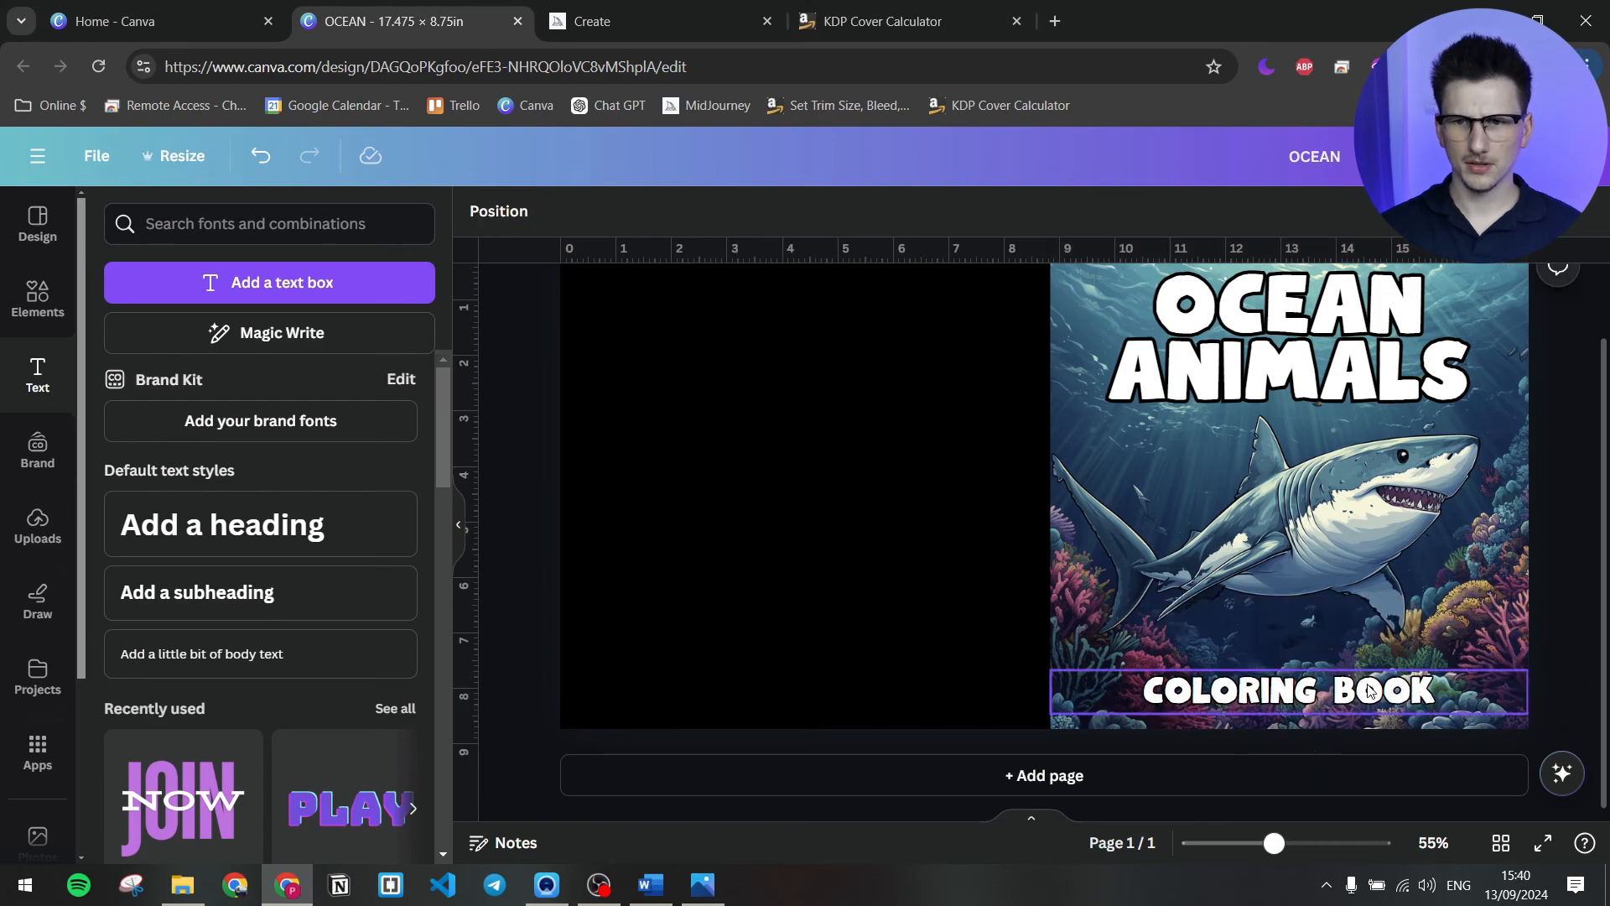
- Move the COLORING BOOK text slightly up and the OCEAN ANIMALS title slightly down on the front cover
left_click_drag(1371, 691, 1368, 678)
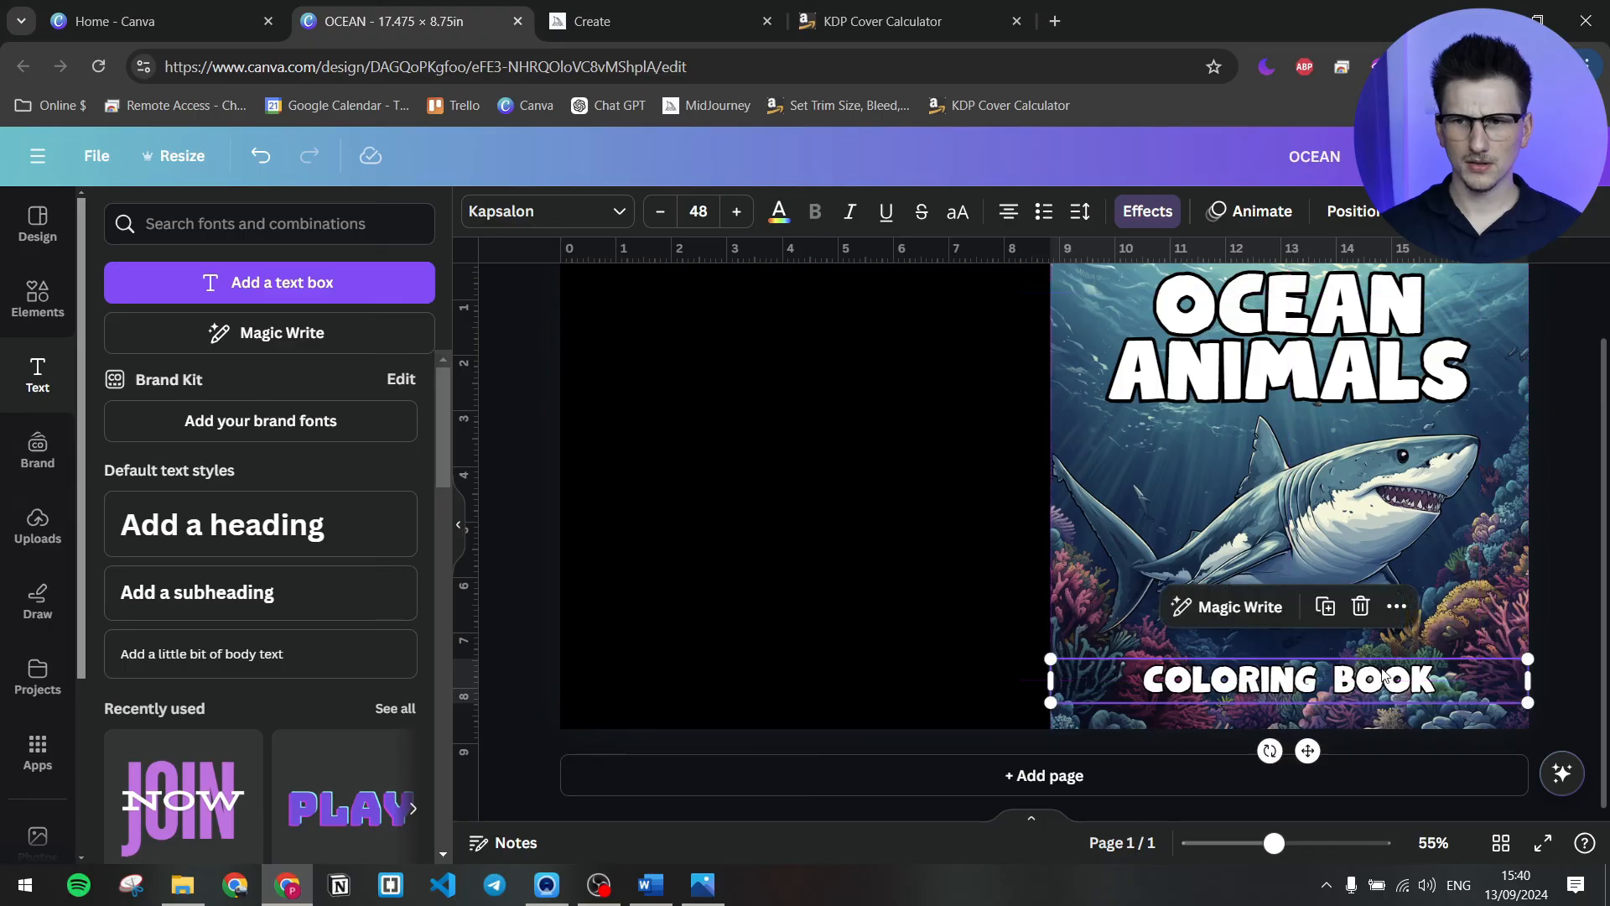
scroll(1371, 683, "up", 1)
left_click(1409, 453)
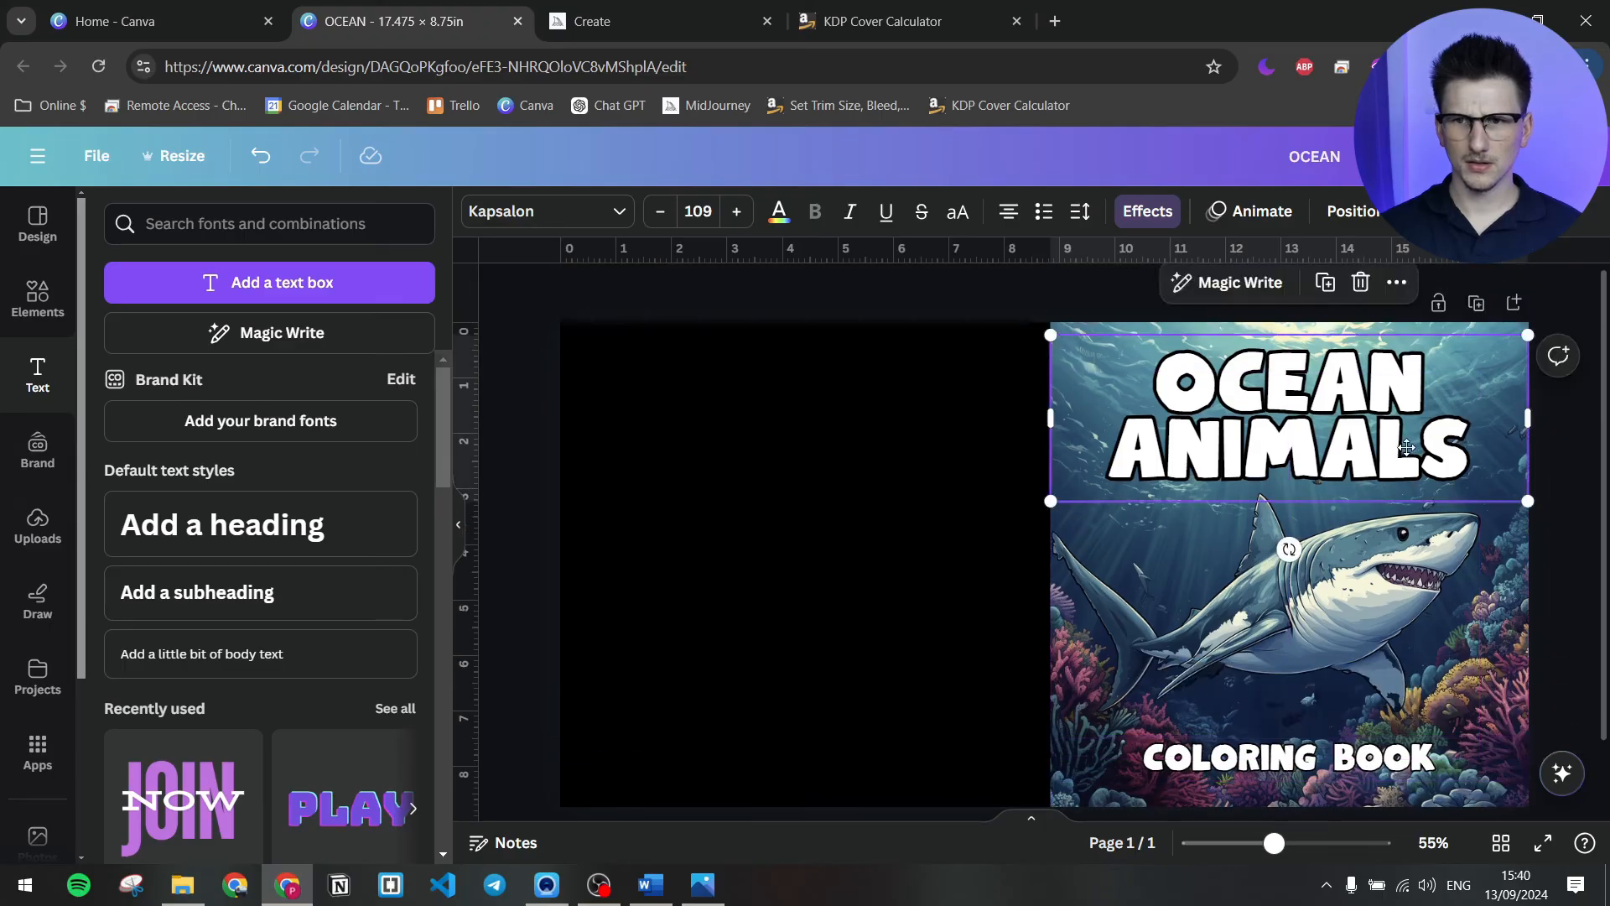
left_click_drag(1409, 453, 1406, 448)
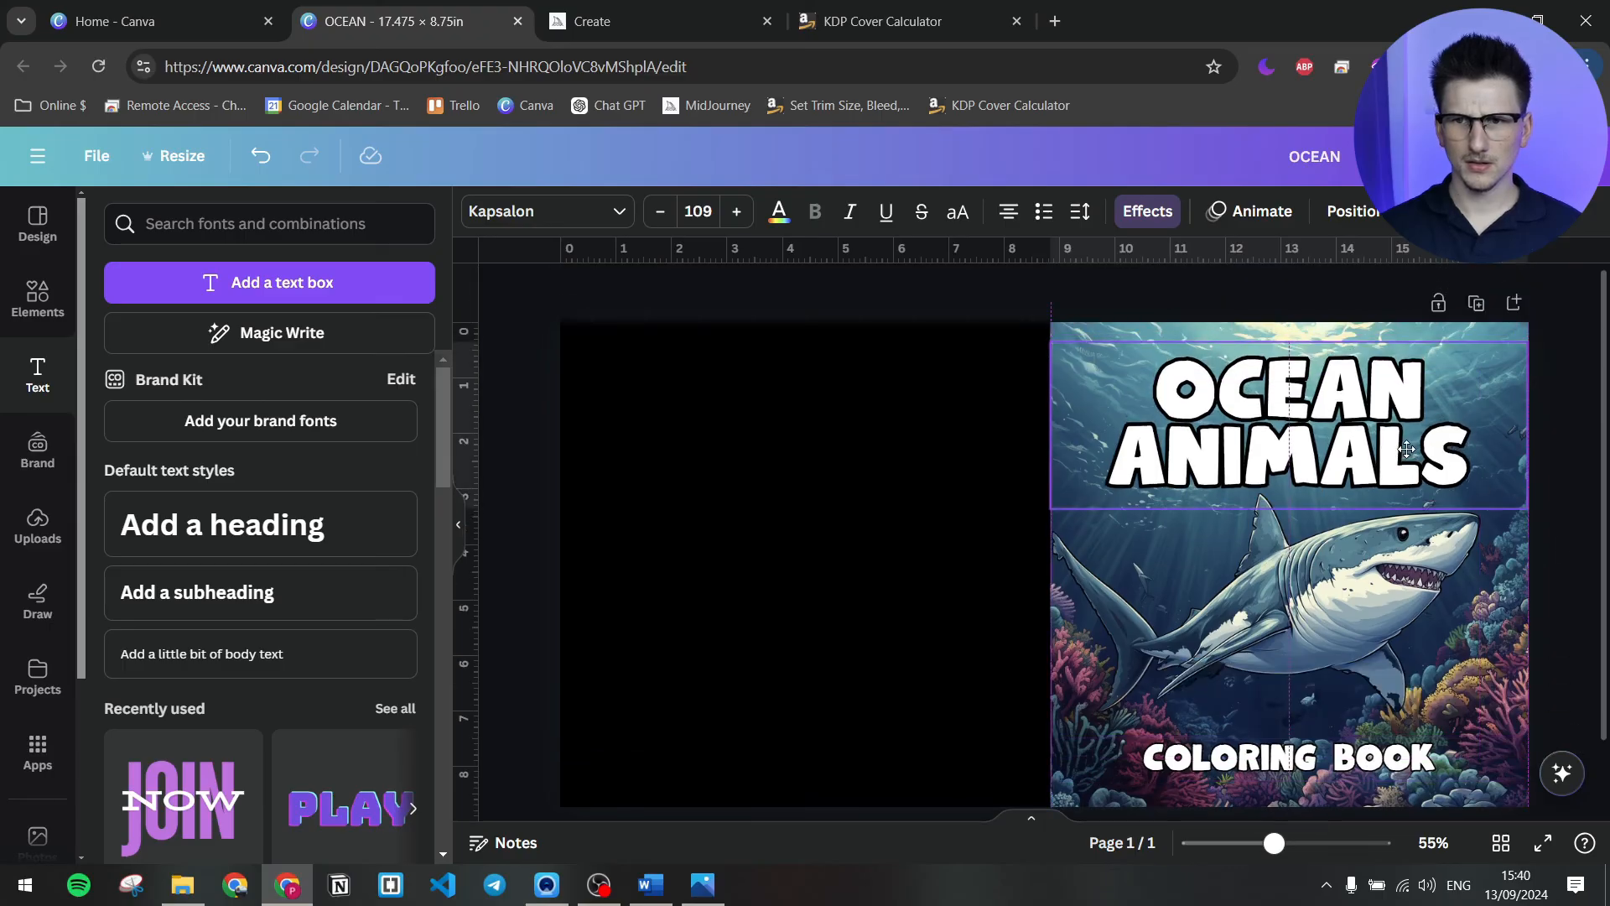
left_click(1563, 501)
scroll(1564, 510, "down", 1)
scroll(1564, 511, "up", 1)
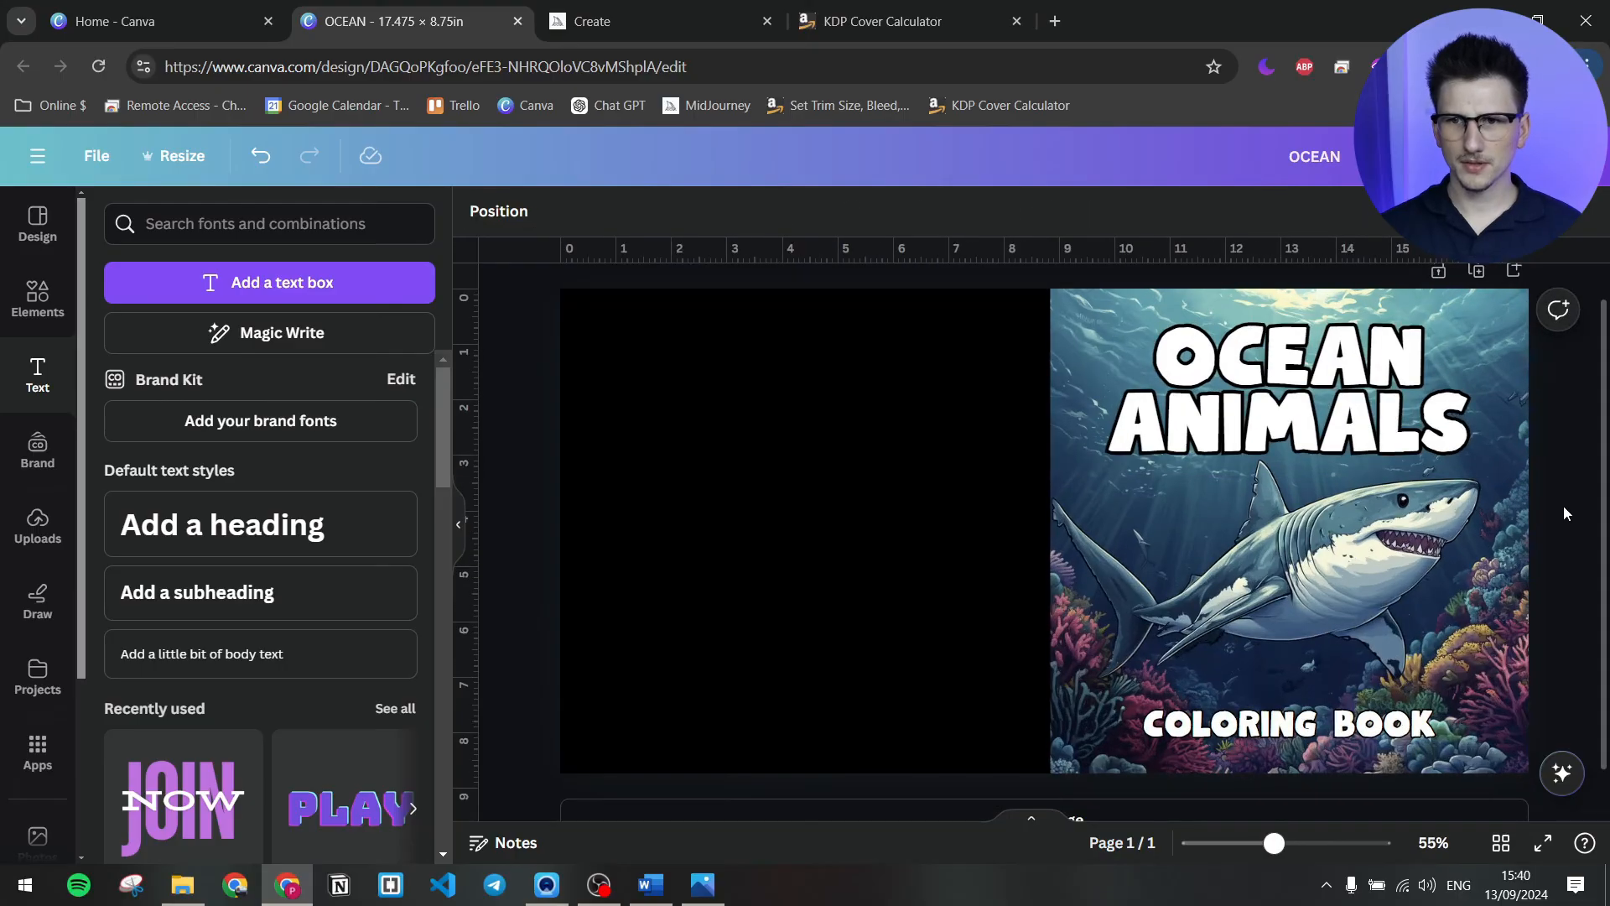
- Fade the shark image to 21 to check the text against the cover template, and return it to 100
left_click(1490, 526)
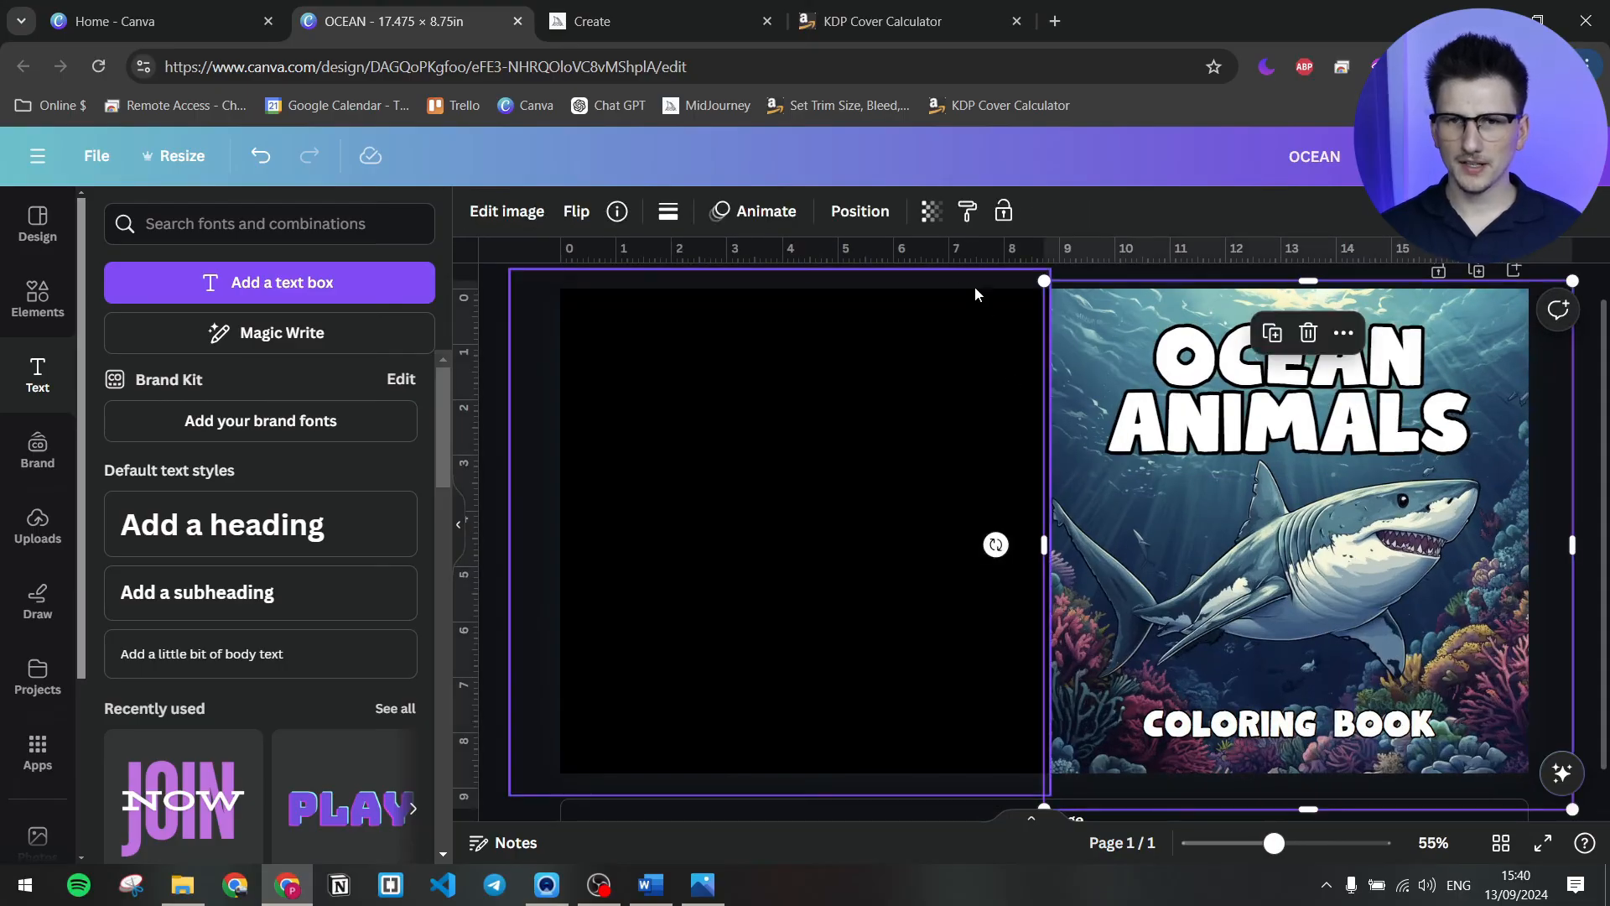
left_click(931, 210)
left_click_drag(864, 297, 765, 323)
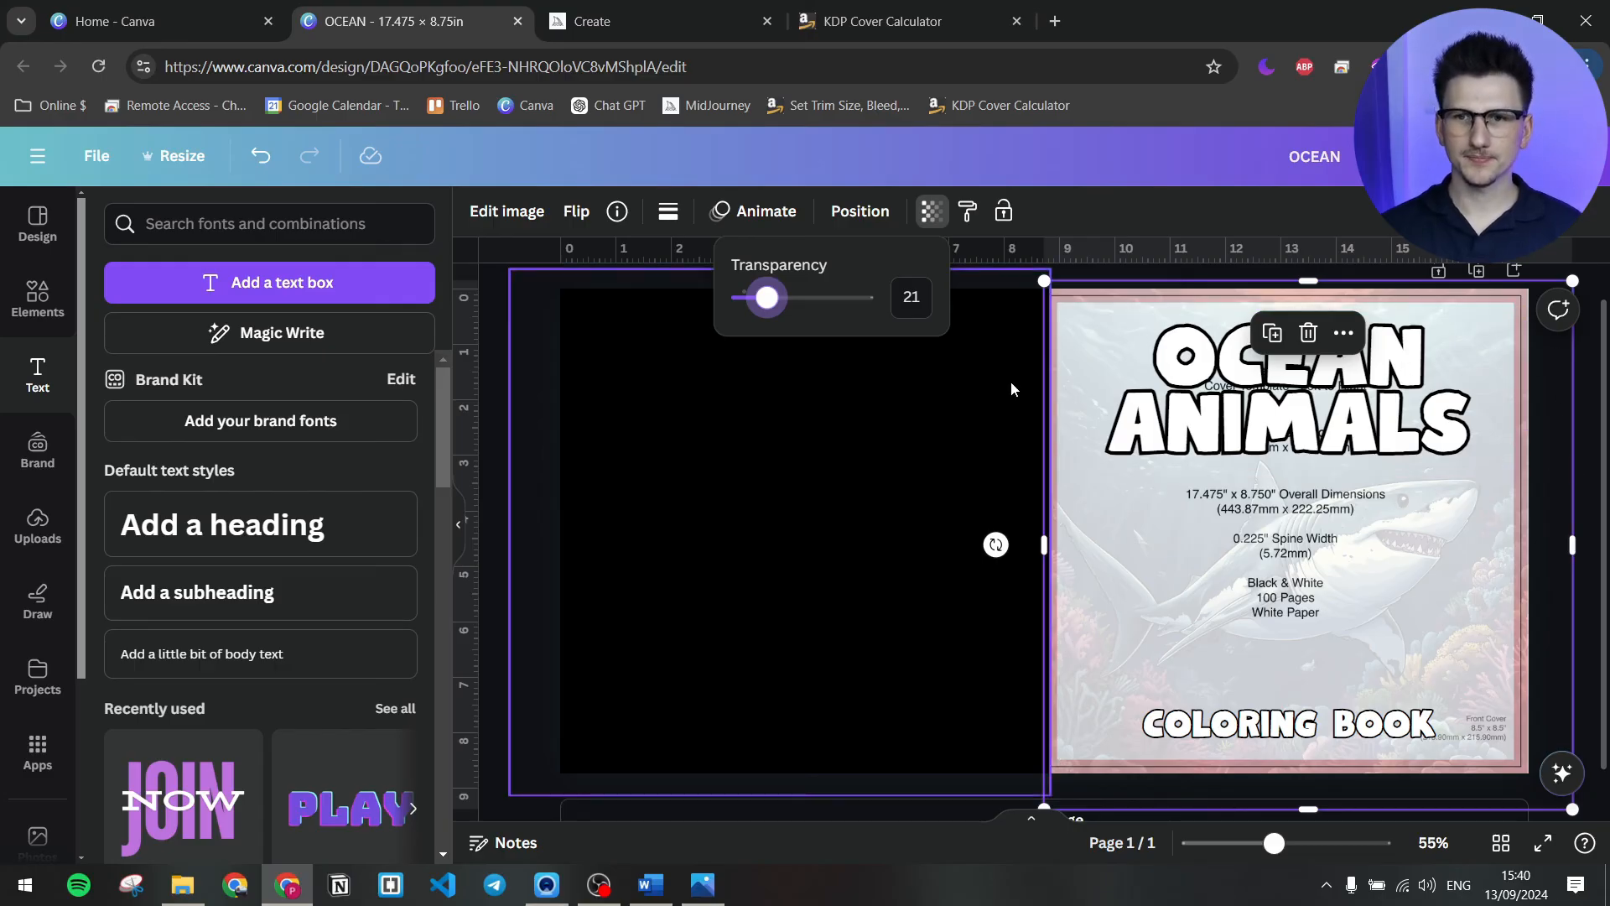
left_click_drag(766, 298, 865, 297)
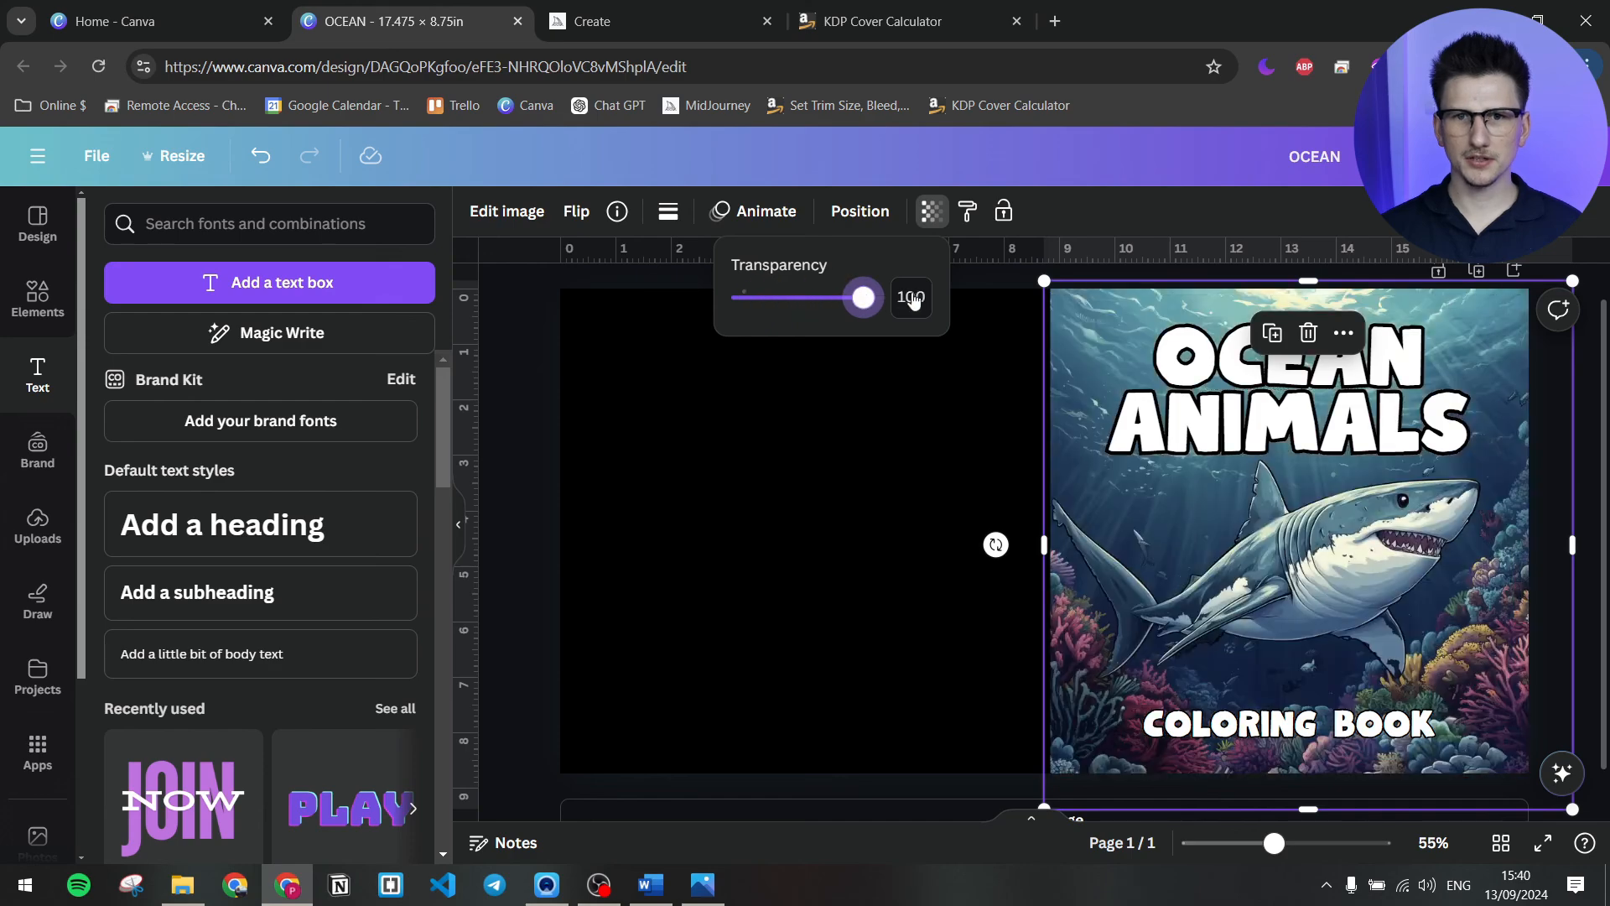
left_click(1589, 461)
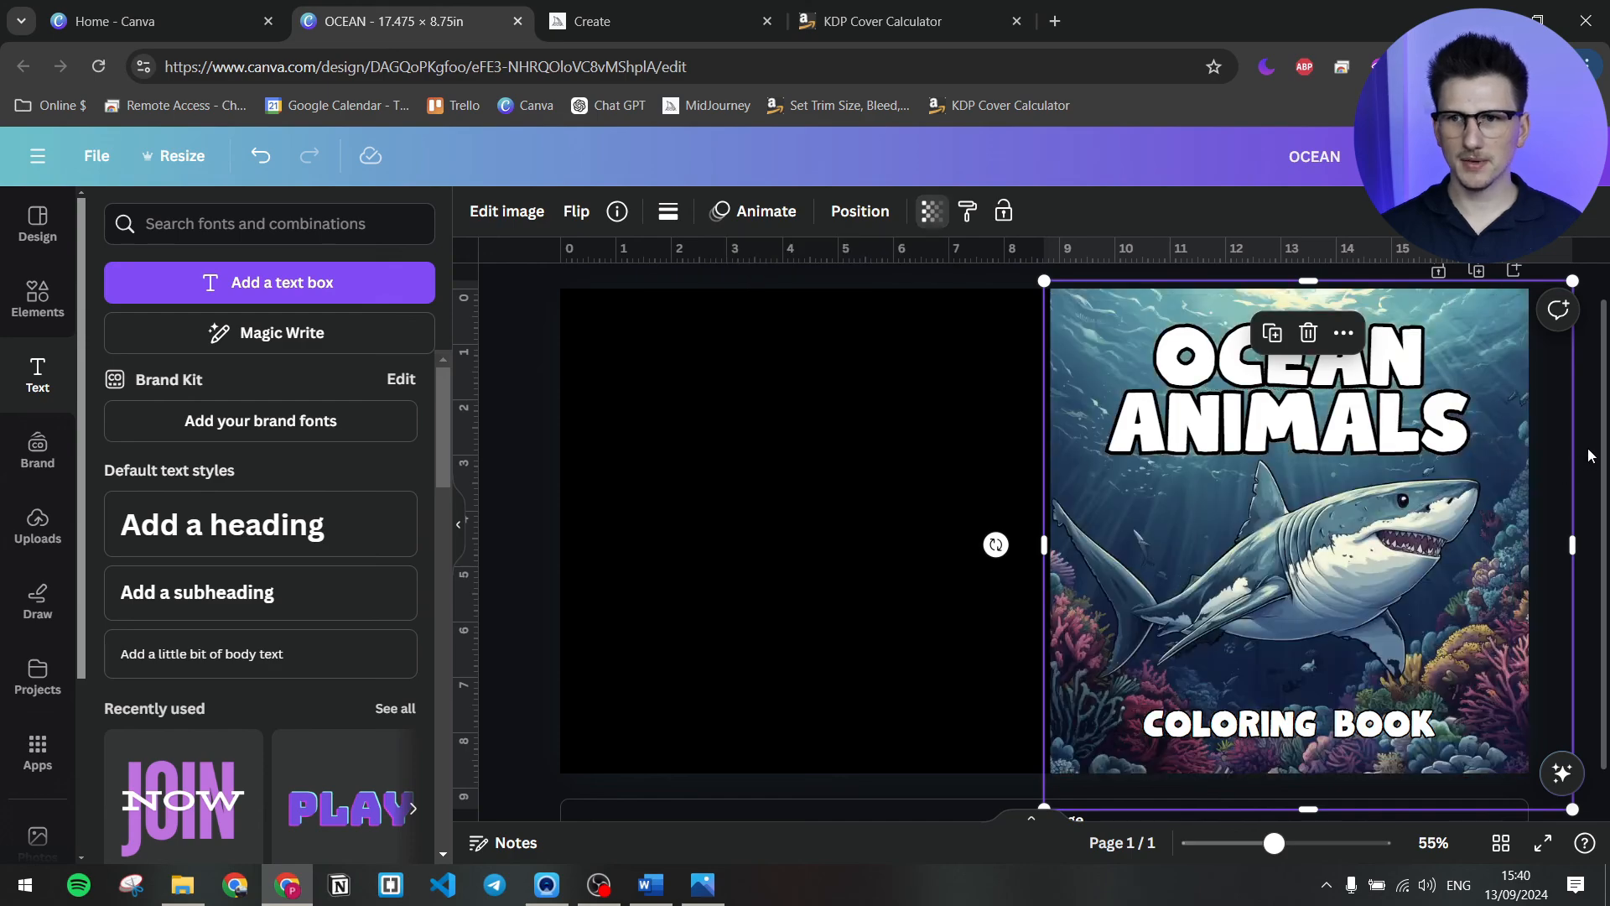
left_click(1596, 674)
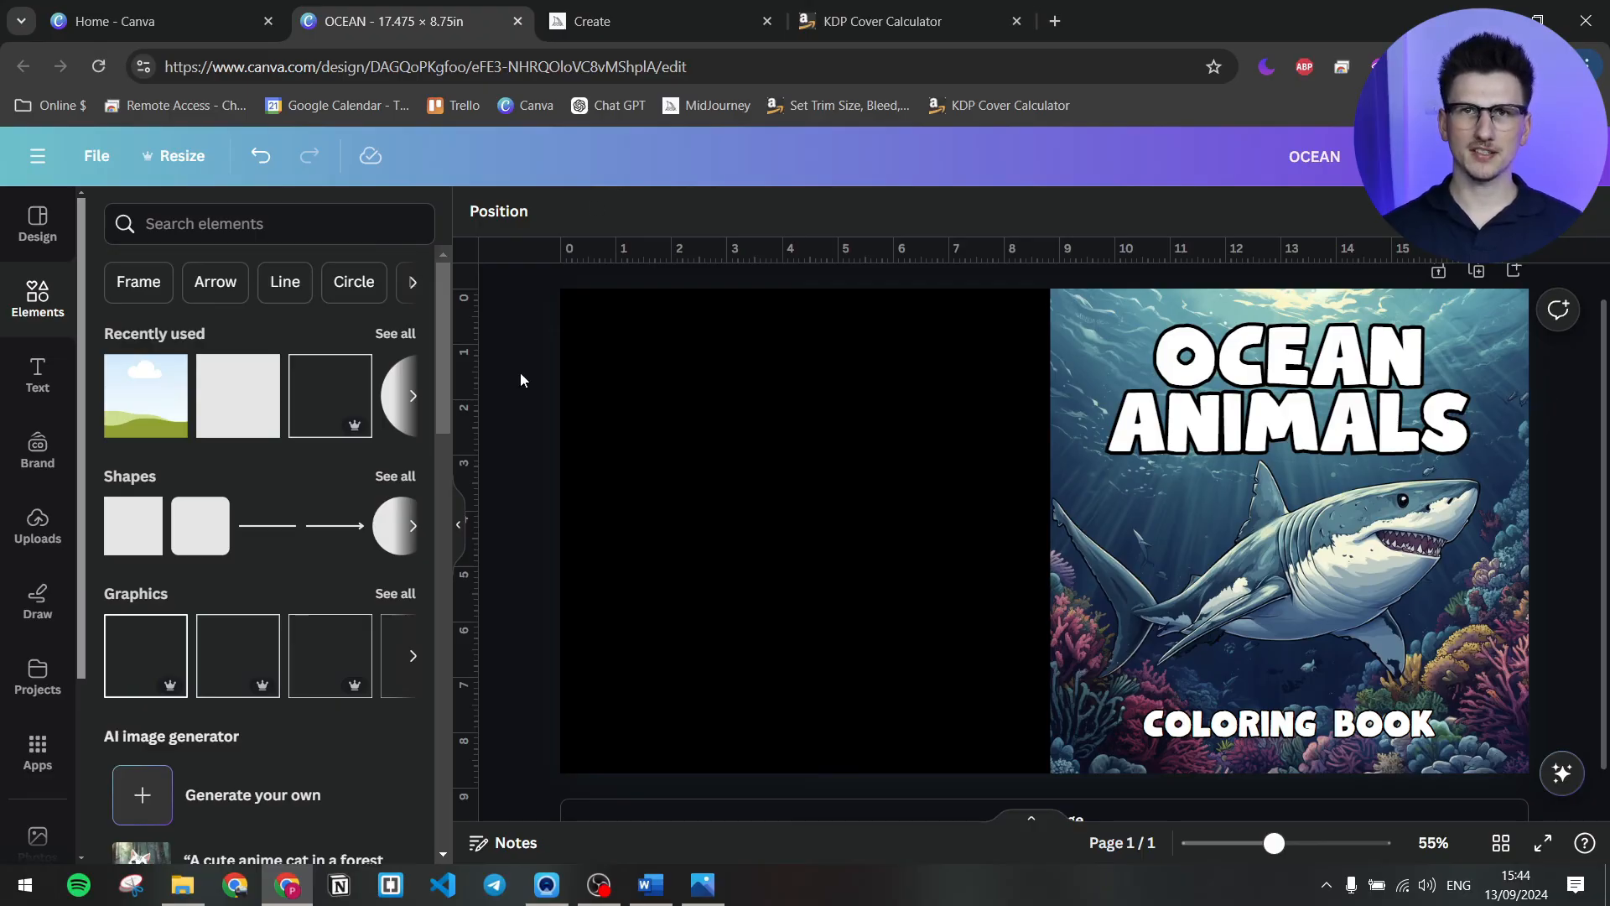
- Search the elements for "frame", add the plain square frame and place it in the upper part of the black back cover
left_click(345, 243)
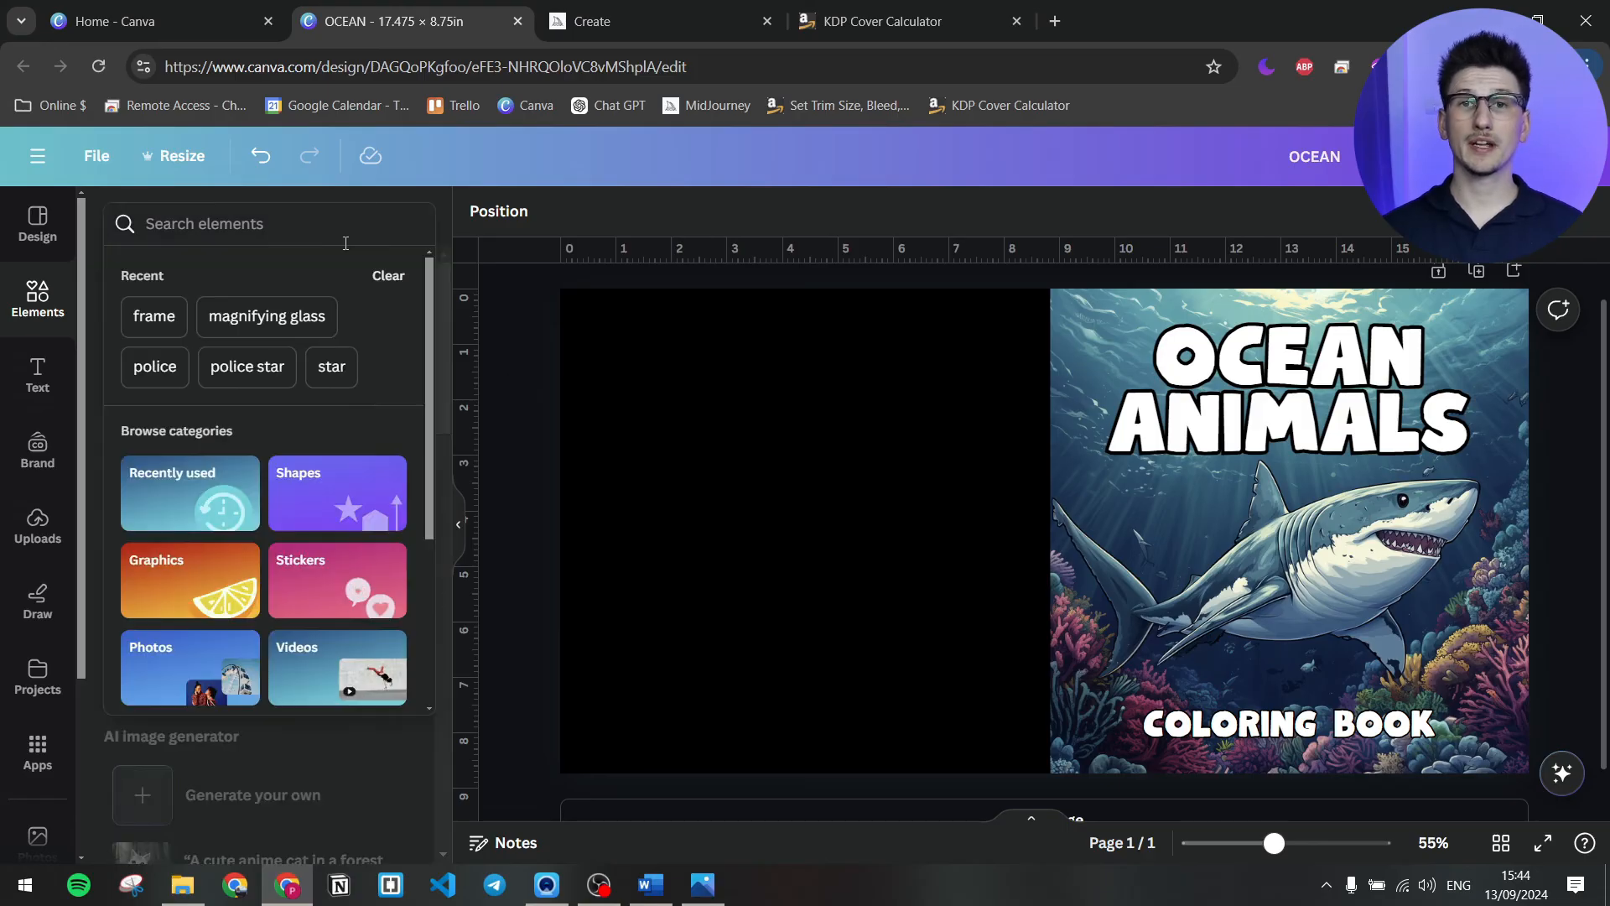
type("frame")
key("Return")
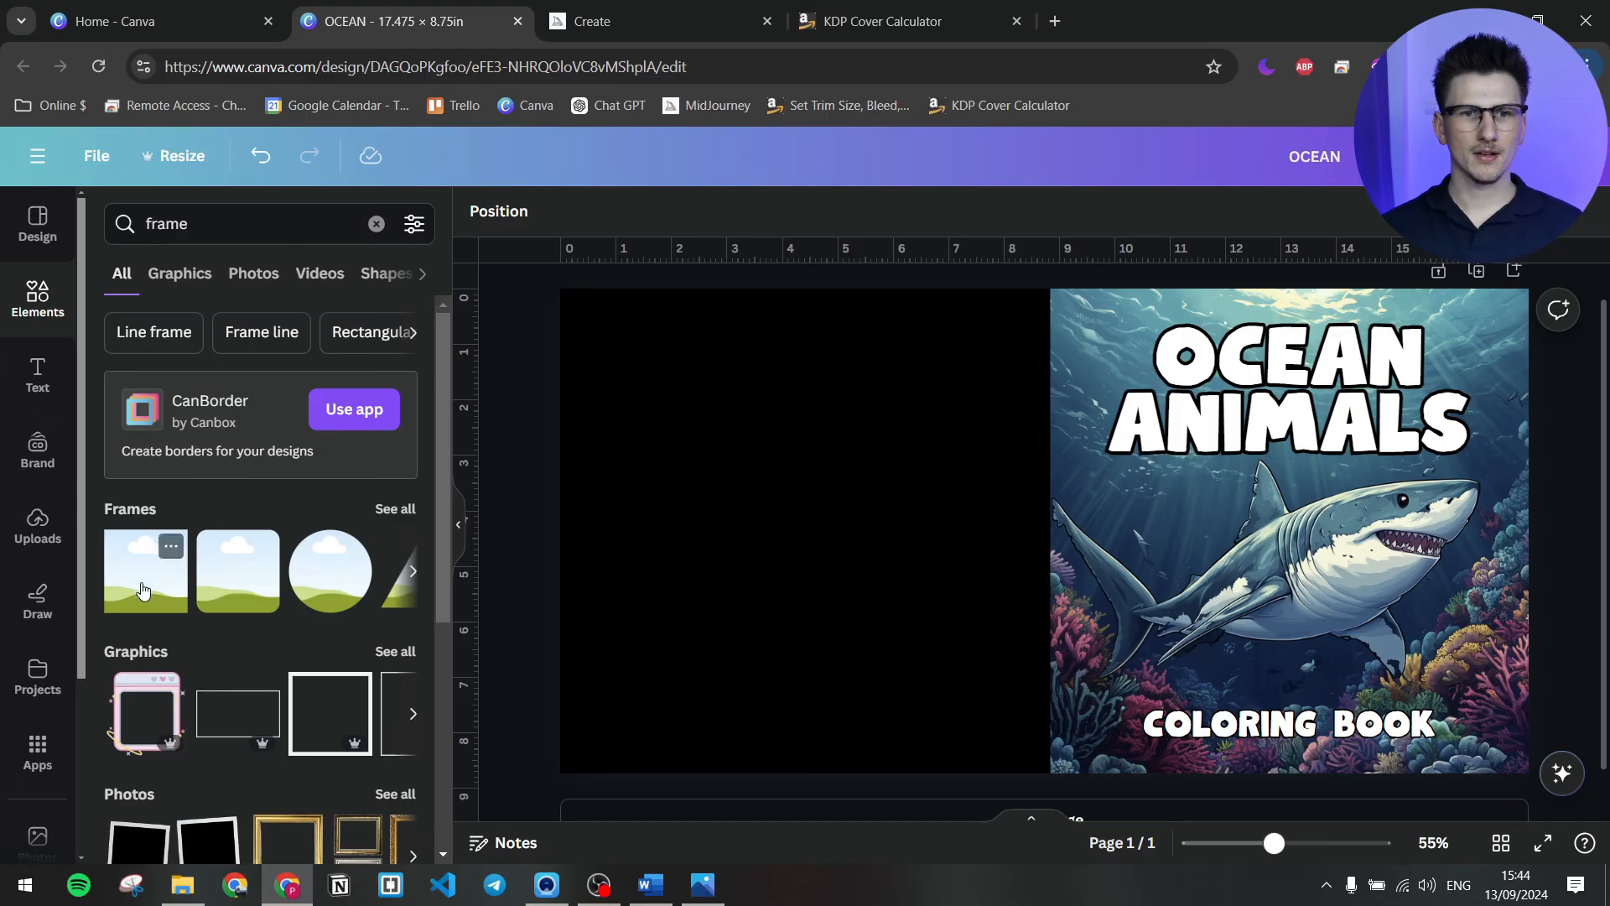
left_click(146, 588)
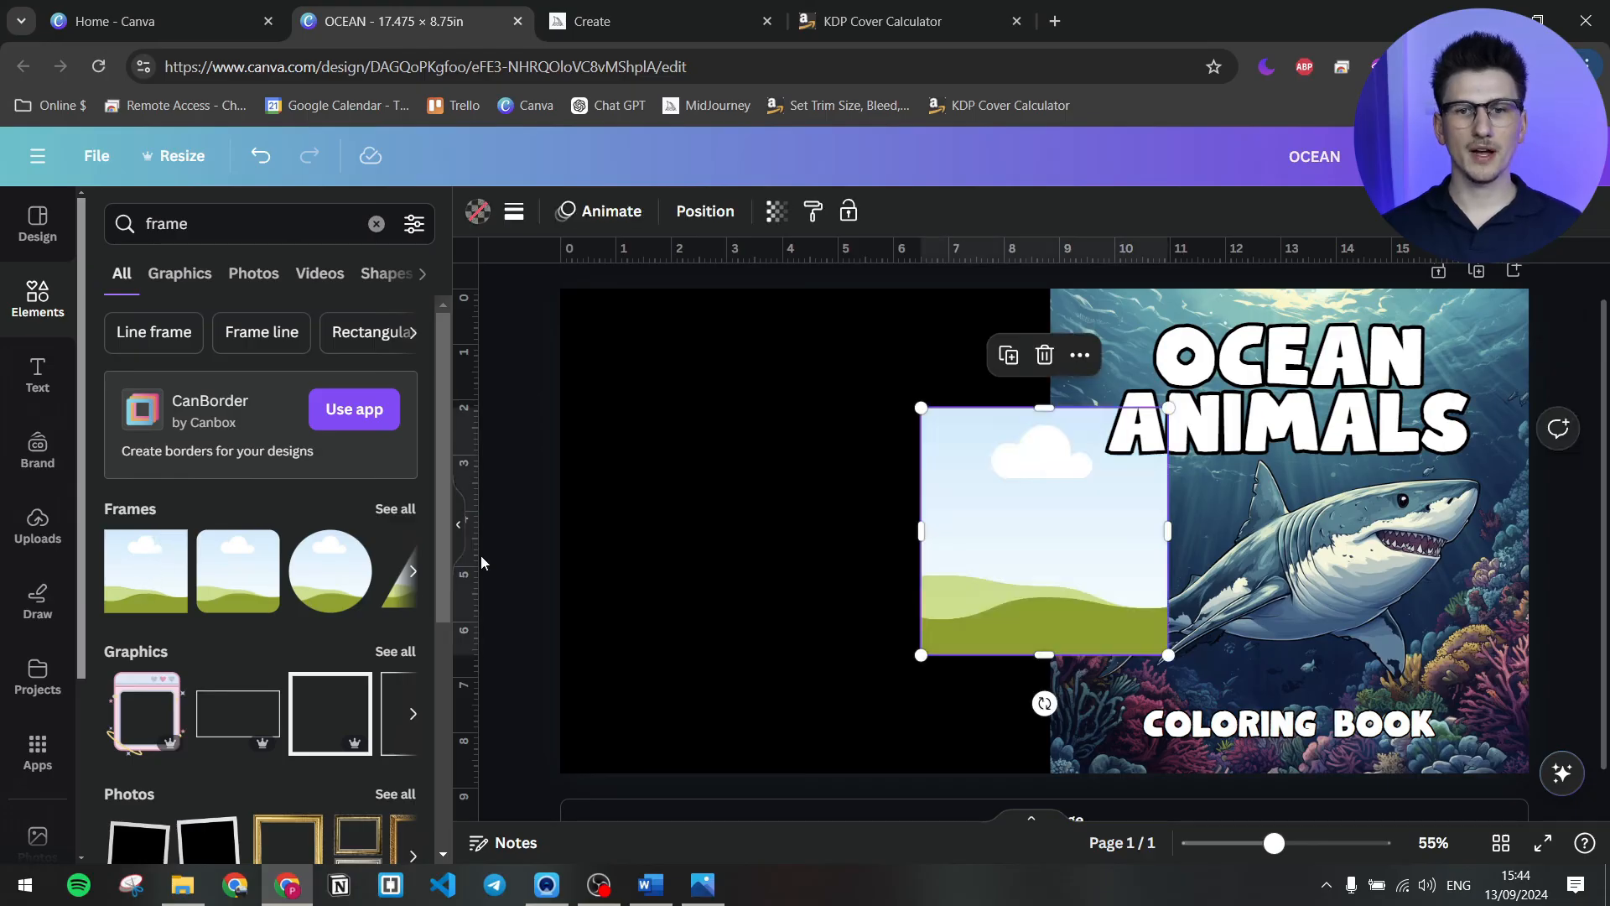
left_click_drag(1043, 539, 717, 470)
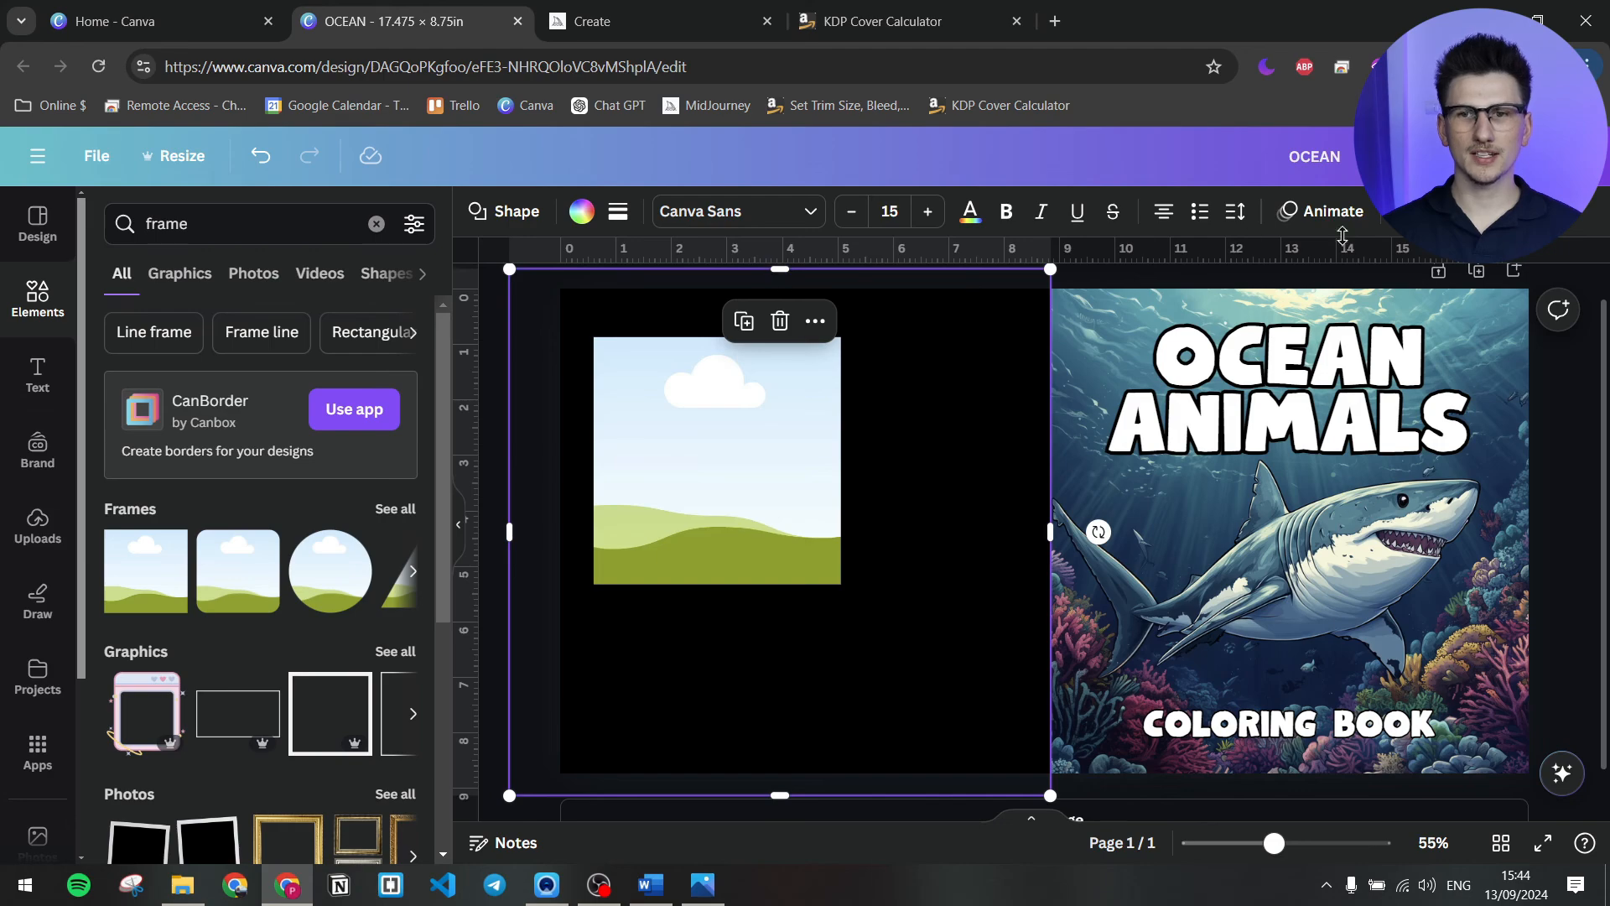
- Set the black back-cover shape's transparency to 51, duplicate the square frame three times and arrange the frames in a two-by-two grid
left_click(1501, 211)
left_click_drag(1435, 297, 1373, 307)
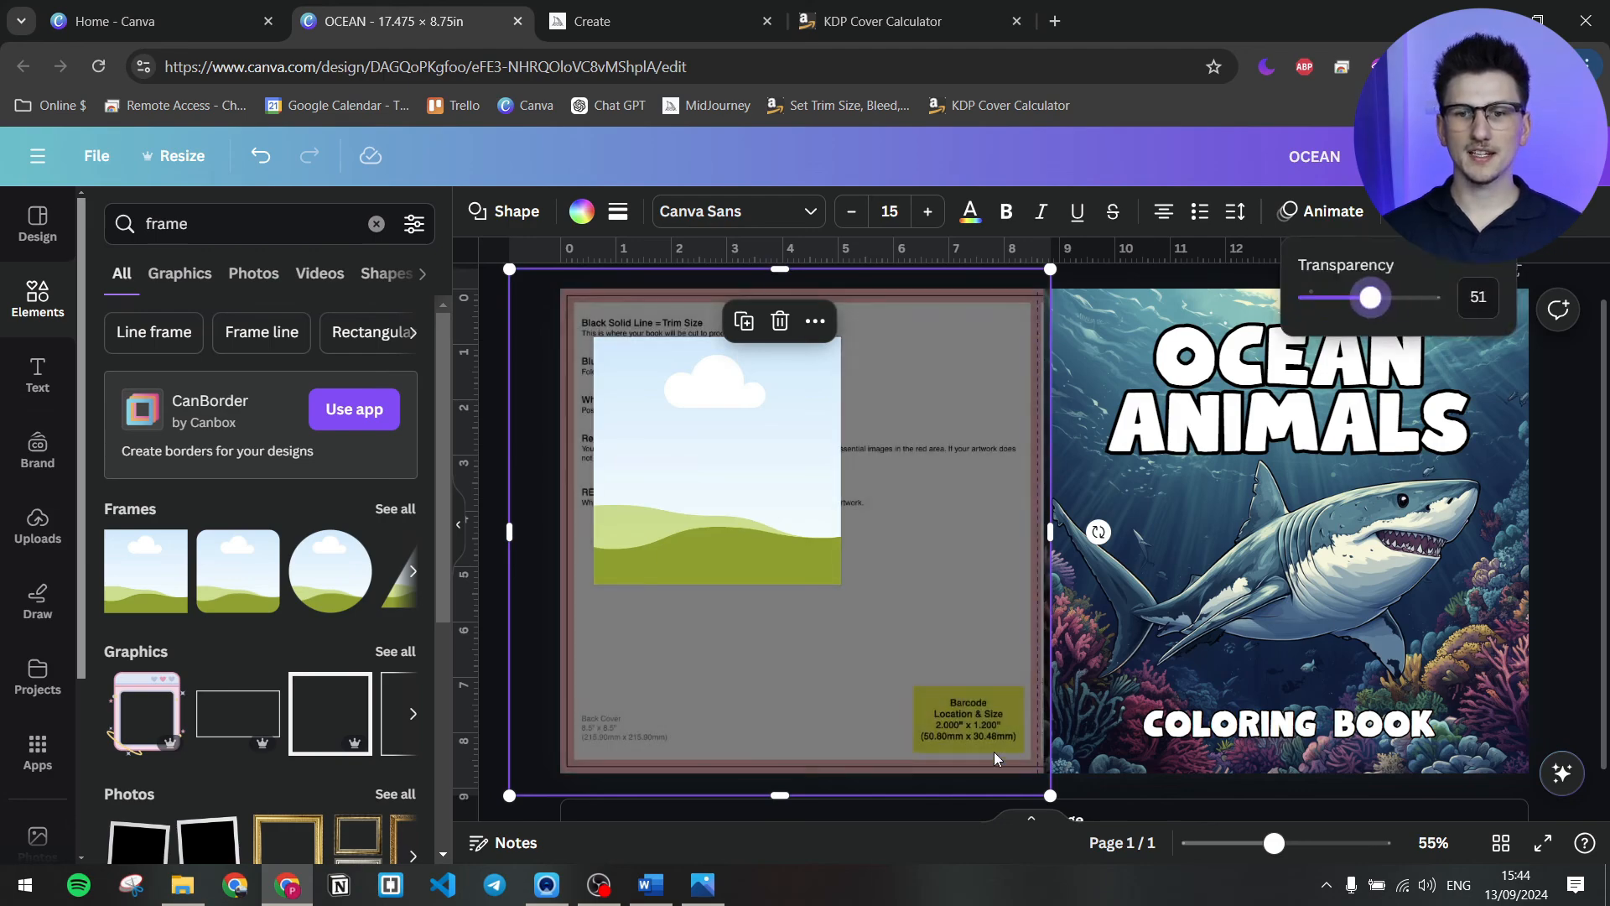
left_click(722, 451)
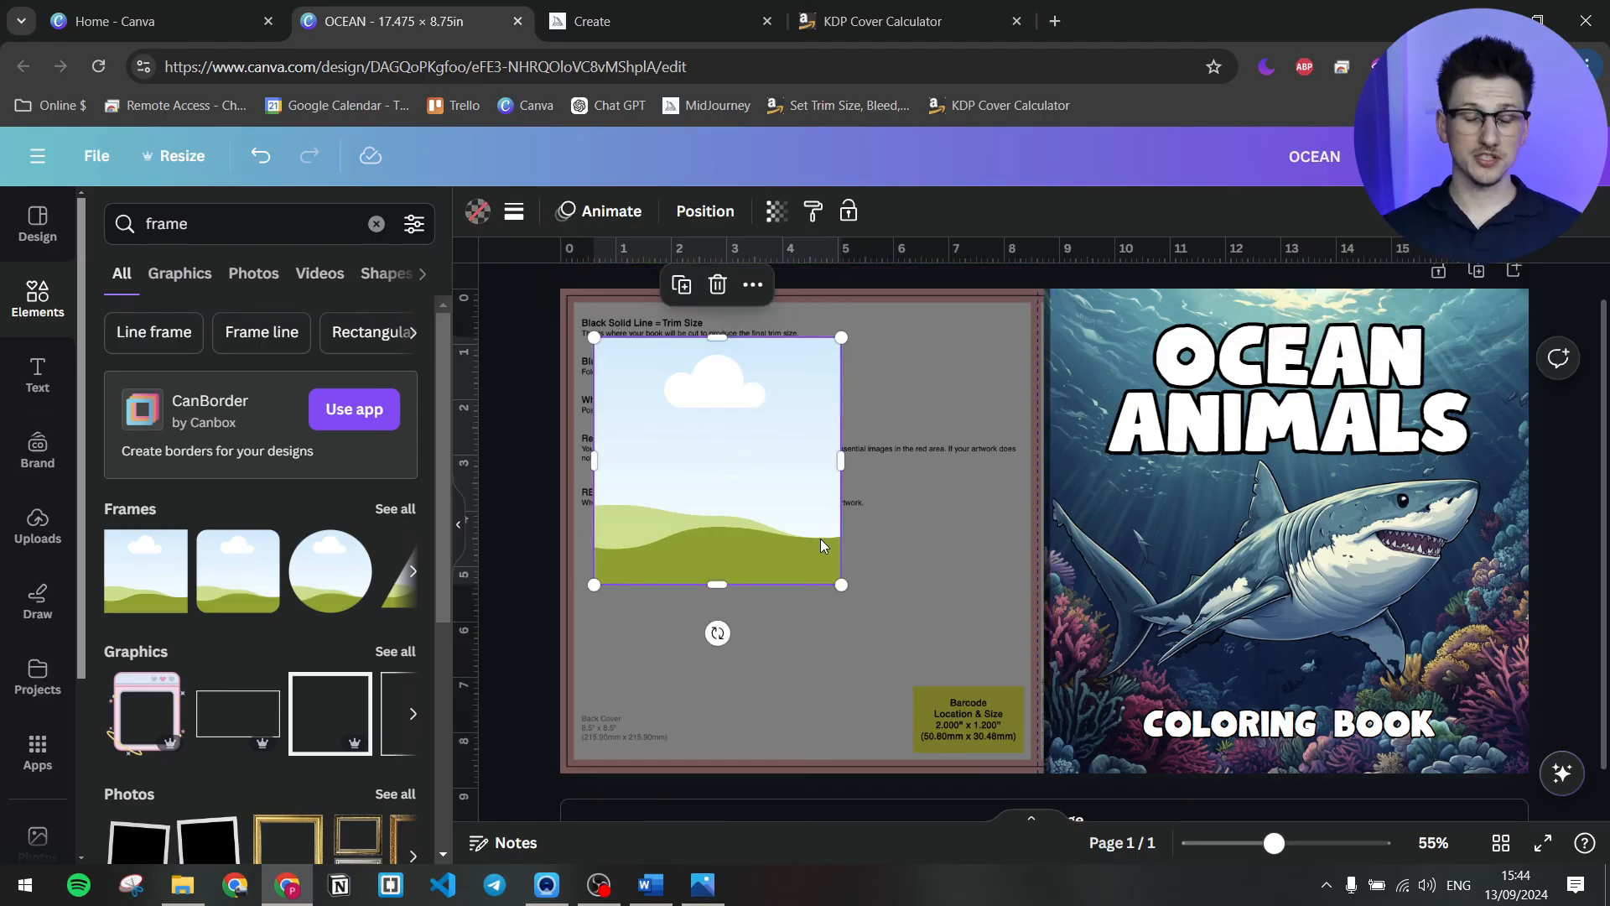
key("ctrl+d")
key("ctrl+d")
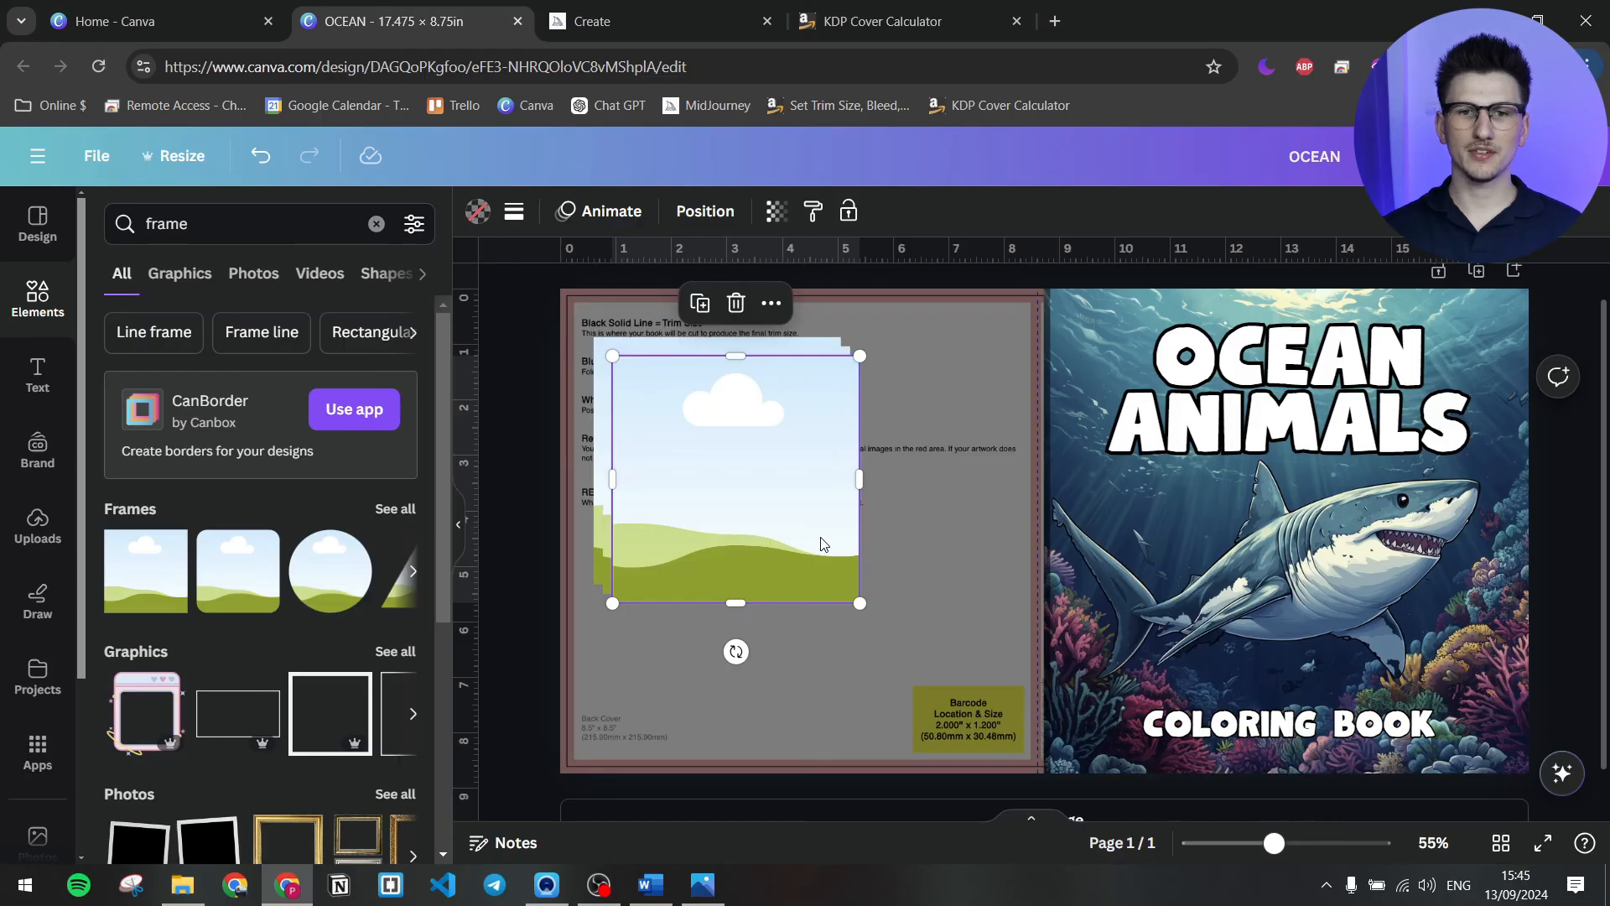
left_click_drag(797, 495, 858, 431)
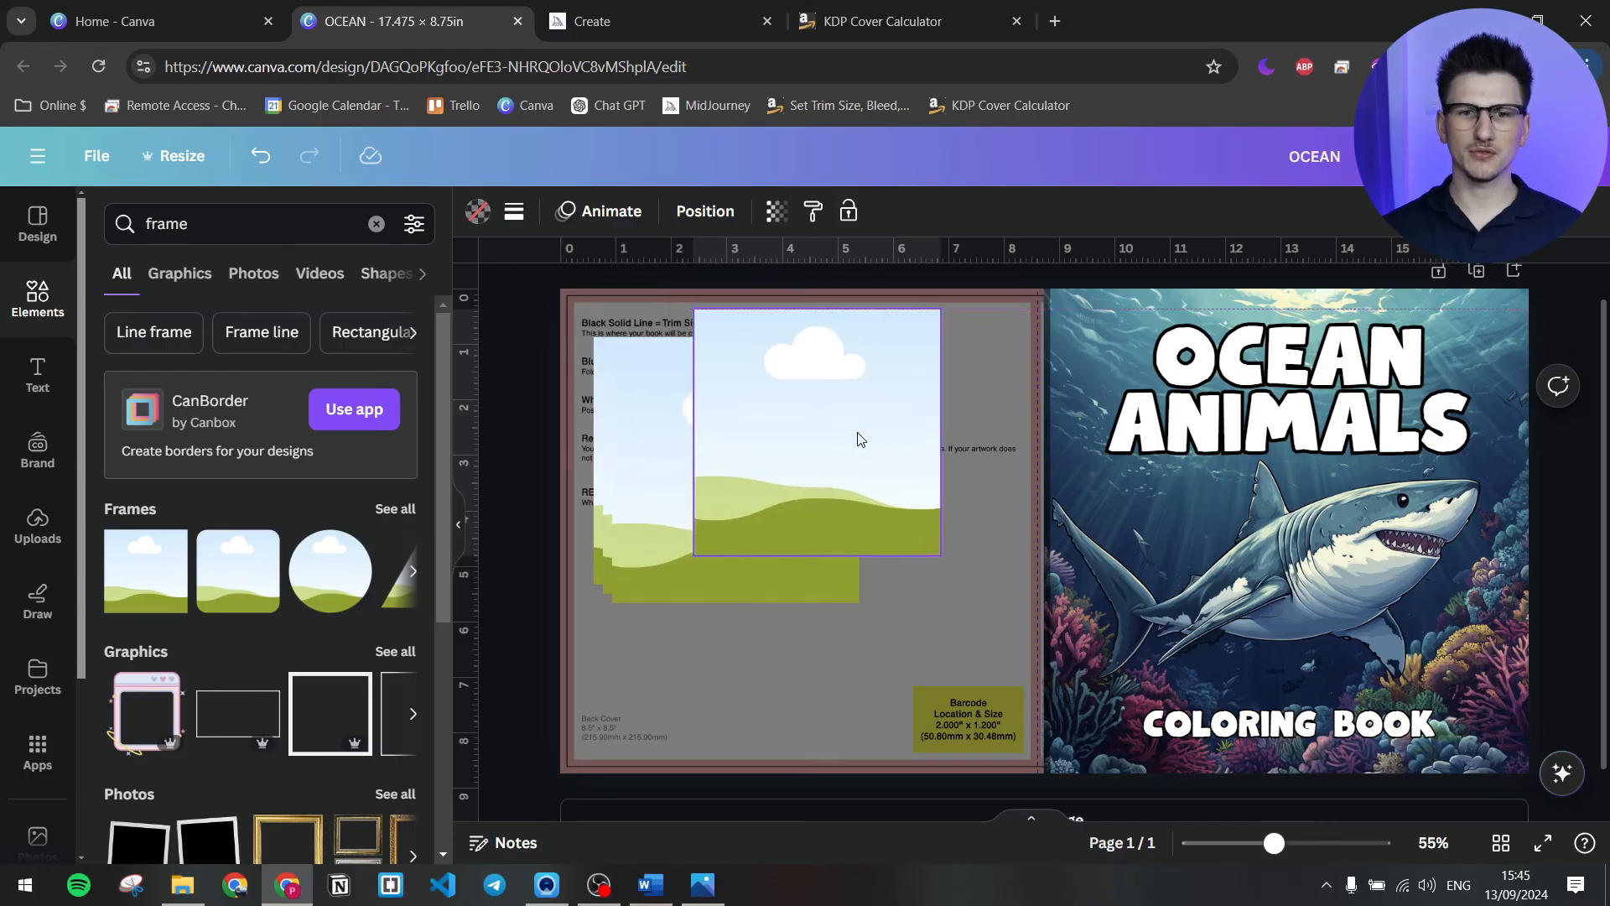
left_click_drag(681, 517, 718, 584)
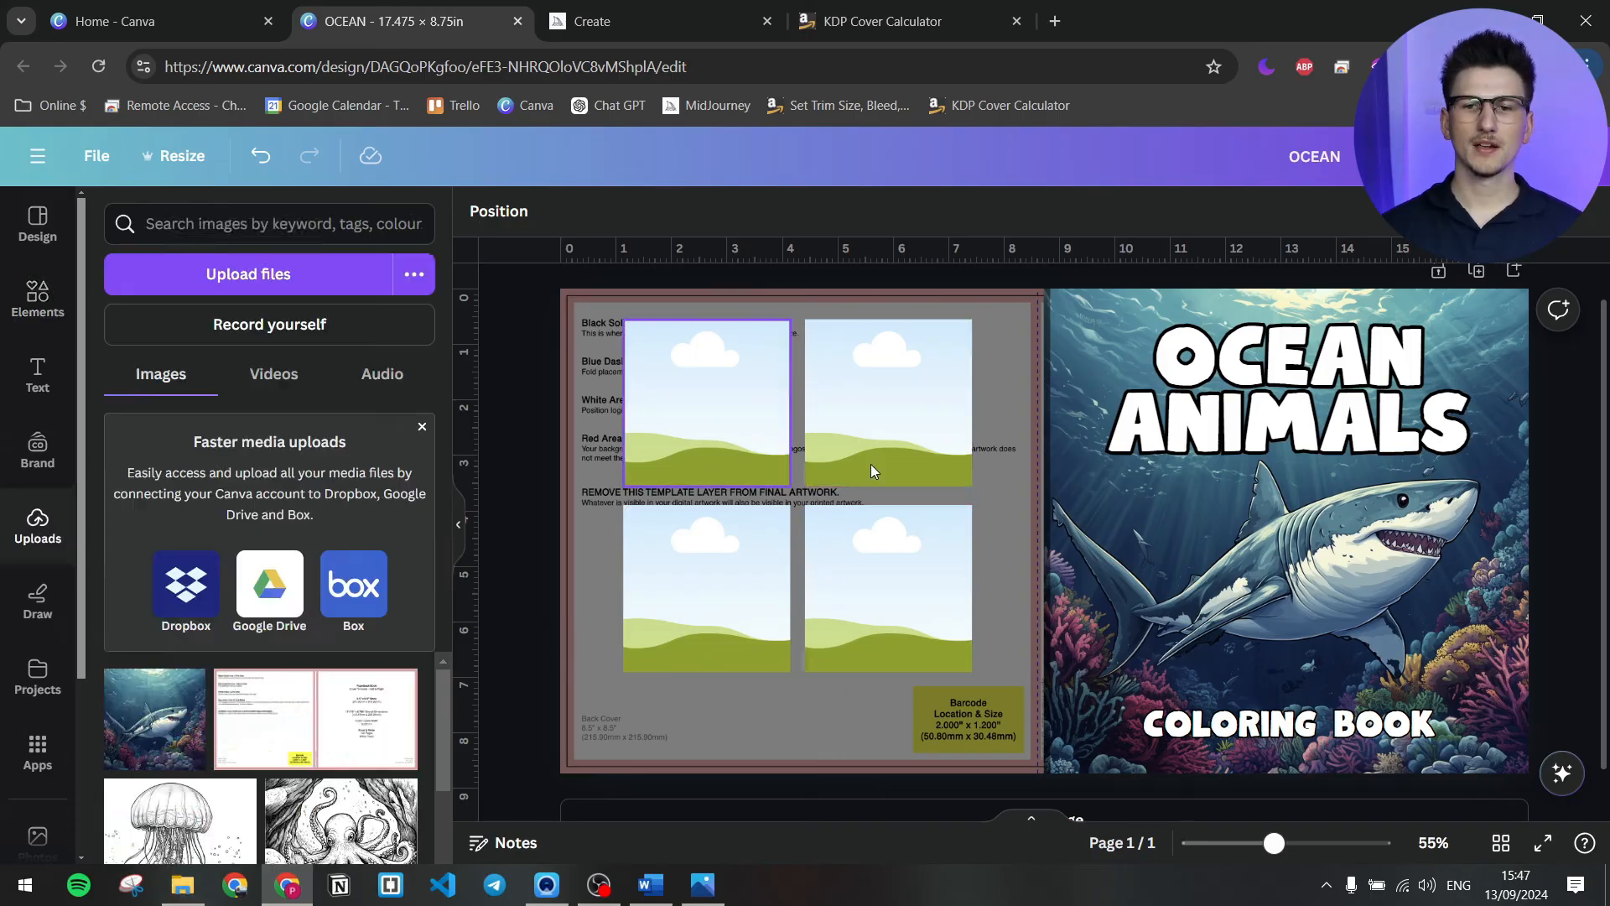
- Fill the four frames with the shark, octopus, turtle and jellyfish line drawings and set the black back-cover shape's transparency to 100
key("ctrl+v")
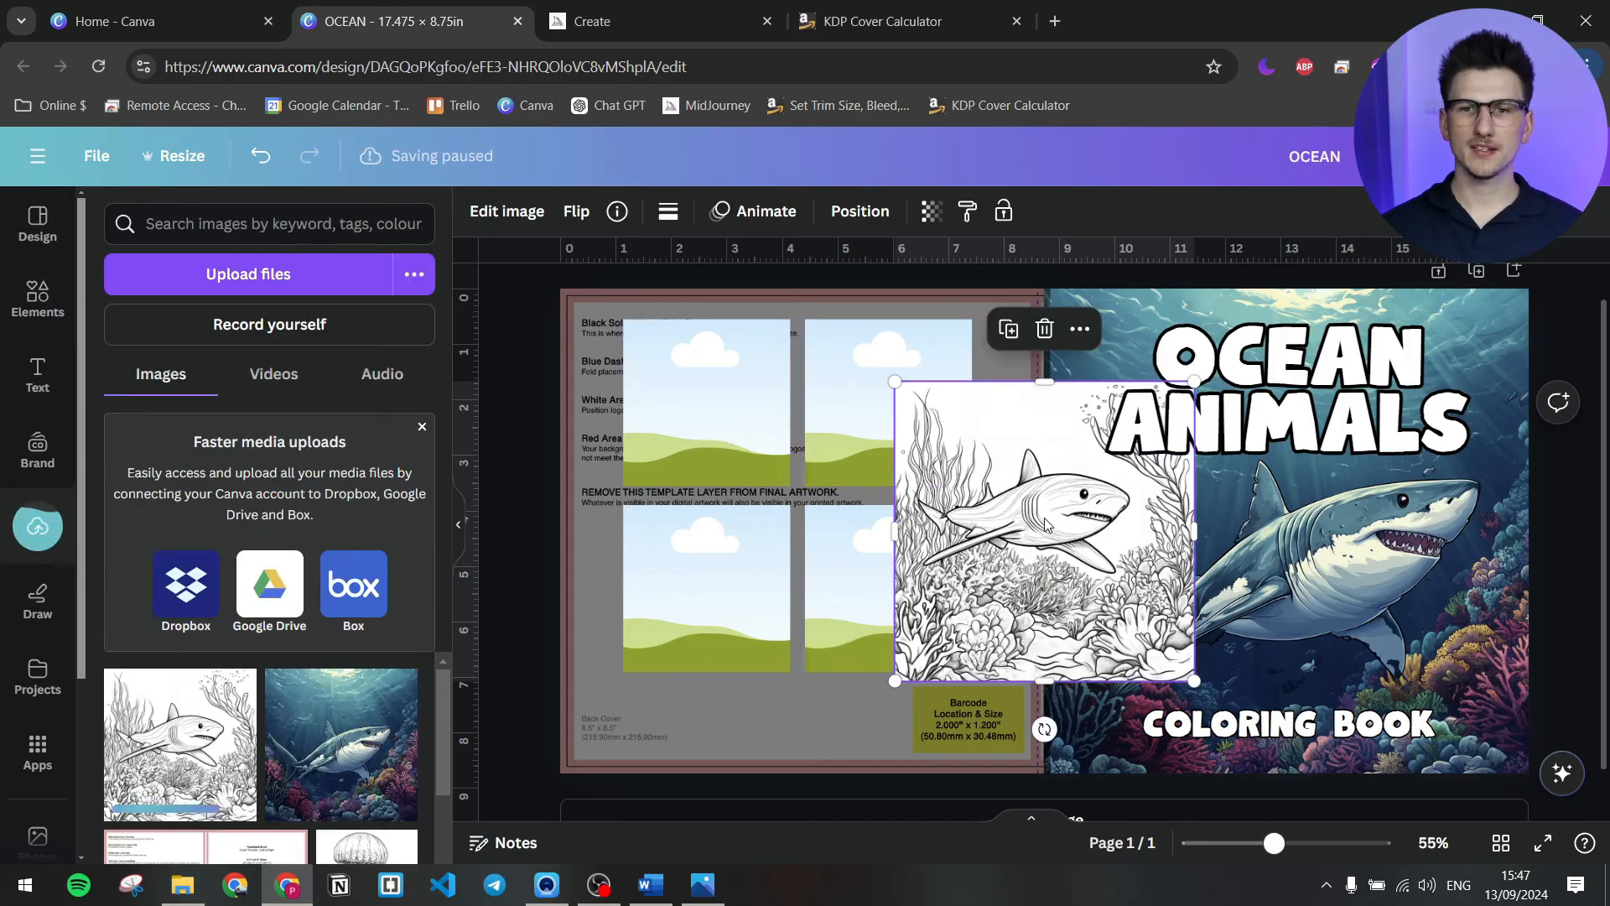
left_click_drag(1061, 530, 719, 417)
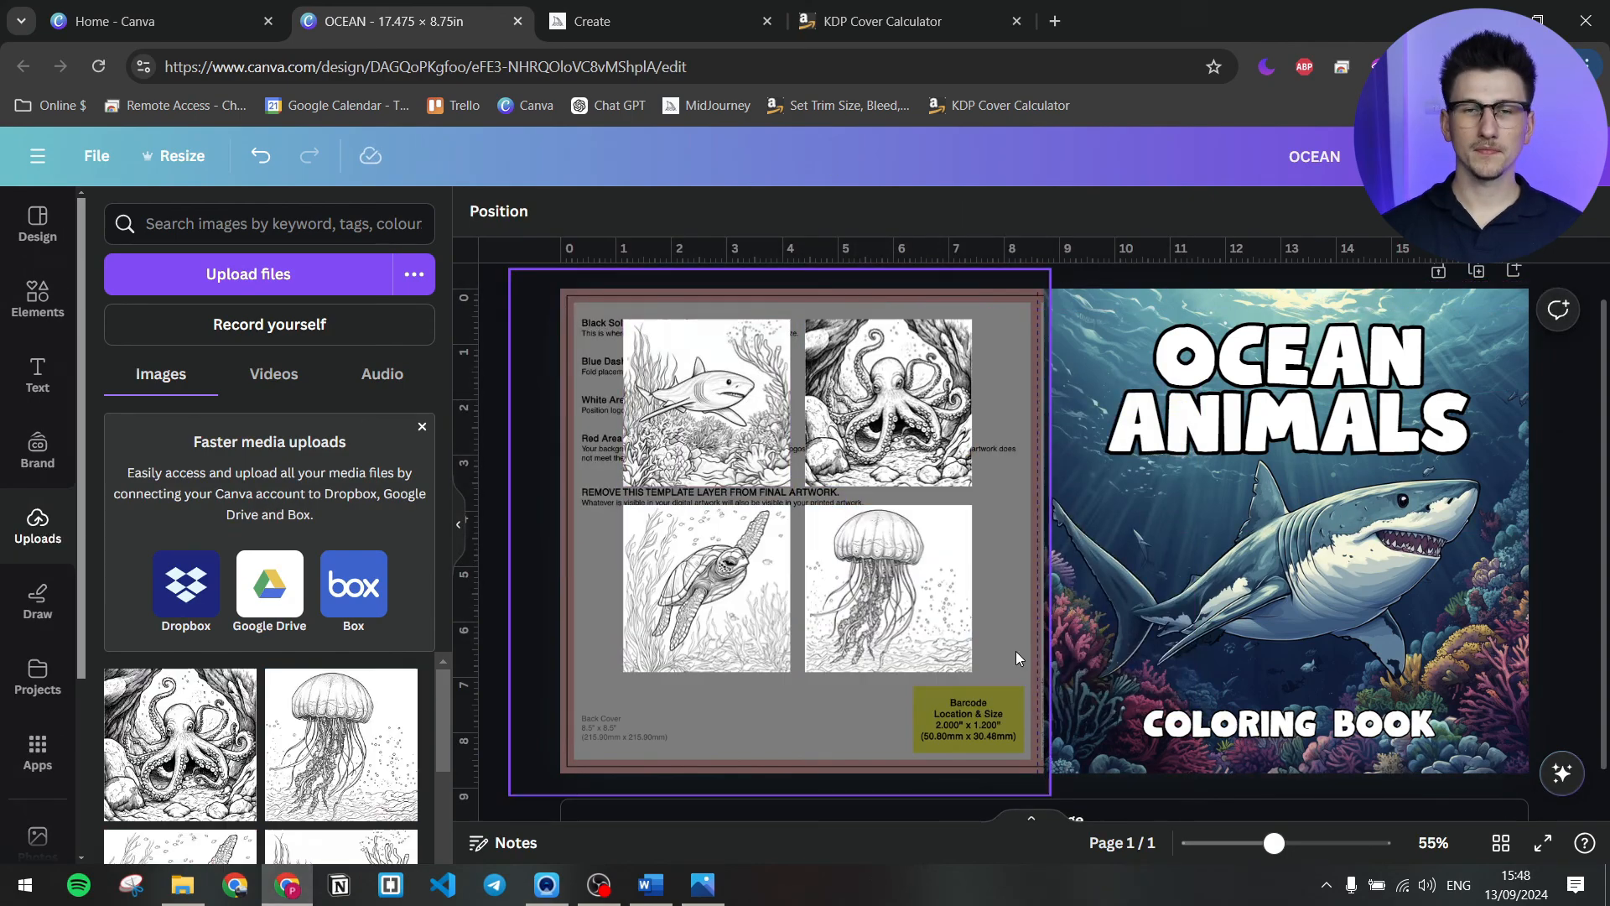
left_click(1014, 651)
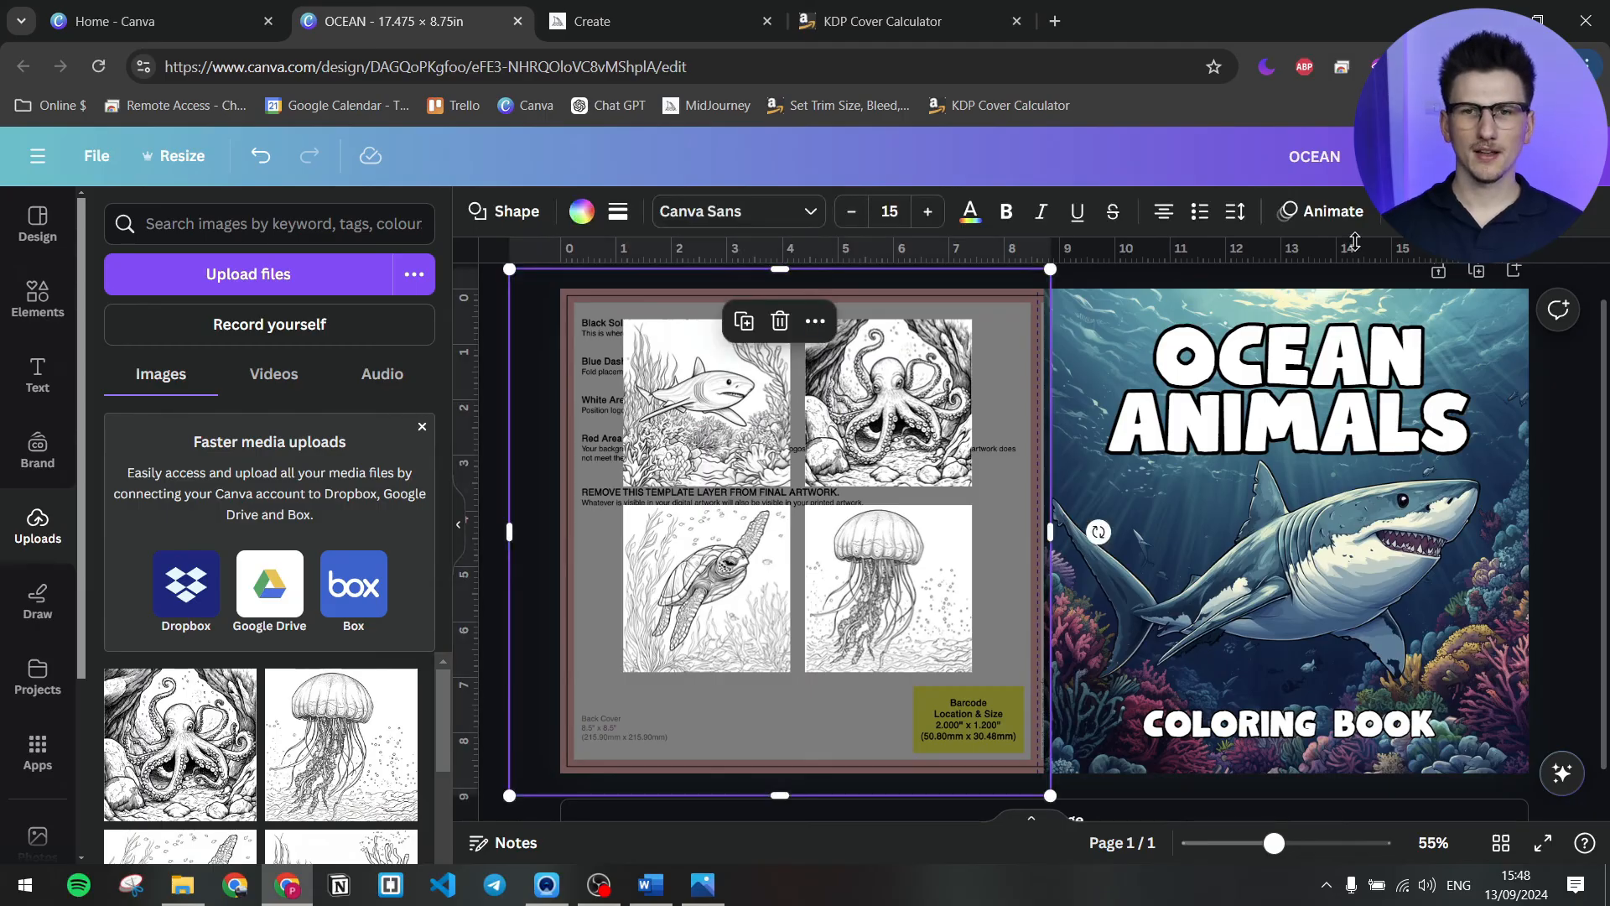
left_click(1501, 211)
left_click_drag(1374, 296, 1558, 290)
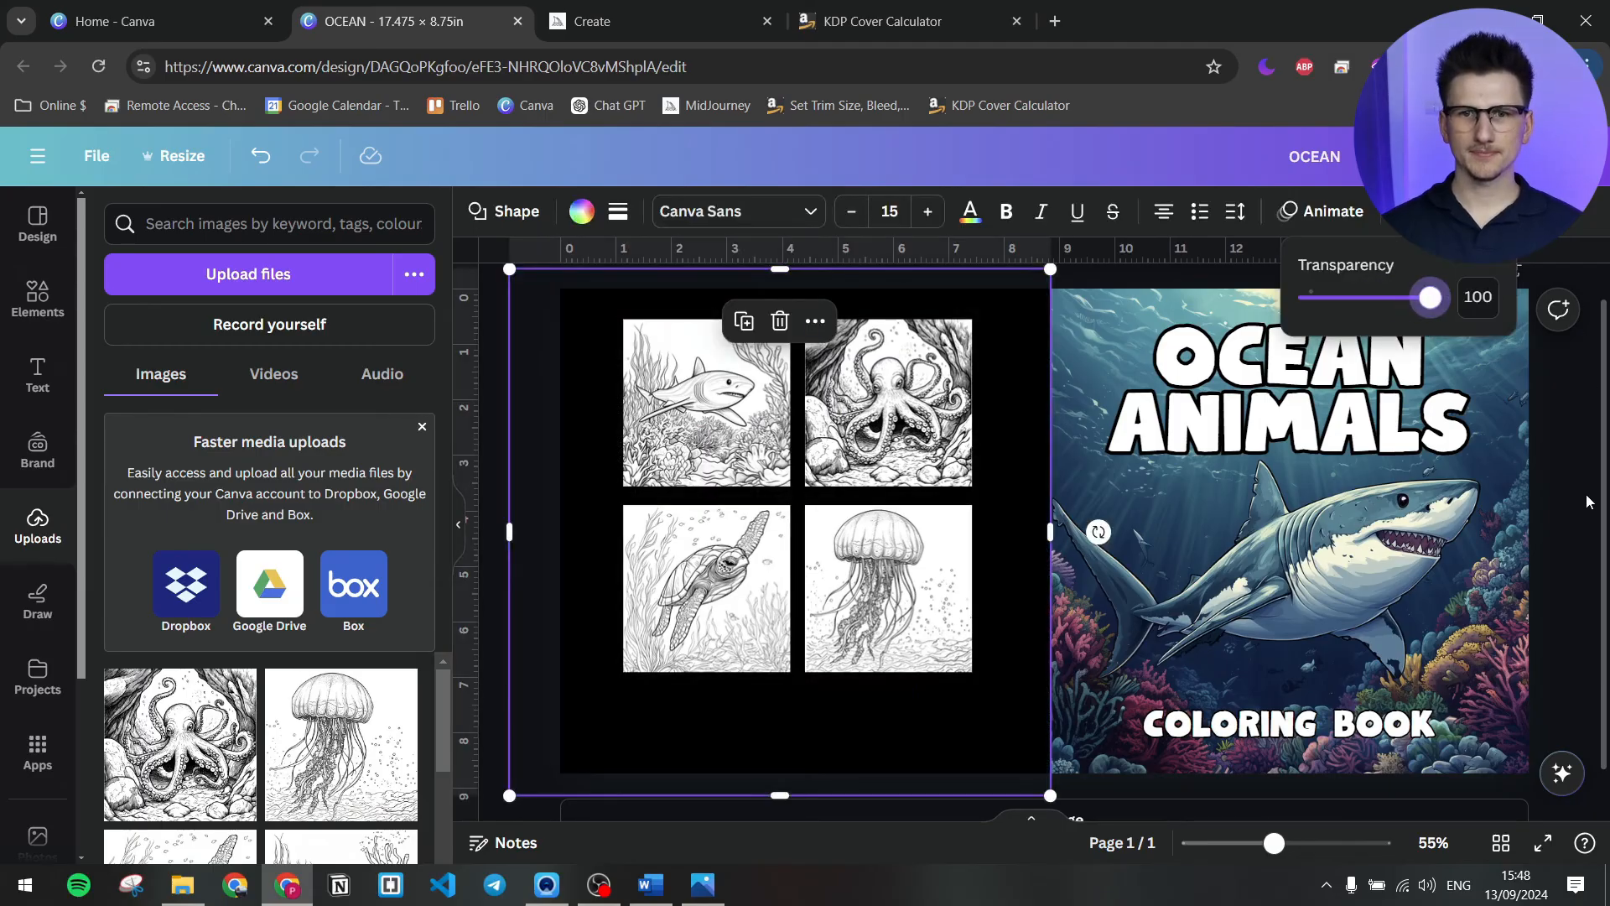
left_click(1564, 480)
left_click(1563, 478)
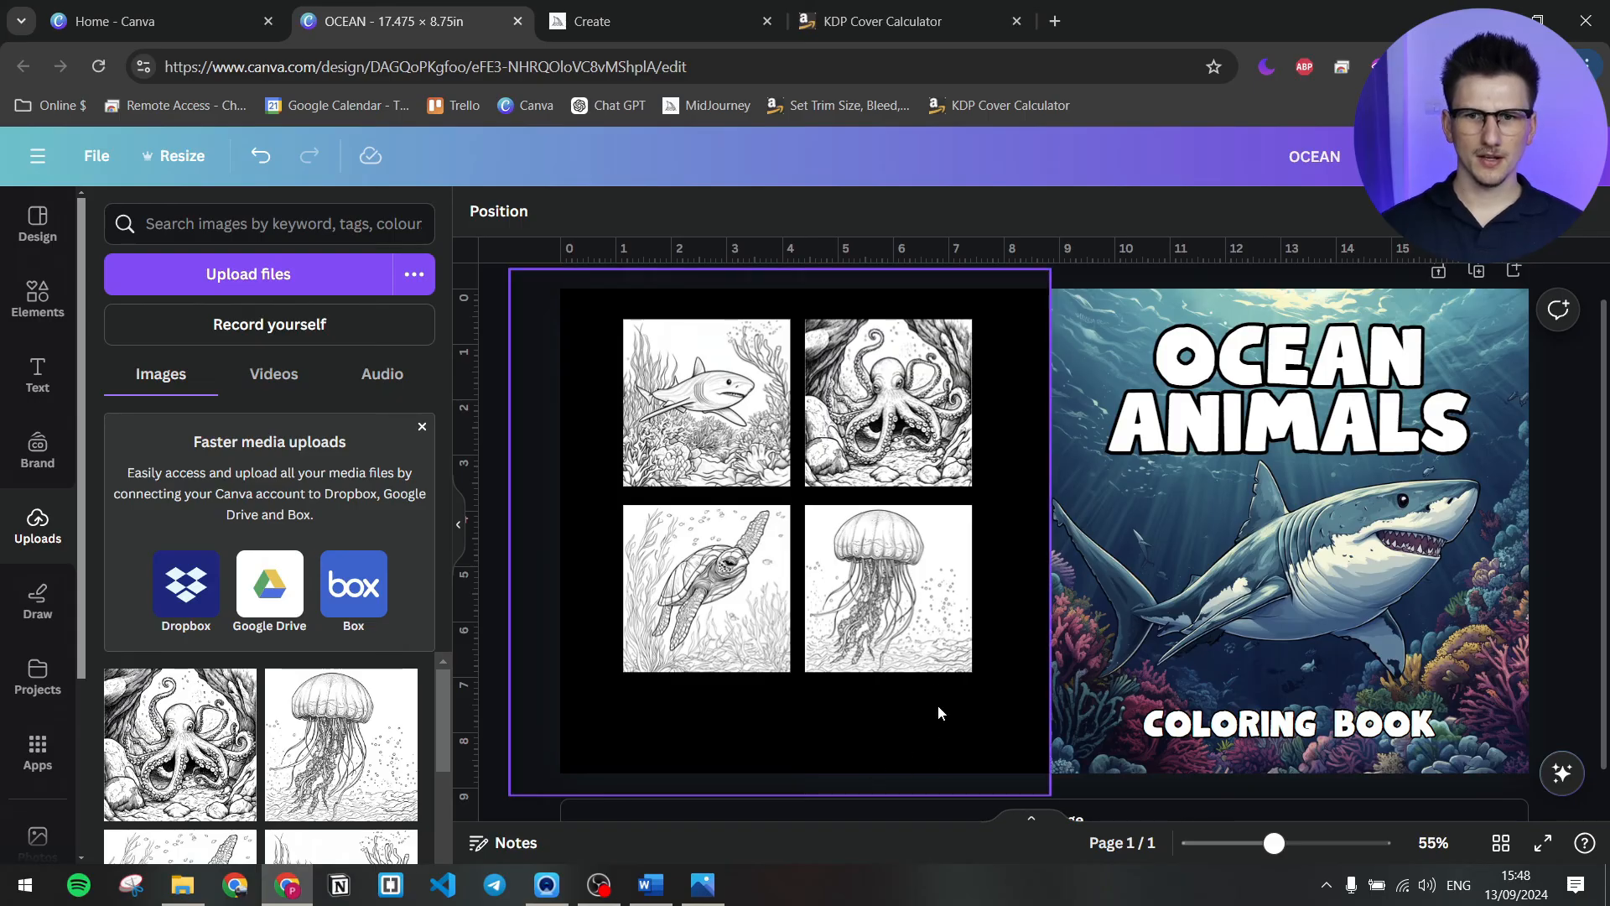
- Copy the COLORING BOOK text to the back cover beneath the drawings and change the copy's text to "50 UNIQUE OCEAN ANIMALS"
left_click(1281, 726)
key("ctrl+c")
key("ctrl+v")
left_click_drag(1284, 744, 726, 727)
double_click(699, 723)
type("50 UNIQUE OCEAN AMI")
key("BackSpace")
key("BackSpace")
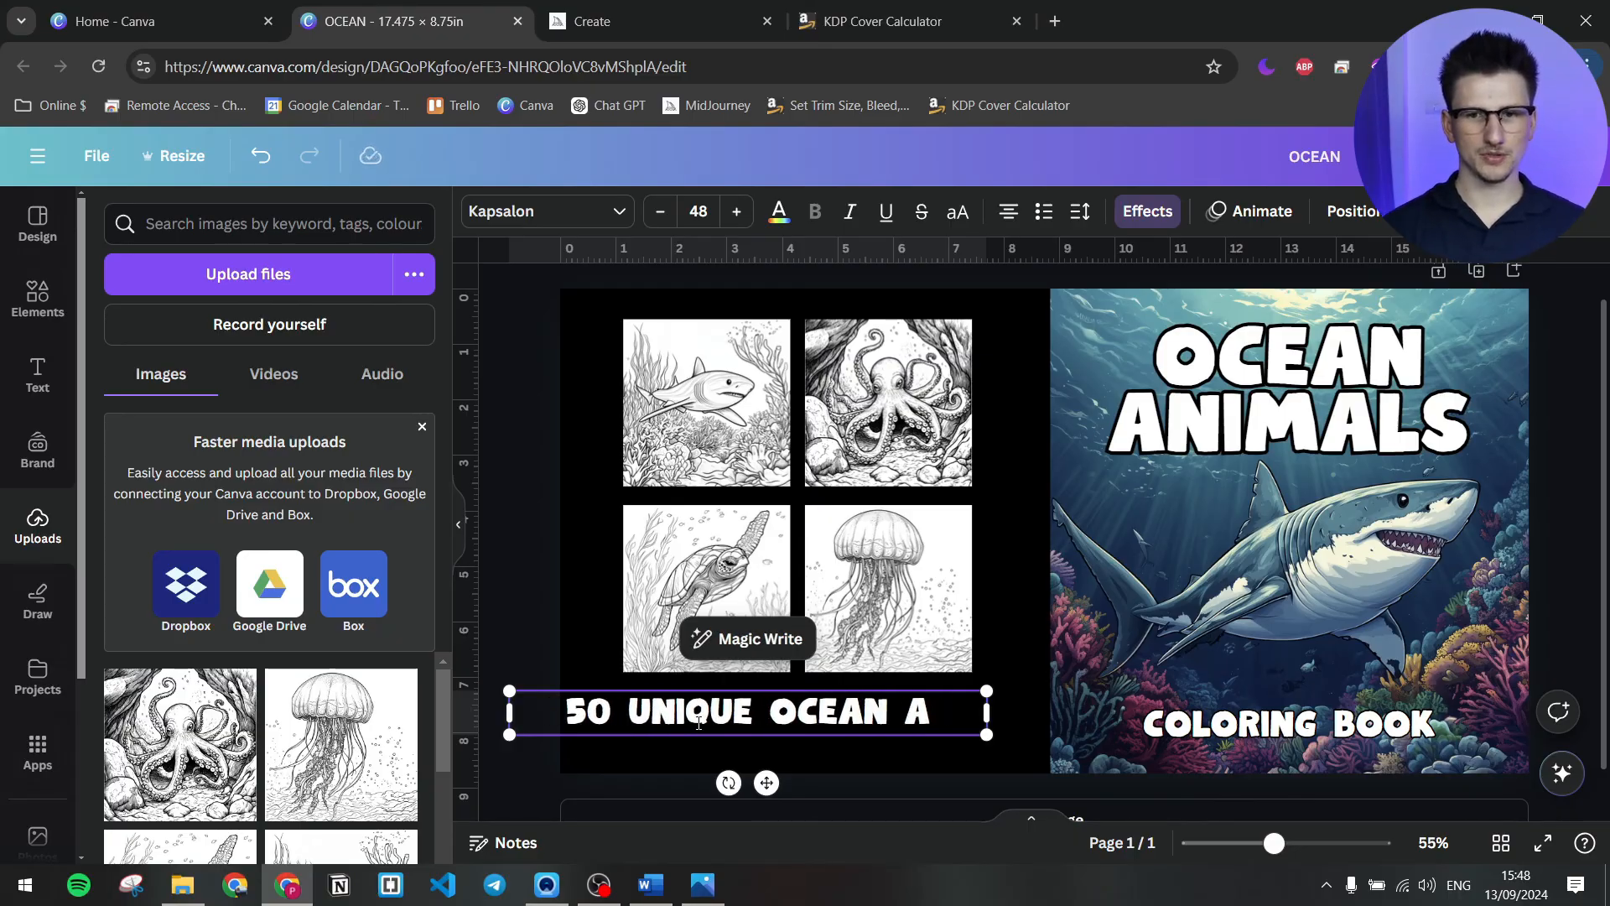
type("NIMALS")
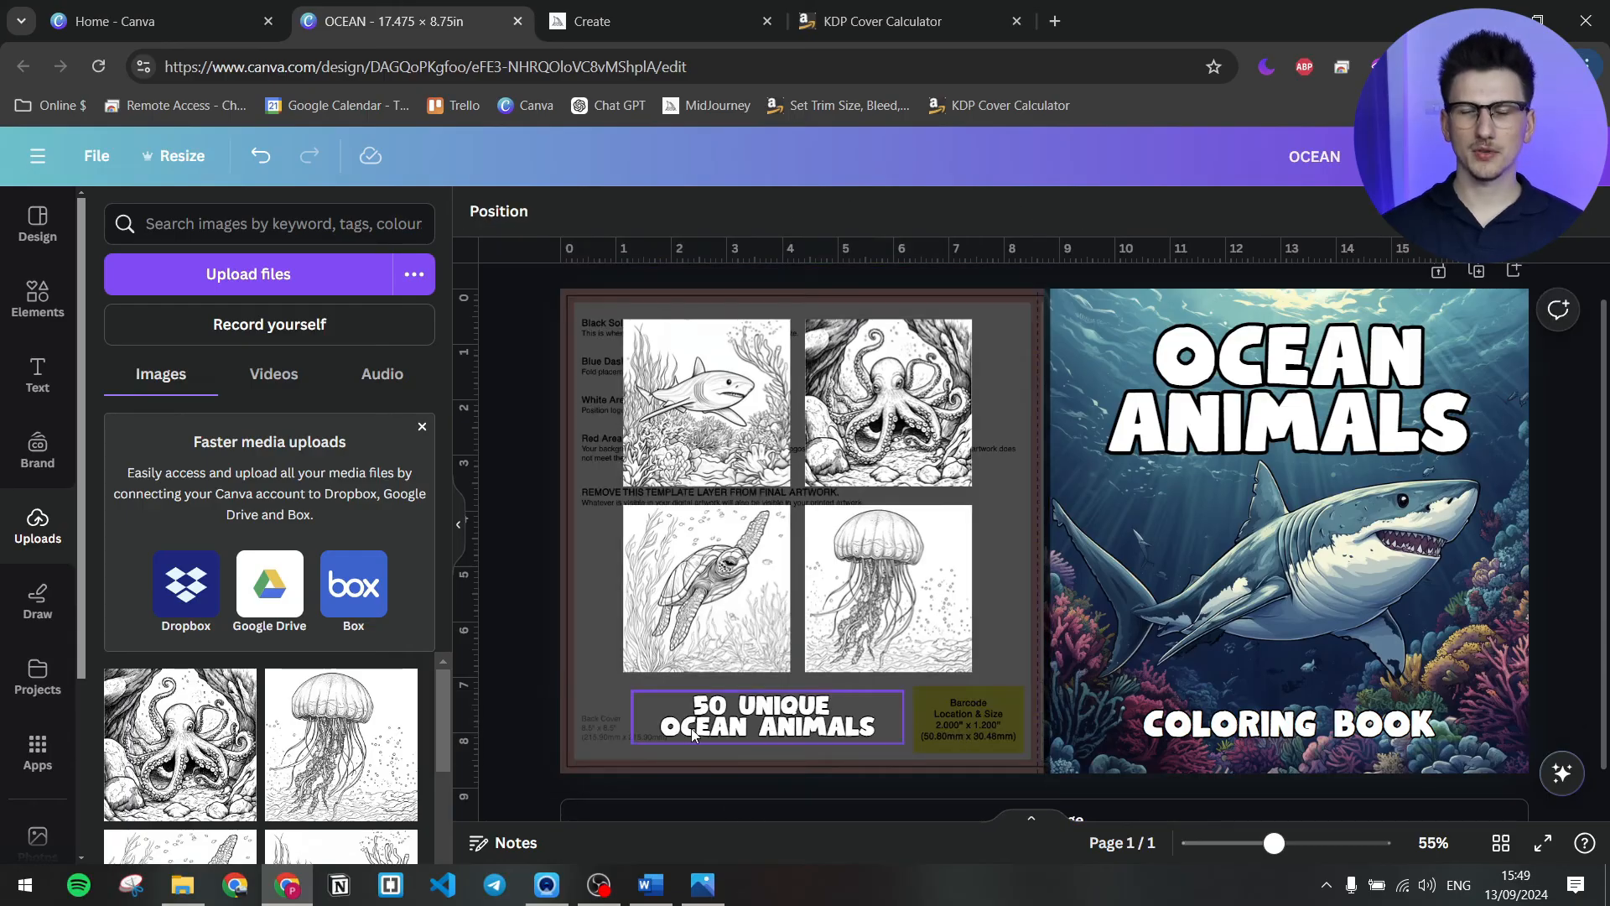
- Make the black back-cover shape fully opaque again with a transparency value of 100
left_click(1033, 565)
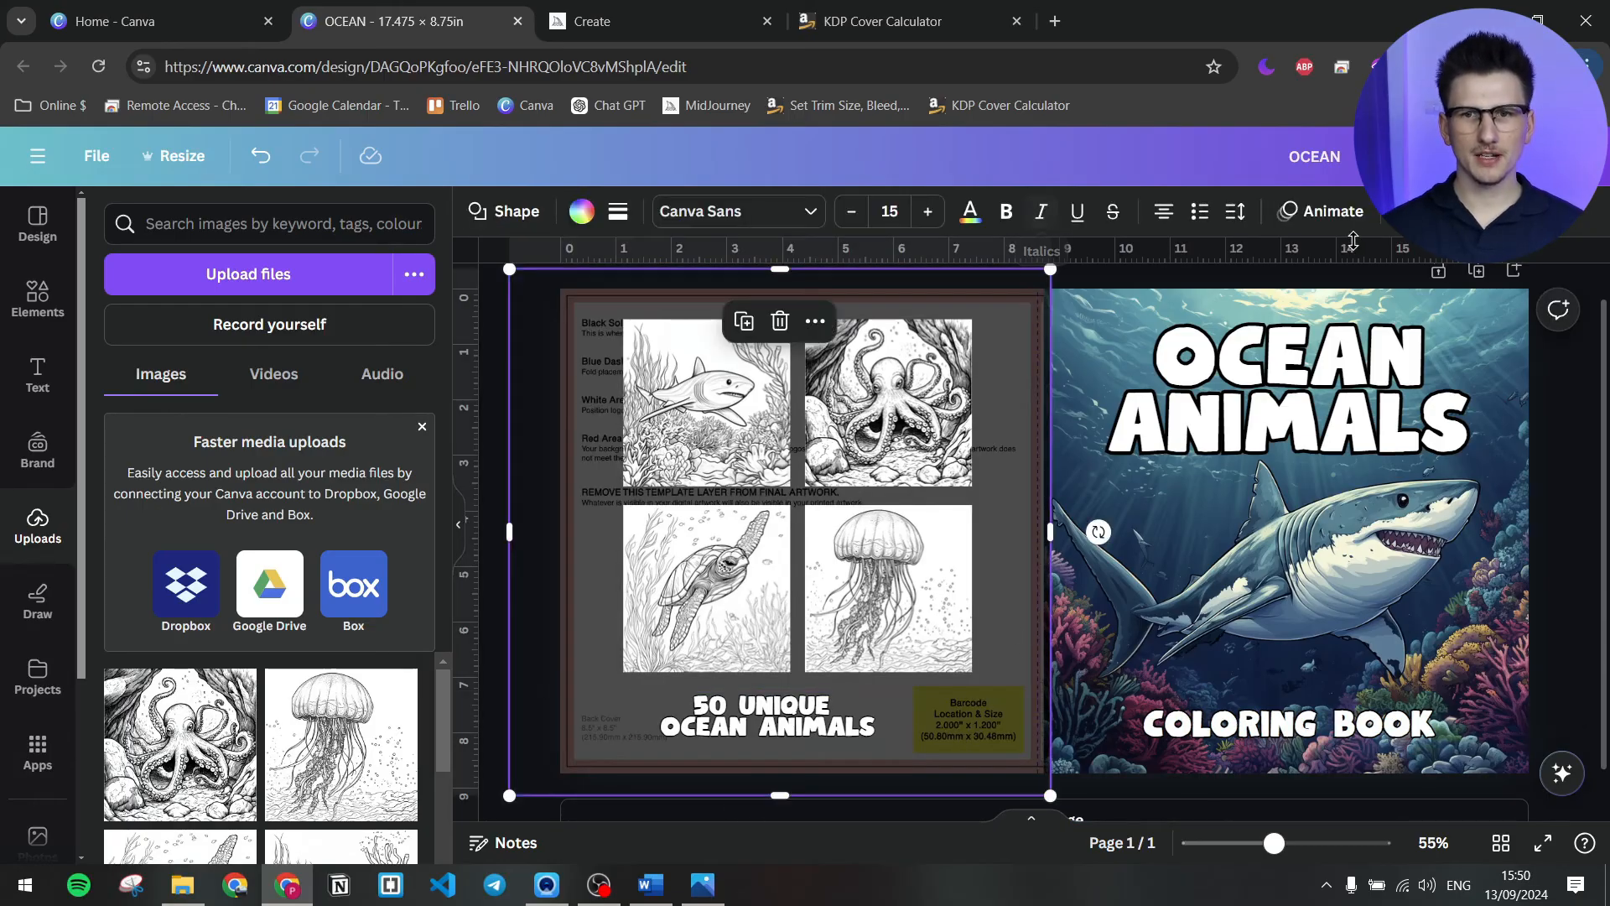
left_click(1399, 211)
left_click_drag(1395, 296, 1543, 300)
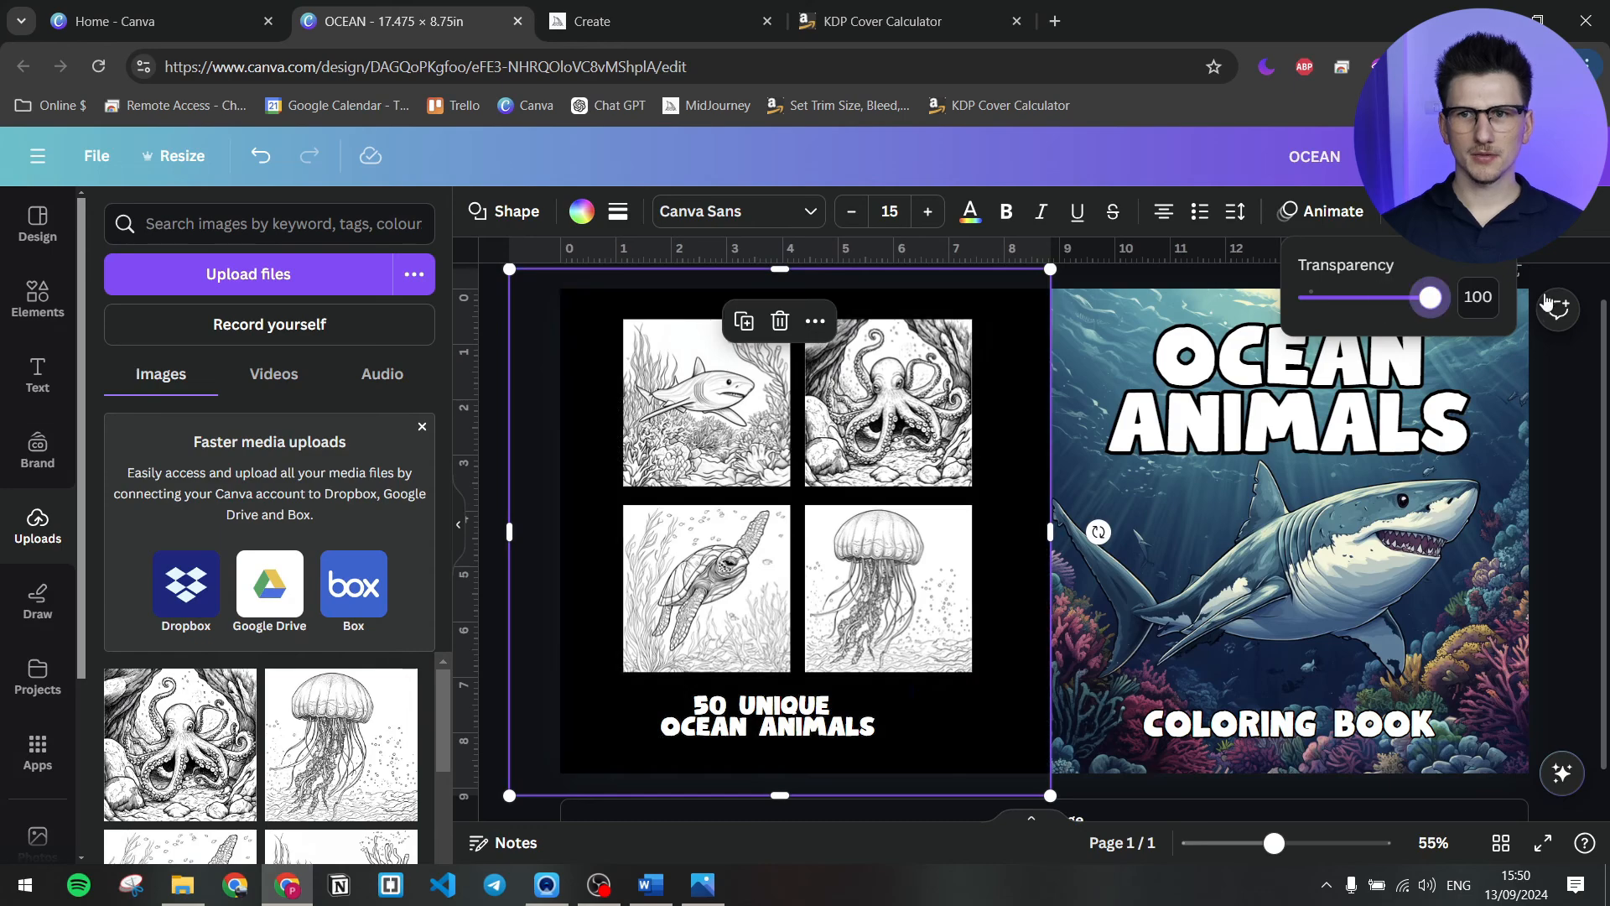
left_click(1555, 533)
left_click(1553, 521)
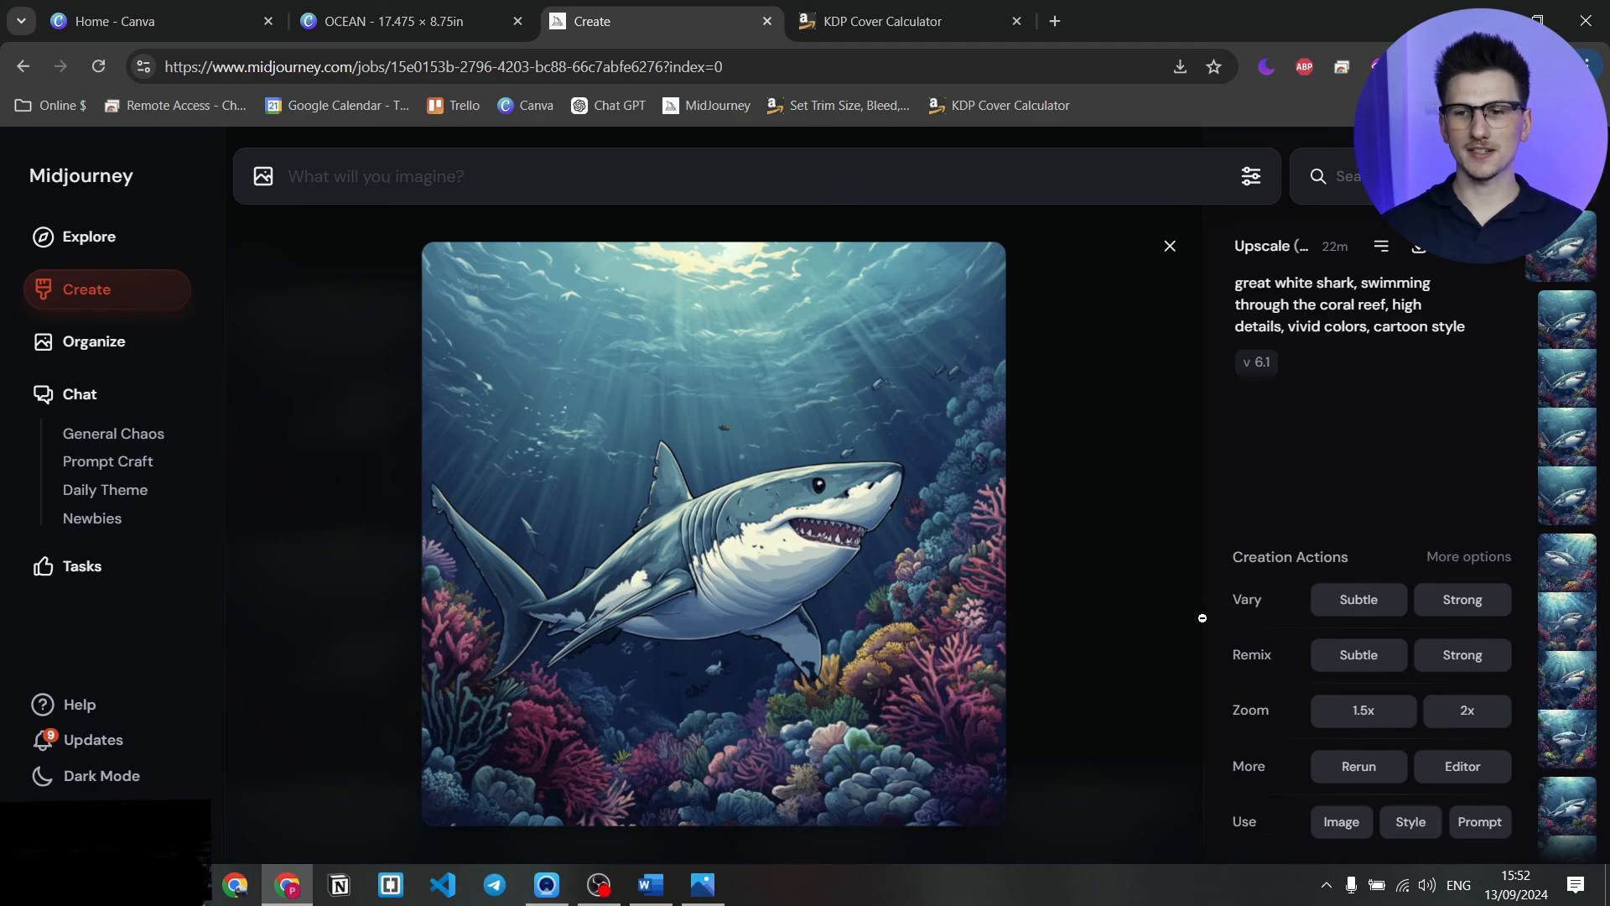
- In Midjourney's editor, extend the upscaled shark image's canvas to the left to more than double its width and submit the edit
left_click(1469, 775)
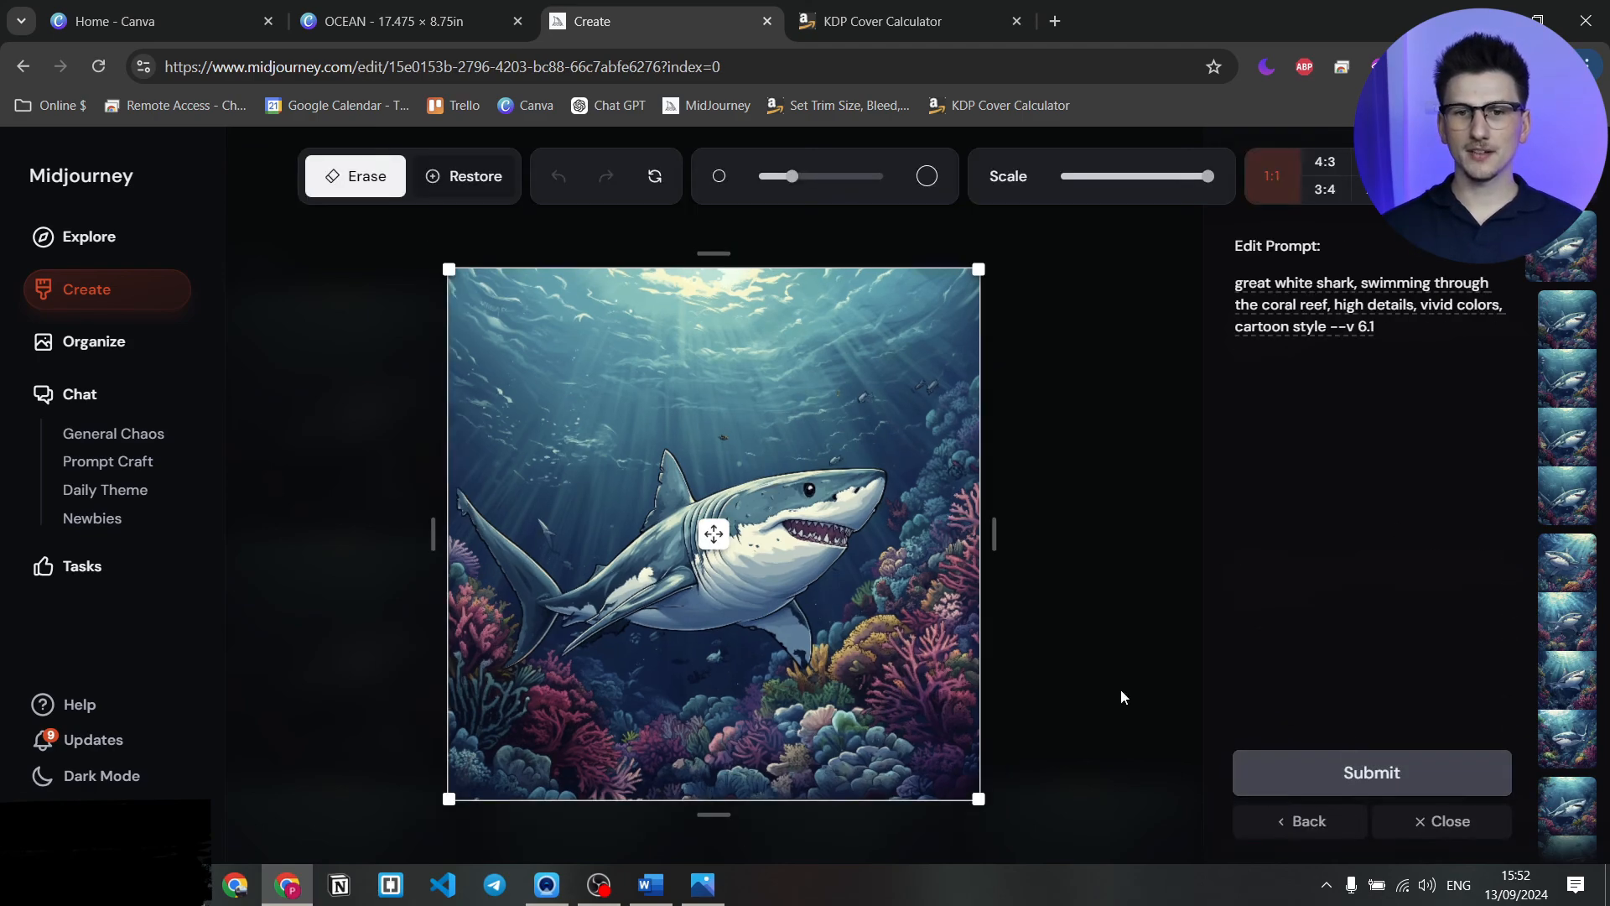
left_click_drag(440, 535, 125, 546)
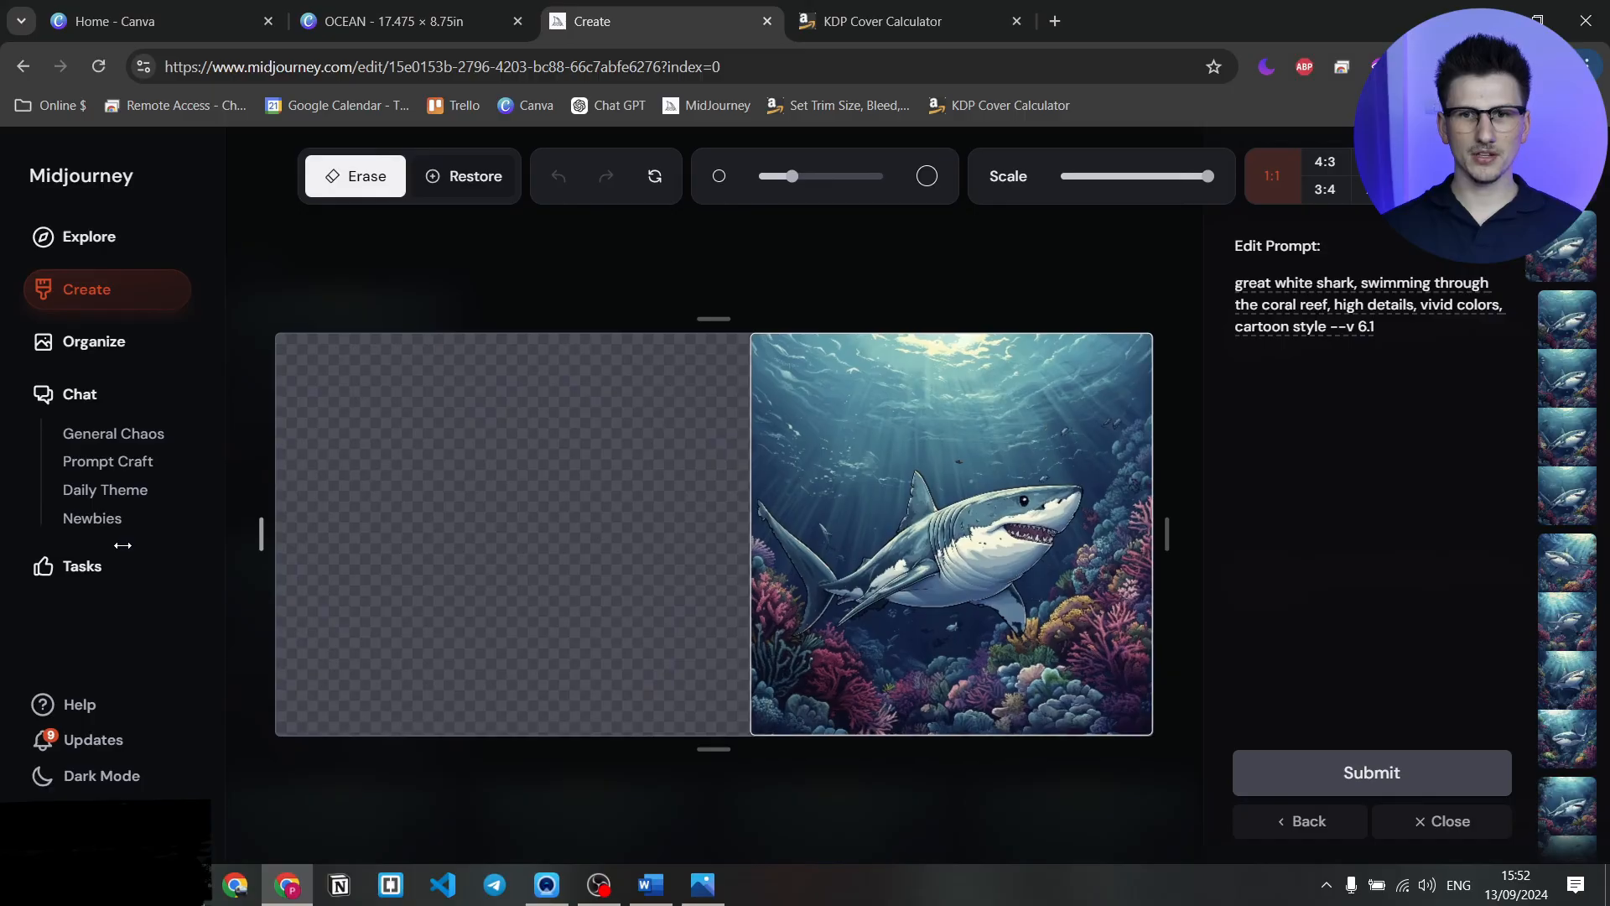
left_click(1387, 773)
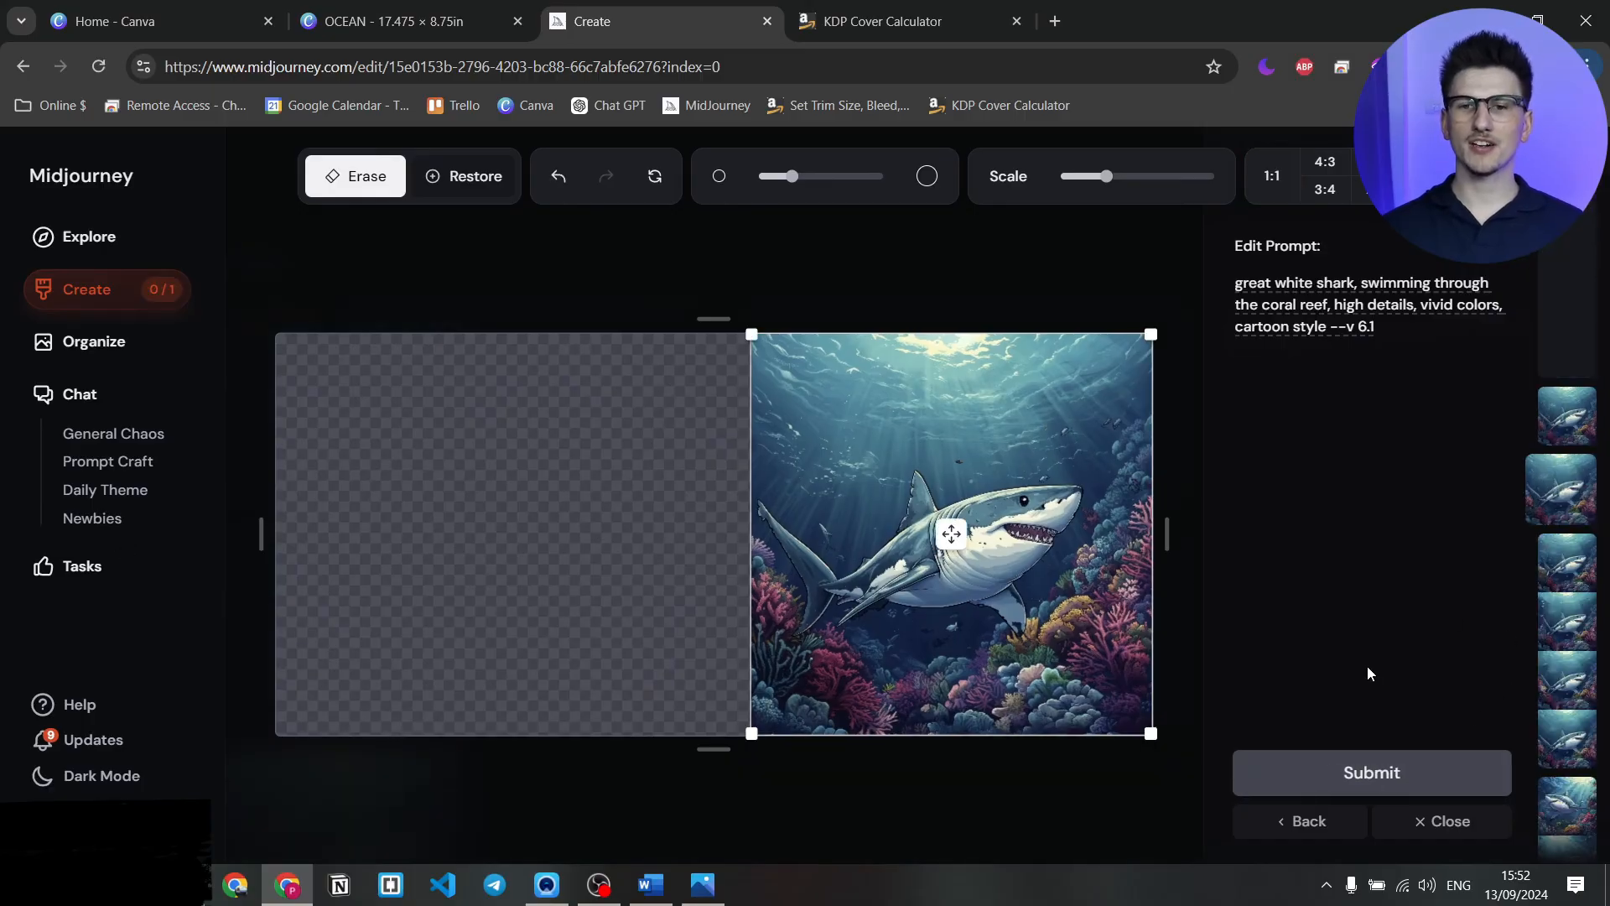
left_click(1387, 769)
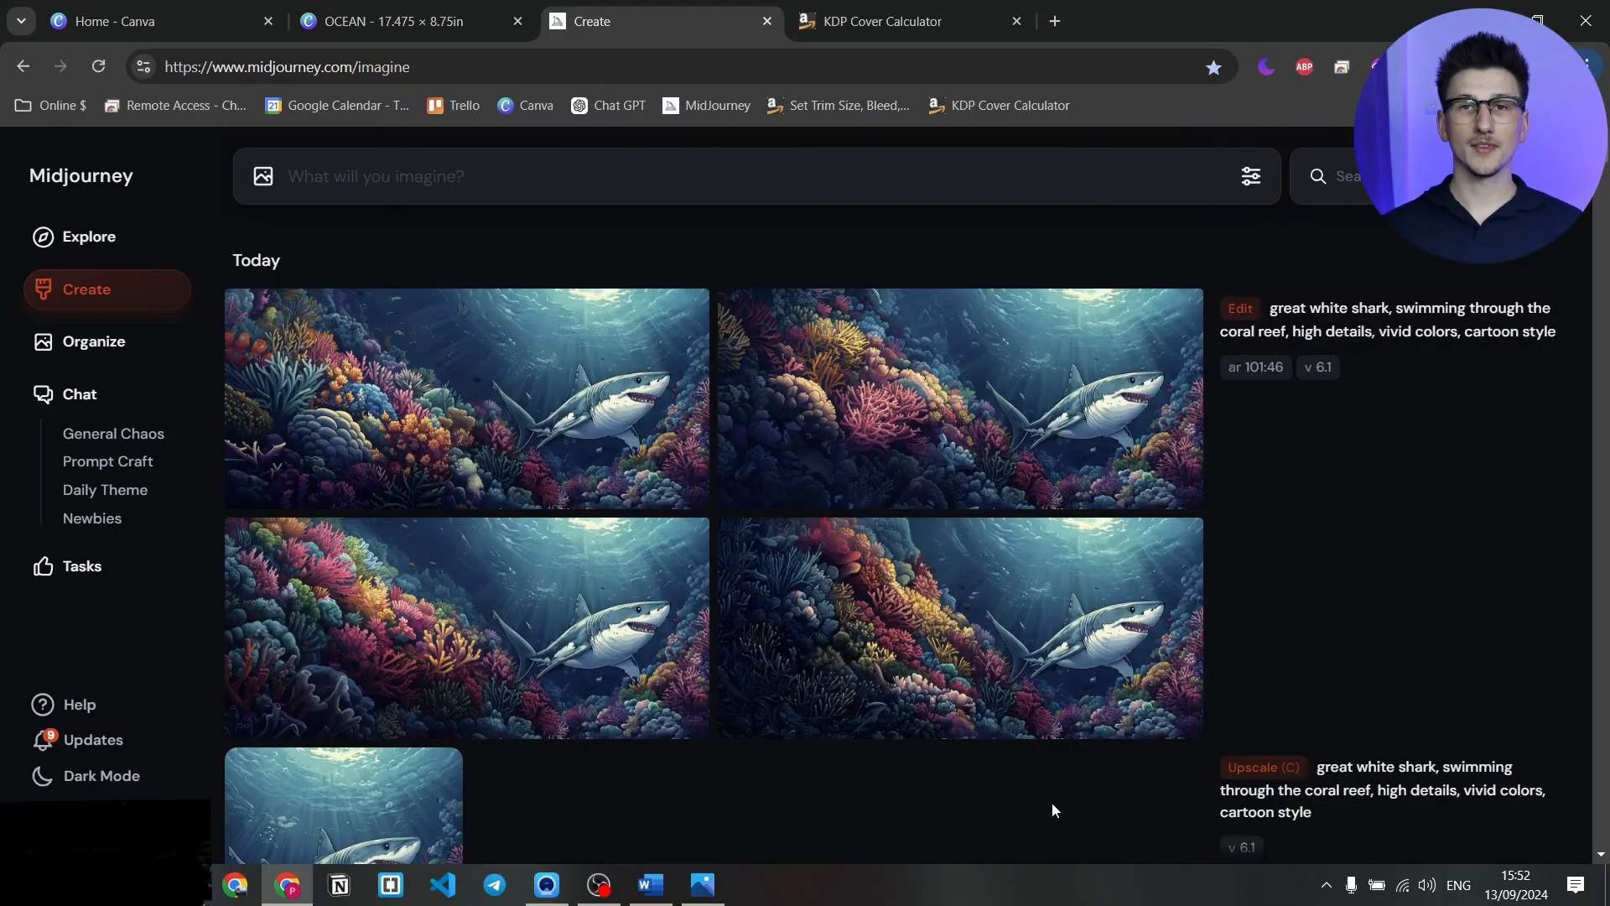
- Open the first widened shark image at full size and compare it with the other variations
left_click(500, 423)
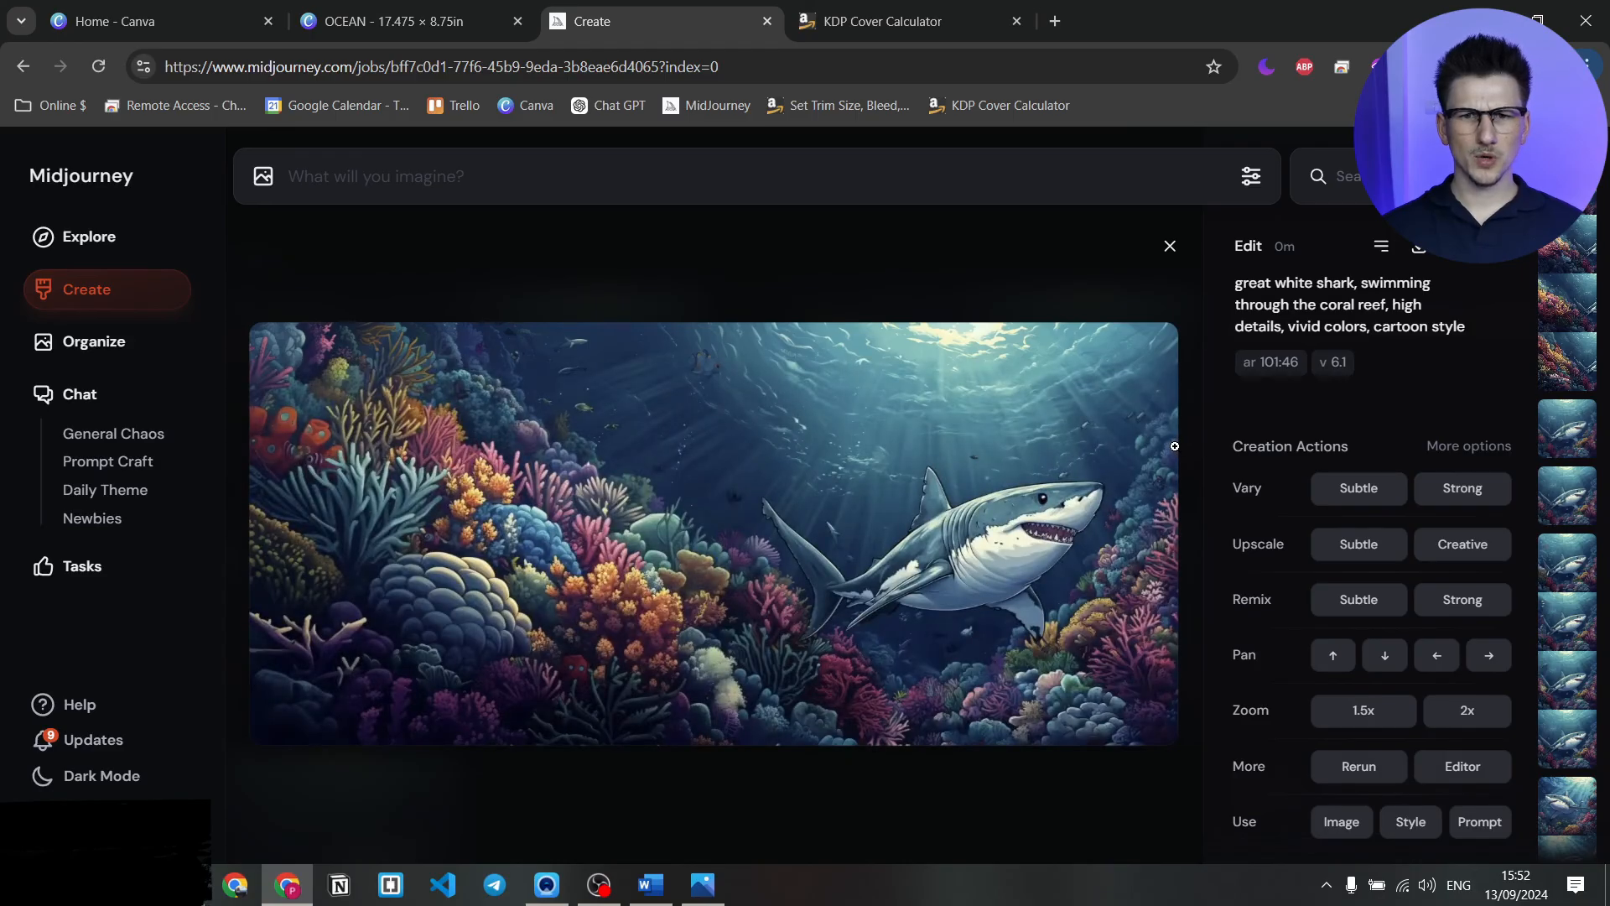
left_click(1173, 446)
left_click(1173, 447)
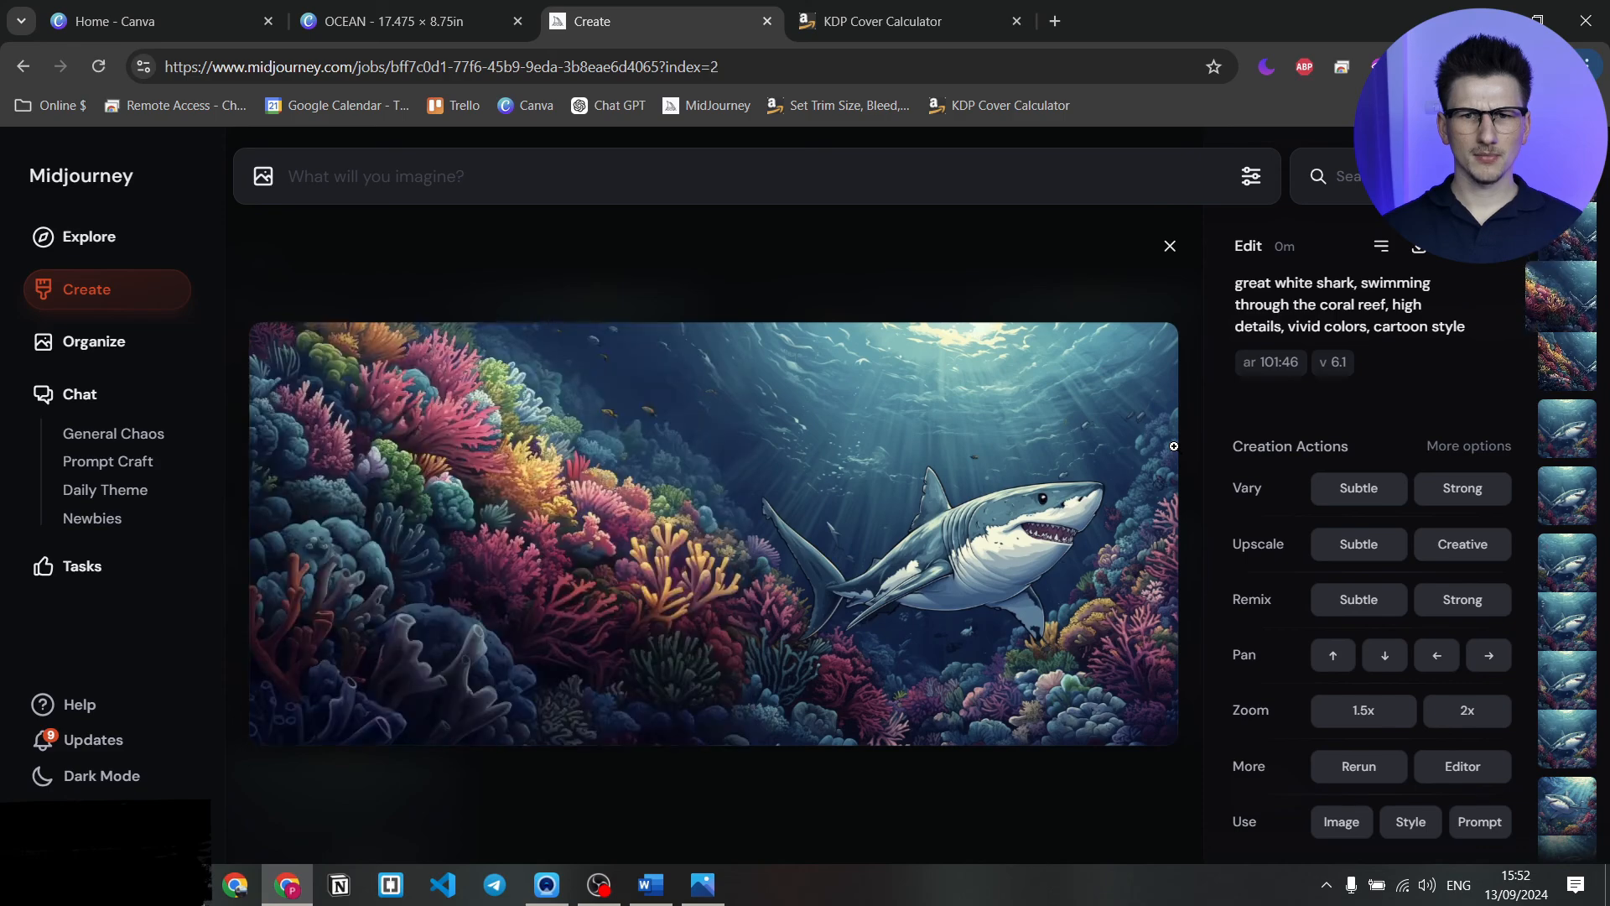
left_click(1173, 446)
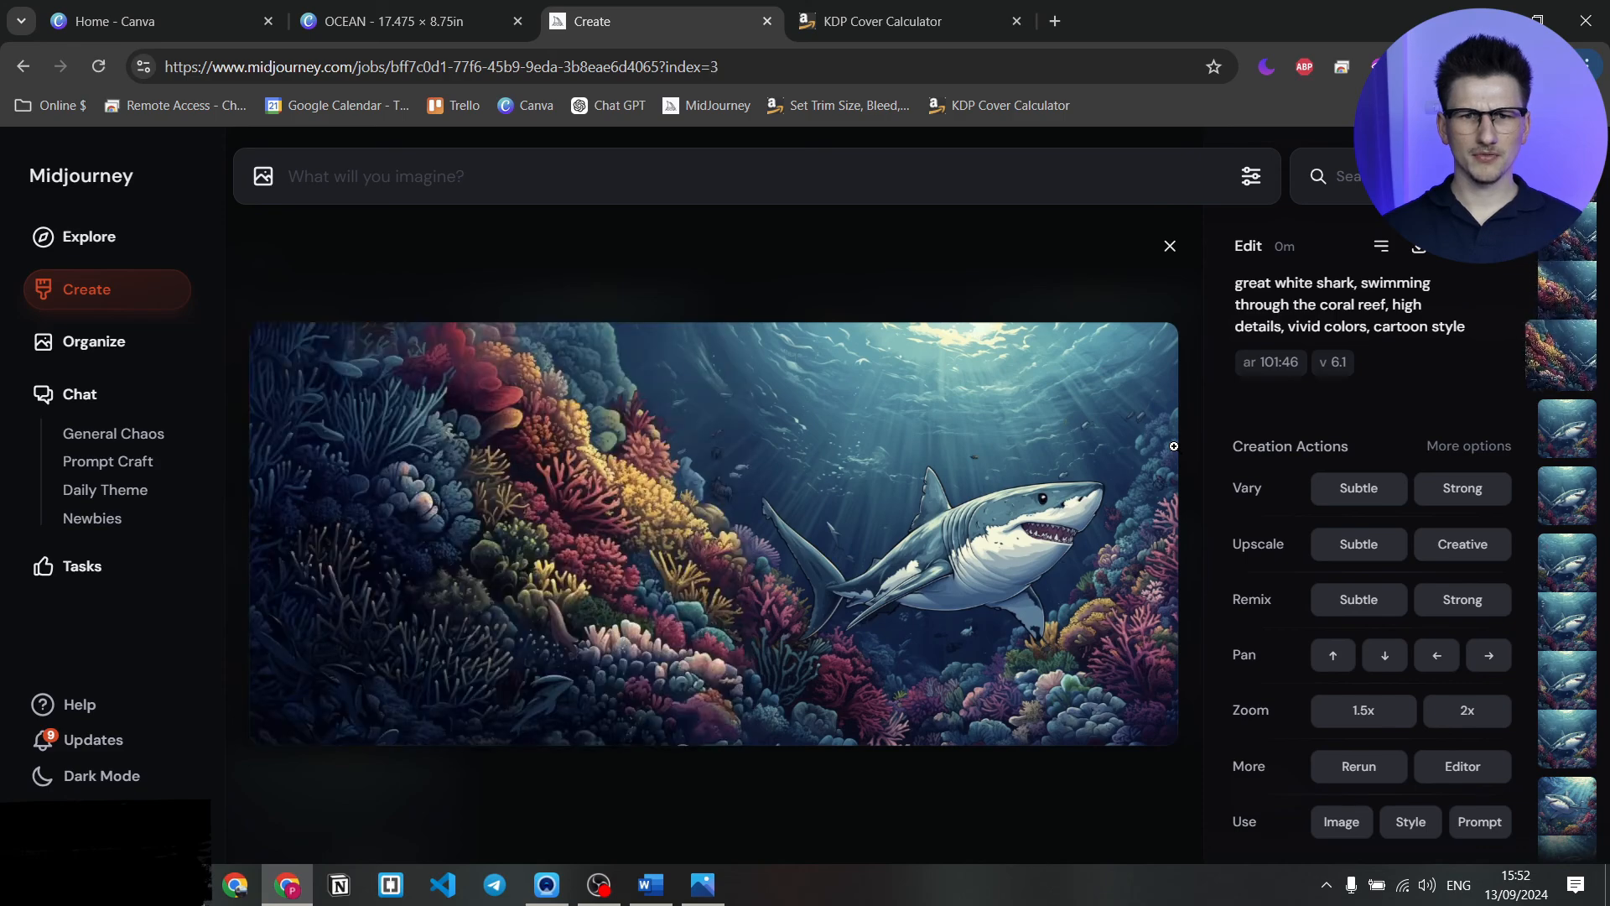
- Run both the Subtle and the Creative upscale on the first widened shark image and close the image view
left_click(1173, 446)
left_click(1367, 546)
left_click(1462, 544)
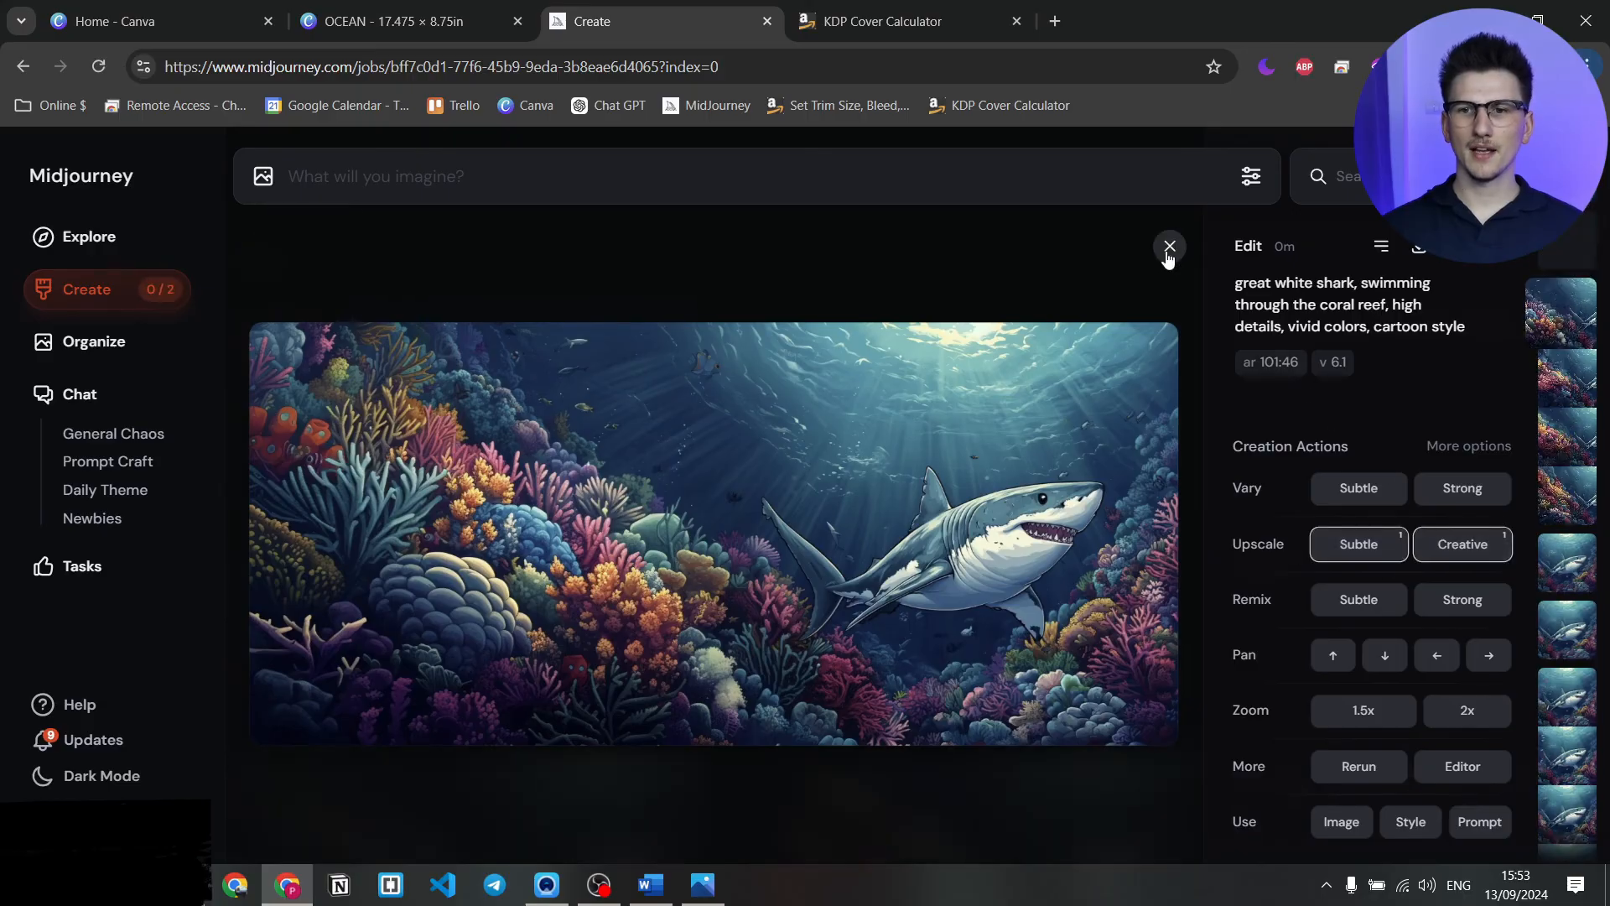
left_click(1170, 246)
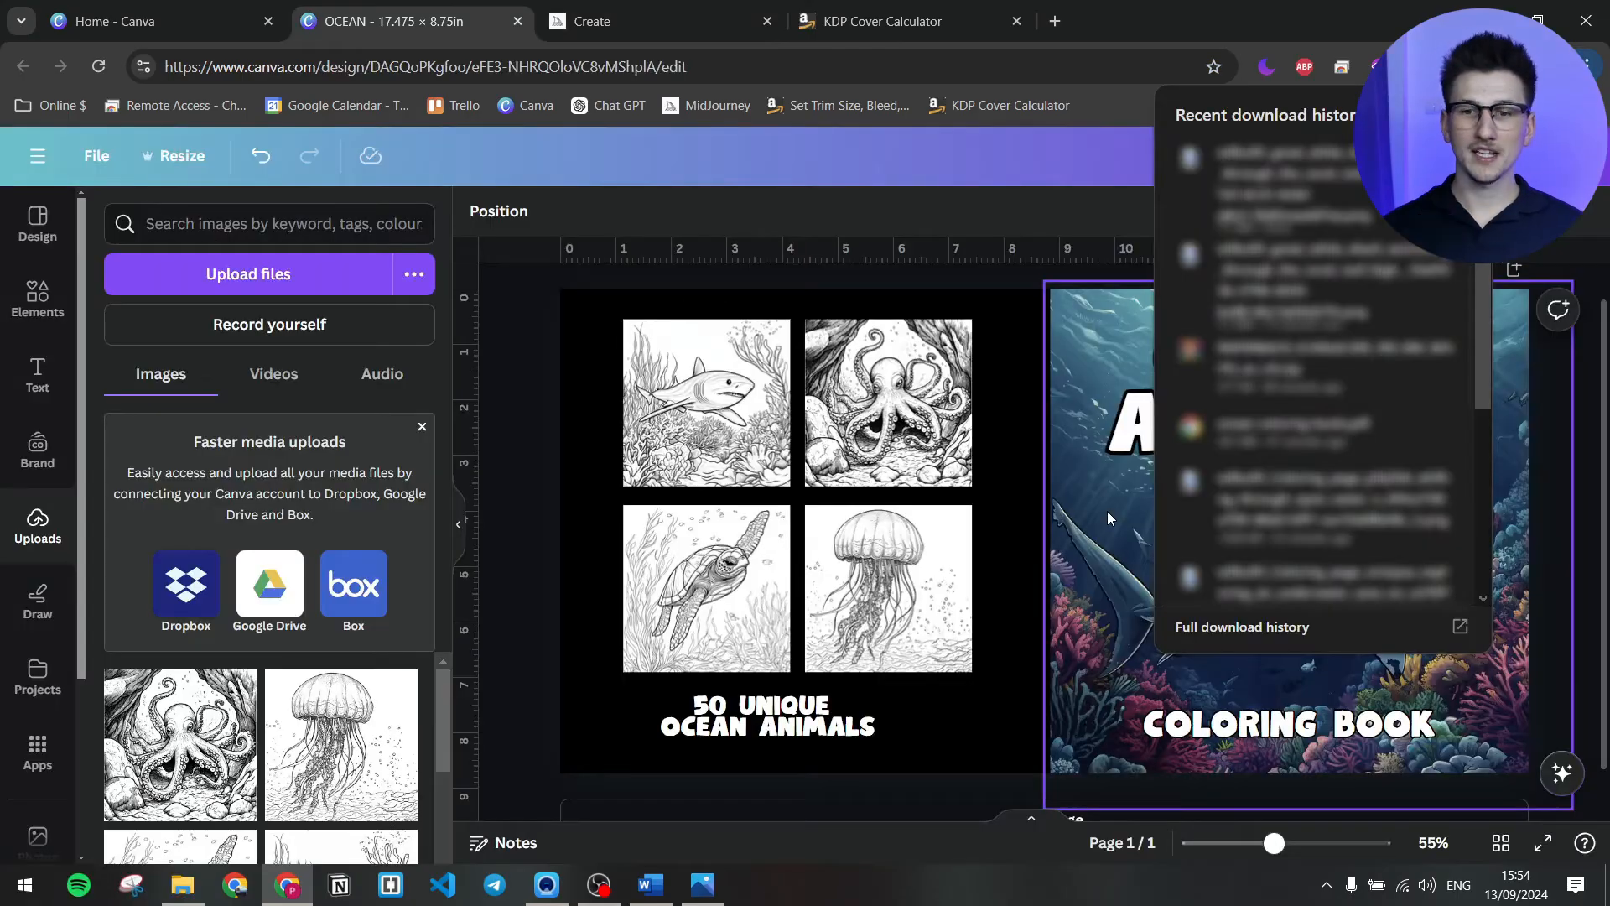
- In Canva, add the downloaded widened shark image to the cover and enlarge it to span both the back and front covers
left_click_drag(1106, 511, 1107, 511)
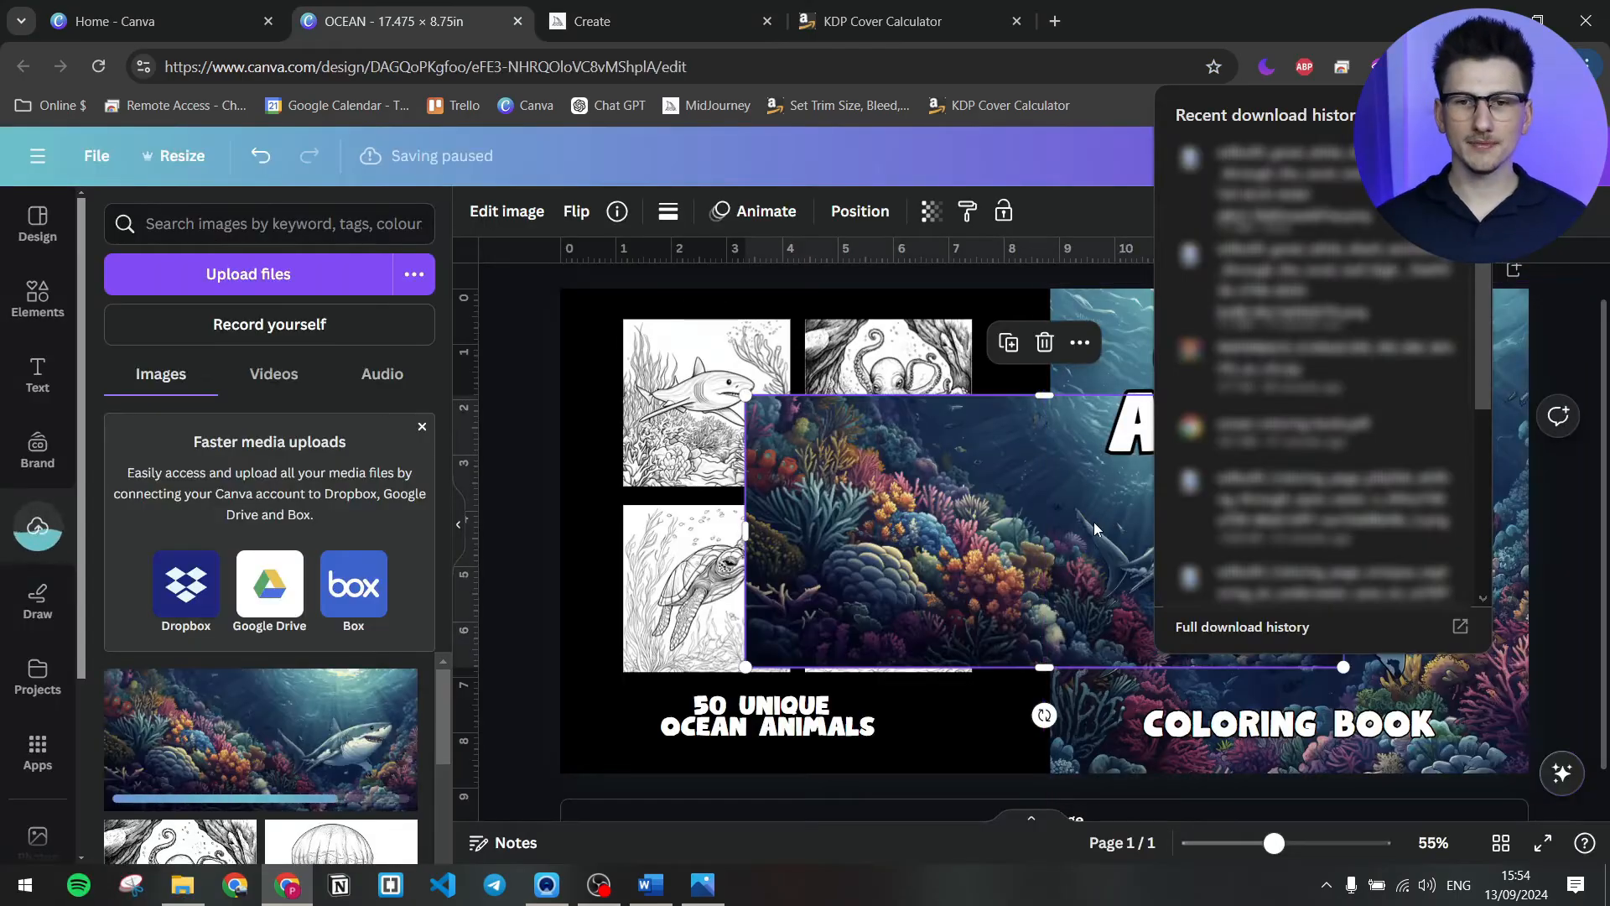
left_click(1583, 692)
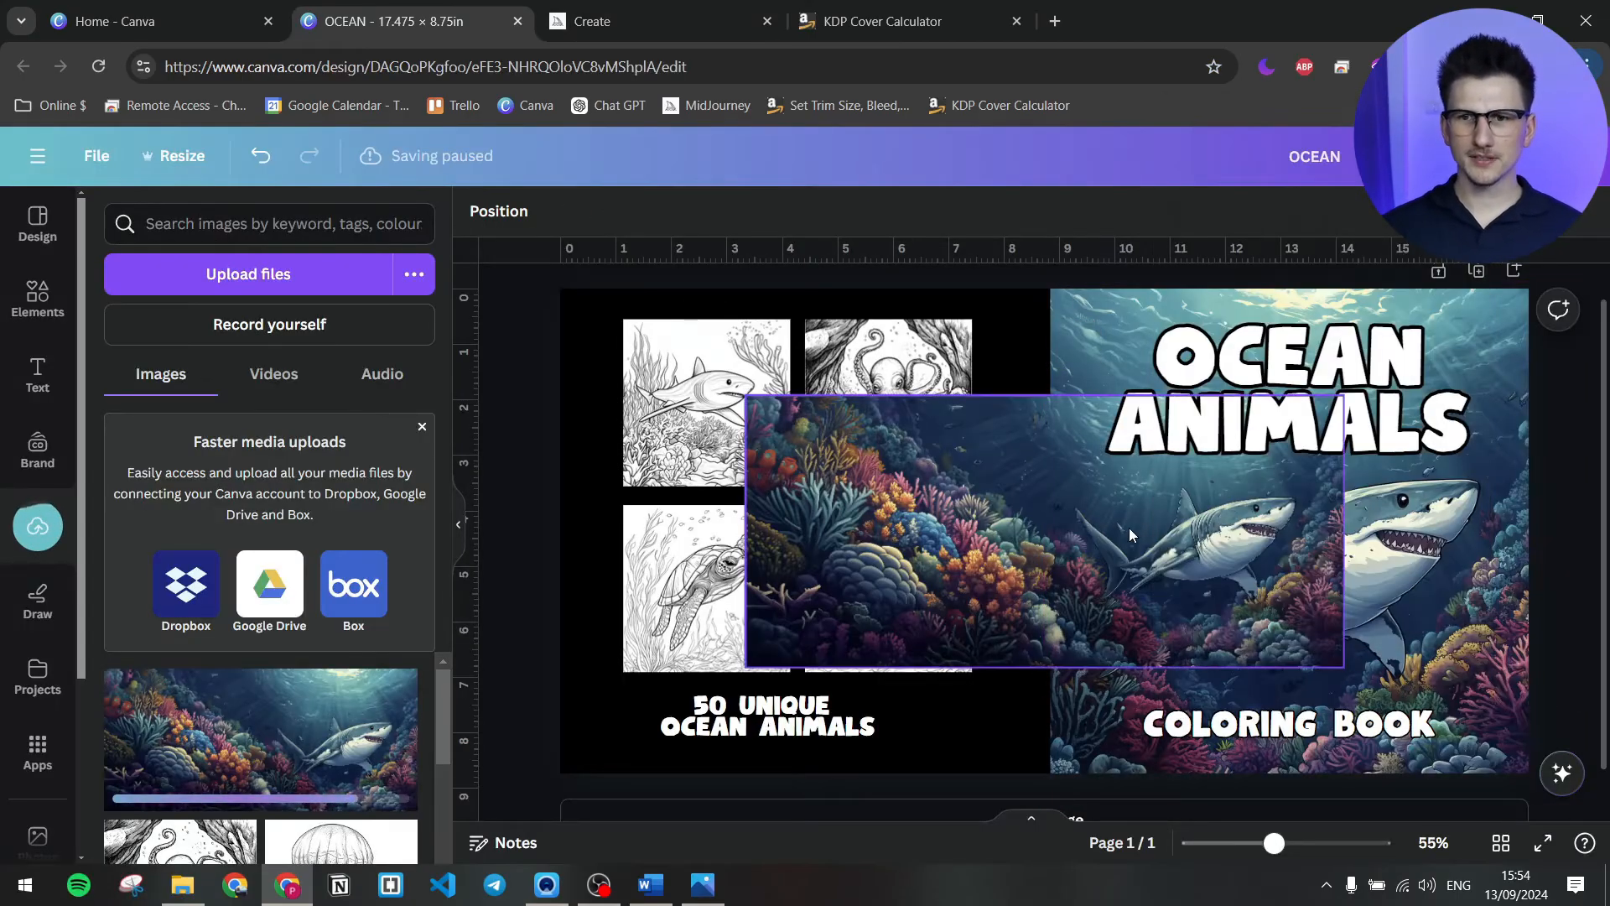
left_click(1129, 535)
left_click_drag(1345, 396, 1551, 300)
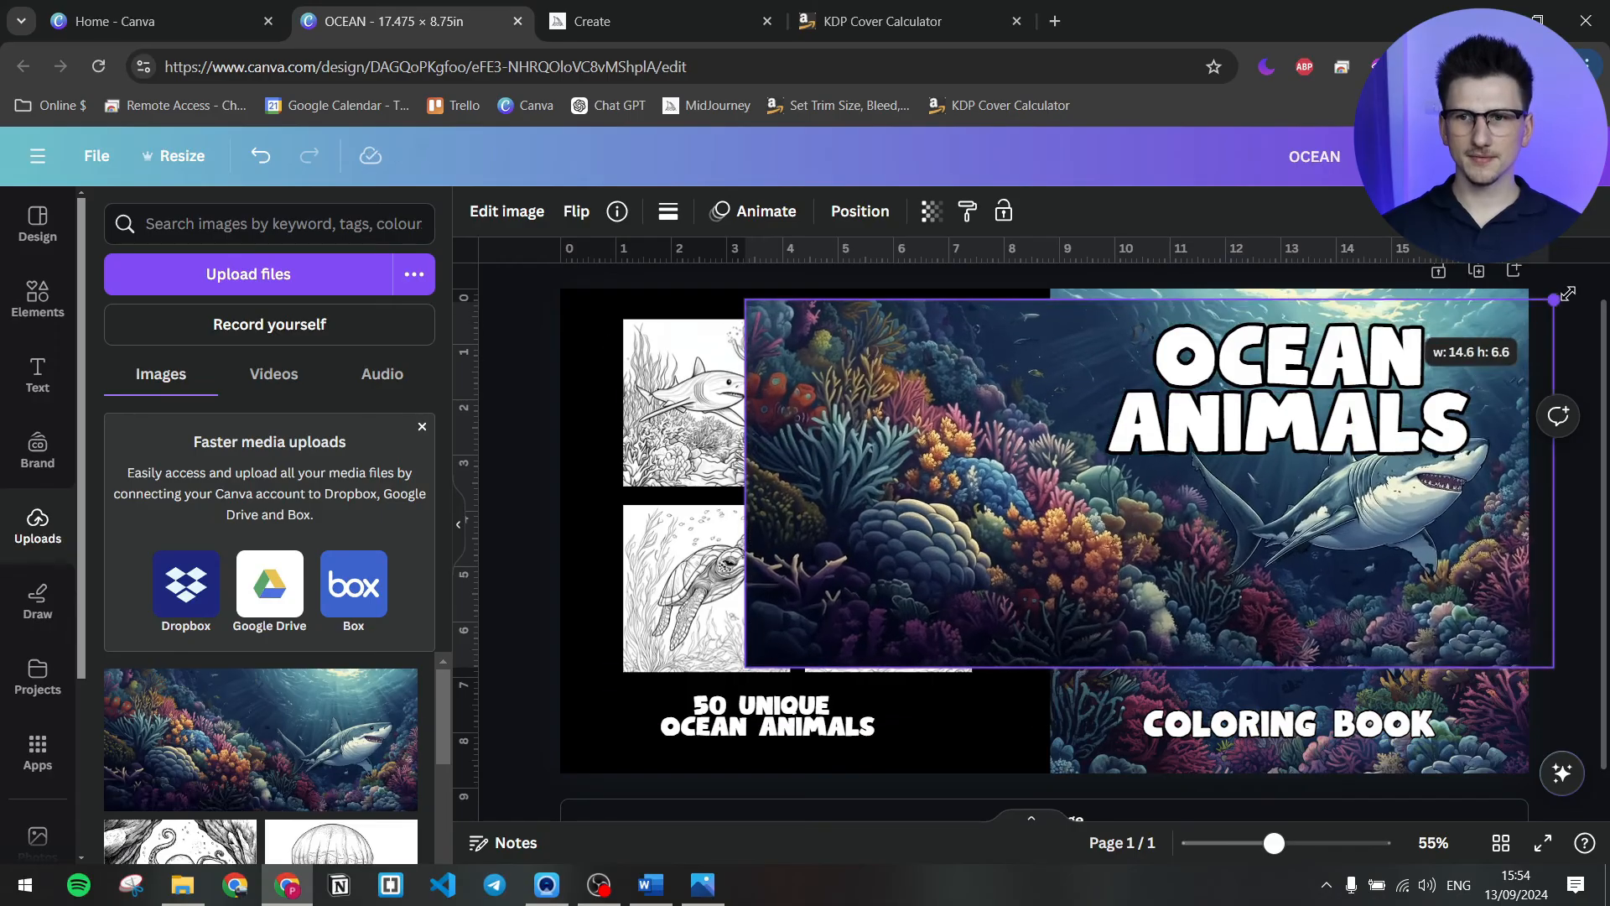
left_click_drag(746, 667, 470, 778)
- Move the widened shark image's layer beneath the four back-cover drawings and above the black shape
left_click(861, 210)
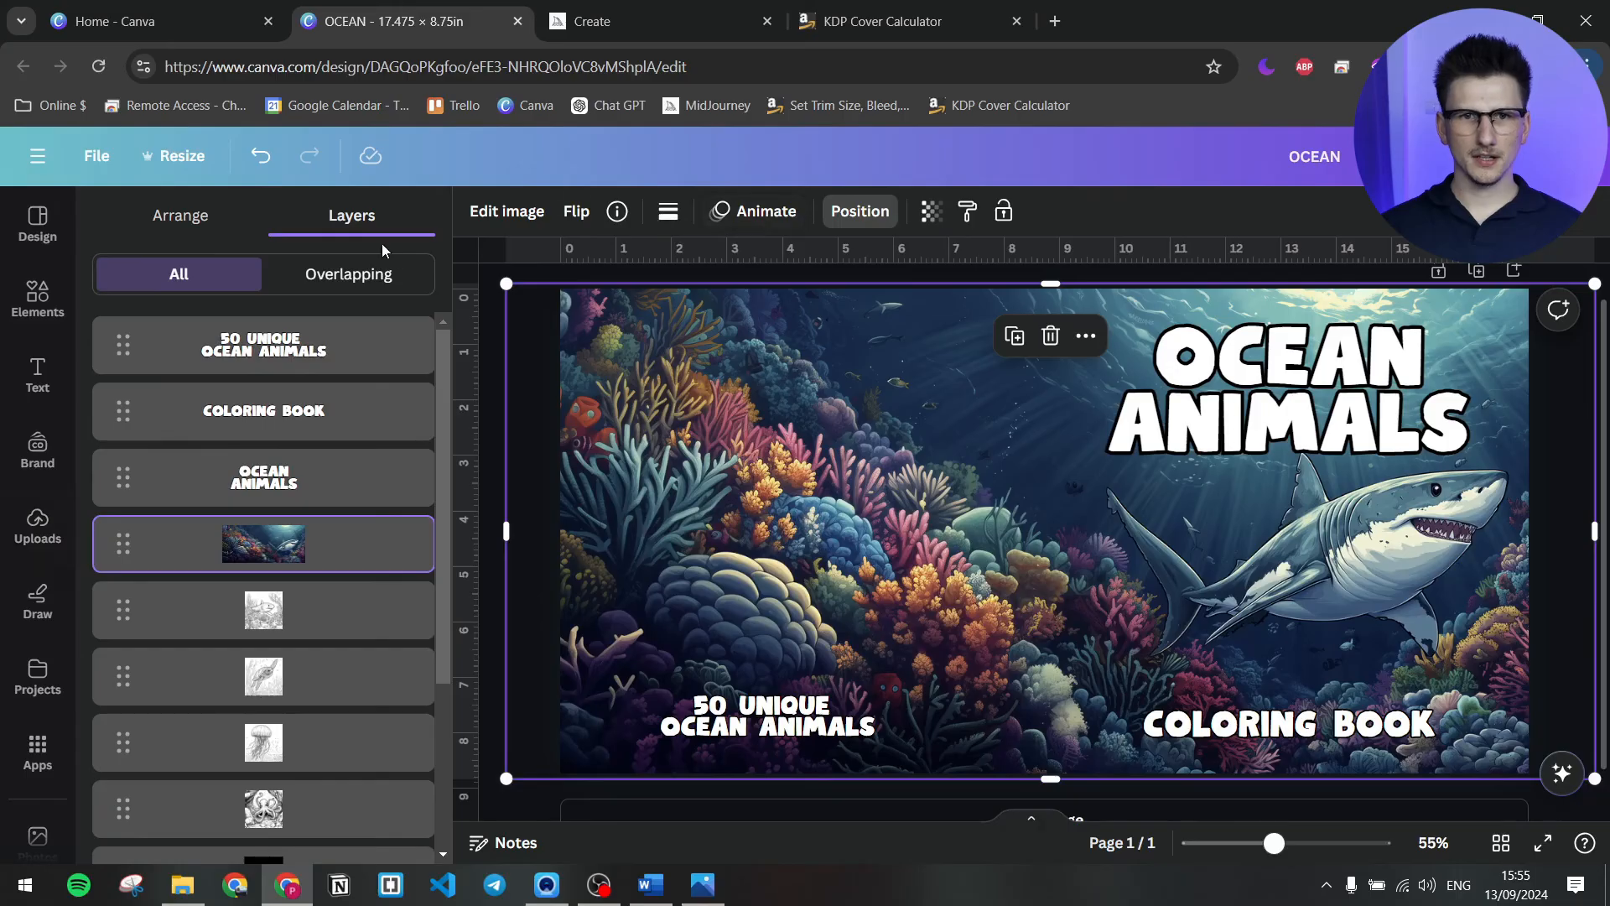
scroll(319, 536, "down", 2)
mouse_move(291, 453)
left_mouse_down()
mouse_move(298, 671)
mouse_move(323, 728)
left_mouse_up()
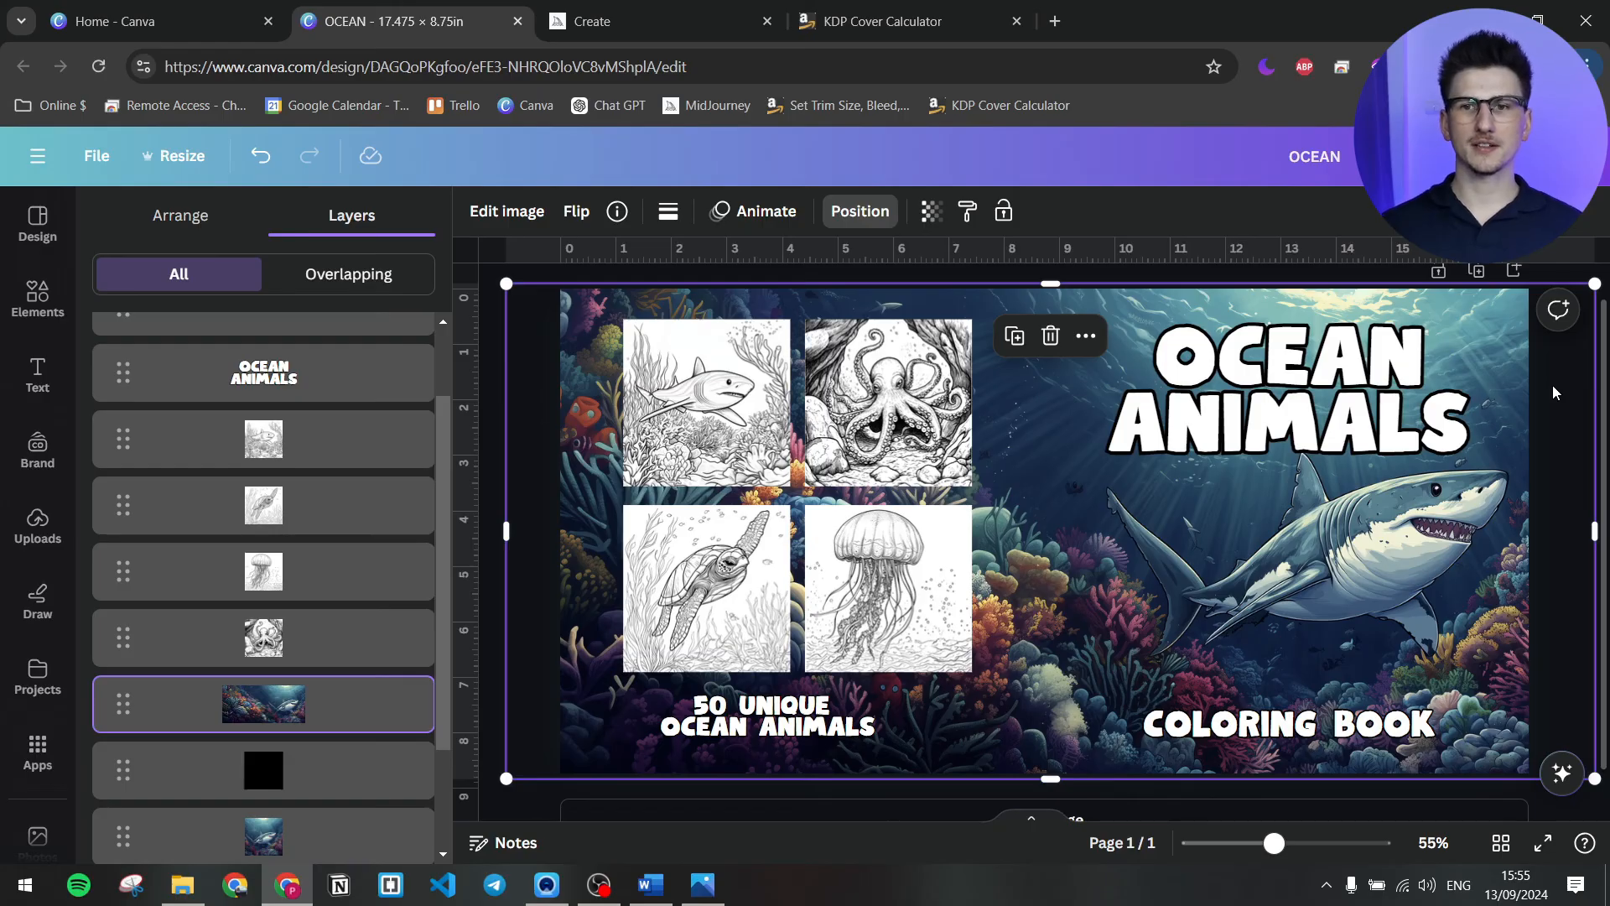
- Fade the widened shark image to a transparency of 40, shift and slightly enlarge it over the cover template, and restore its full opacity
left_click(931, 211)
left_click_drag(863, 297, 790, 311)
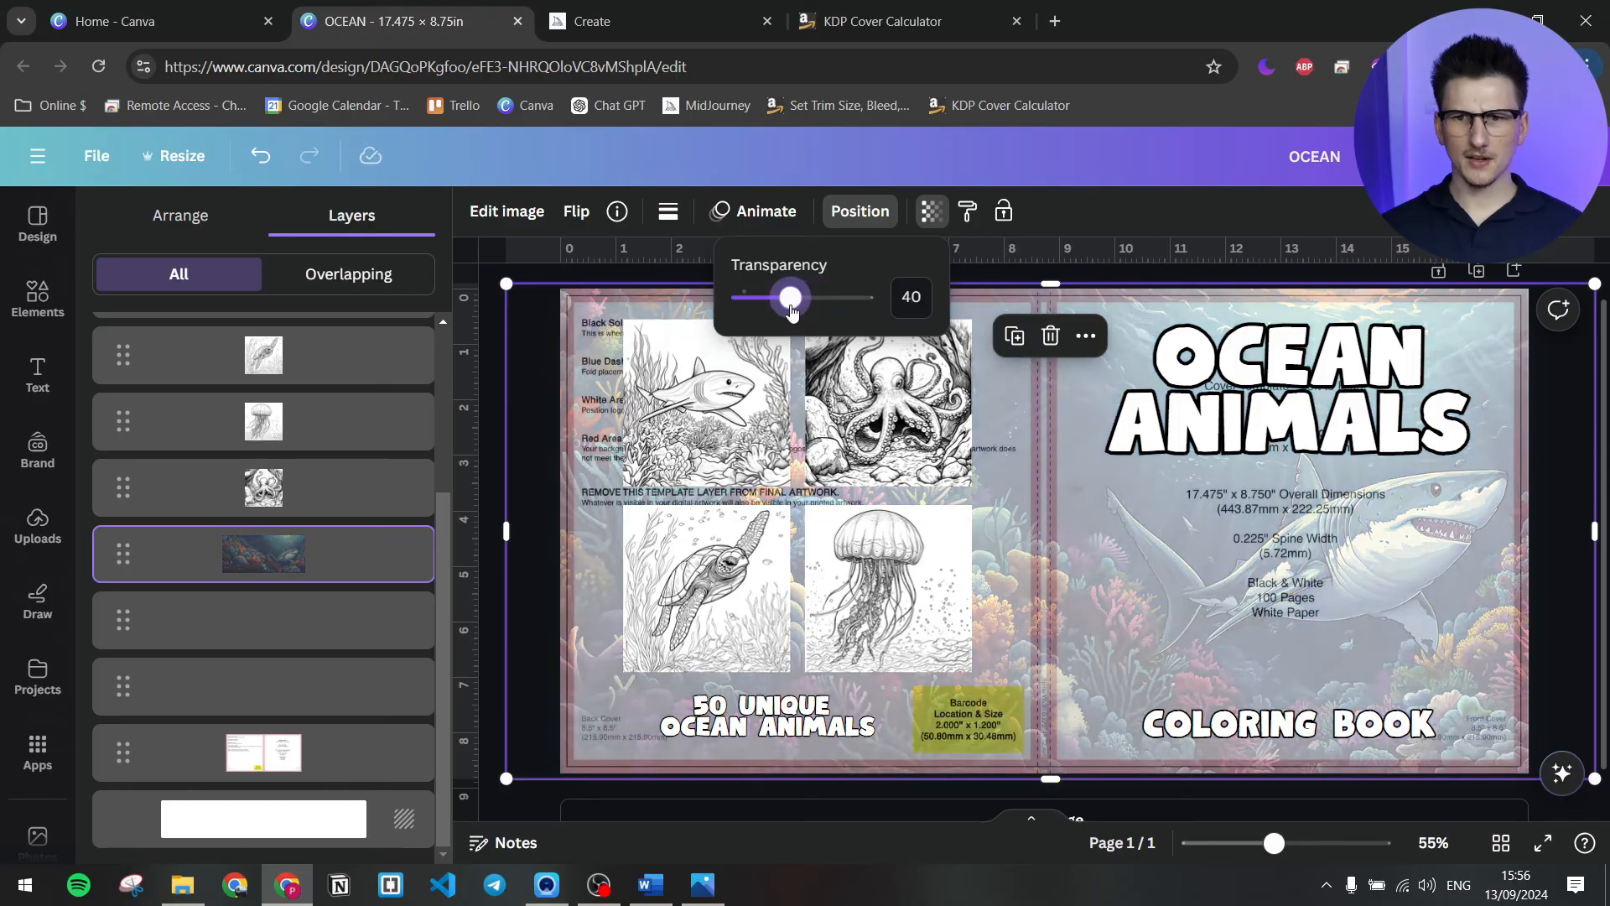
left_click_drag(1566, 577, 1535, 569)
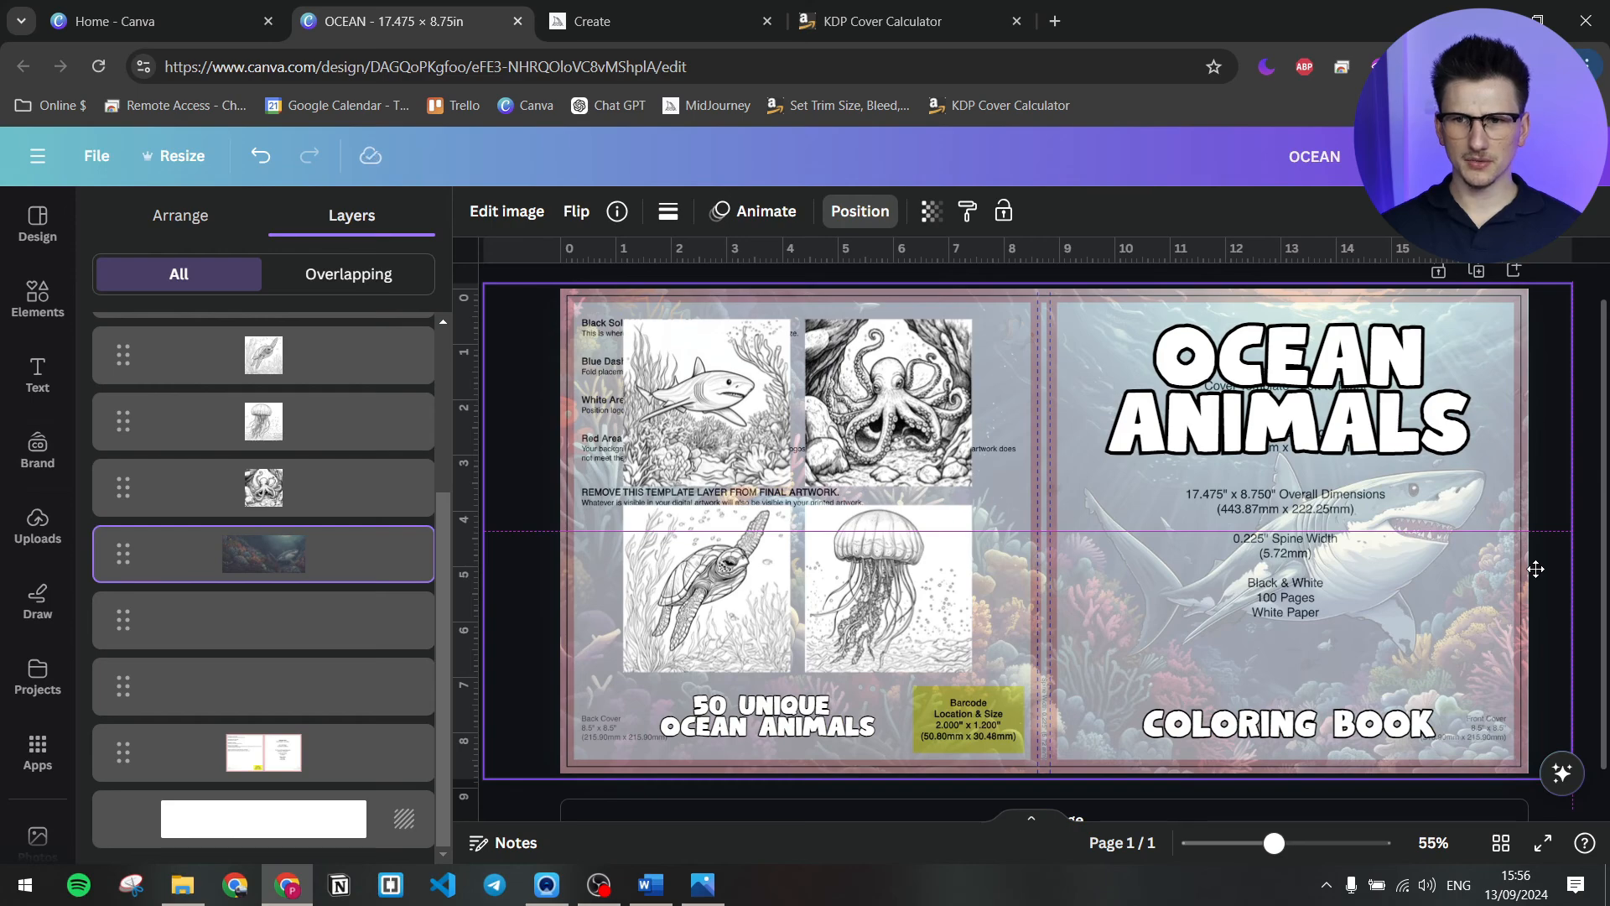
left_click_drag(1536, 568, 1538, 569)
left_click_drag(1571, 284, 1593, 277)
left_click(931, 211)
left_click_drag(794, 306, 872, 300)
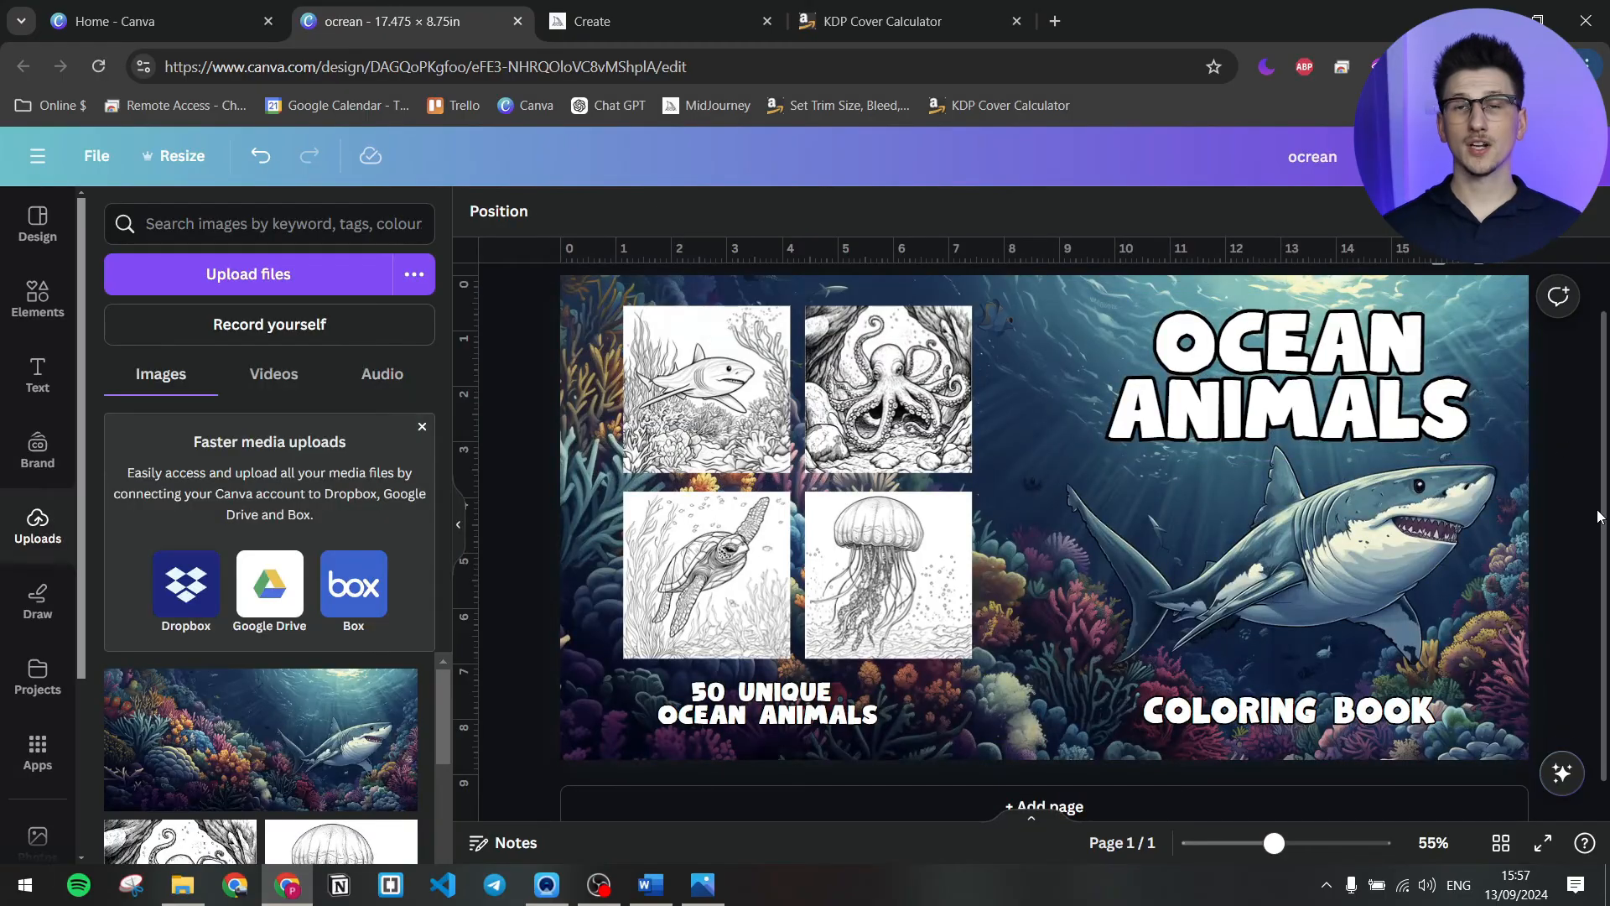
- Rename the Canva design as "ocean animals cover"
left_click(1319, 159)
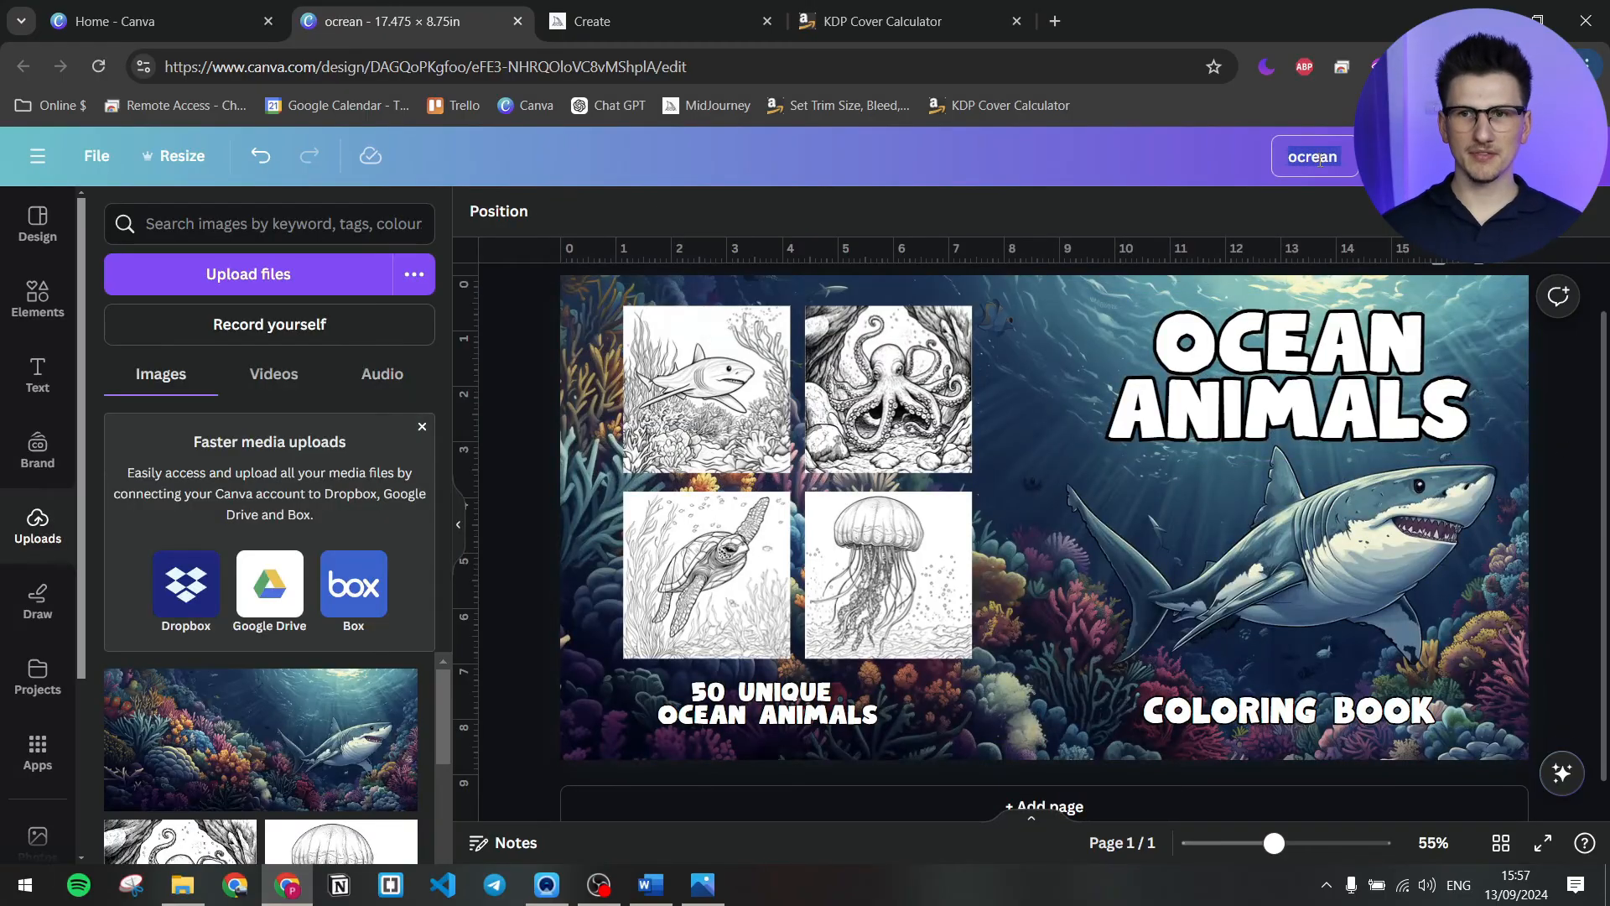
type("ocean animals cover")
key("Return")
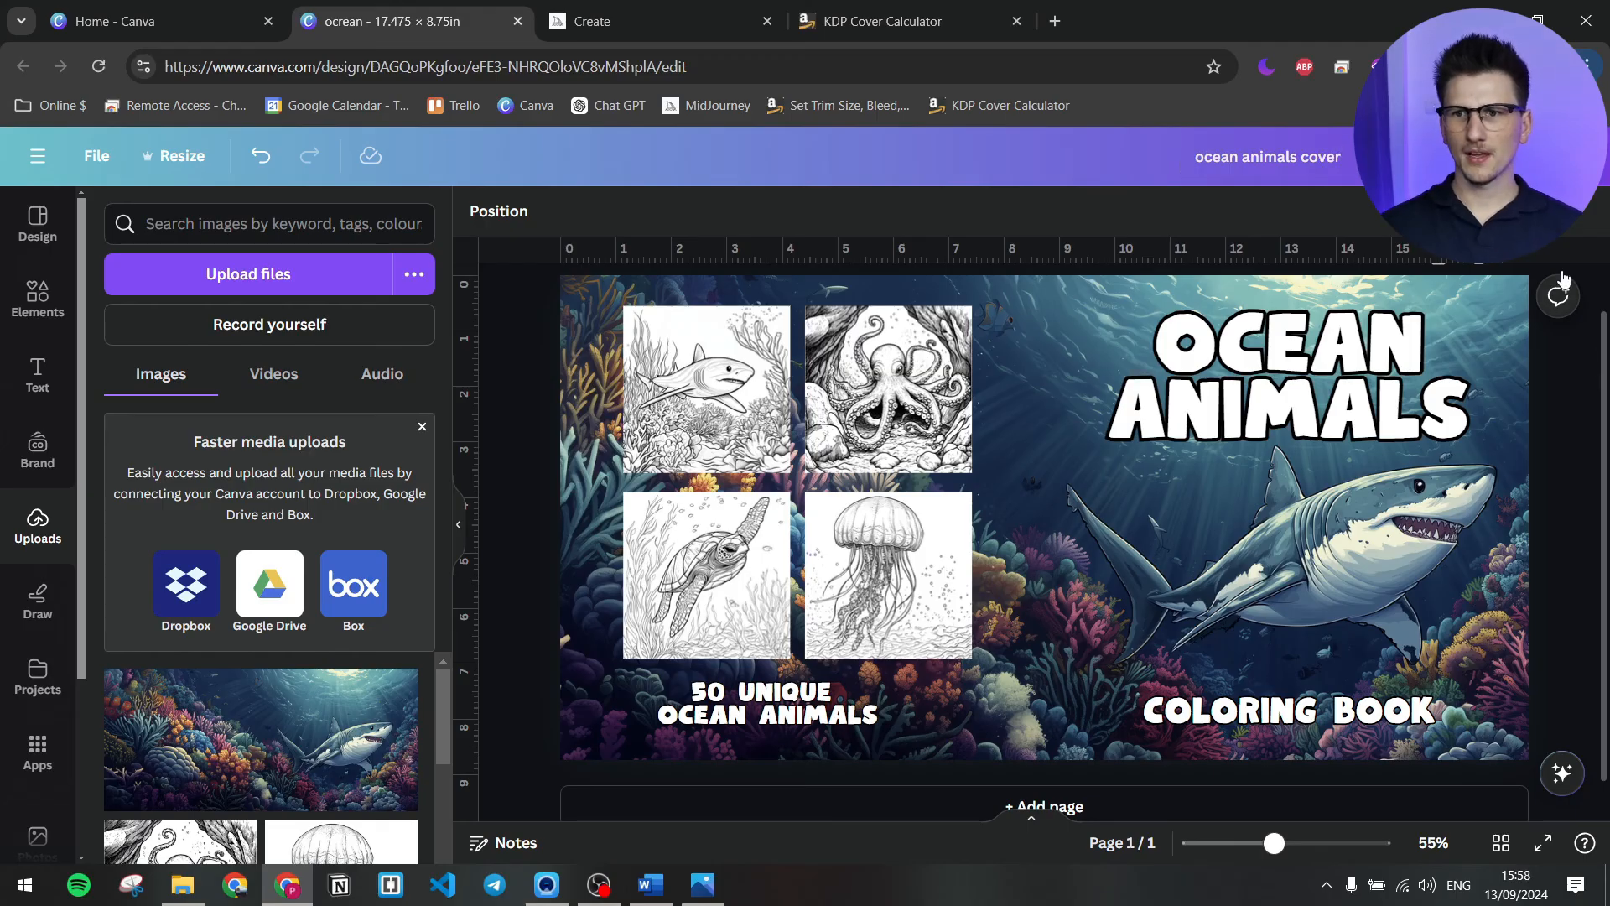
- Download the cover design with the PDF Print file type
left_click(1548, 157)
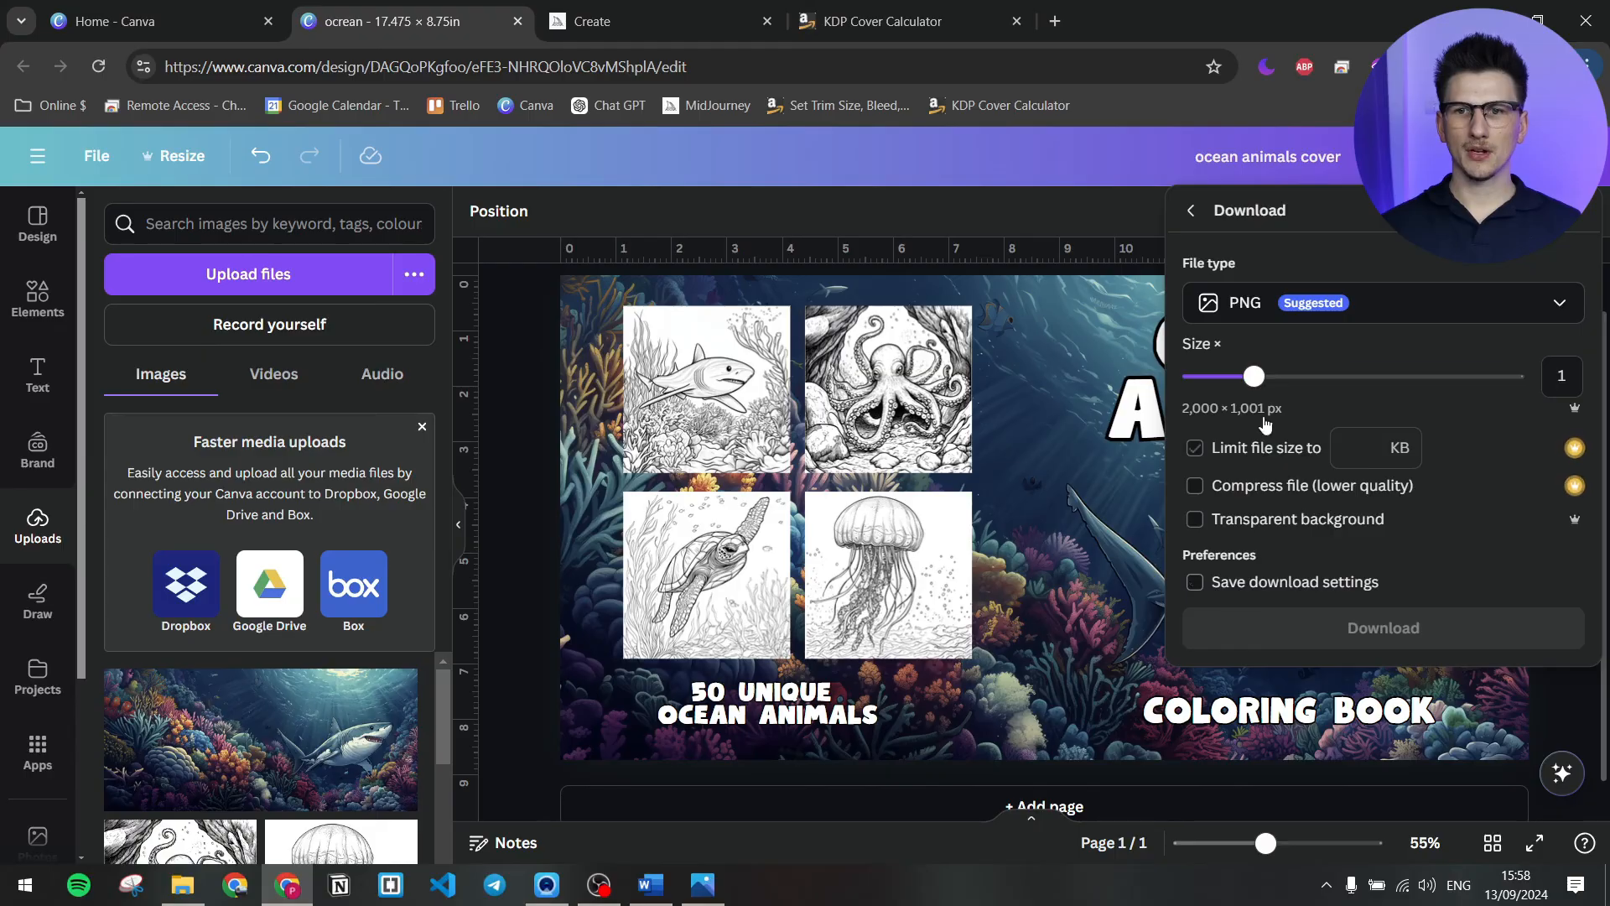
left_click(1258, 308)
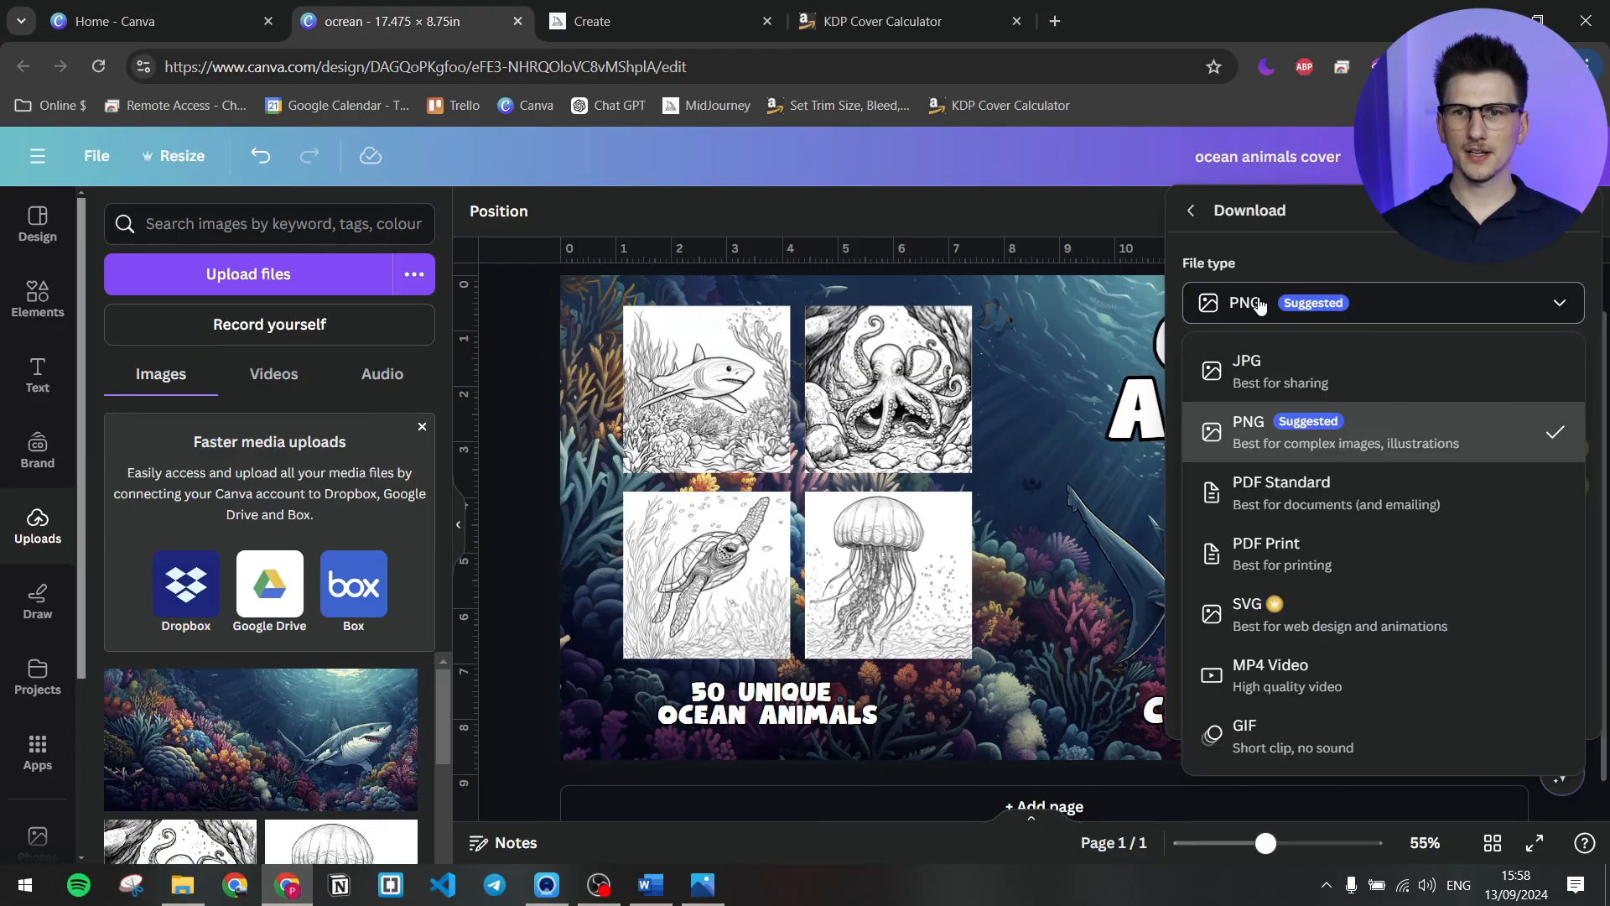
left_click(1305, 561)
left_click(1195, 374)
left_click(1382, 597)
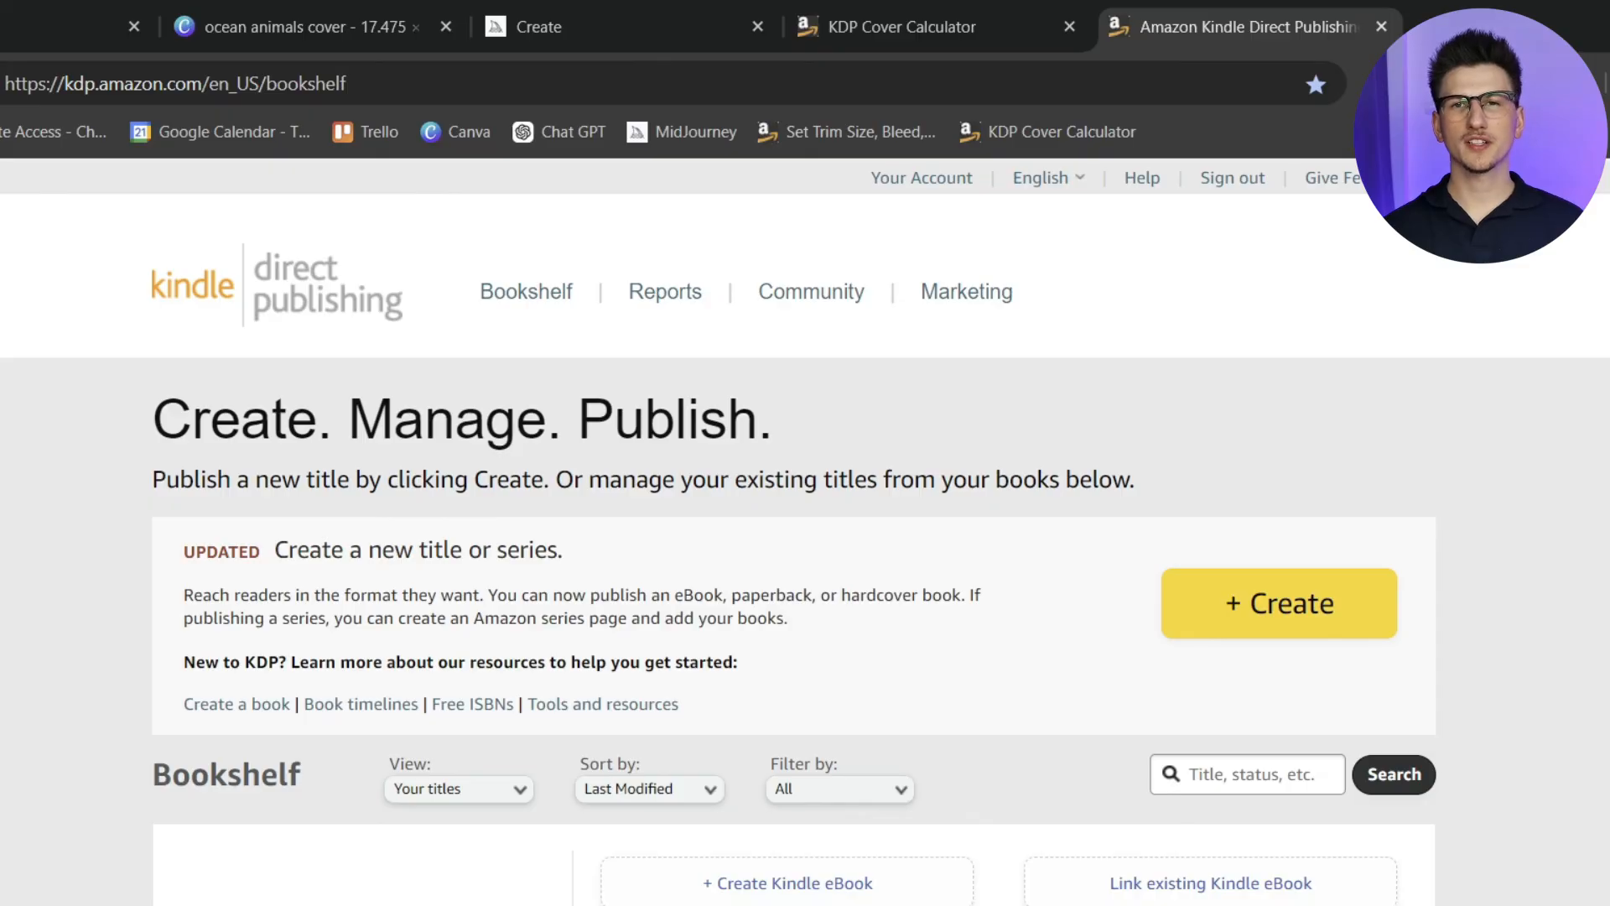
- In Kindle Direct Publishing, start creating a new paperback title
left_click(1264, 609)
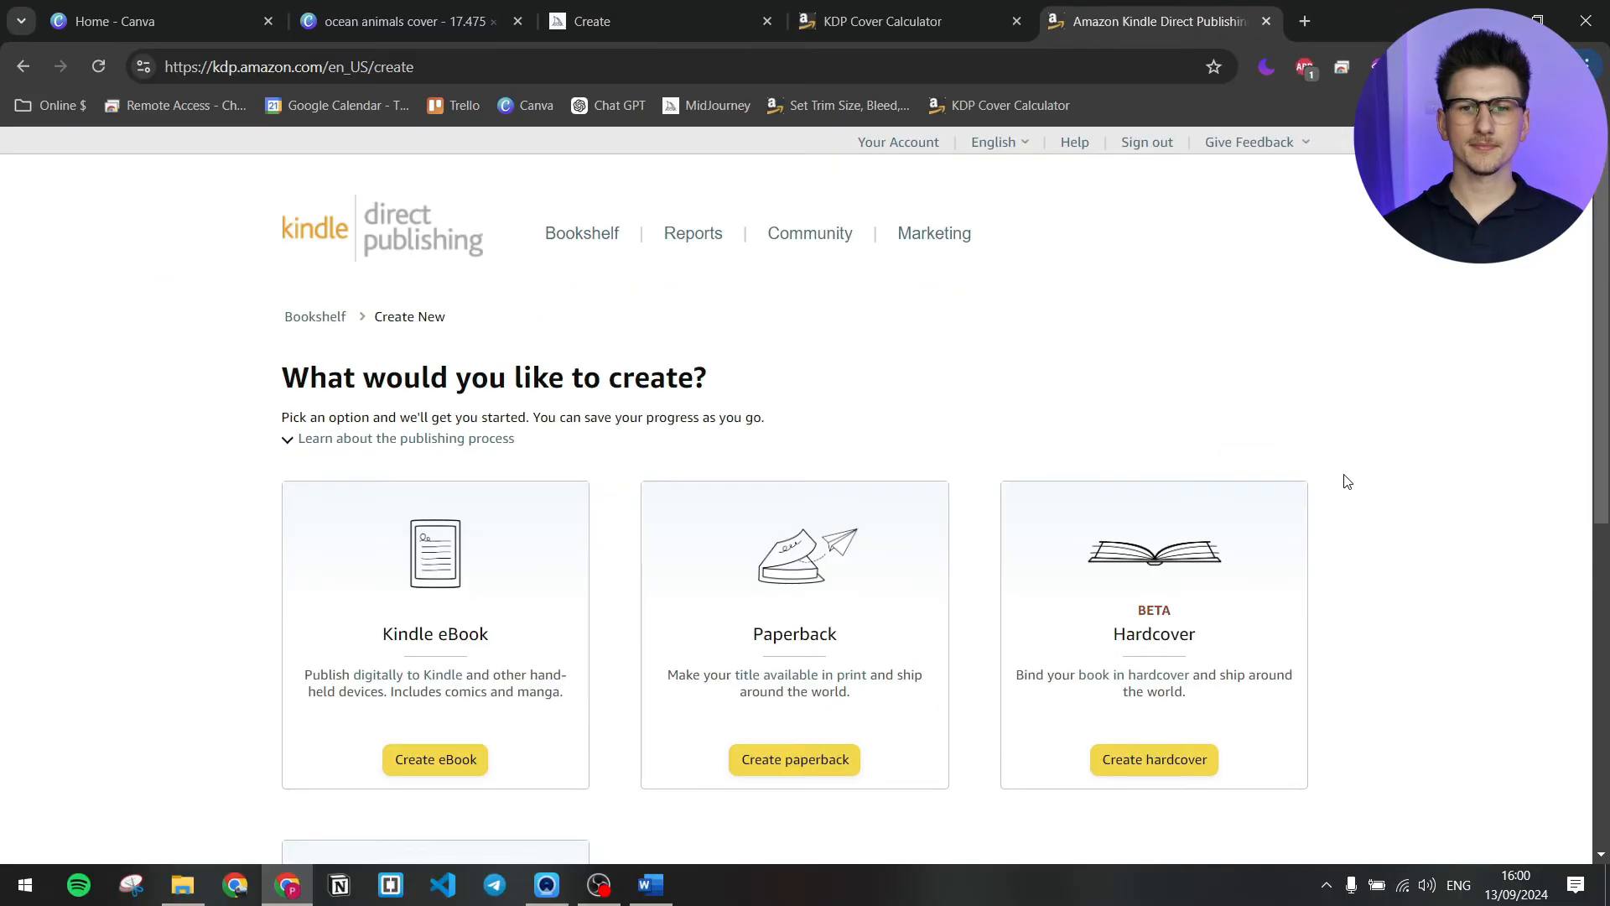
scroll(1130, 634, "down", 2)
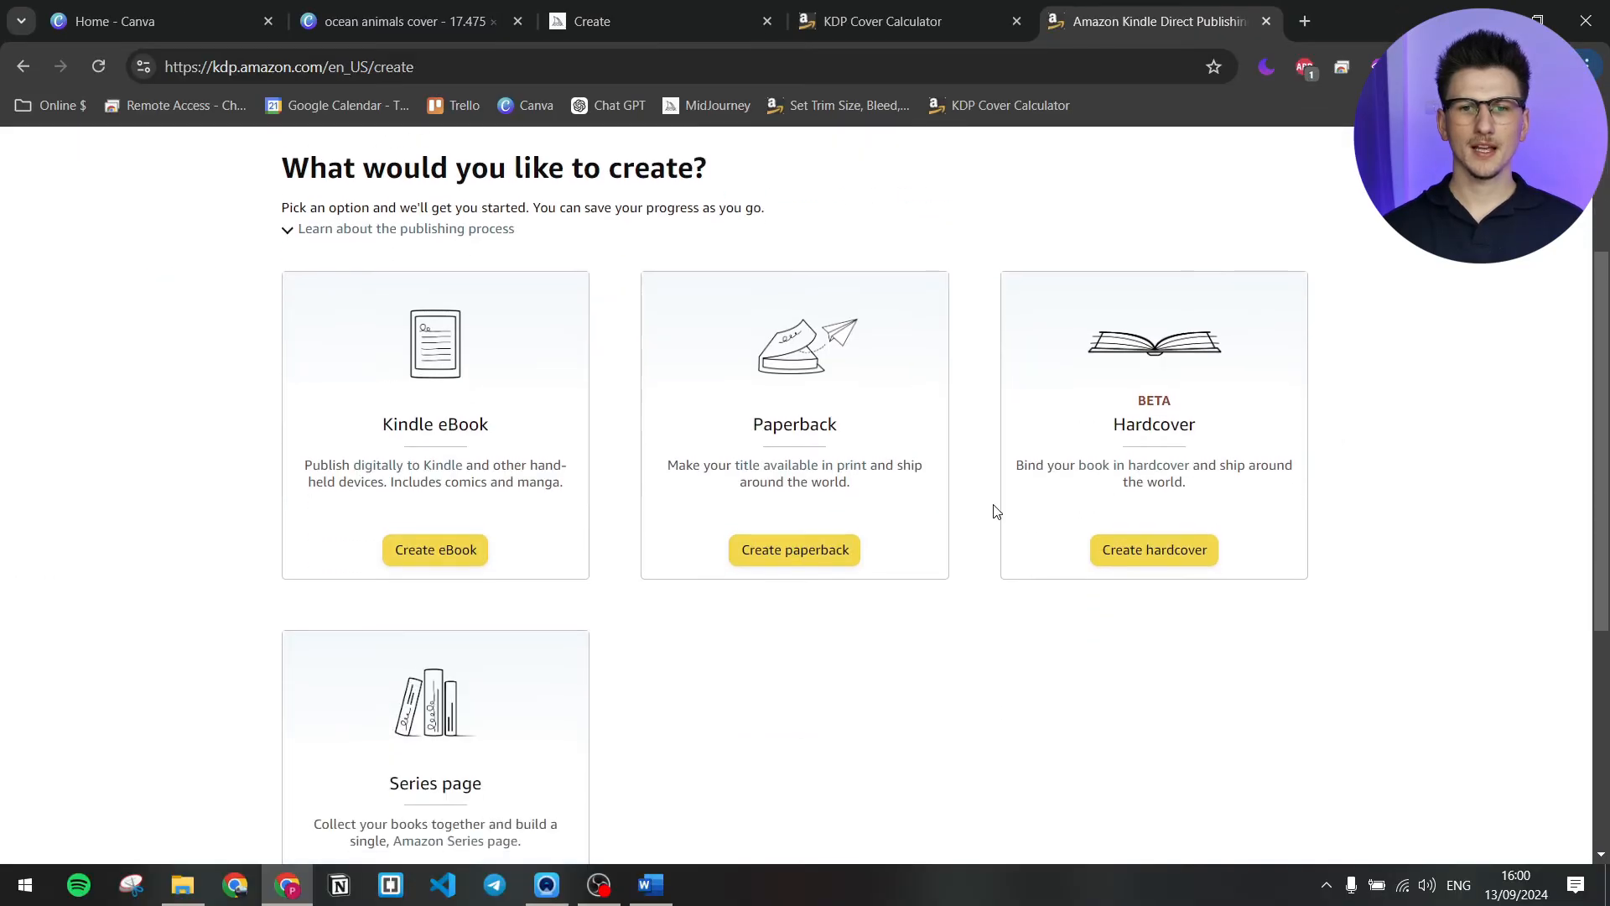
left_click(813, 571)
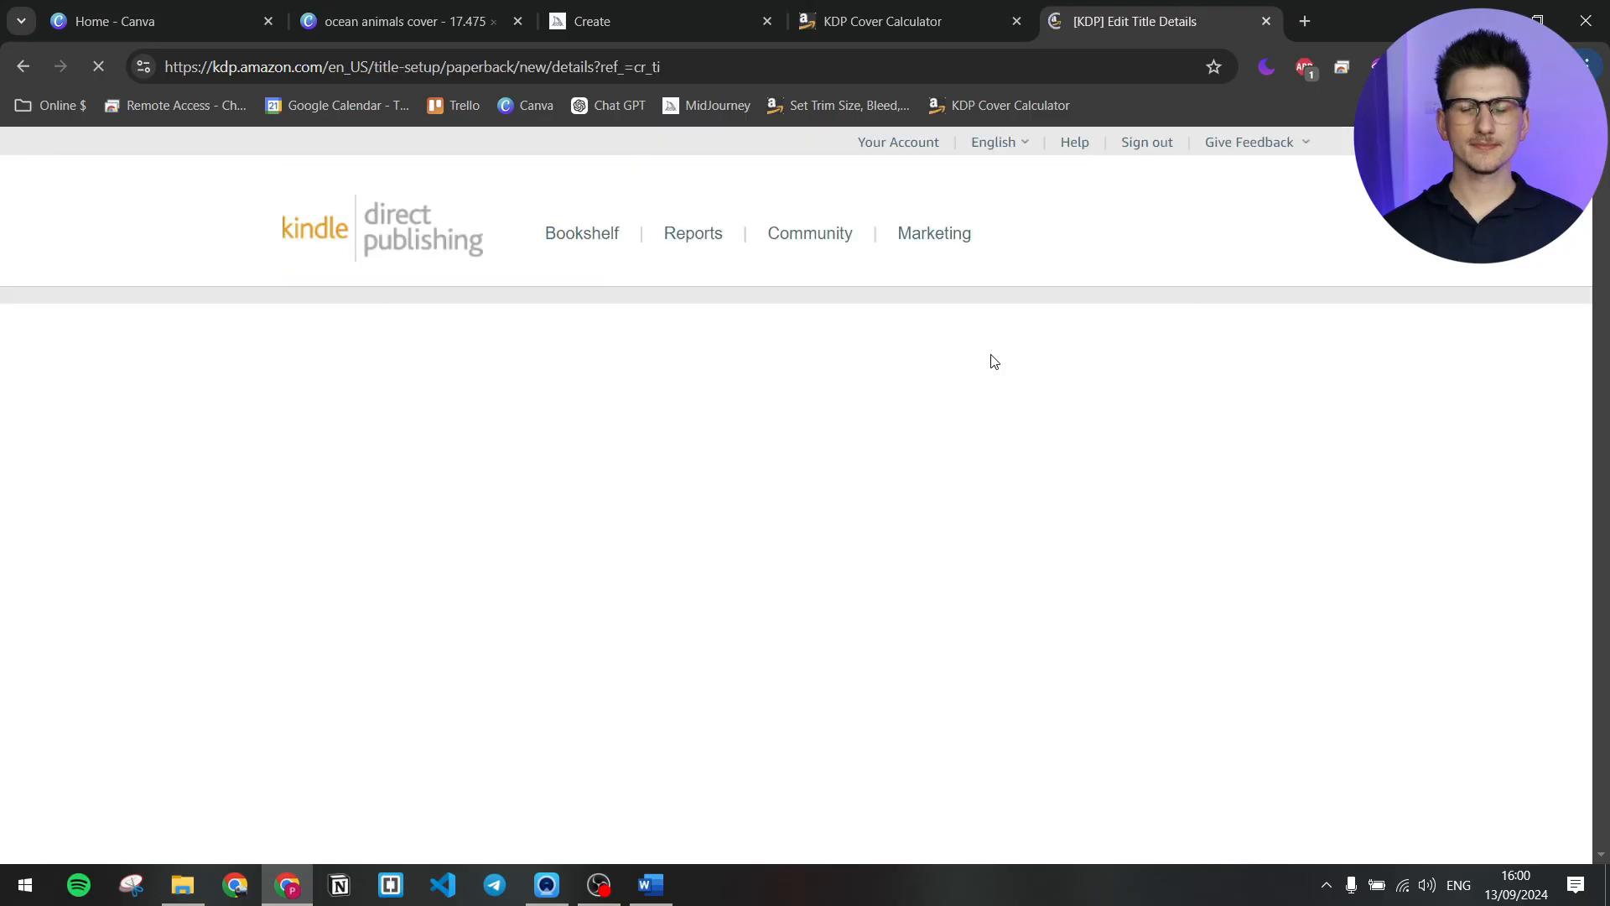
- Set the book title to "Ocean Animals Coloring Book" and the subtitle to "50 Fun Illustrations of Sea Creatures"
scroll(1132, 411, "down", 1)
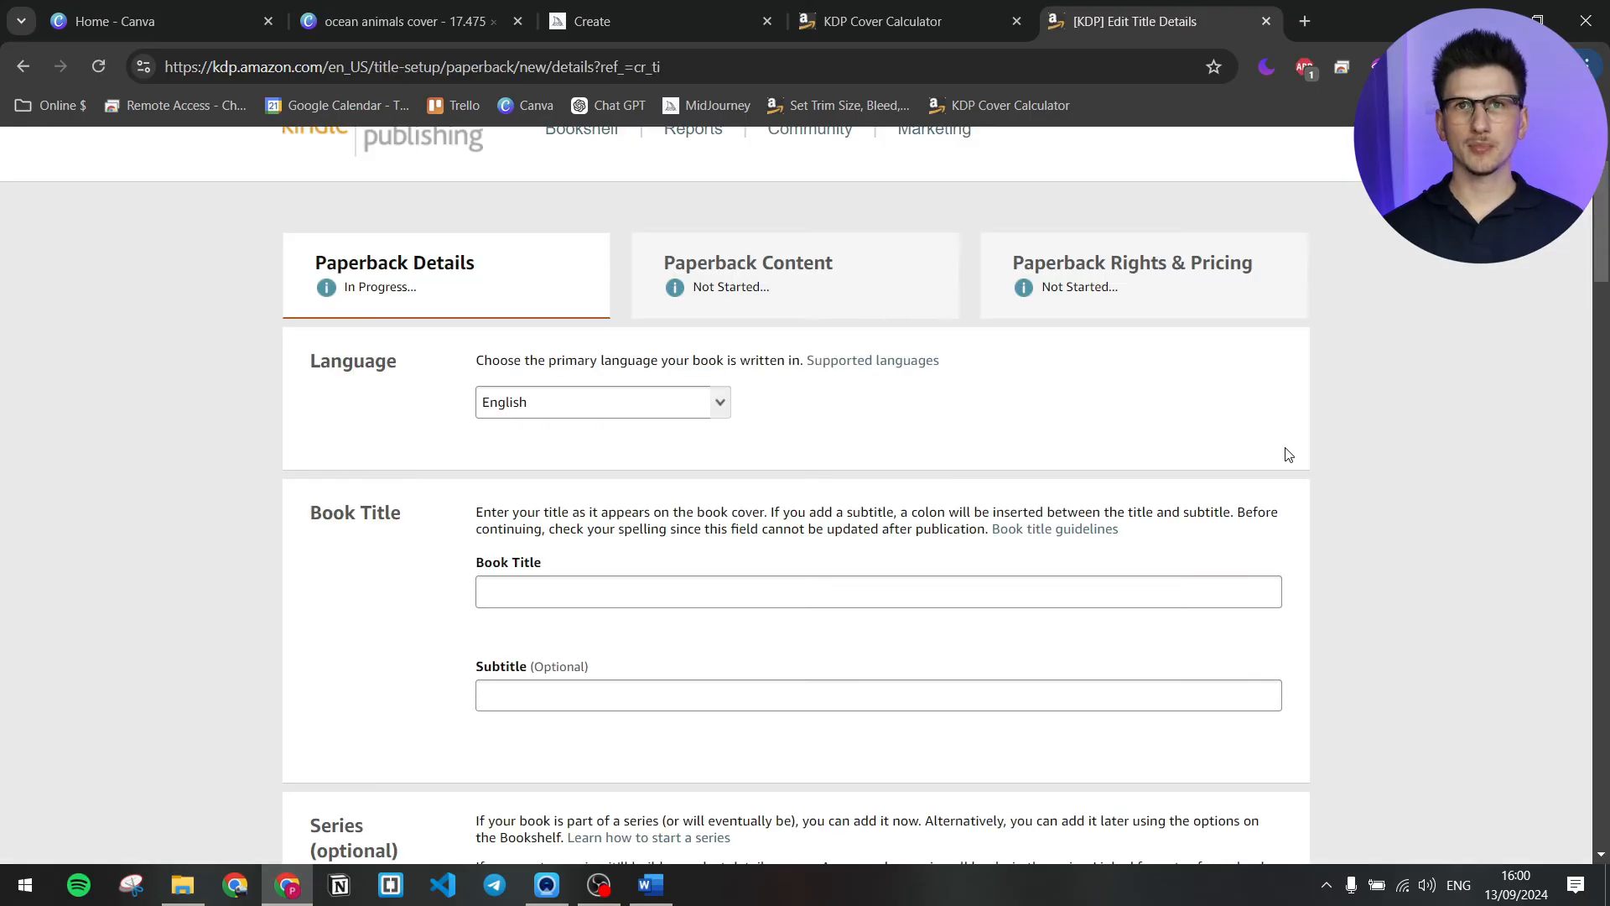
scroll(959, 390, "down", 1)
left_click(562, 490)
type("Ocean Ani")
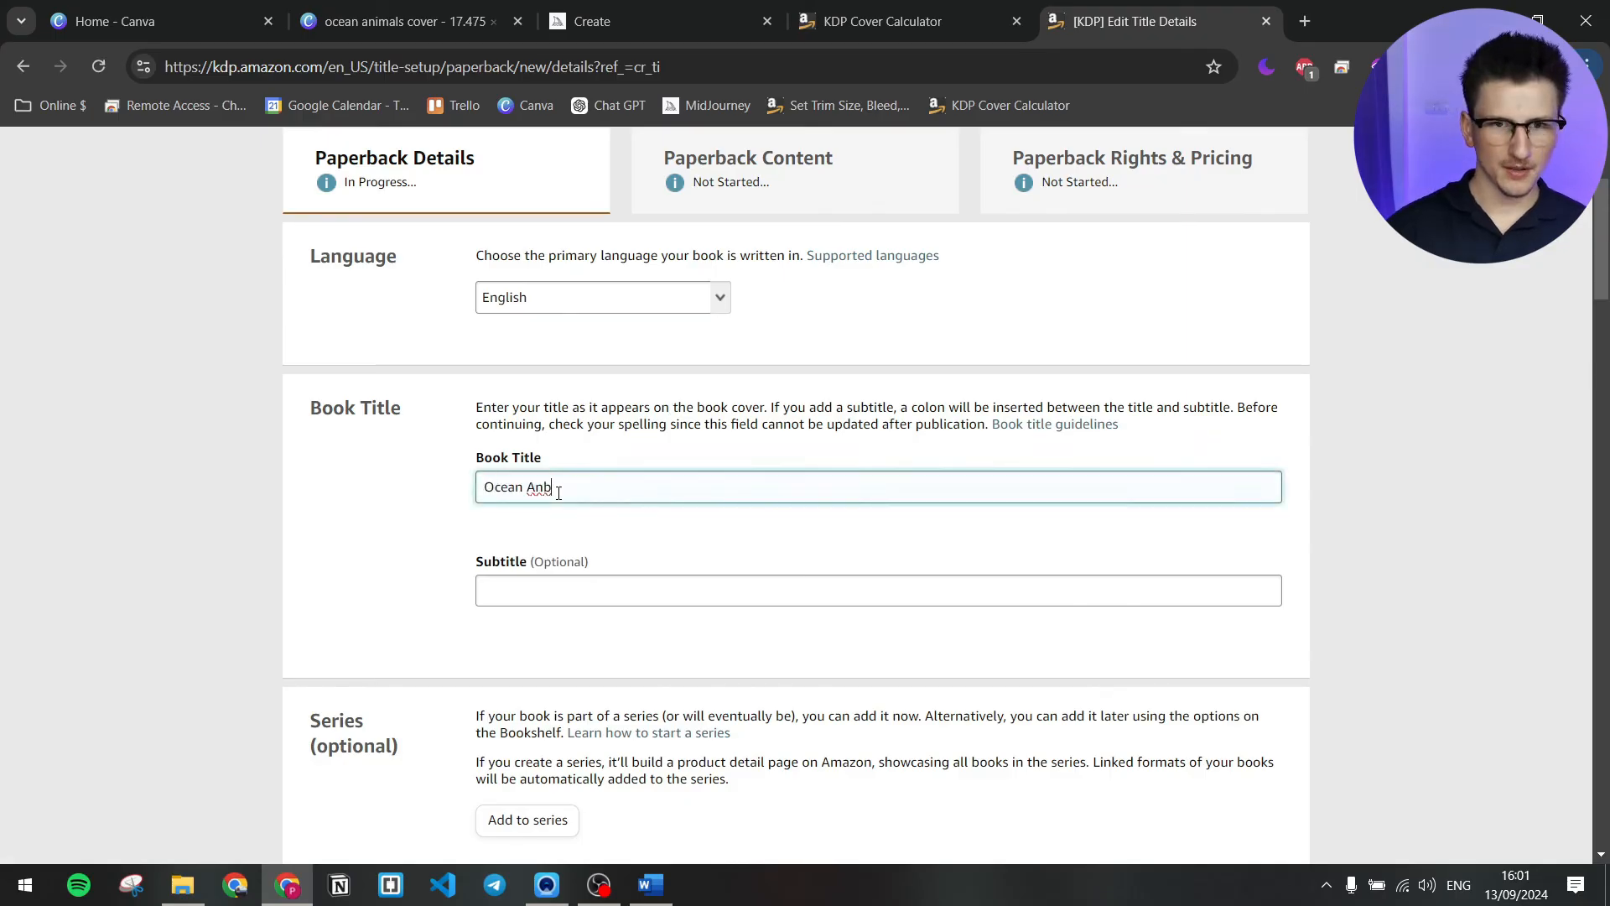
key("BackSpace")
type("imals")
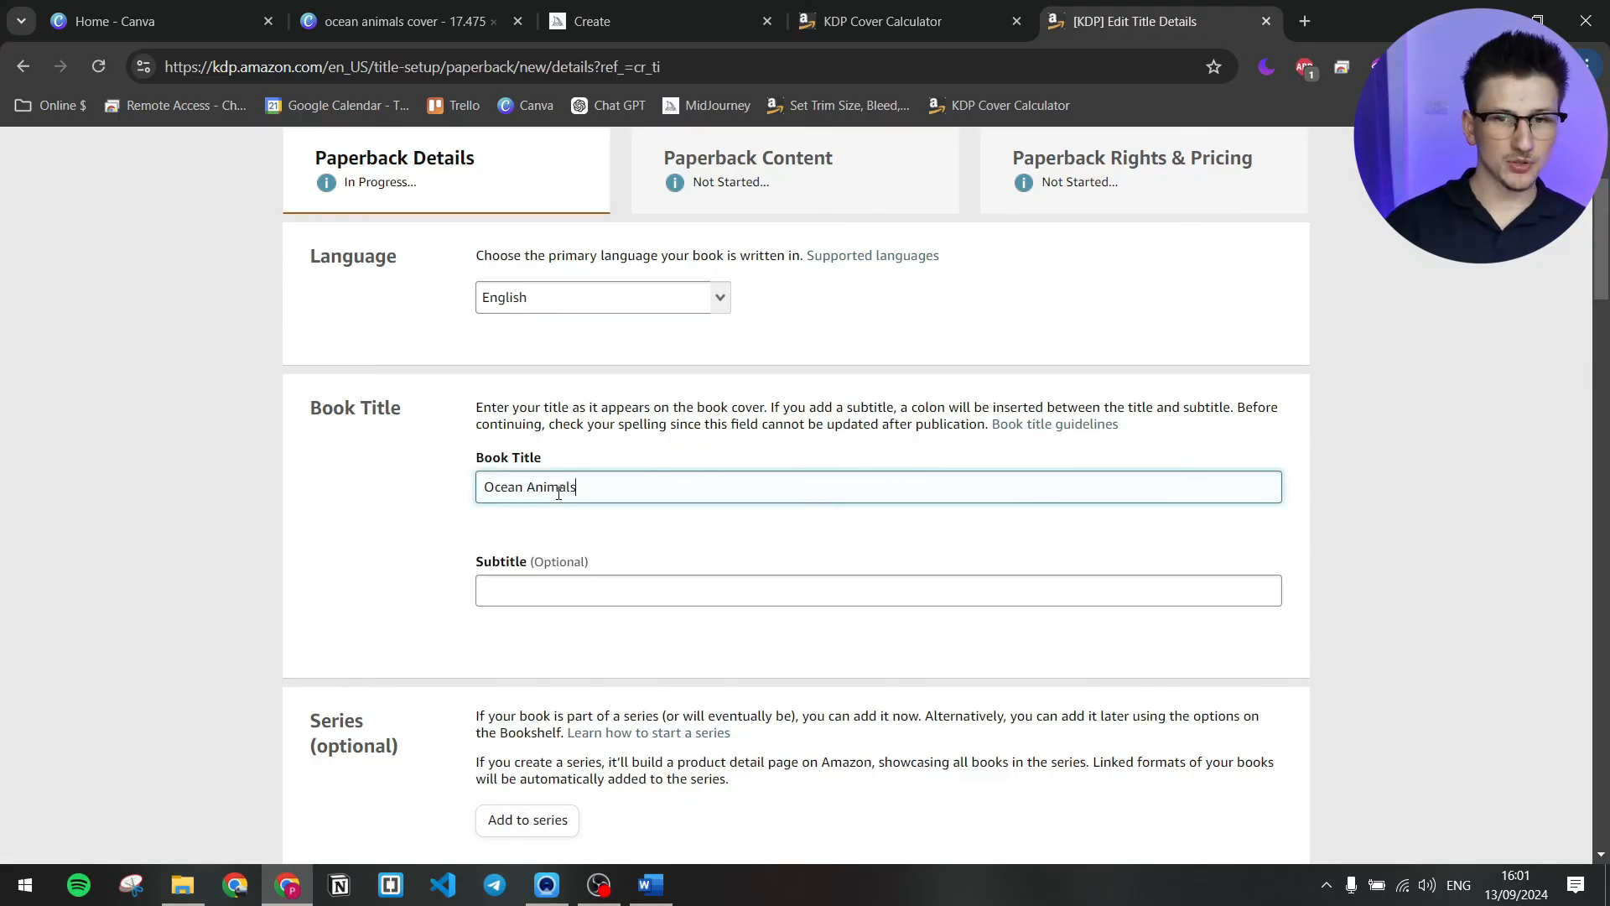
left_click(550, 593)
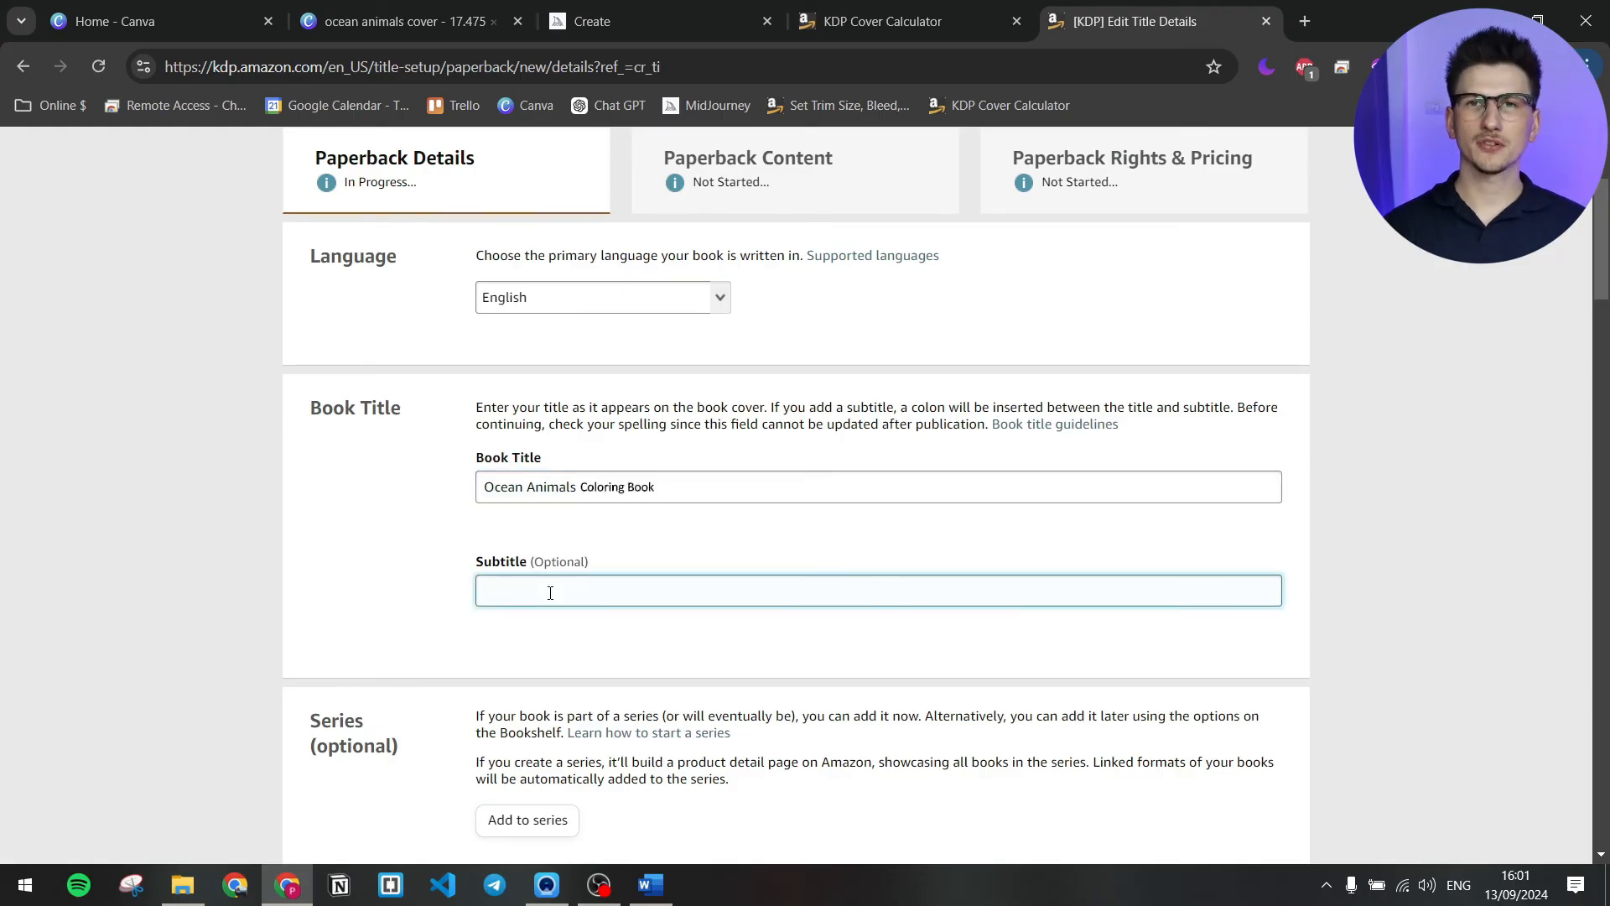
type("50 Fun Illustrations of Sea Creatures")
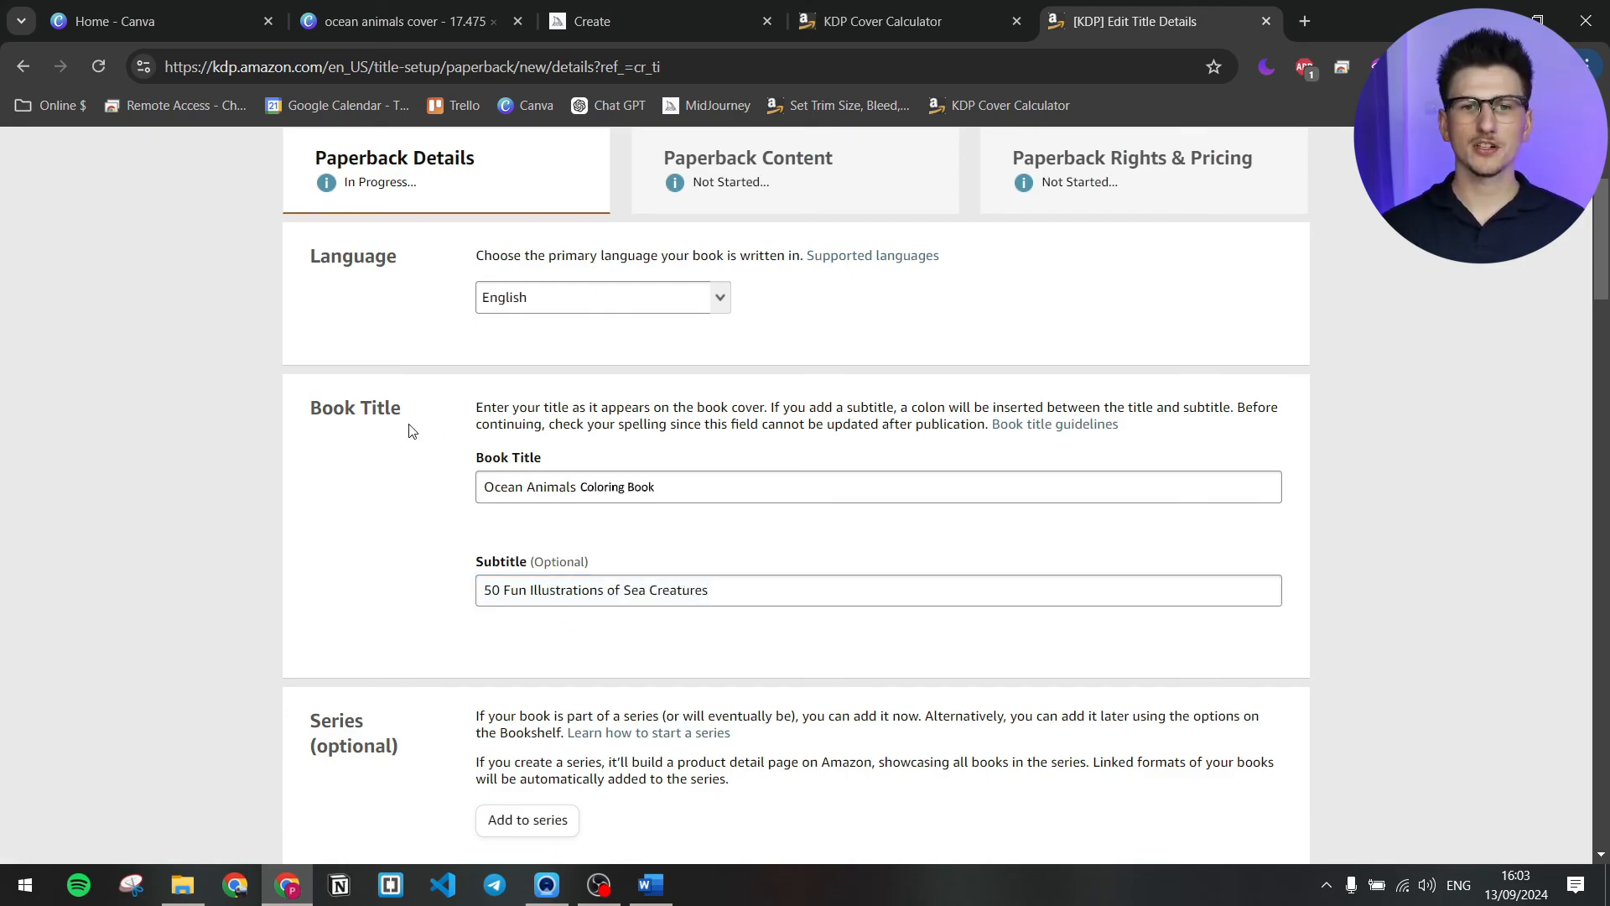
left_click_drag(663, 492, 437, 494)
left_click(423, 497)
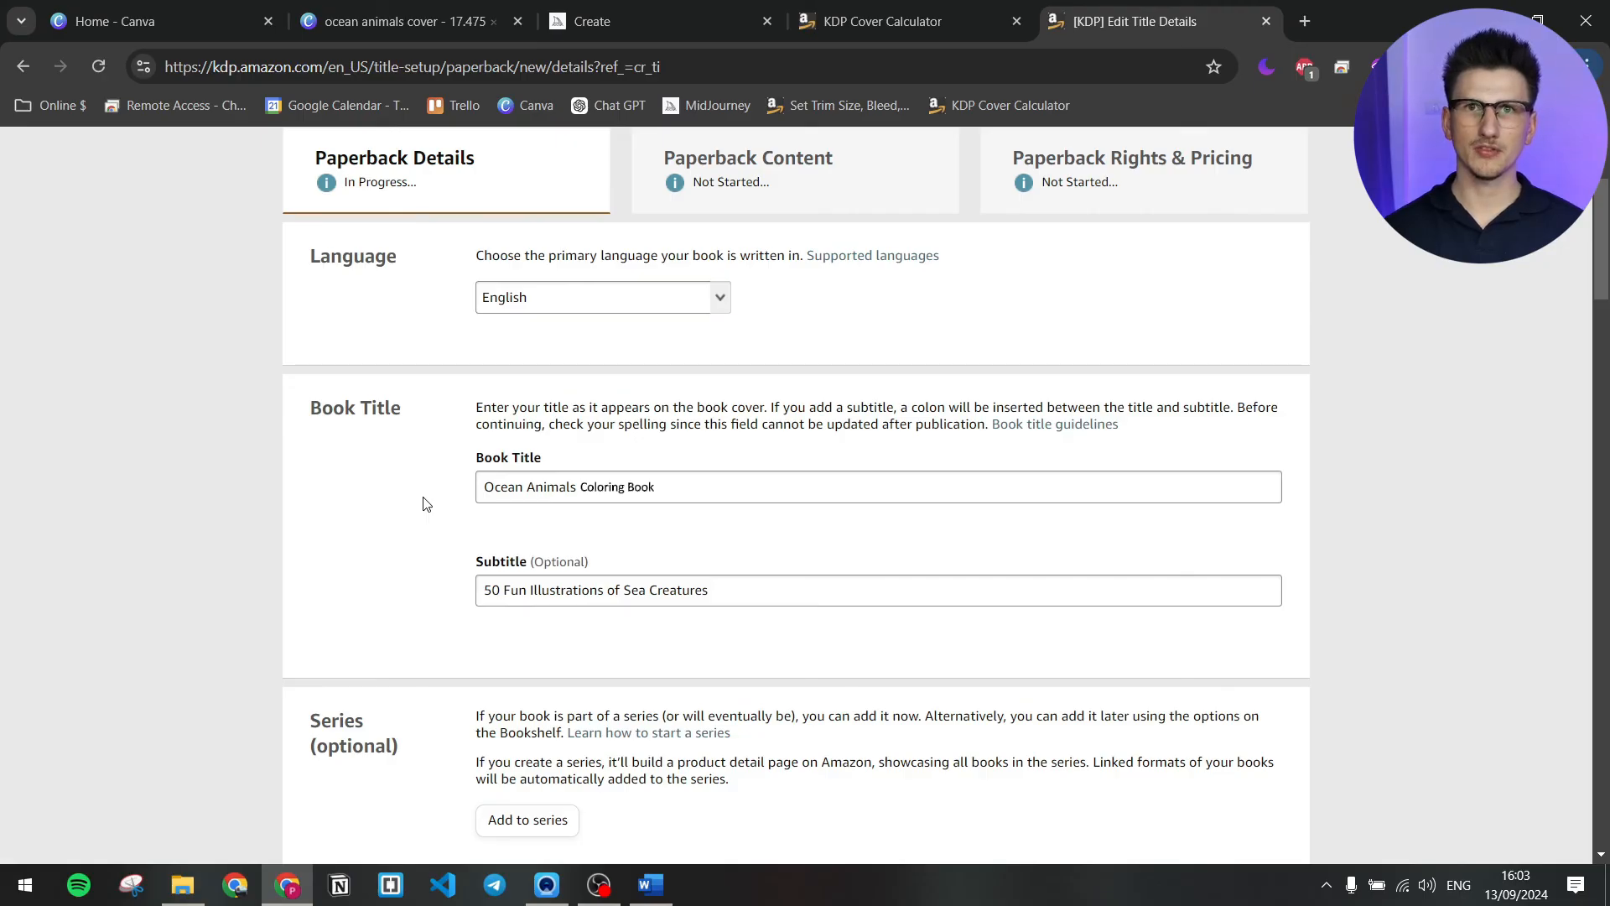
left_click_drag(644, 487, 391, 489)
left_click(391, 490)
left_click_drag(744, 590, 483, 583)
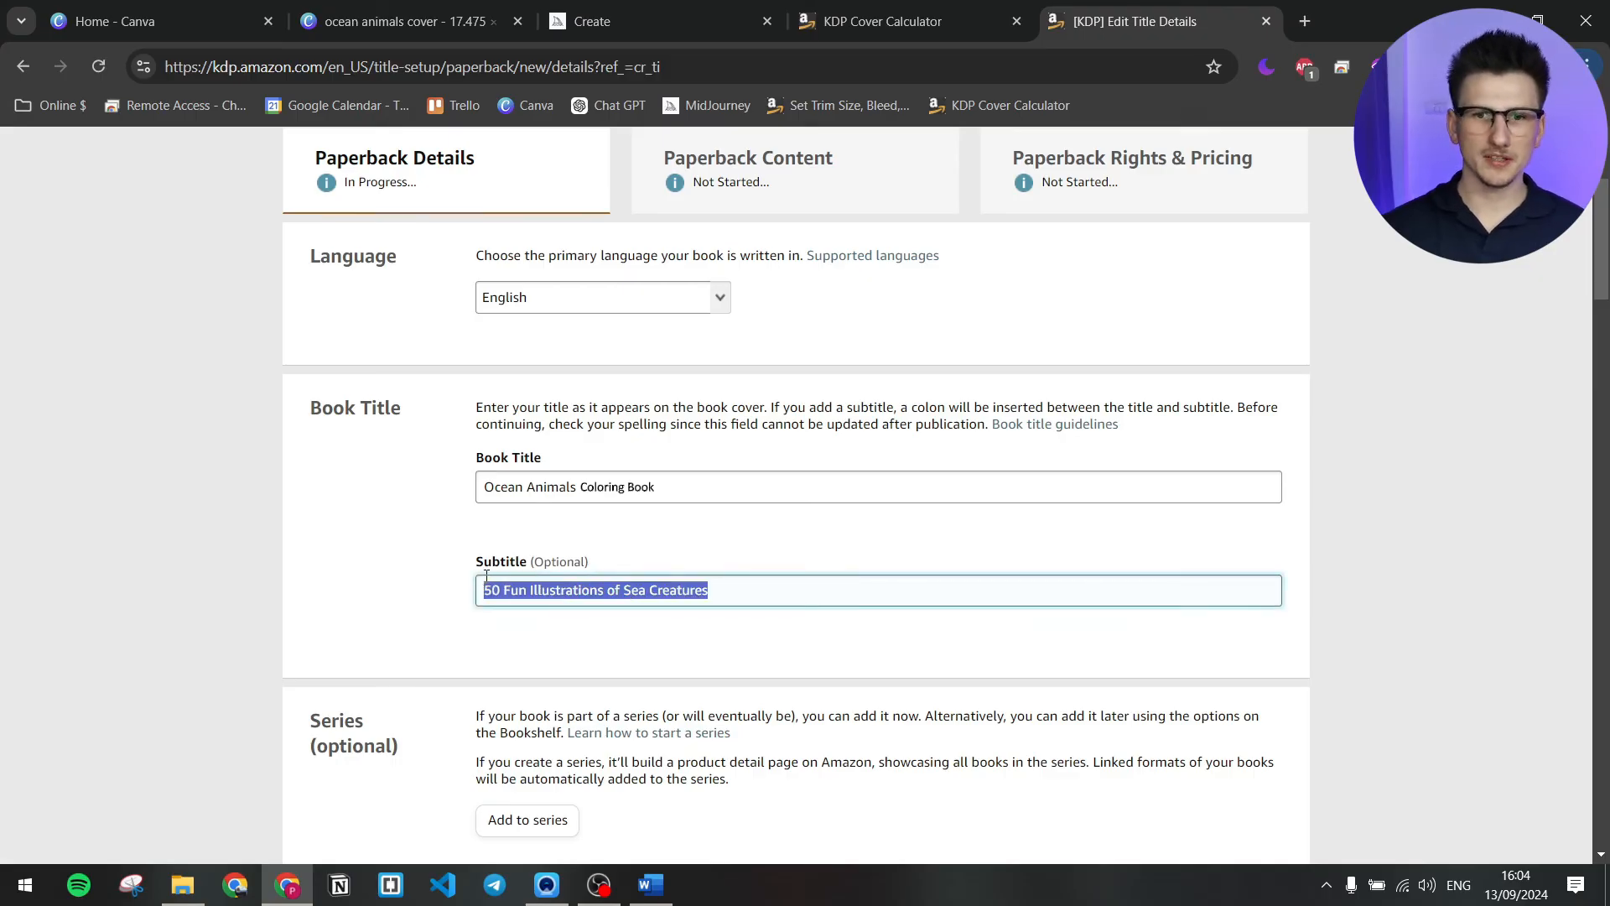
left_click(845, 599)
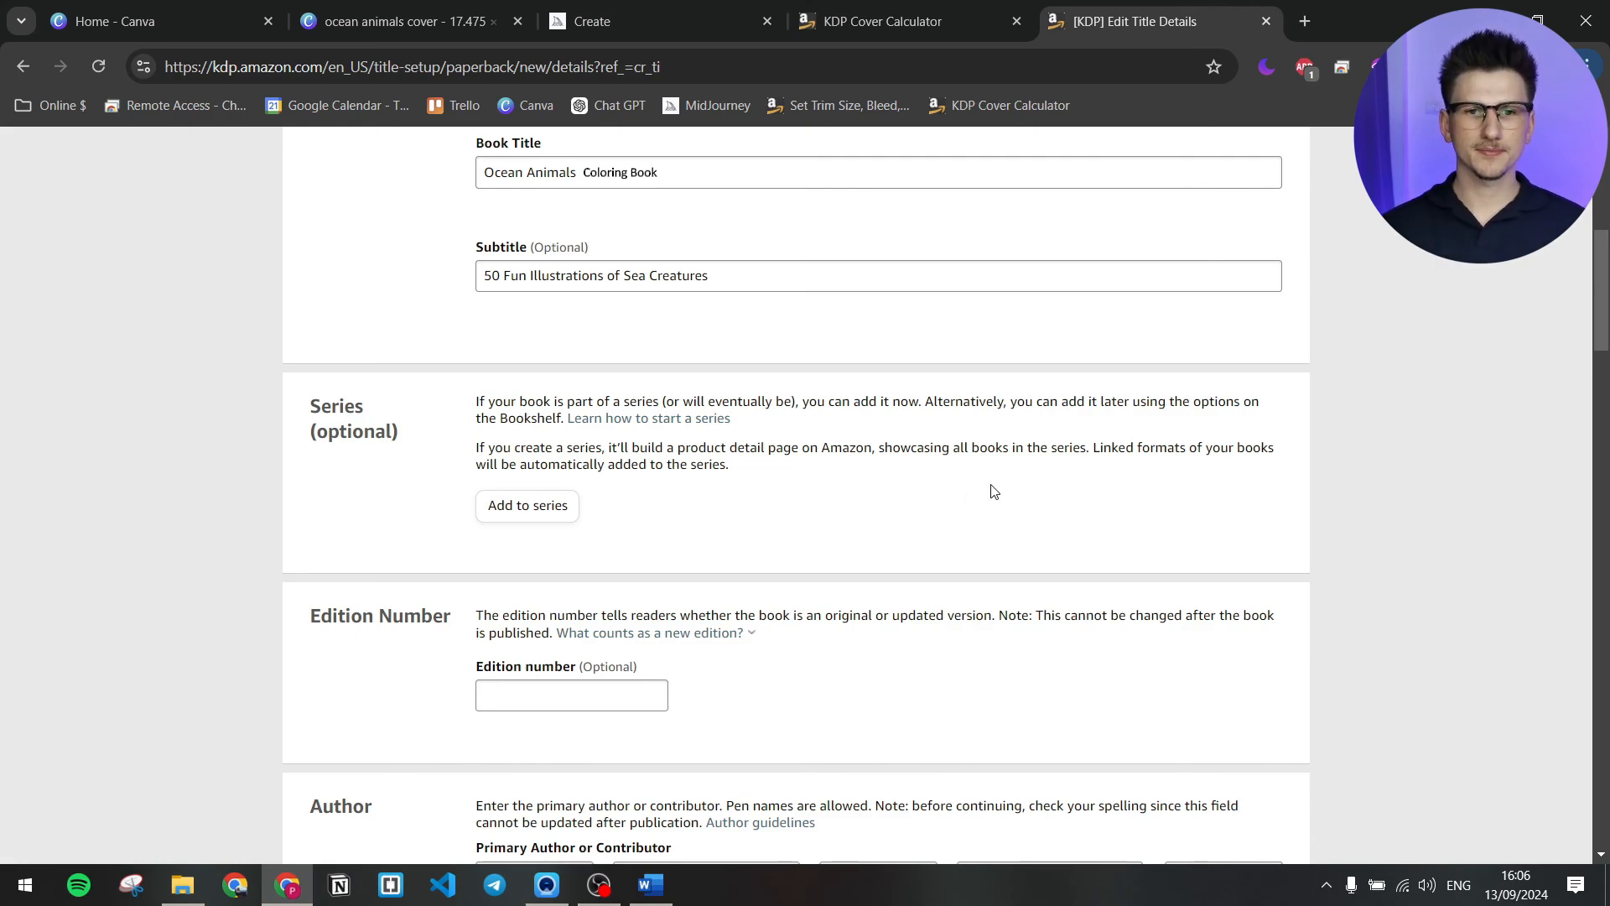
- Enter the primary author pen name with "Fun" as the first name and "Coloring" as the last name
scroll(707, 435, "down", 3)
scroll(743, 453, "down", 3)
left_click(719, 460)
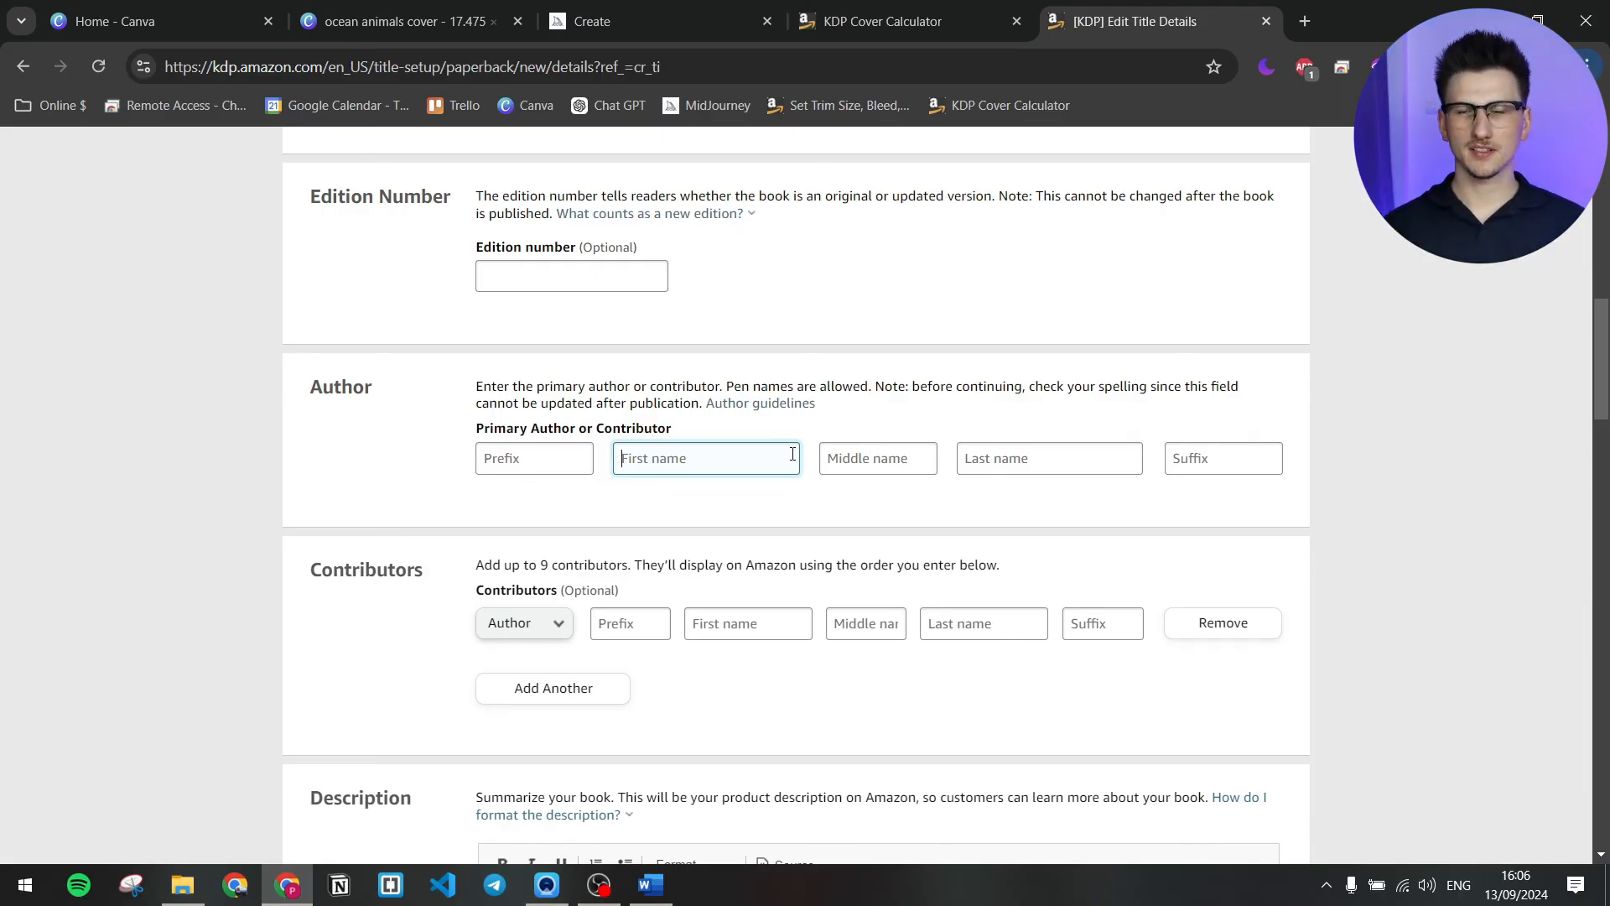
type("Fun")
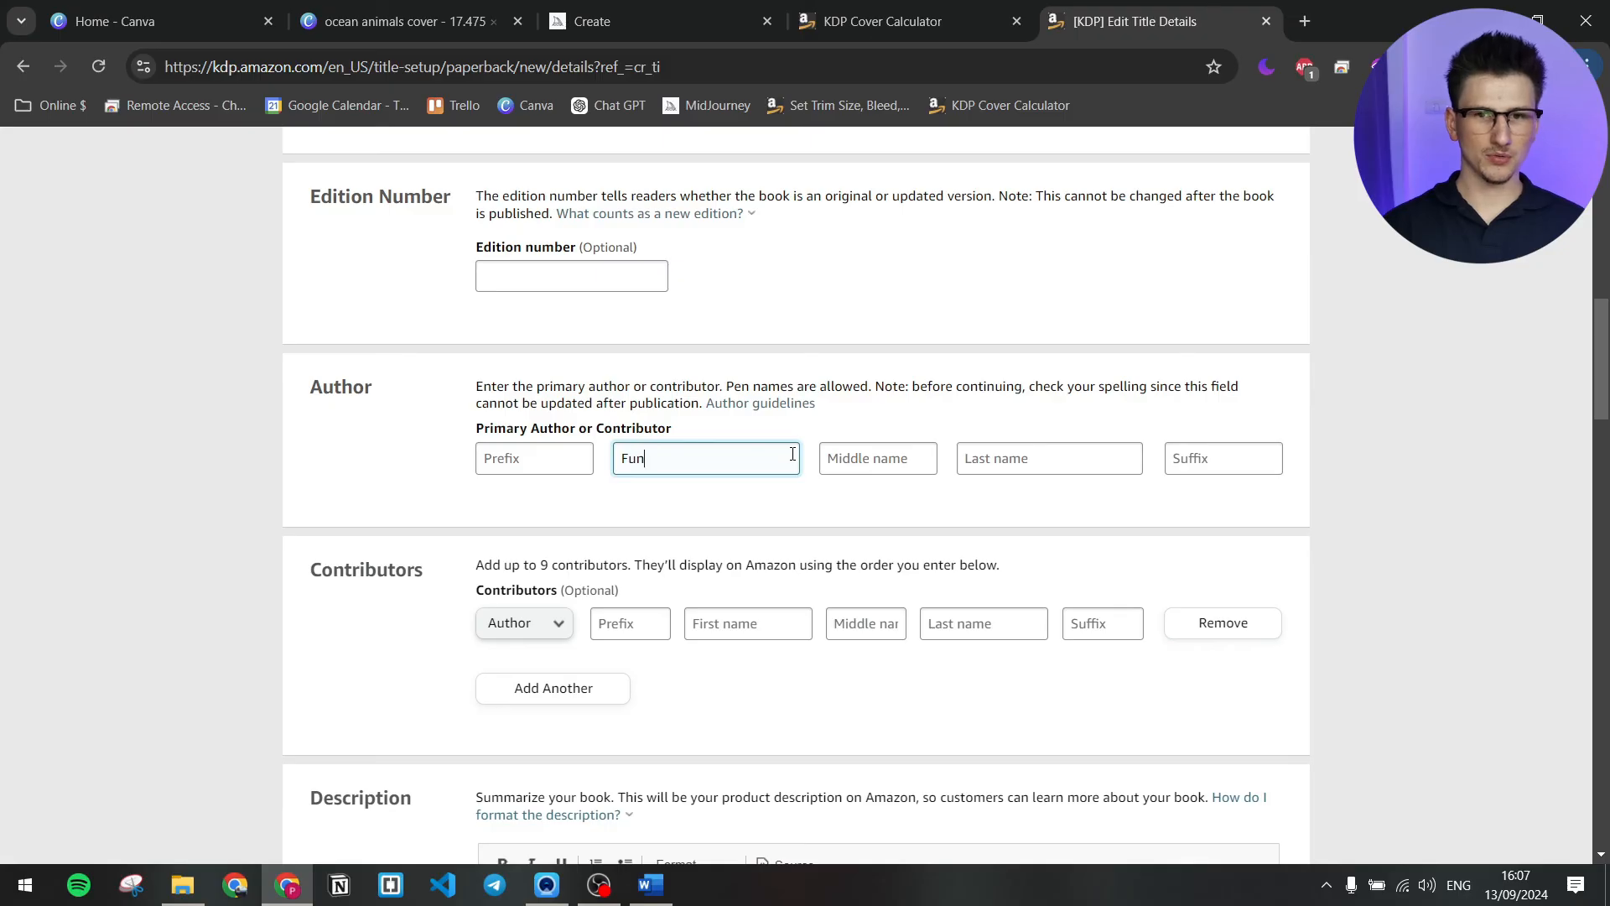
left_click(1007, 457)
type("Coloring")
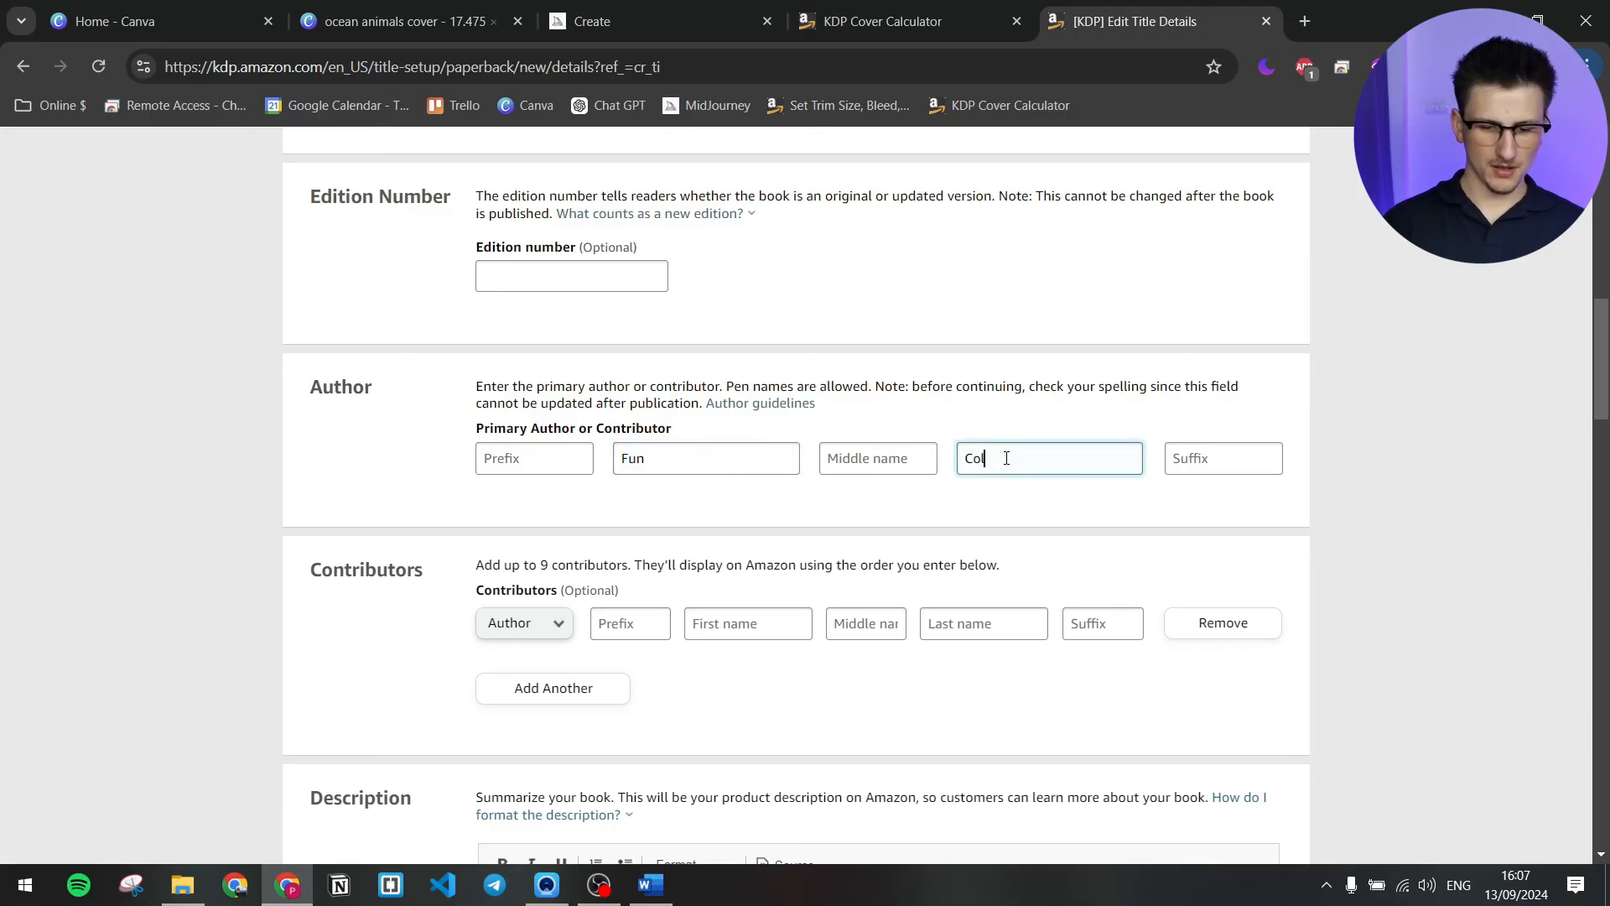
left_click(1323, 470)
- Place the text cursor in the book's Description editor
scroll(1324, 469, "down", 2)
scroll(1294, 395, "down", 4)
scroll(747, 427, "up", 1)
left_click(787, 584)
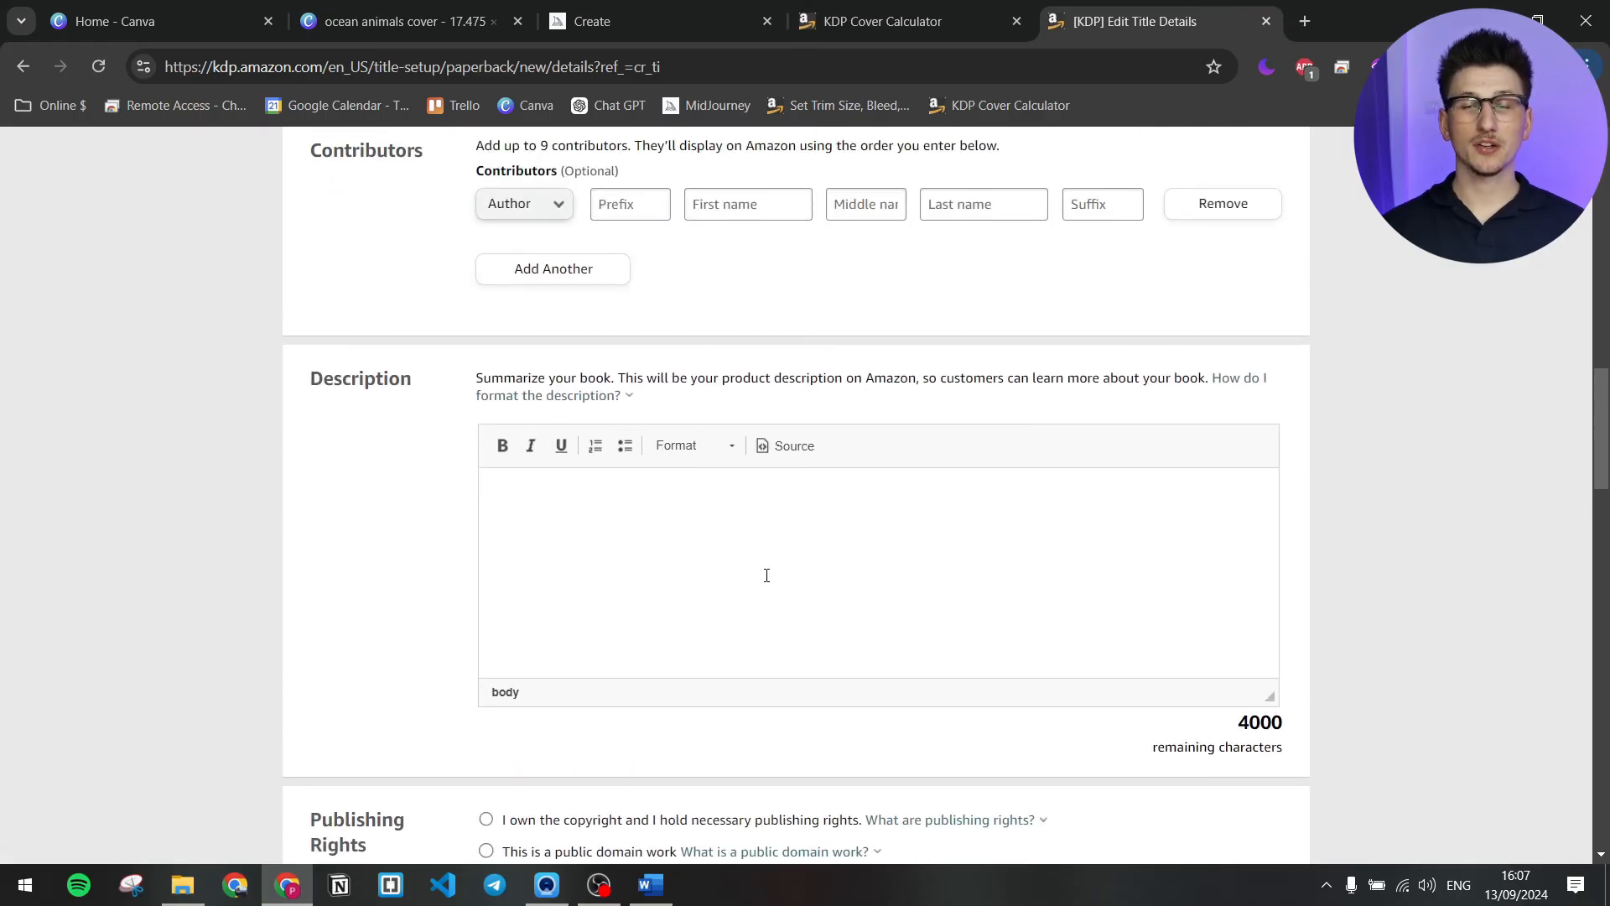
scroll(715, 431, "down", 1)
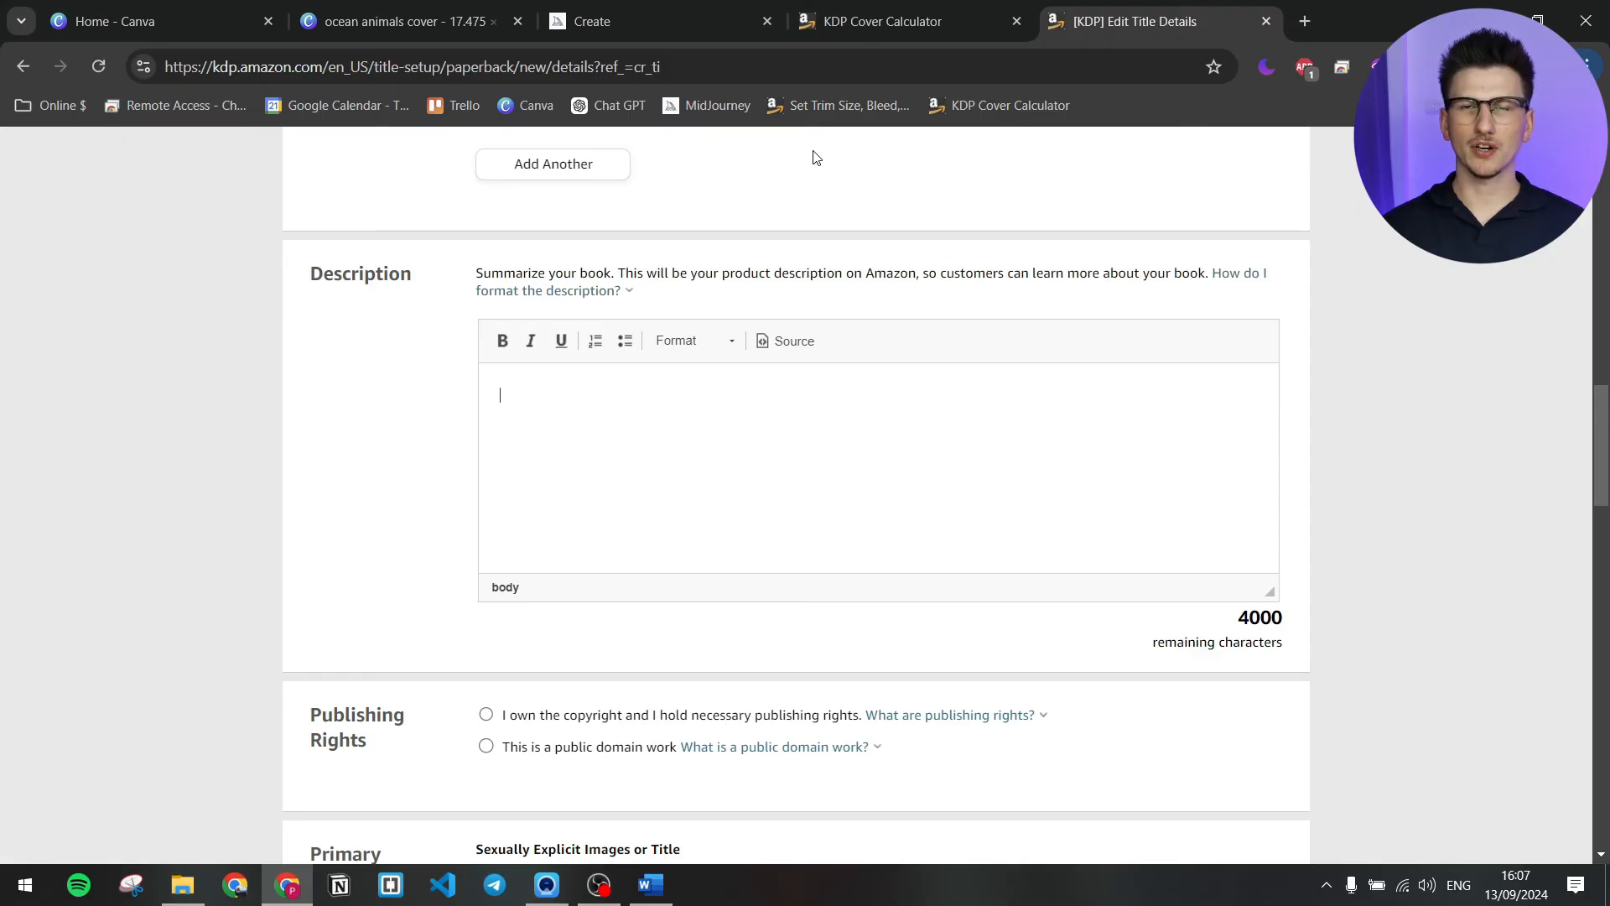
scroll(941, 530, "up", 1)
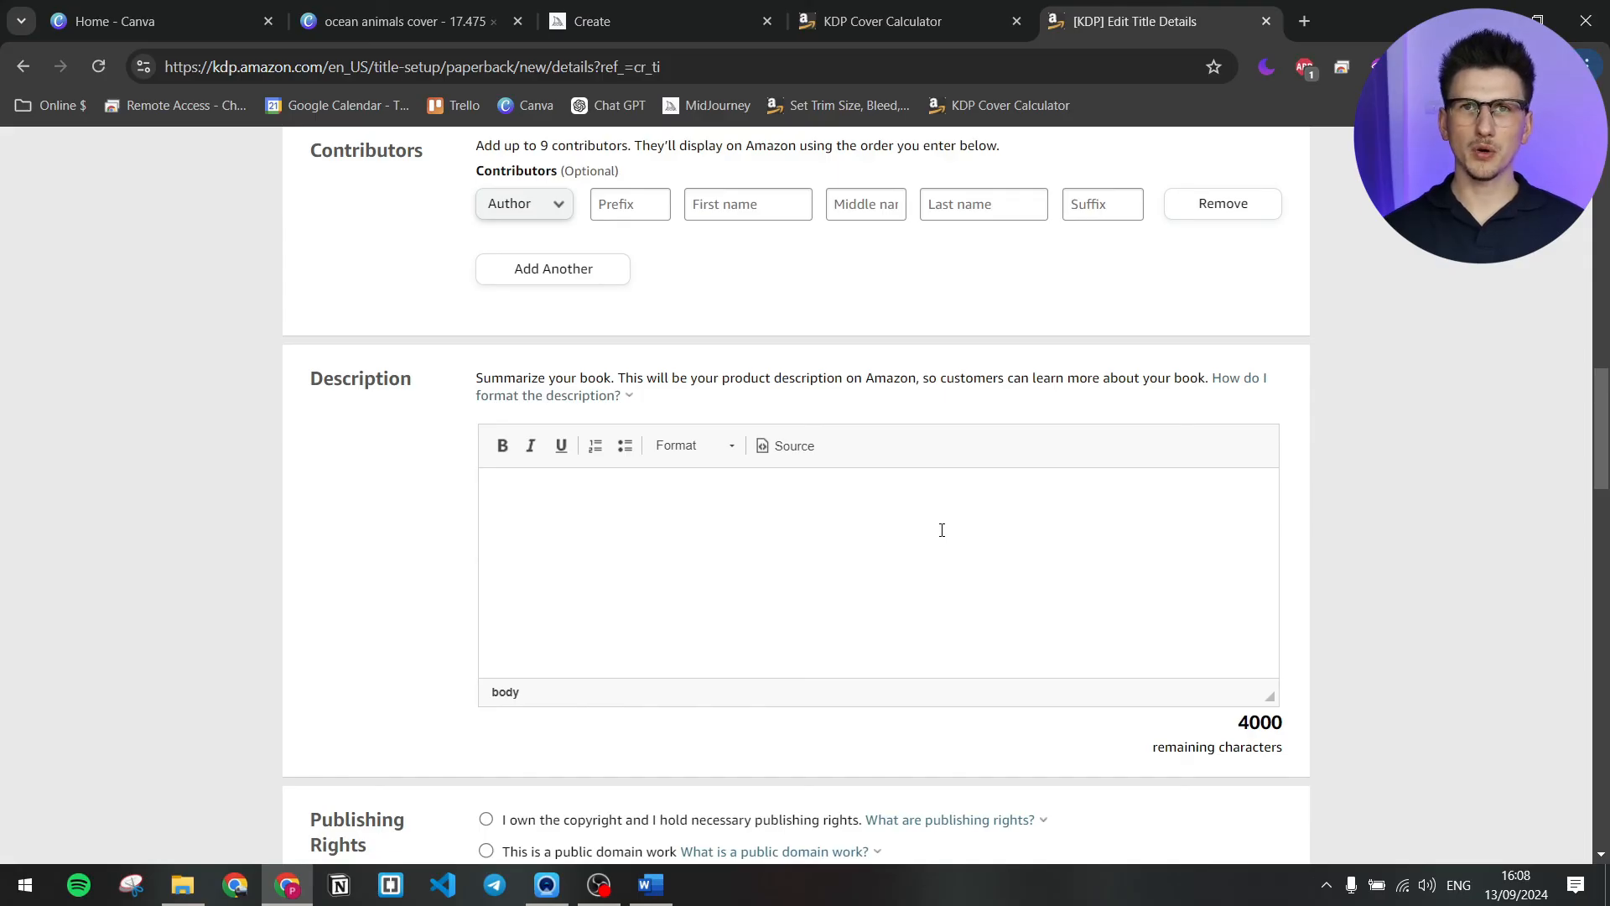
left_click(942, 530)
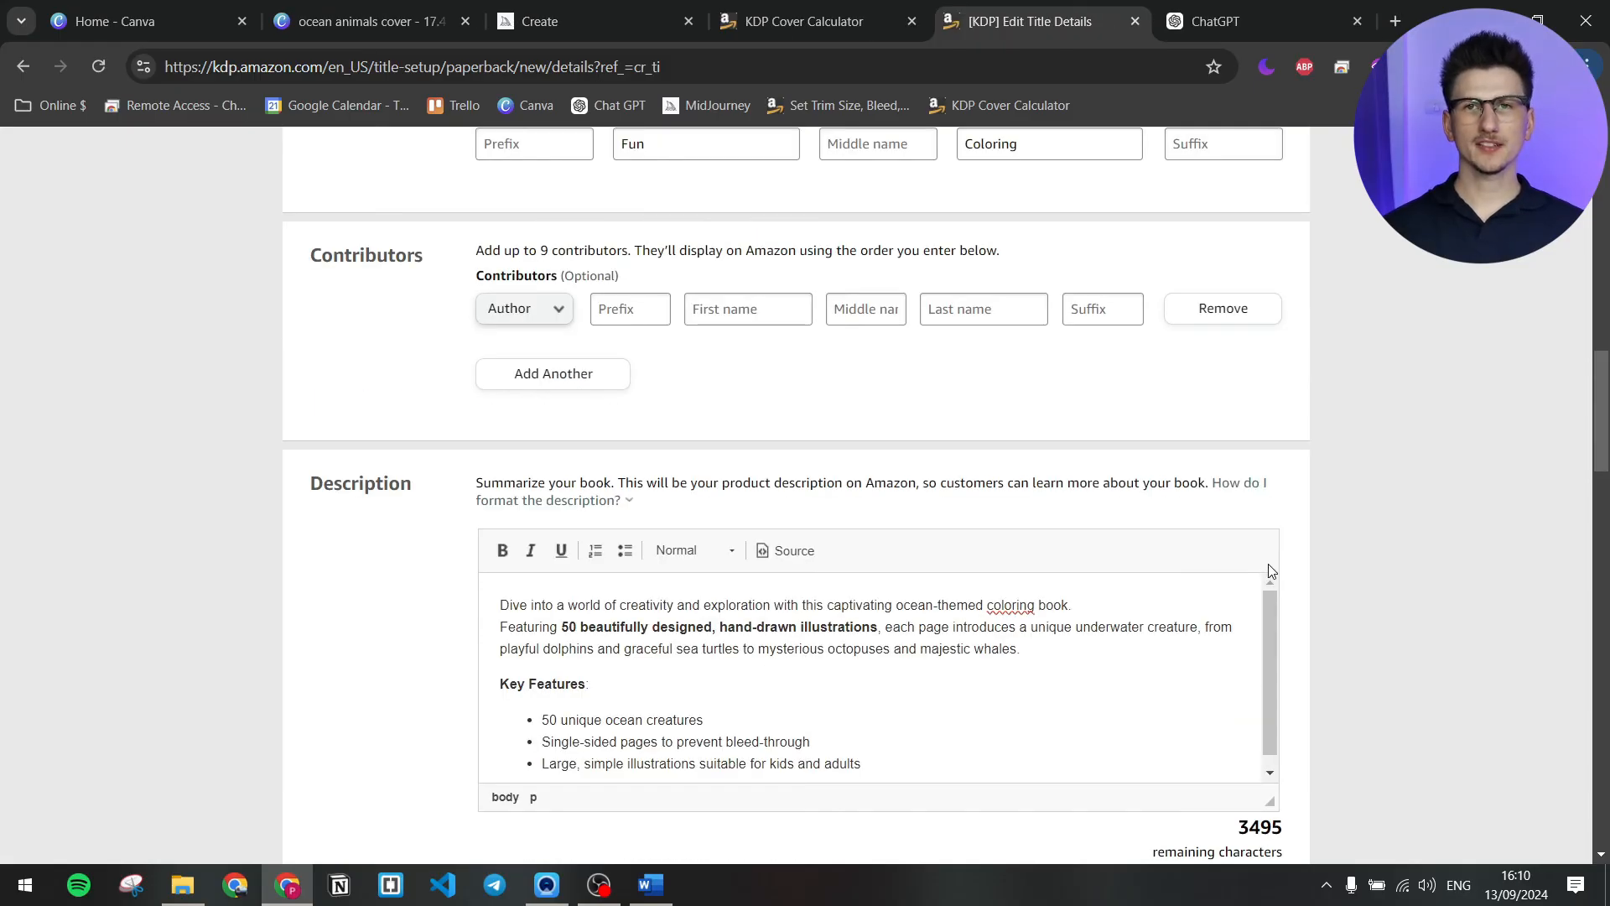
mouse_move(1274, 613)
left_mouse_down()
mouse_move(1266, 662)
mouse_move(1265, 597)
left_mouse_up()
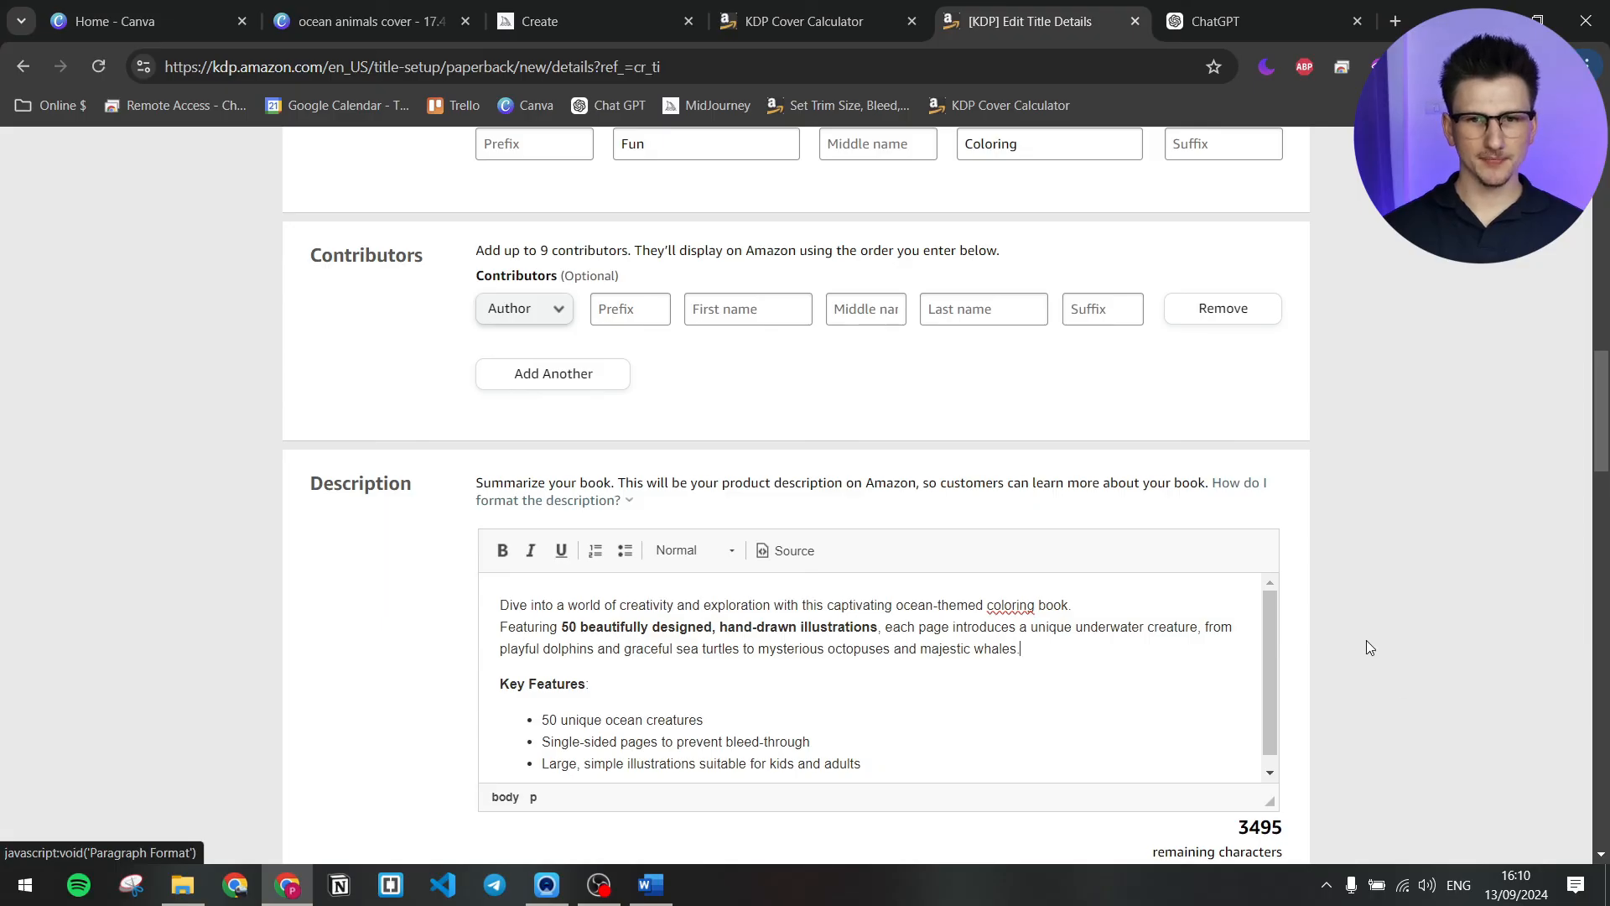
left_click_drag(1273, 635, 1273, 666)
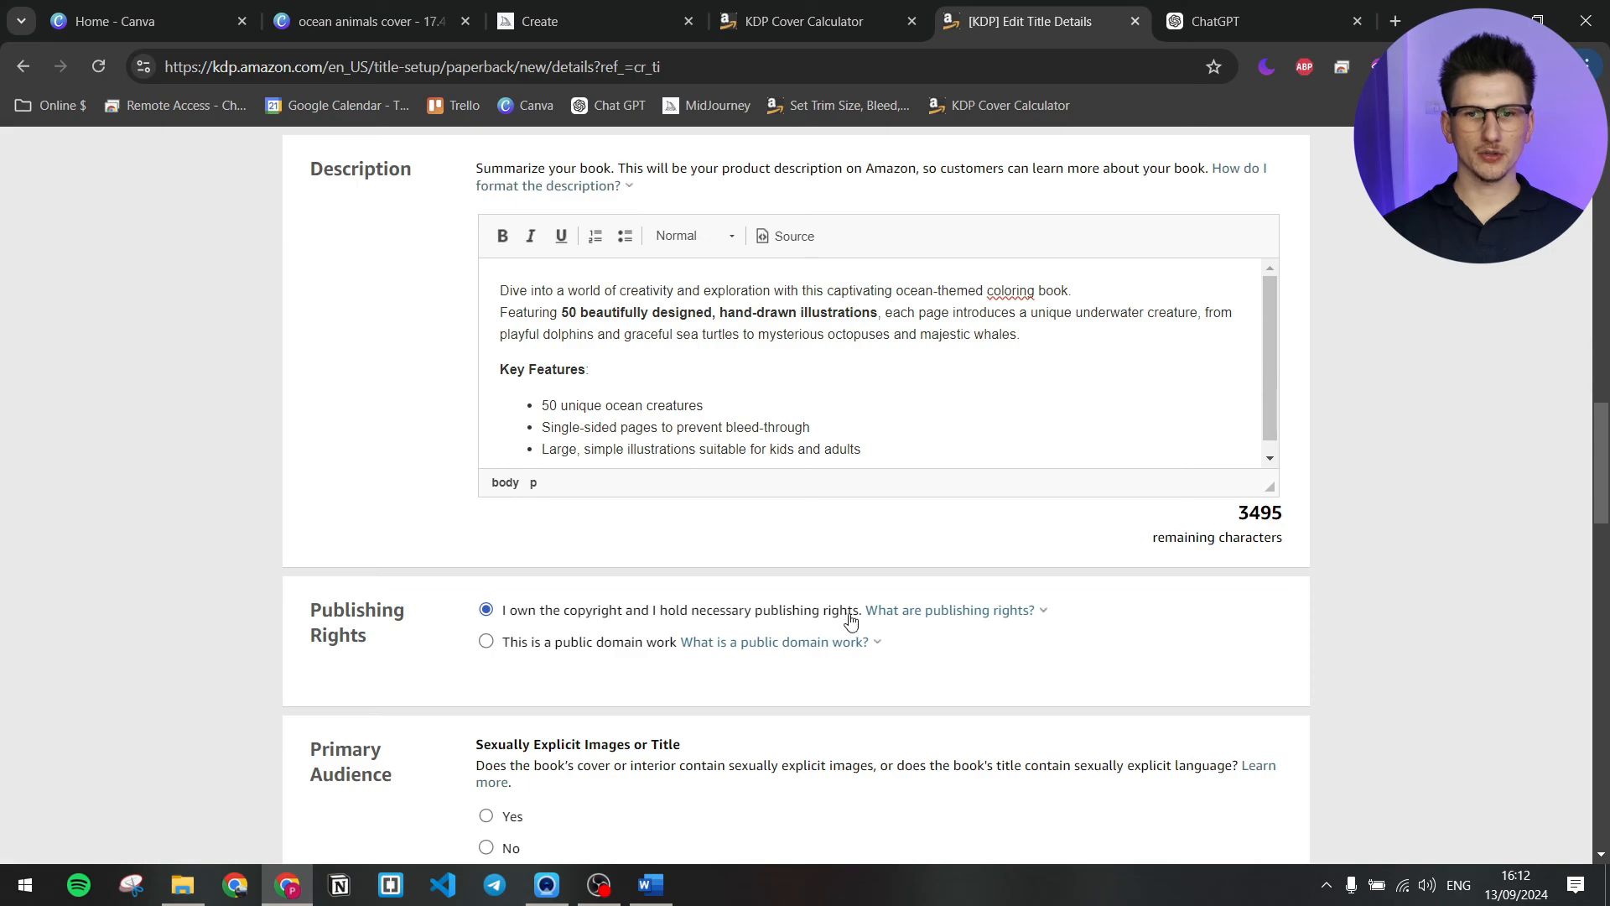
- Declare that the book has no sexually explicit images or title, and set its reading age from Baby to 18+
scroll(1383, 483, "down", 3)
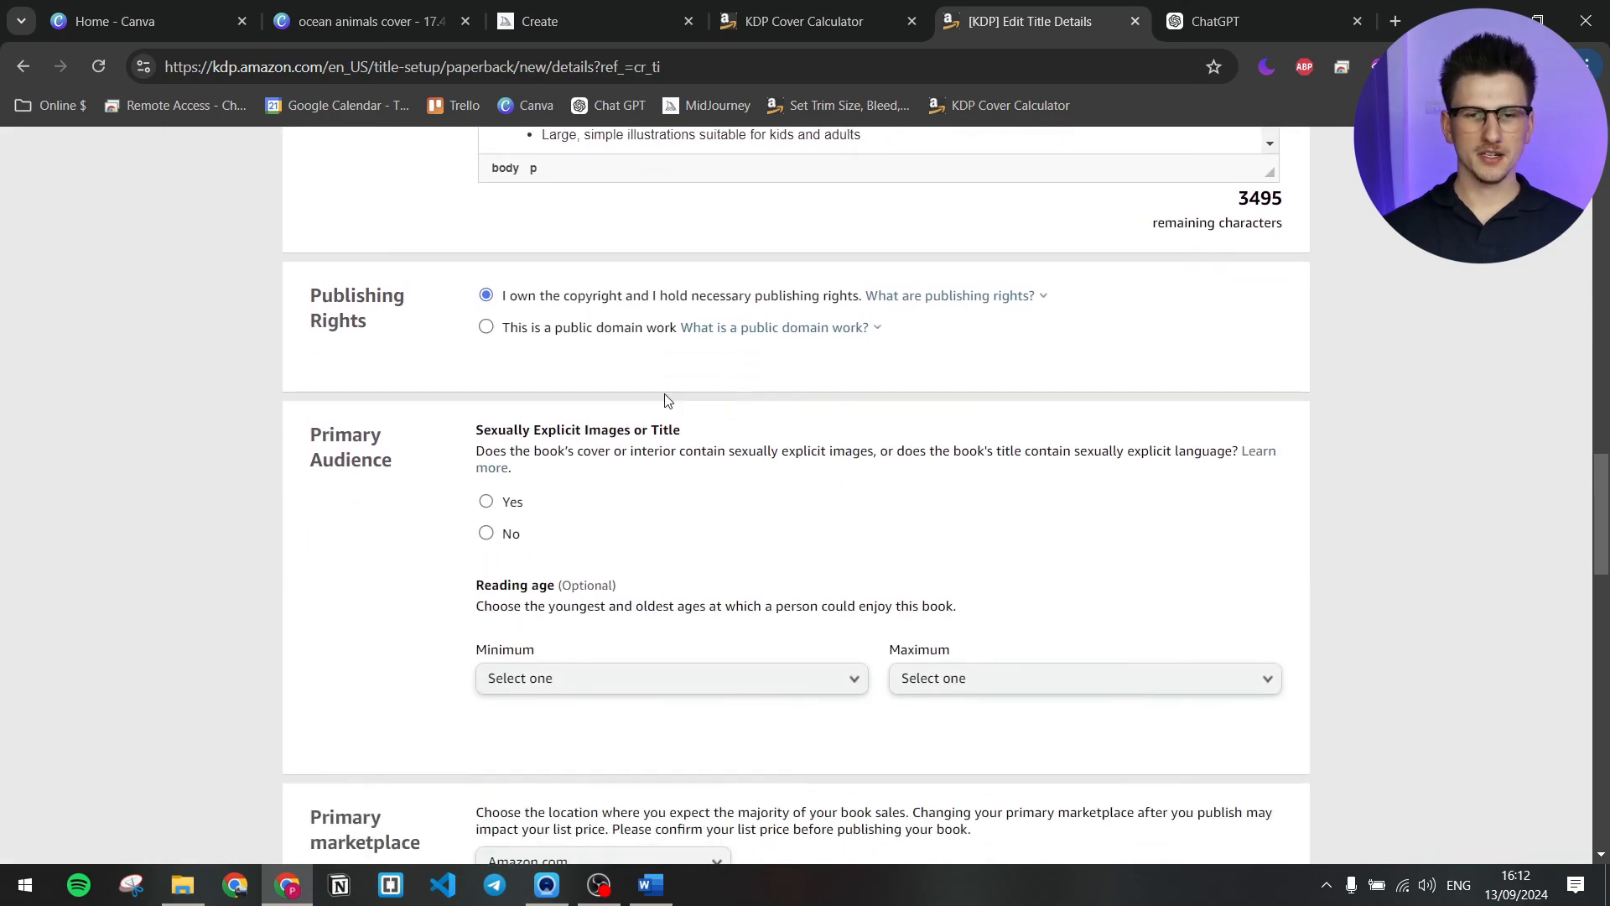
left_click(487, 533)
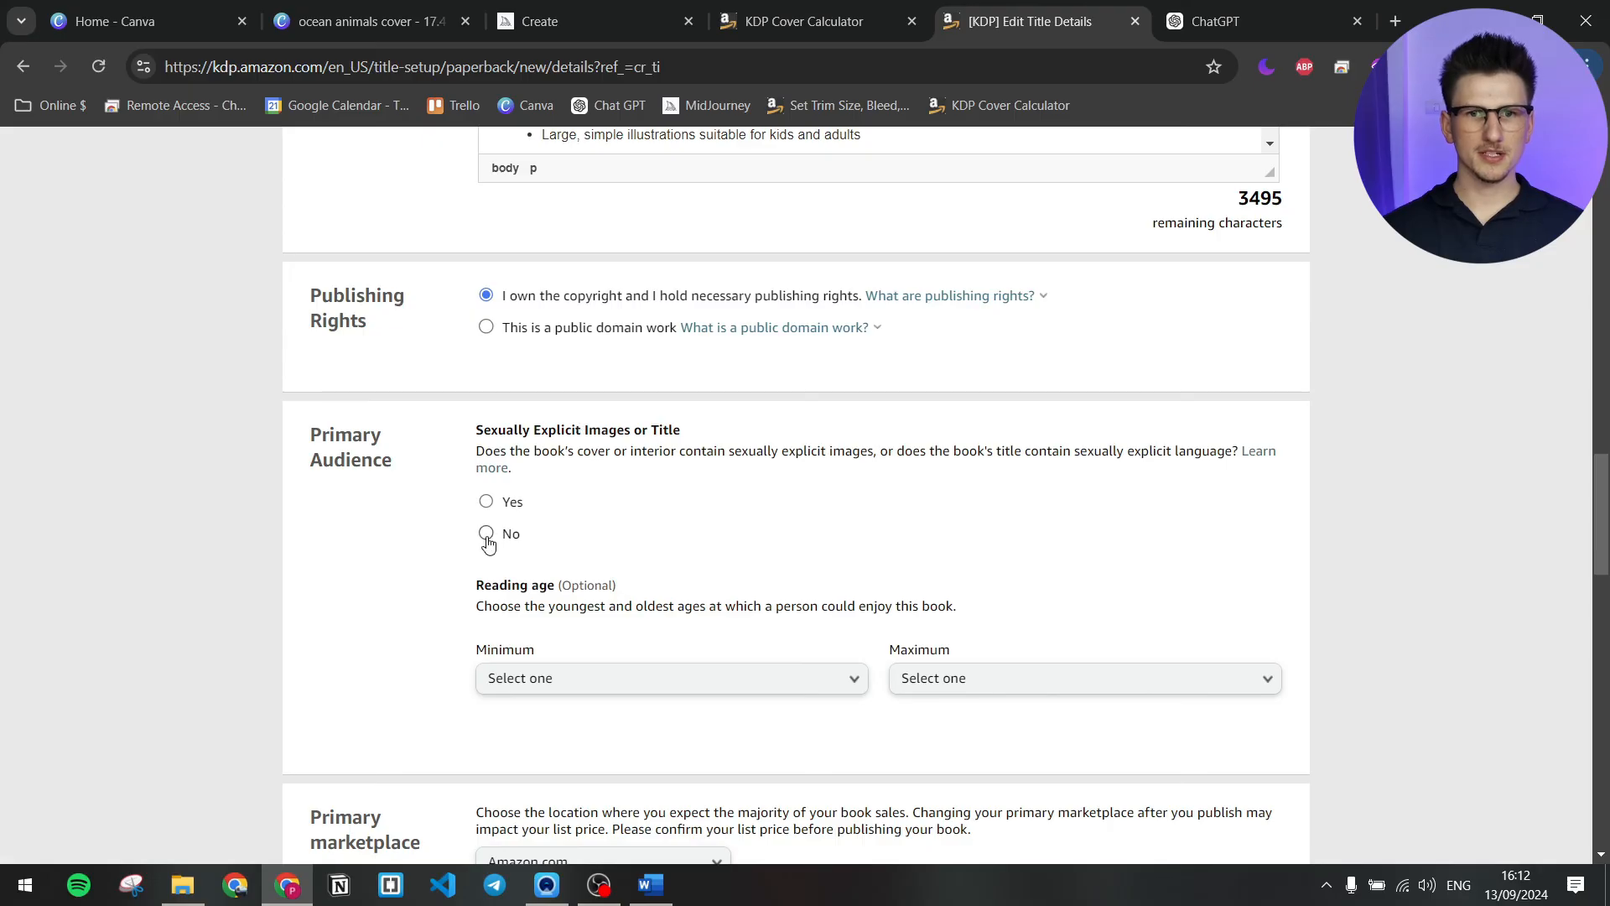
scroll(244, 491, "down", 1)
scroll(277, 470, "down", 2)
scroll(352, 457, "up", 2)
left_click(628, 574)
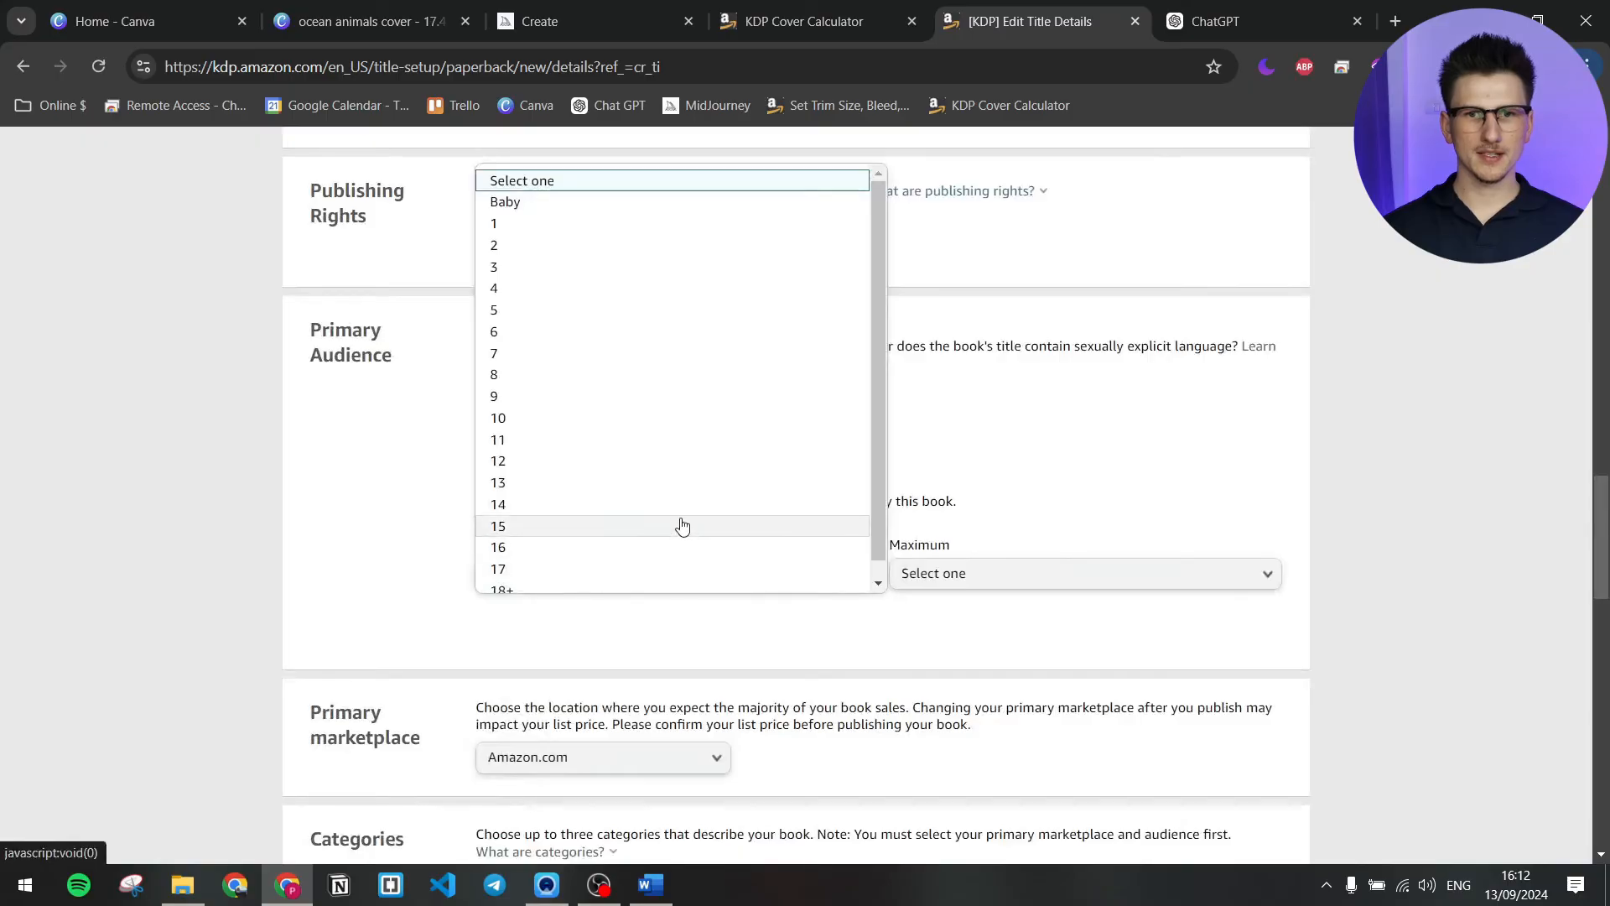
scroll(637, 507, "up", 1)
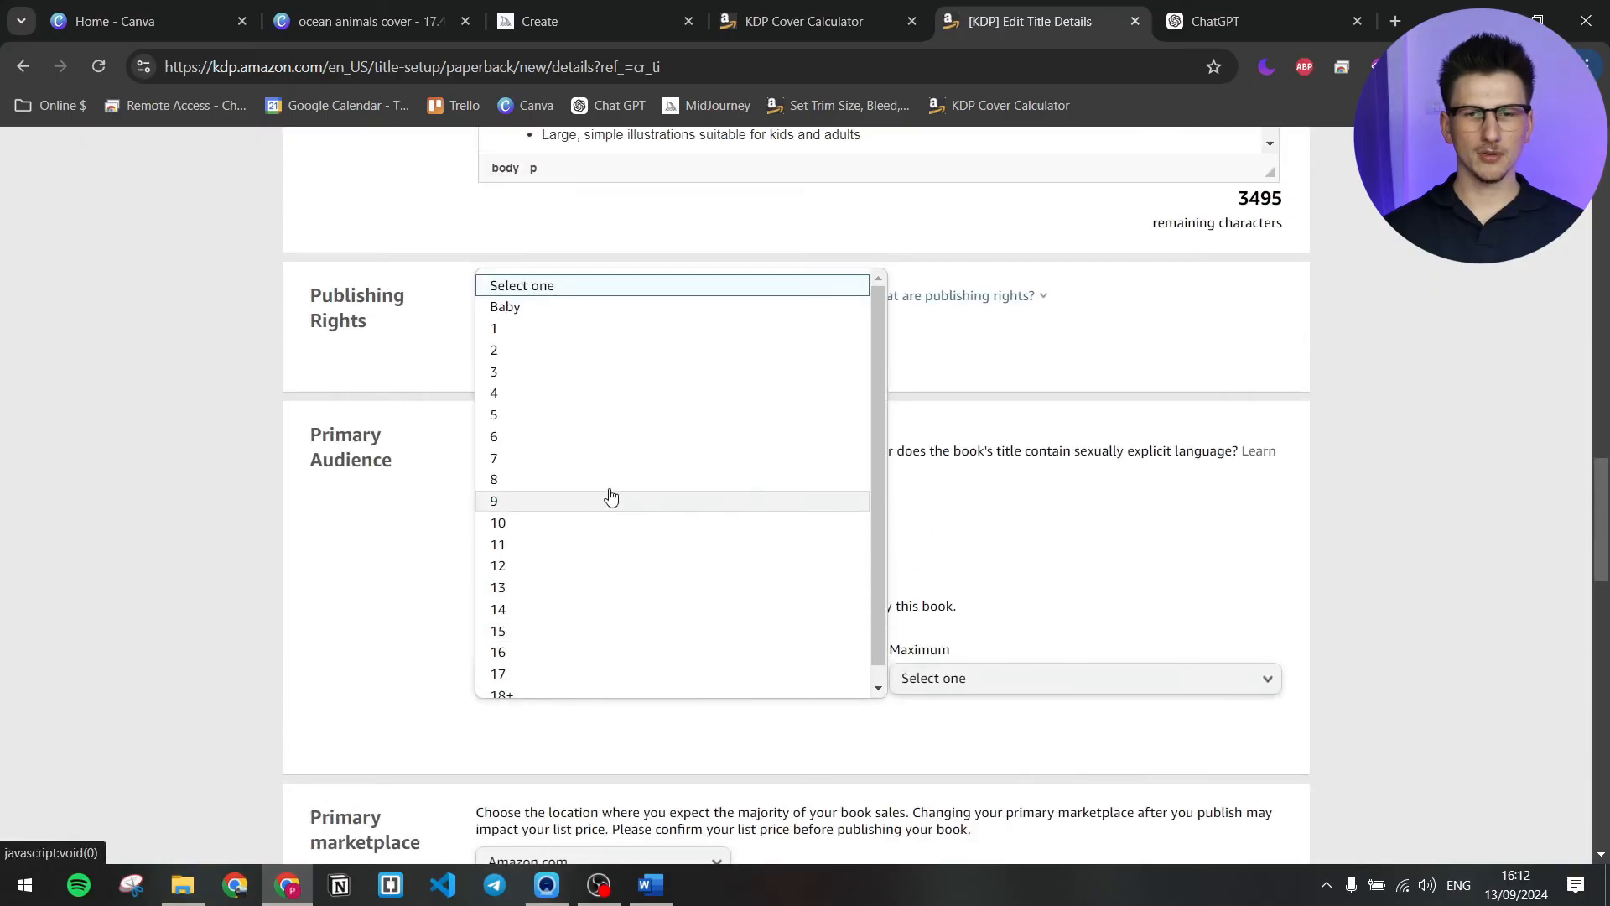
left_click(536, 308)
left_click(948, 677)
scroll(936, 554, "down", 2)
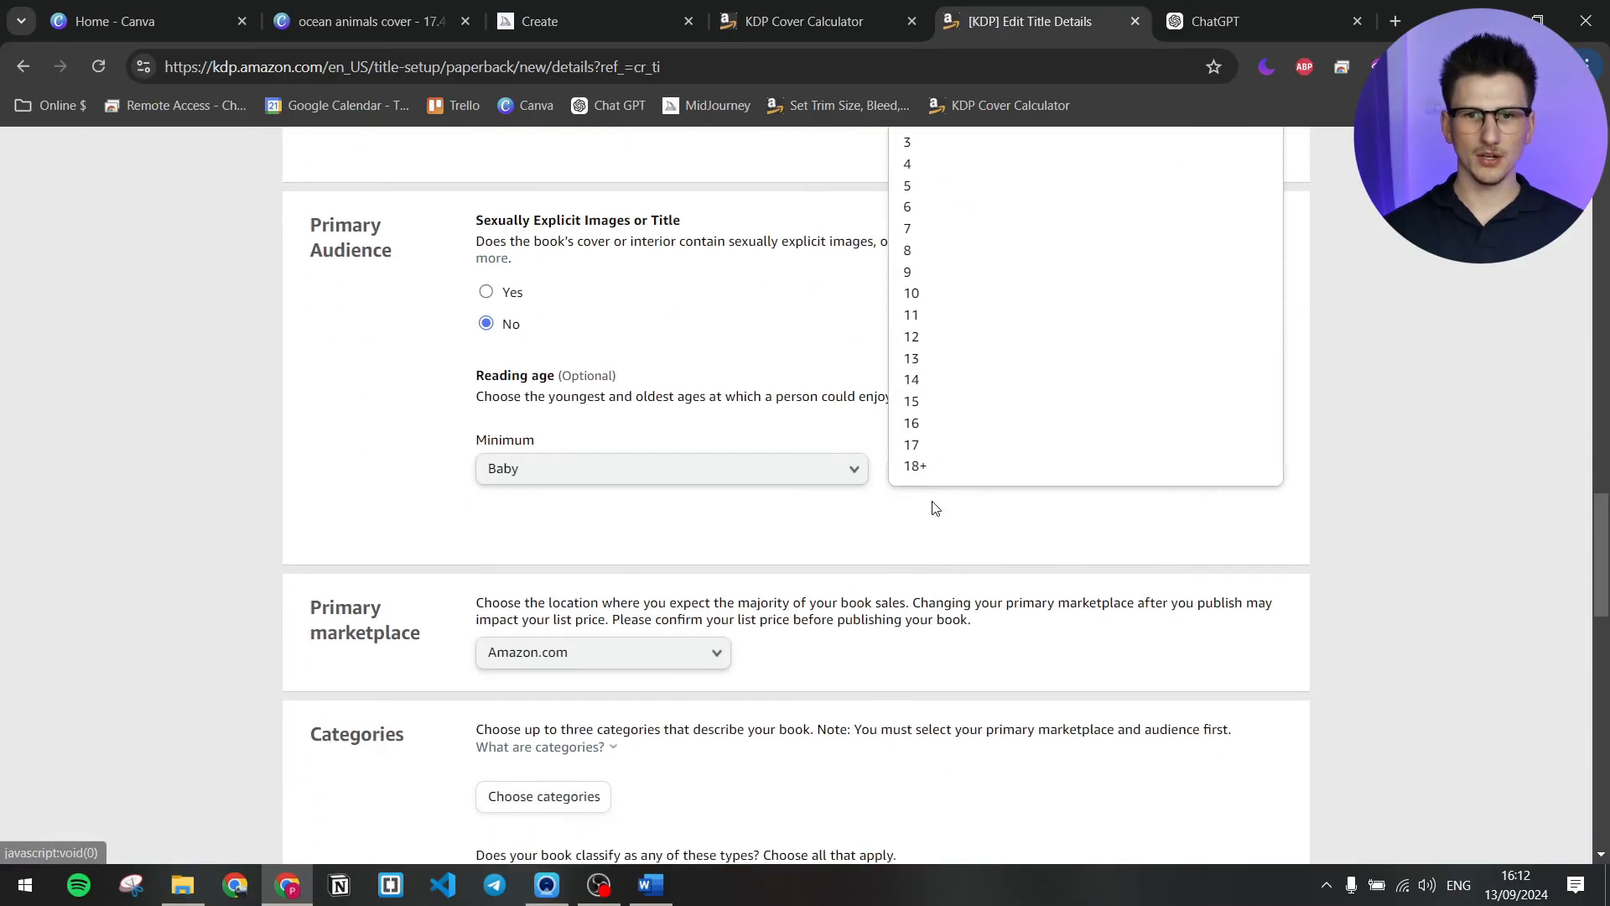
left_click(913, 464)
scroll(1388, 491, "up", 1)
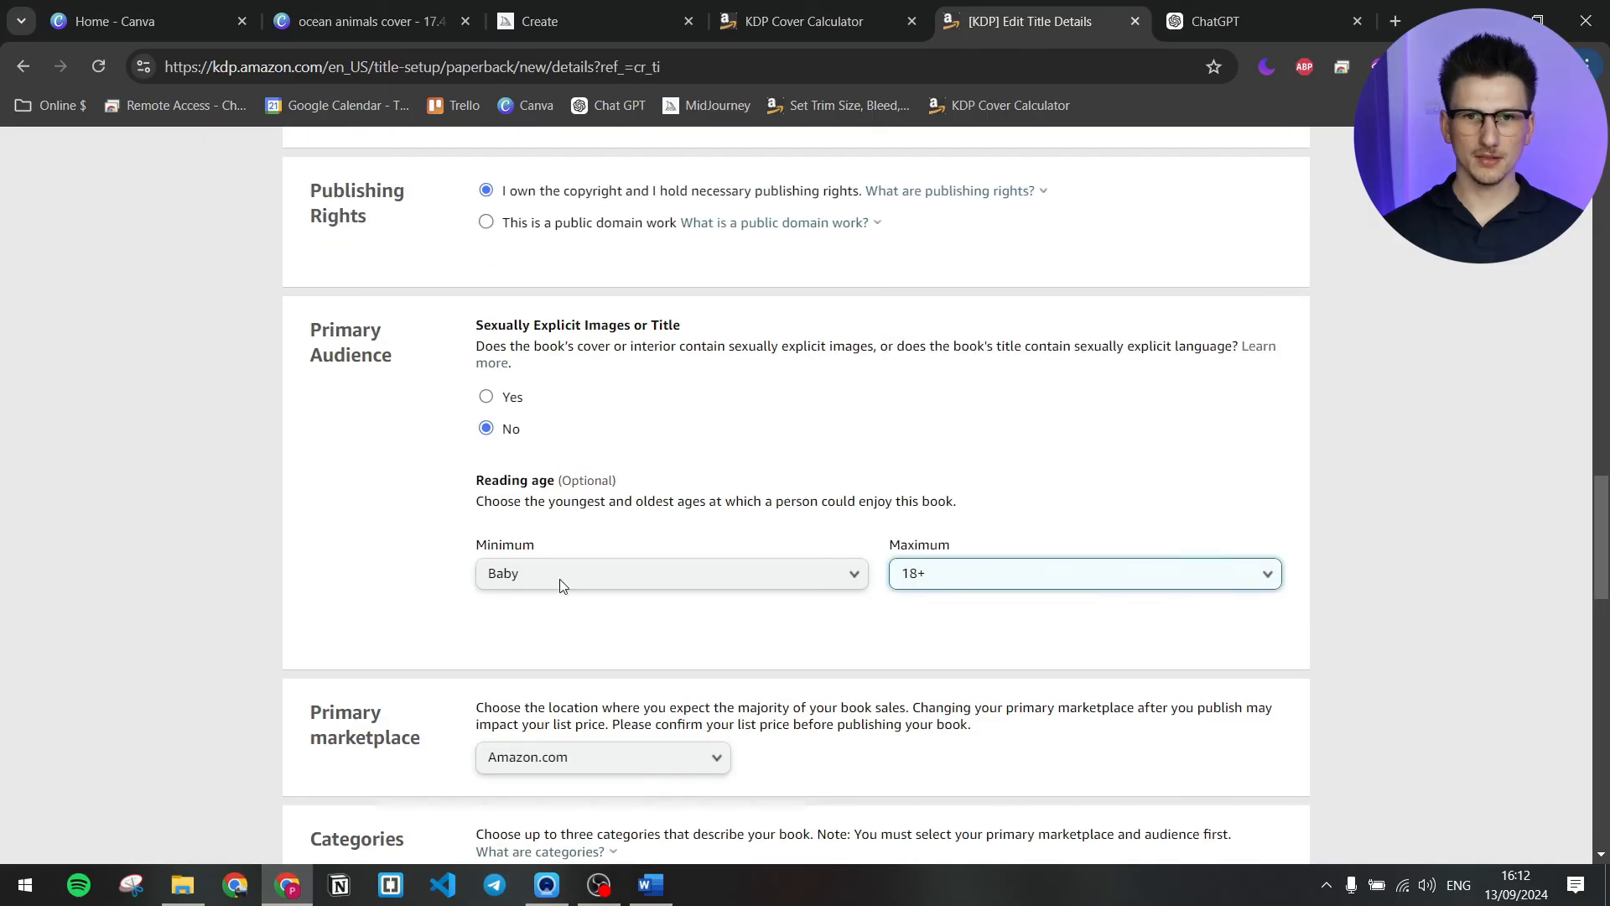
left_click(1472, 490)
- Keep Amazon.com as the book's primary marketplace
scroll(587, 457, "down", 3)
left_click_drag(550, 440, 754, 446)
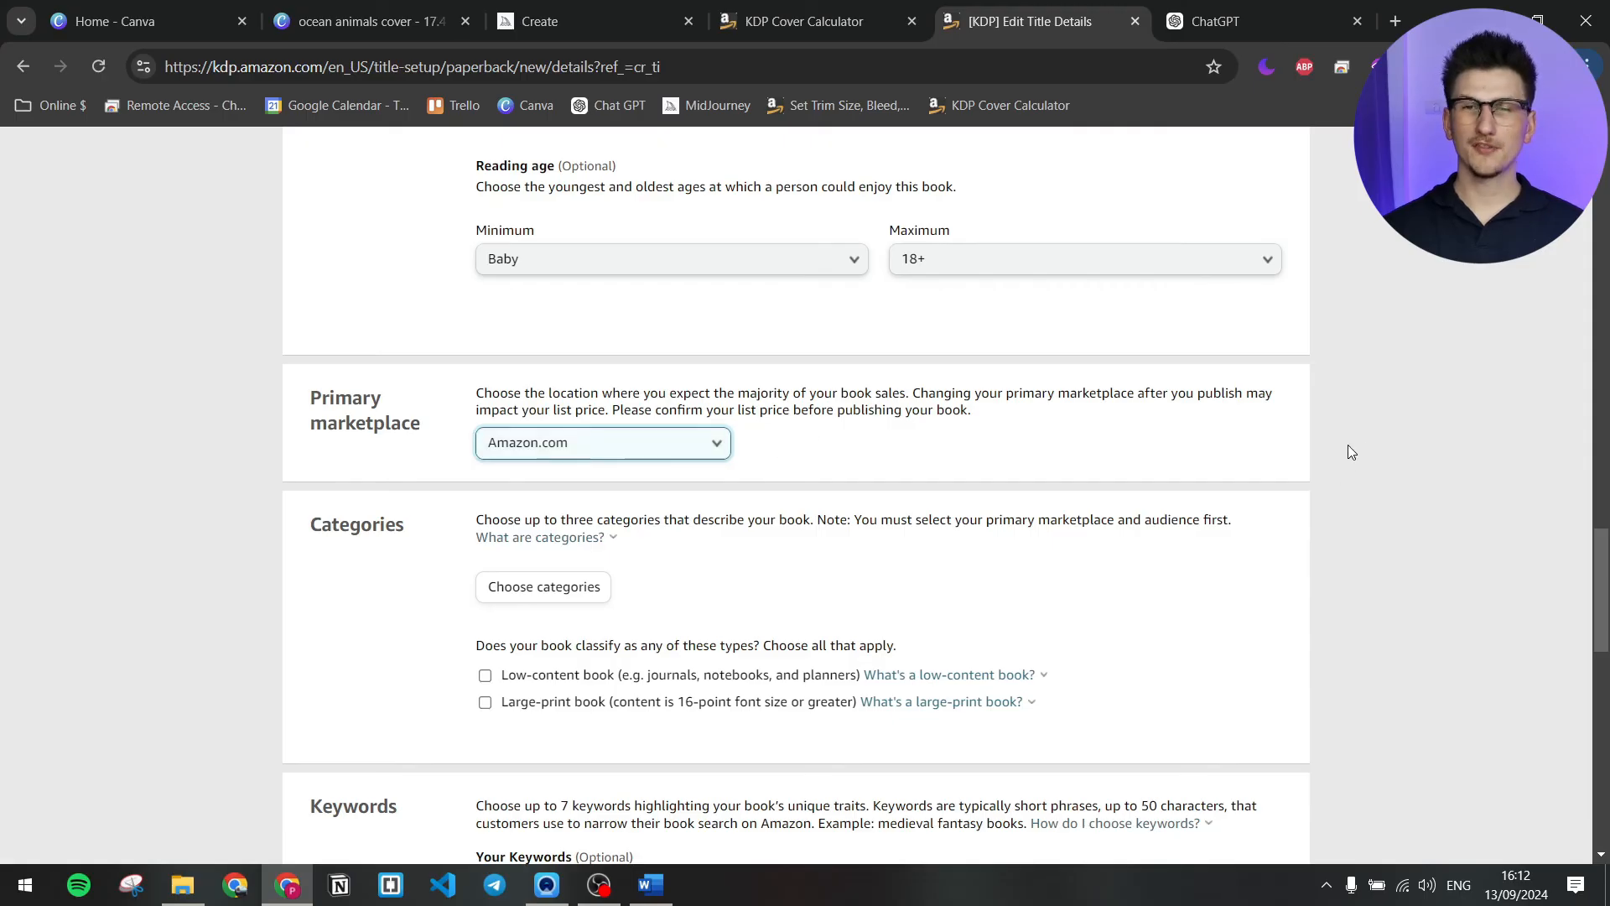
left_click(720, 454)
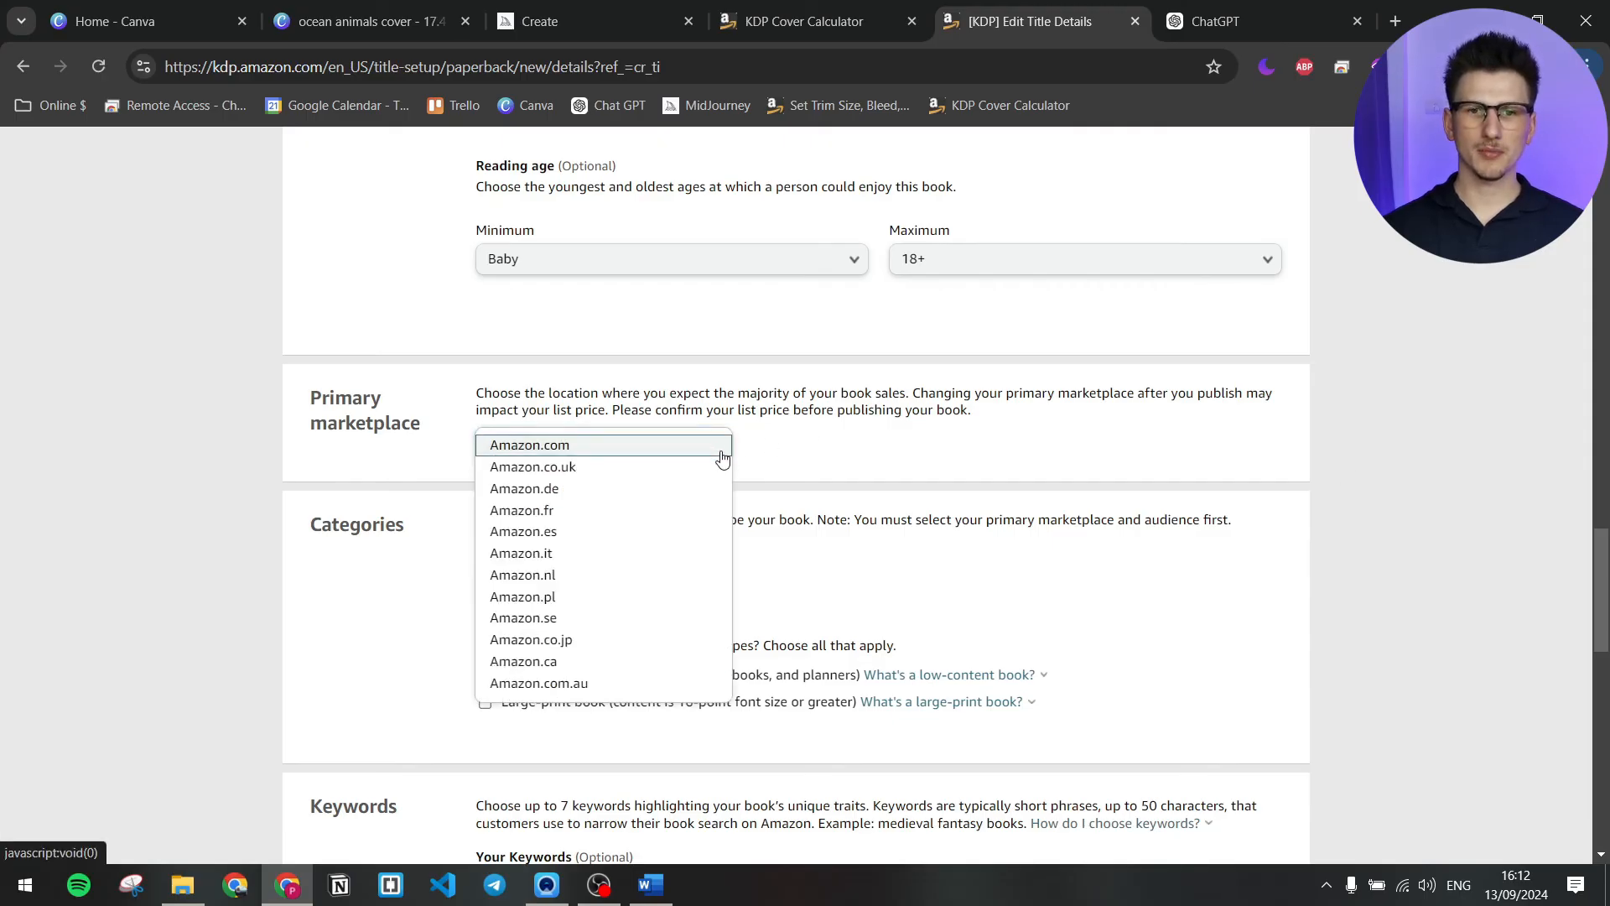
left_click(719, 446)
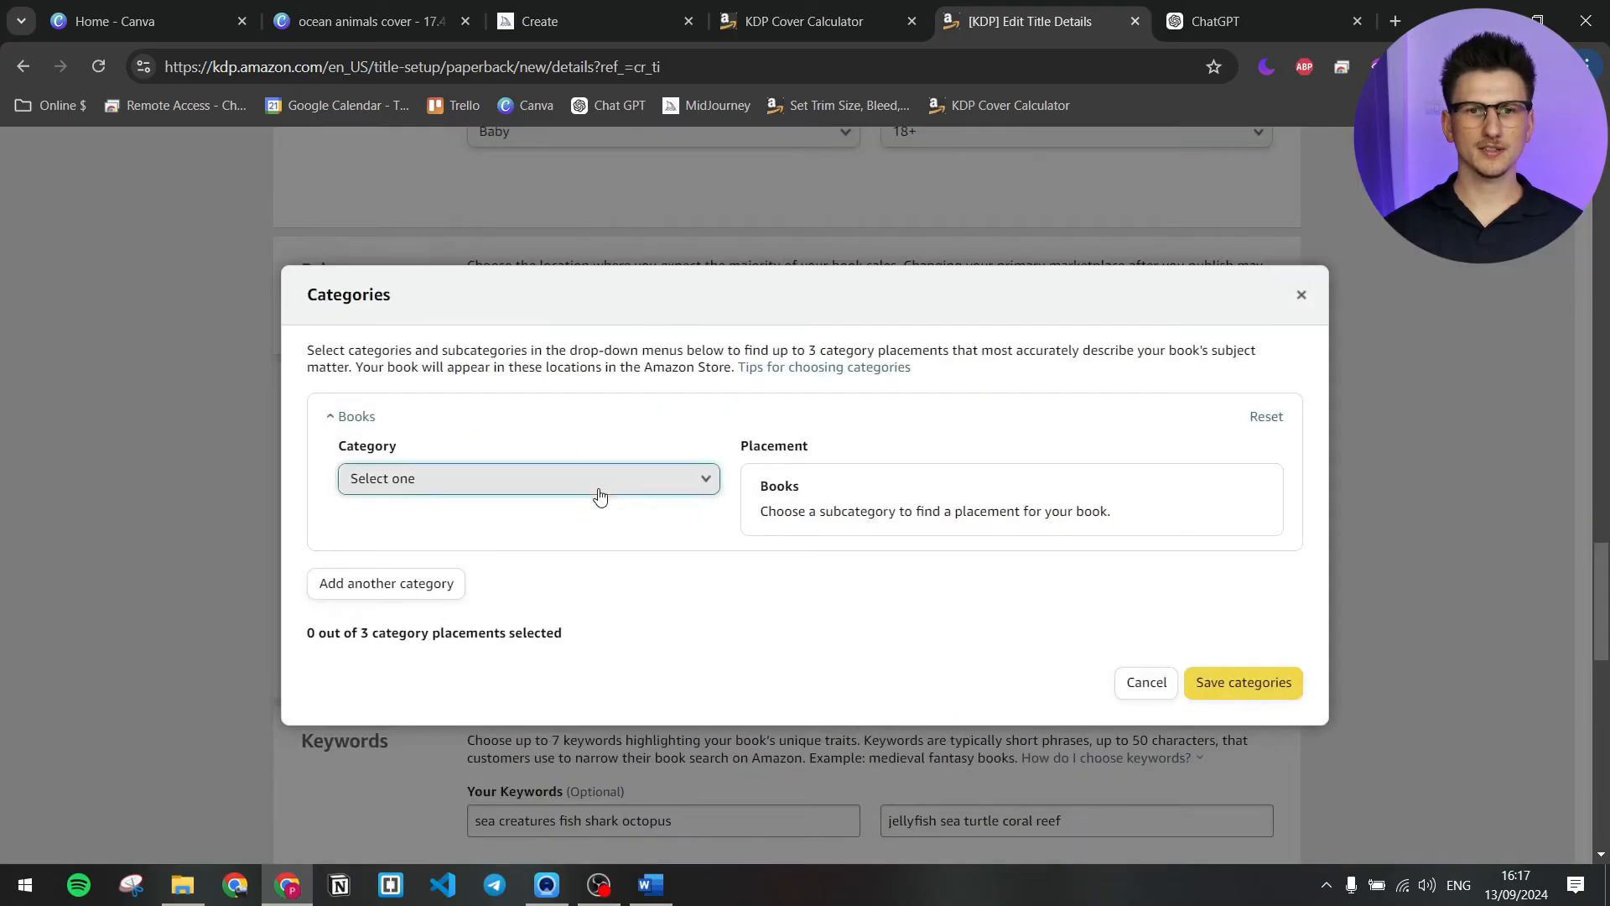
- Set the first category to Children's Books with the subcategory Activities, Crafts & Games
left_click(599, 495)
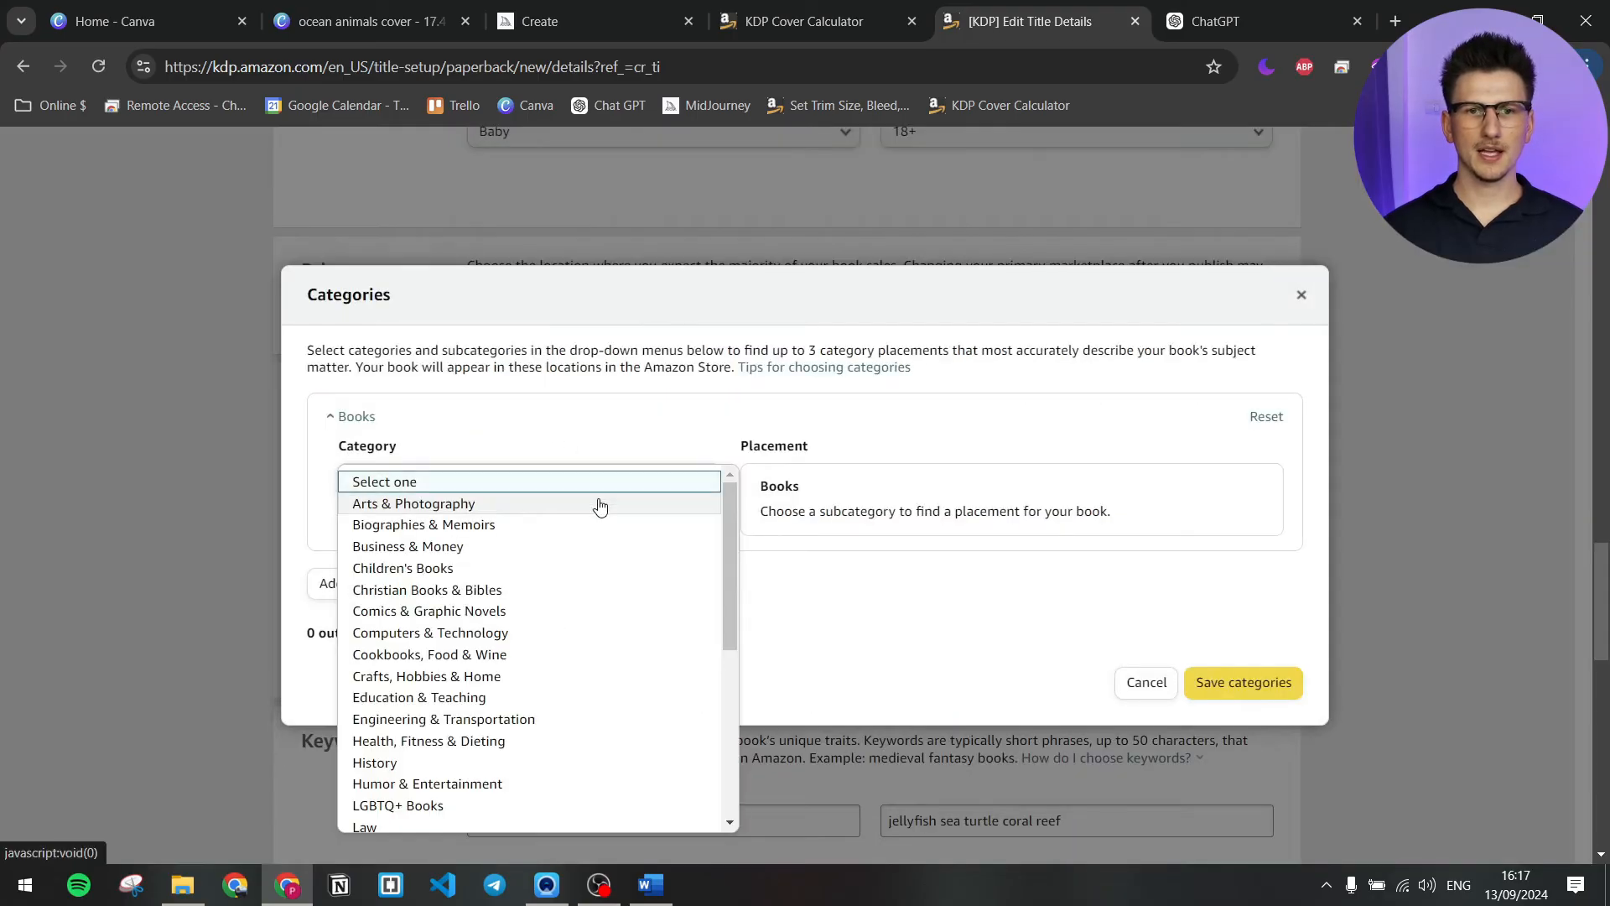
left_click(522, 572)
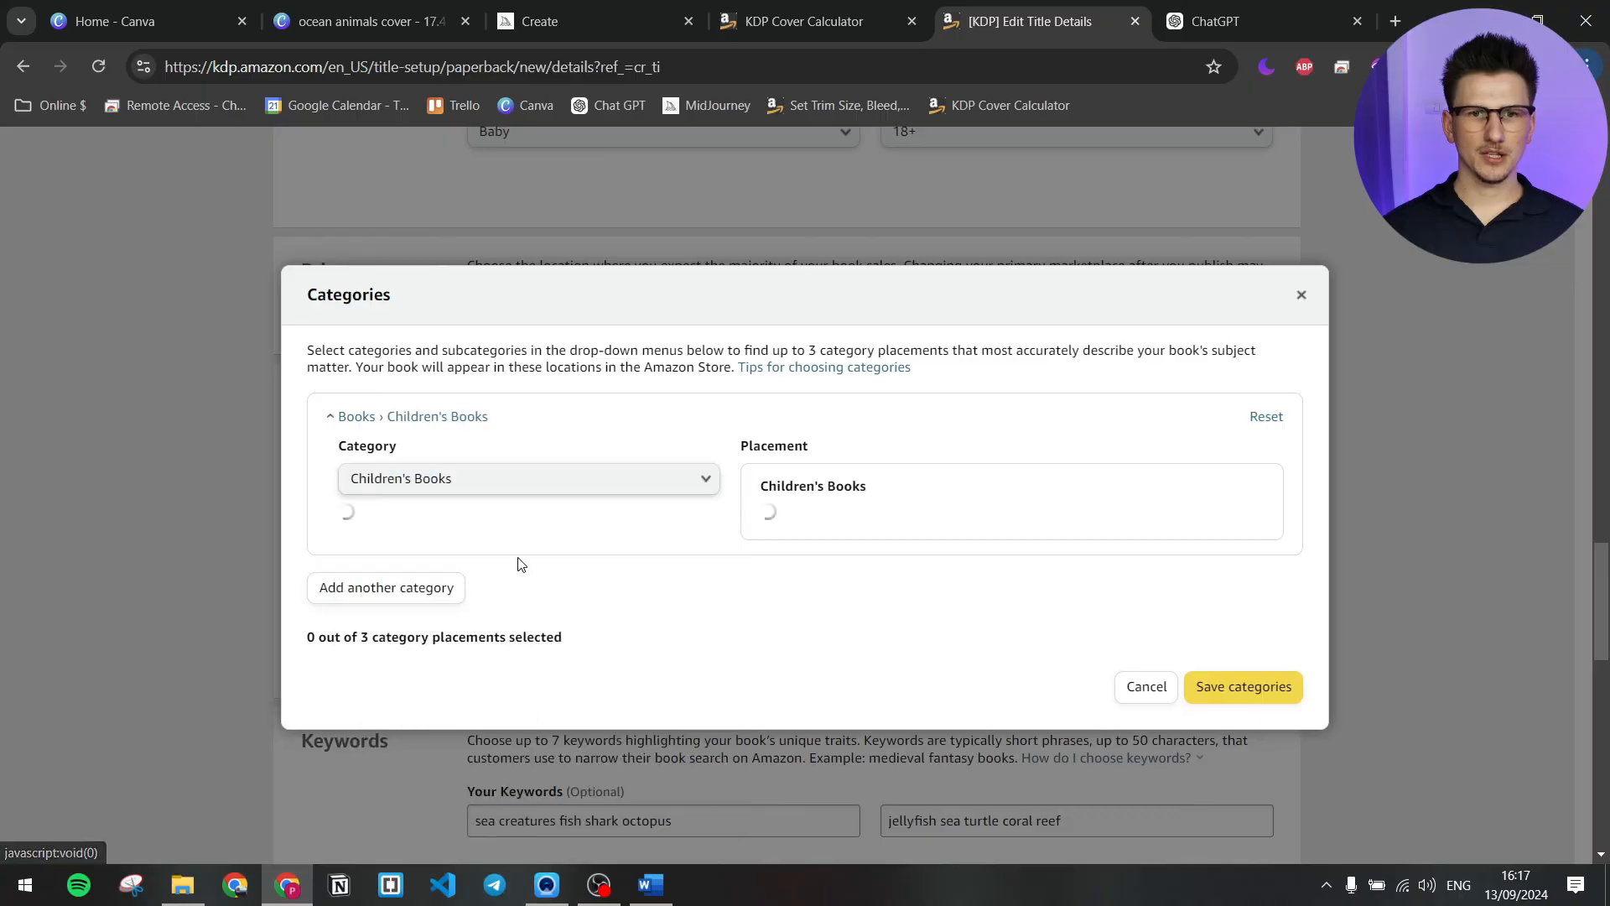
left_click(491, 550)
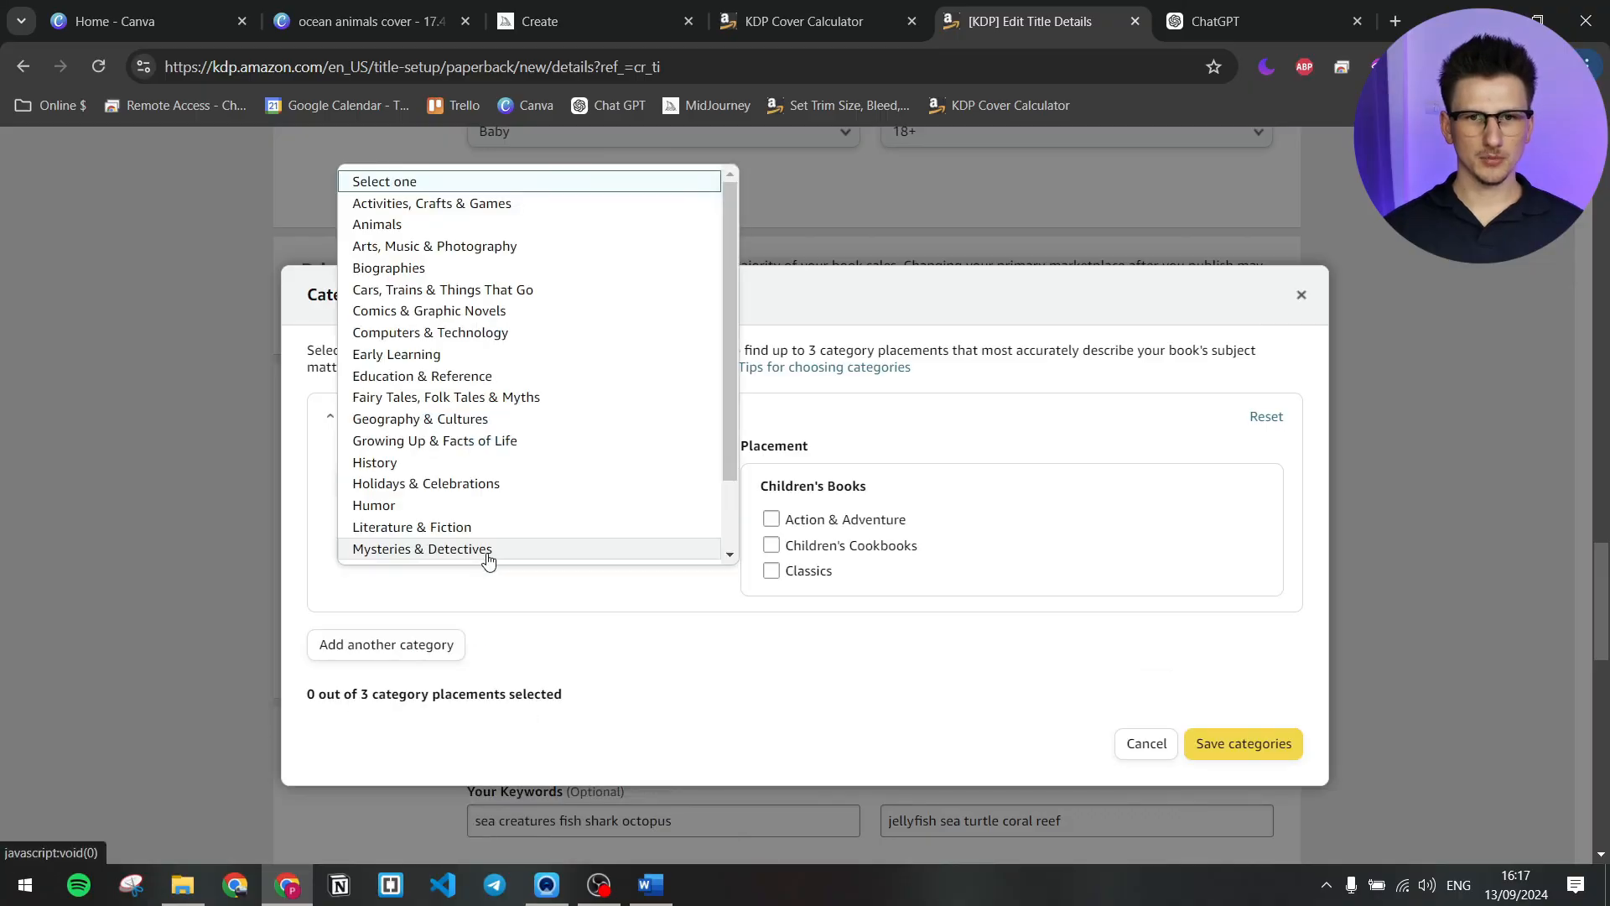
left_click(855, 424)
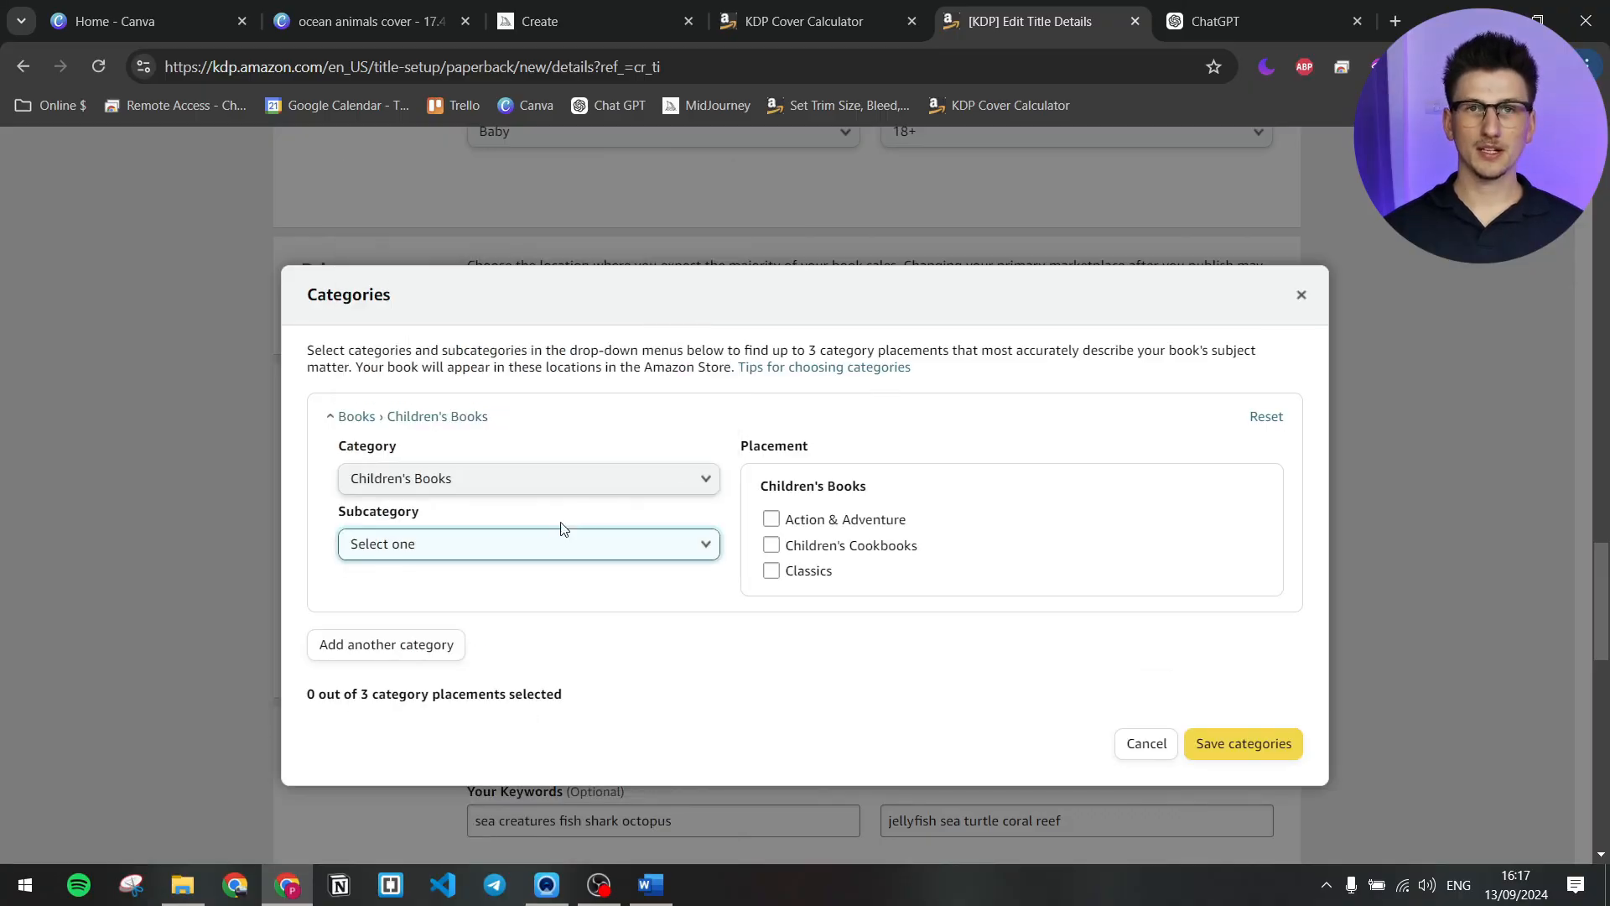
left_click(548, 550)
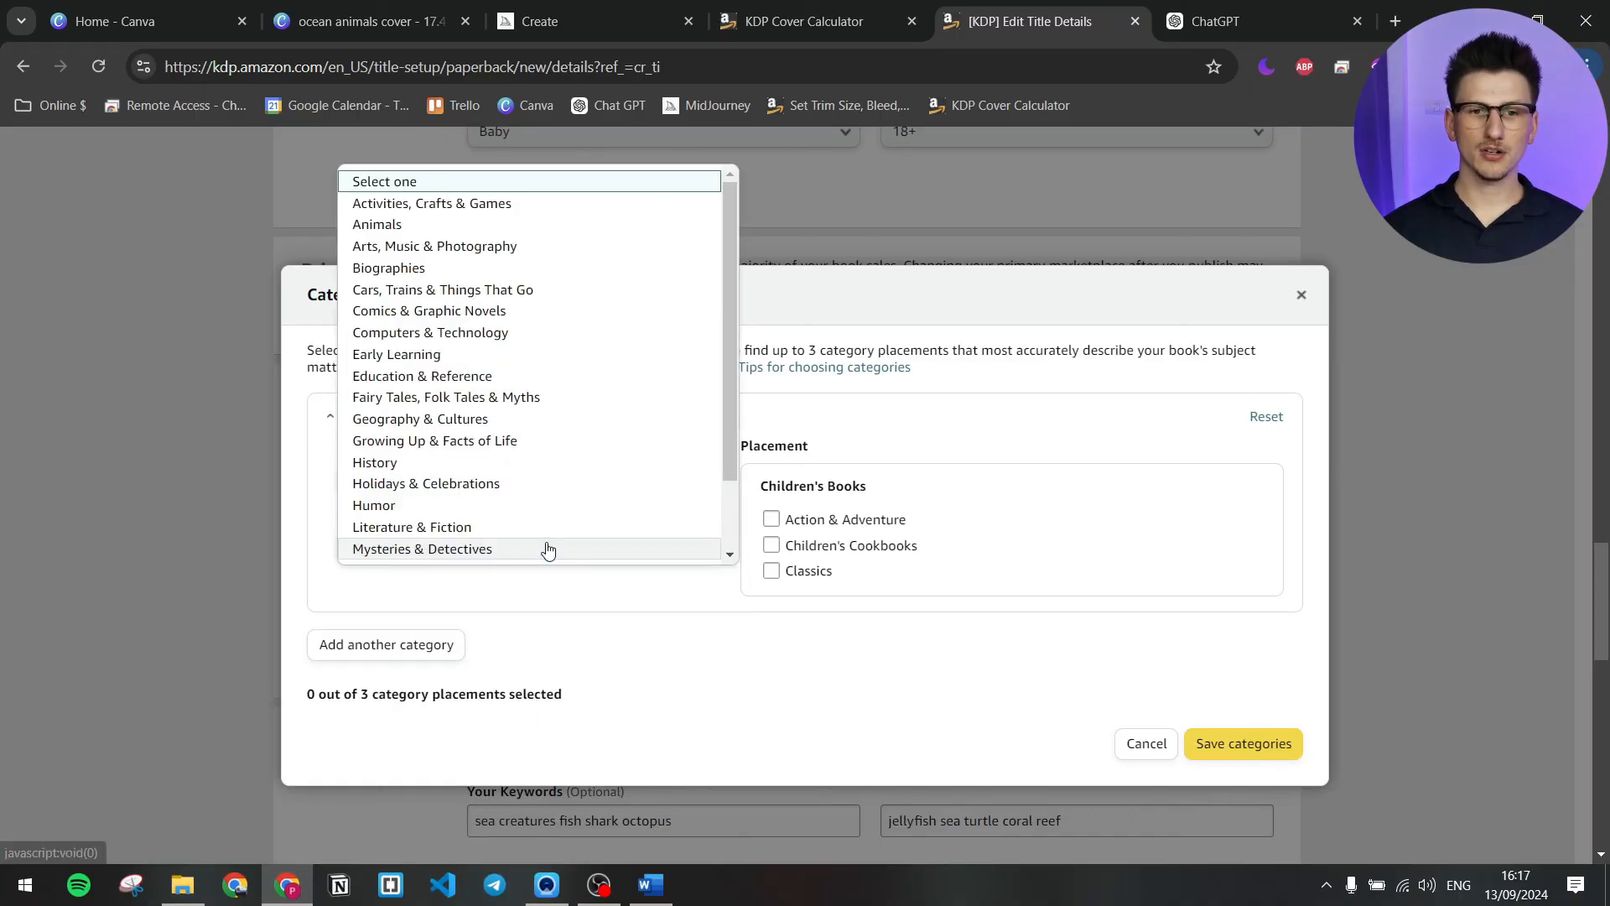
left_click(332, 484)
left_click(392, 493)
left_click(445, 471)
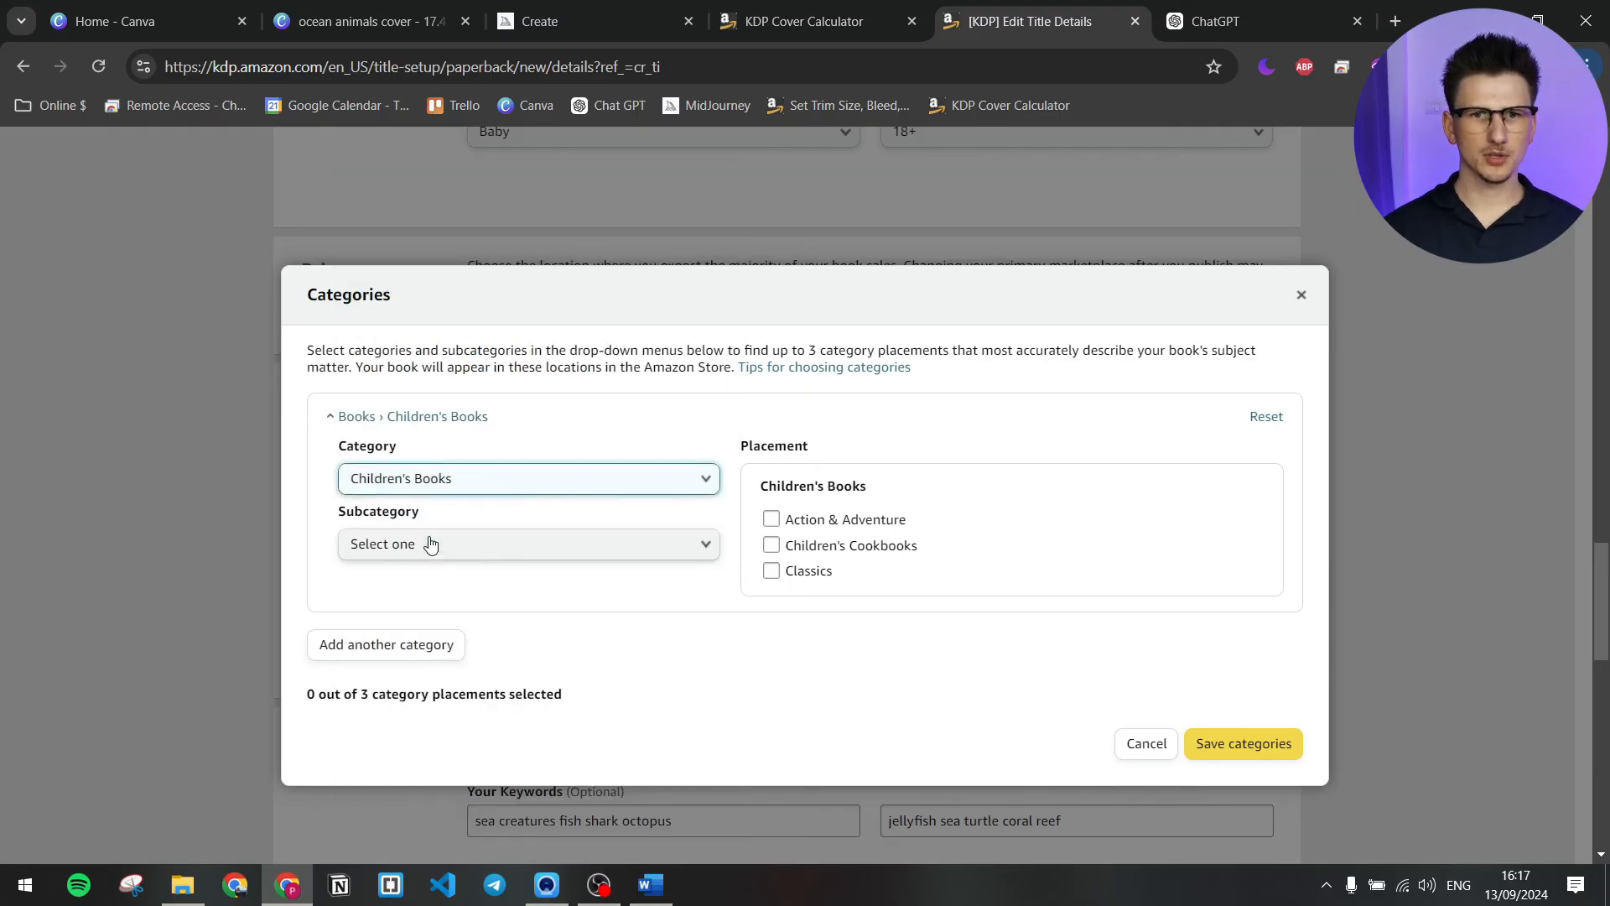
left_click(430, 545)
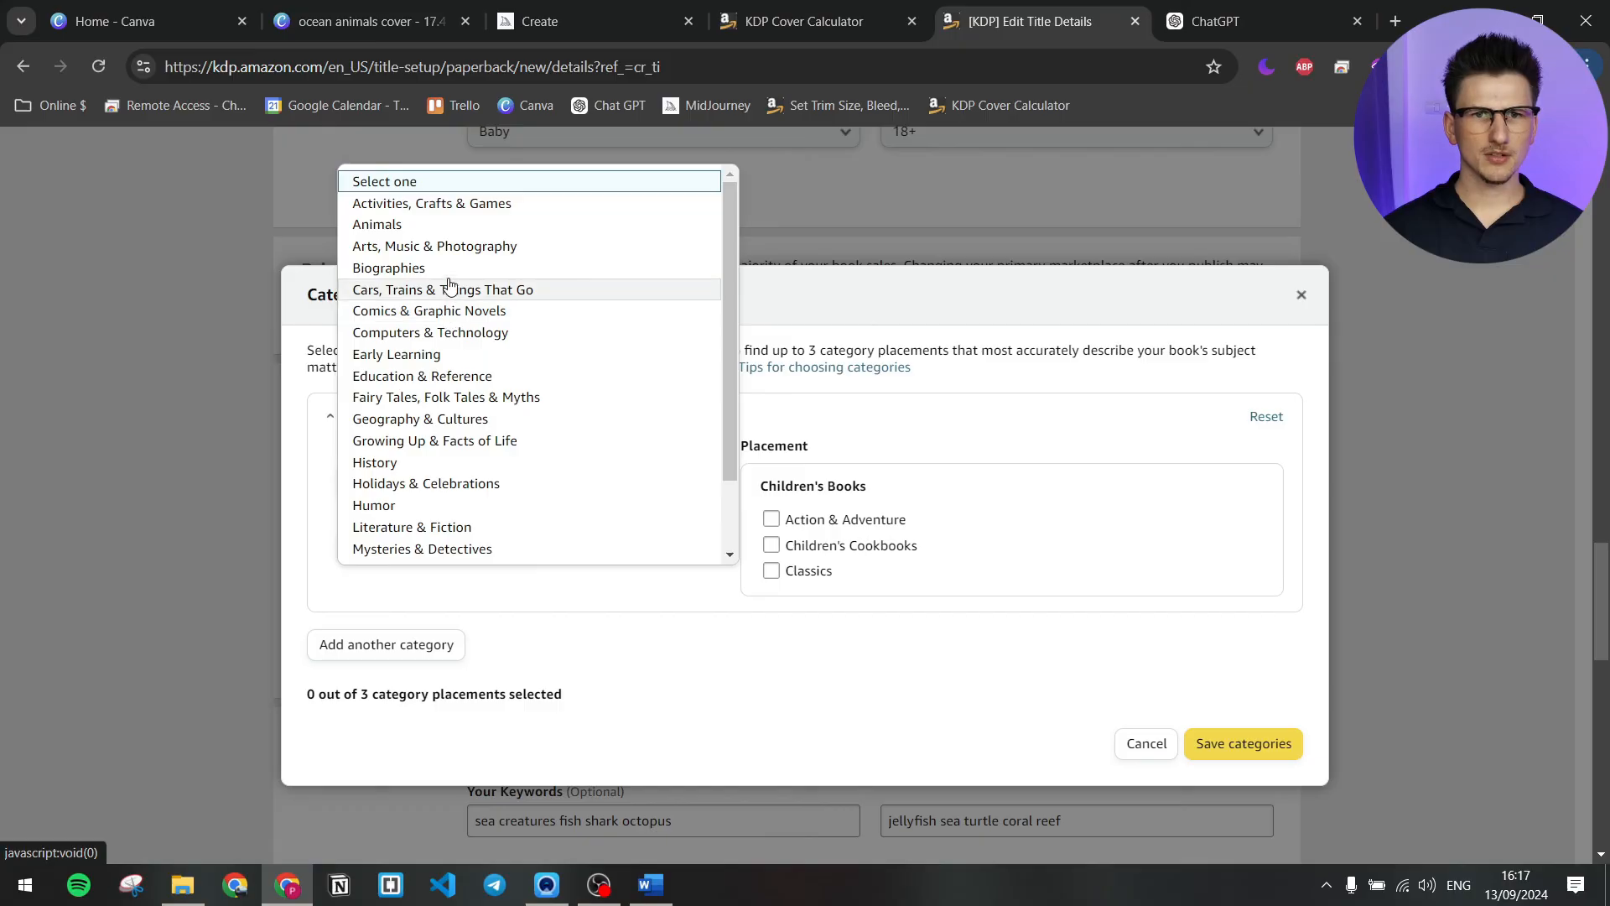
left_click(447, 204)
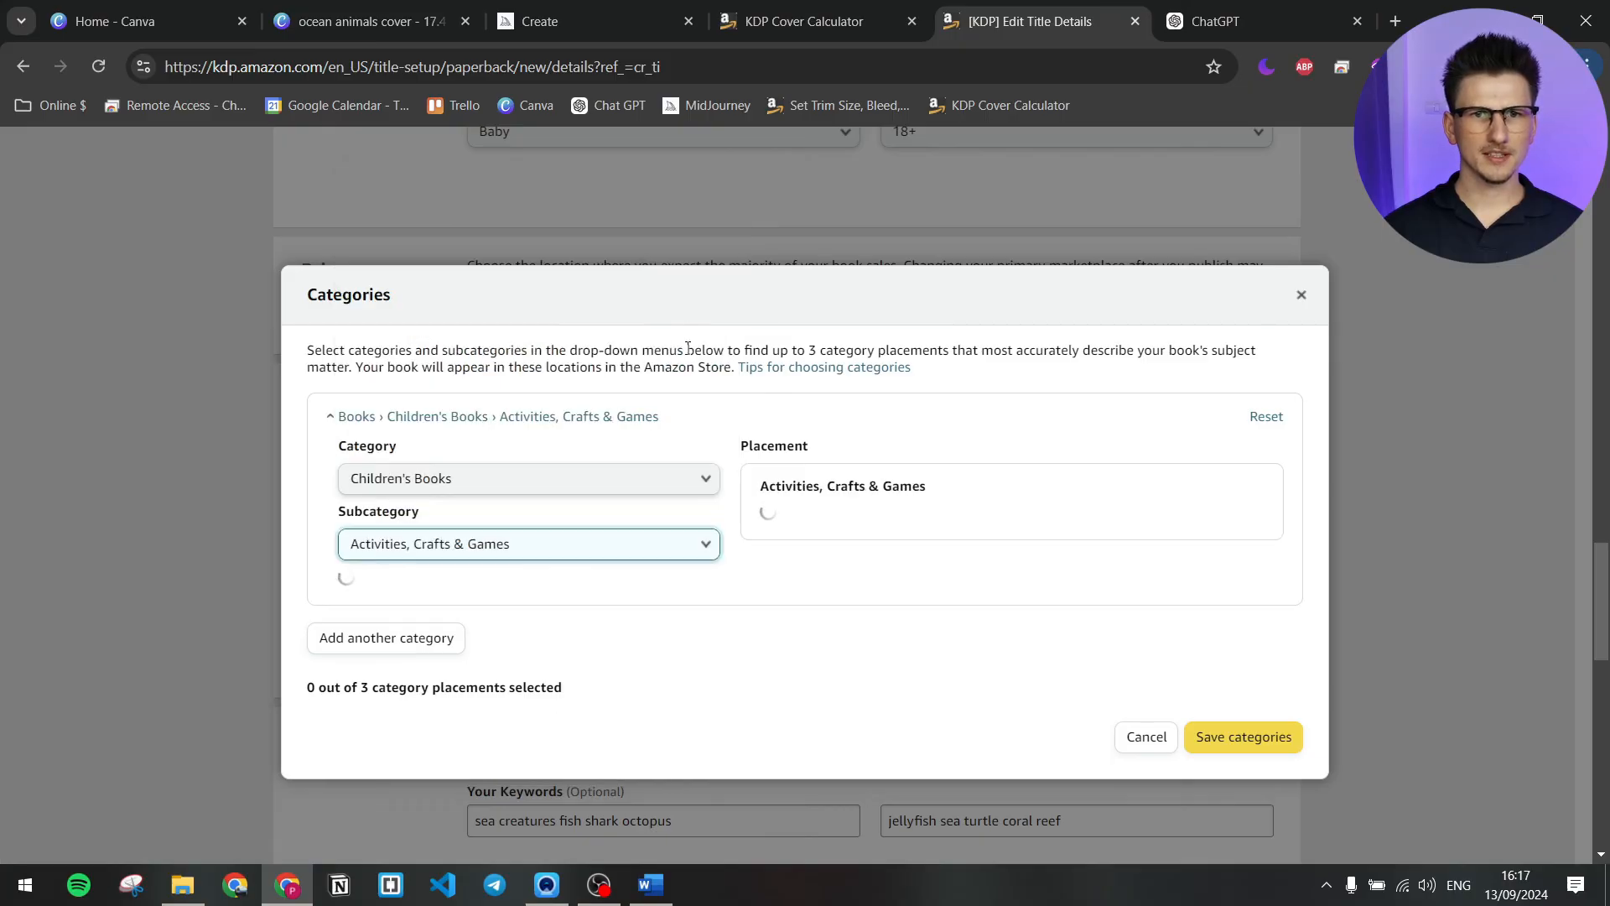
- Narrow the first category to Activity Books and Coloring Books, and choose the Nonfiction placement
left_click(556, 617)
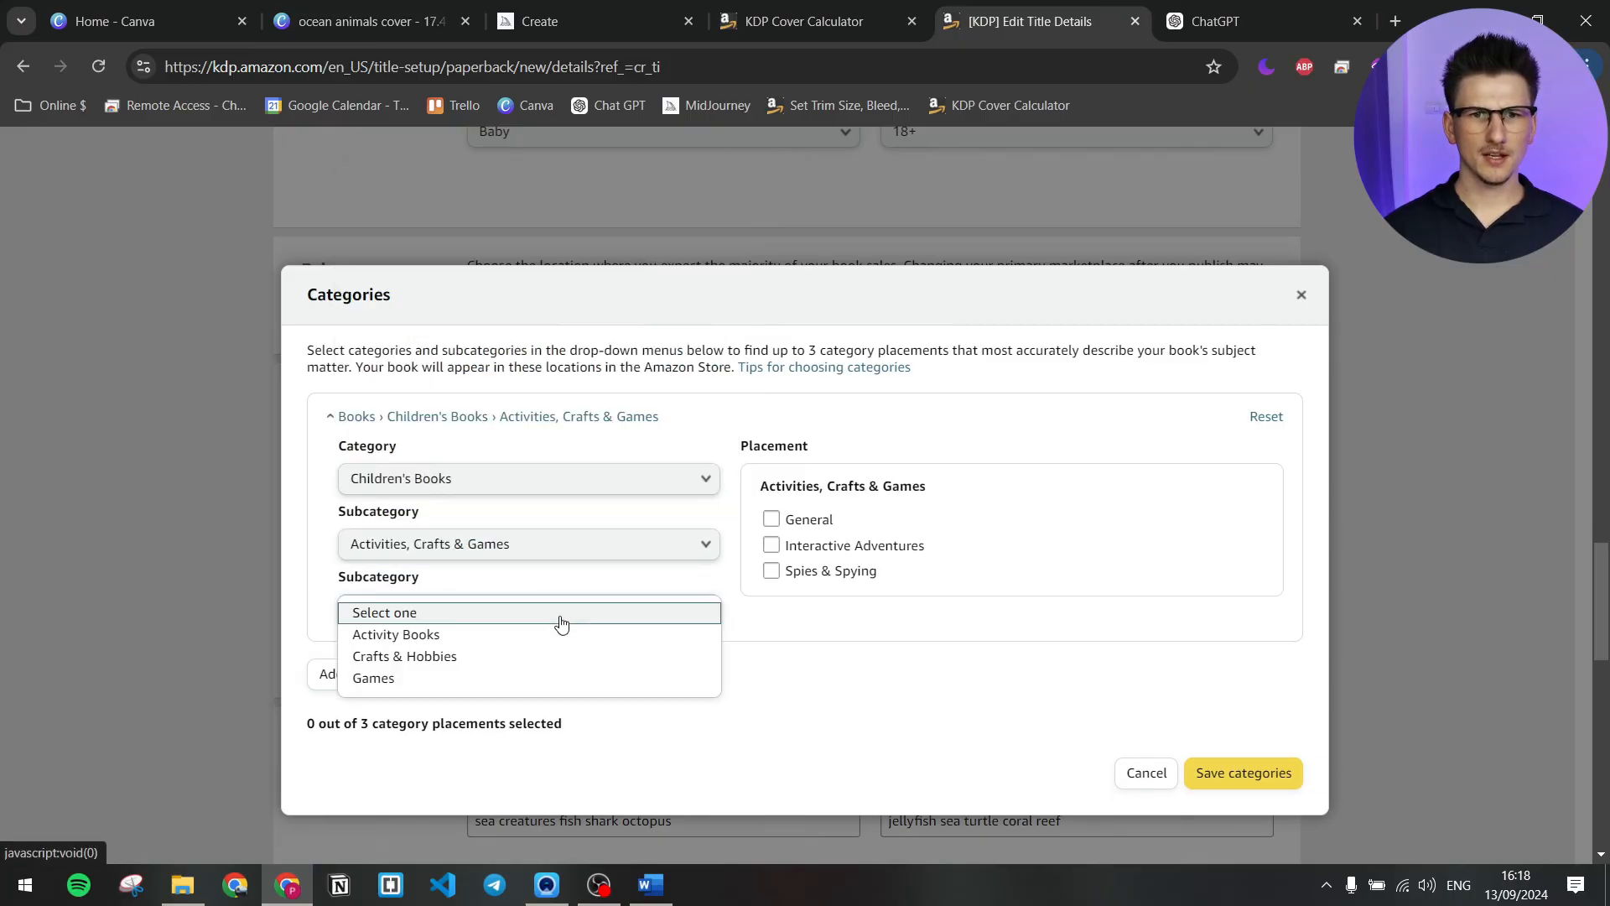
left_click(485, 638)
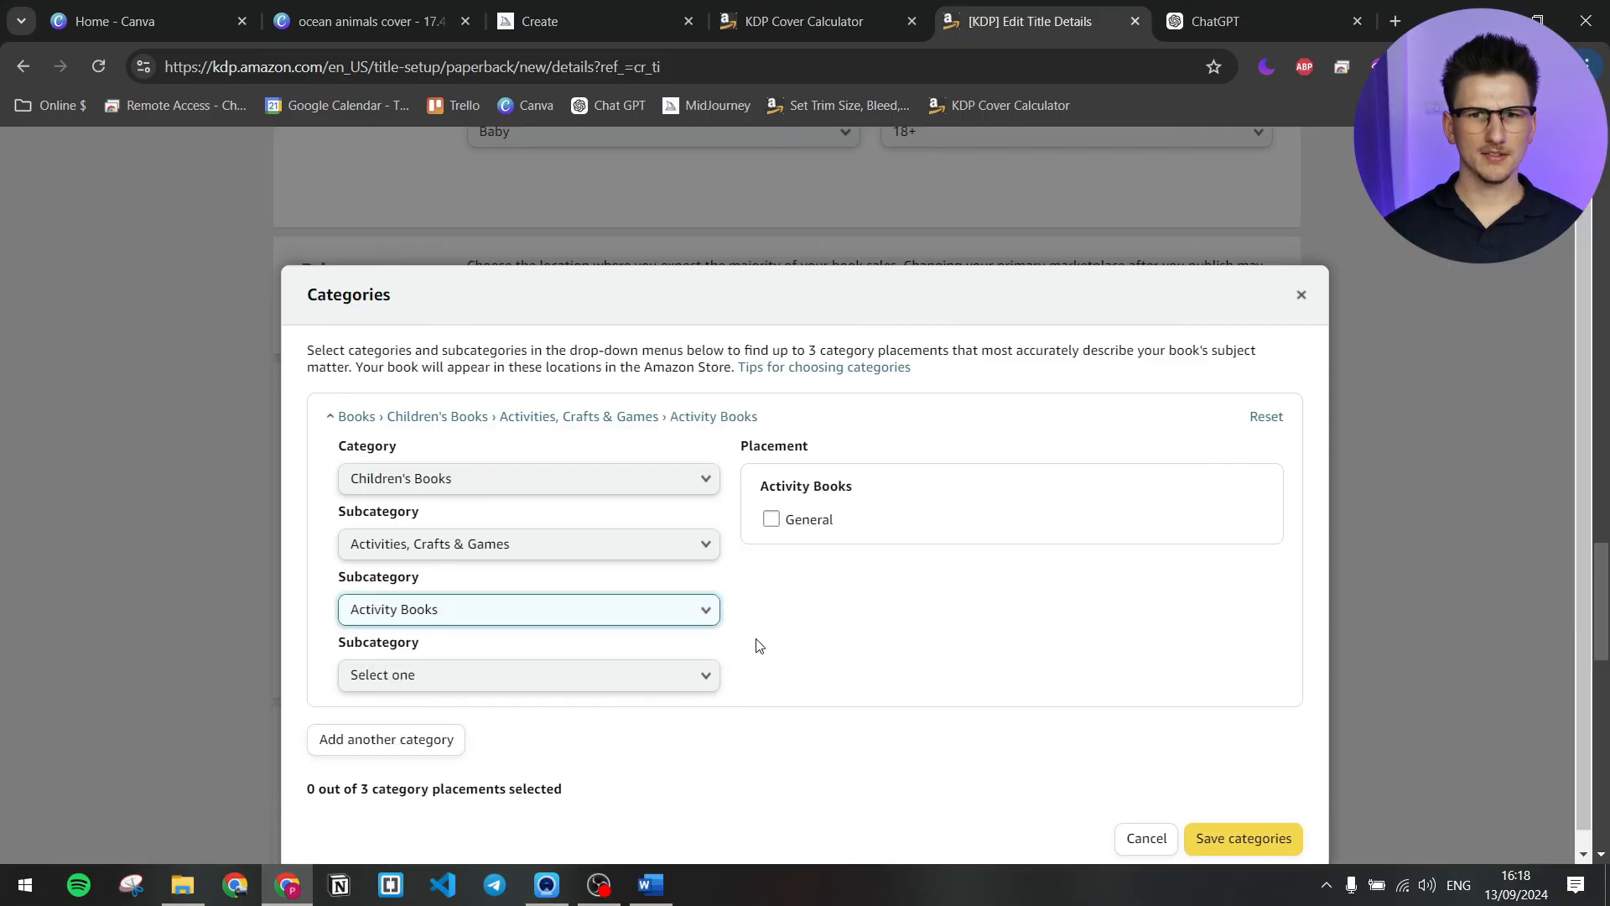
left_click(633, 686)
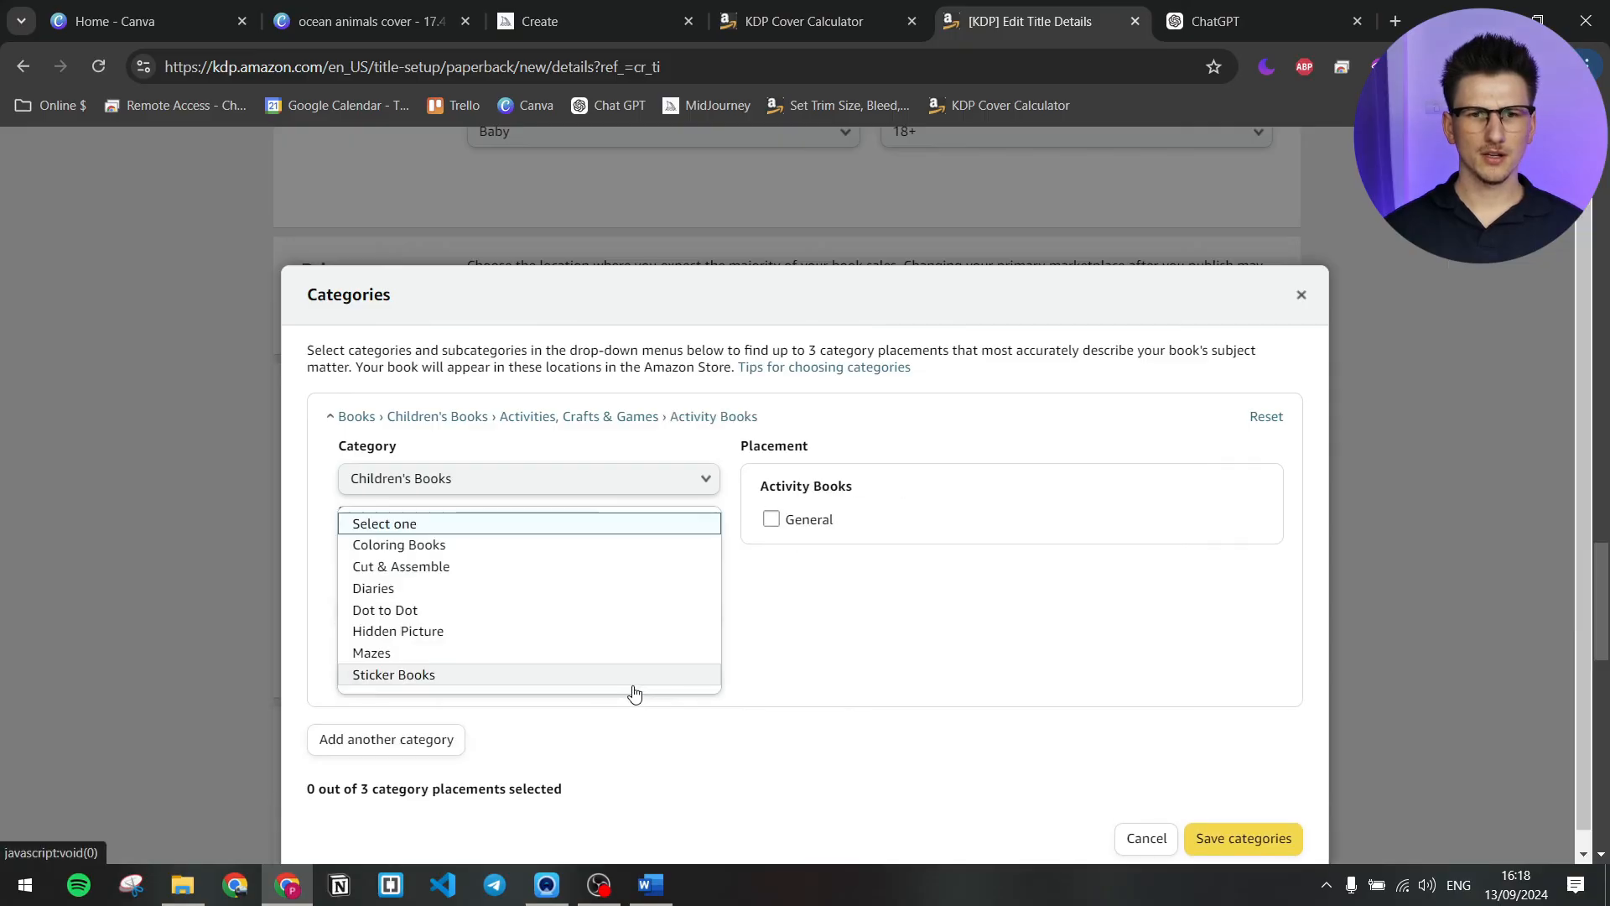
left_click(432, 547)
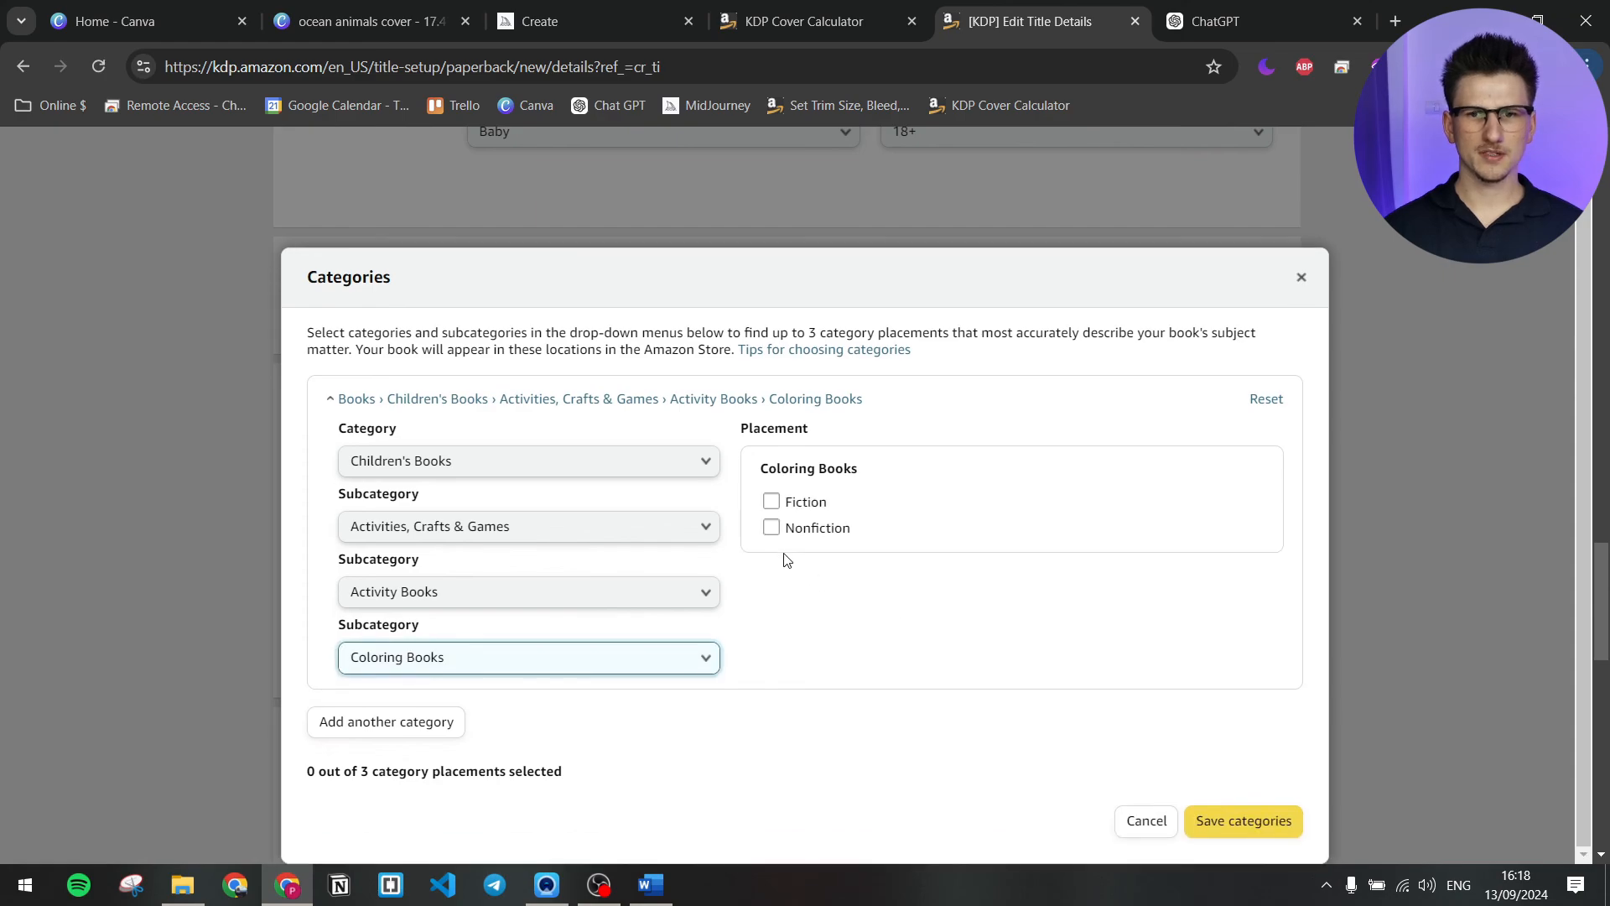
left_click(772, 527)
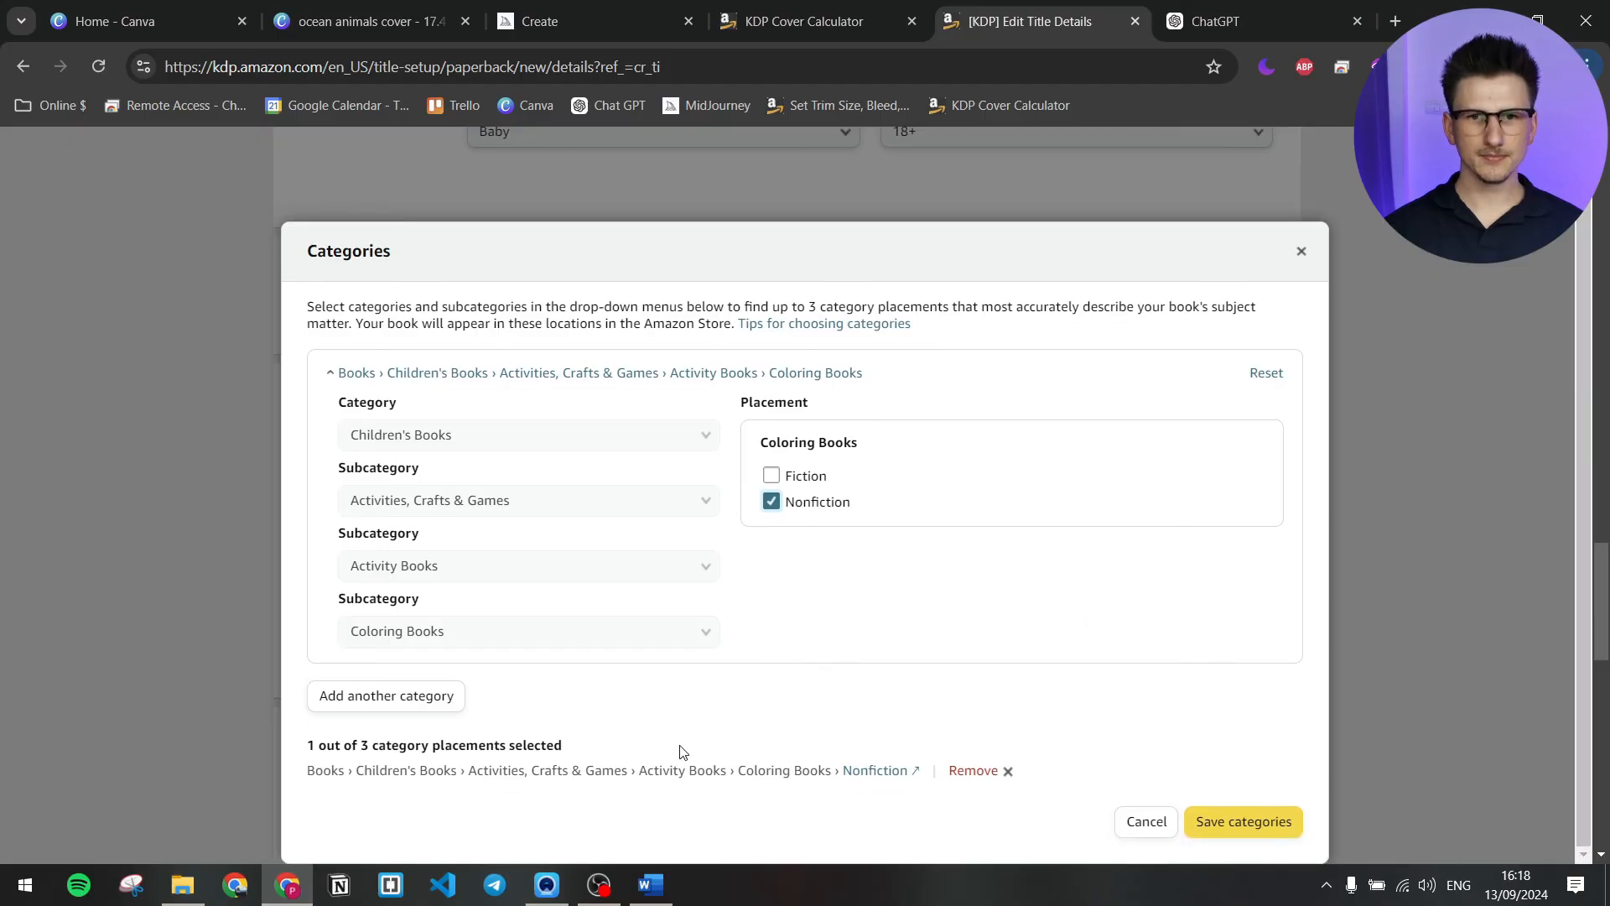
- Add a second category, Crafts, Hobbies & Home with Coloring Books for Grown-Ups, and choose the Animals placement
left_click(428, 702)
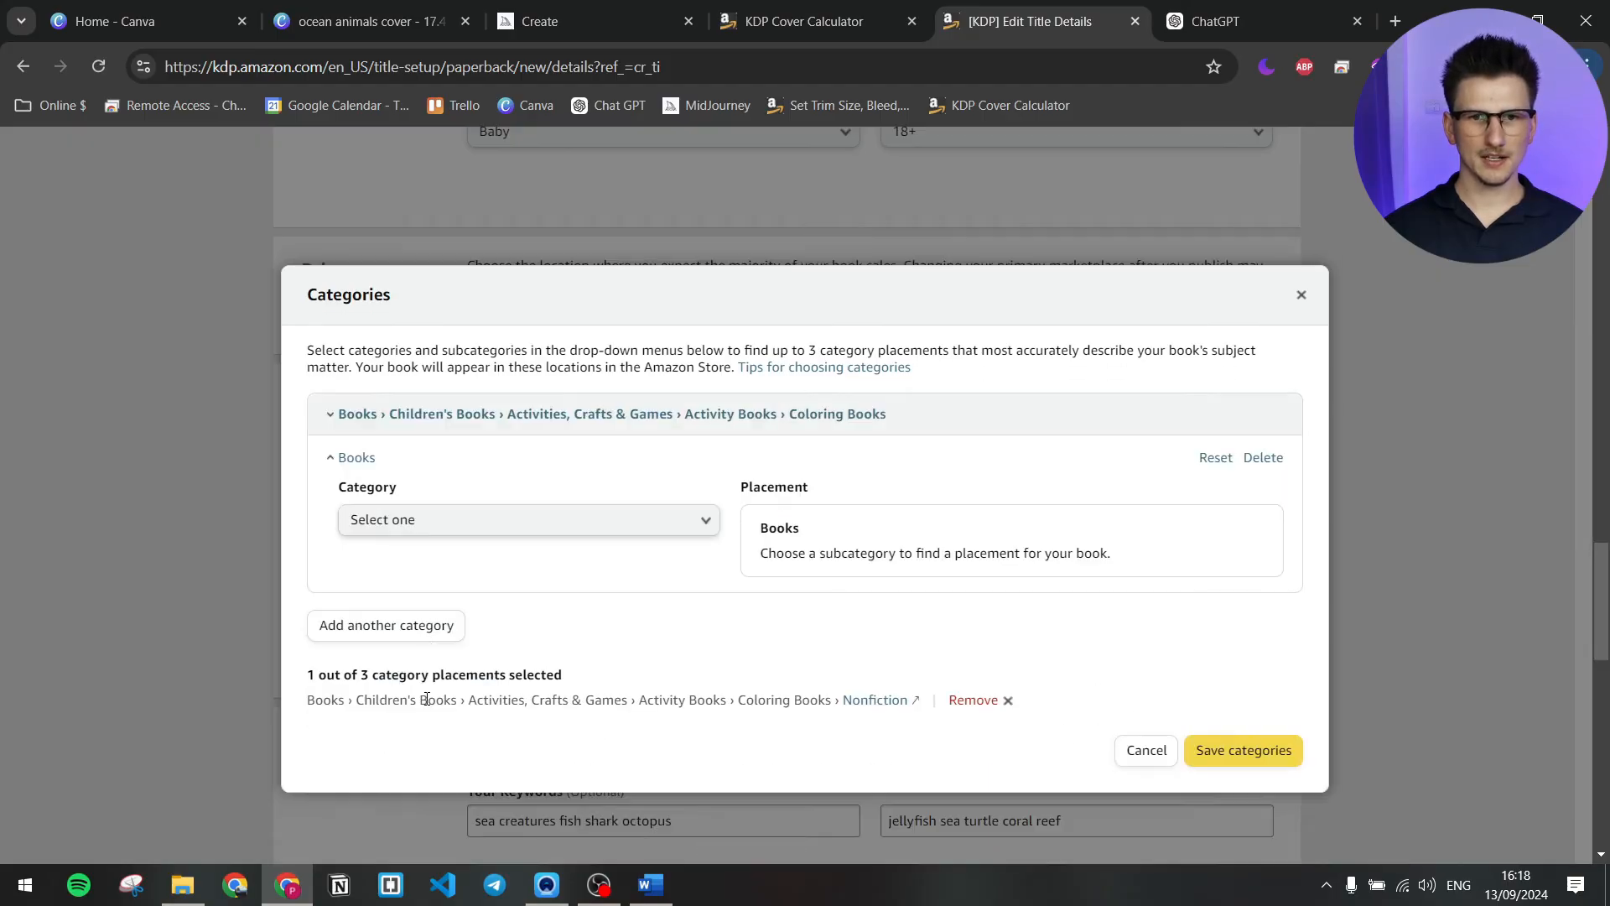
left_click(456, 521)
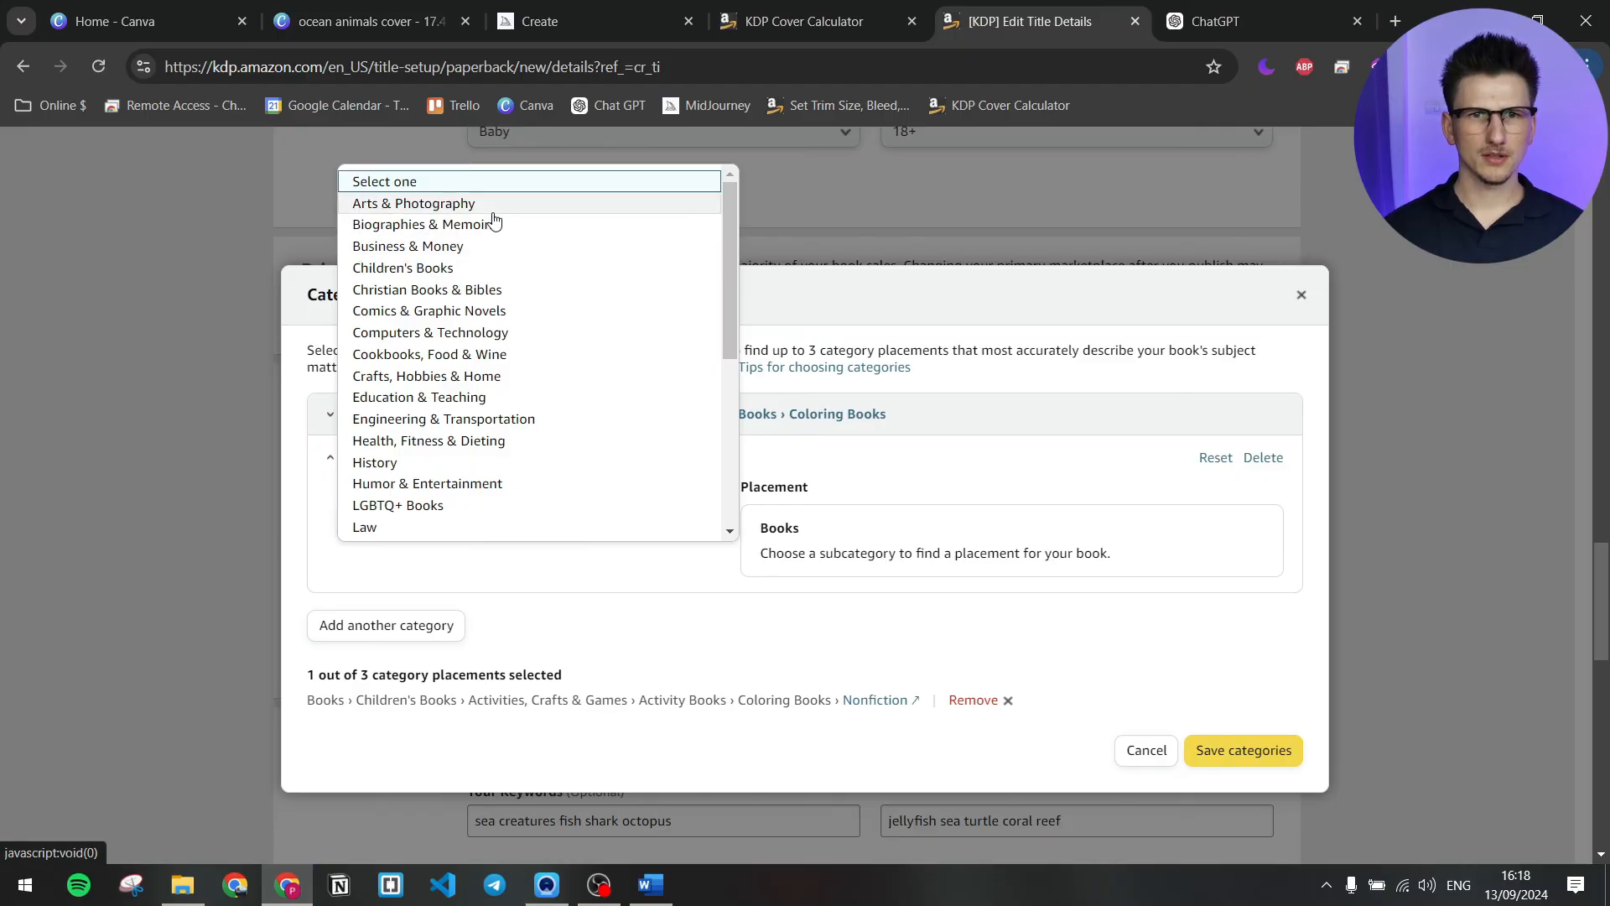
left_click(478, 376)
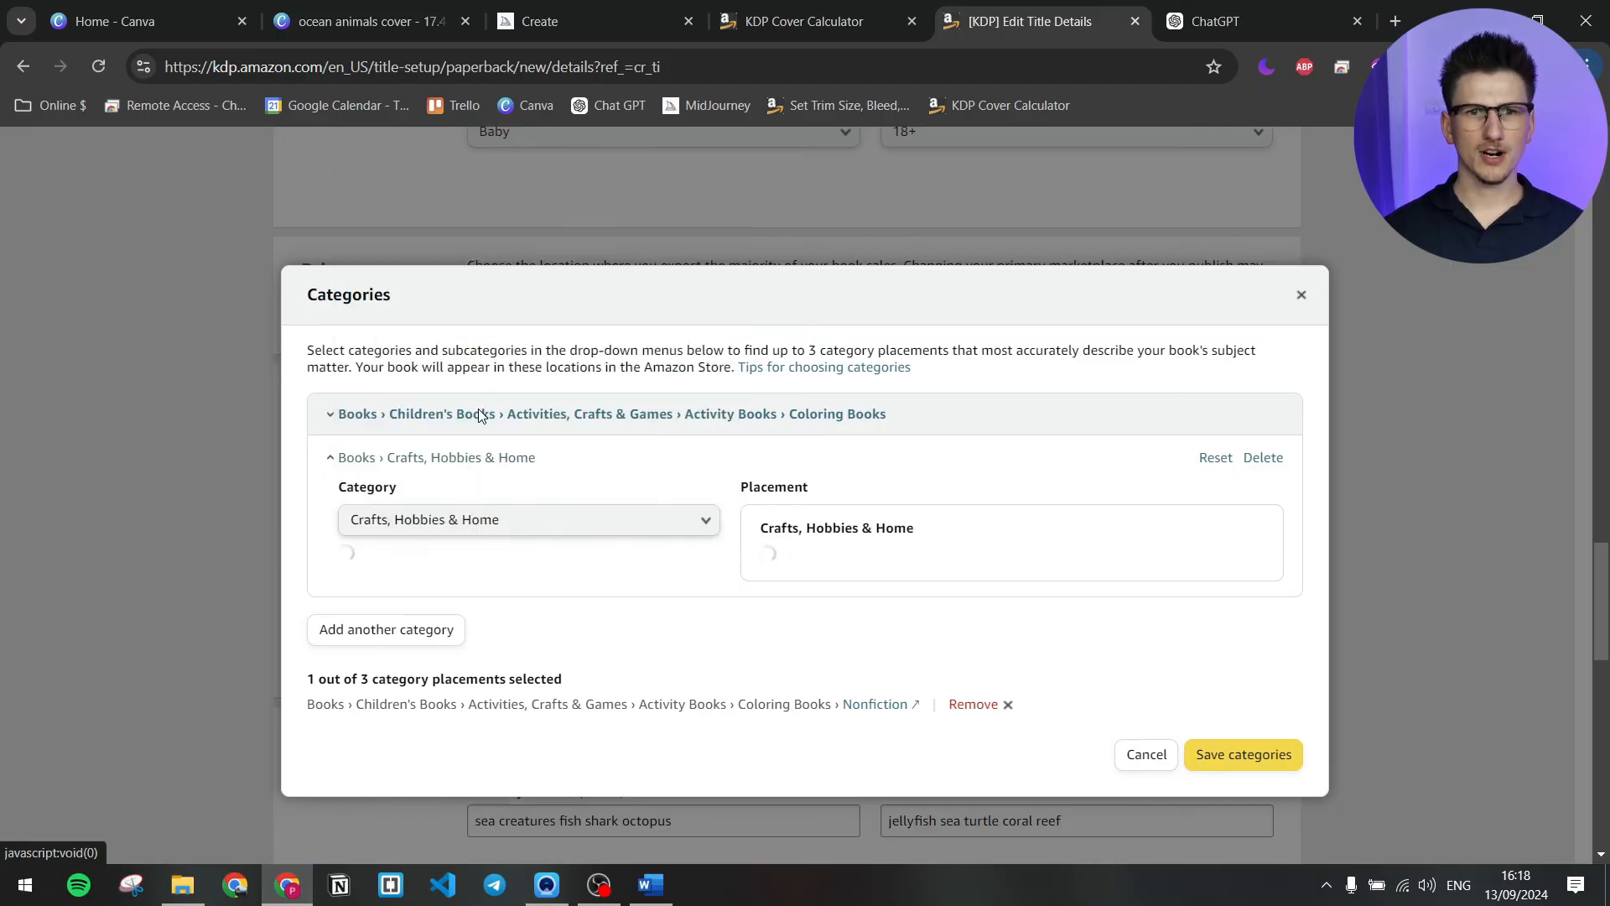
left_click(435, 592)
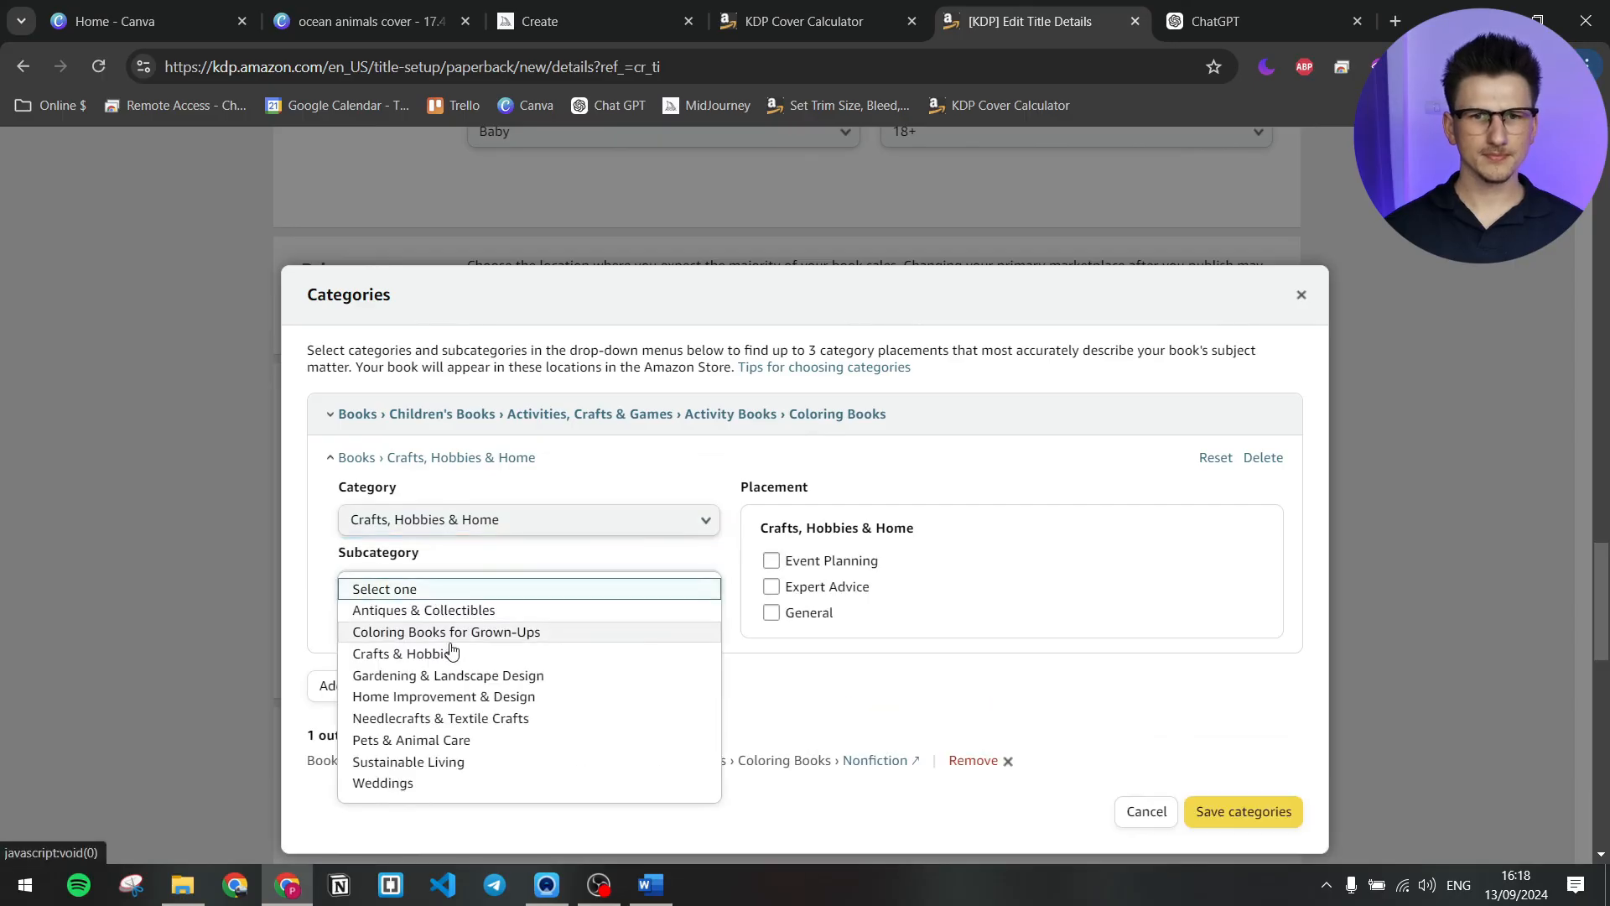
left_click(450, 634)
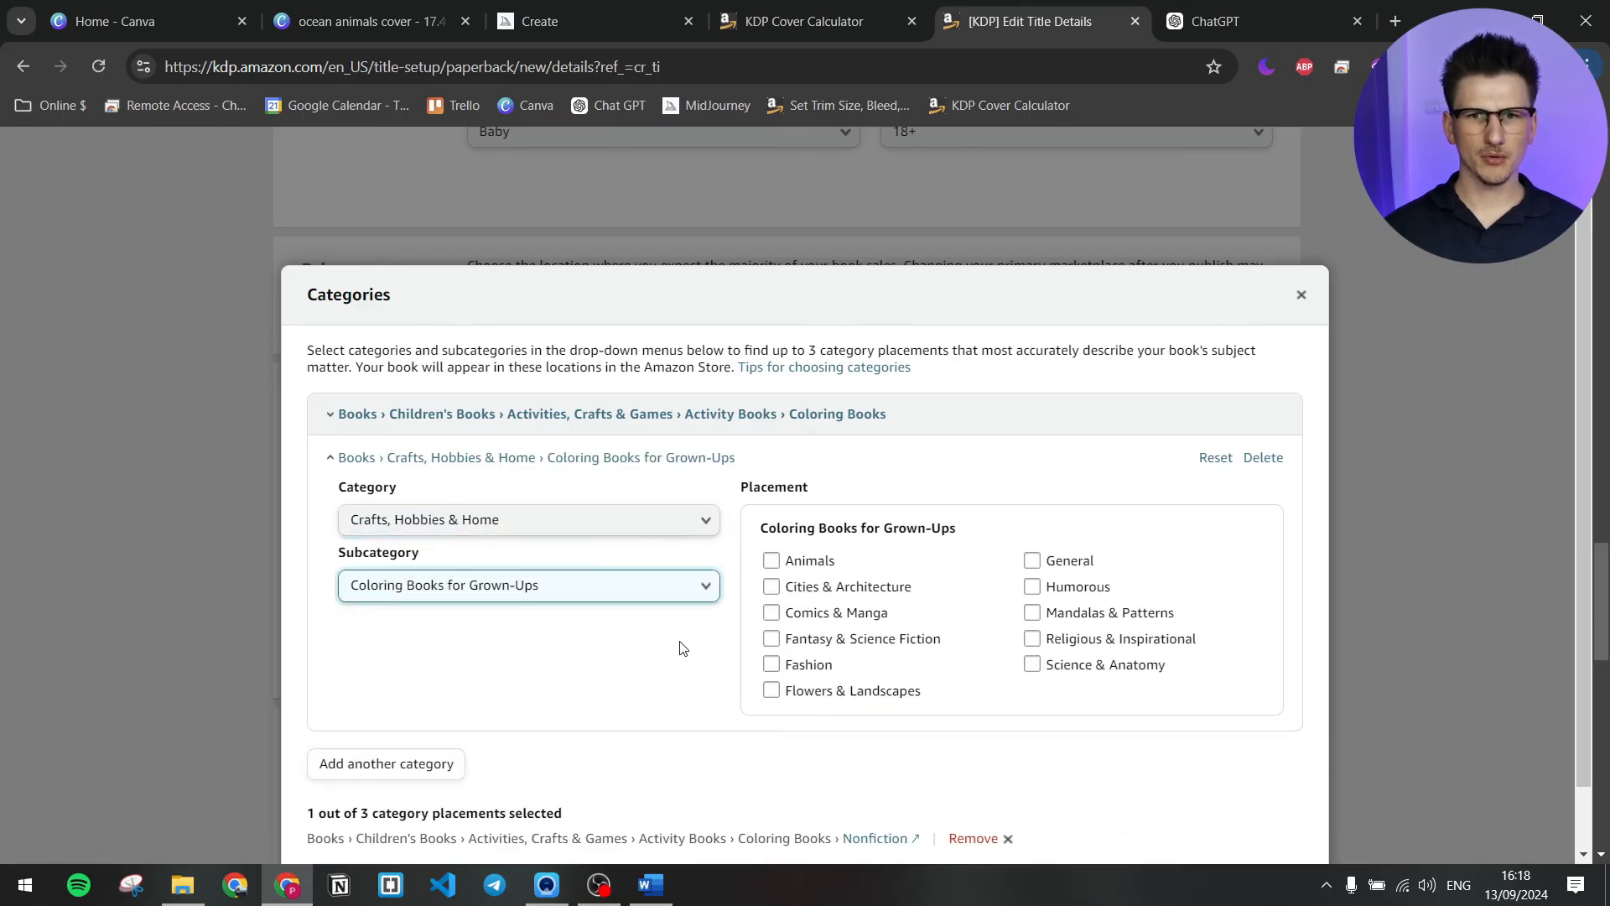
left_click(771, 561)
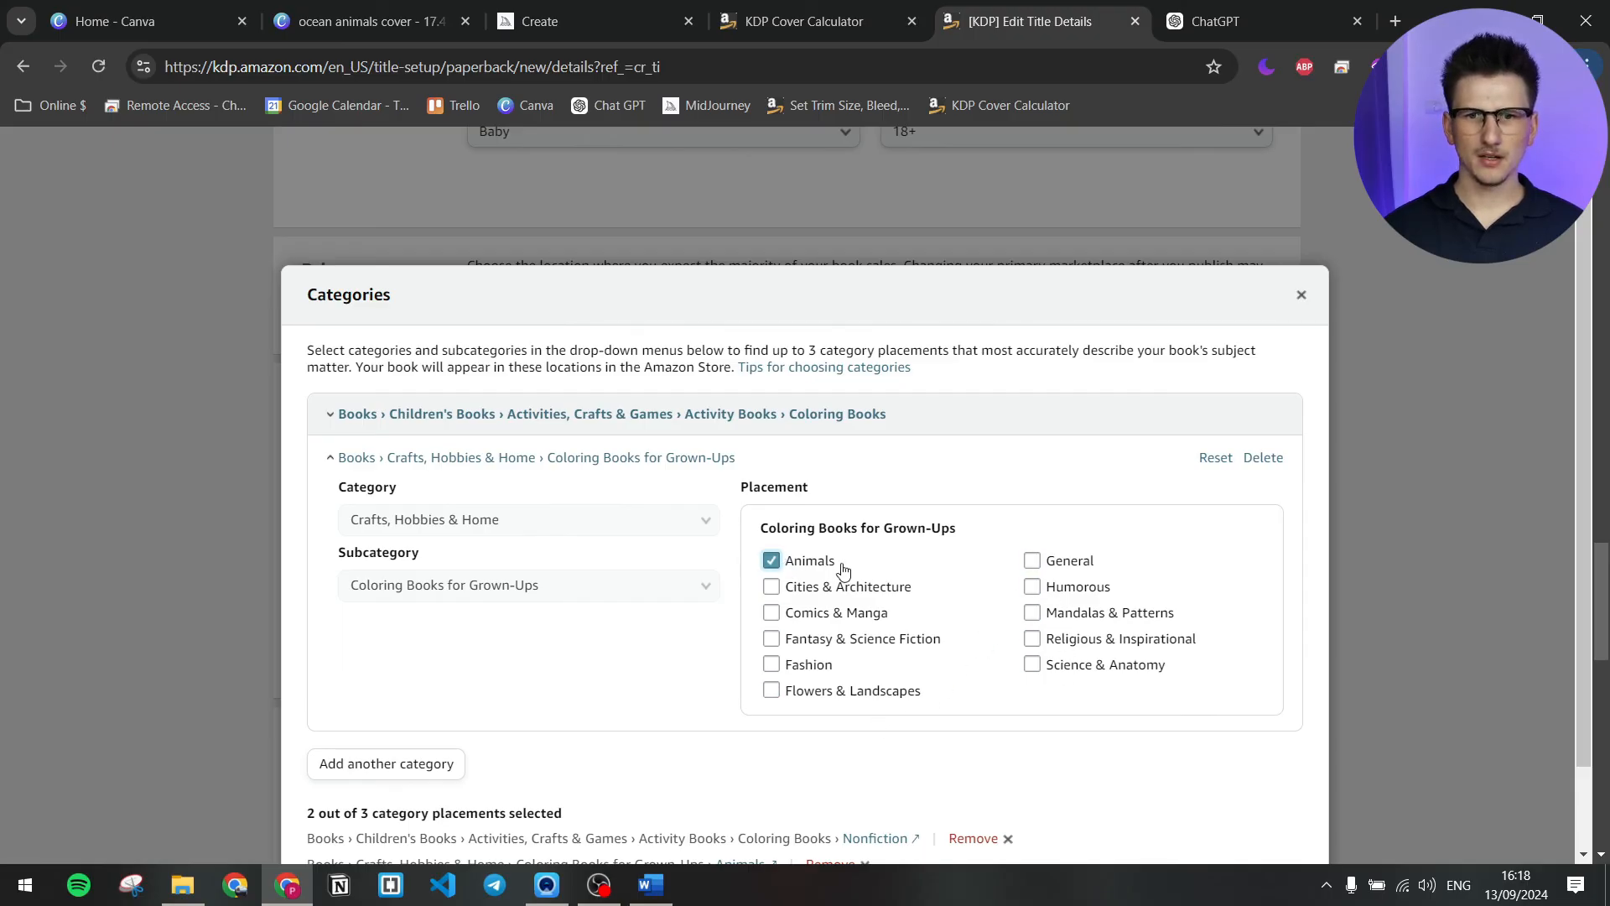
- Choose General under Coloring Books for Grown-Ups as the third placement and save the categories
left_click(1032, 561)
scroll(1236, 704, "down", 1)
left_click(1237, 818)
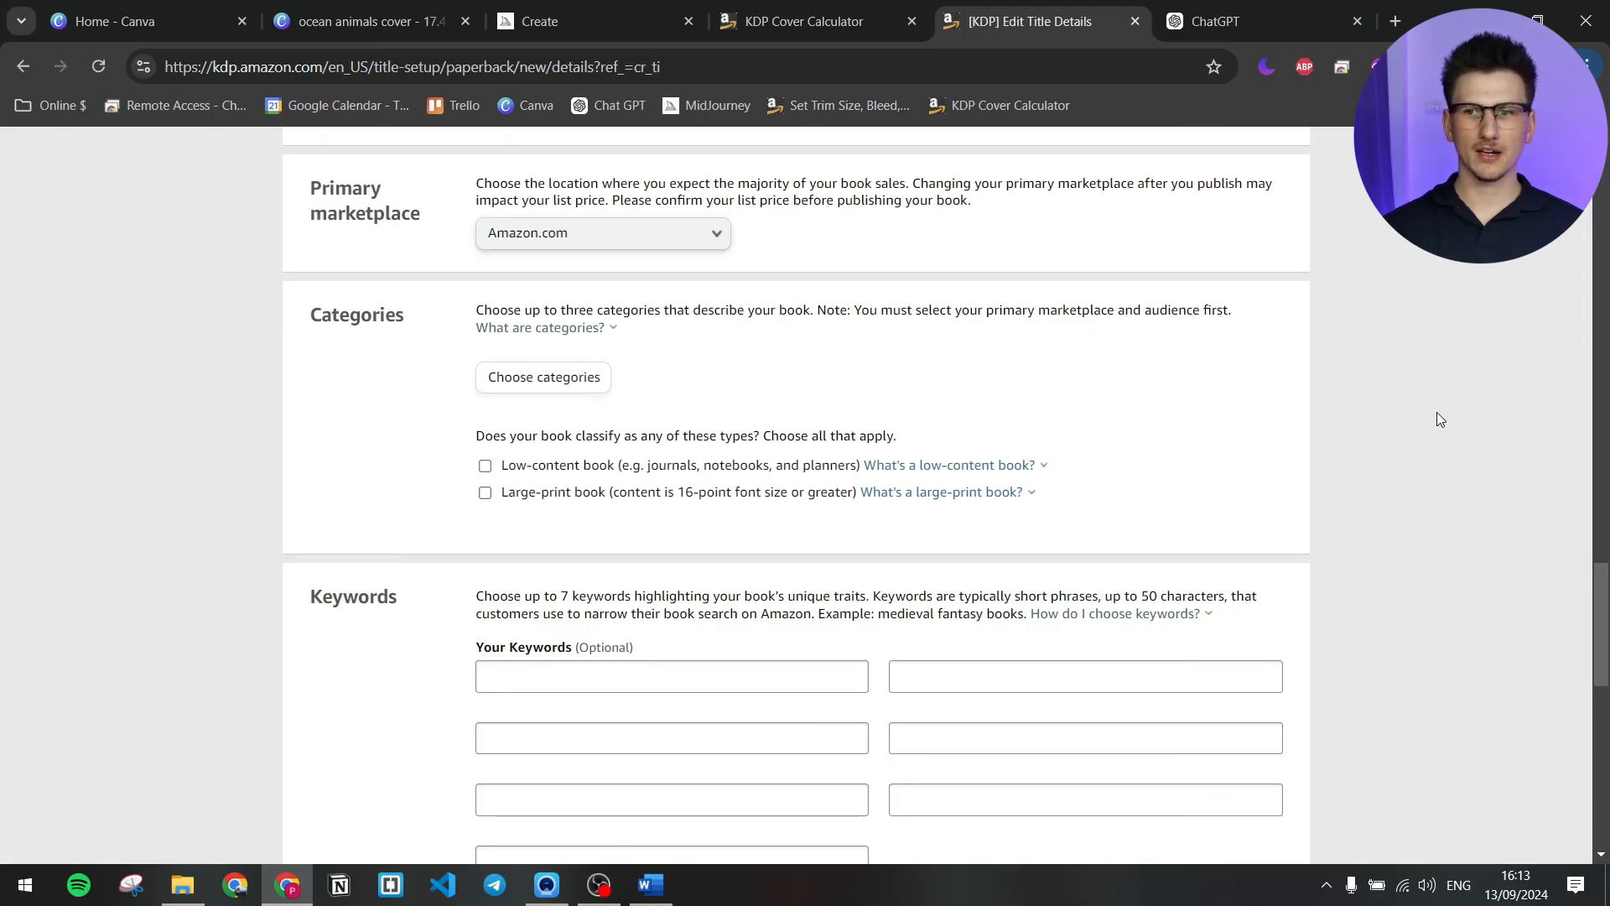
- Enter the keywords "sea creatures fish shark octopus", "jellyfish sea turtle coral reef", "under water world fun relaxing activity" and "for kids adults boys girls"
scroll(1439, 411, "down", 2)
left_click(712, 463)
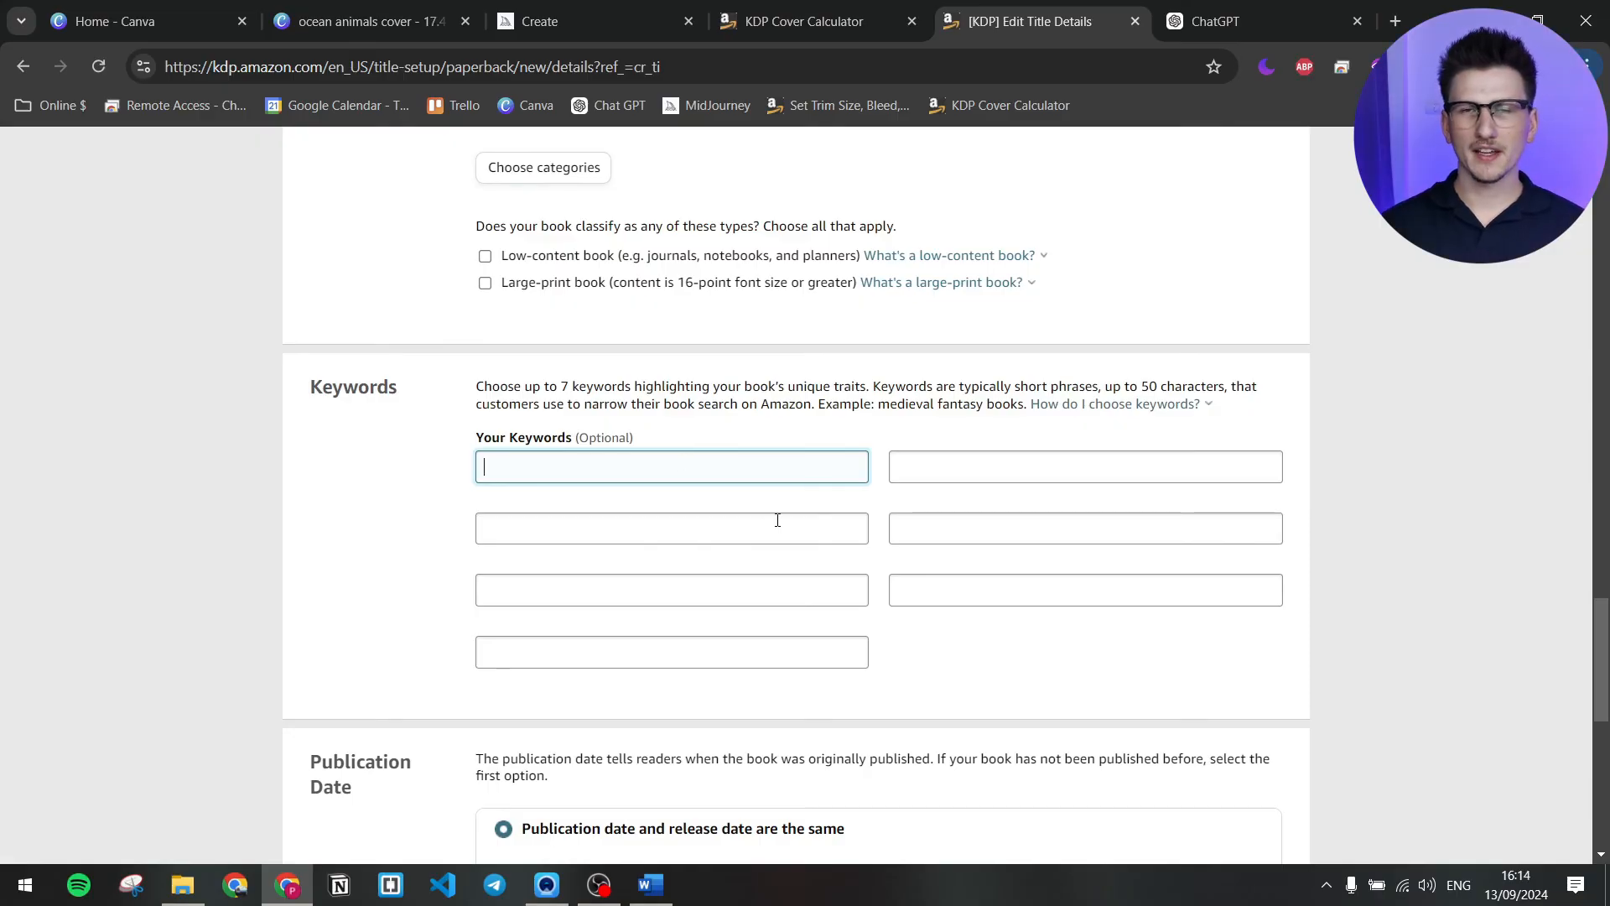
type("sea creatures")
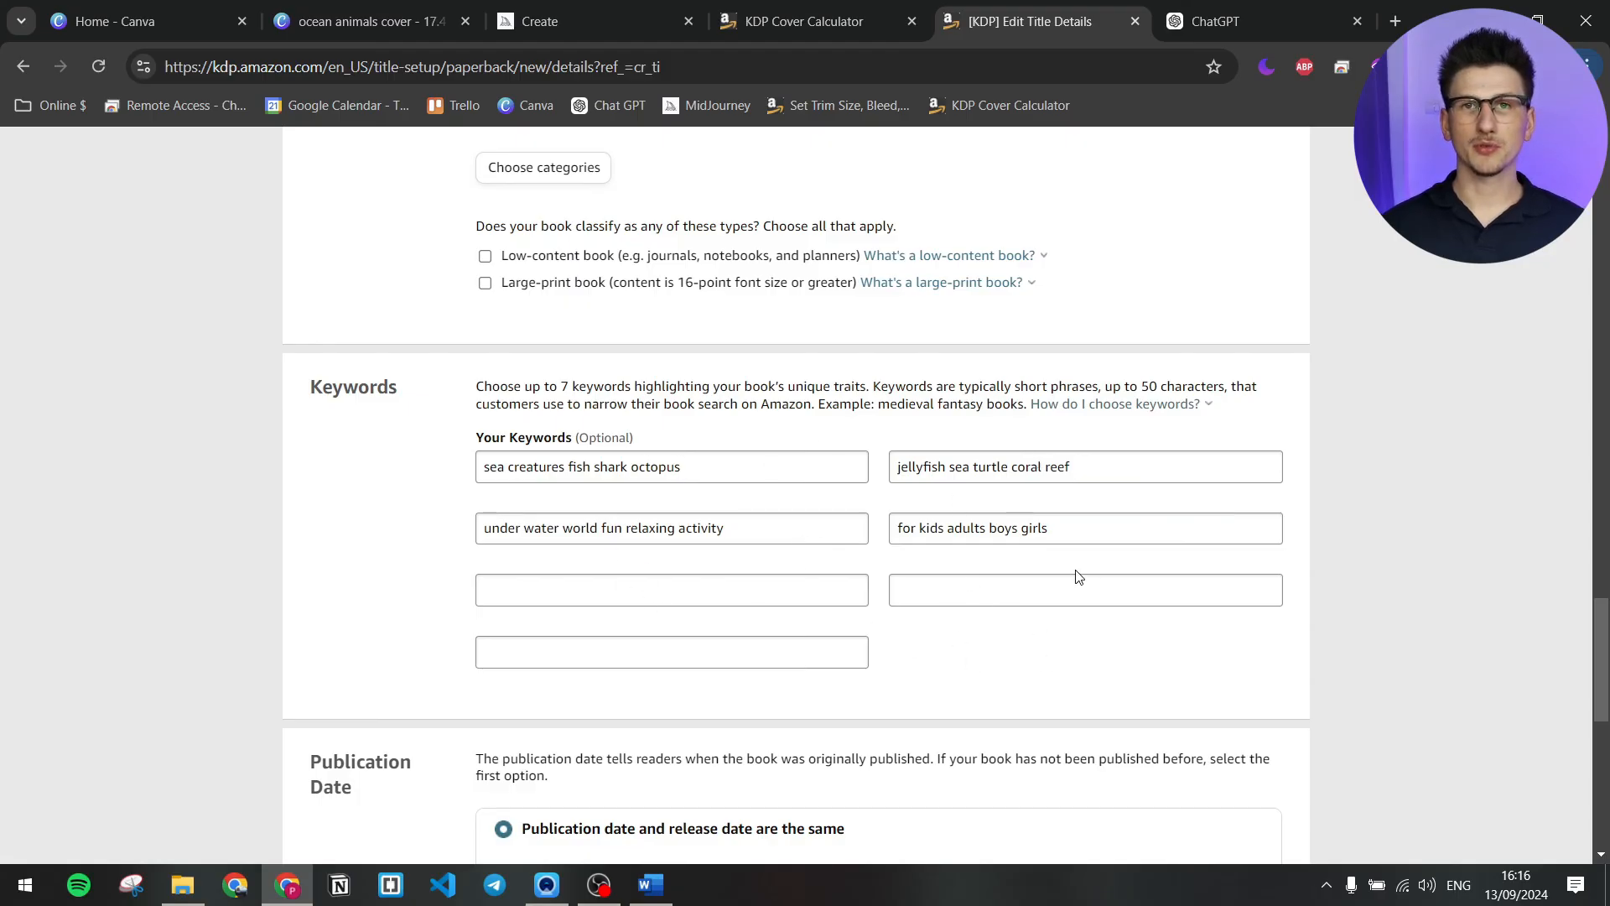
- Keep identical publication and release dates with immediate release for sale, and save the details to continue to the paperback's content
scroll(1265, 571, "down", 3)
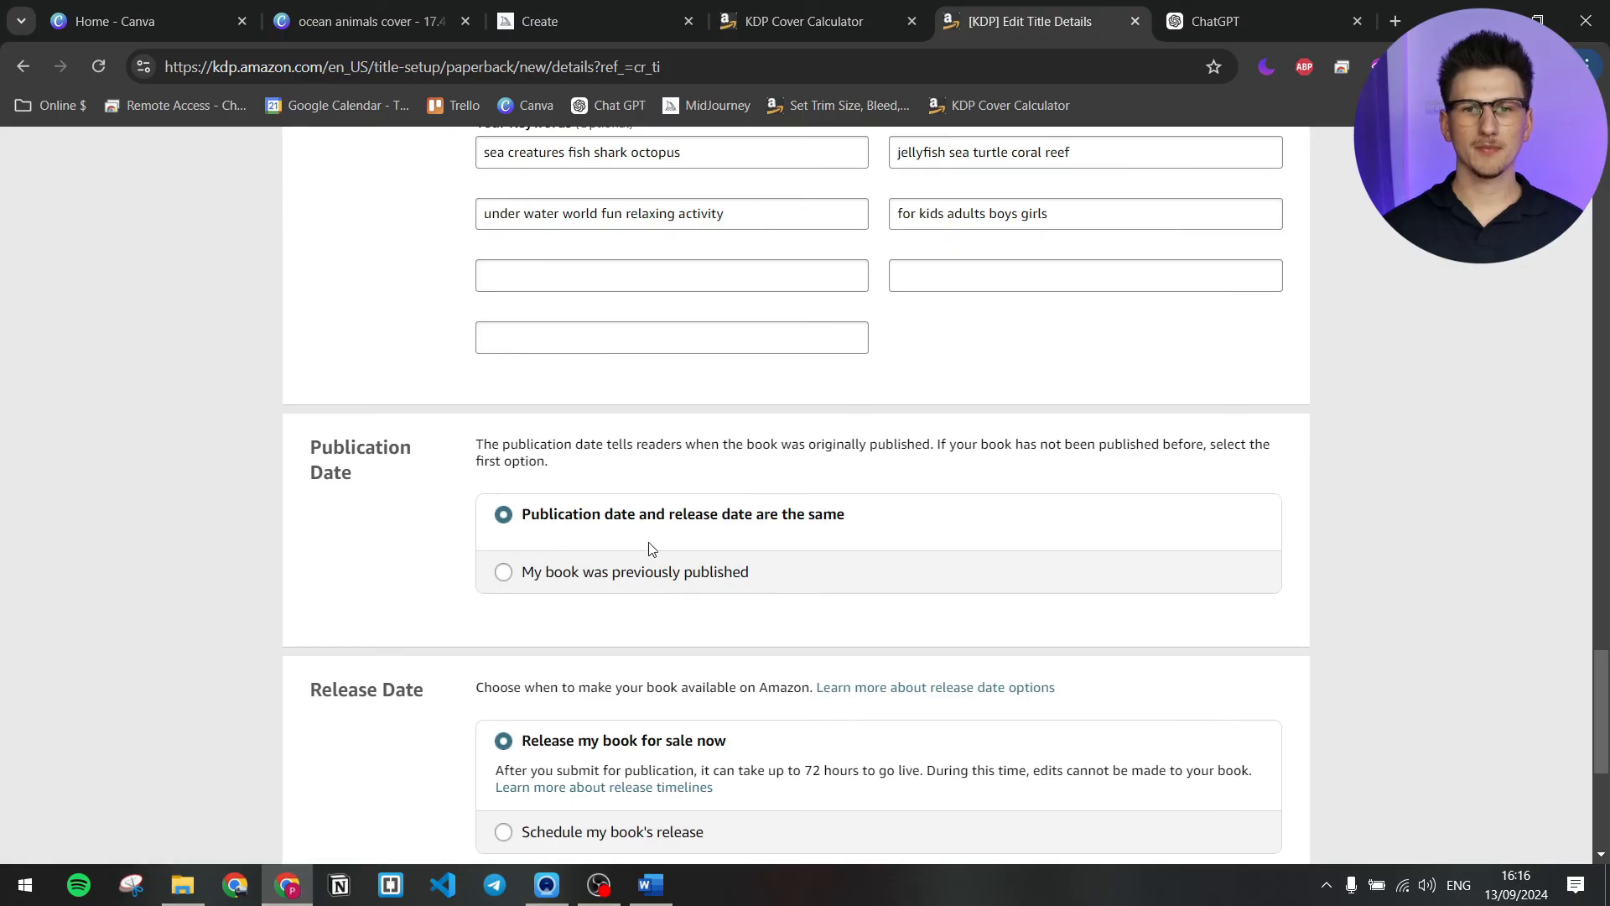
scroll(846, 540, "down", 2)
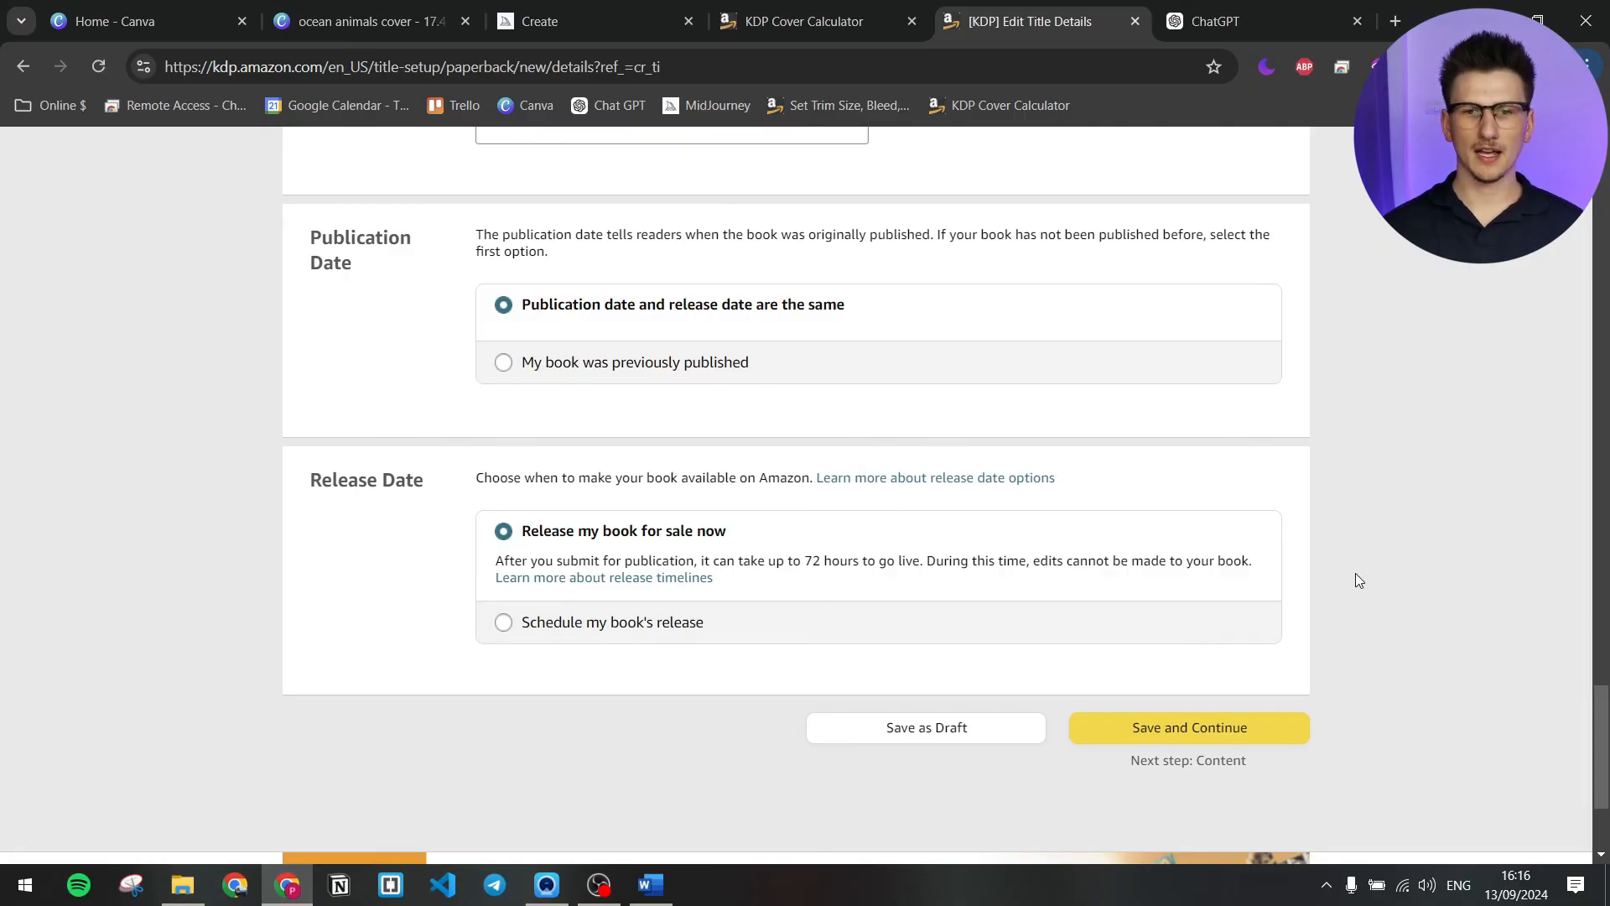
left_click_drag(784, 562, 898, 575)
left_click(931, 564)
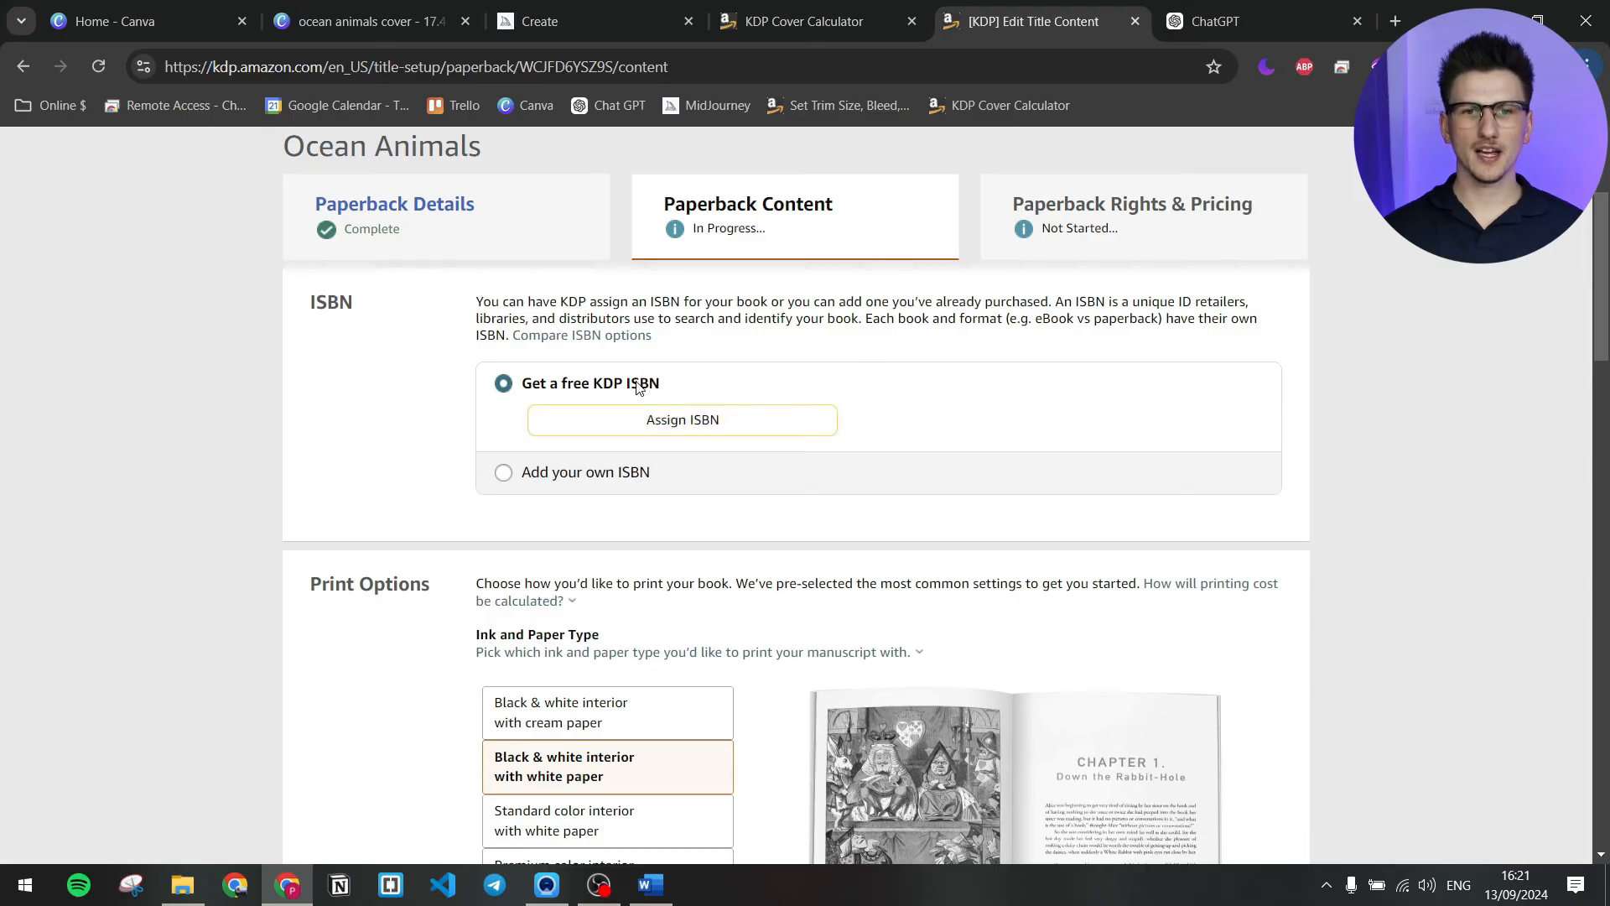
- Assign a free KDP ISBN to the paperback and confirm the assignment
left_click(733, 429)
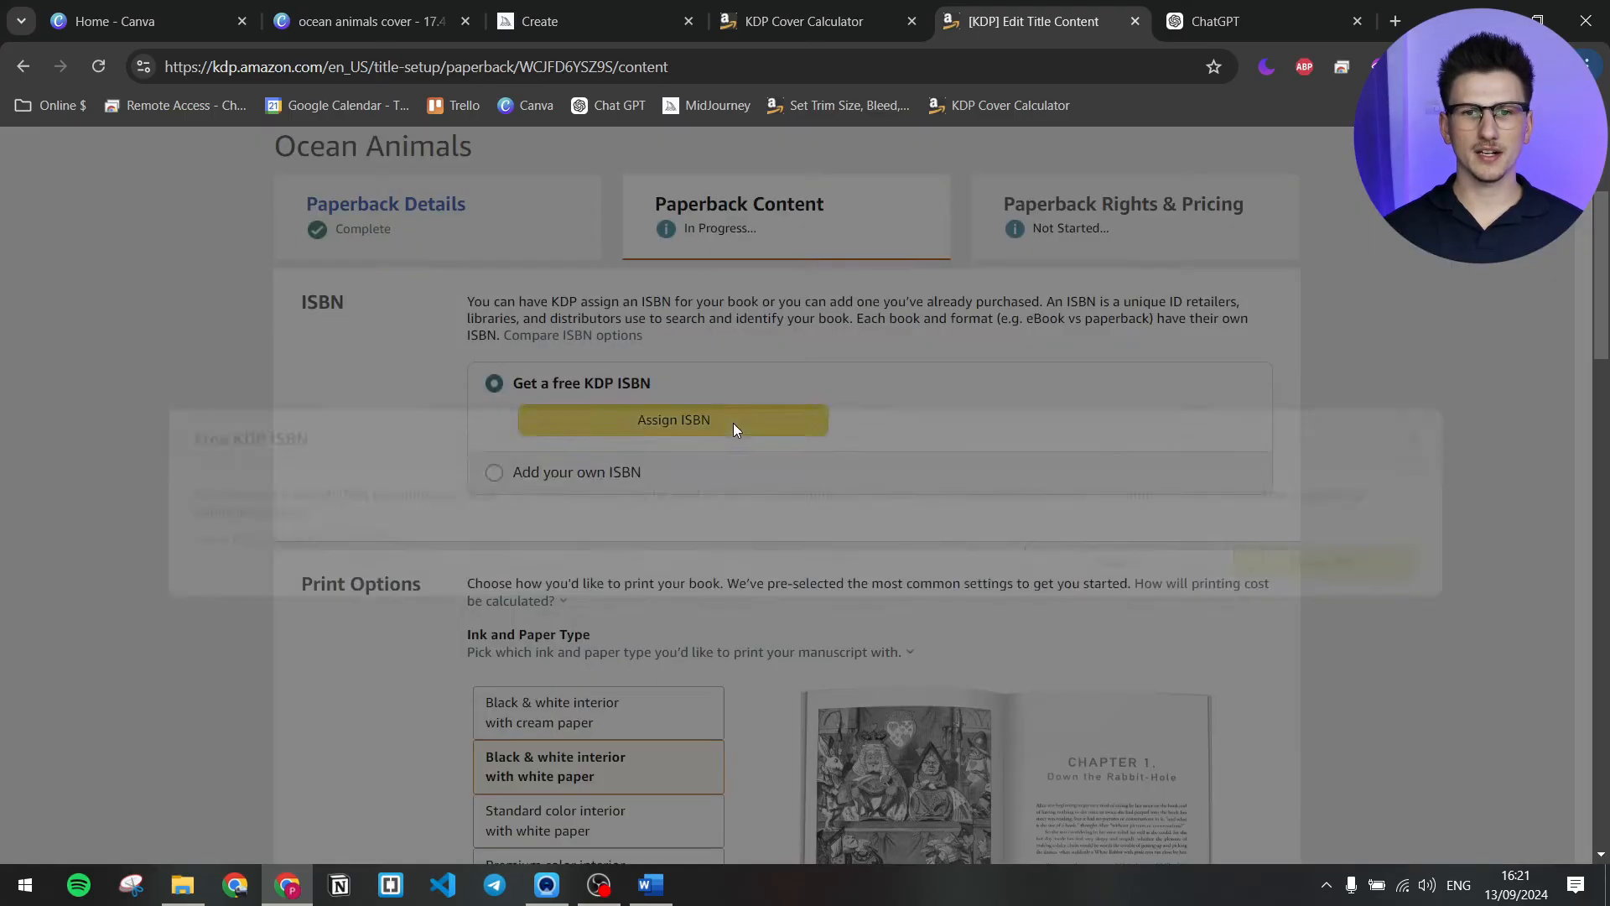
left_click(1345, 560)
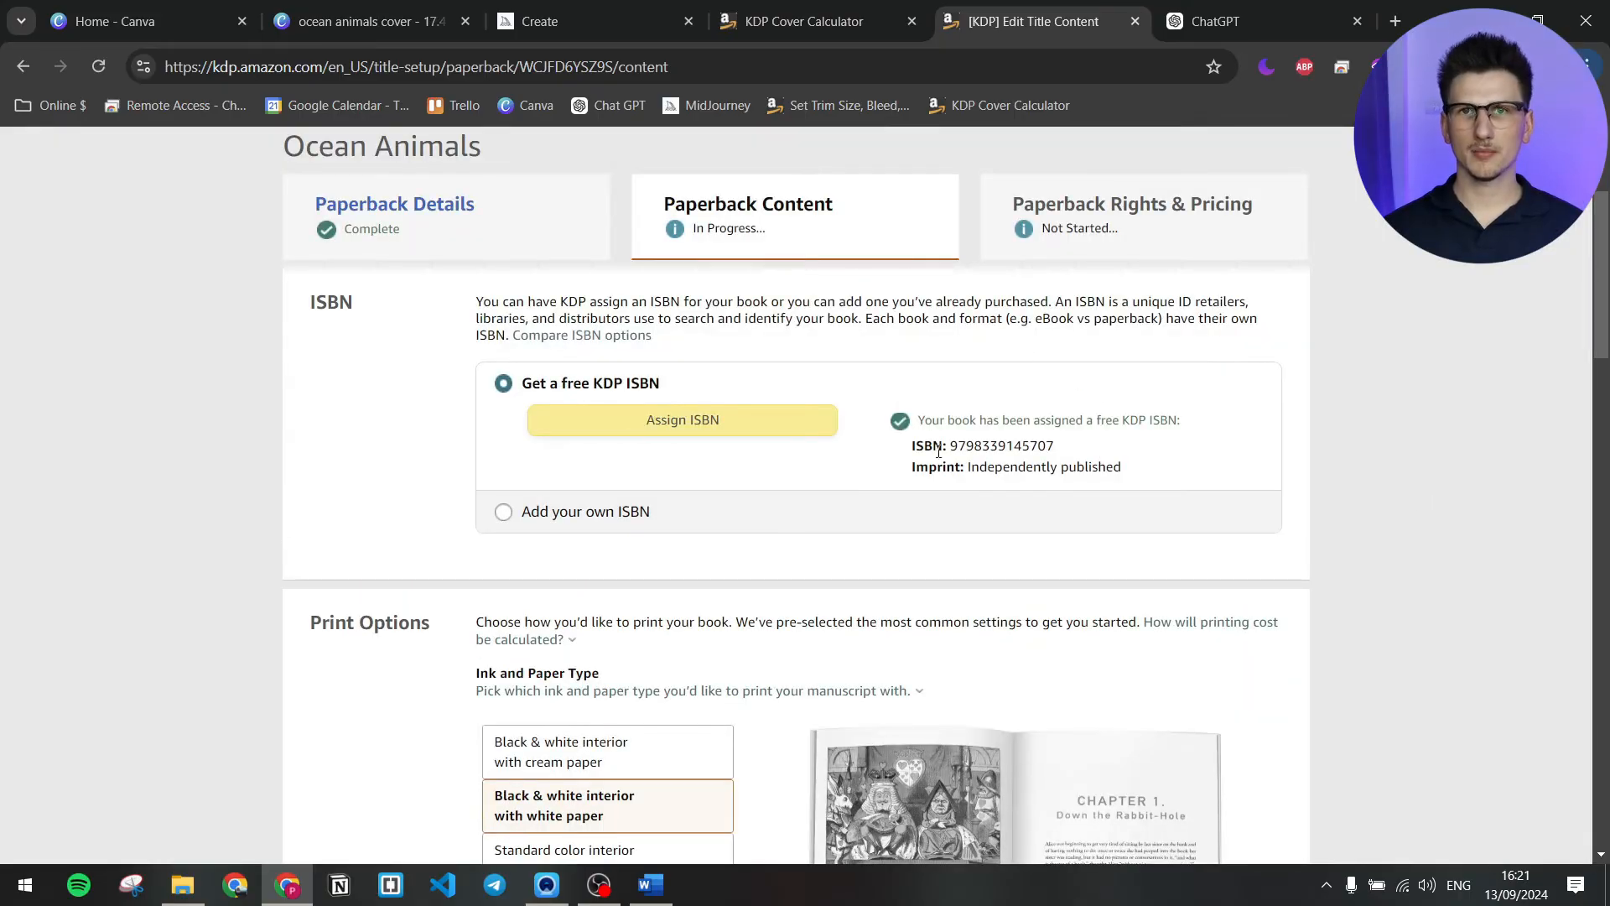
left_click_drag(934, 447, 1060, 448)
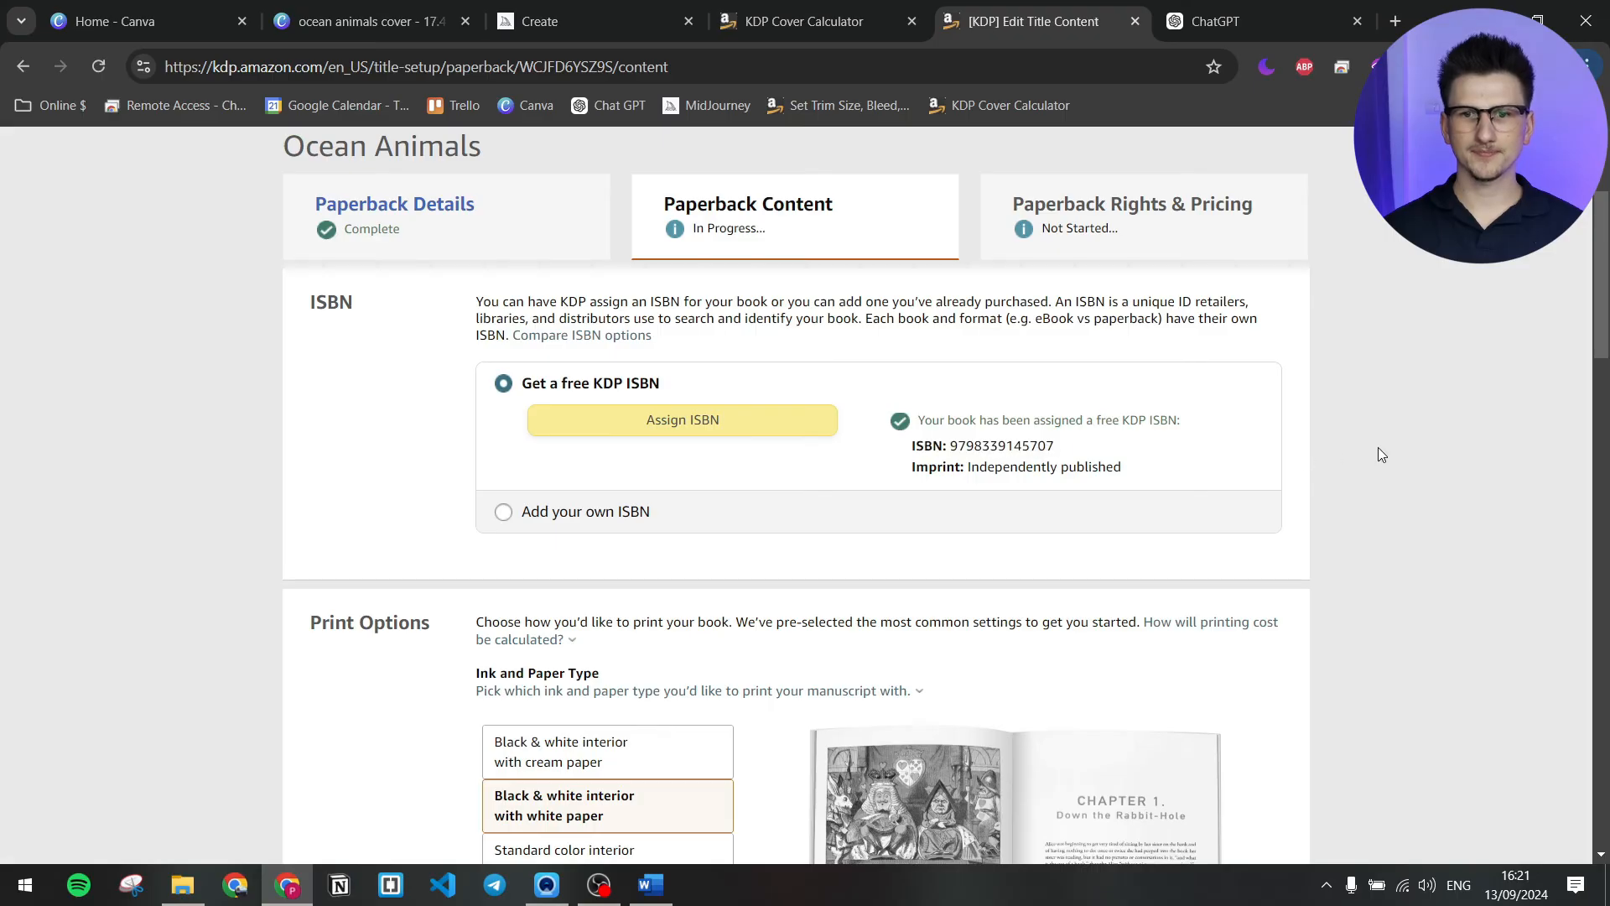
left_click(1382, 454)
- Set the paperback's trim size to the non-standard 8.5 x 8.5 in format
scroll(1377, 446, "down", 4)
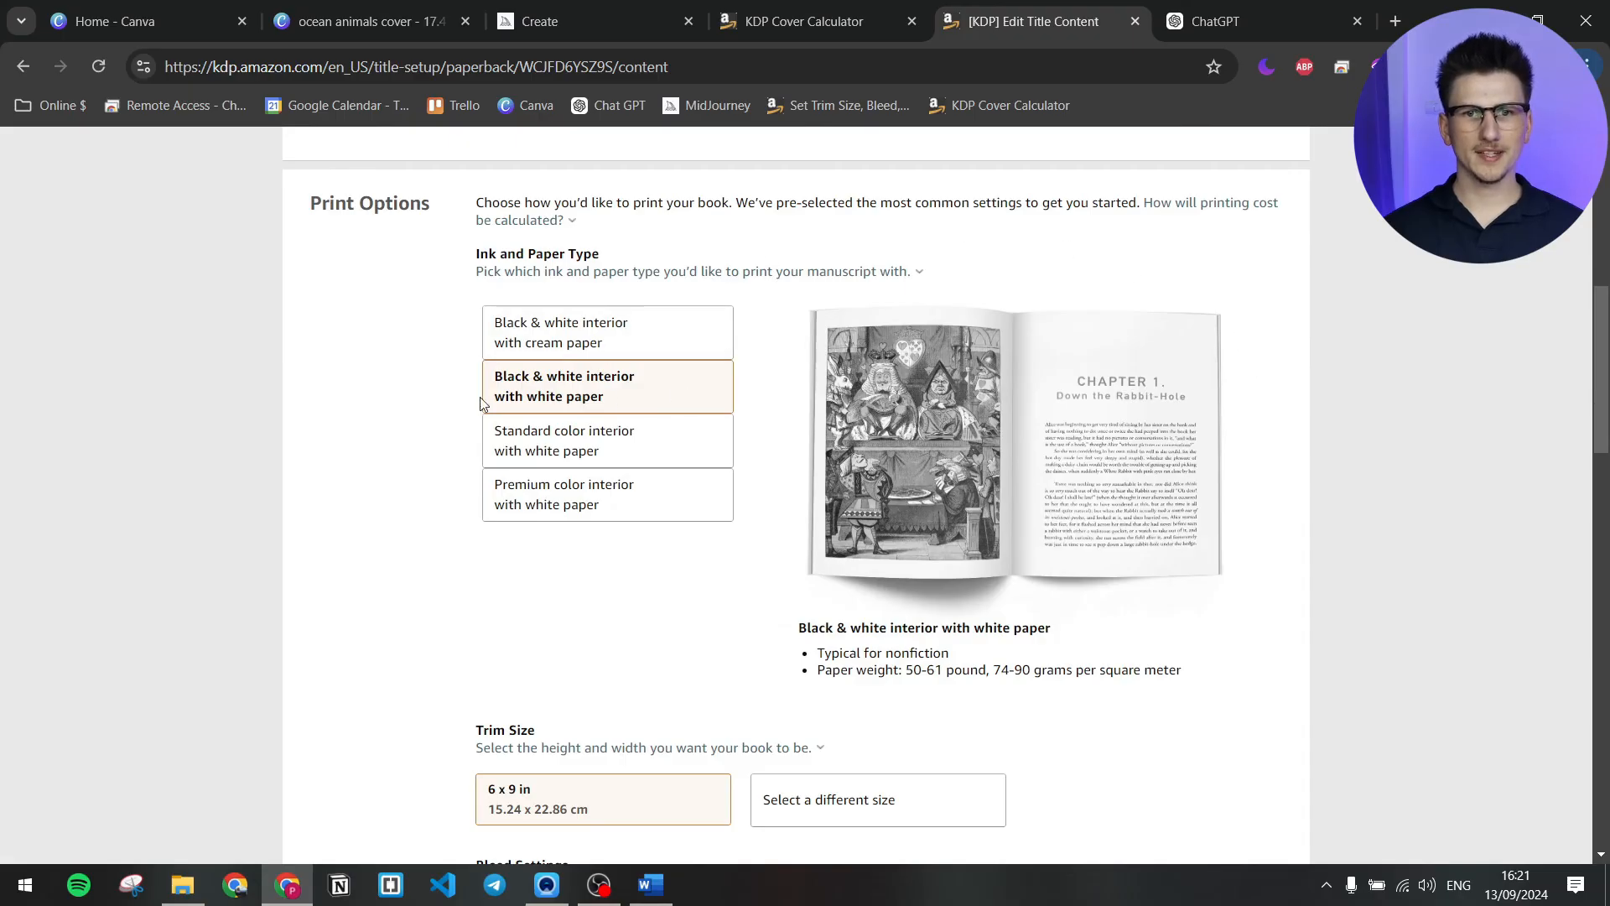
scroll(1428, 466, "down", 6)
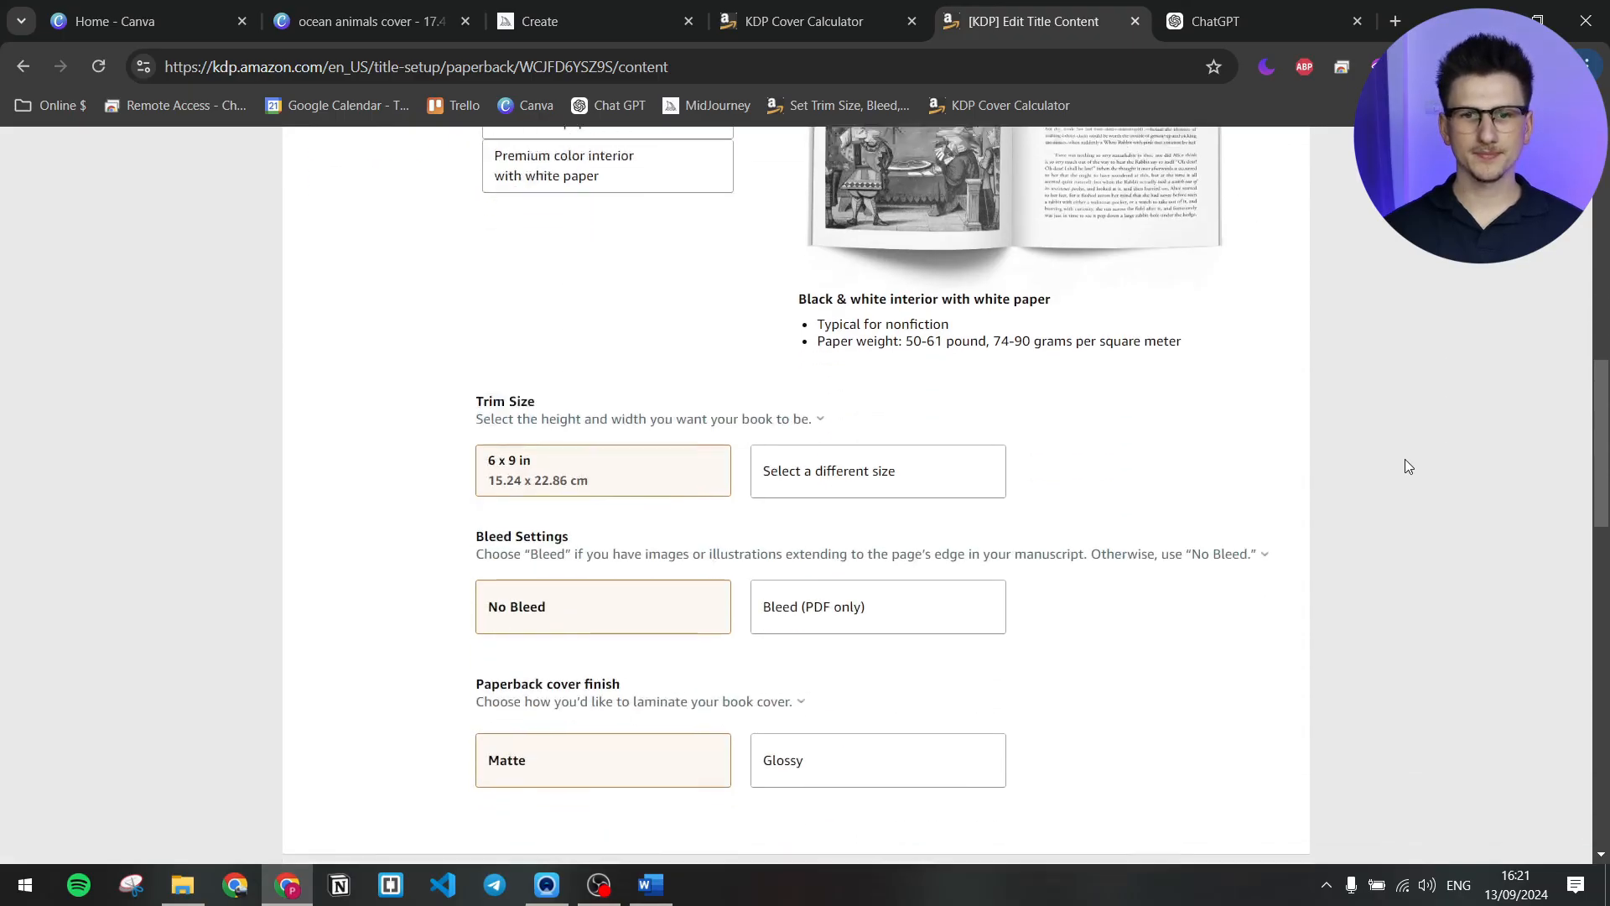
scroll(467, 312, "up", 1)
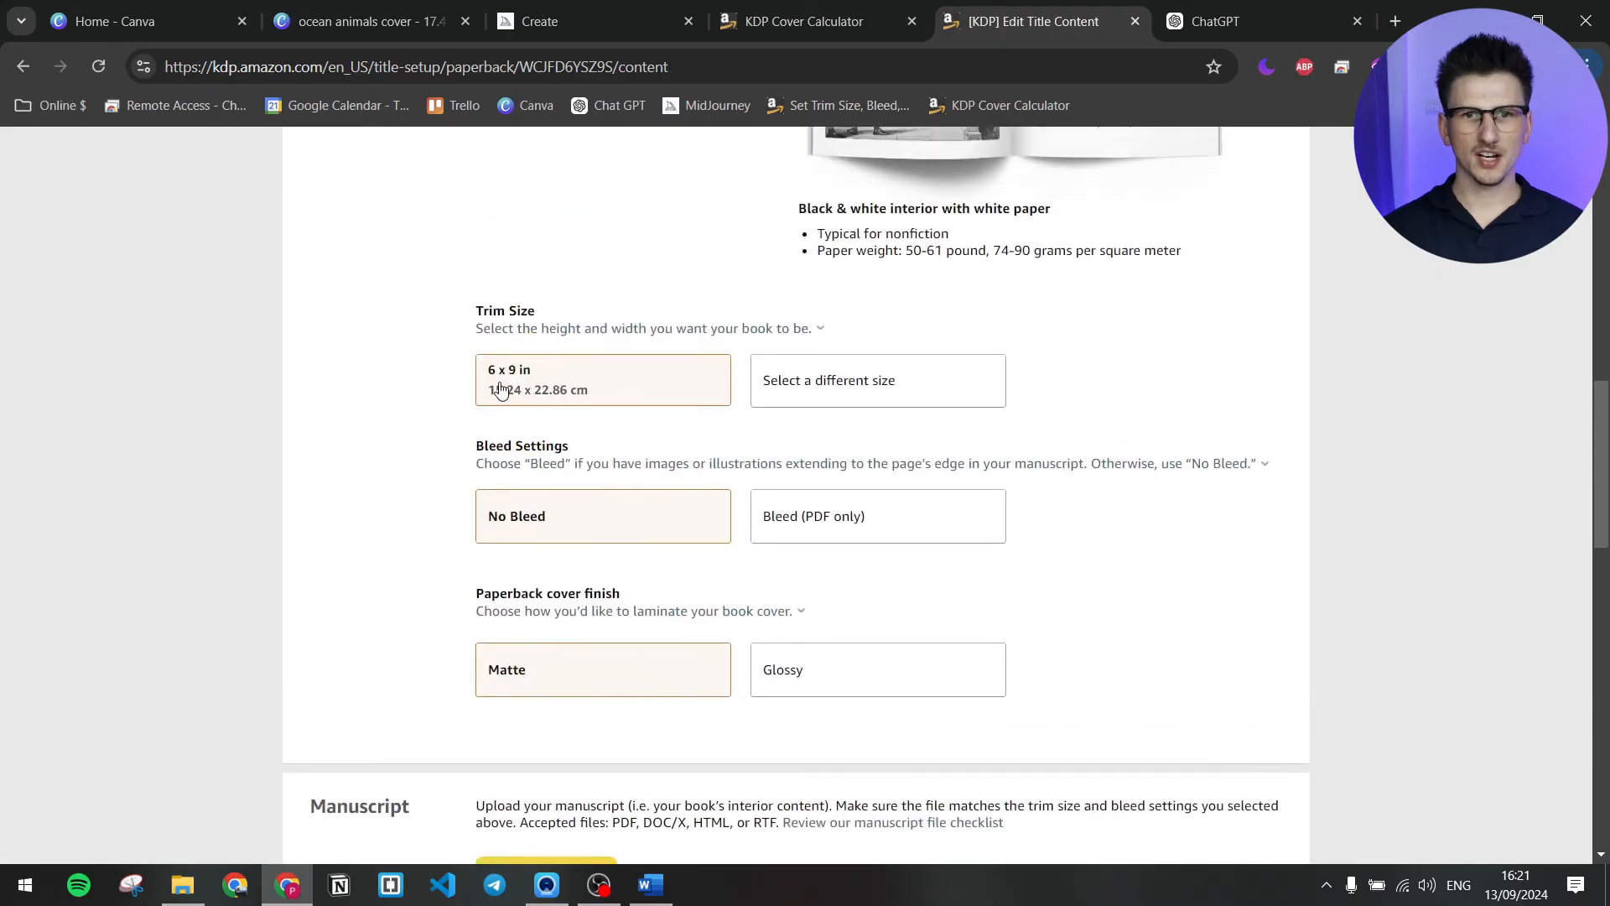
left_click(829, 386)
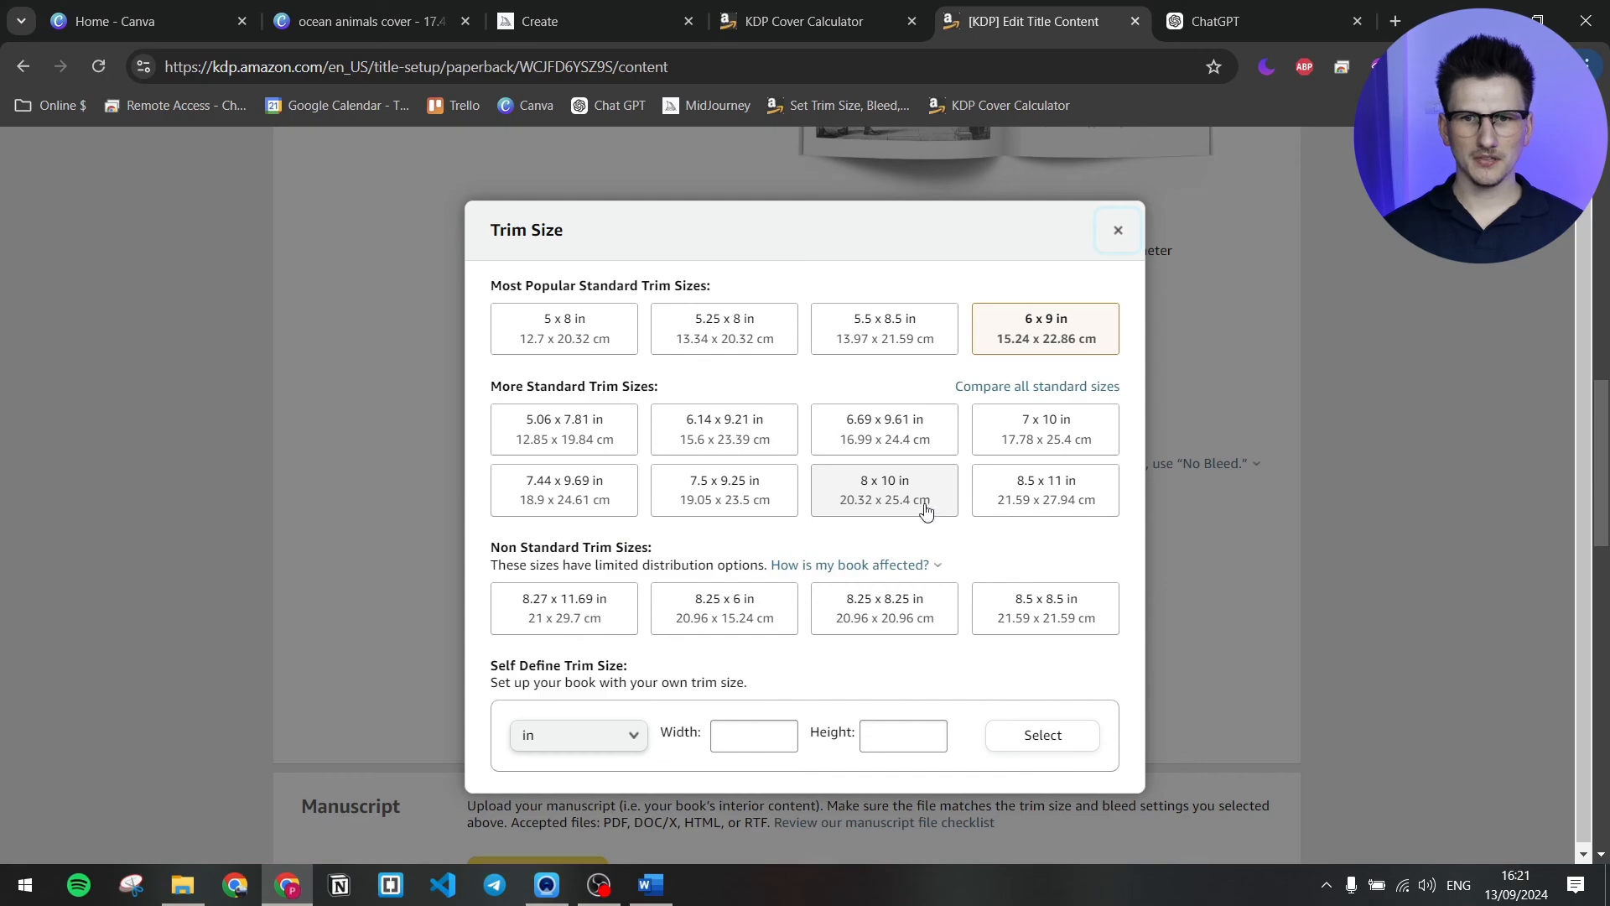
left_click(1086, 625)
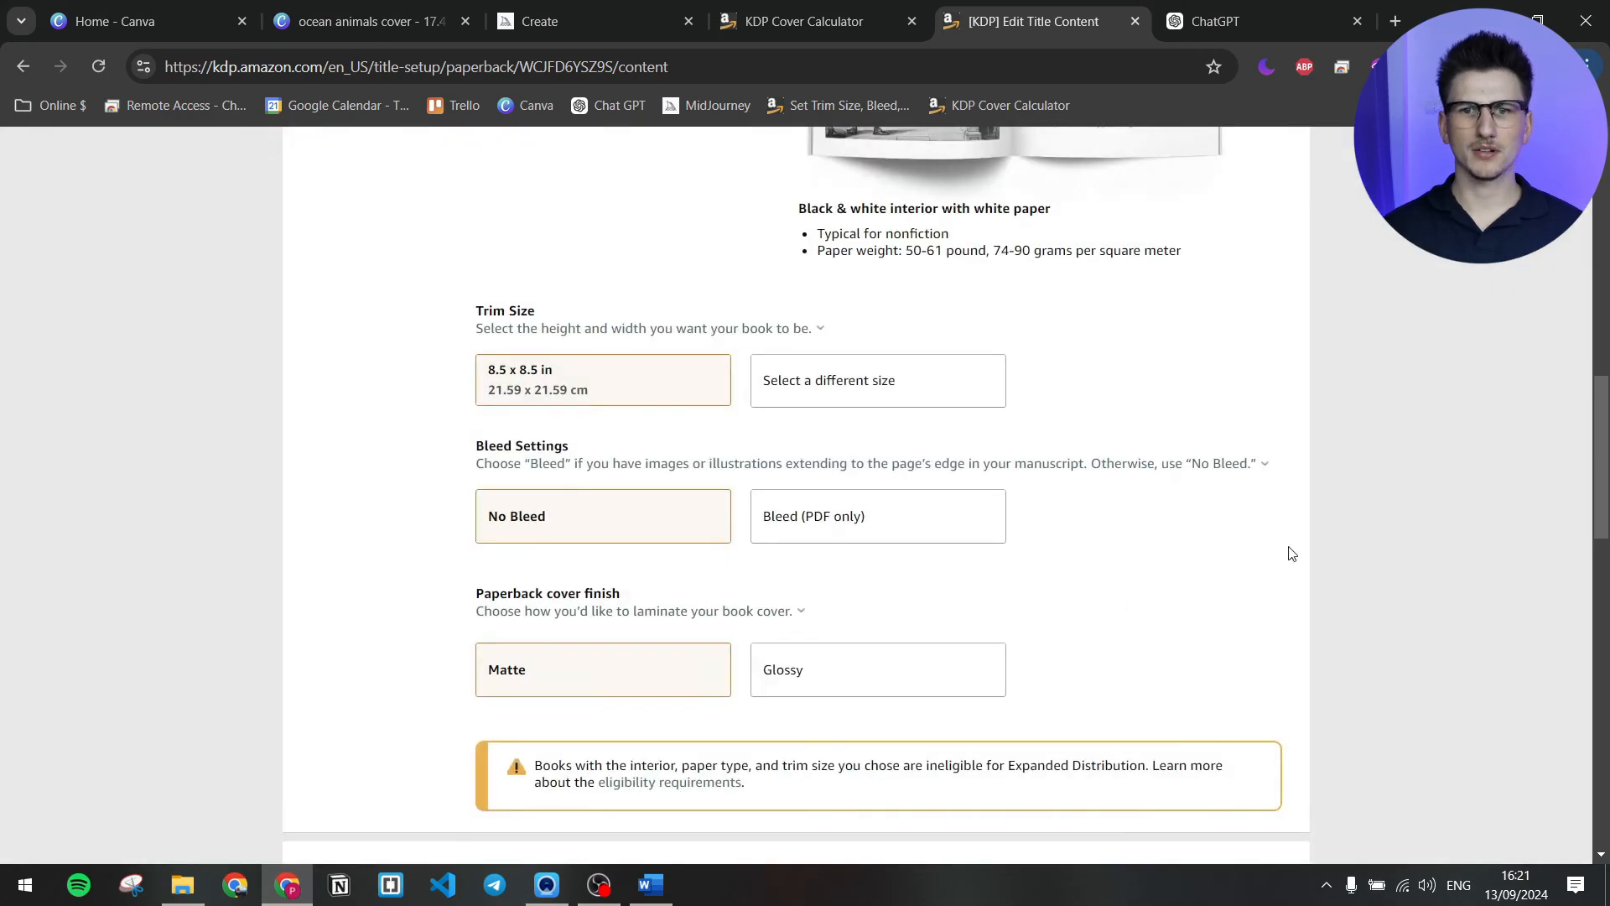
- Set the interior to Bleed (PDF only) and the paperback cover finish to Glossy
scroll(1354, 454, "down", 1)
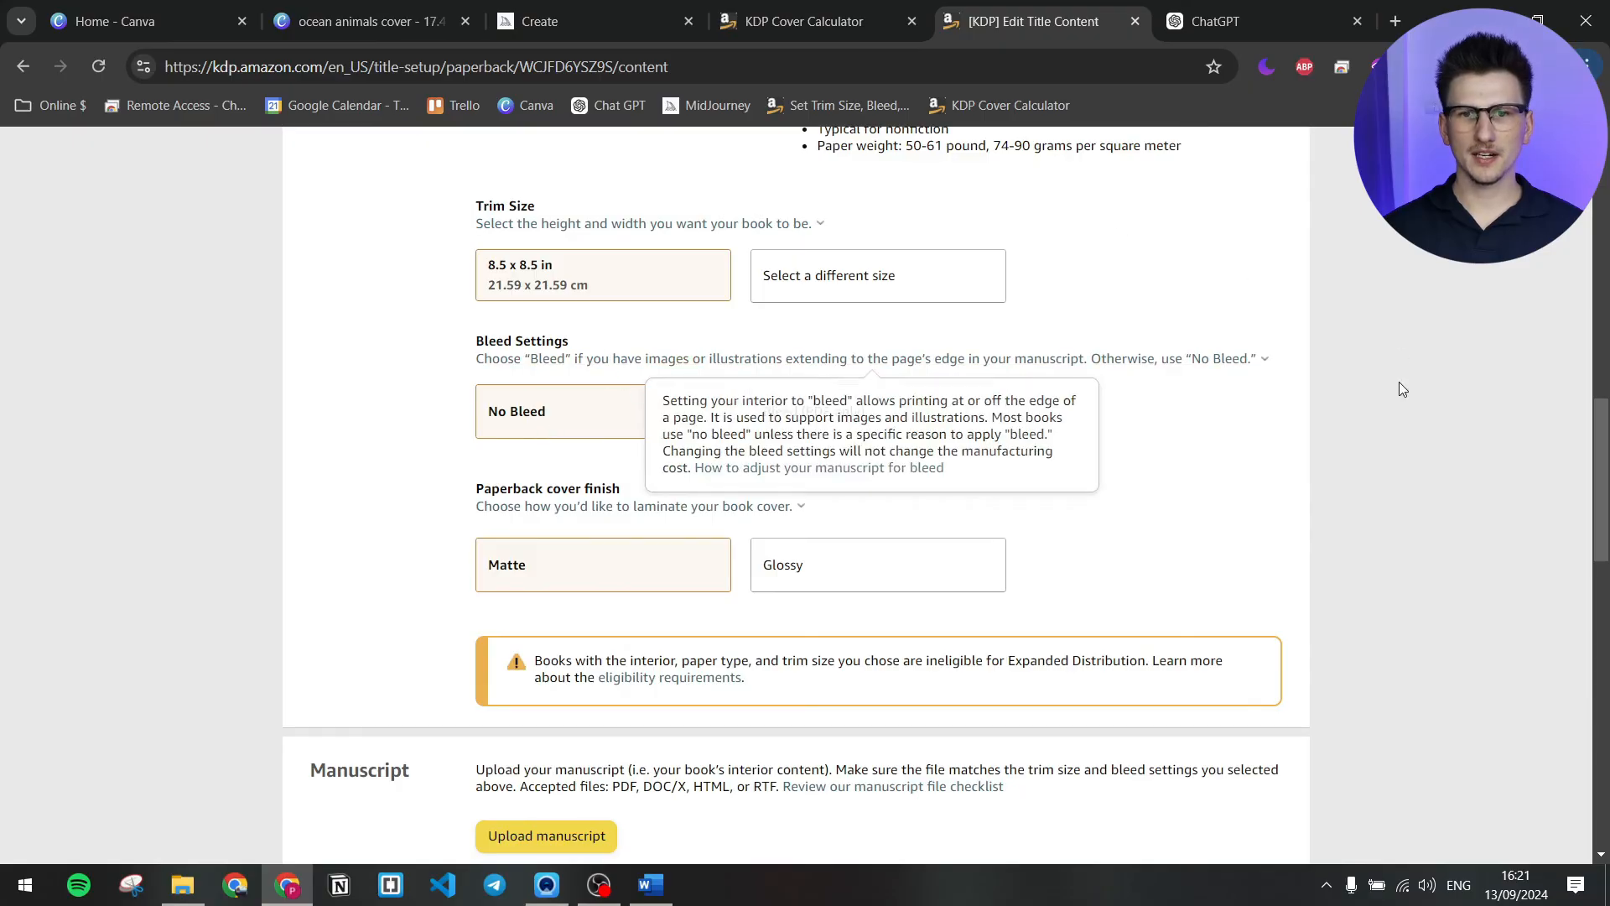
left_click(833, 417)
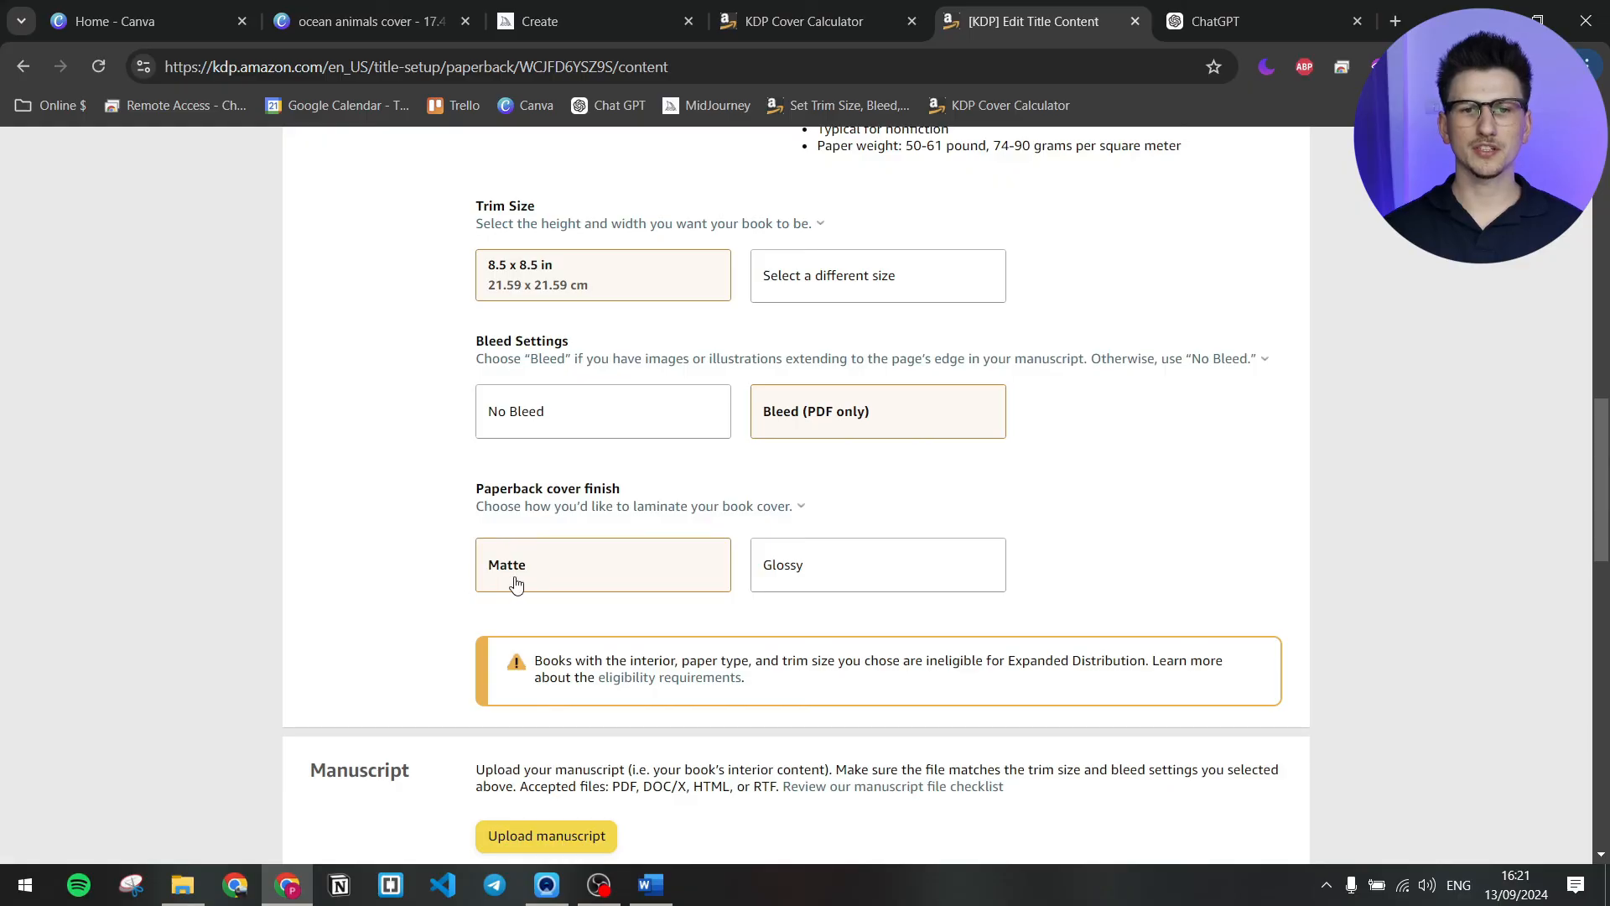
left_click(879, 577)
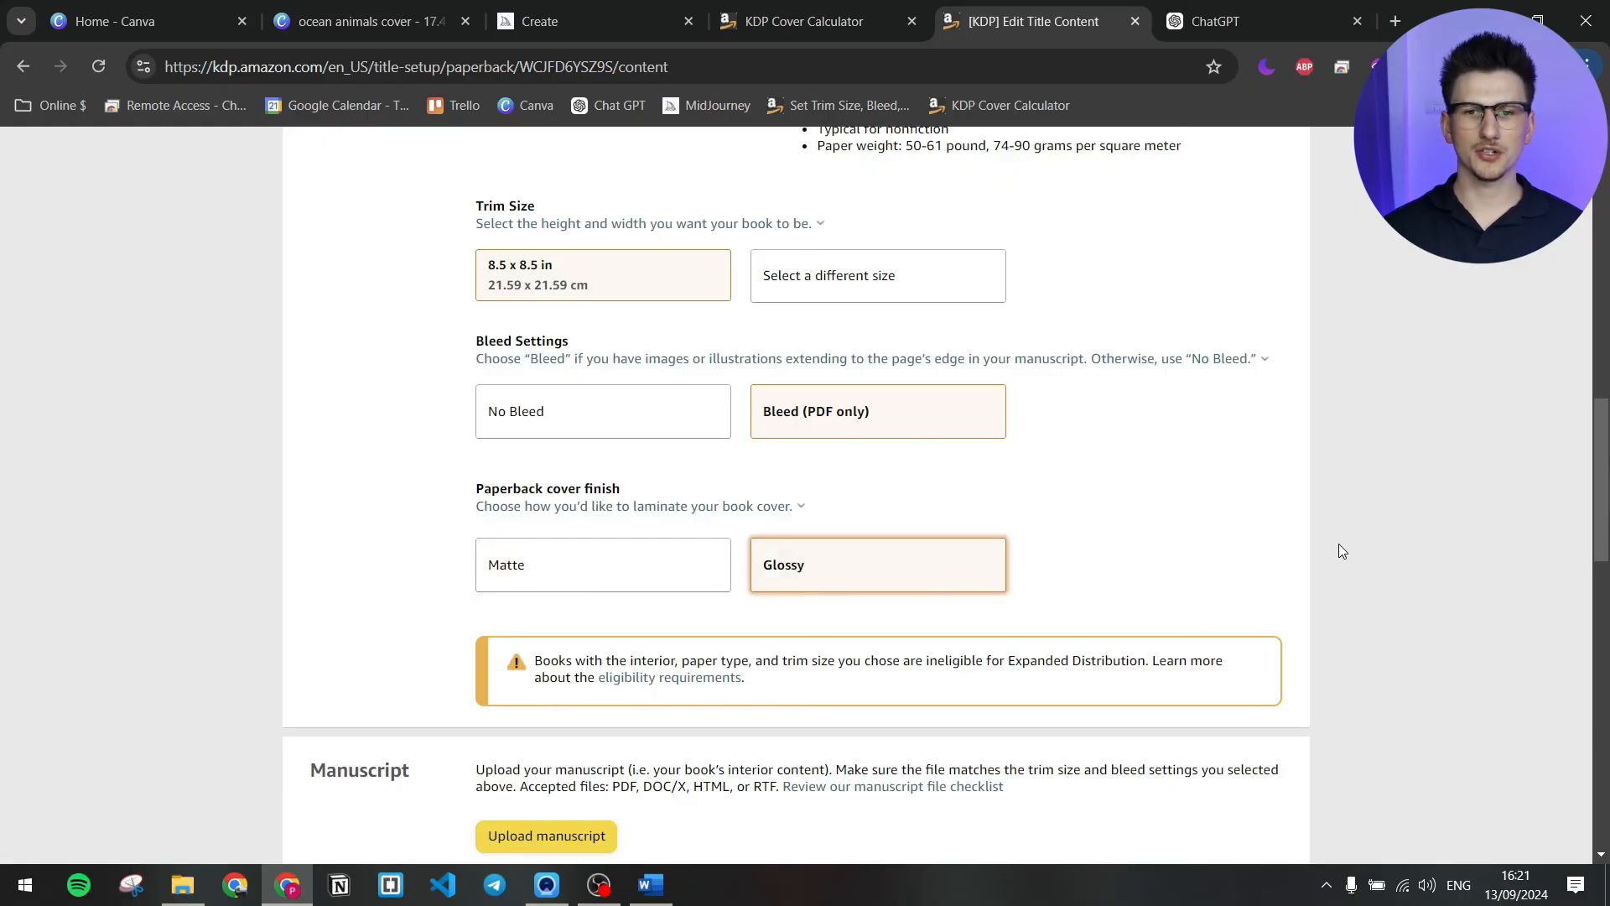
- Upload the file "ocean coloring book" from Downloads as the book's manuscript
scroll(1340, 461, "down", 5)
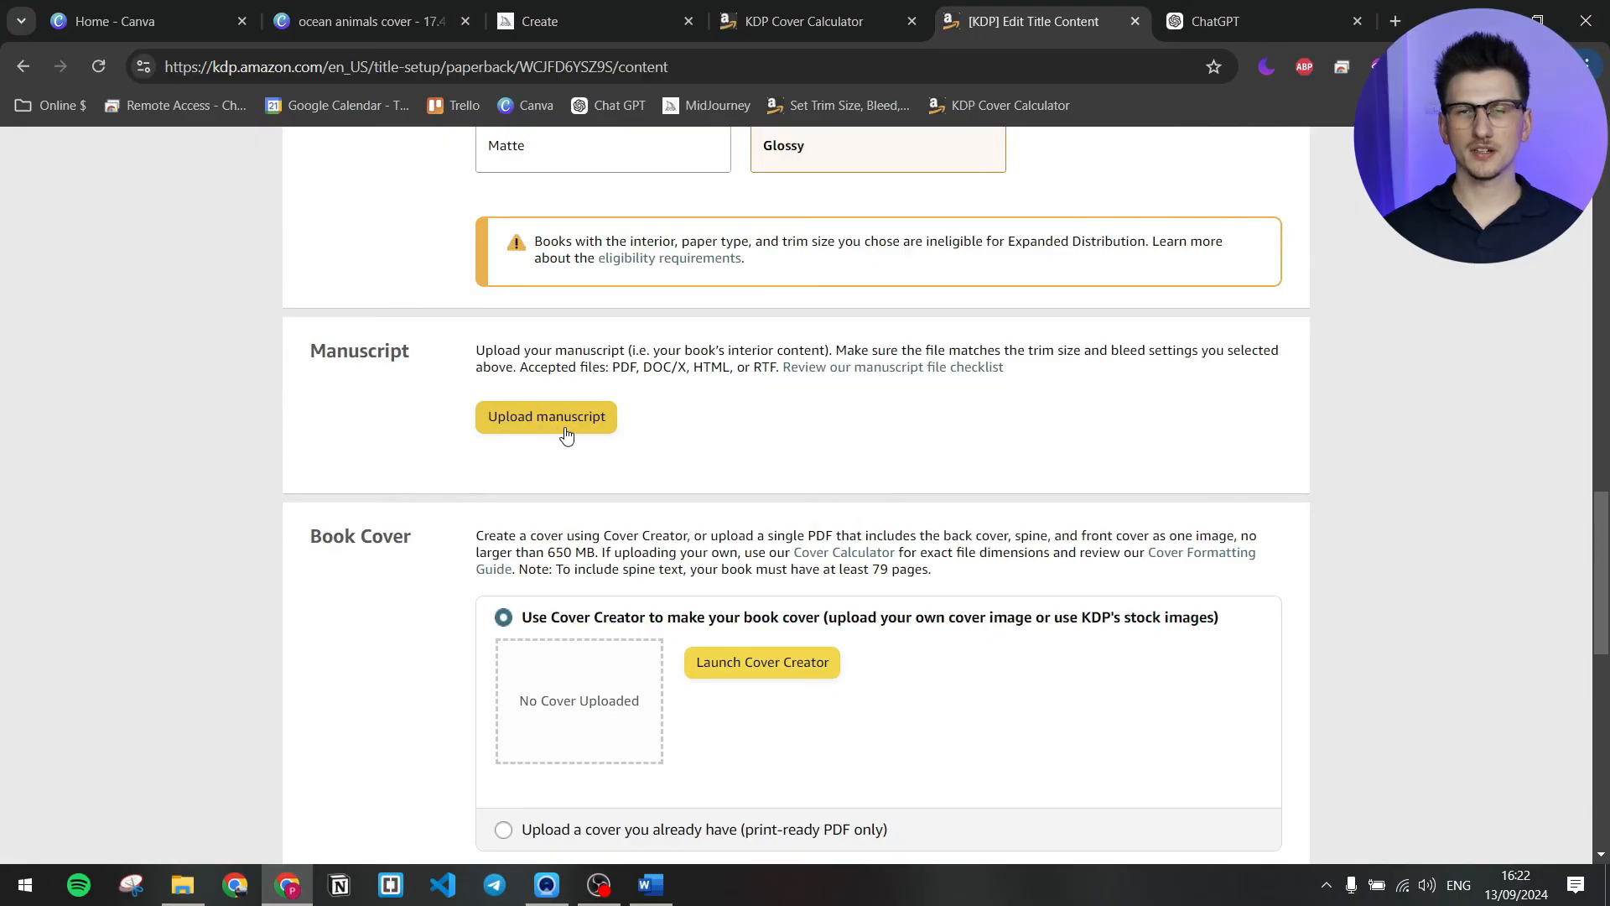
left_click(547, 417)
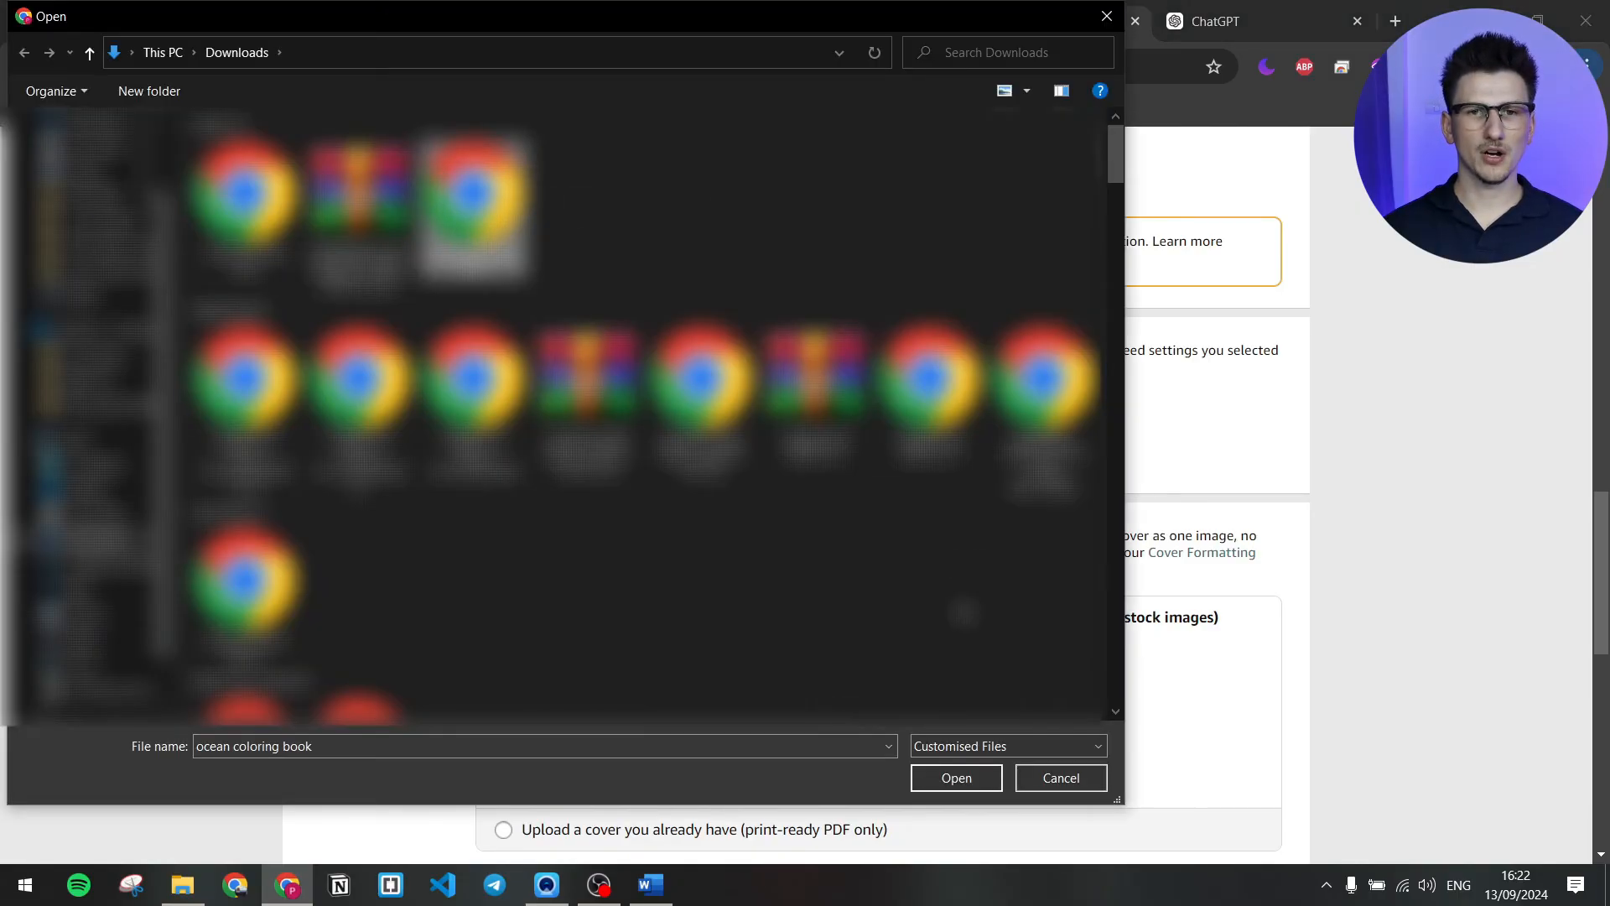
left_click(977, 778)
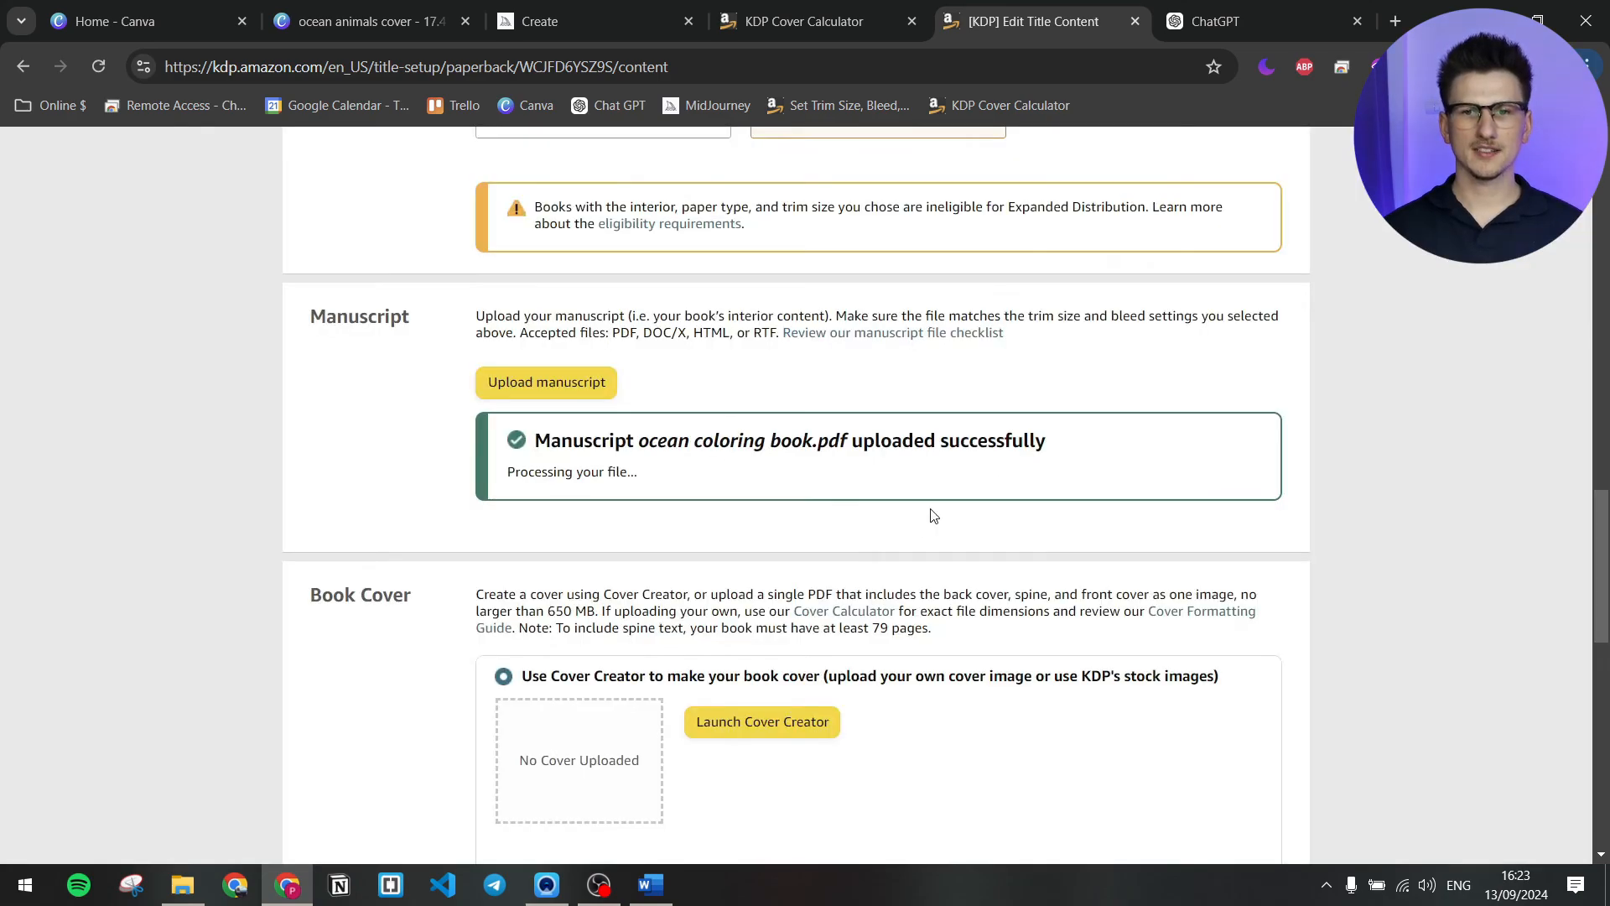
- Choose to supply an existing print-ready PDF cover and upload the book's cover file
scroll(1283, 473, "down", 4)
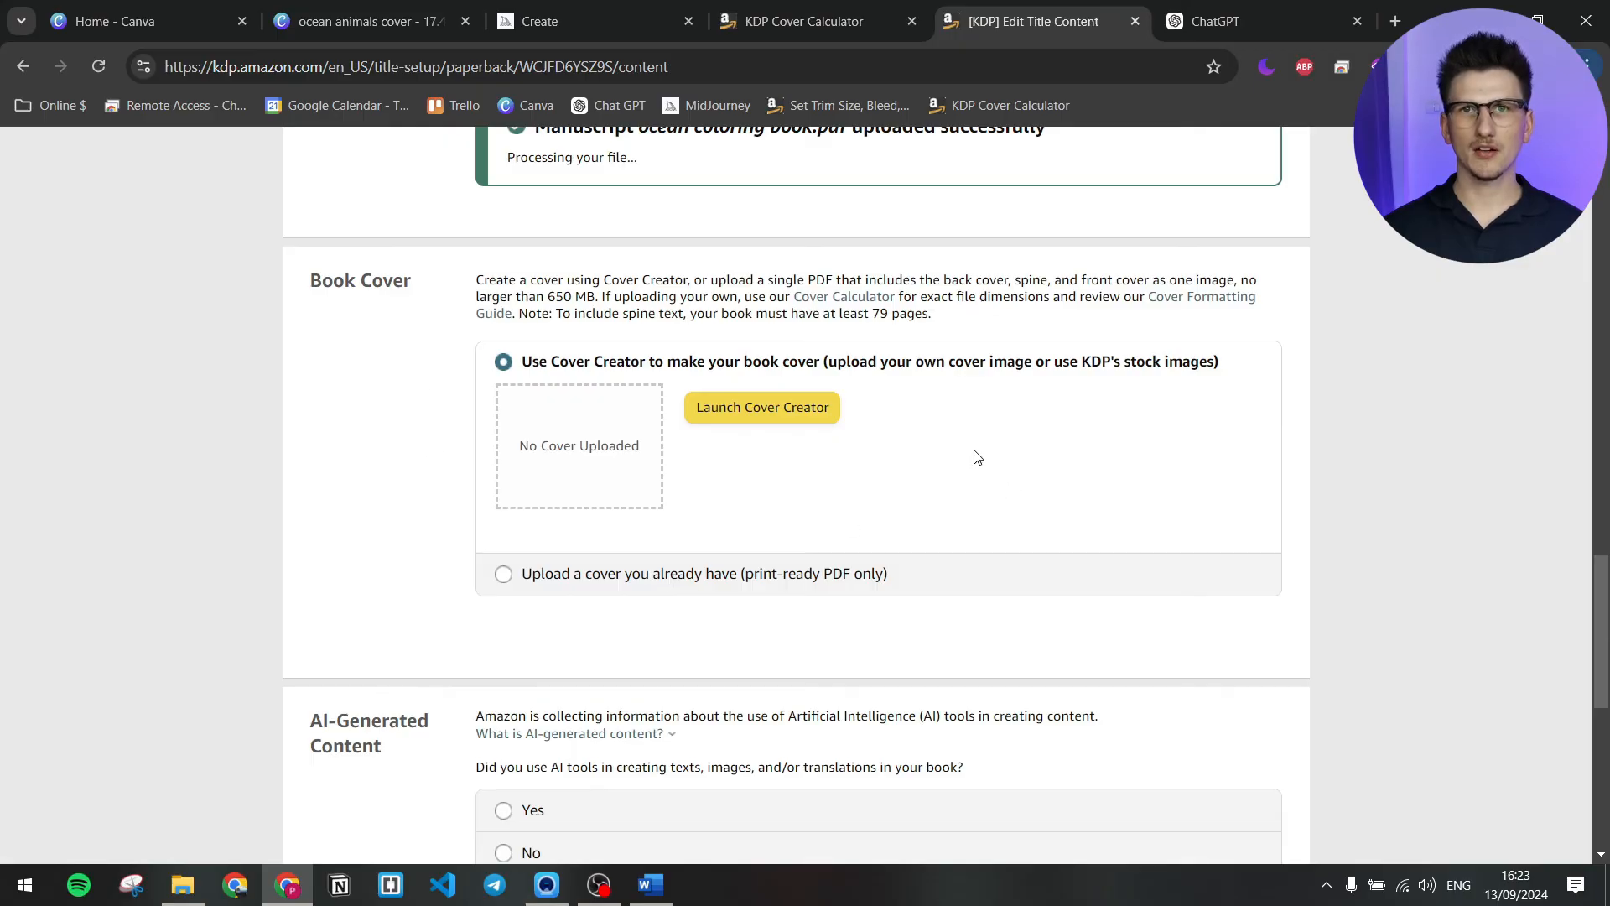
left_click(573, 584)
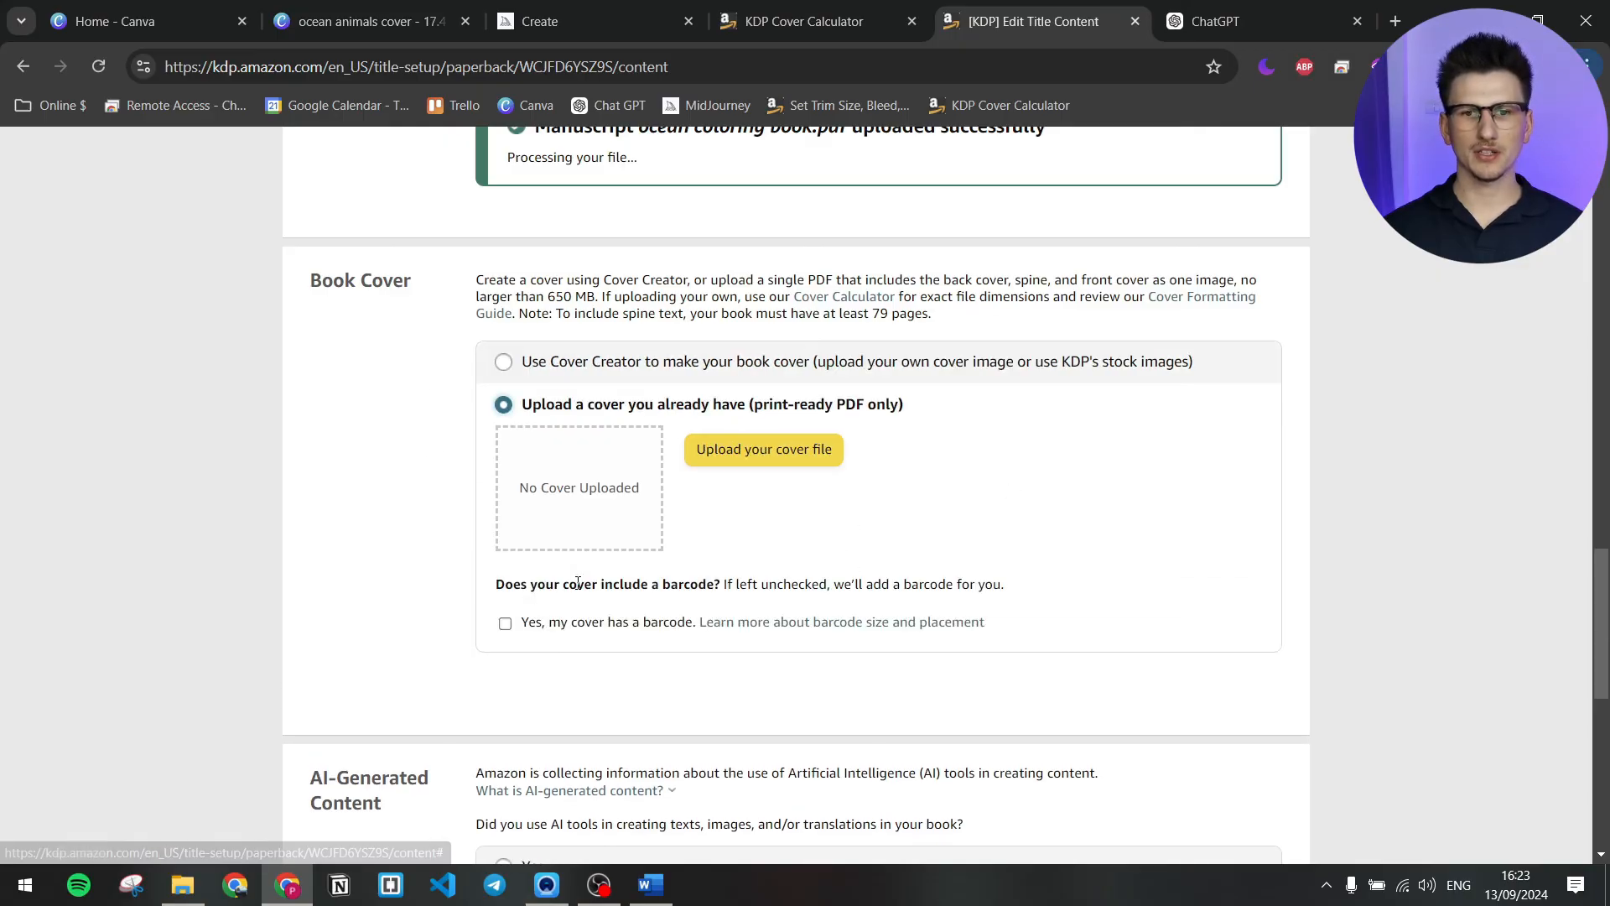
left_click(764, 453)
left_click(245, 205)
left_click(957, 778)
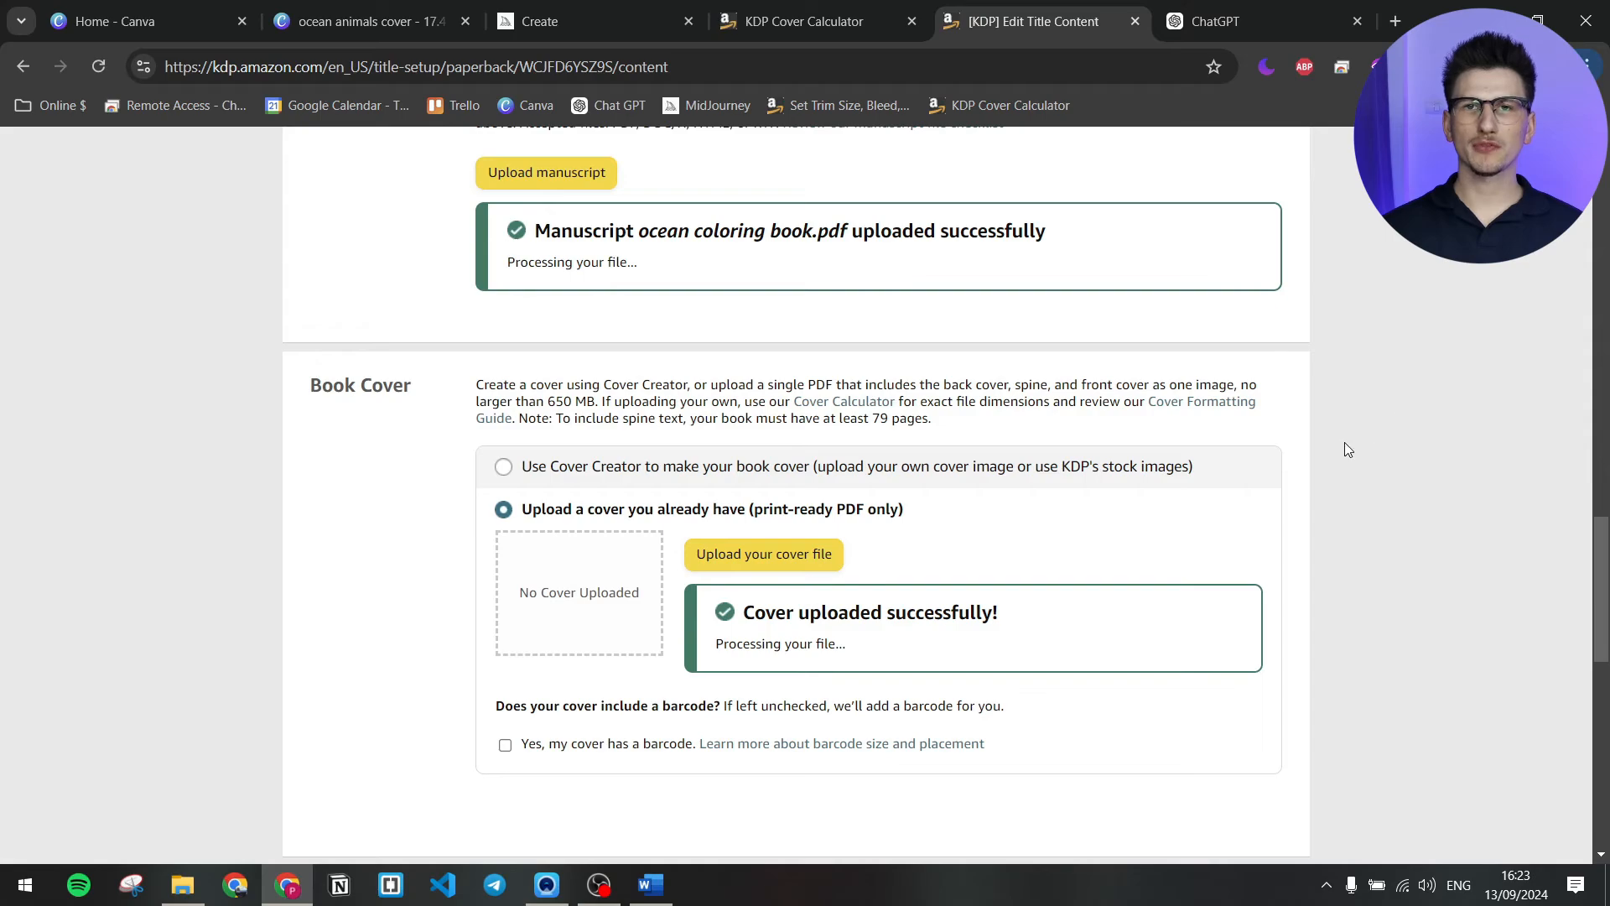
- Declare AI-generated content, with texts as "Some sections, with extensive editing" created using ChatGPT
scroll(1345, 443, "down", 6)
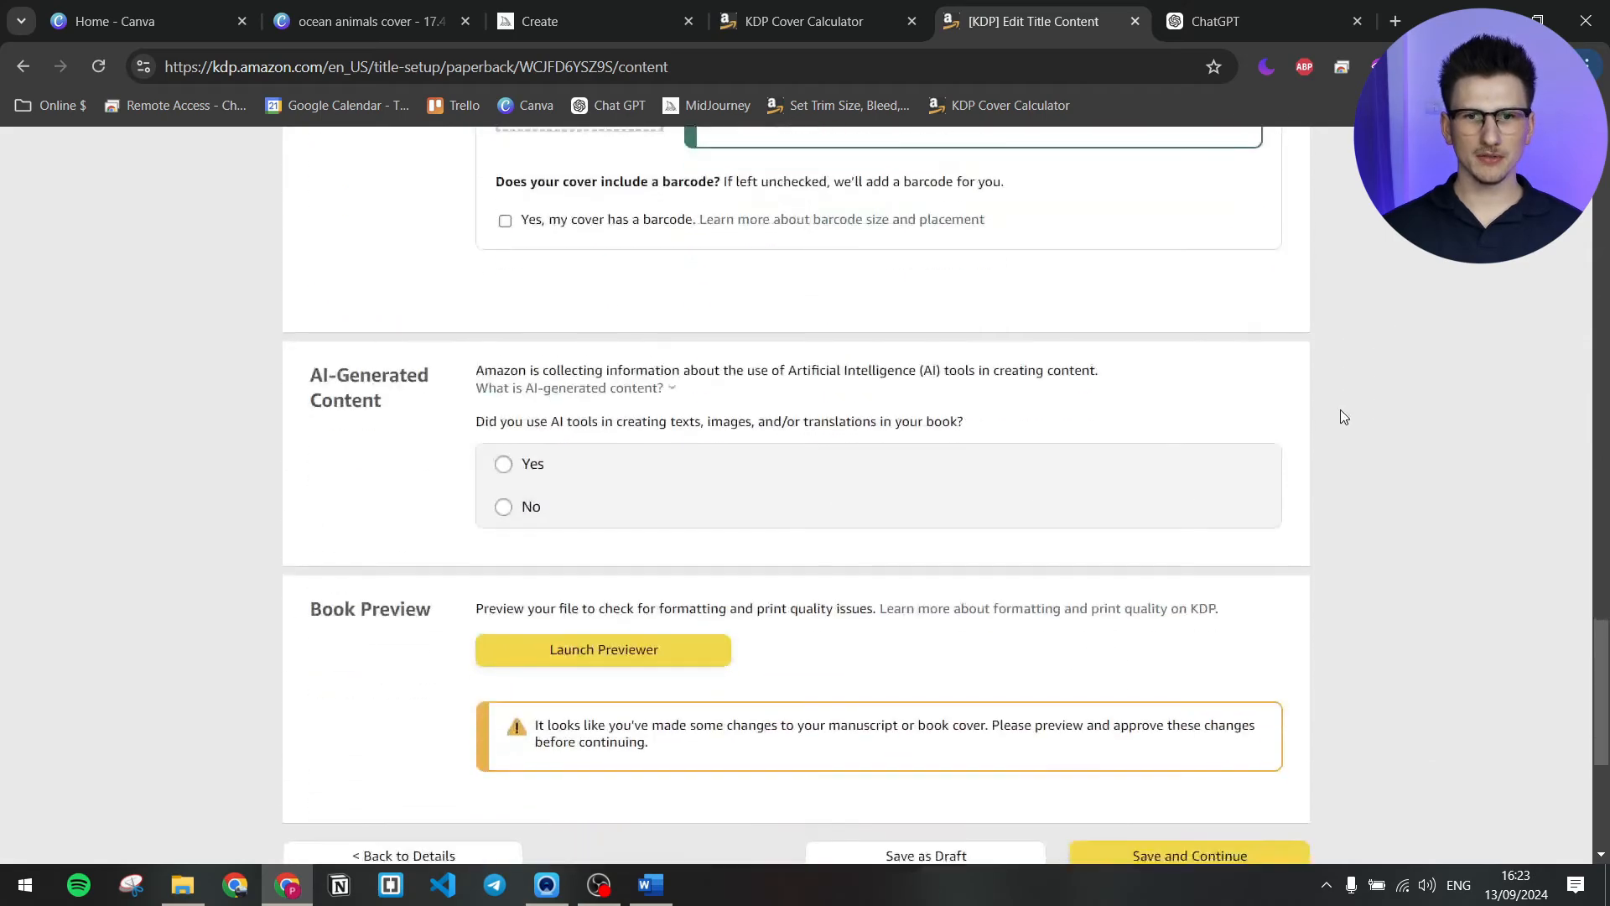
scroll(1337, 404, "down", 1)
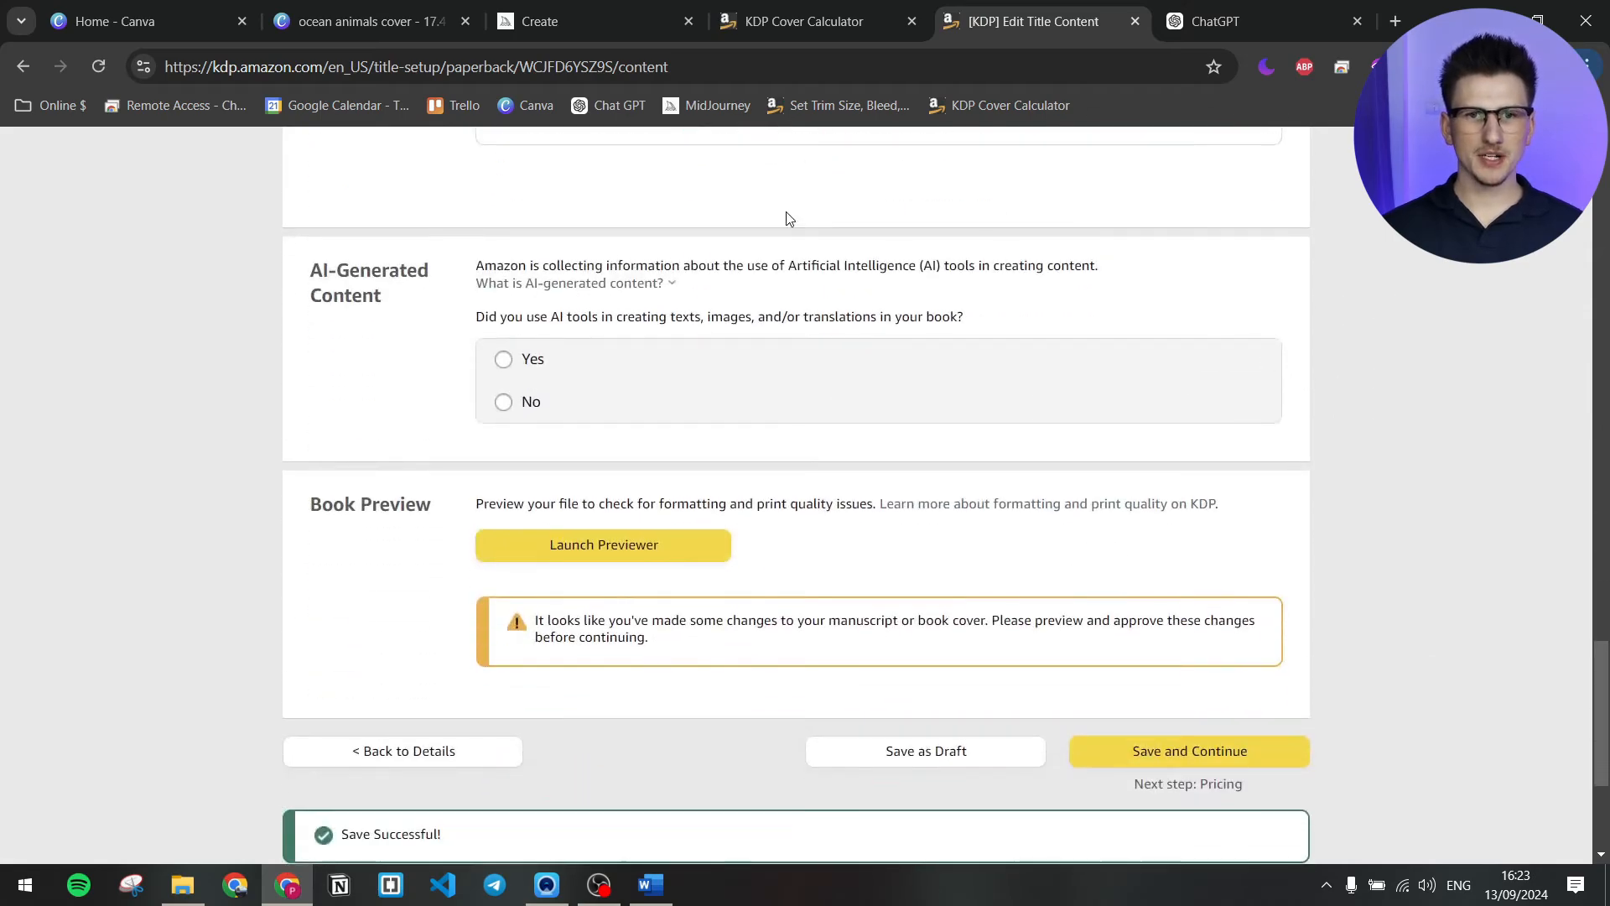
left_click_drag(478, 324, 971, 316)
left_click(1032, 317)
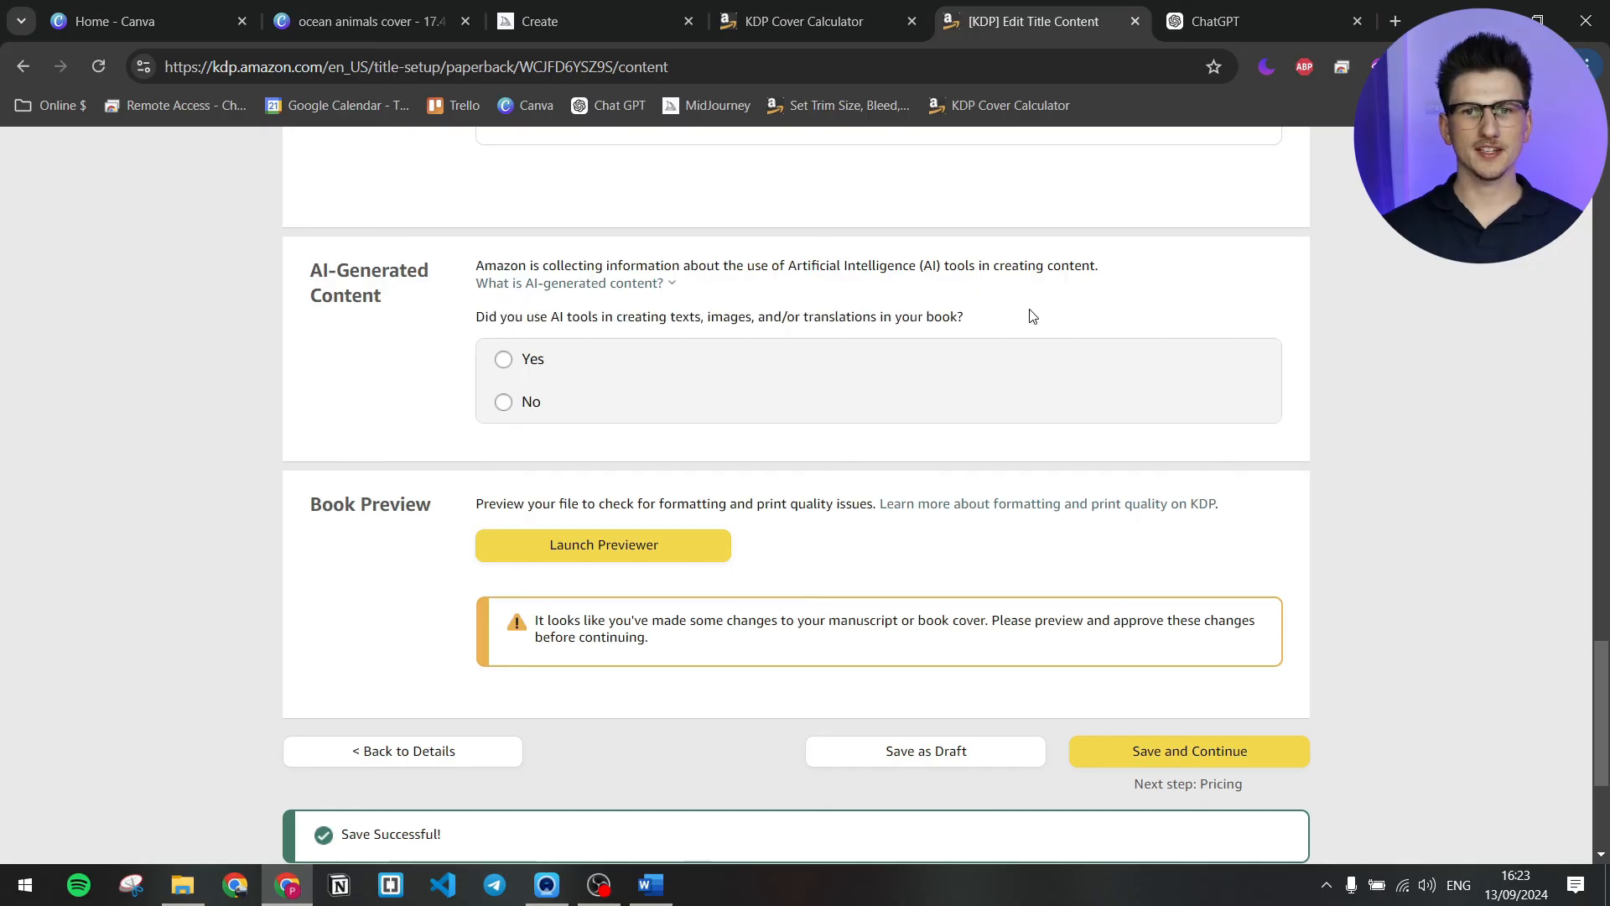
left_click(505, 360)
left_click(757, 396)
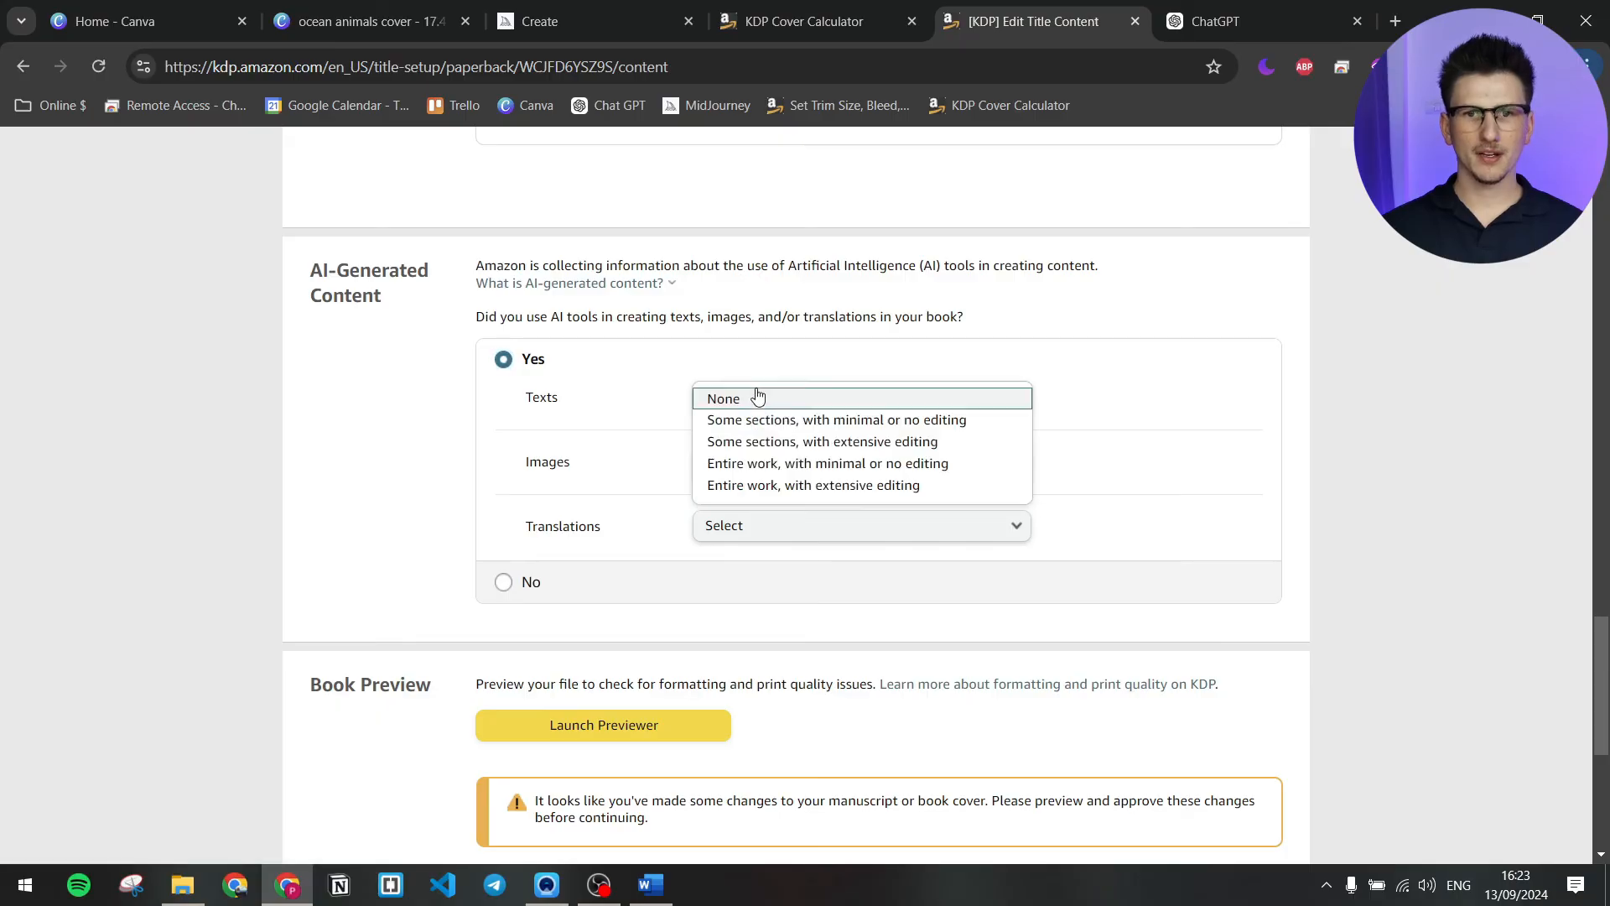
left_click(873, 446)
left_click(778, 469)
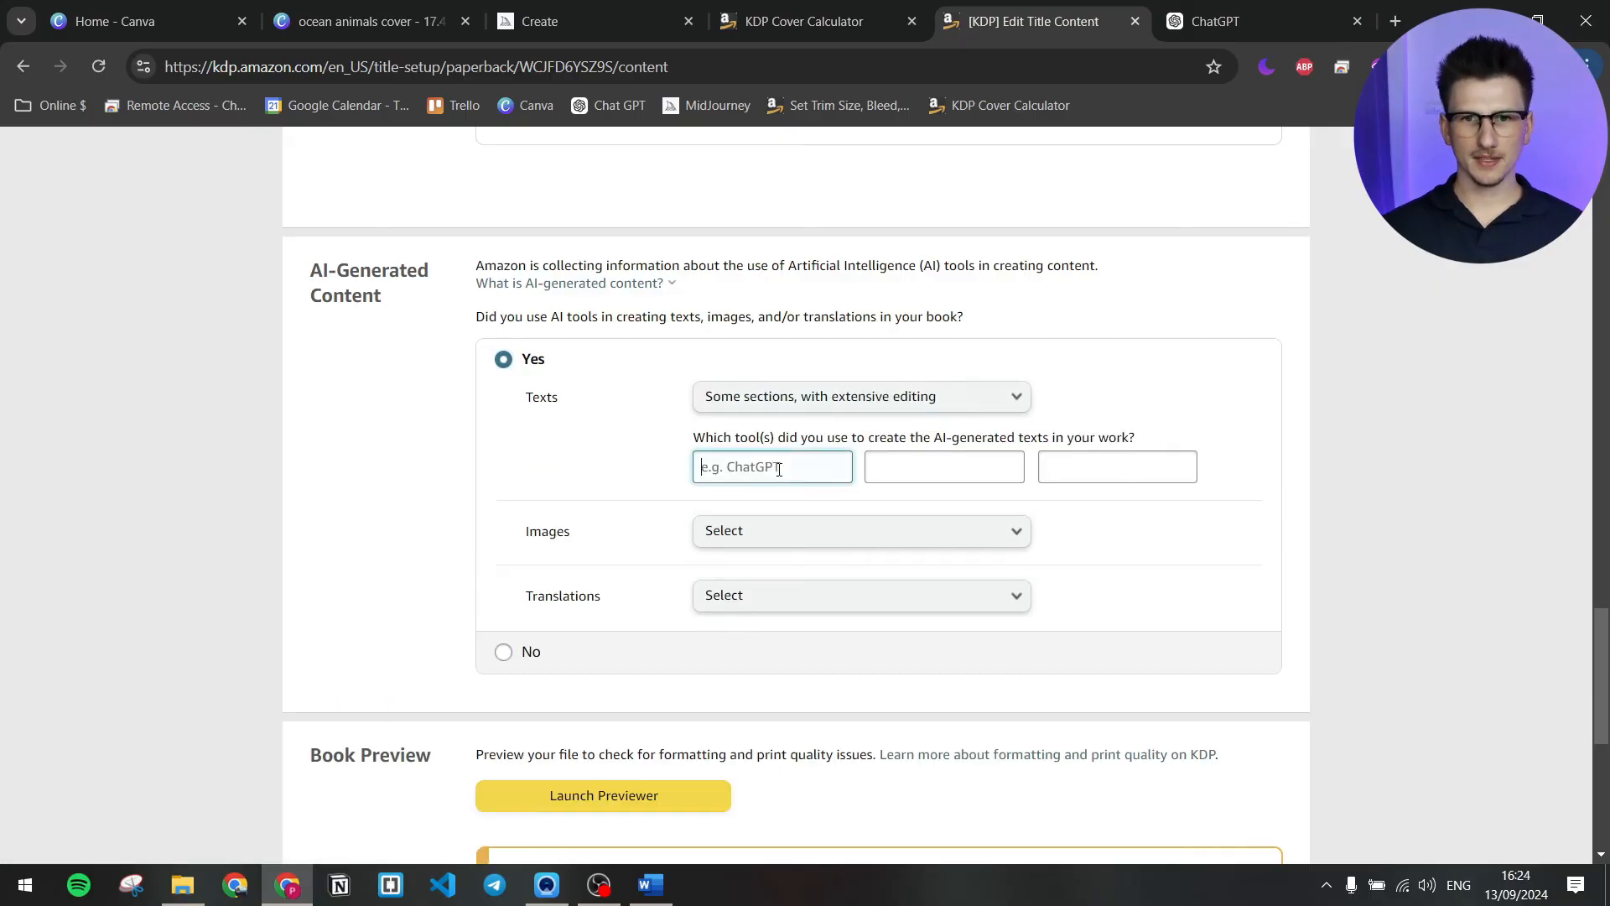
type("ChatGPT")
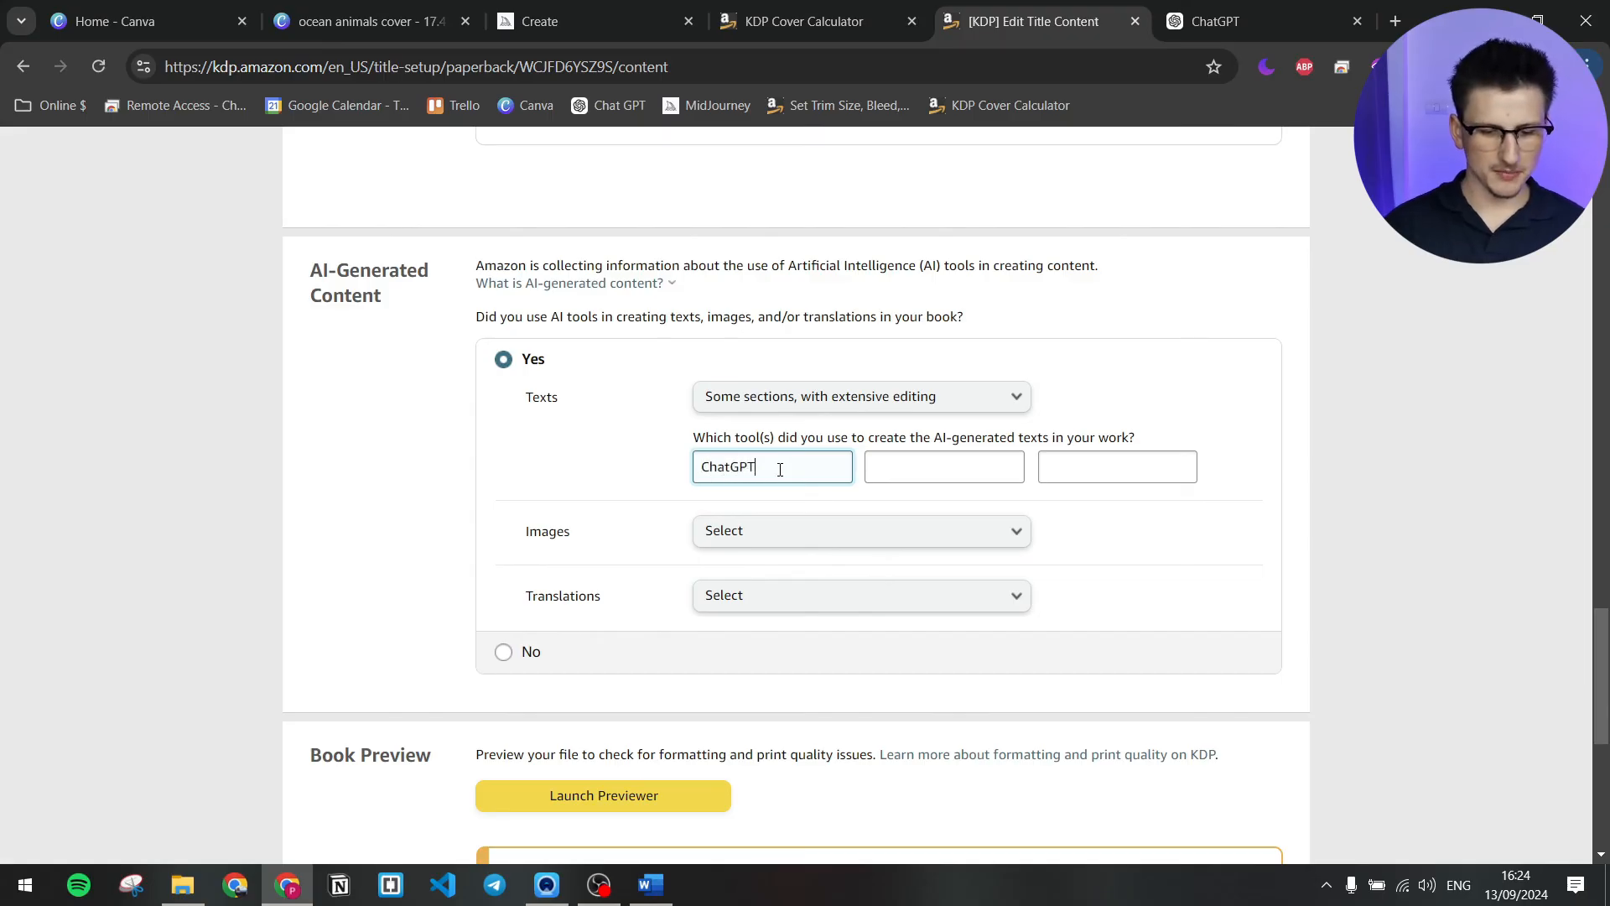
- Declare "Many AI-generated images, with minimal or no editing" made with Midjourney, and set translations to None
left_click(819, 530)
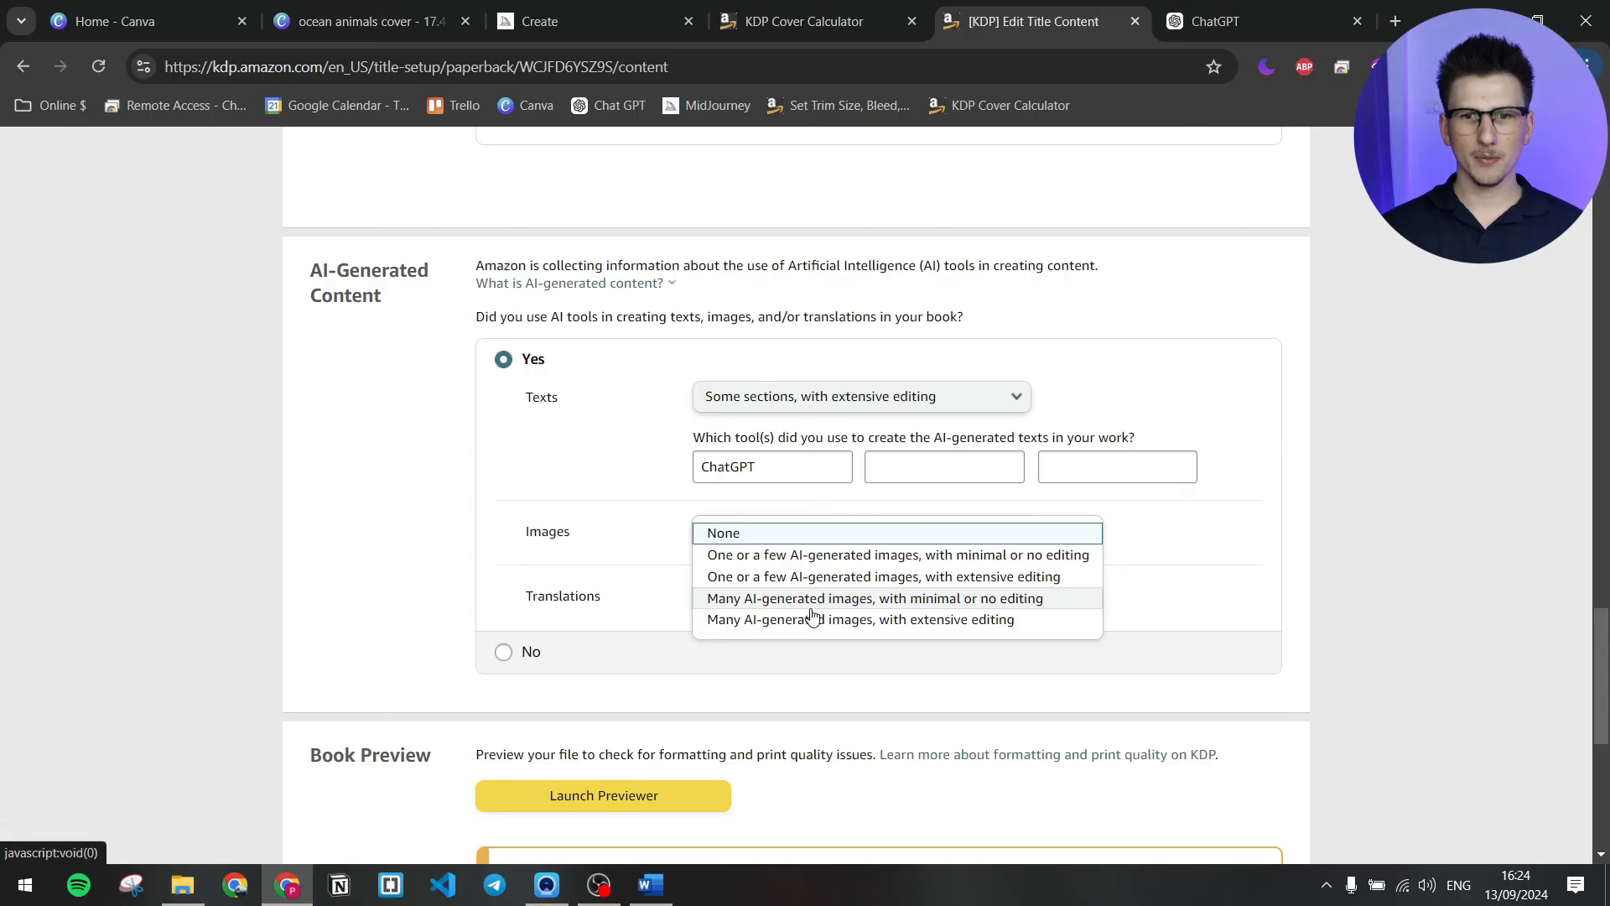
left_click(1036, 605)
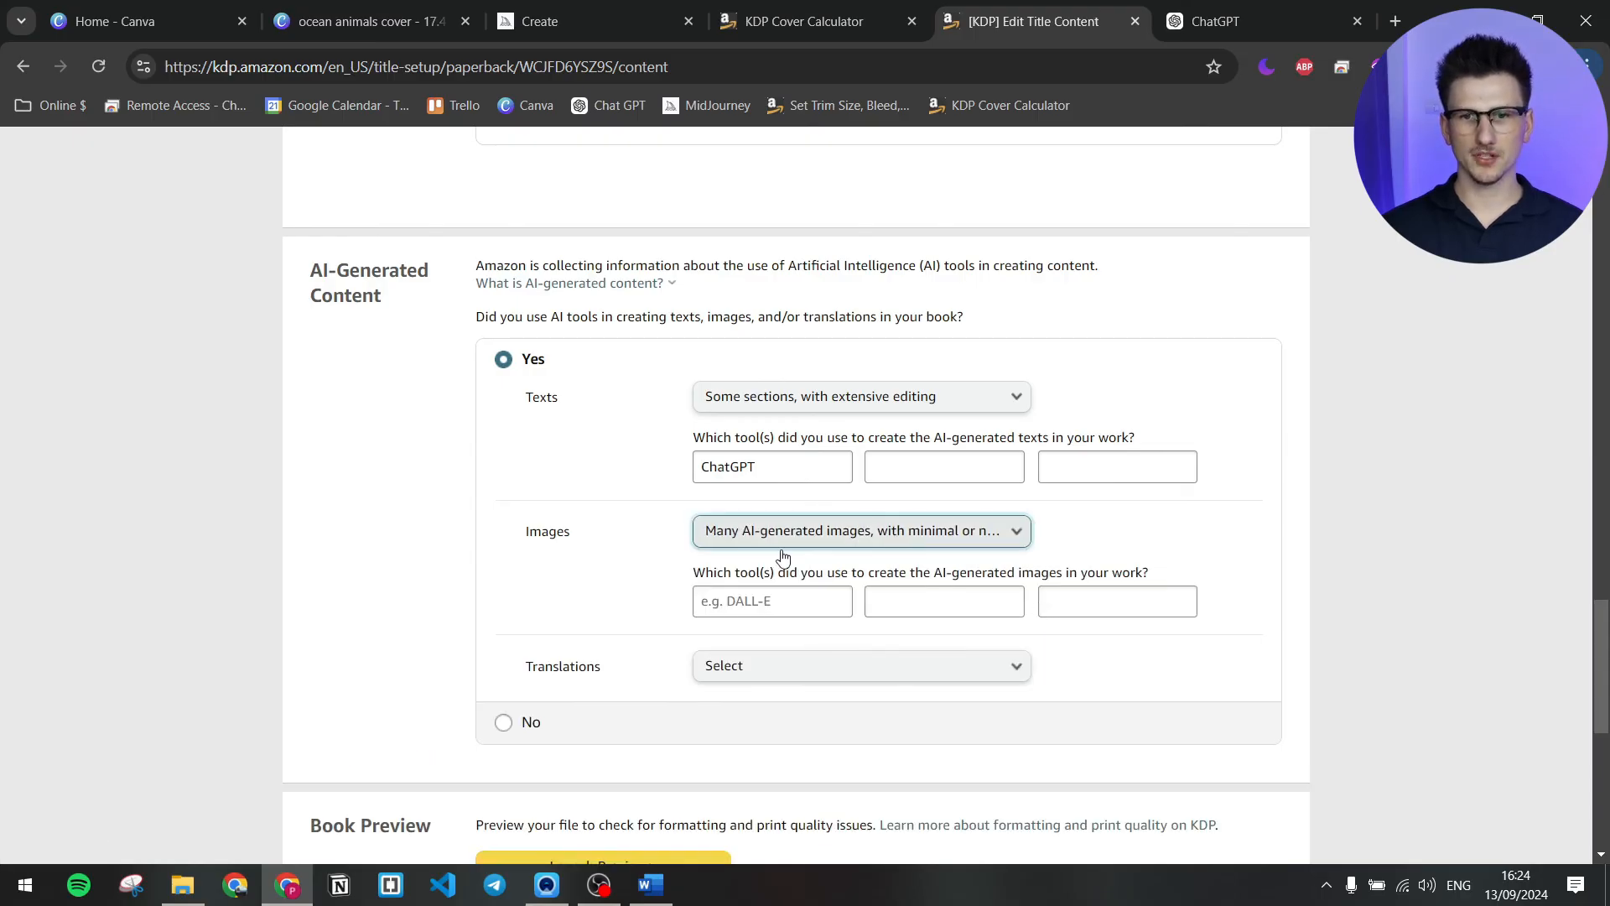
left_click(767, 603)
type("Midjourney")
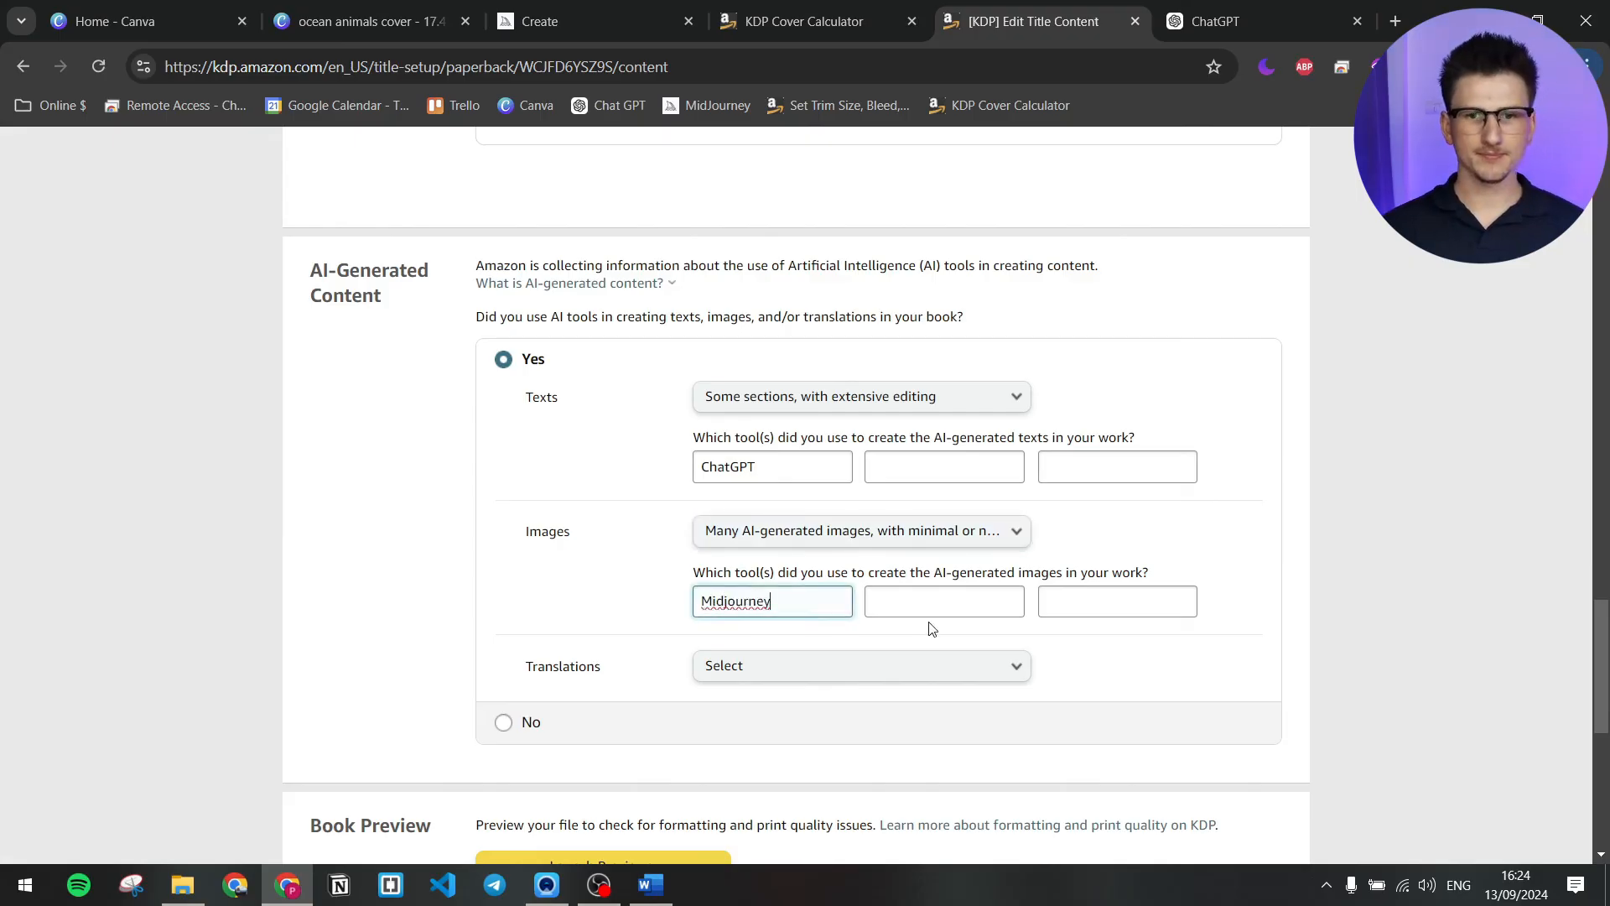
left_click(883, 671)
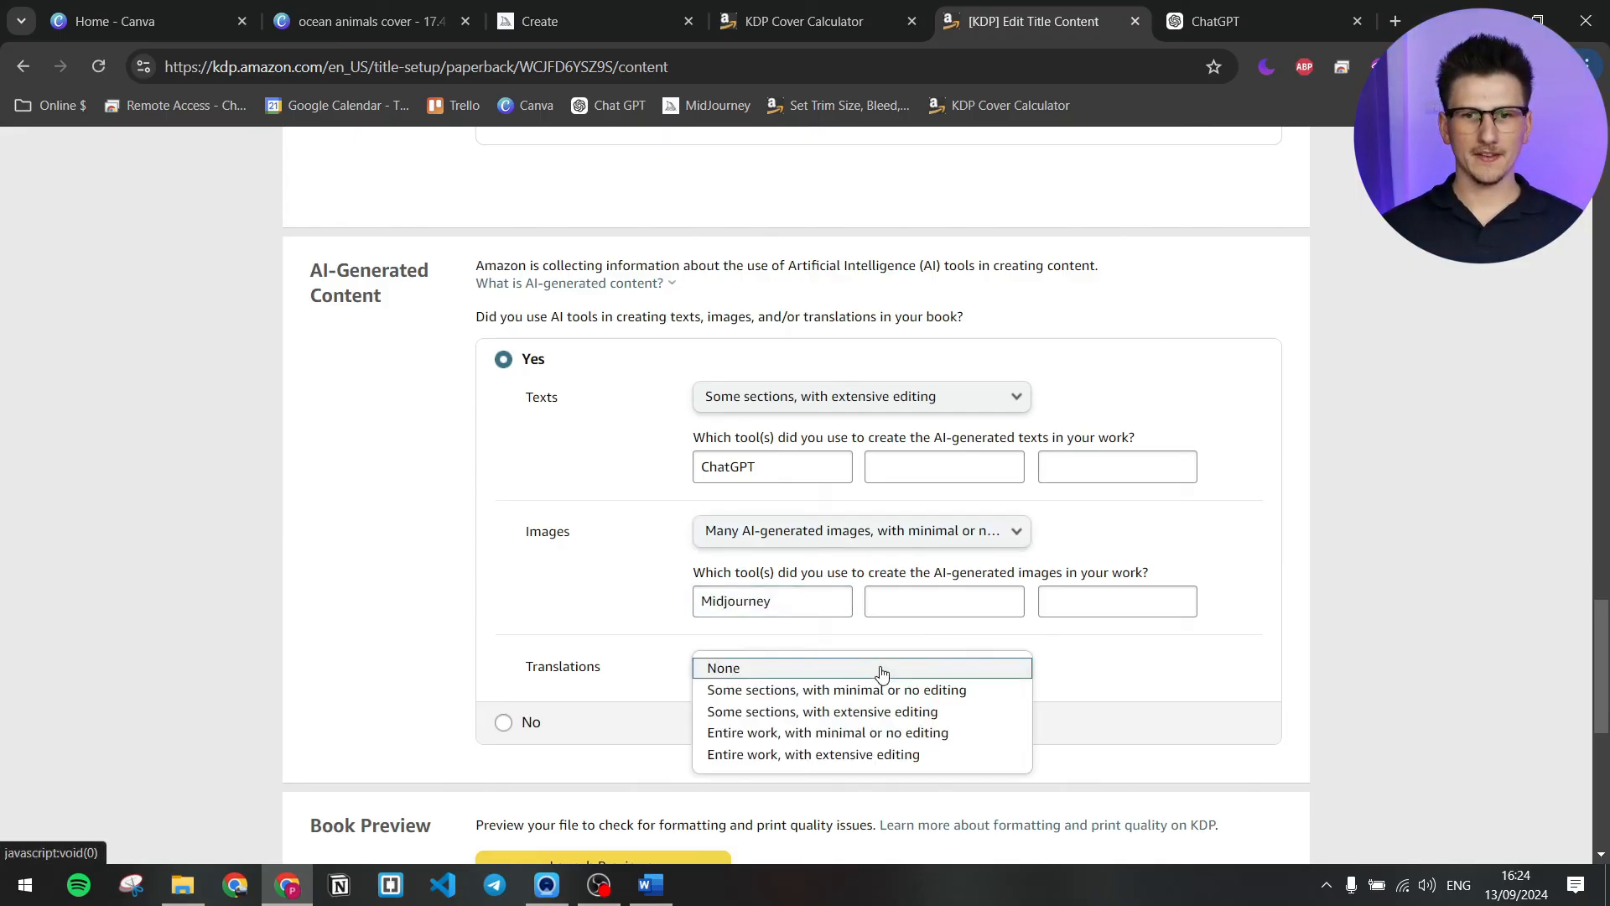
left_click(788, 676)
- Launch the print previewer and check the cover and the first interior pages through pages 2-3
scroll(1380, 501, "down", 1)
scroll(1395, 489, "down", 1)
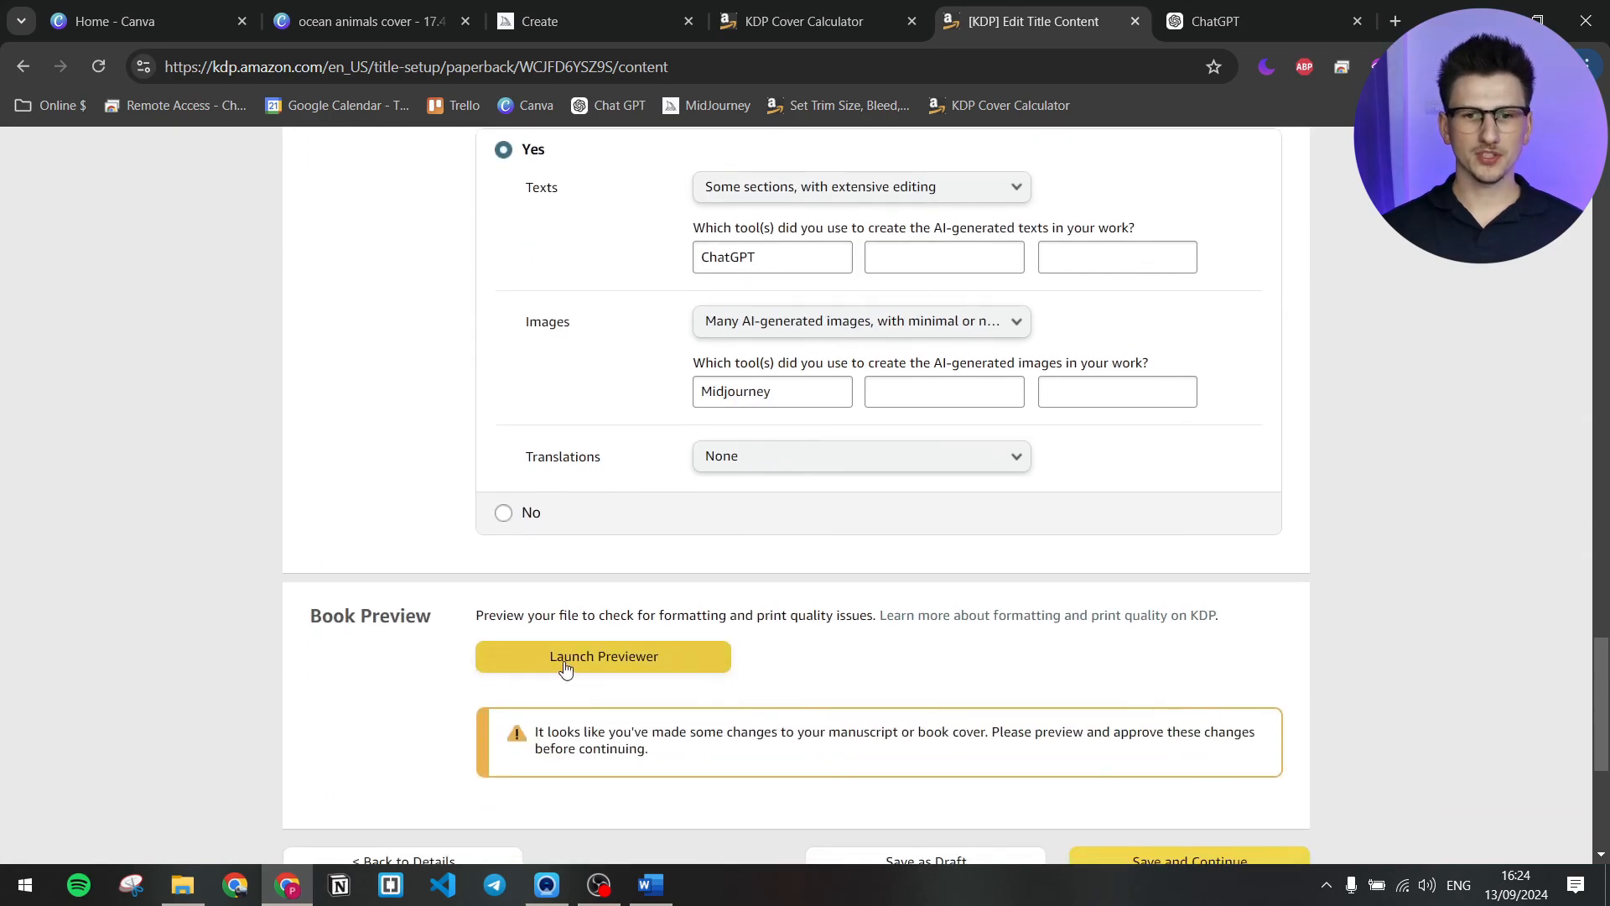
left_click(612, 663)
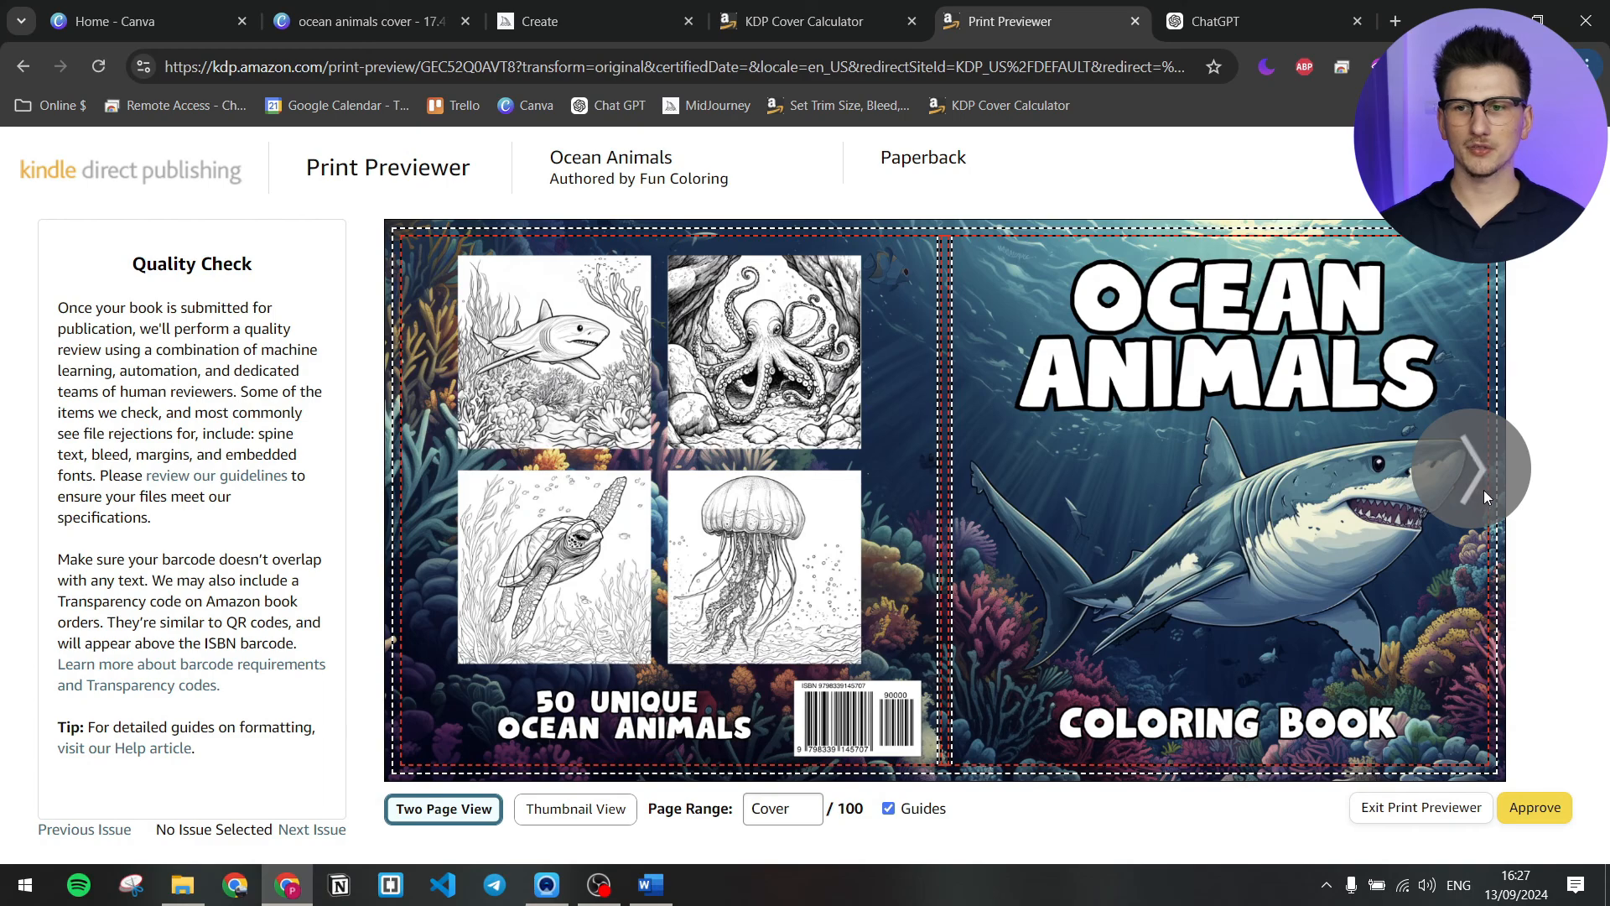
left_click(1481, 488)
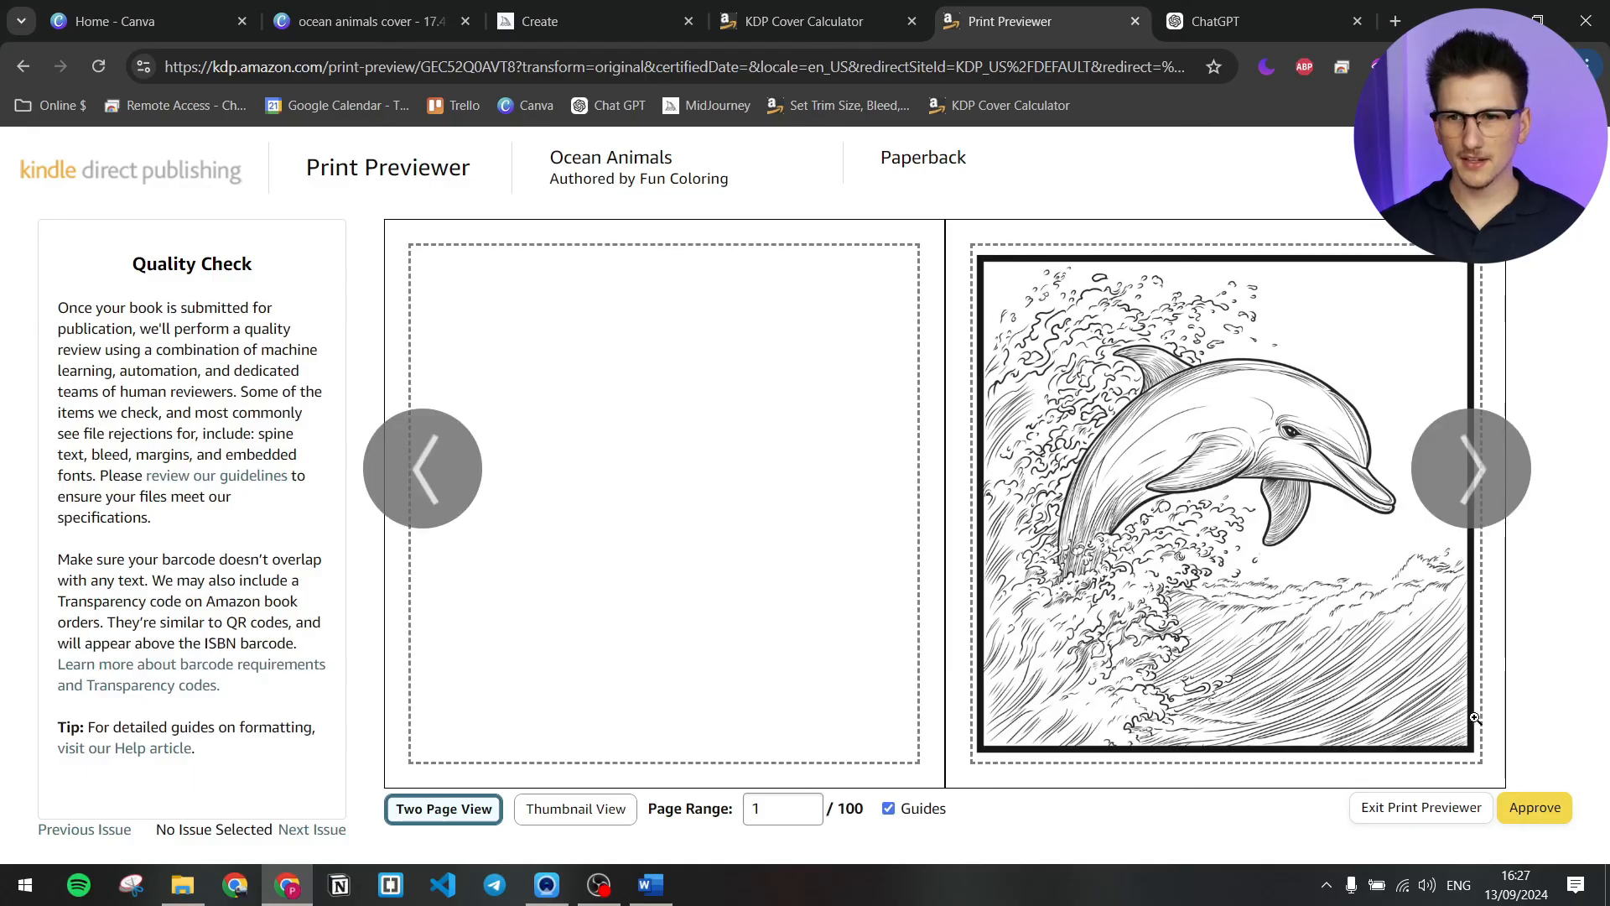
left_click(1481, 481)
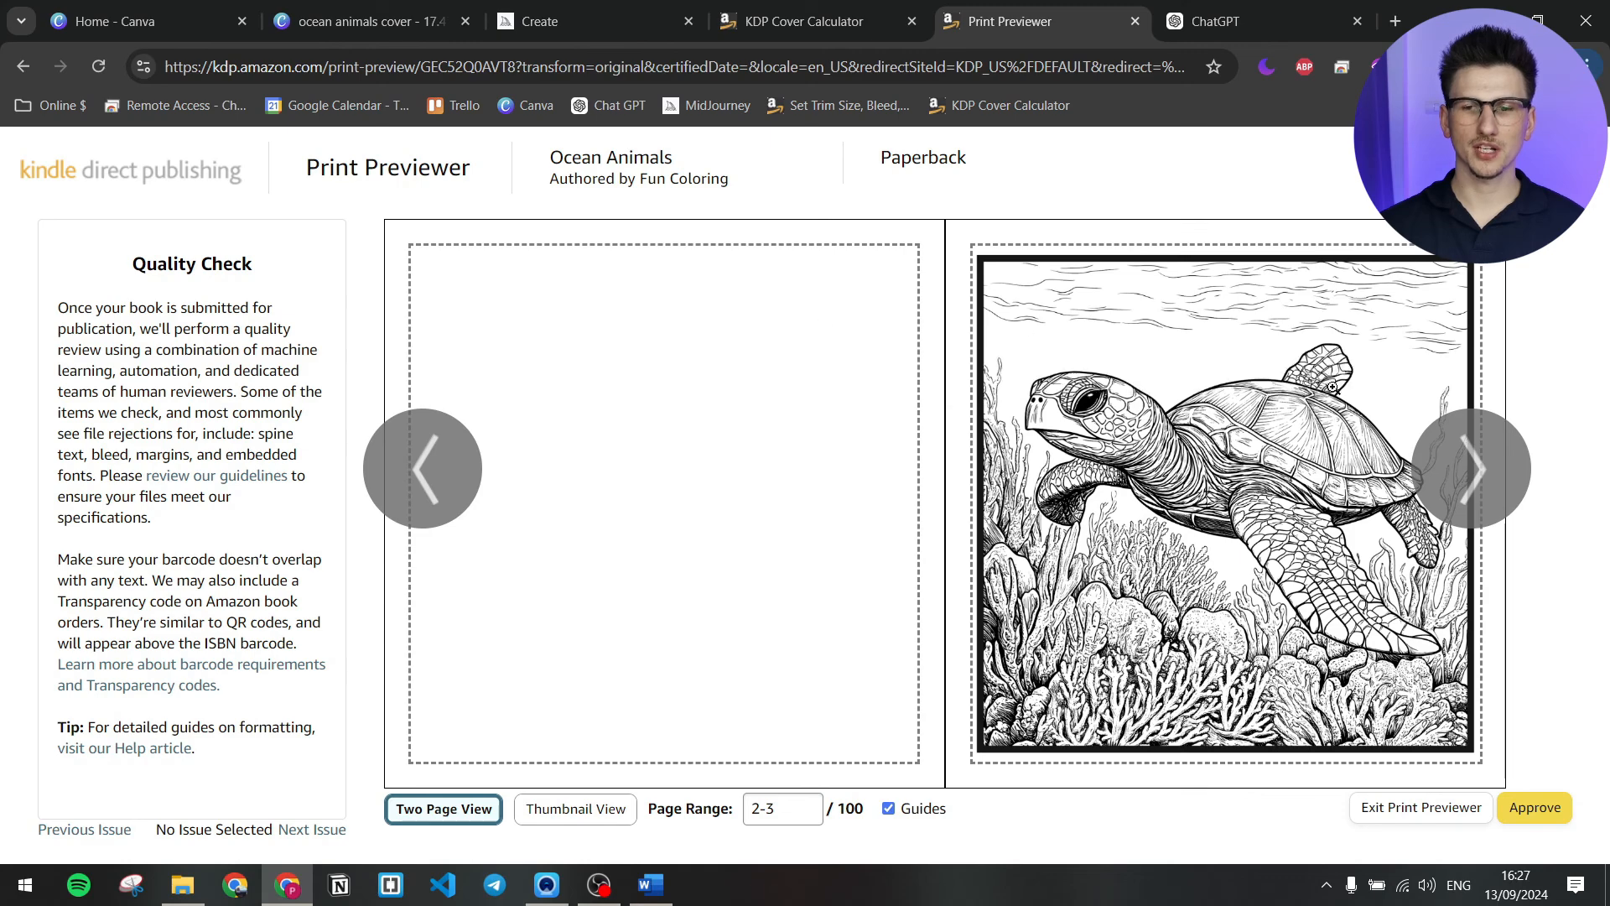
- Show the book's pages as thumbnails and review the layout through to page 100
left_click(568, 817)
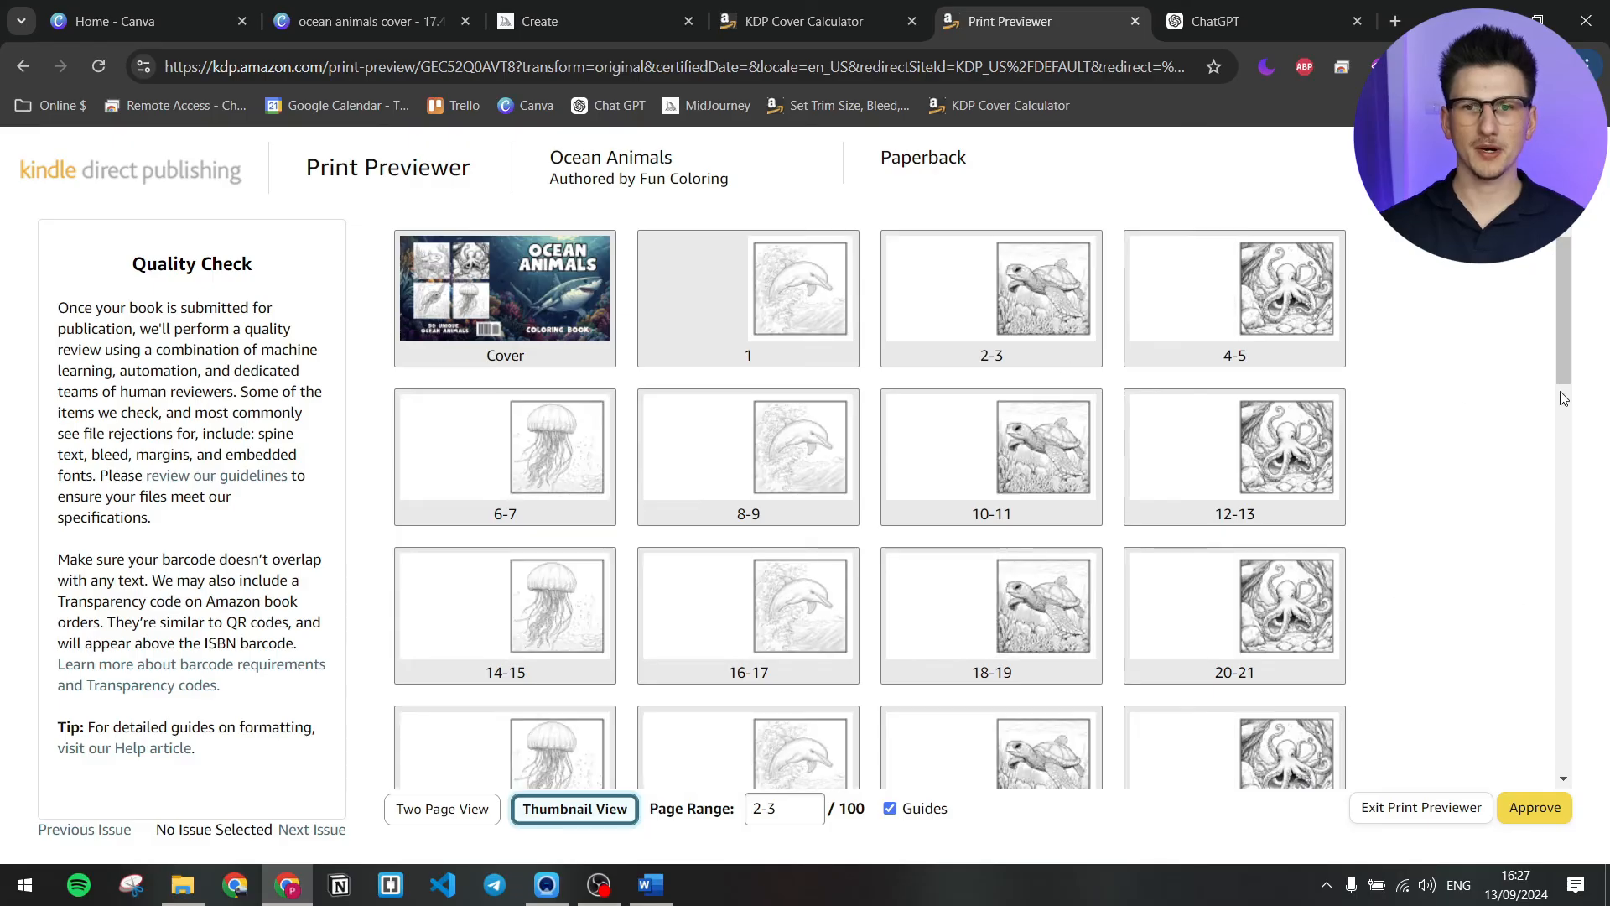
left_click_drag(1564, 291, 1559, 403)
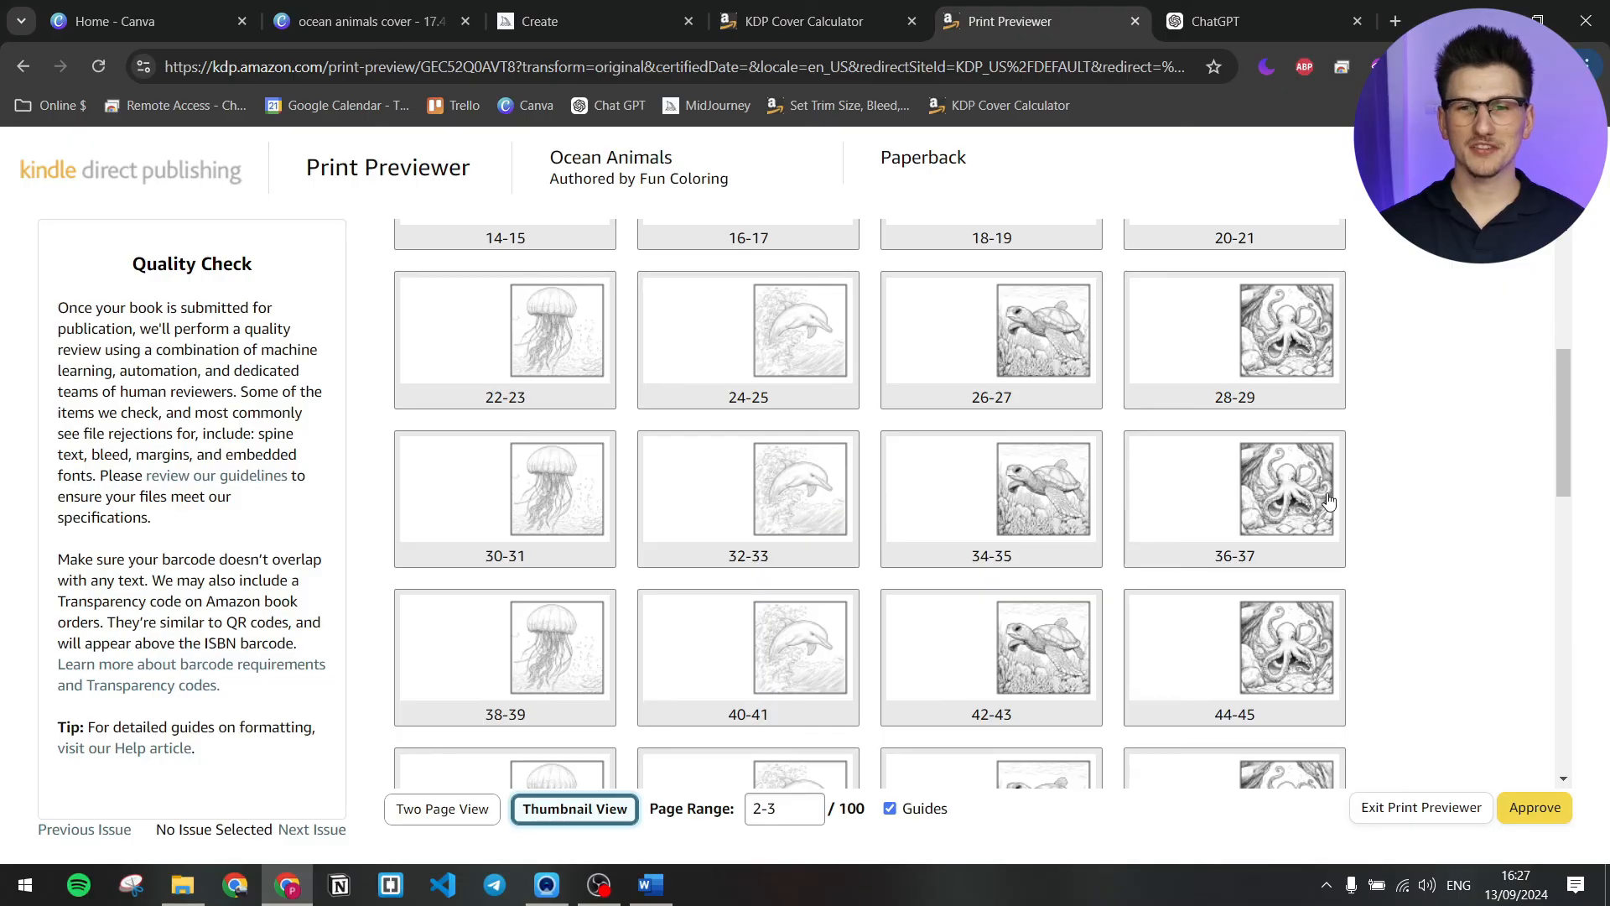
scroll(922, 513, "down", 4)
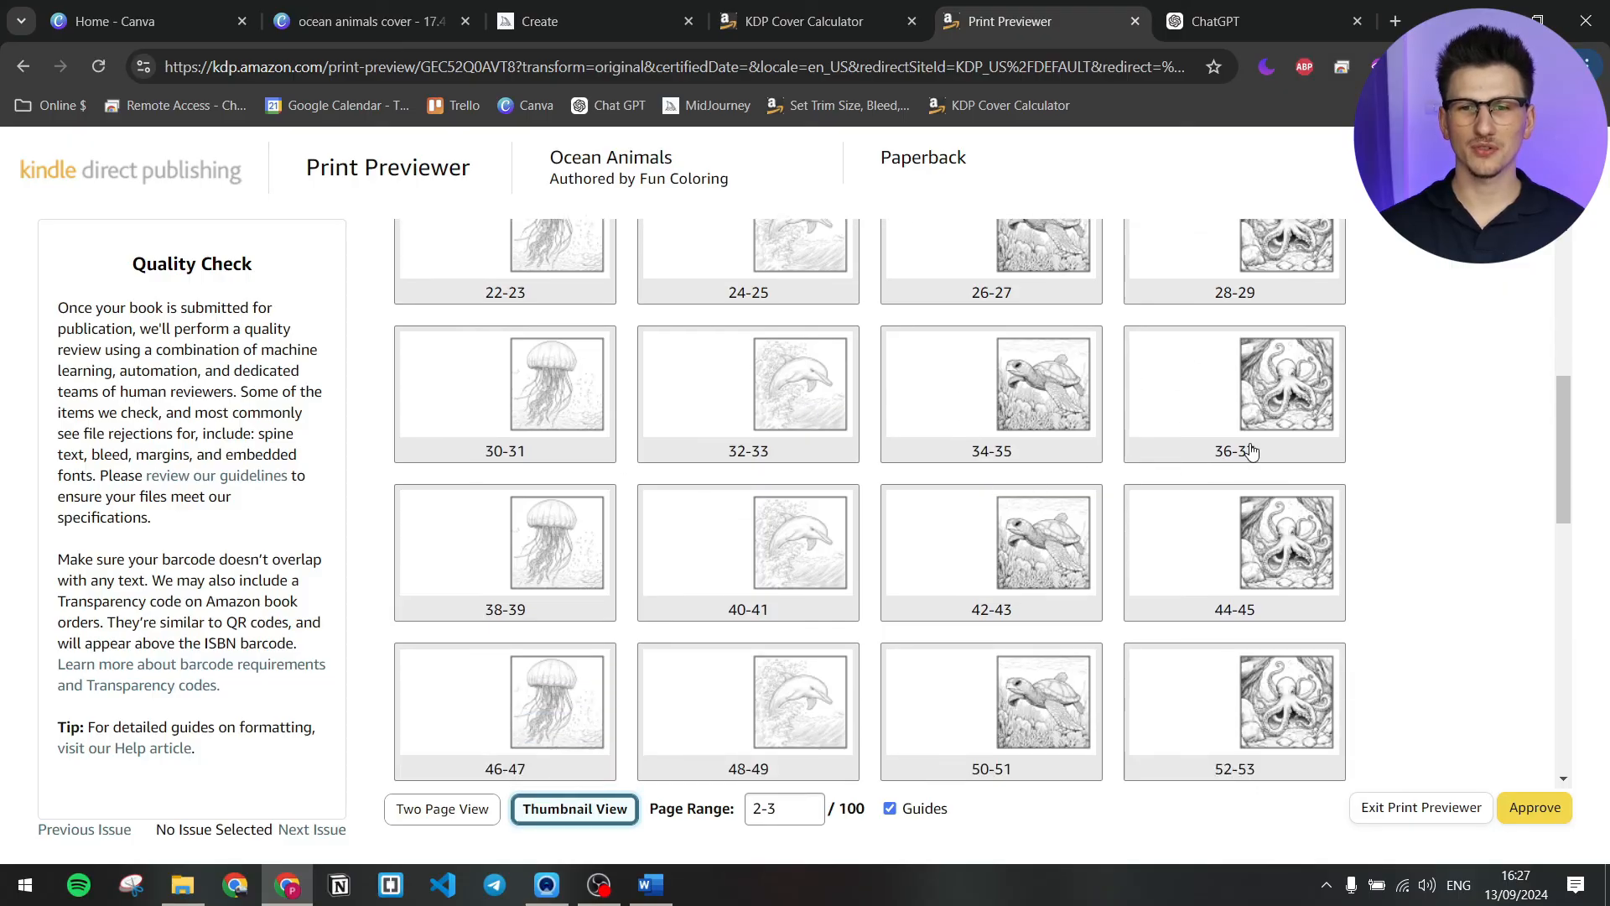
scroll(1322, 425, "down", 2)
scroll(1425, 394, "down", 3)
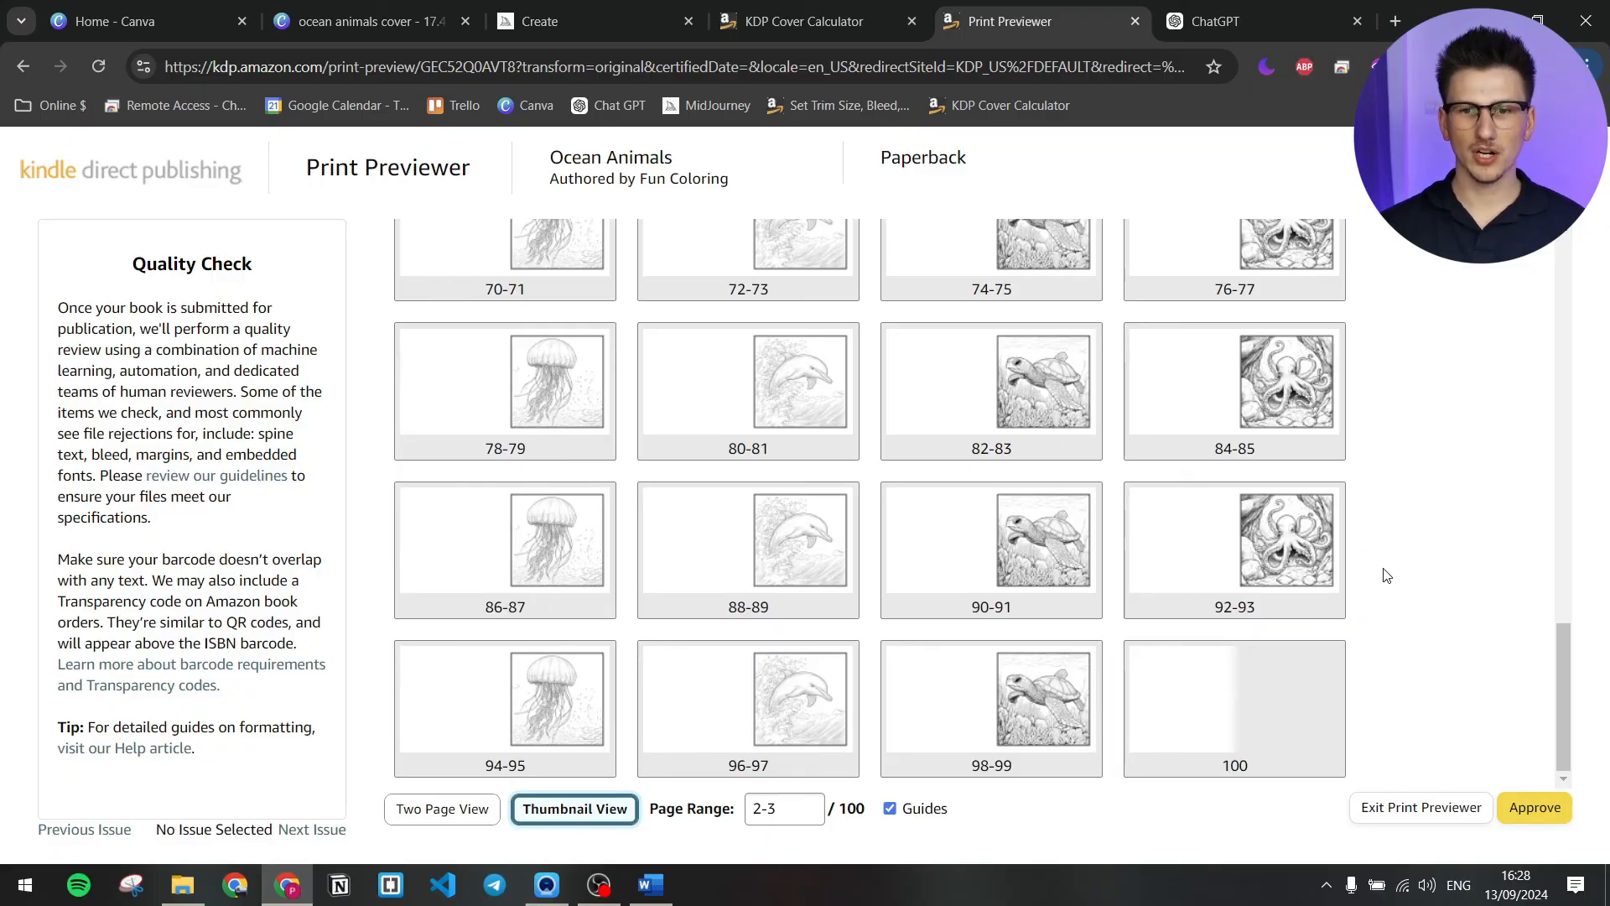
- Finish reviewing the page thumbnails, approve the print preview, and save the paperback content to continue to pricing
scroll(1384, 578, "up", 4)
scroll(1388, 583, "down", 4)
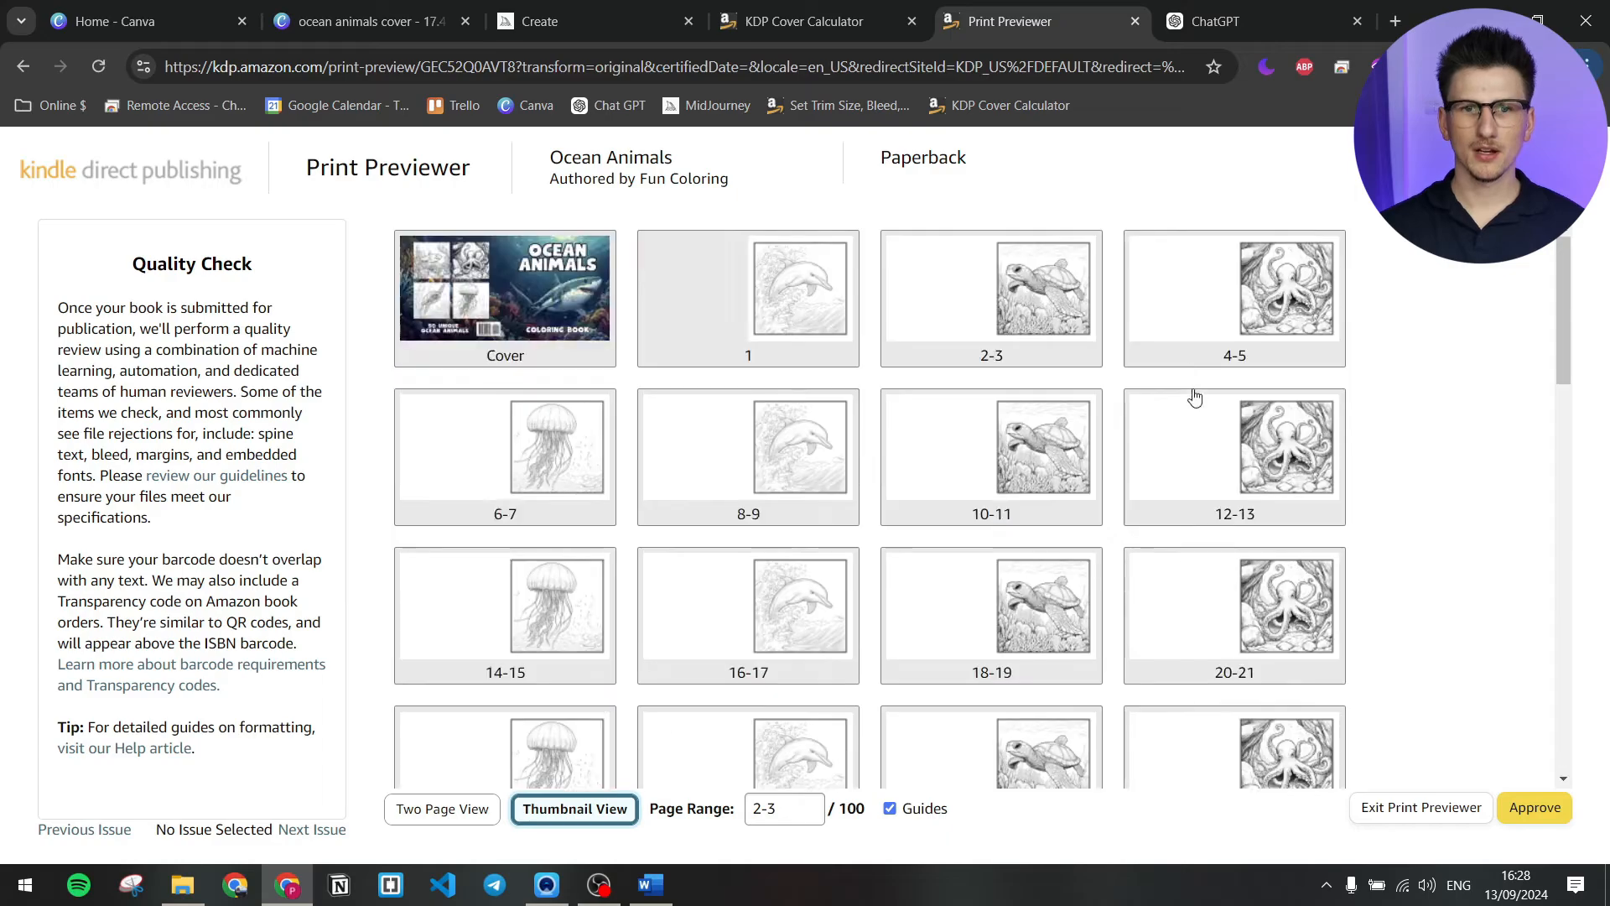
scroll(1192, 398, "down", 16)
left_click(1524, 815)
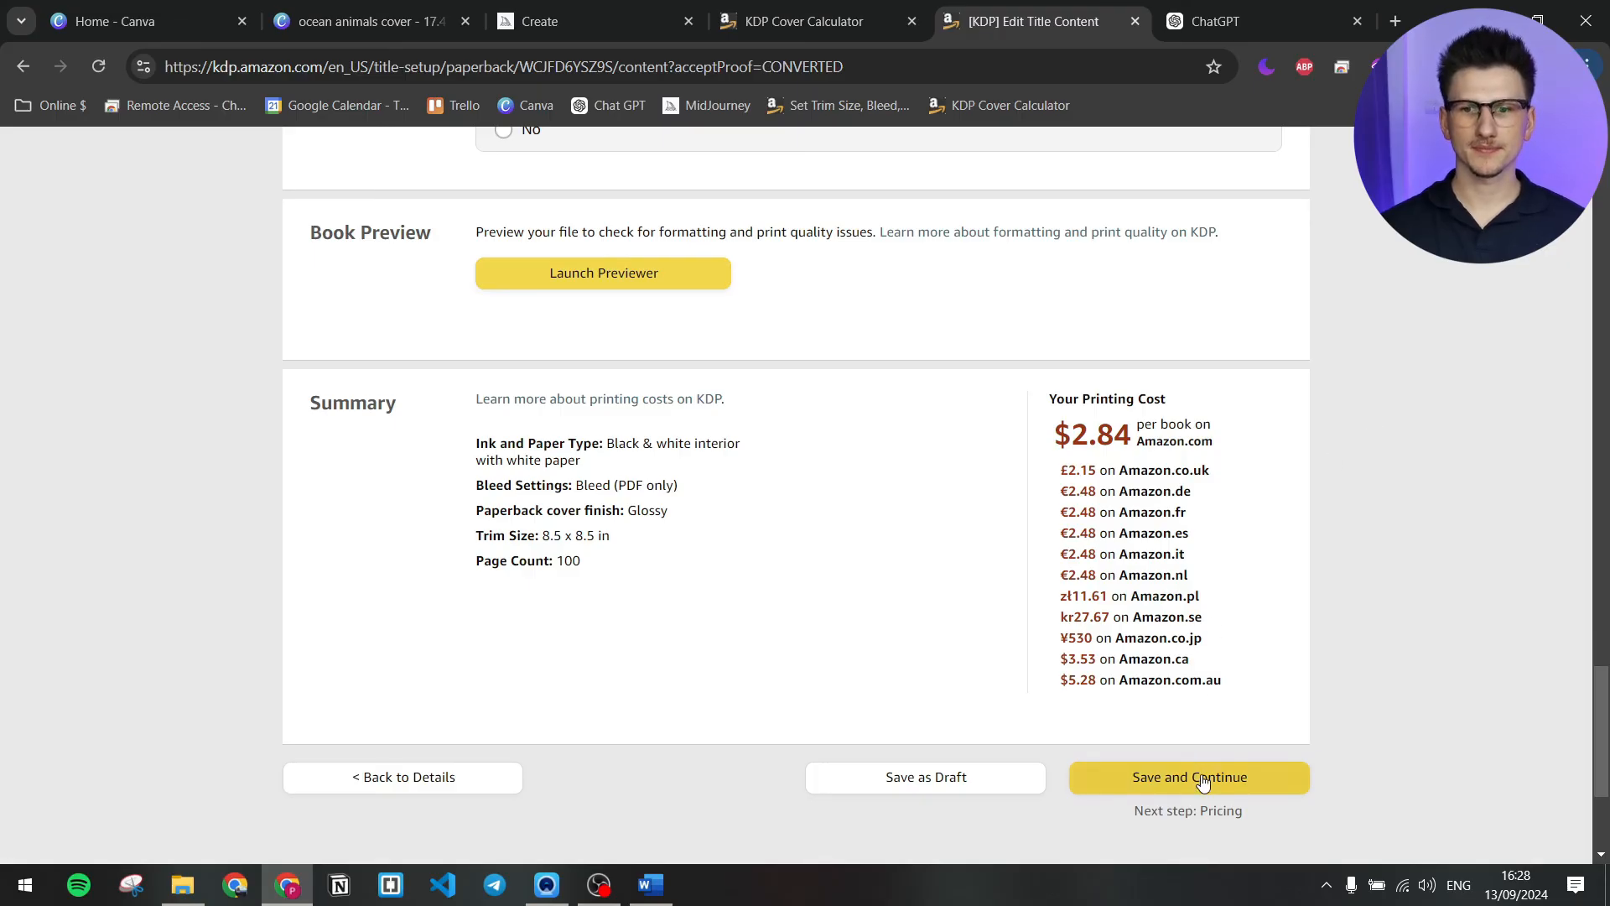
left_click(1229, 778)
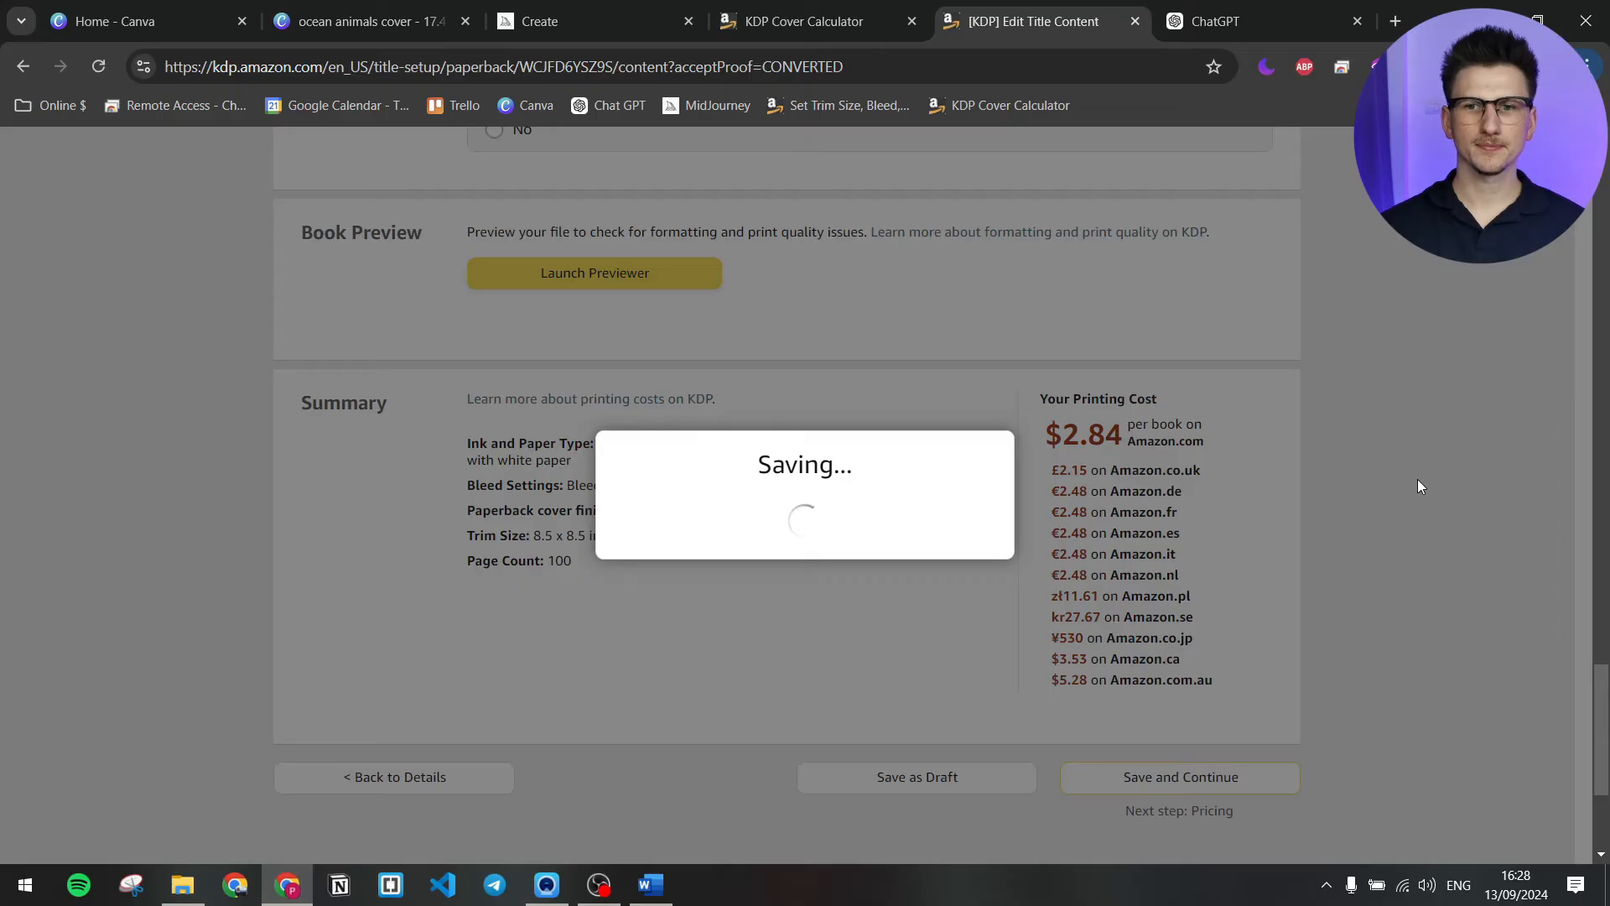
- Set the Amazon.com list price to $6.99 in the pricing and royalties section
scroll(1385, 353, "down", 1)
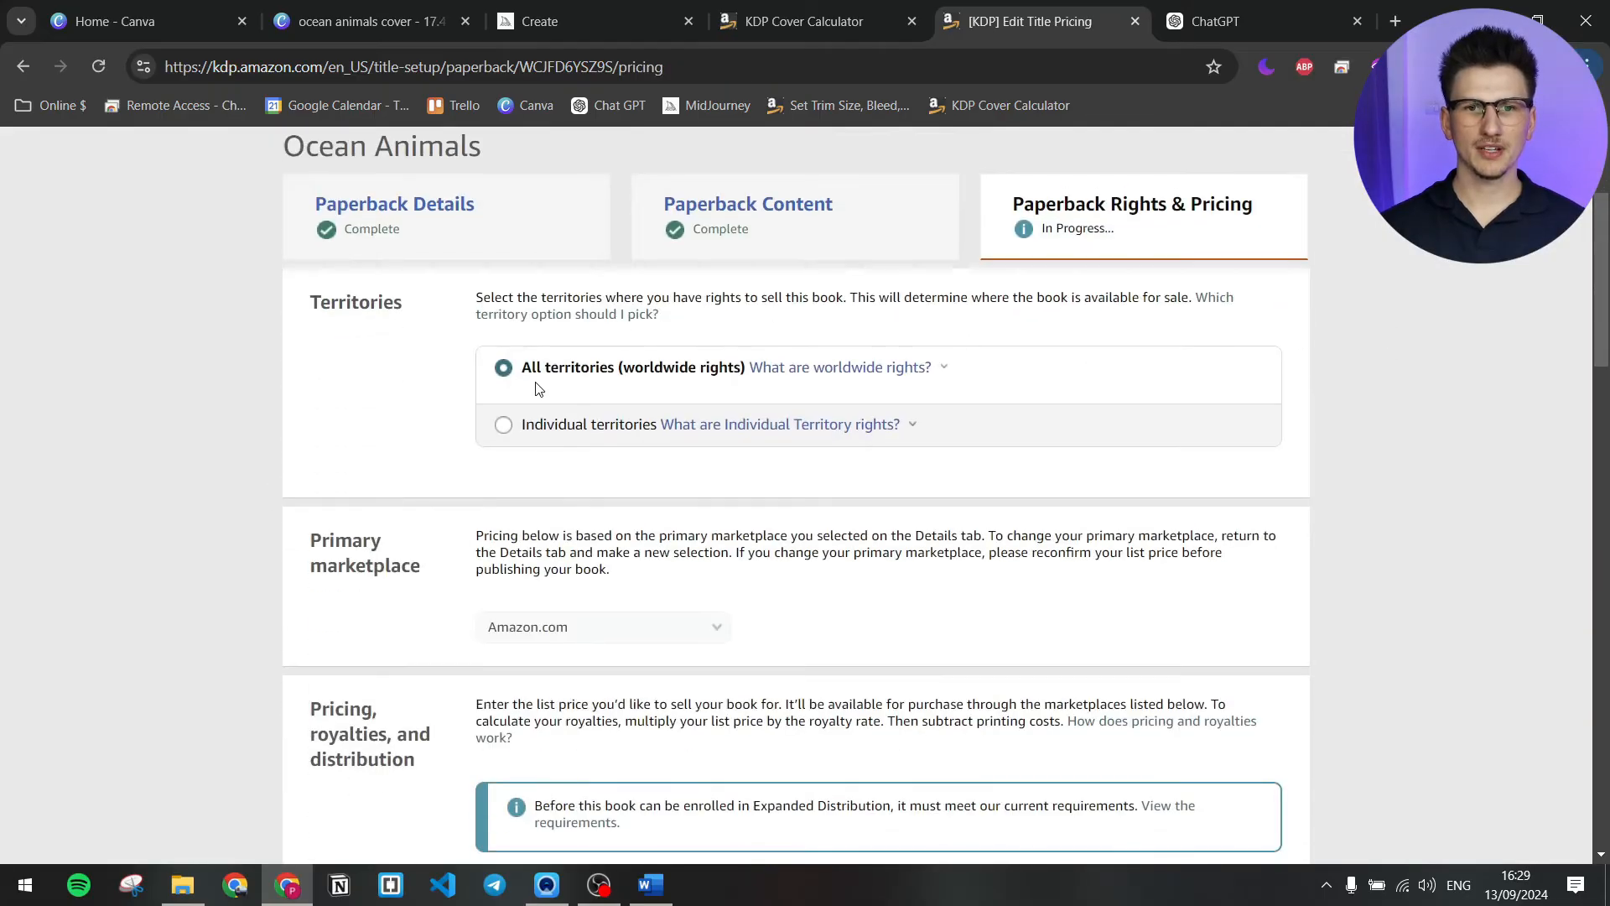
scroll(1315, 349, "down", 1)
scroll(1314, 350, "down", 2)
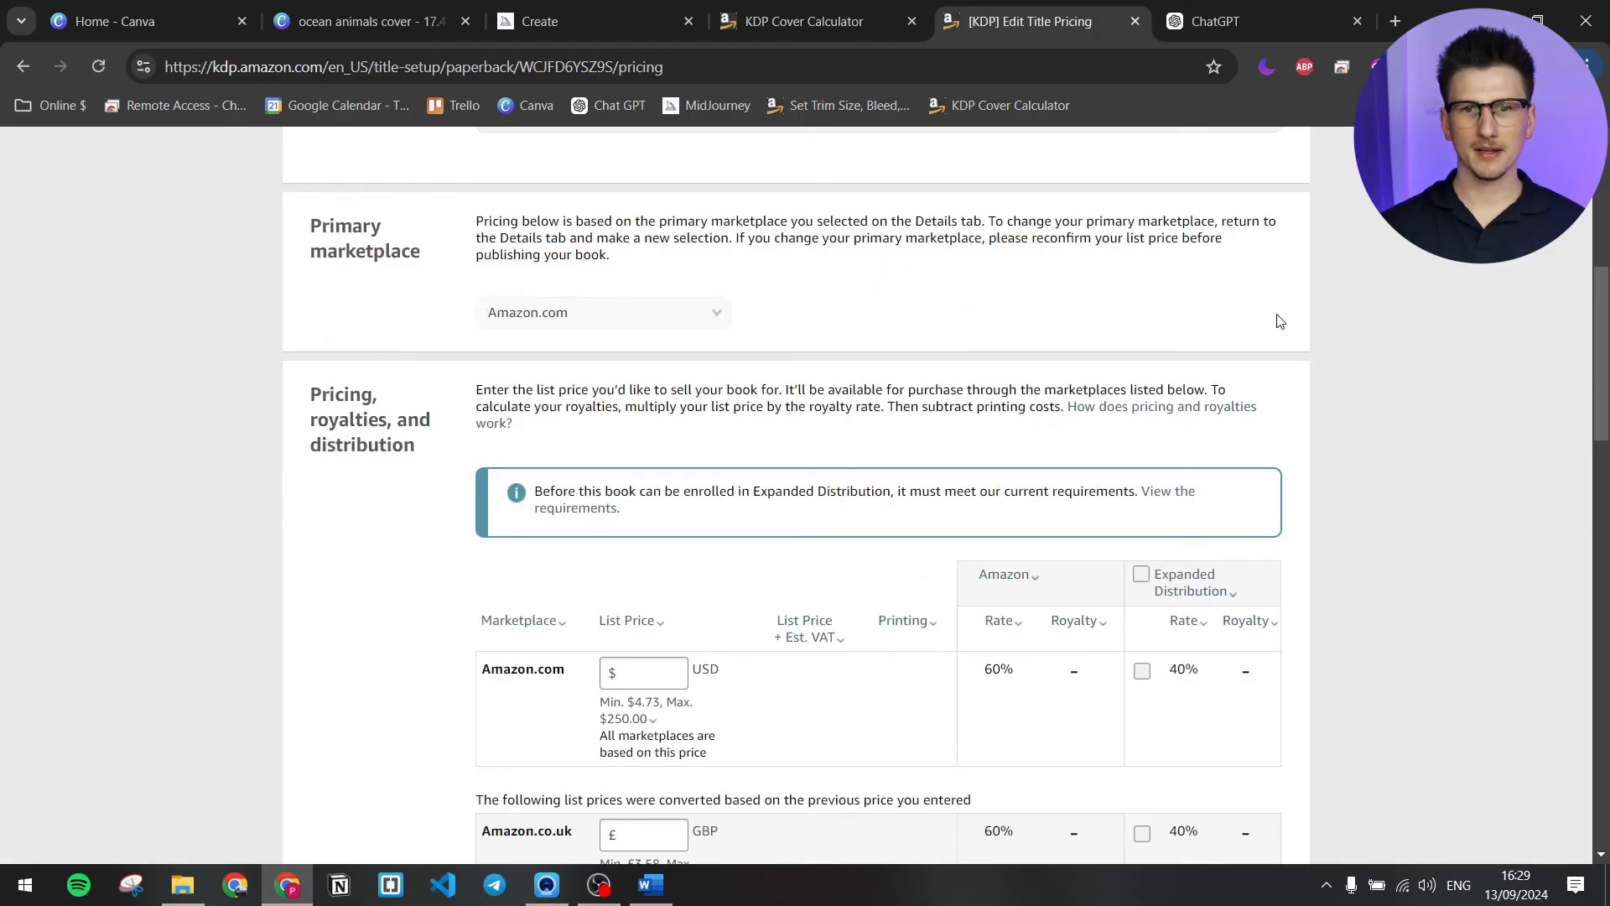
scroll(1292, 324, "down", 3)
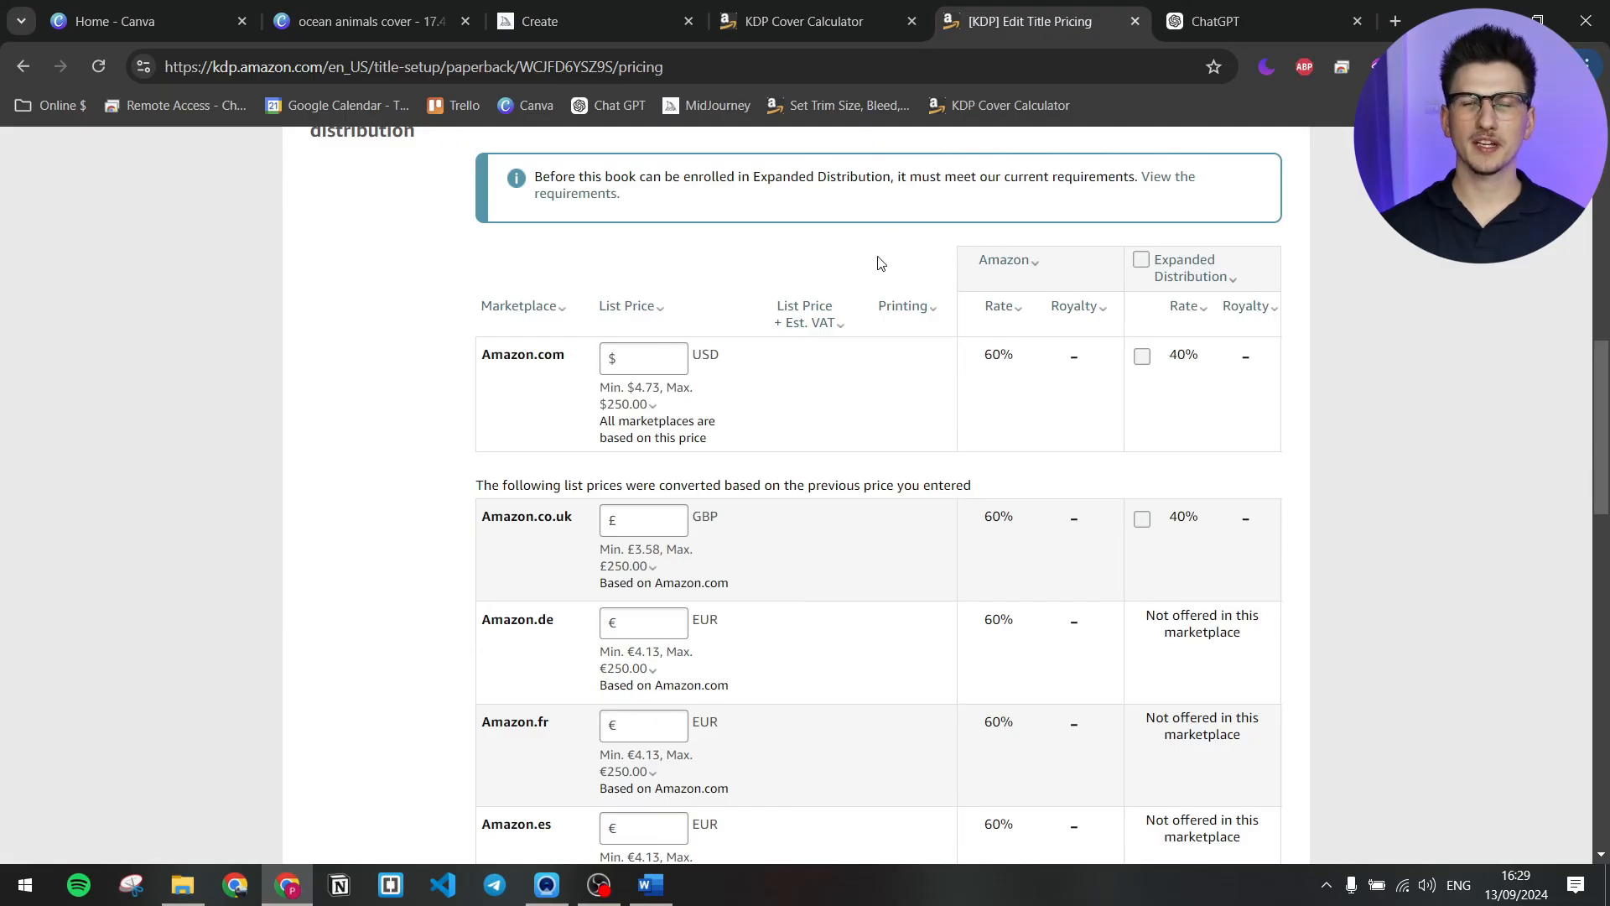
left_click(657, 362)
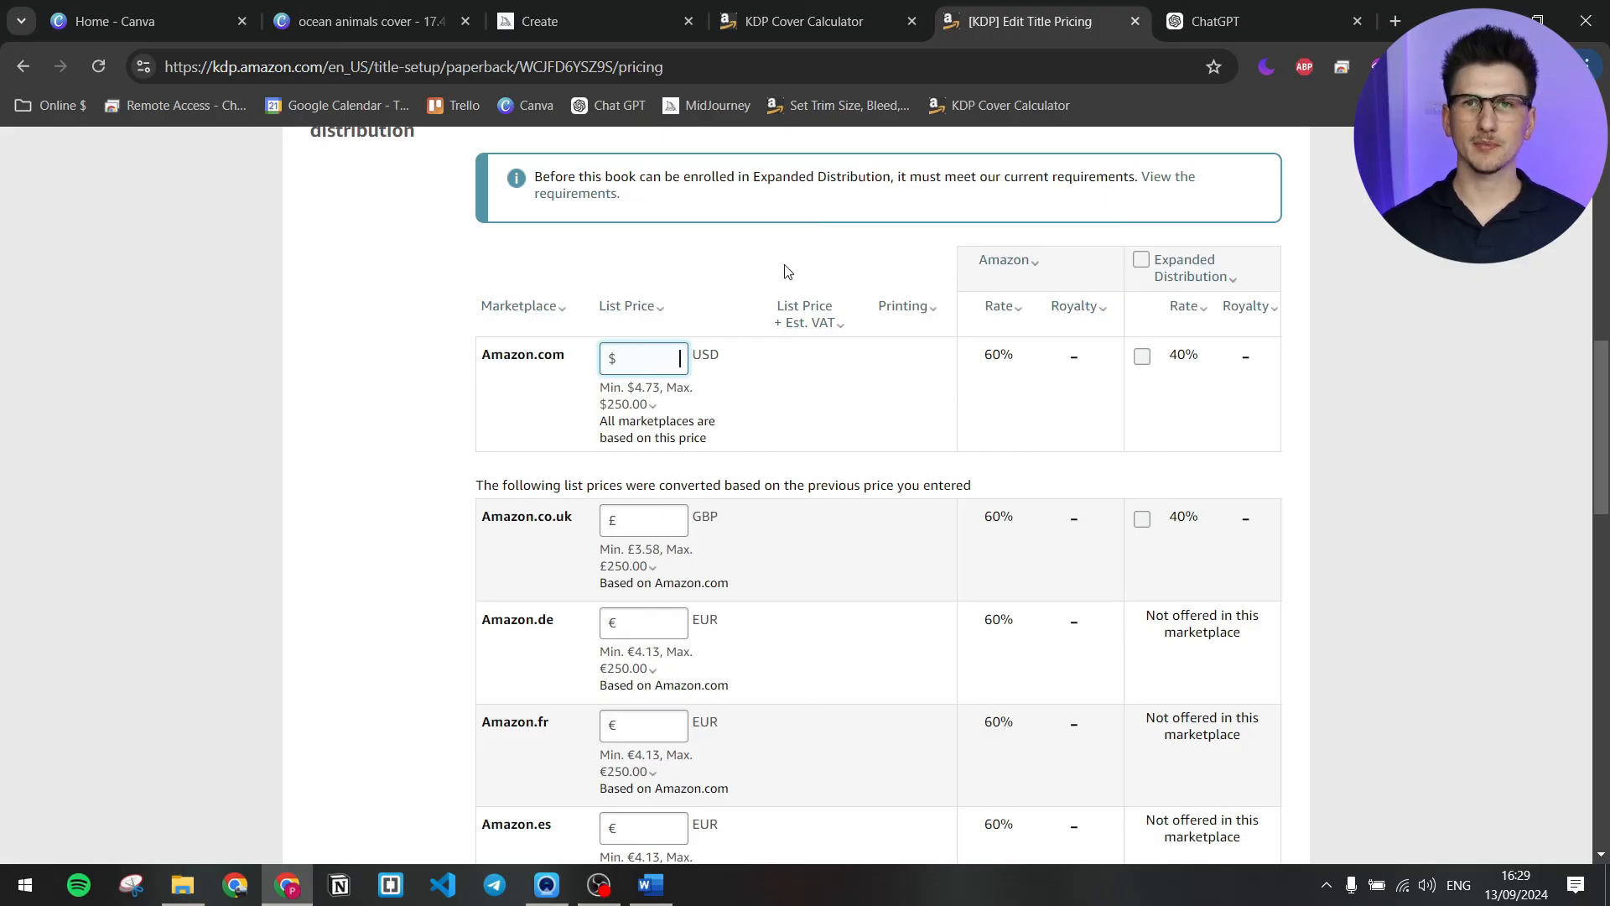
type("6")
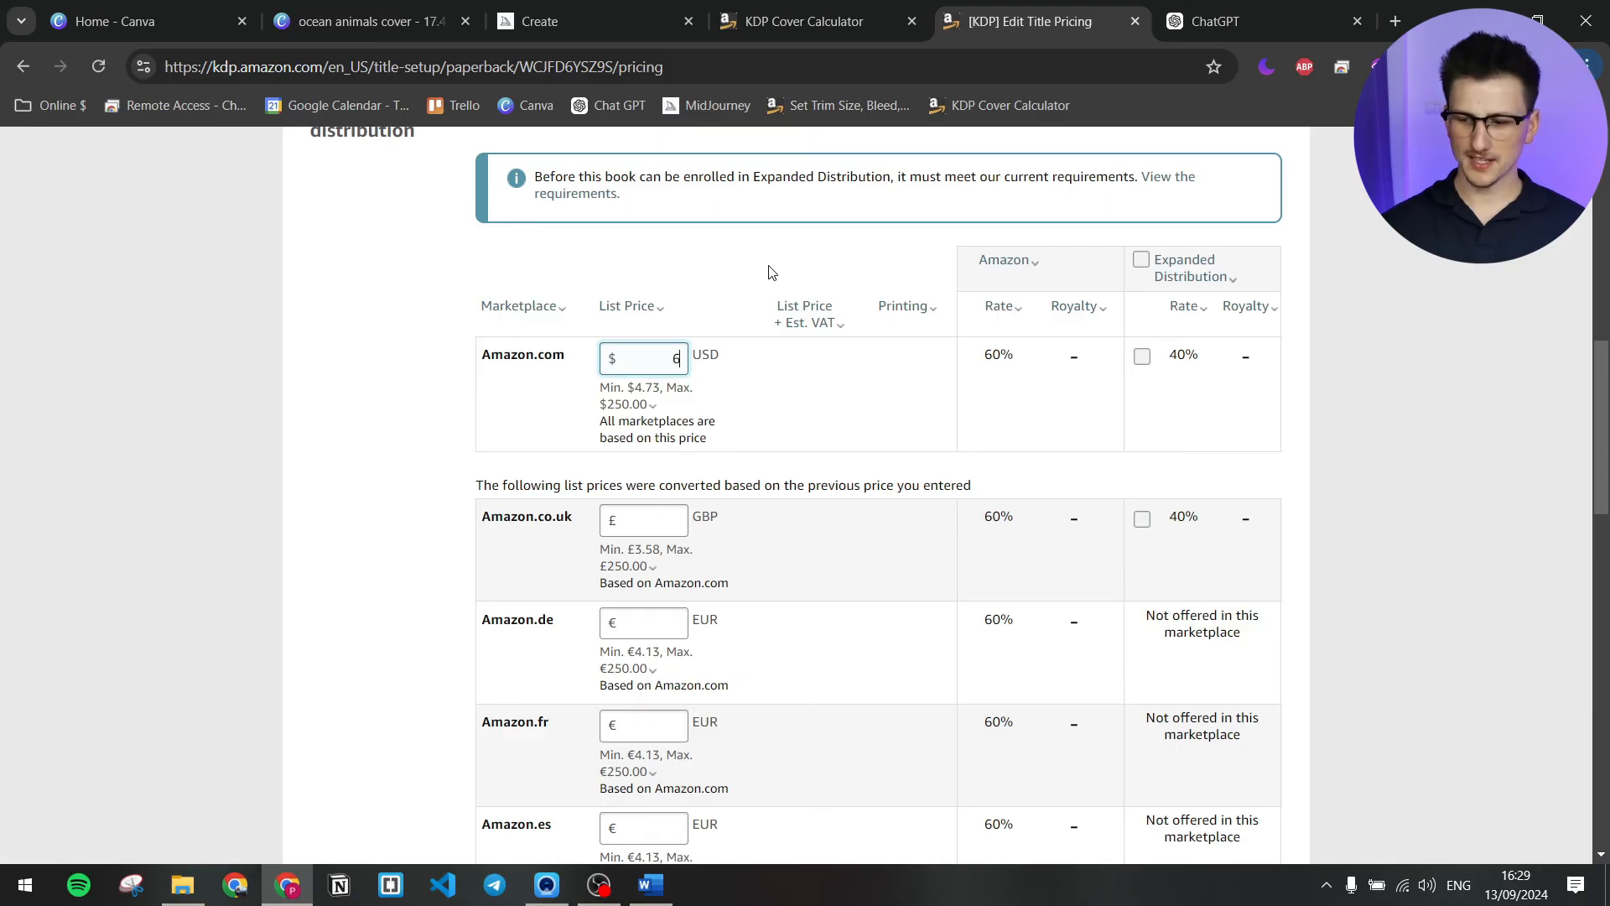
type(".99")
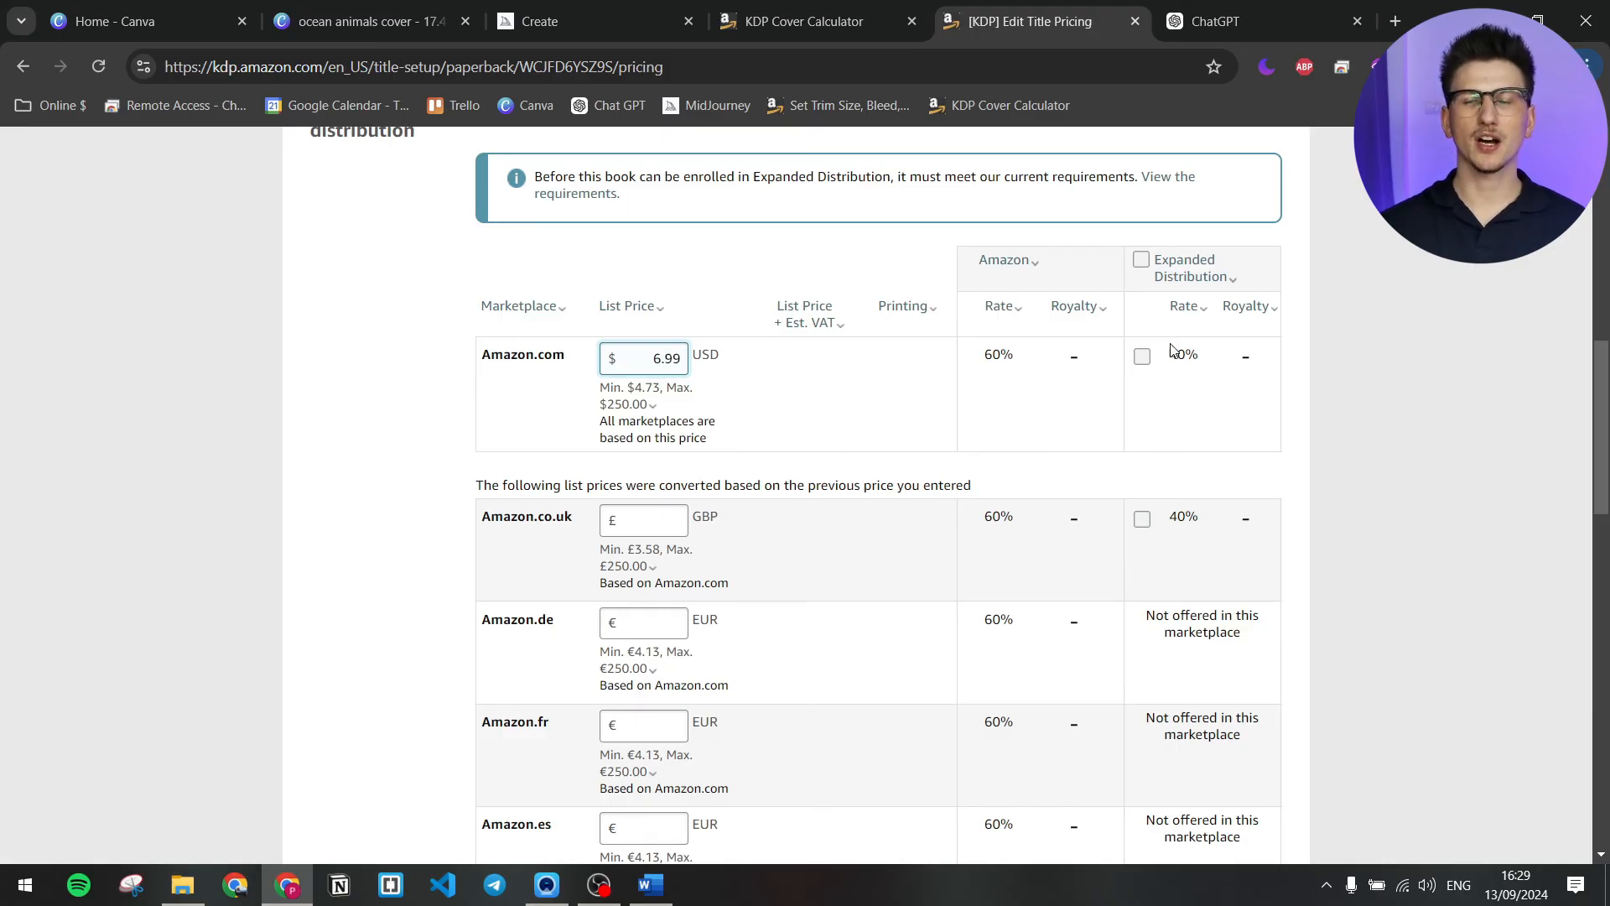
left_click(1444, 329)
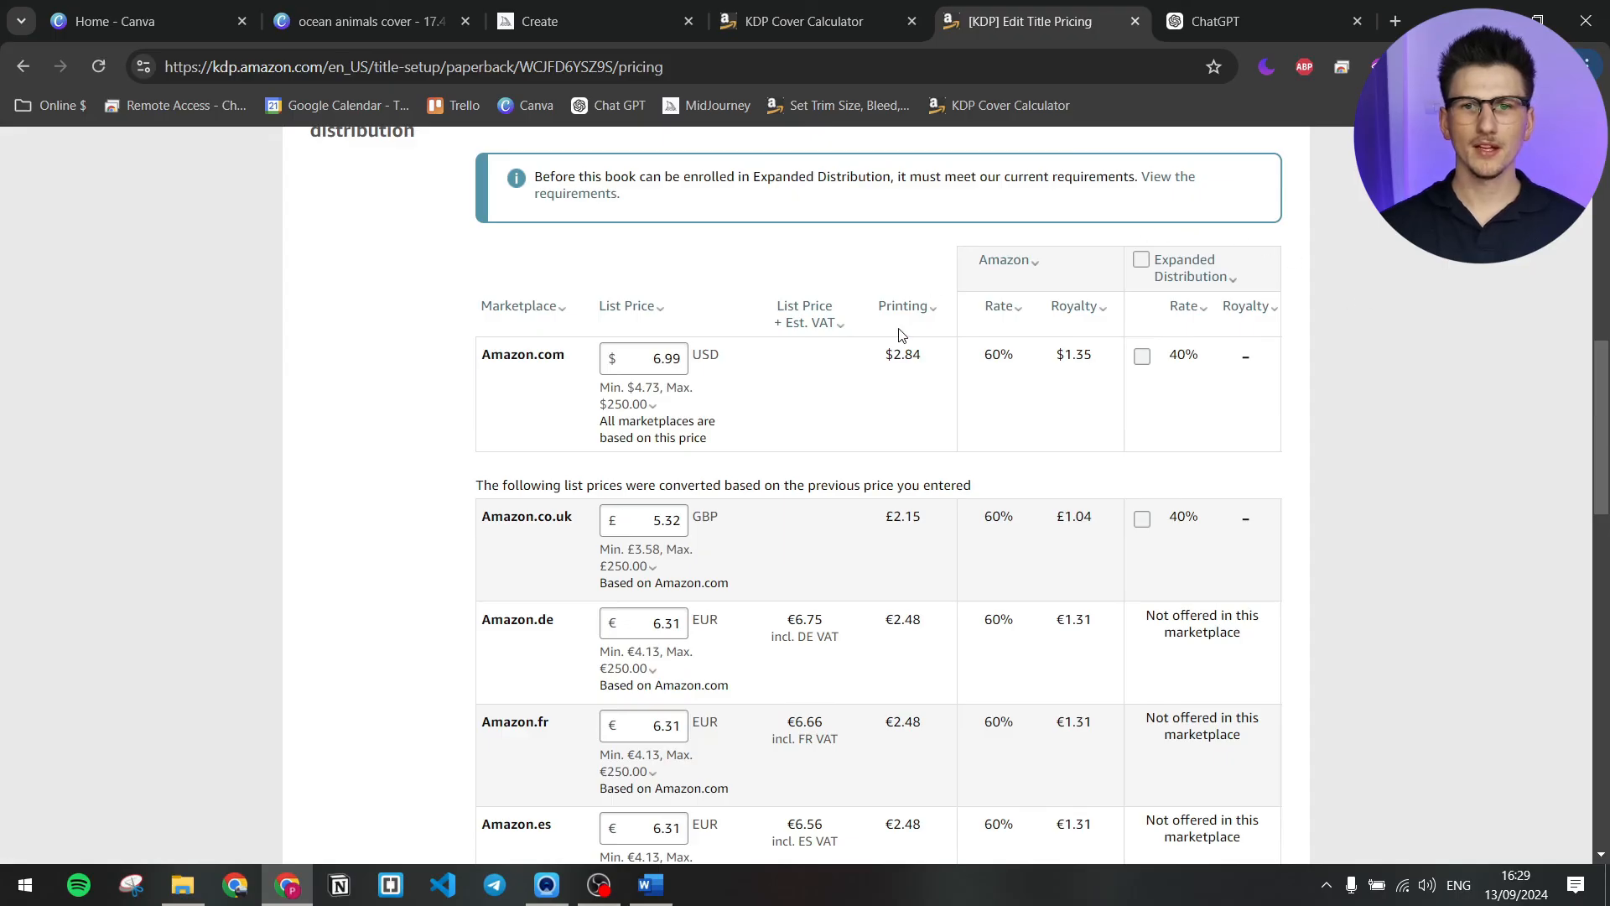
- Examine the printing cost, royalty rate and royalty for Amazon.com, along with the converted prices for the other marketplaces
left_click_drag(882, 360, 926, 359)
left_click(933, 374)
left_click_drag(983, 358, 1016, 360)
left_click(1021, 371)
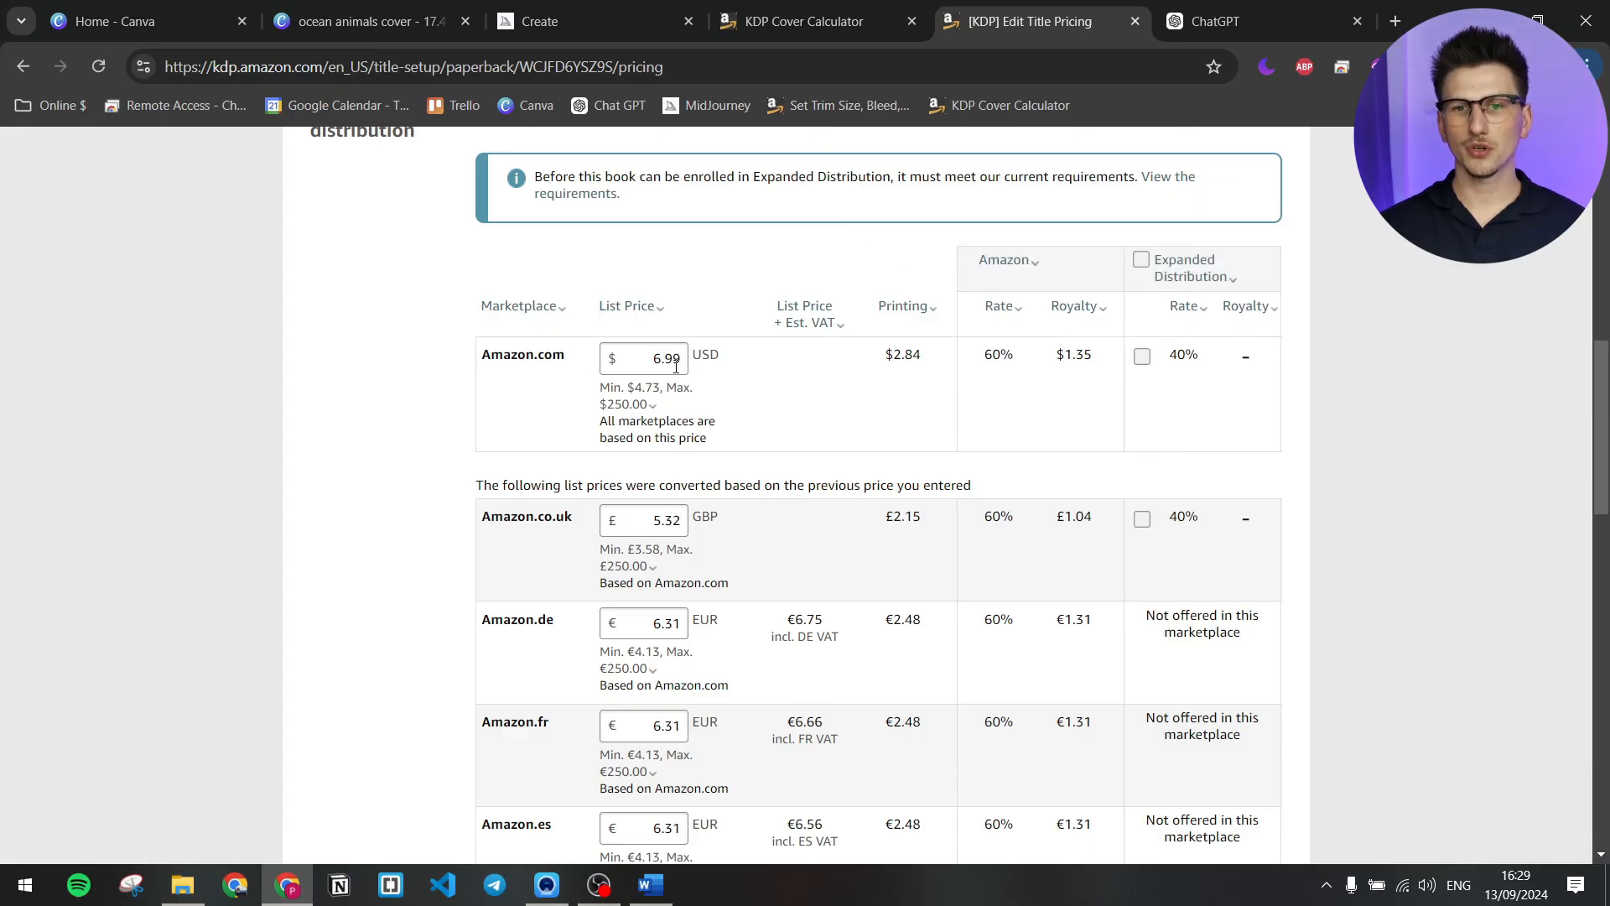
left_click_drag(1055, 358, 1103, 363)
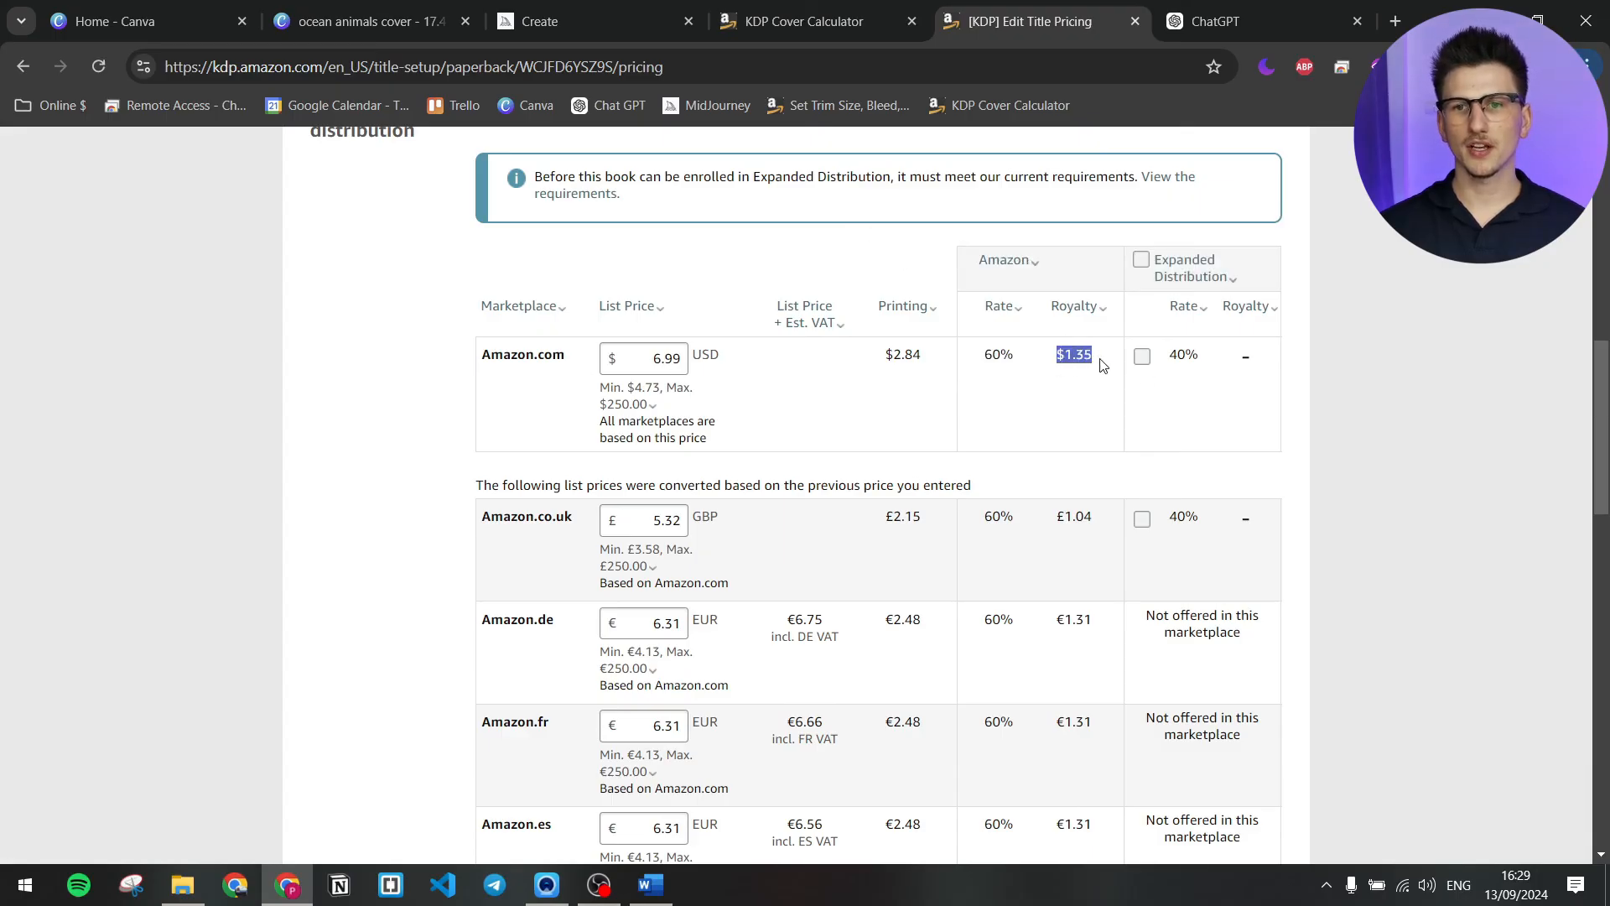
left_click(1107, 375)
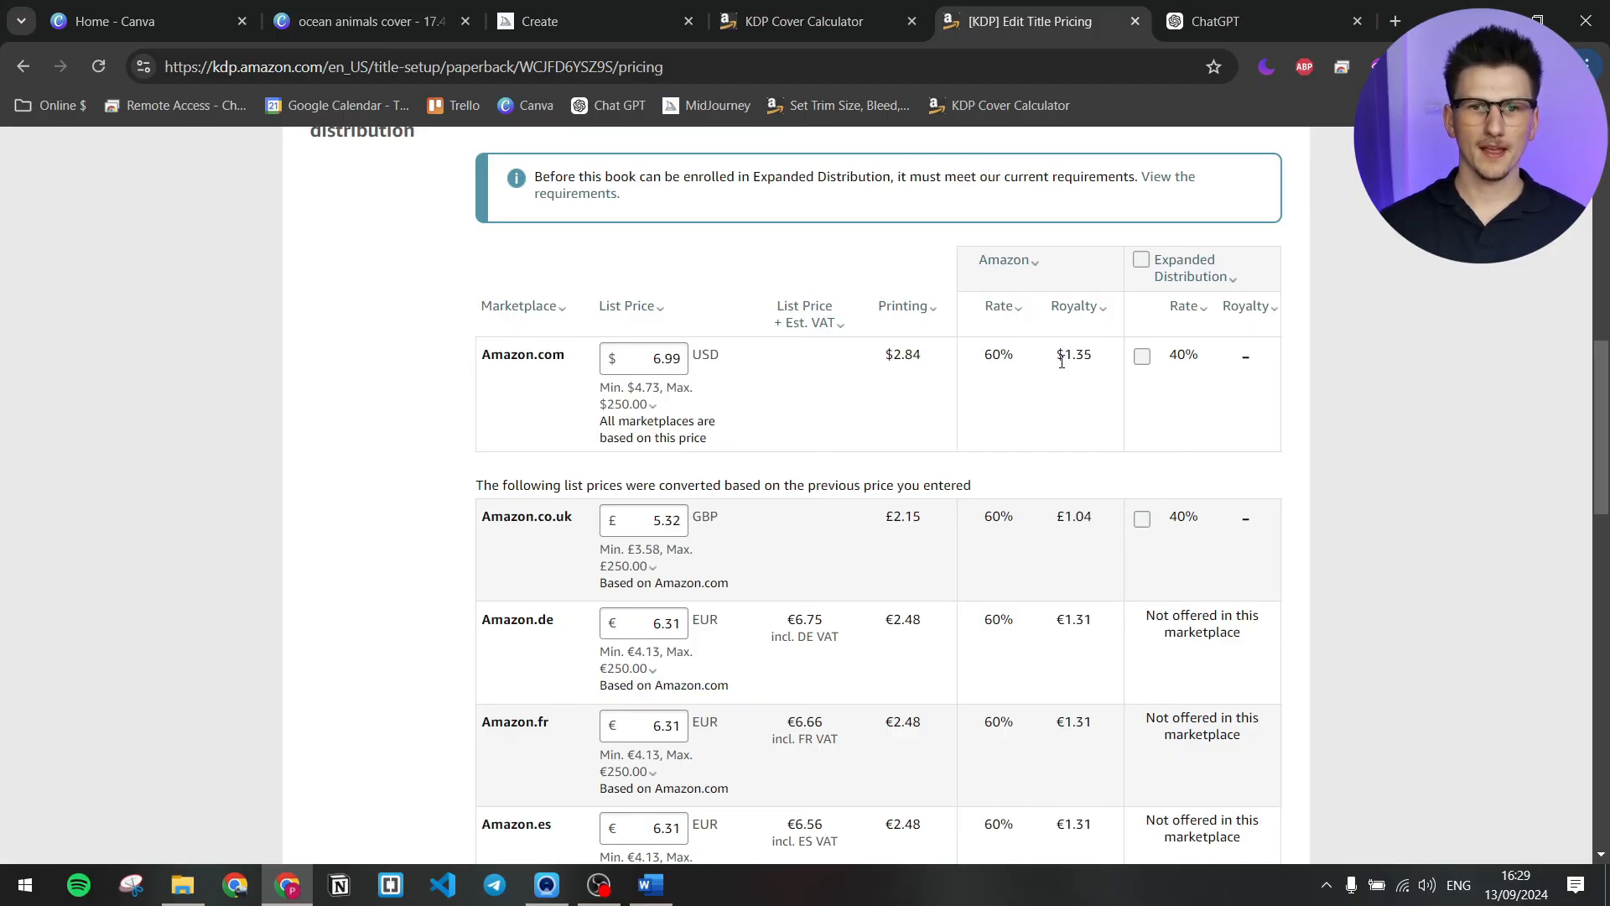
scroll(923, 352, "down", 1)
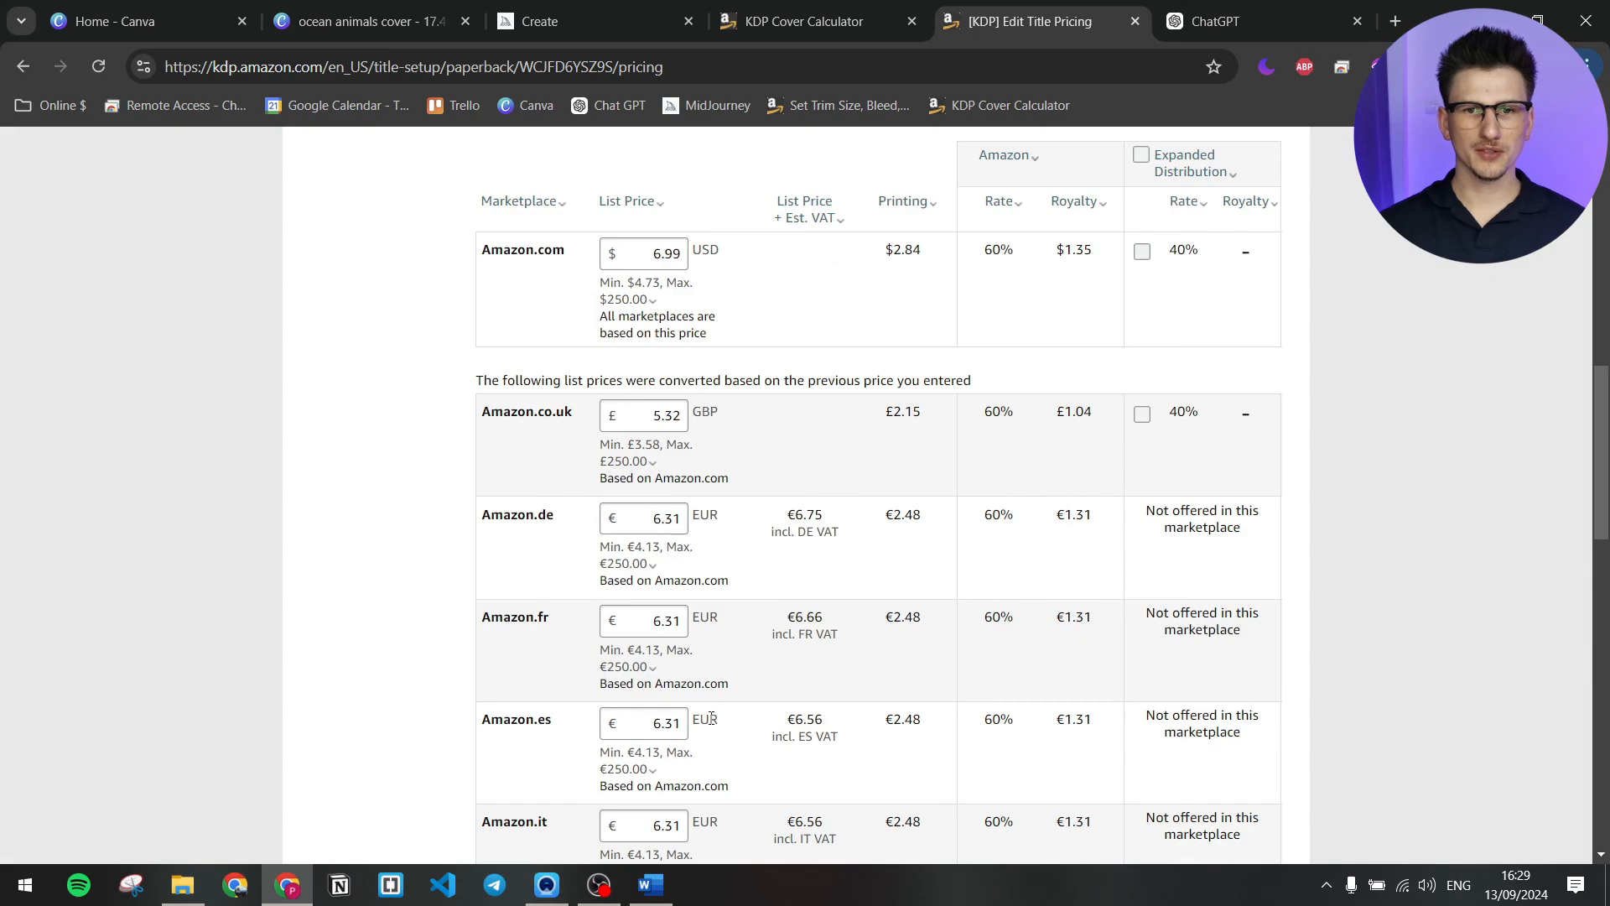
scroll(715, 705, "down", 1)
- Try custom list prices of £5.49 for Amazon.co.uk and €6.99 for Amazon.de
left_click(672, 310)
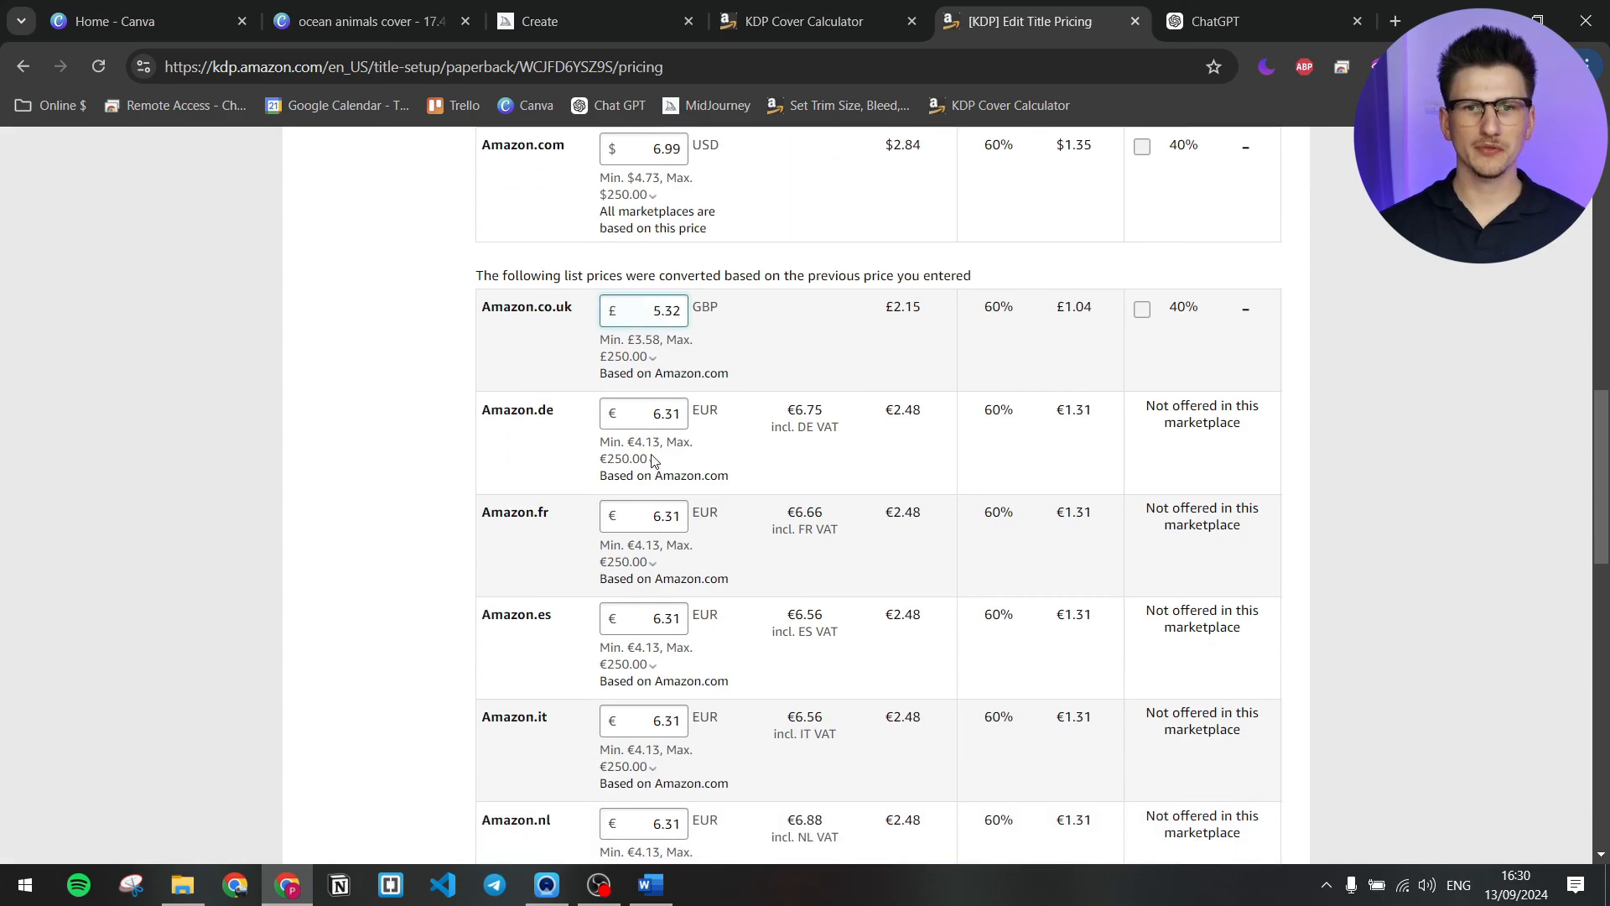
scroll(795, 453, "up", 1)
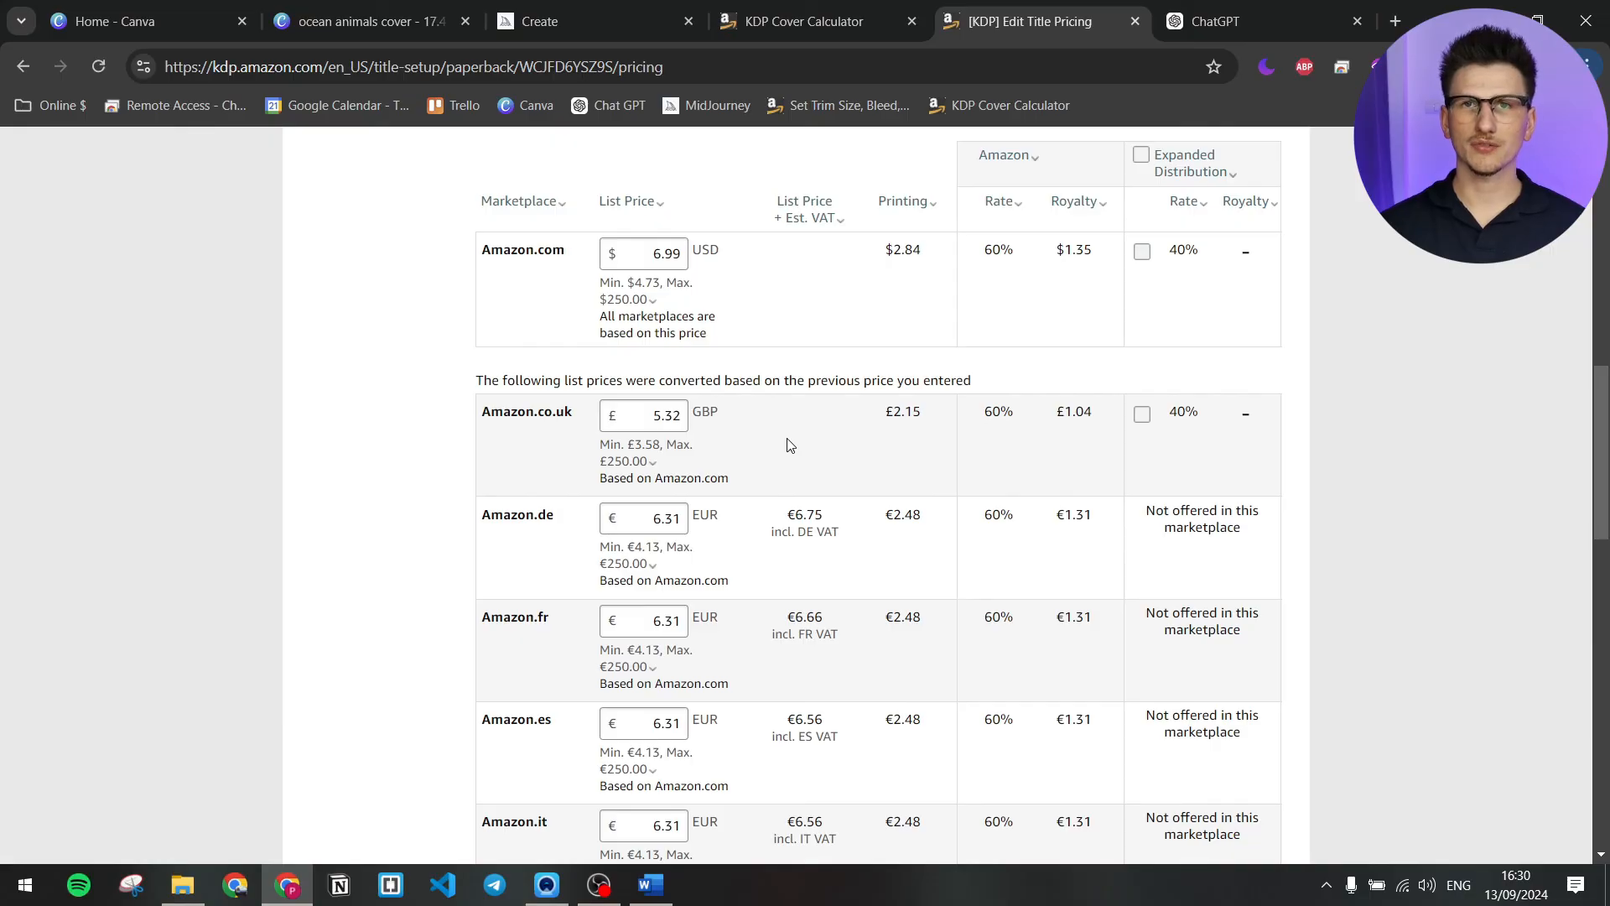
left_click_drag(652, 416, 701, 417)
type("5")
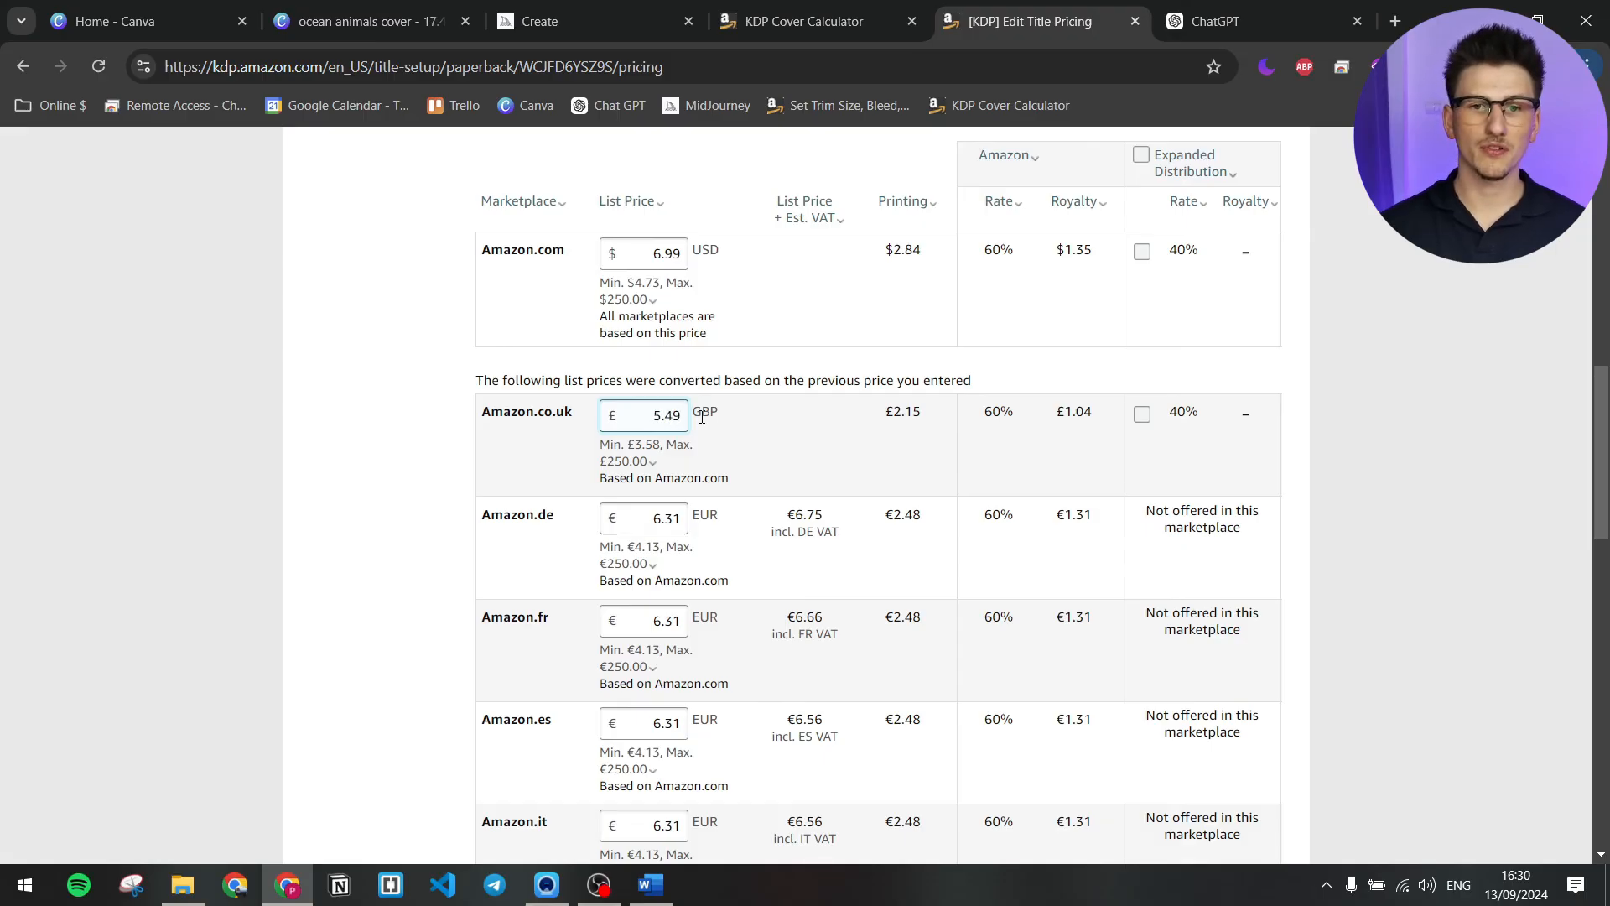
key("BackSpace")
key("BackSpace")
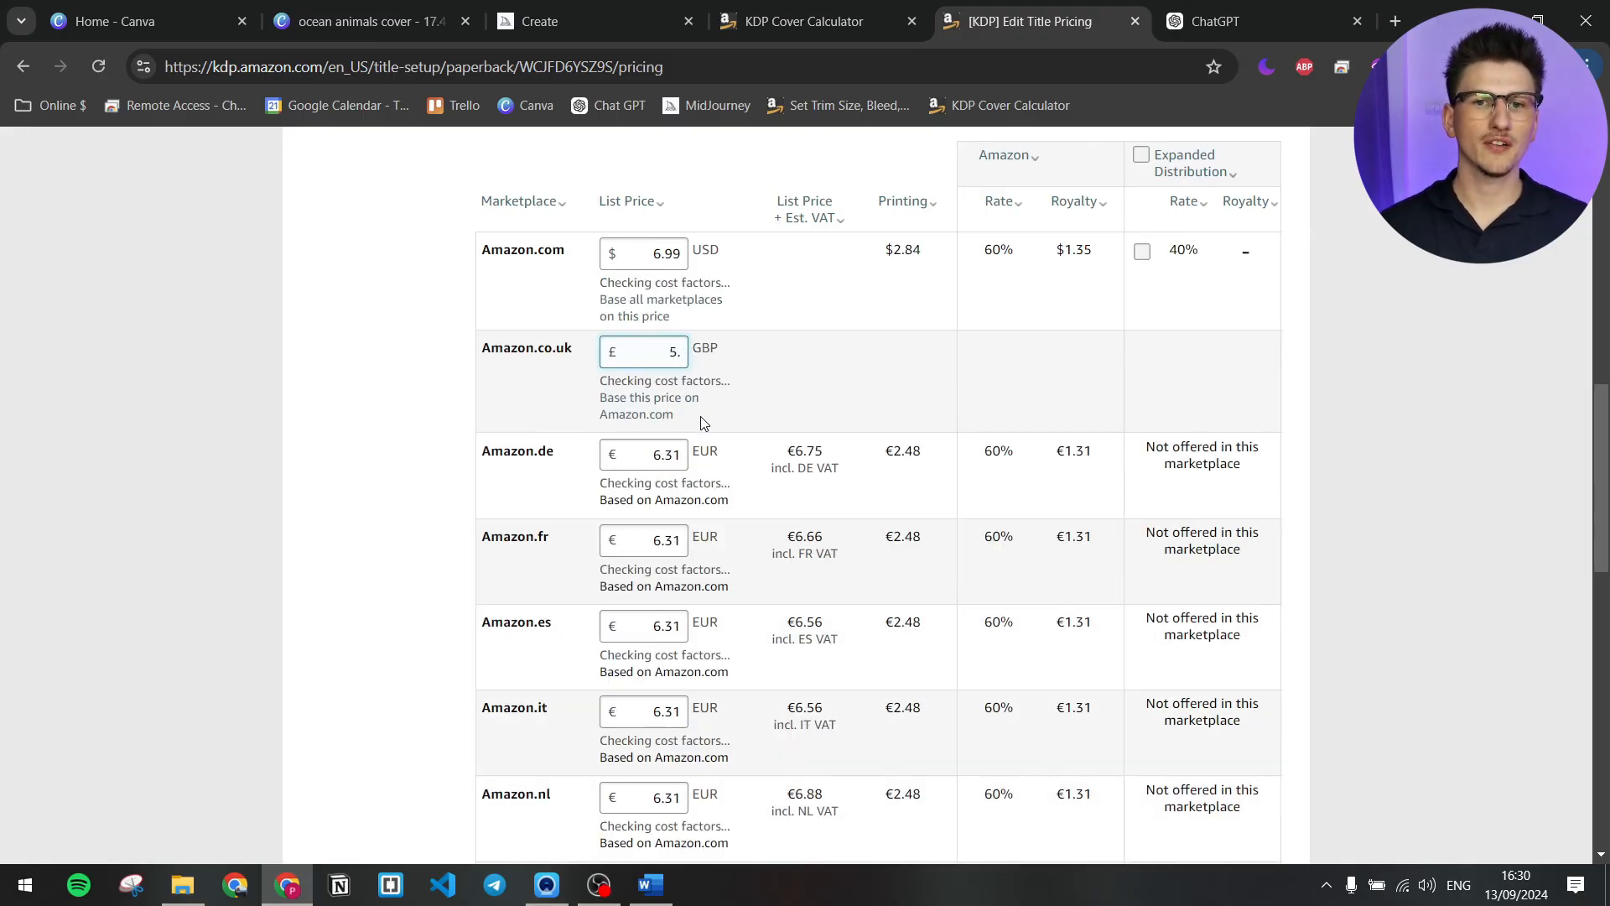
type(".99")
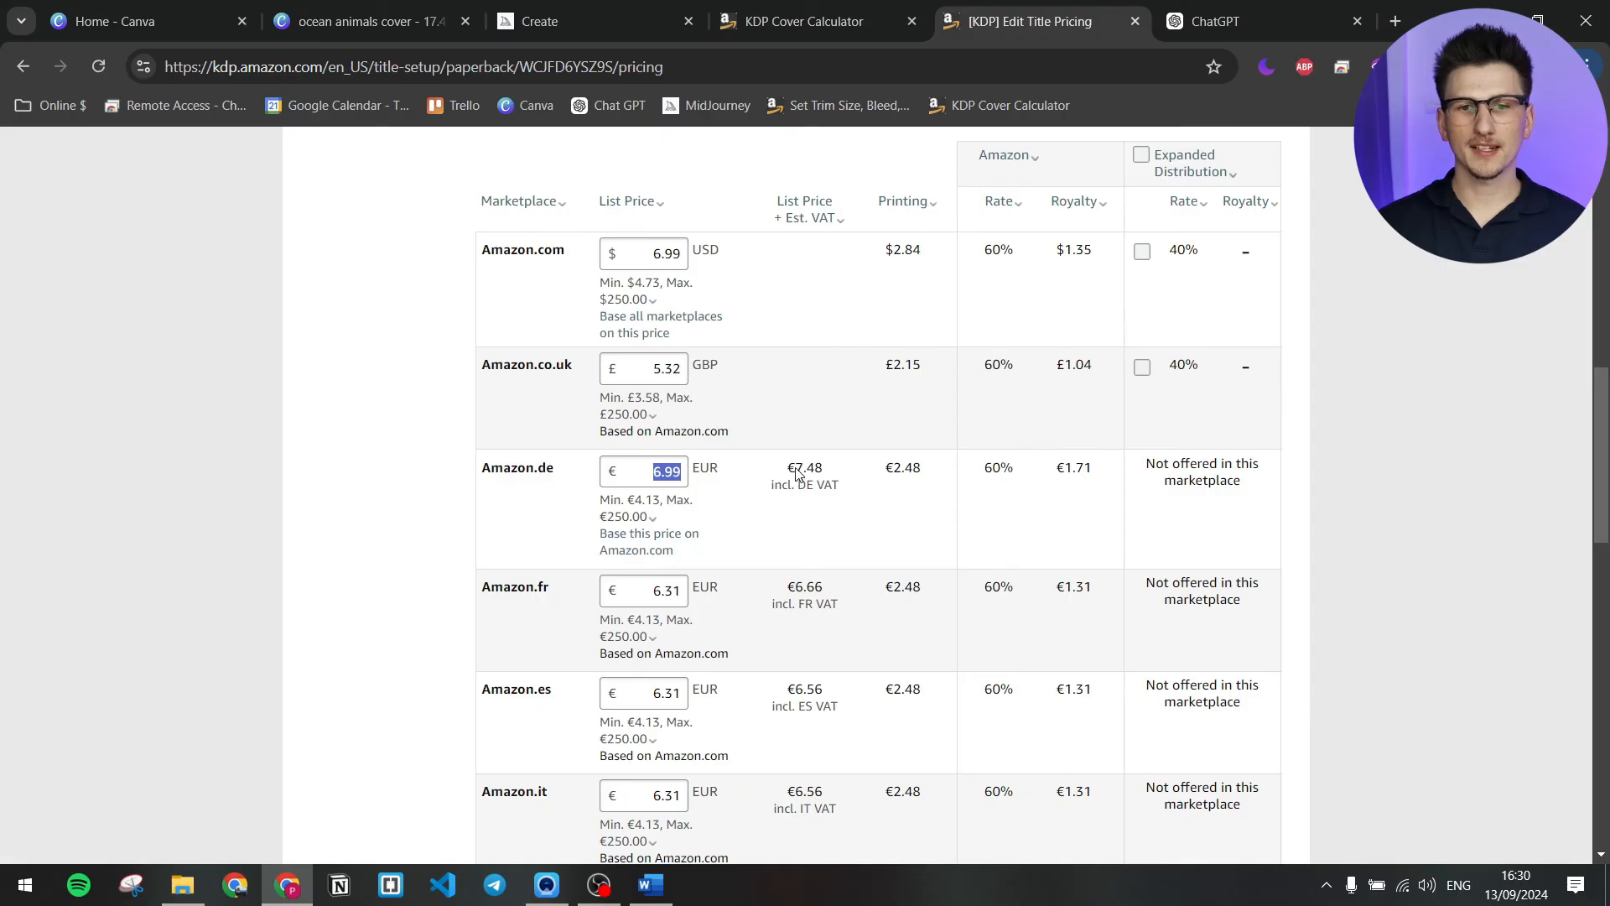
- Read the explanation of List Price + Est. VAT and check the VAT-inclusive price for Amazon.de
left_click(795, 205)
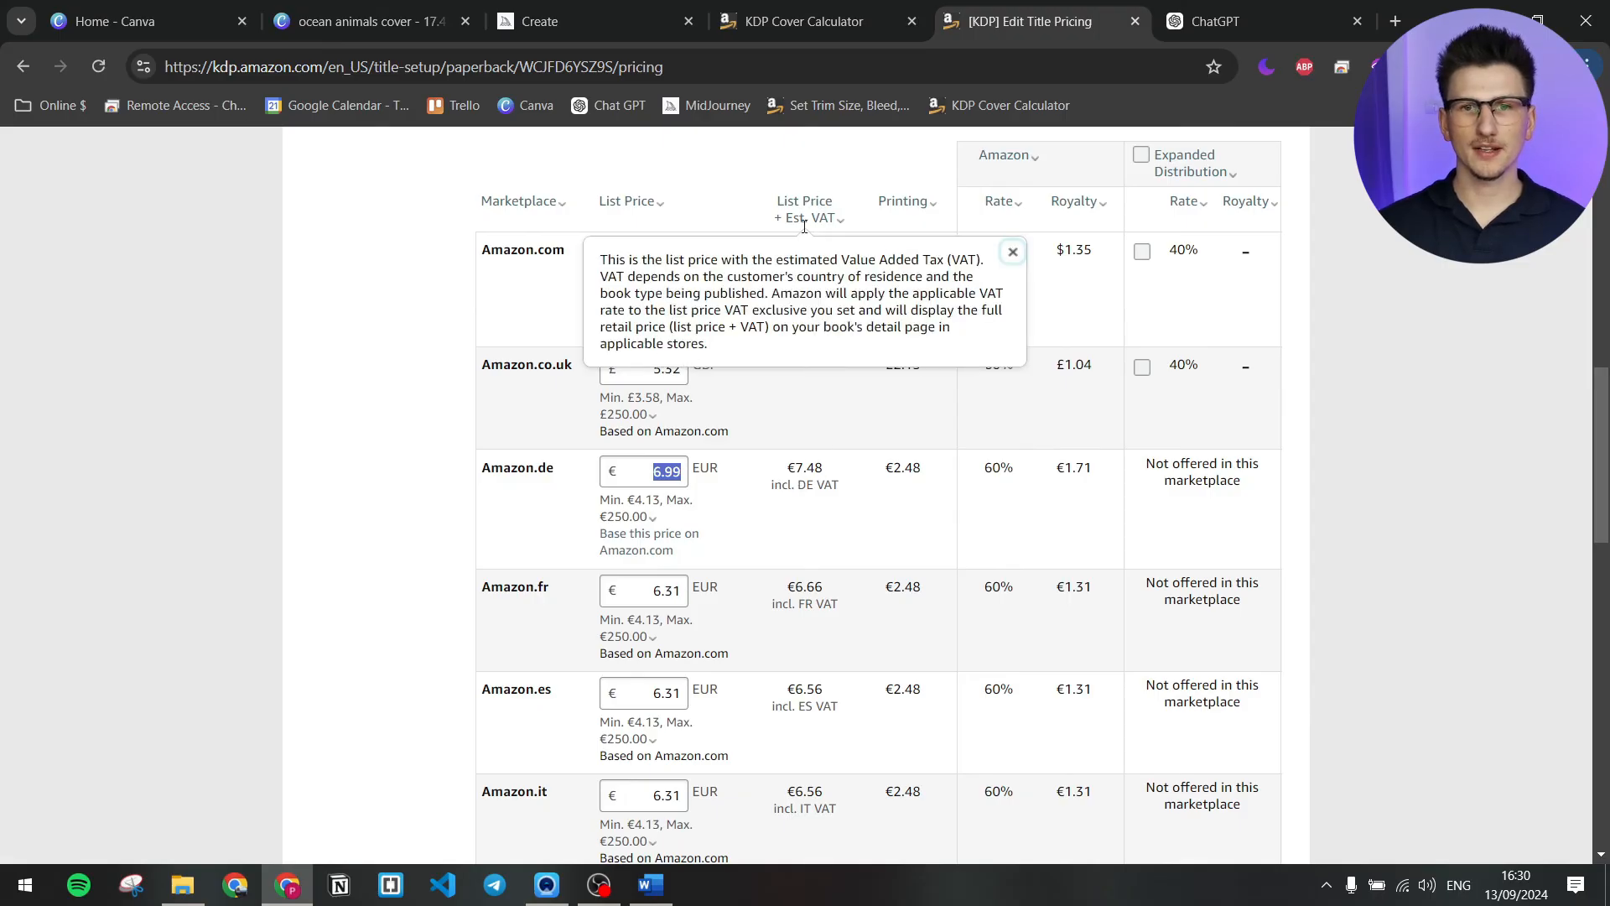
left_click(801, 466)
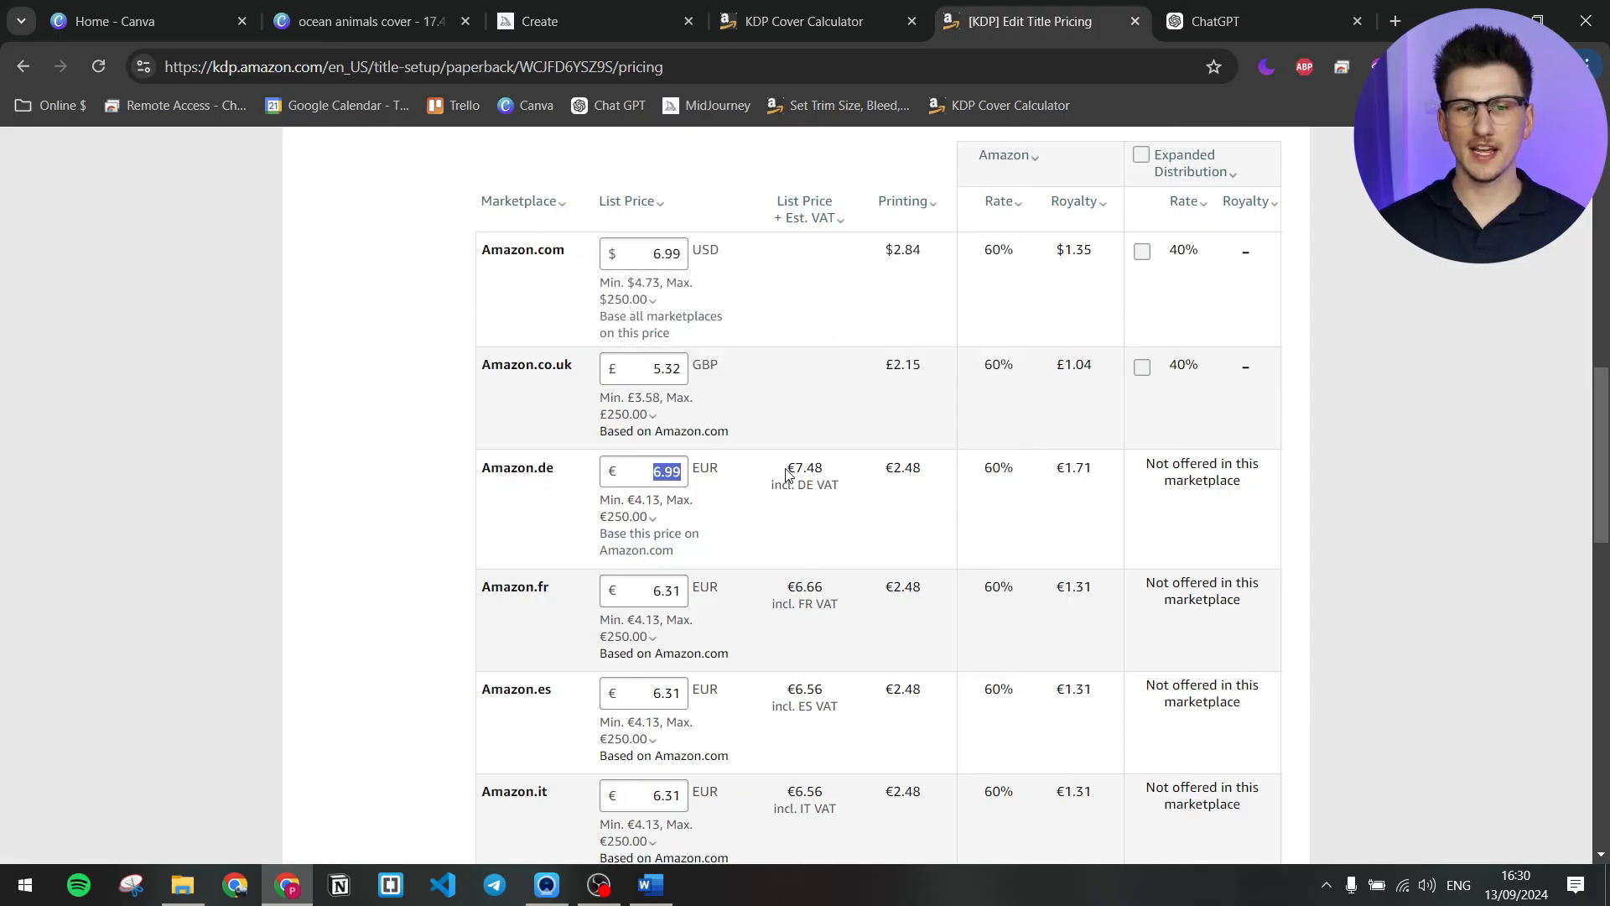
left_click_drag(786, 467, 834, 476)
left_click(835, 475)
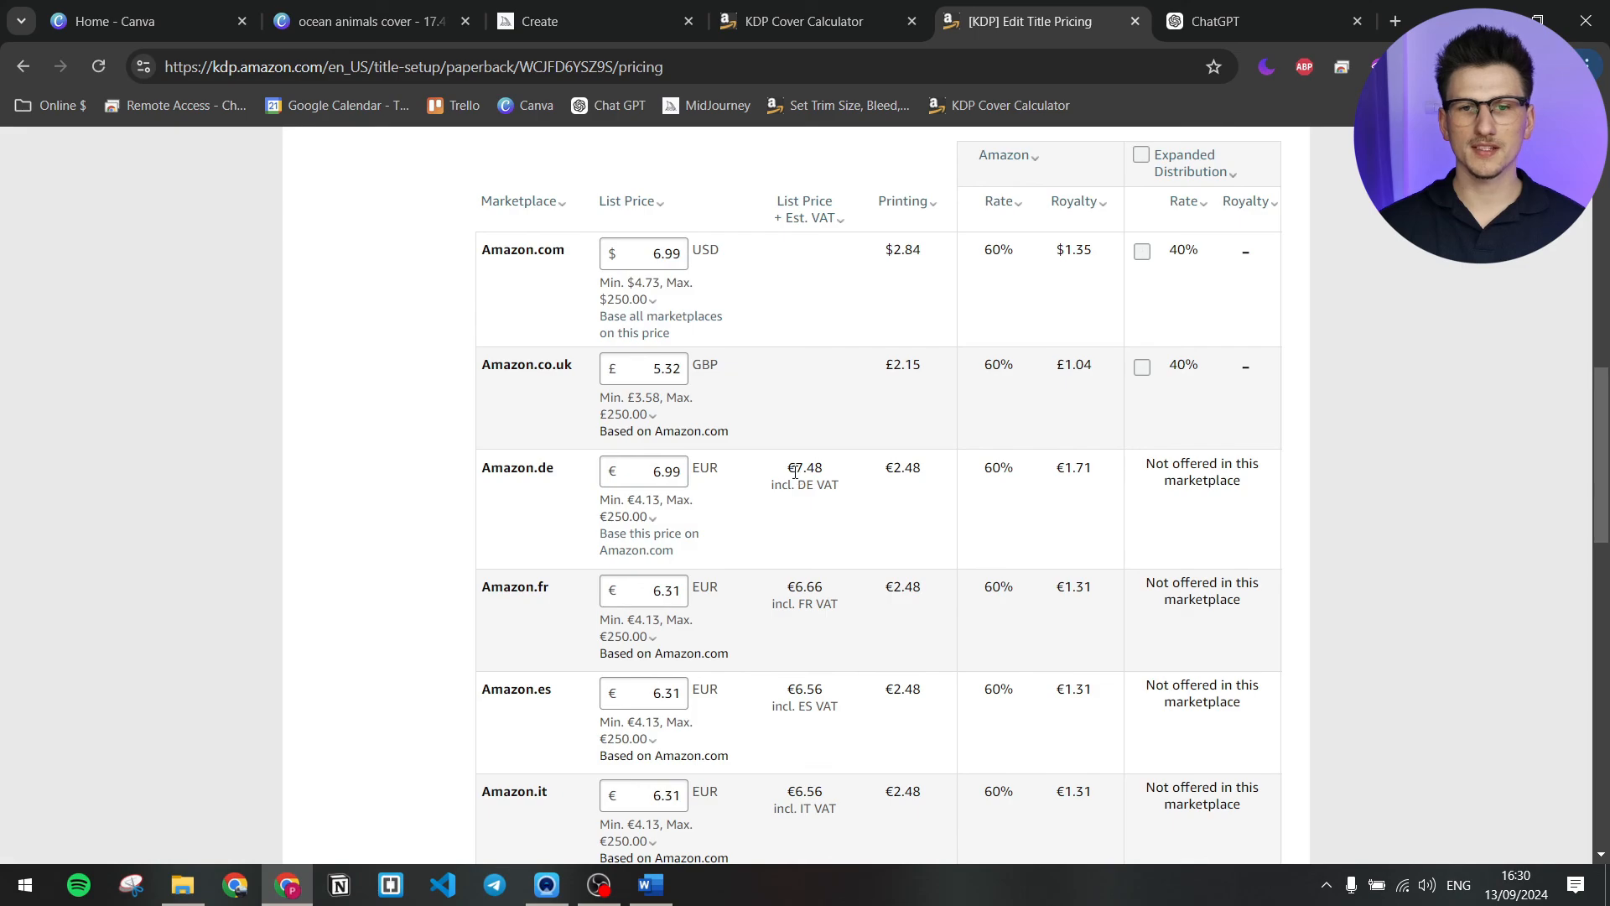
- Set the Amazon.de list price to €7.00 and check the resulting price including German VAT
left_click(671, 475)
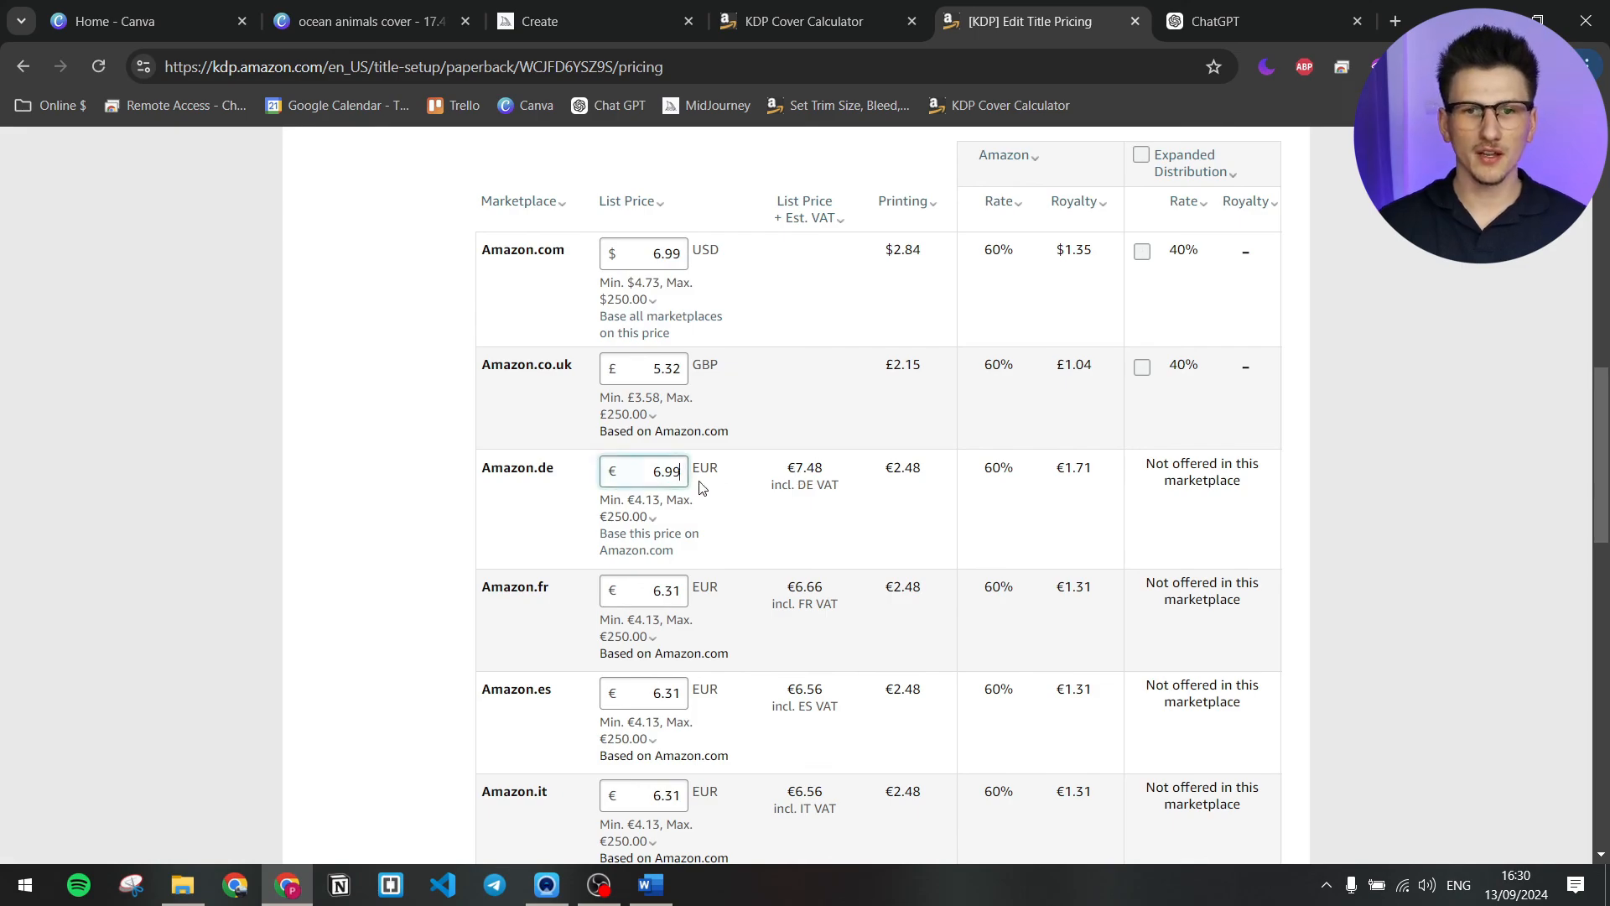
key("BackSpace")
key("BackSpace")
key("BackSpace")
key("BackSpace")
type("7")
left_click(811, 499)
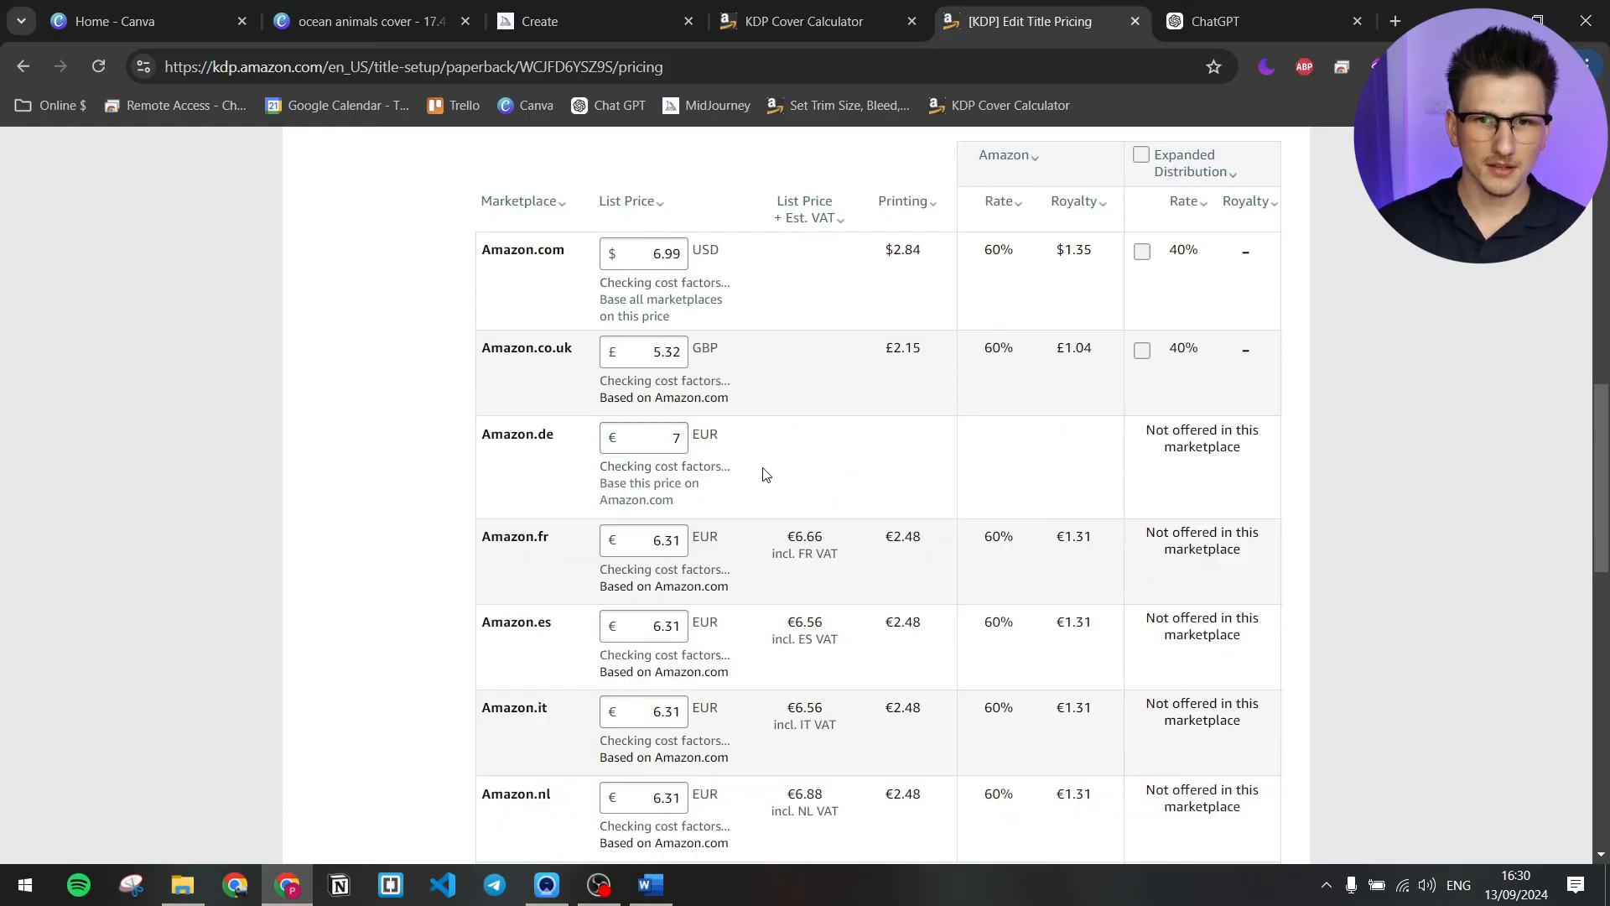
left_click_drag(787, 466, 845, 498)
left_click(847, 504)
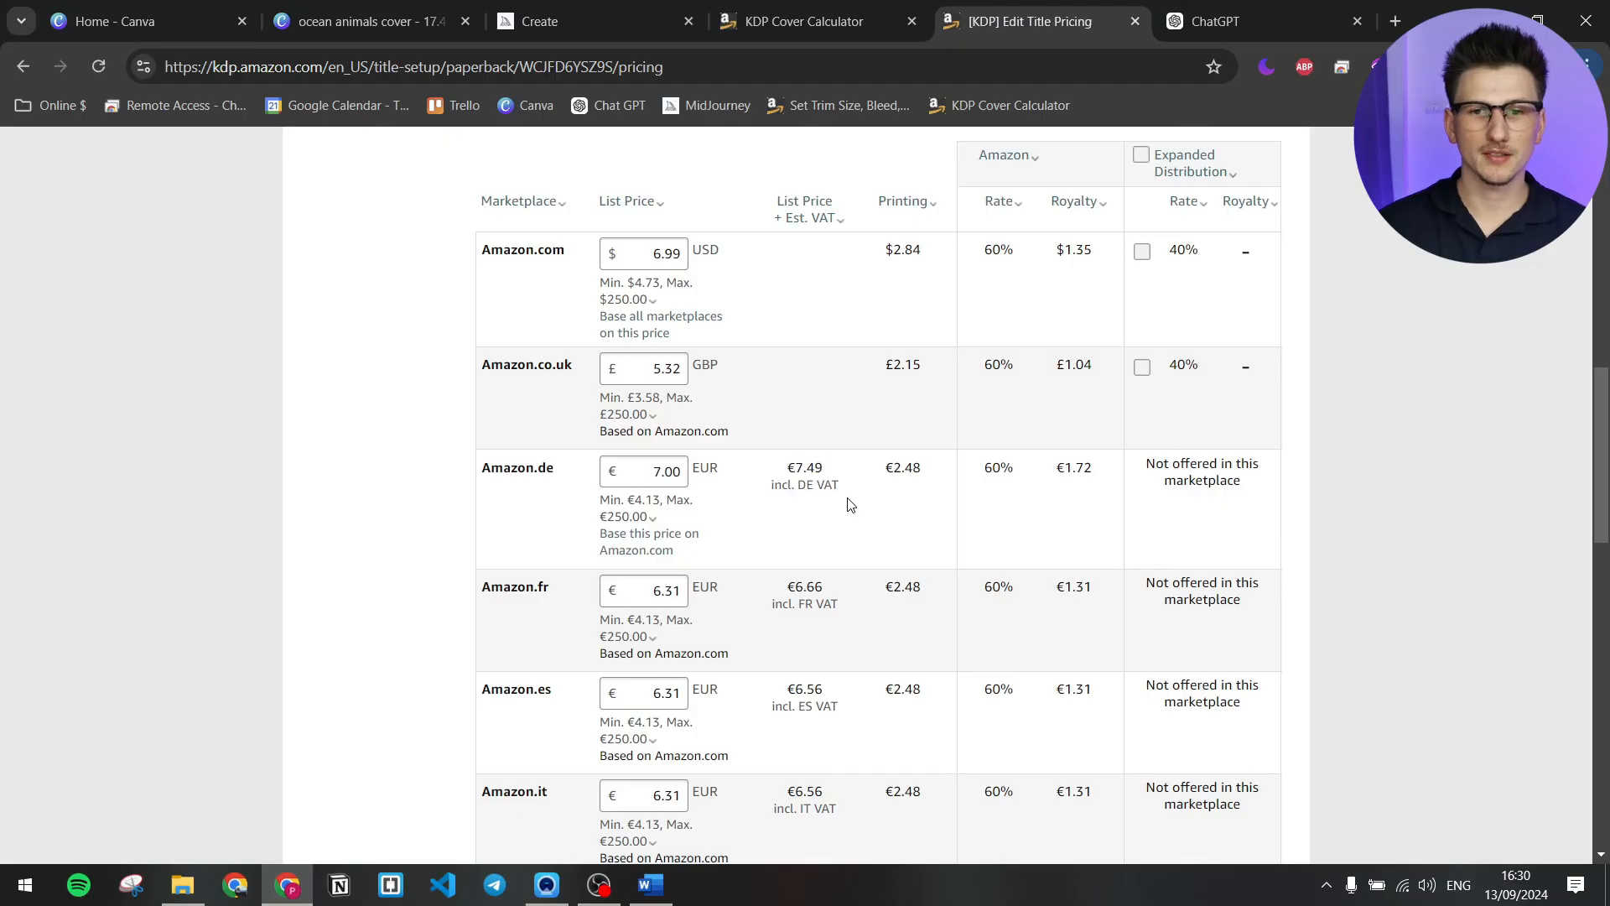
- Fine-tune the Amazon.fr list price through €6.60, €6.65 and €6.64 to a final €6.63, checking the price including French VAT
scroll(843, 505, "down", 1)
left_click_drag(795, 482, 824, 483)
left_click(826, 503)
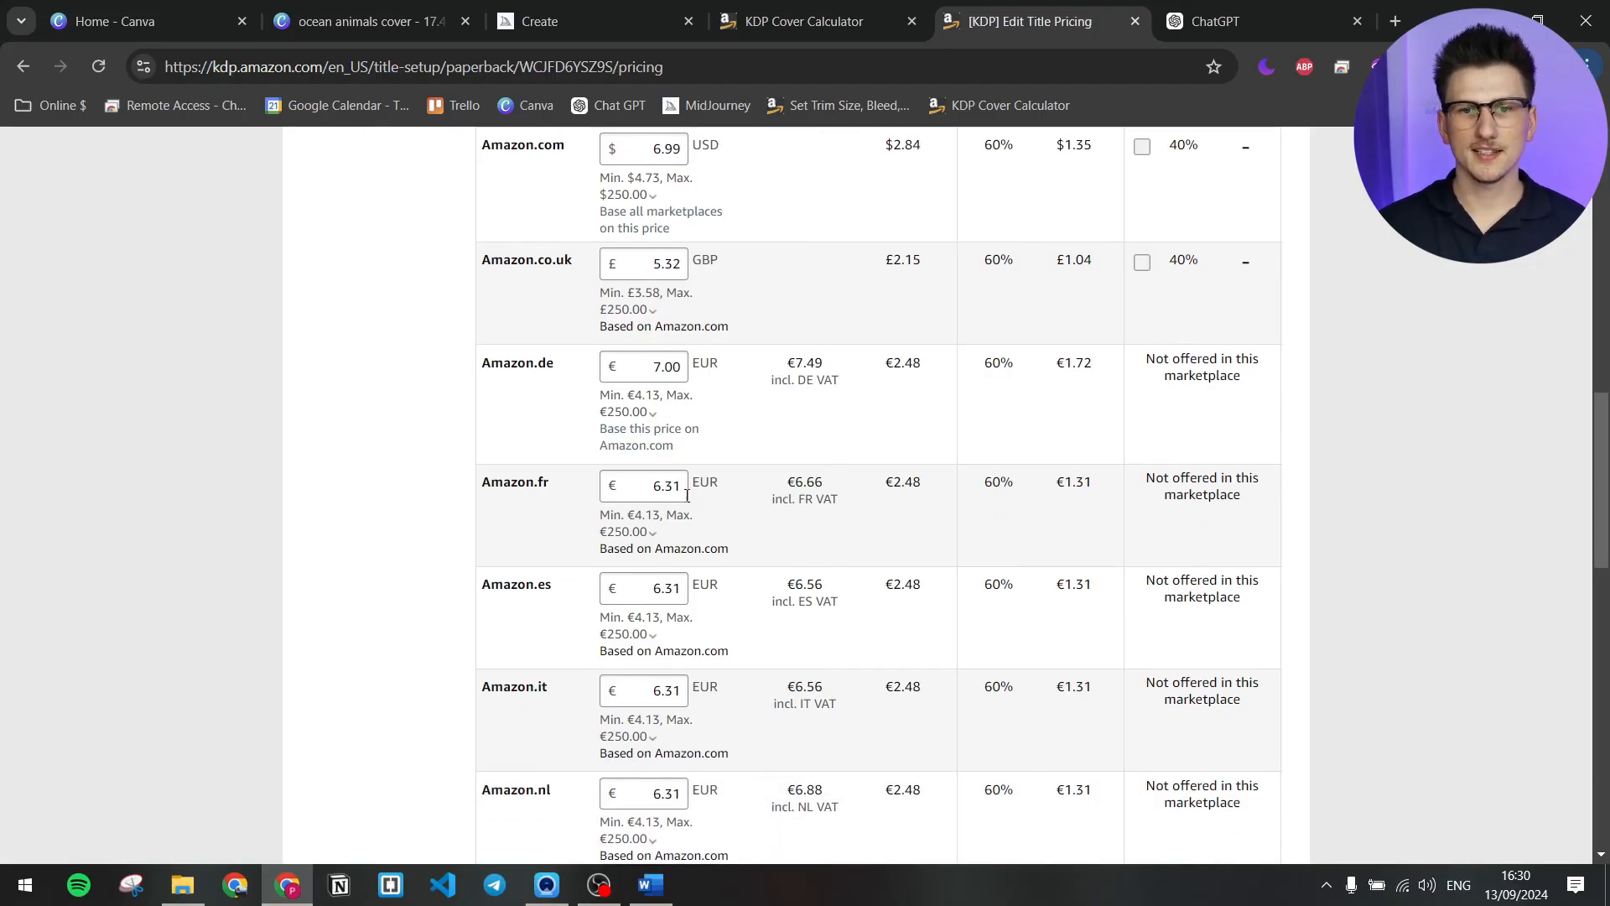
left_click_drag(650, 488, 704, 488)
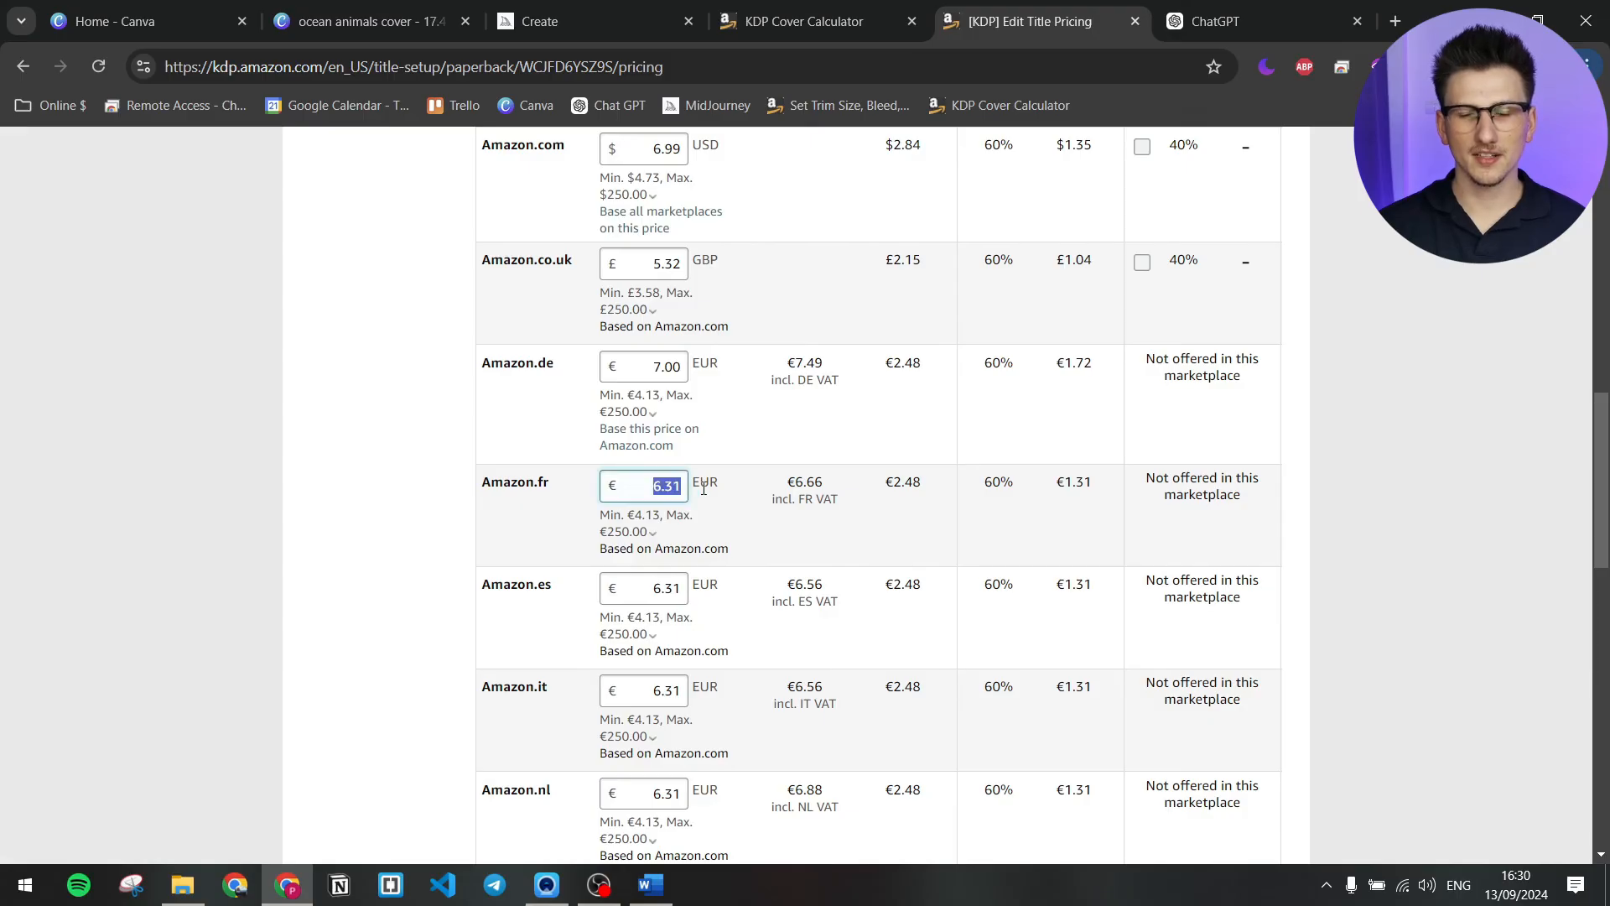
type("6.50")
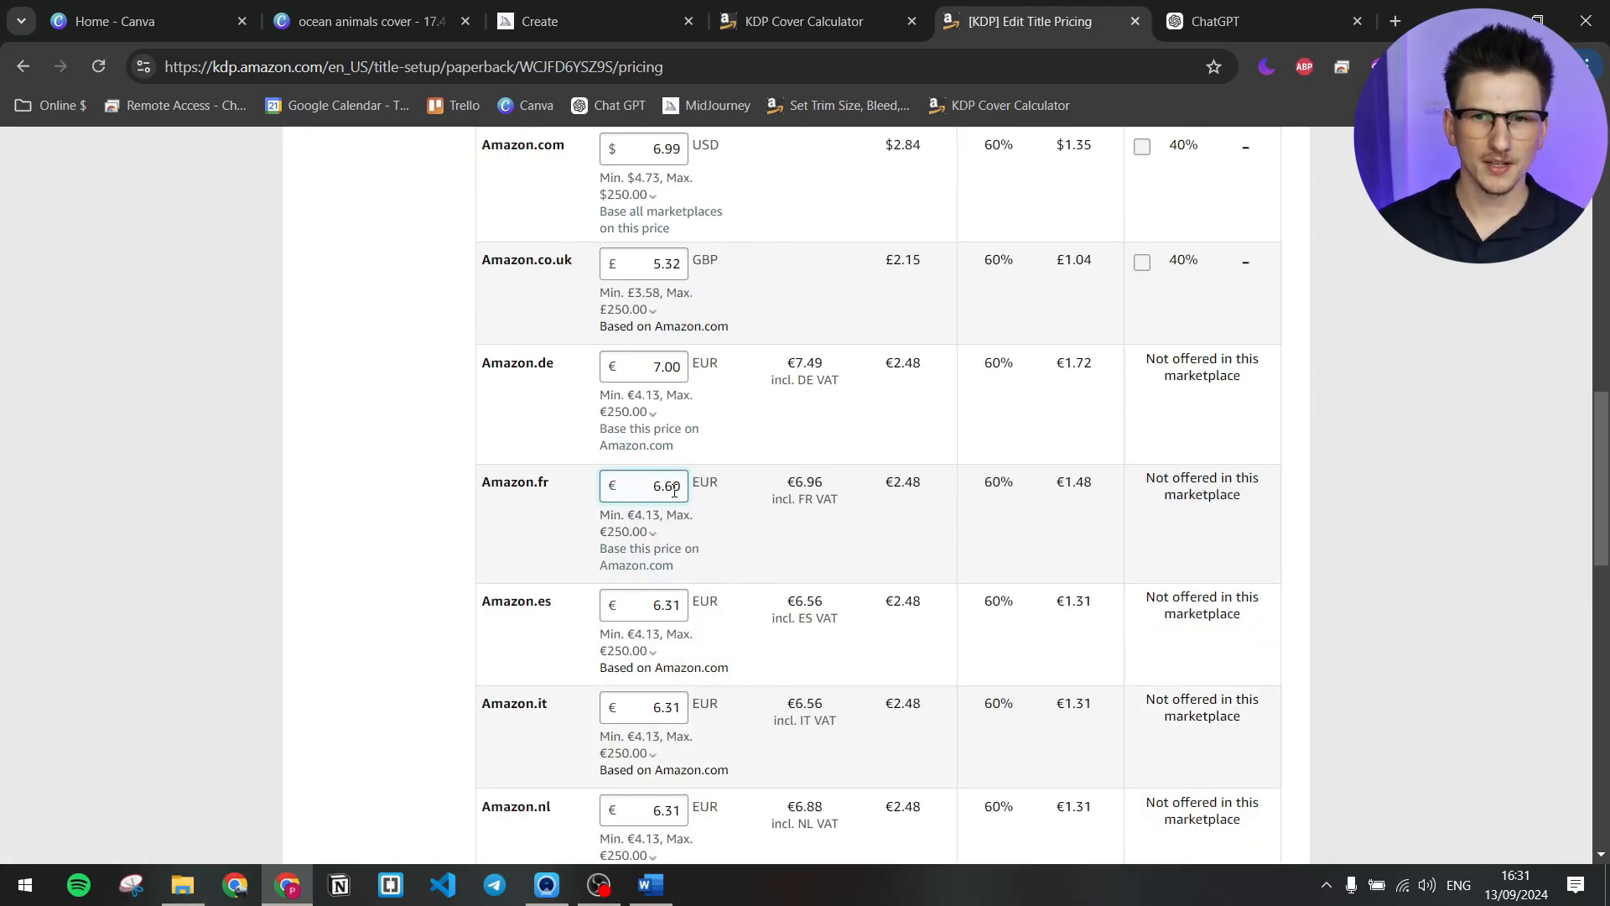
key("BackSpace")
type("5")
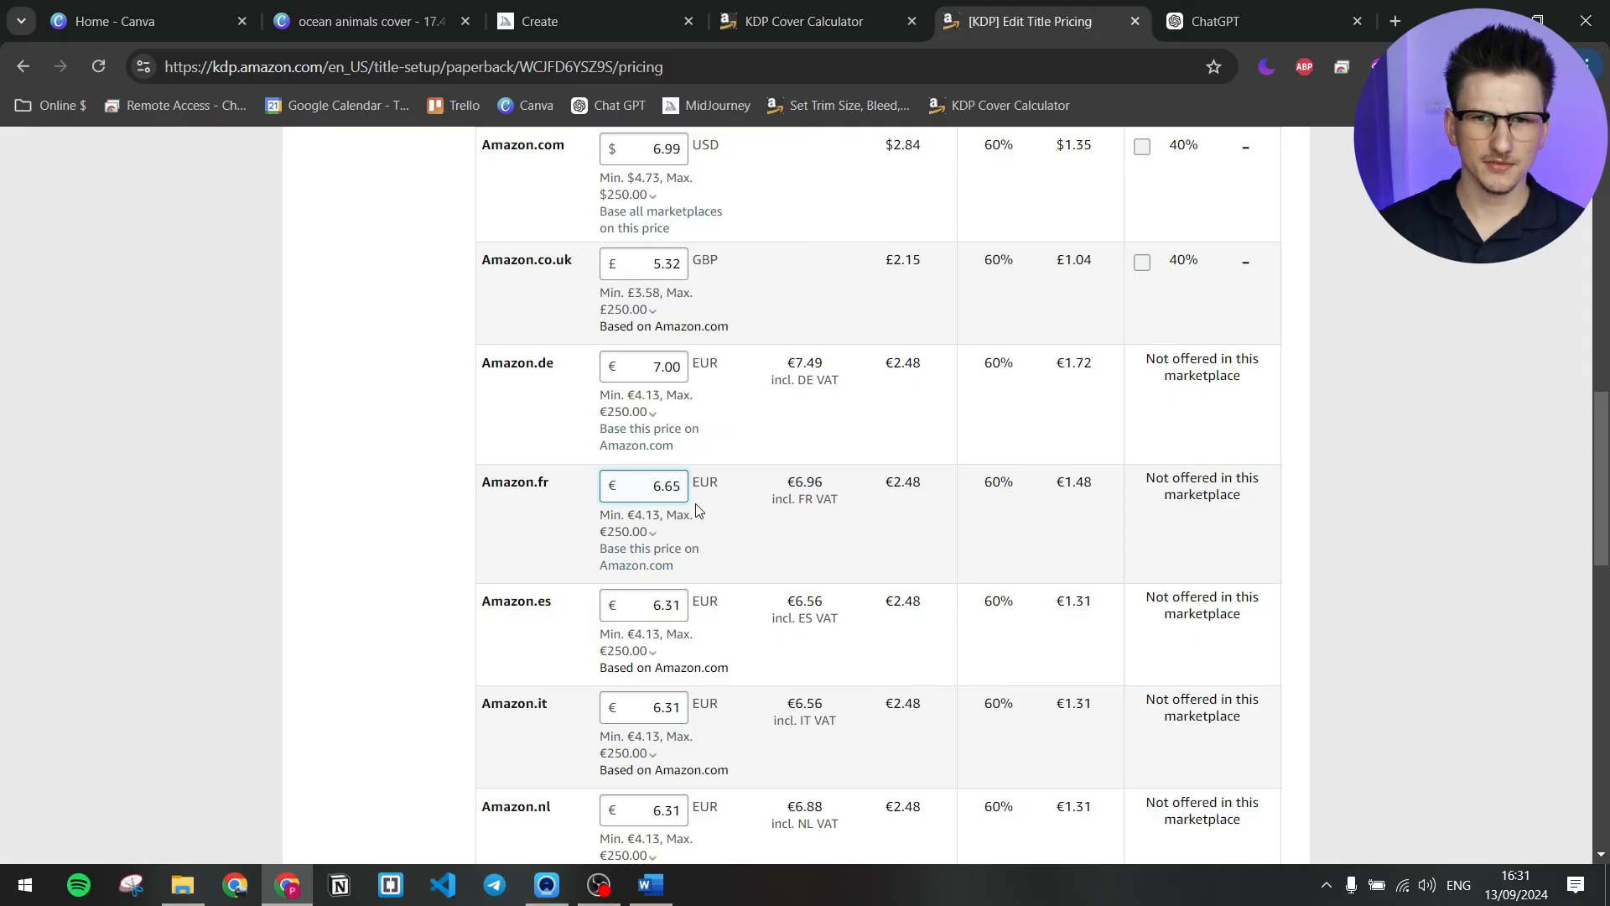
key("BackSpace")
type("4")
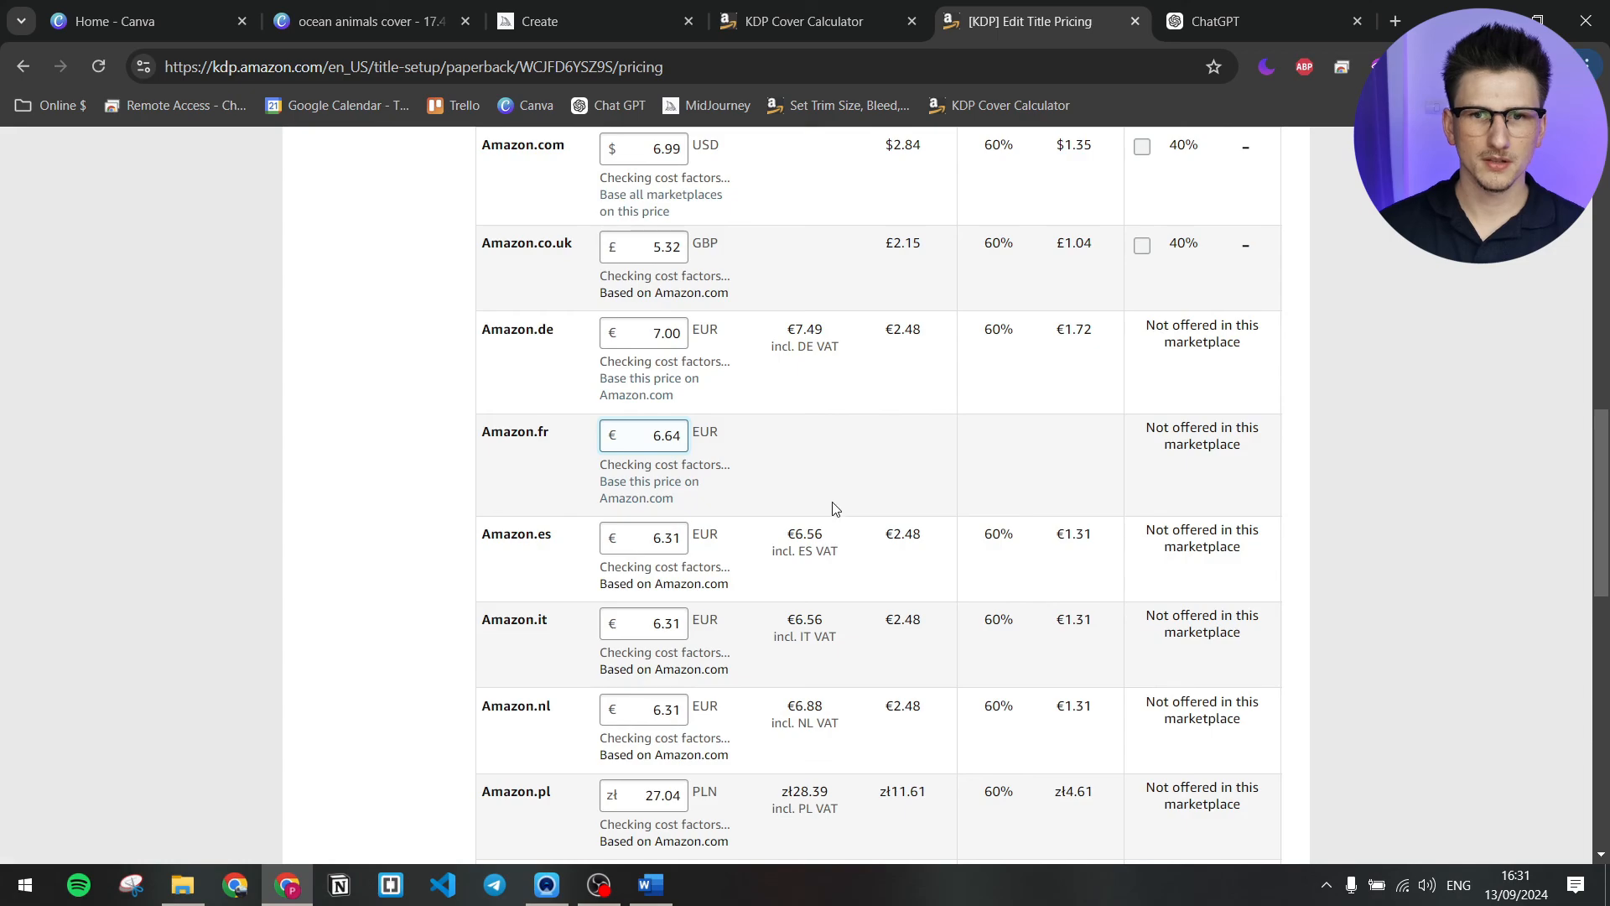
key("BackSpace")
type("3")
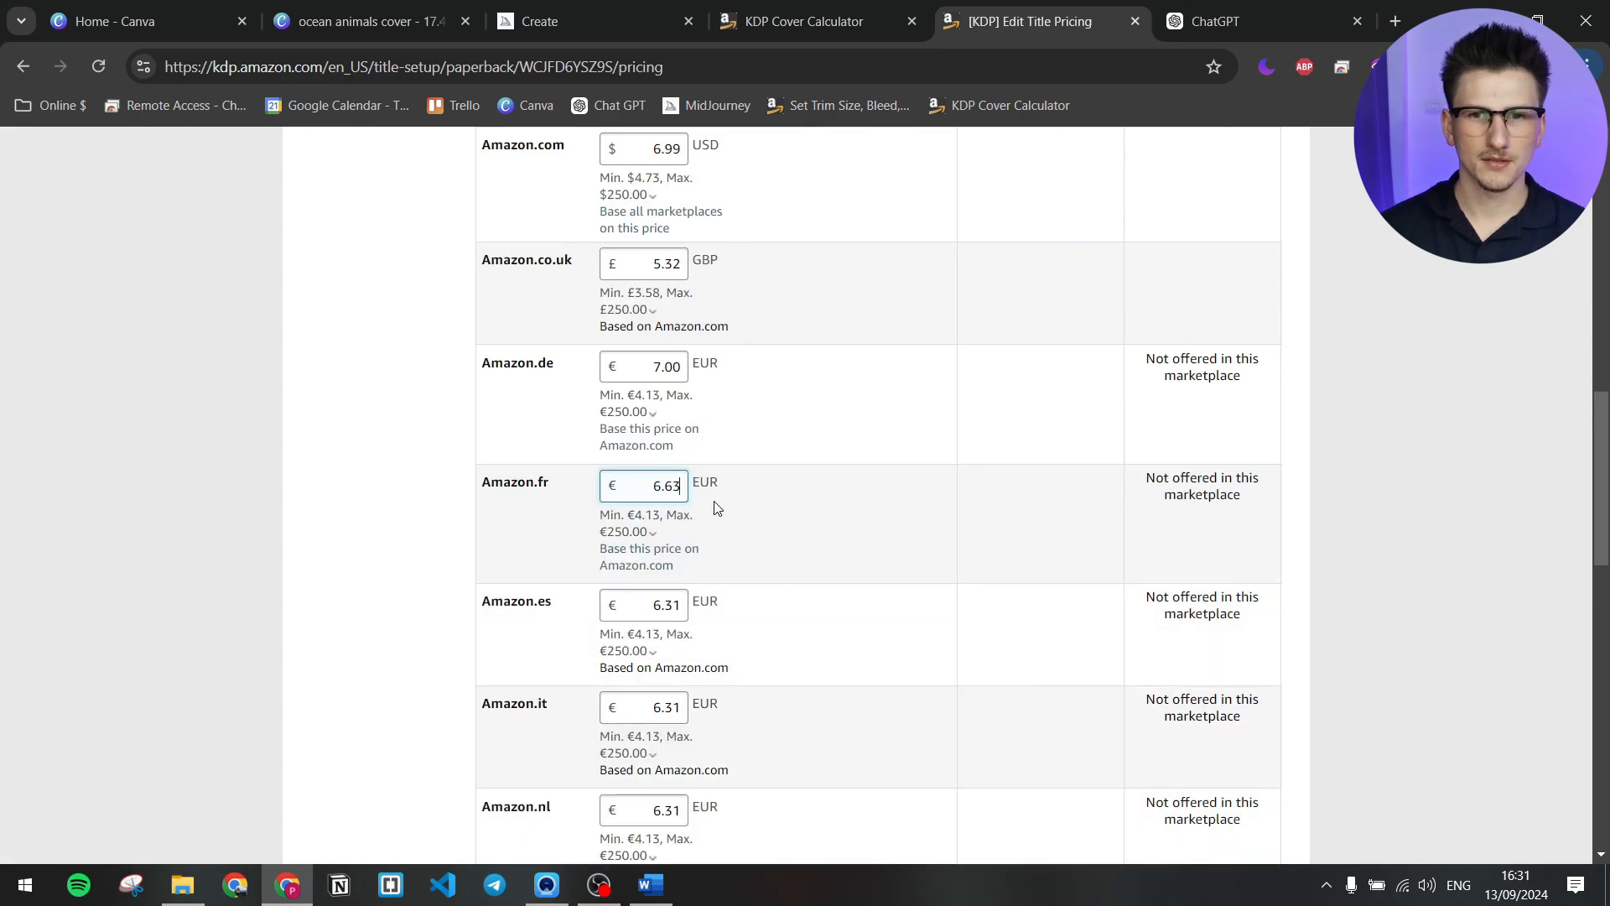
left_click(757, 477)
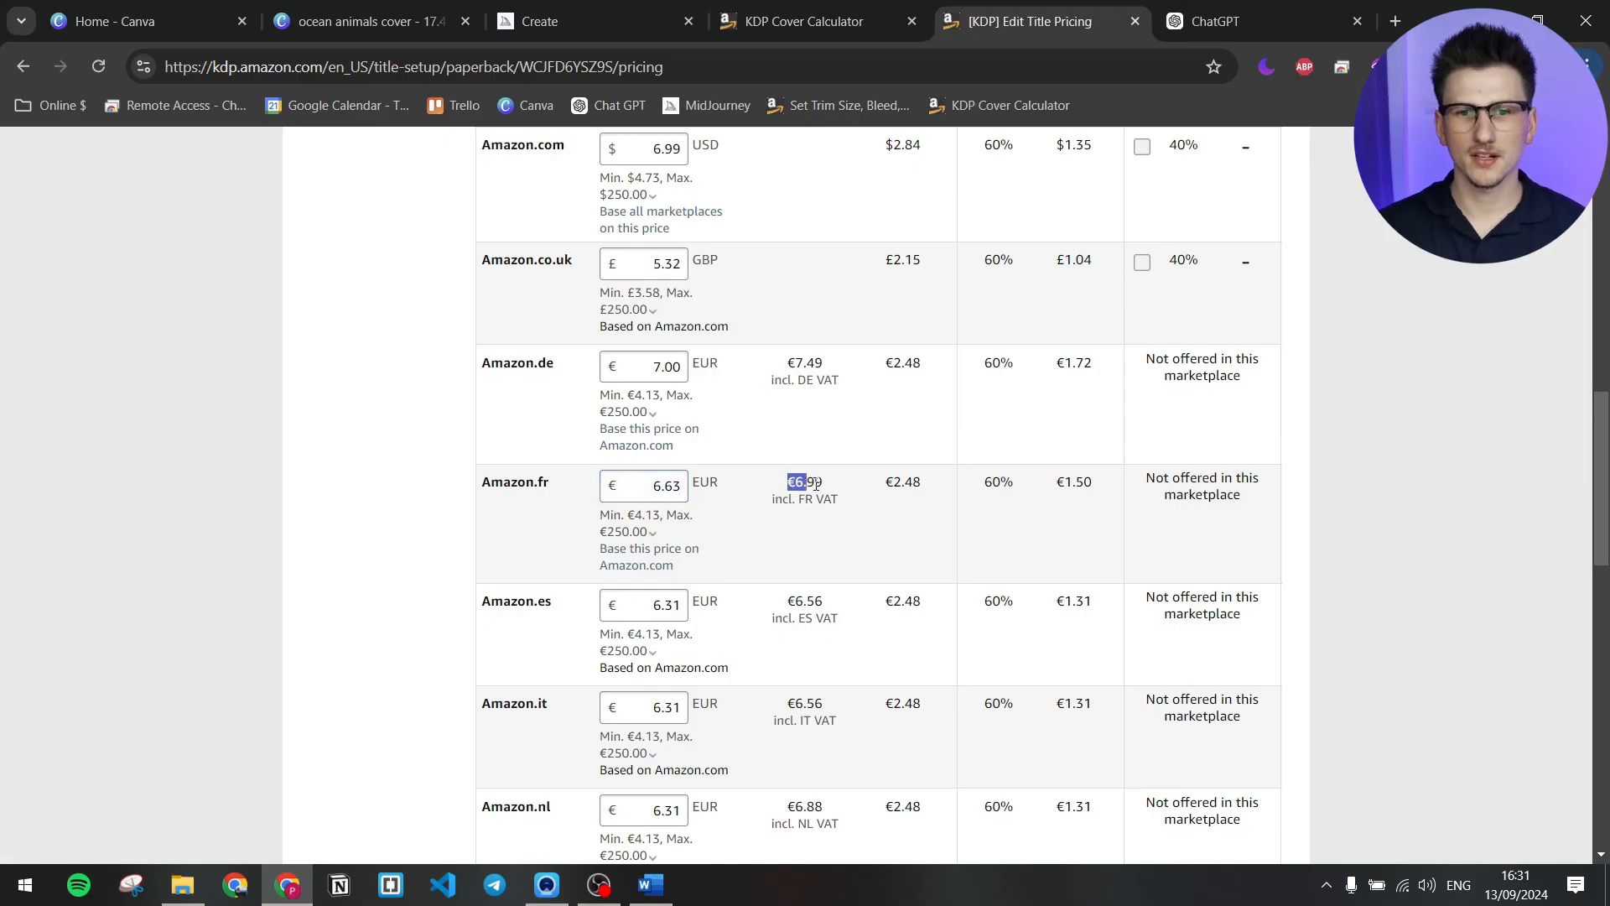
scroll(803, 485, "down", 1)
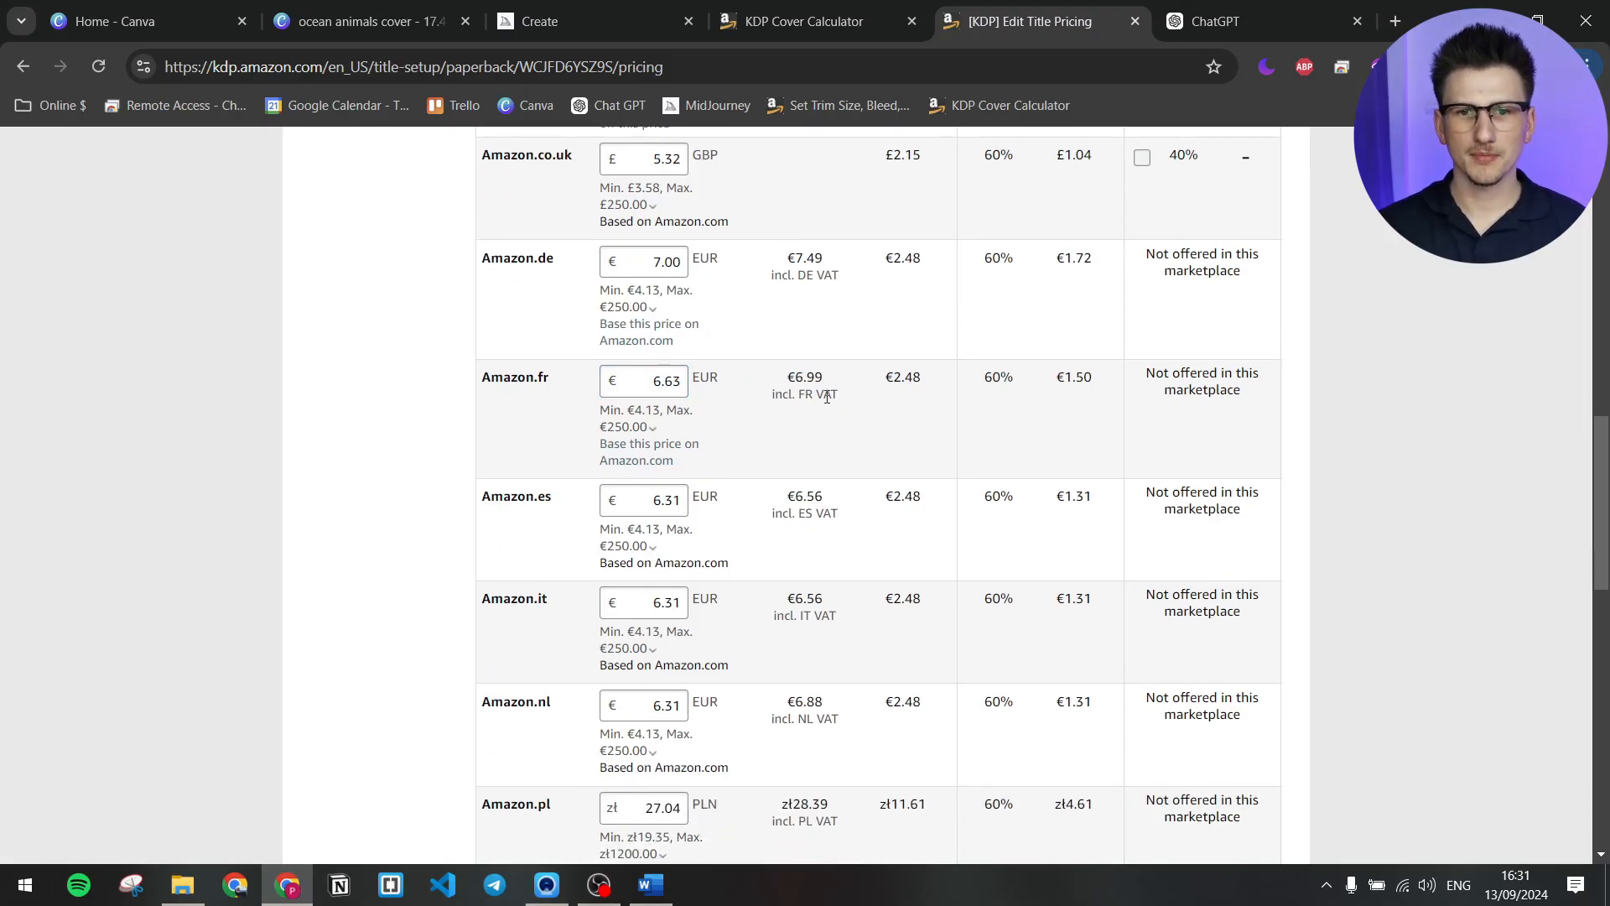
double_click(796, 379)
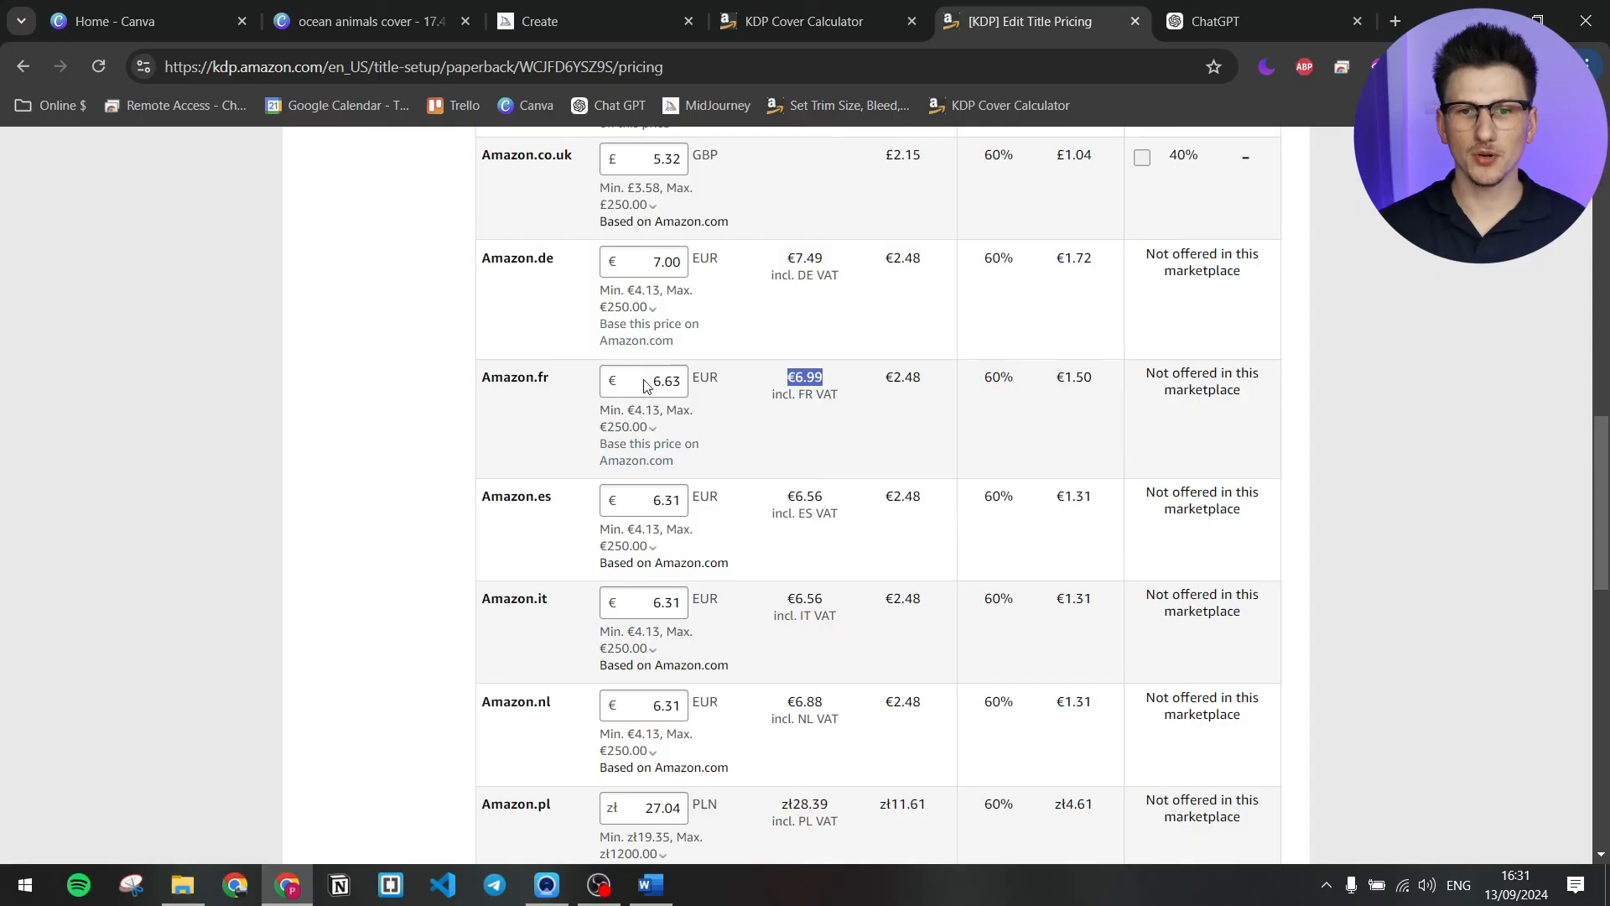
scroll(812, 543, "down", 1)
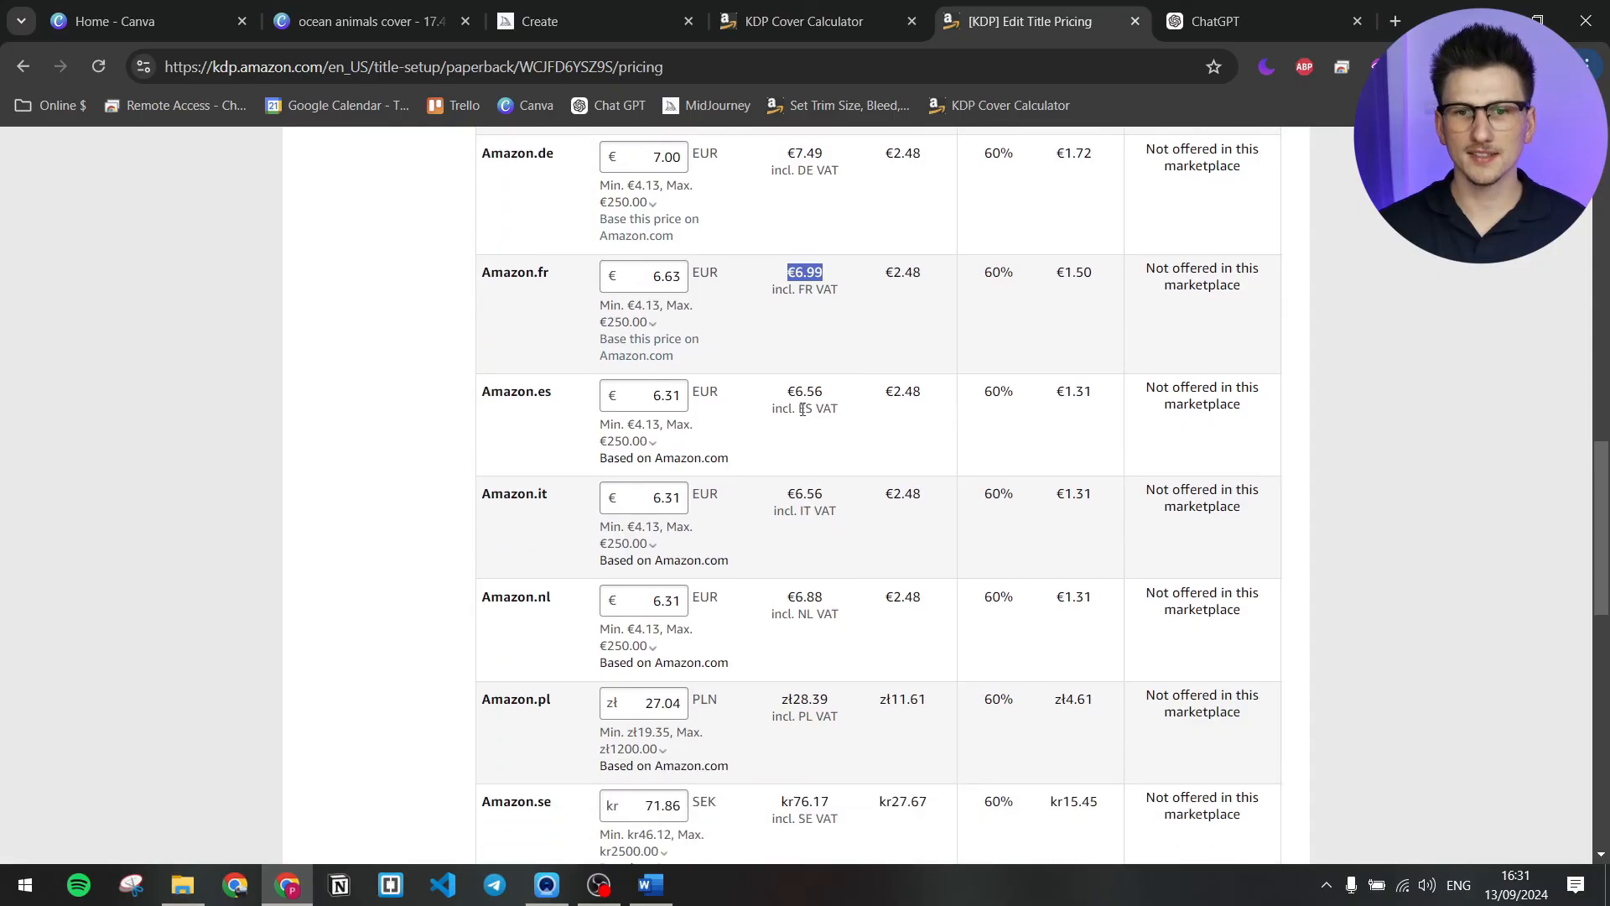
- Compare the VAT-inclusive Amazon.es and Amazon.de prices with the Amazon.com and Amazon.co.uk rows, and review the remaining marketplaces through Amazon.com.au
left_click_drag(784, 400, 845, 420)
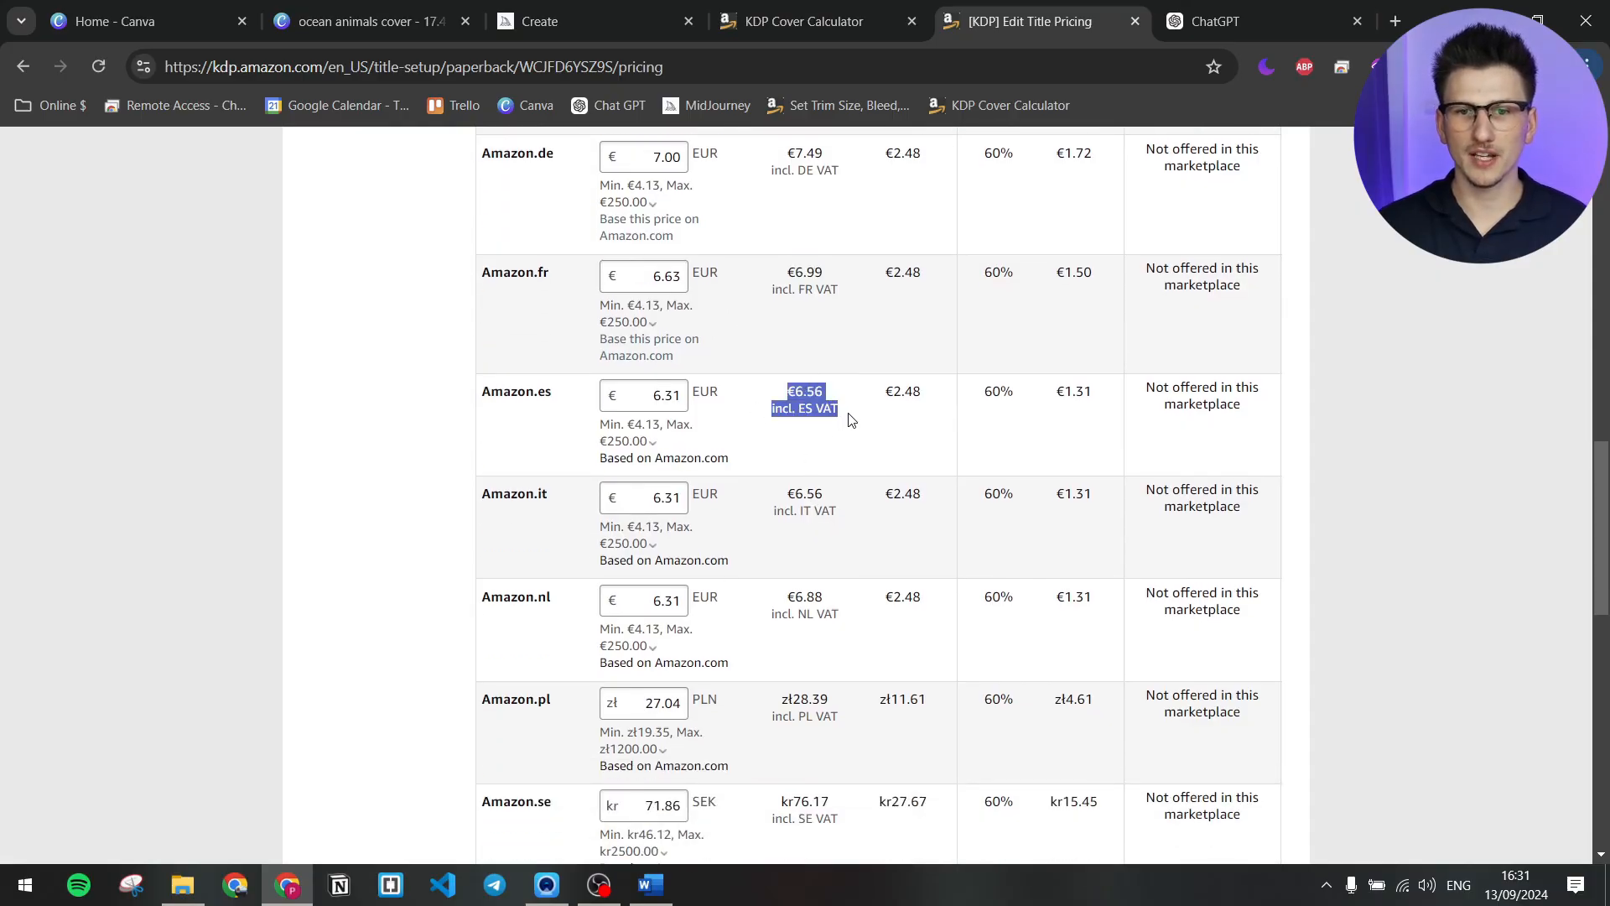
left_click(850, 416)
scroll(846, 395, "up", 4)
left_click_drag(486, 349, 569, 361)
left_click(513, 485)
left_click_drag(491, 474, 585, 481)
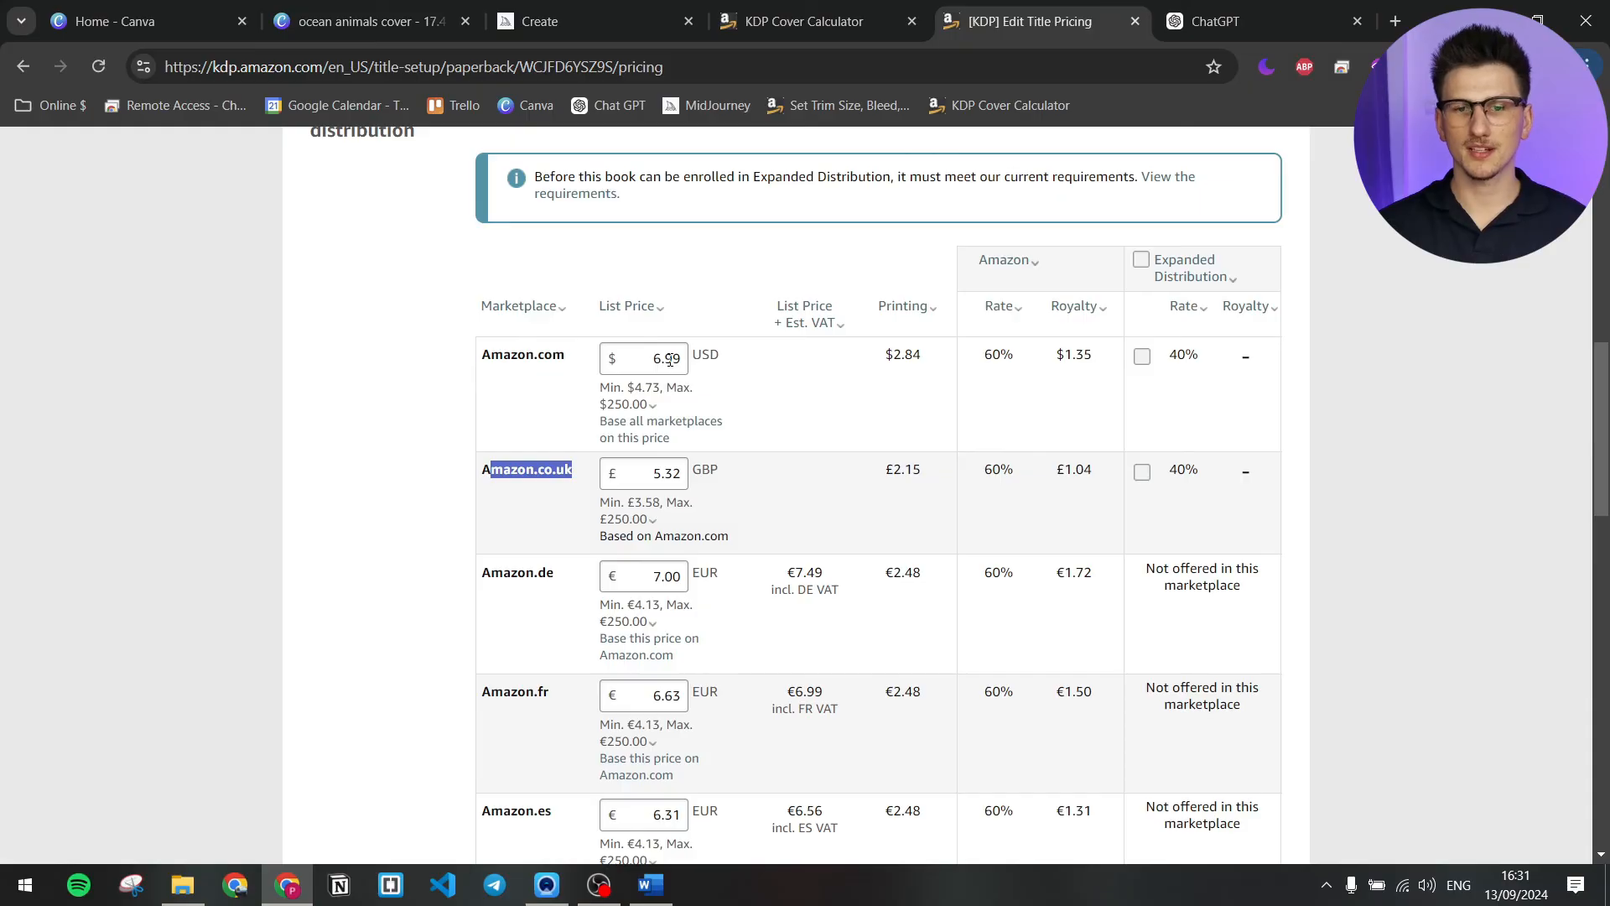
scroll(764, 507, "down", 4)
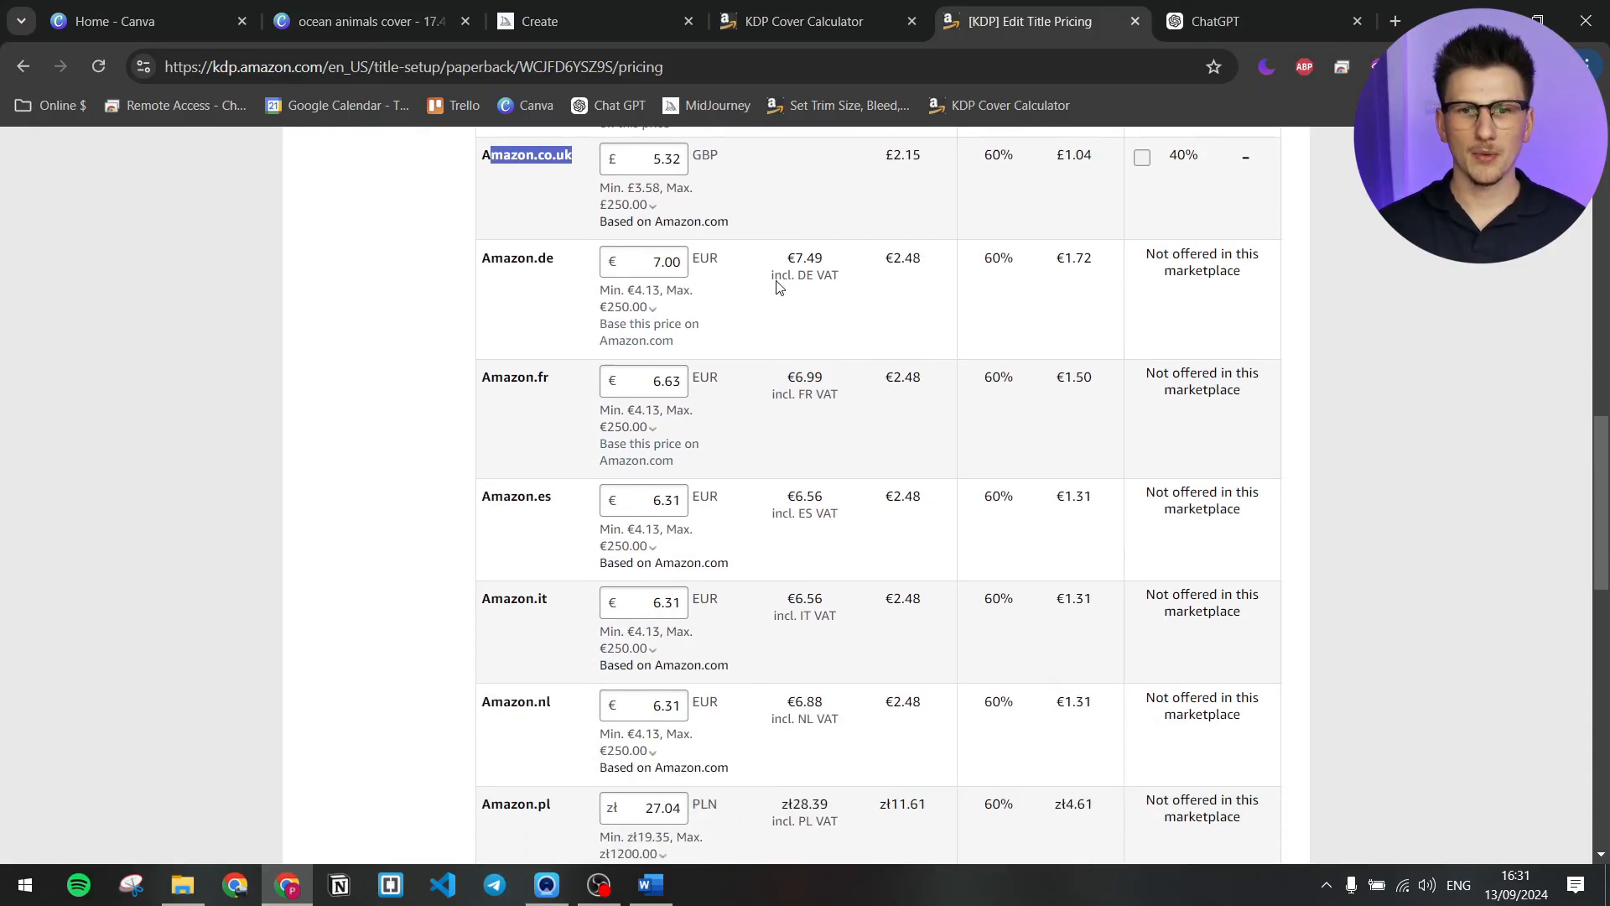
left_click_drag(785, 258, 855, 276)
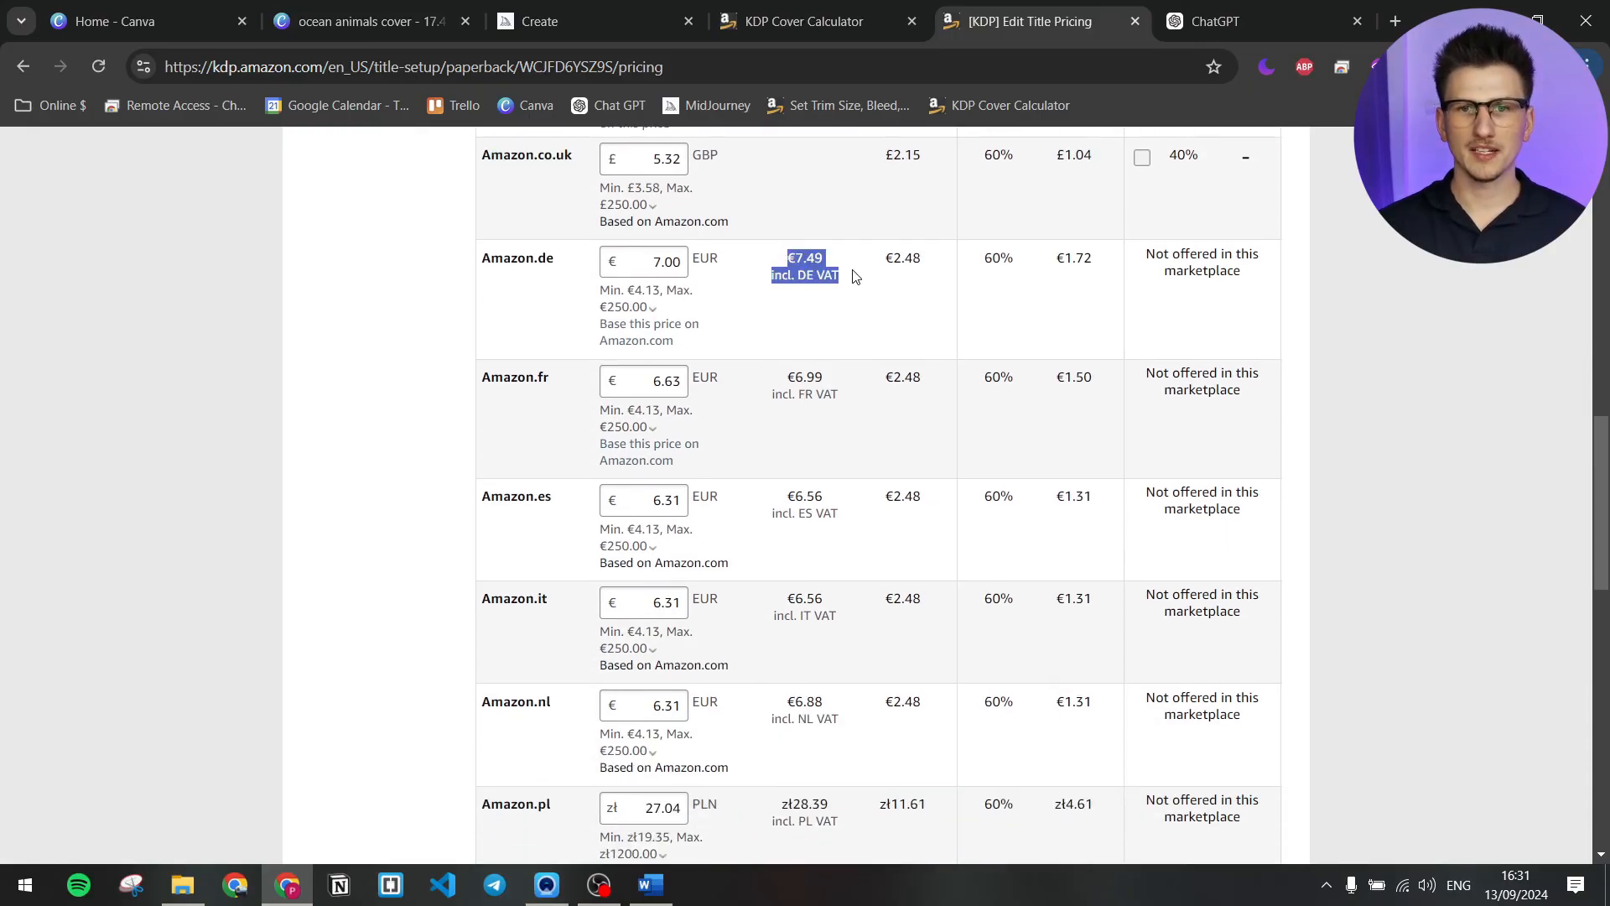
left_click(843, 312)
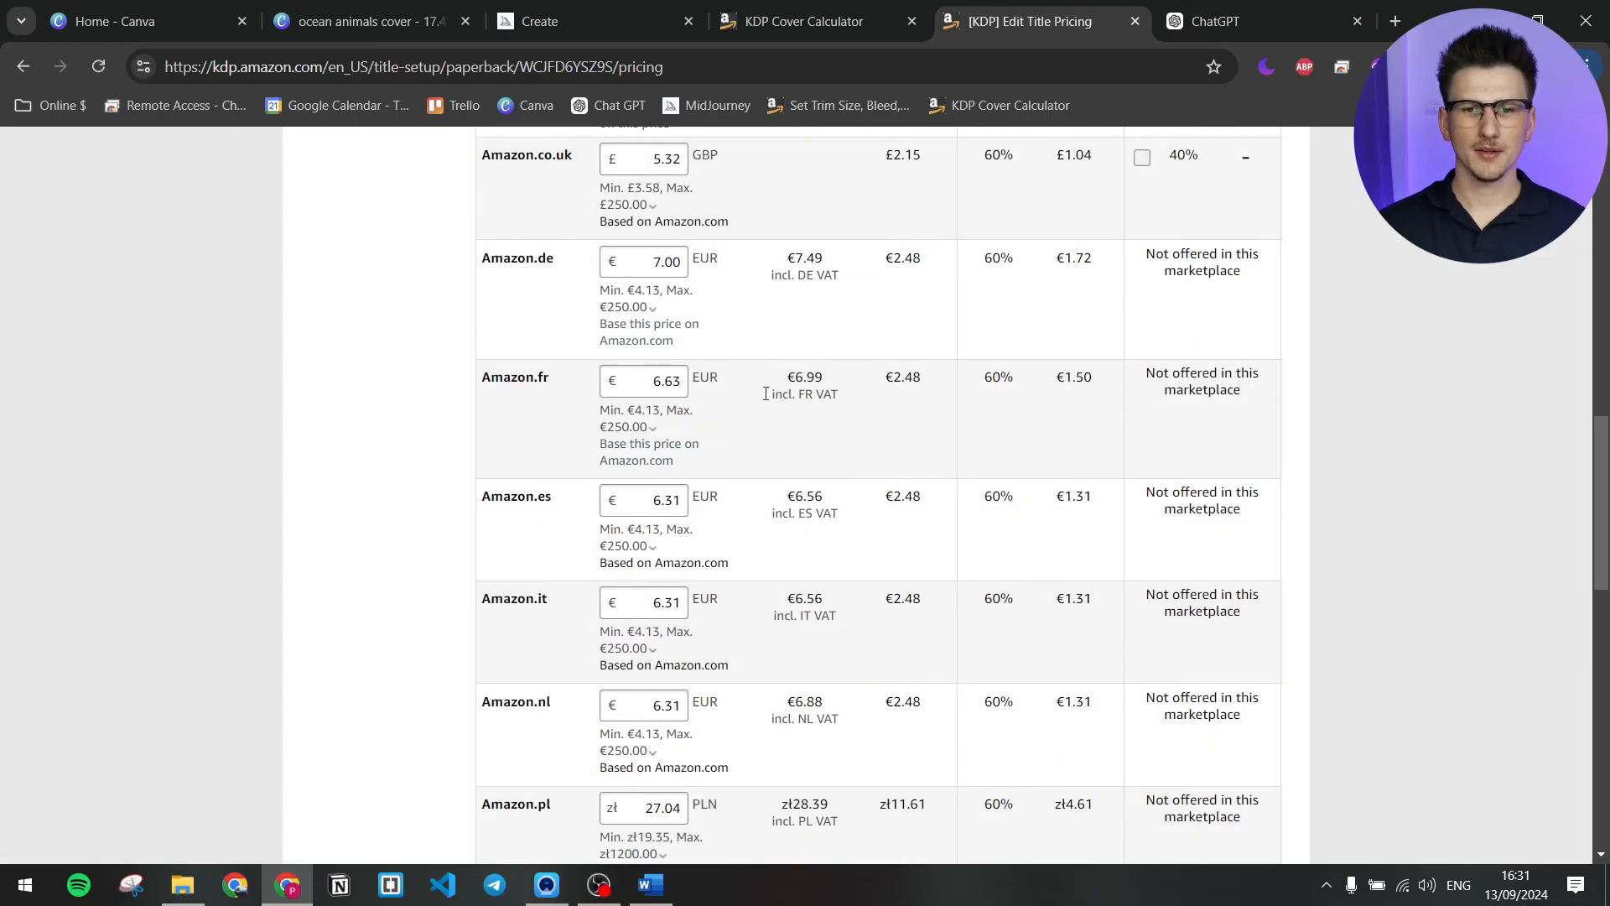
scroll(780, 415, "down", 4)
scroll(738, 553, "down", 8)
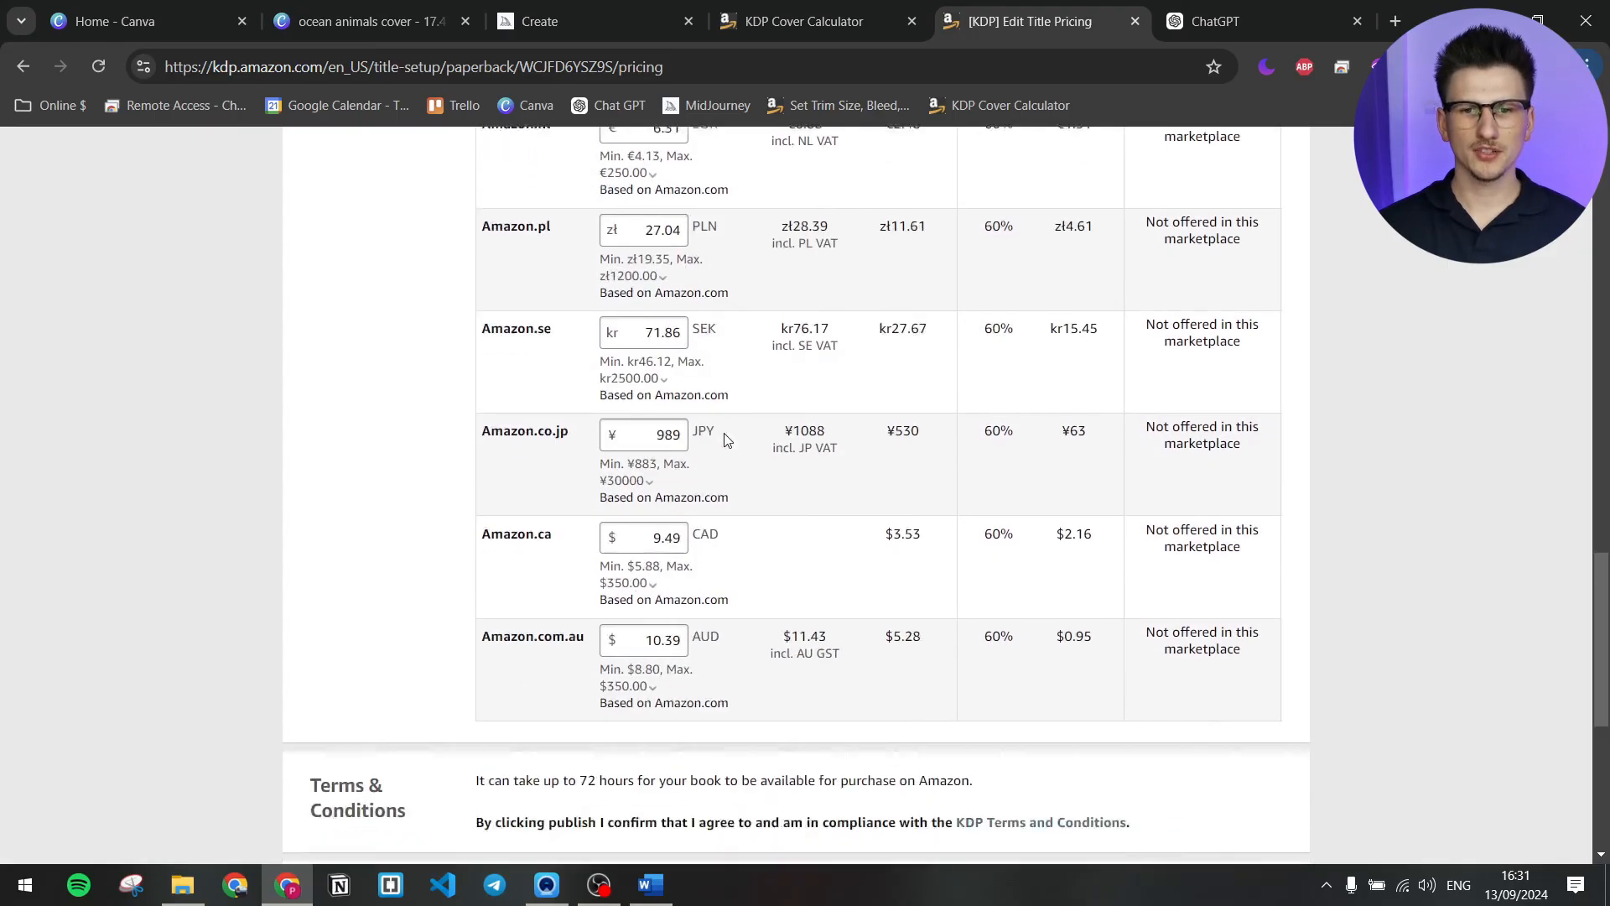